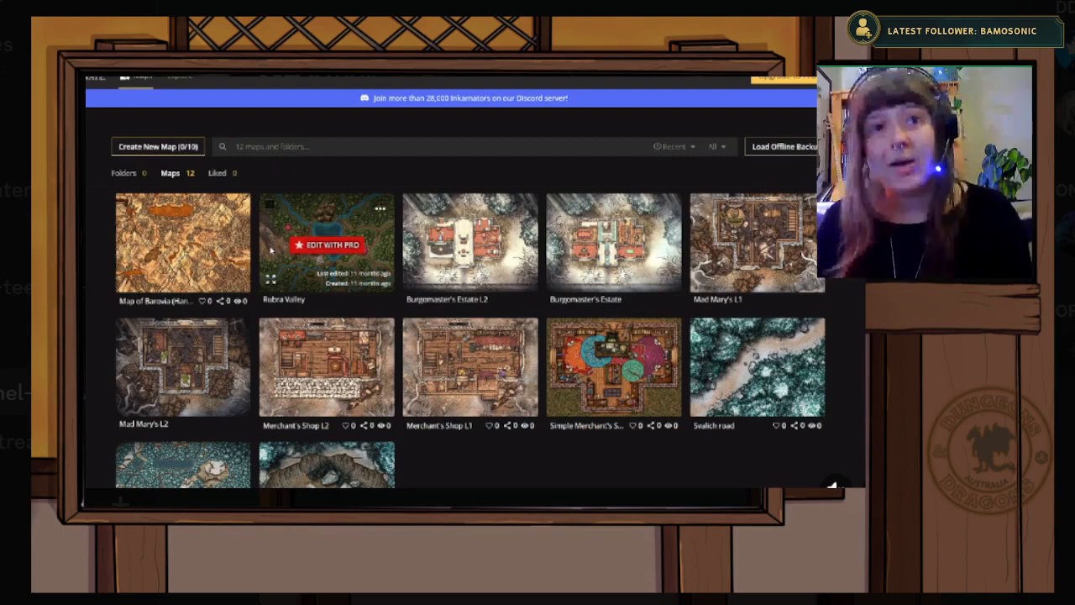
- Create a new landscape map in the Fantasy Battlemaps 2.0 – Beta – Free style at Medium (2K) resolution
scroll(272, 240, down, 1)
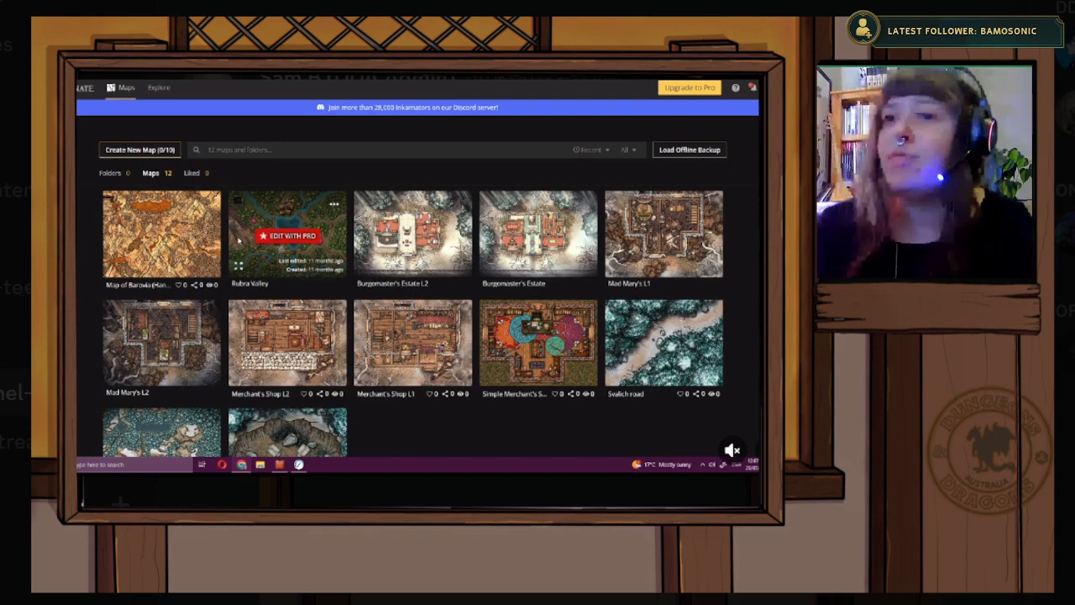
click(242, 248)
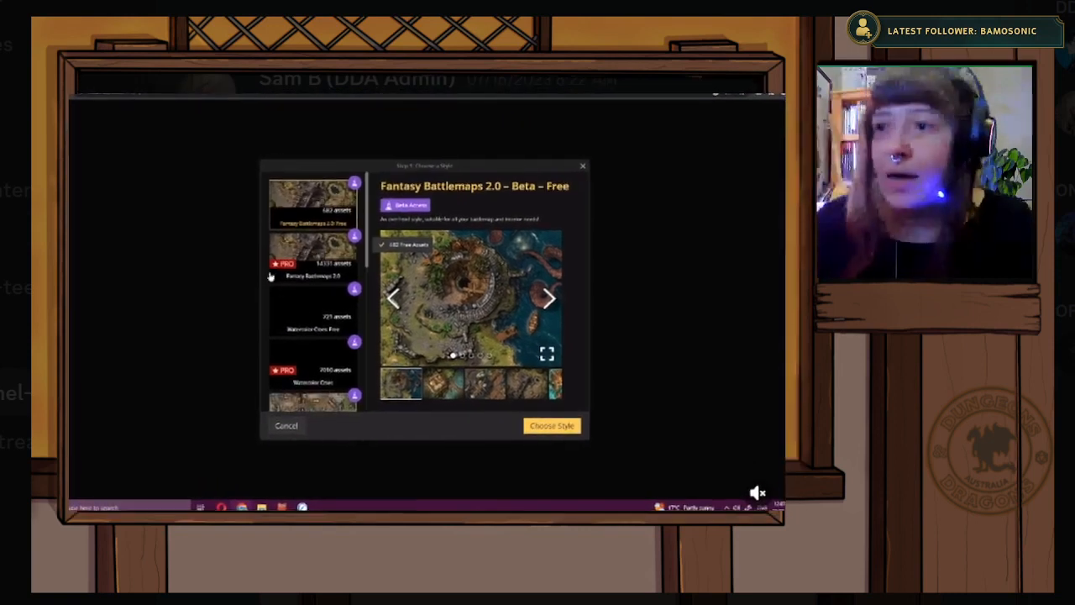
click(554, 429)
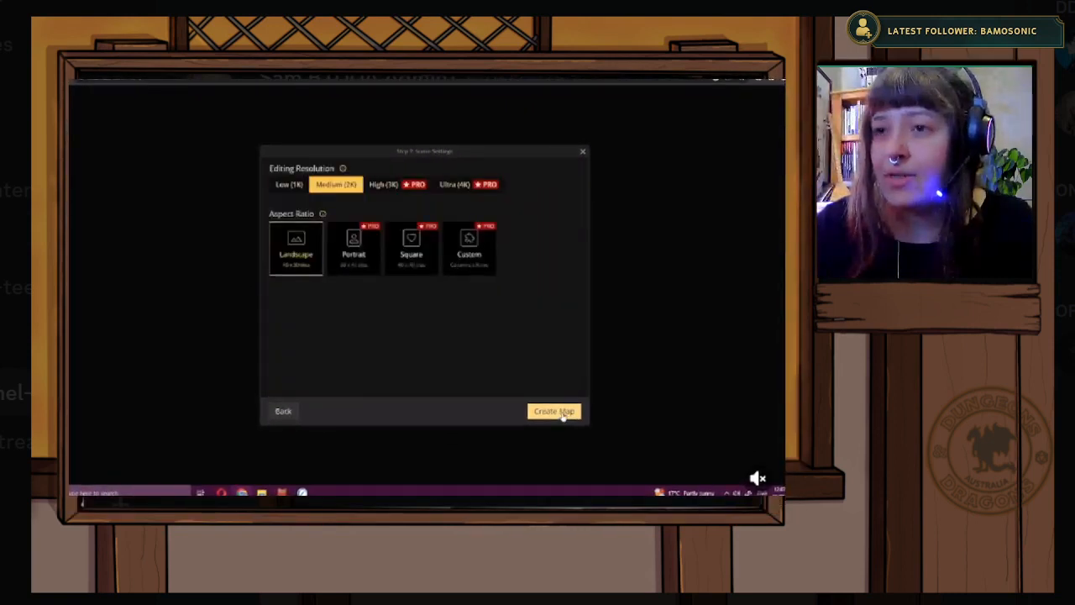
click(562, 413)
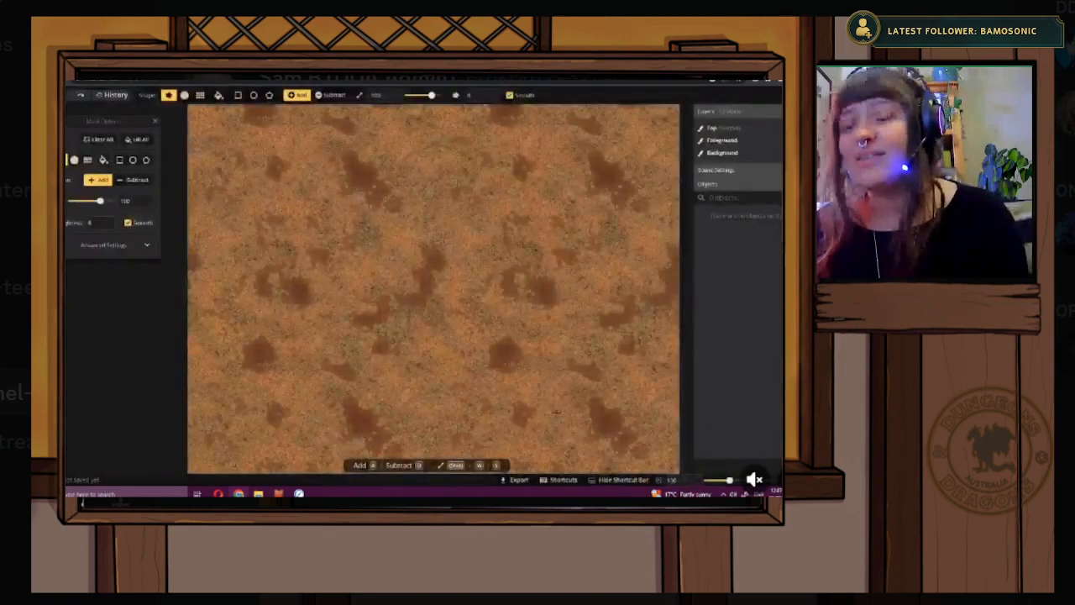
- Try subtracting terrain from the blank map with the mask brush, and undo the stroke
click(147, 180)
scroll(272, 198, down, 2)
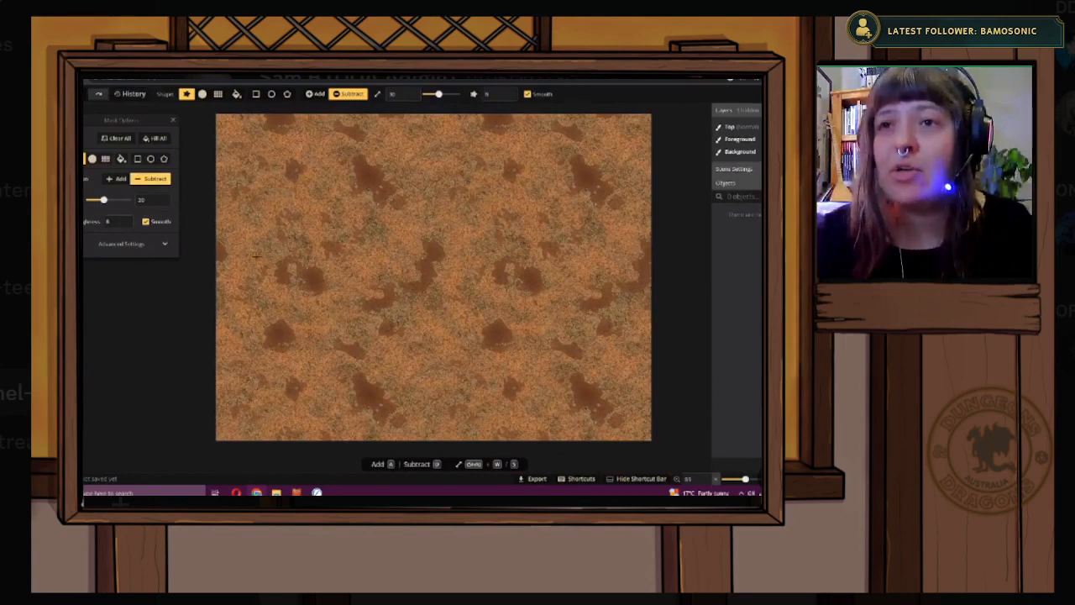
click(278, 307)
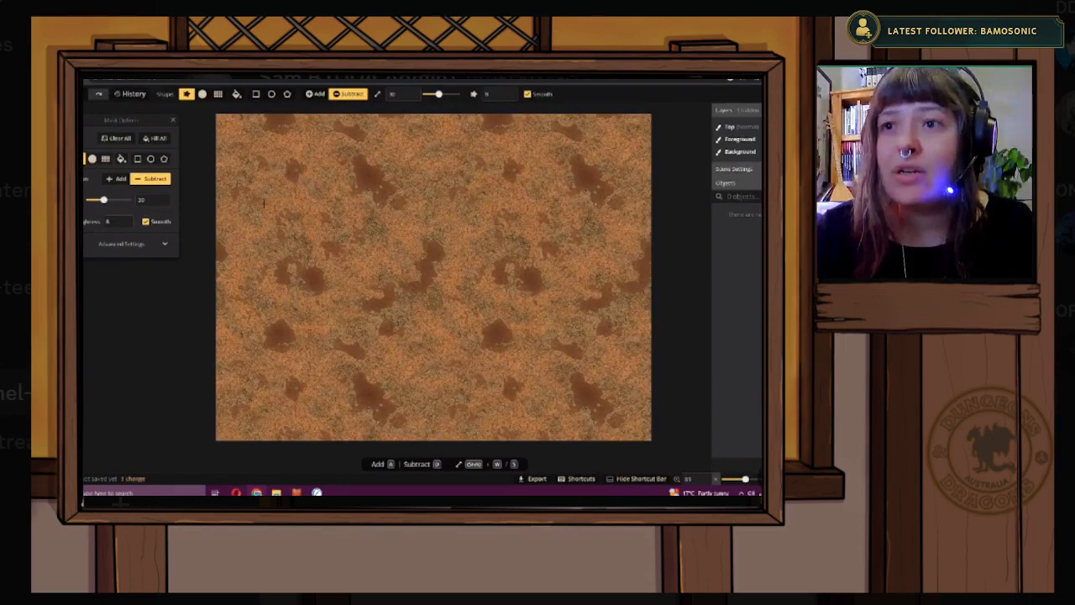
key(ctrl+z)
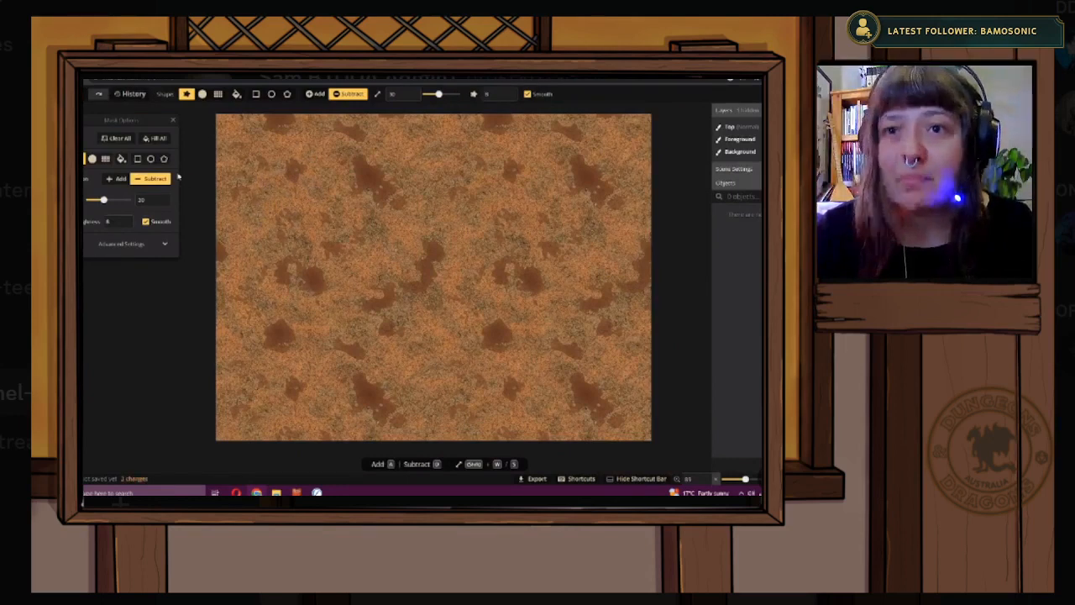
- Add a freehand grass landmass on the map's western half with a lobe extending east, and switch to the Brush tool
click(116, 178)
mouse_move(324, 134)
mouse_down()
mouse_move(254, 199)
mouse_move(257, 257)
mouse_move(267, 317)
mouse_move(315, 334)
mouse_move(332, 373)
mouse_move(350, 373)
mouse_move(367, 269)
mouse_move(337, 239)
mouse_move(336, 145)
mouse_up()
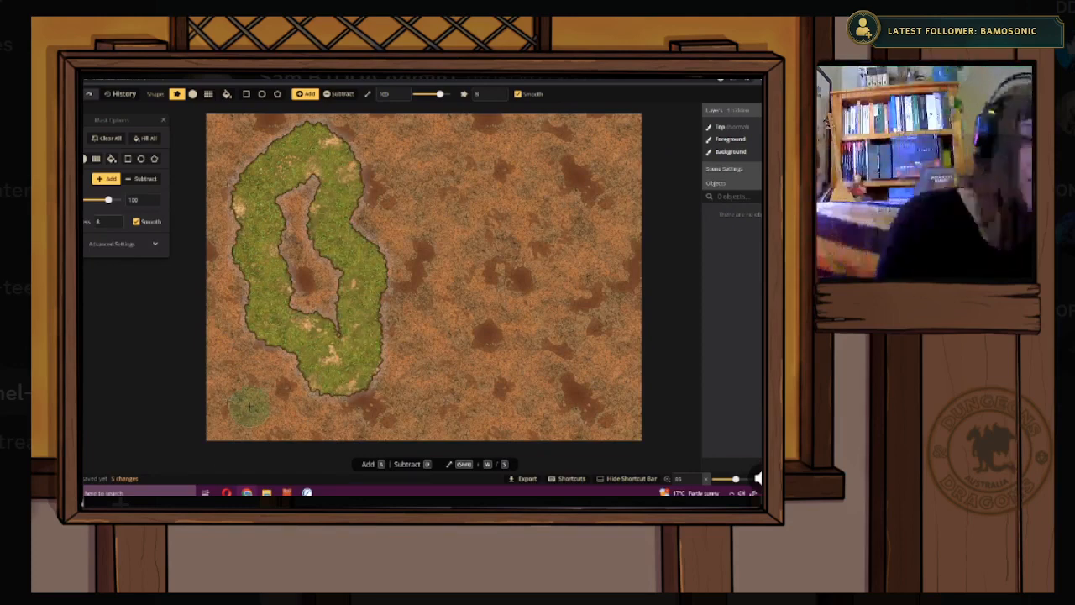
mouse_move(294, 383)
mouse_down()
mouse_move(321, 383)
mouse_move(318, 363)
mouse_move(338, 375)
mouse_move(342, 360)
mouse_move(312, 343)
mouse_move(317, 324)
mouse_move(325, 331)
mouse_move(313, 296)
mouse_move(341, 286)
mouse_up()
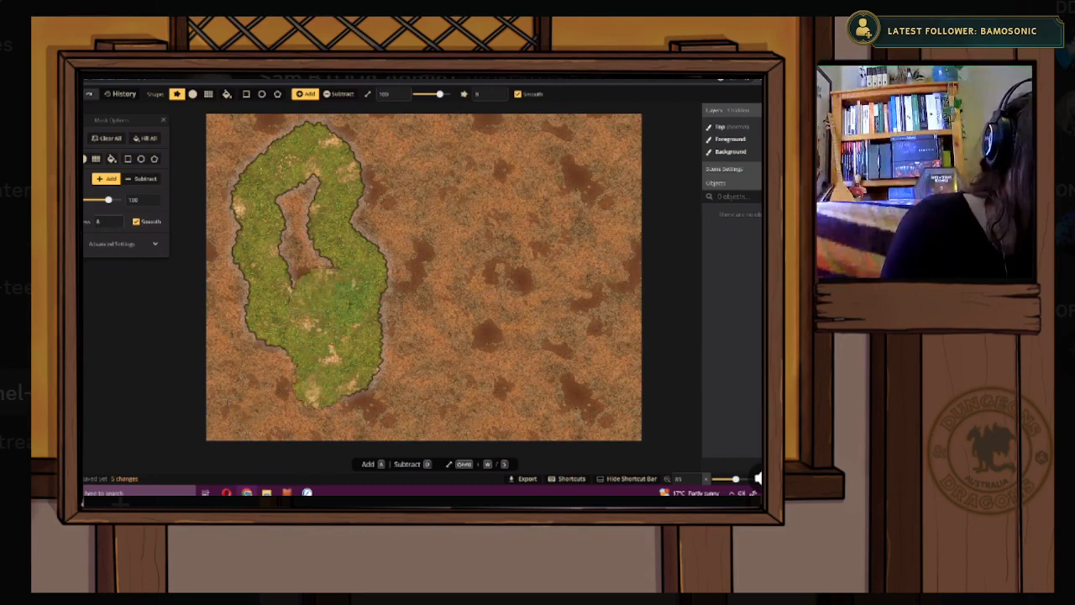
mouse_move(387, 206)
mouse_down()
mouse_move(413, 197)
mouse_move(439, 202)
mouse_move(435, 214)
mouse_move(410, 199)
mouse_move(422, 193)
mouse_move(445, 219)
mouse_up()
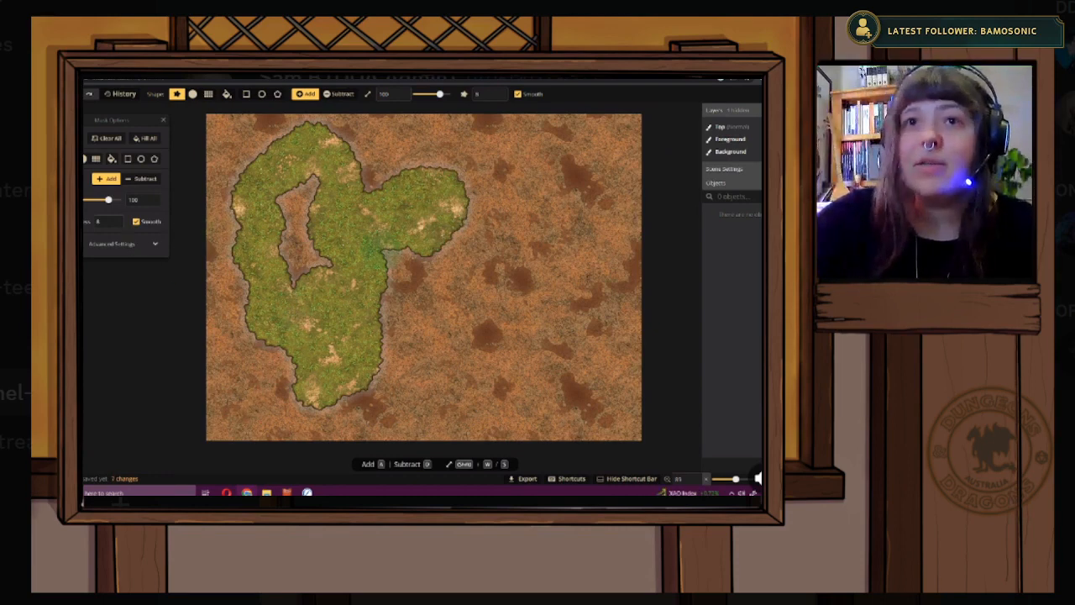
key(b)
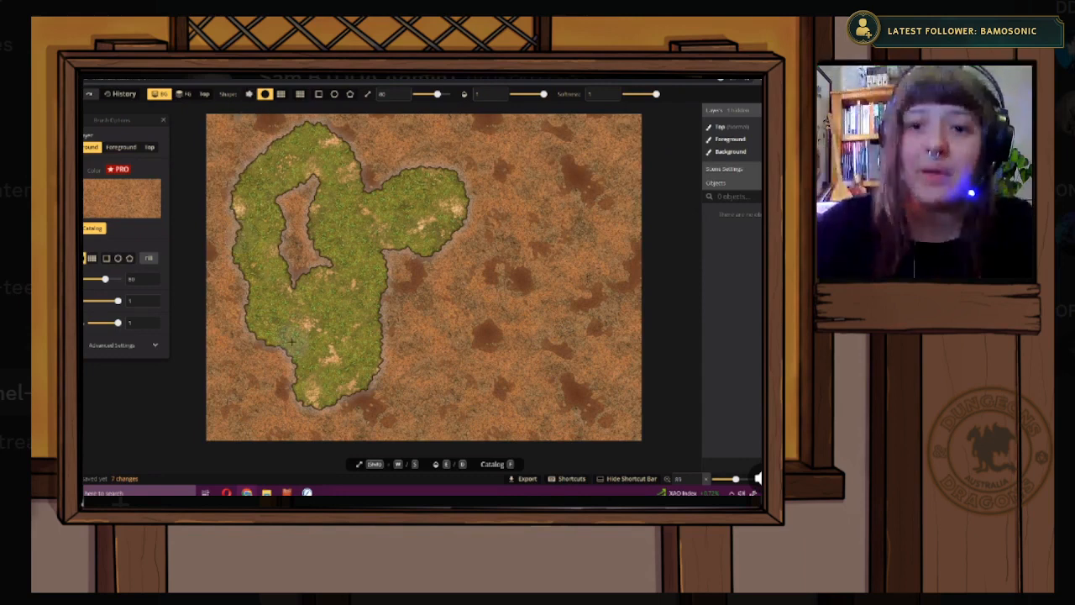
- Switch to Rebelle 3 to show its blank canvas, and on to the open Campaign Cartographer (CC3) drawing
mouse_move(305, 493)
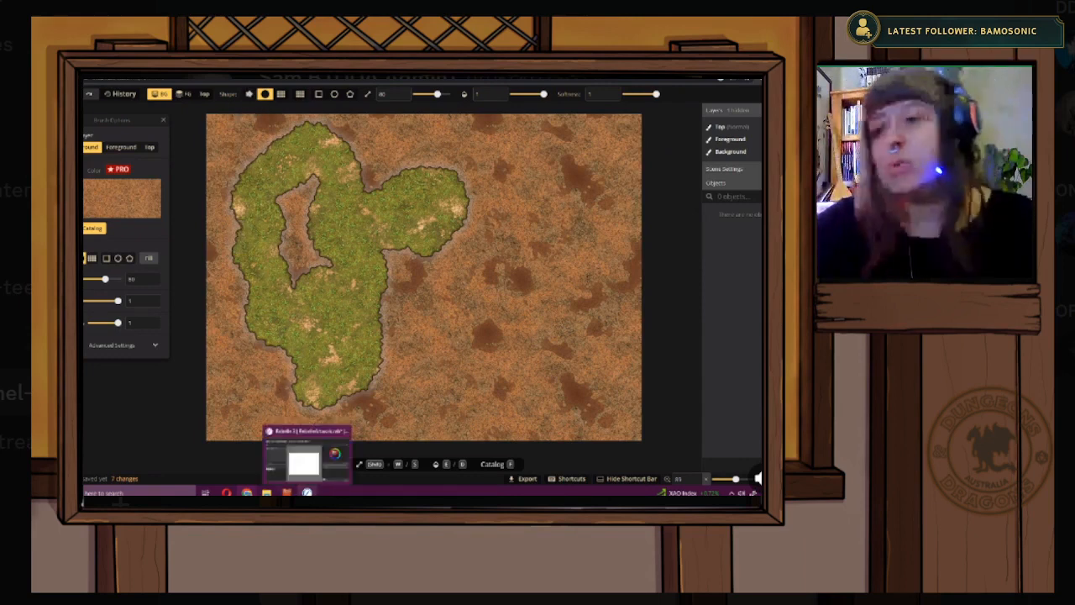
click(304, 462)
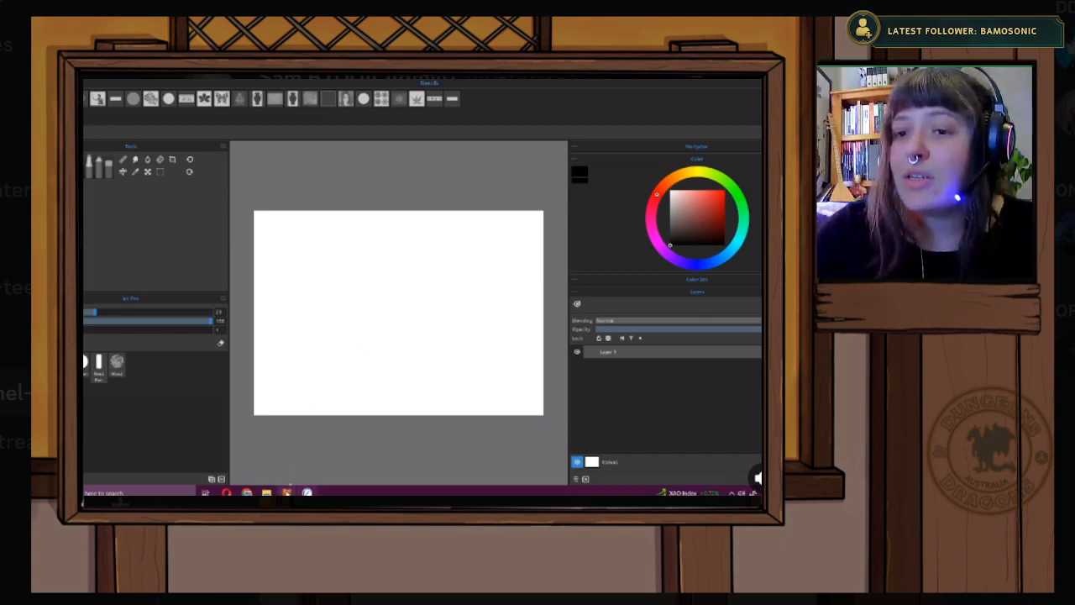
mouse_move(286, 492)
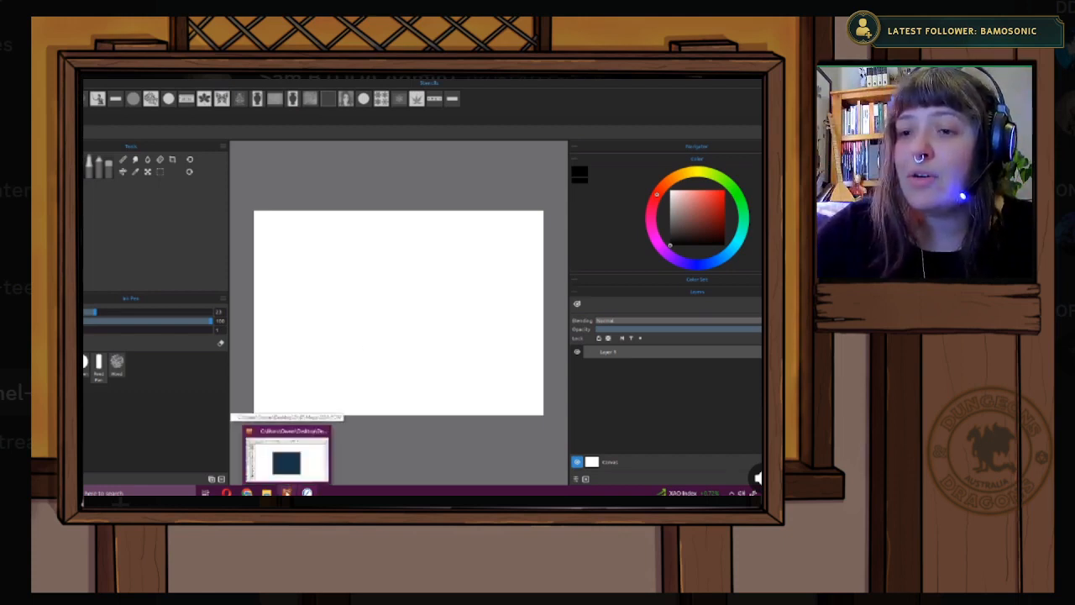
click(289, 471)
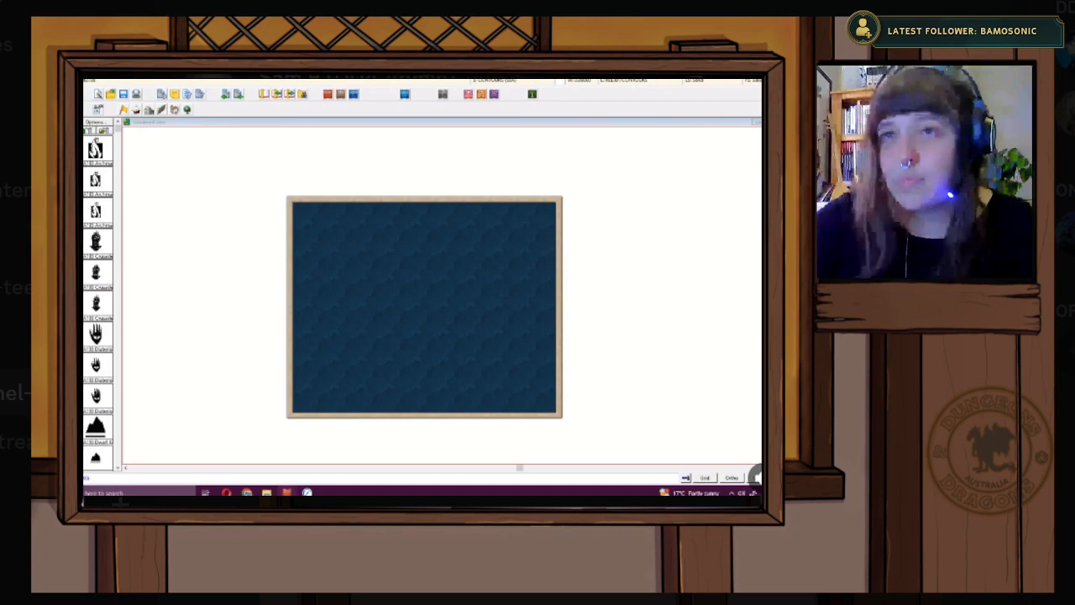
- Start a new drawing without saving the current one, as an Overland Maps type with the settings decided manually
scroll(412, 327, down, 1)
scroll(411, 328, up, 1)
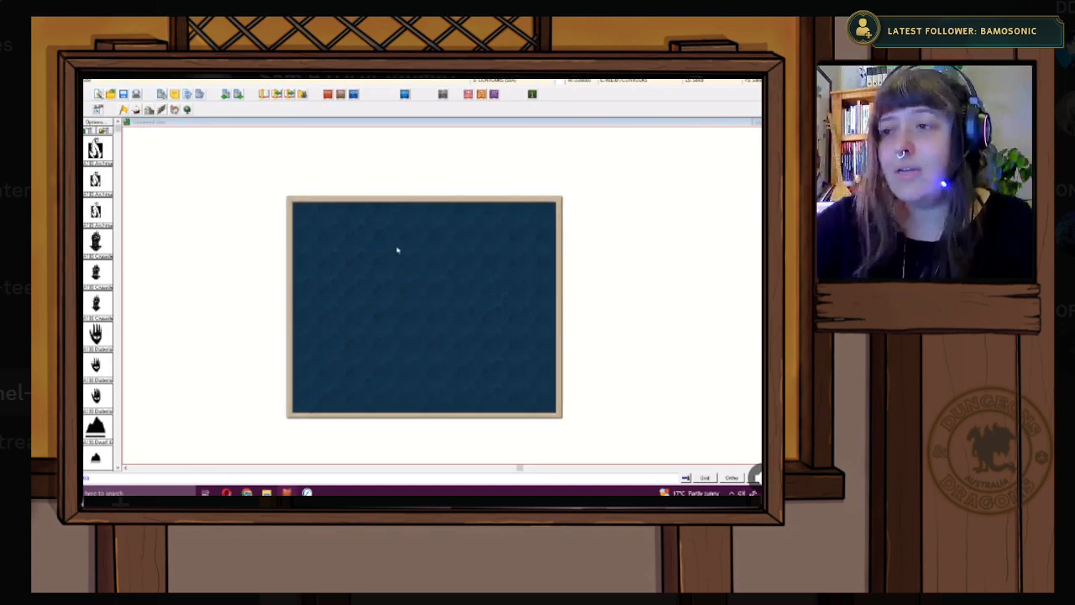
click(98, 95)
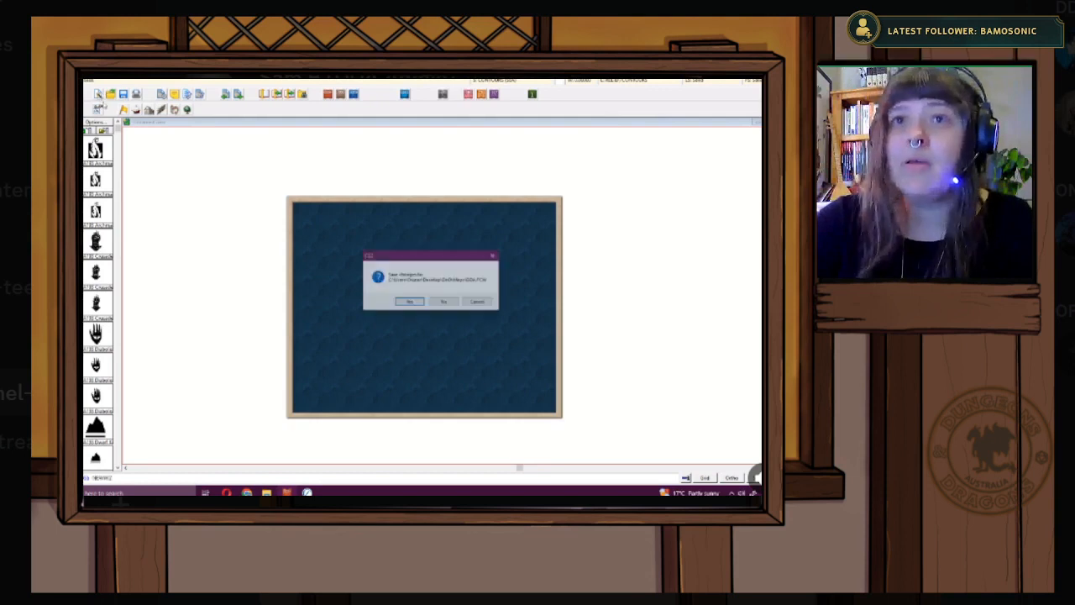
click(444, 302)
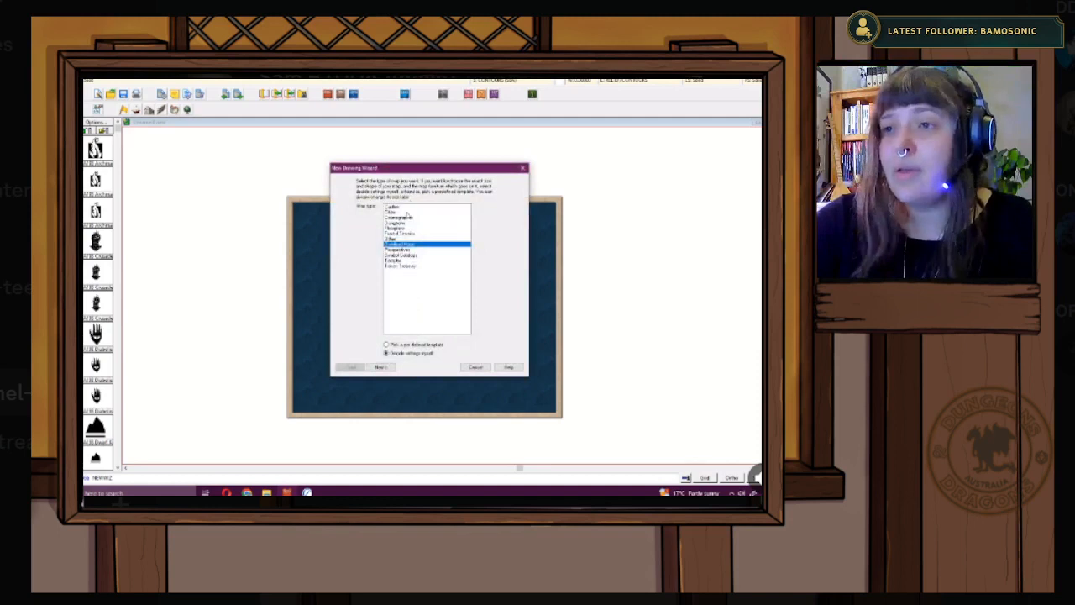
click(388, 369)
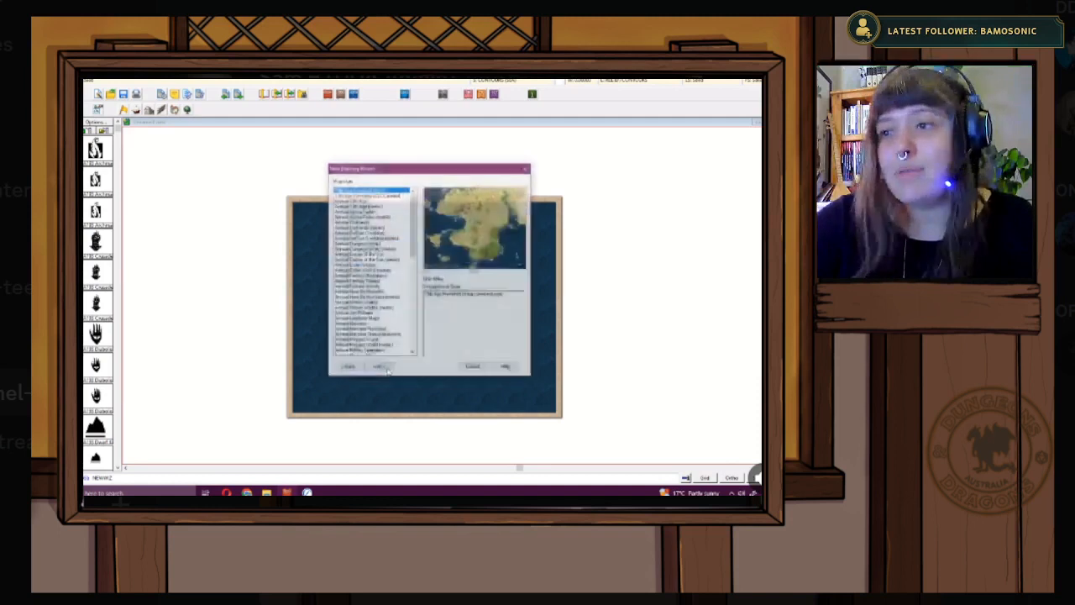
- Browse the list of overland map styles and preview a few, including Annual Spectrum Overland
scroll(392, 283, down, 2)
scroll(392, 283, down, 10)
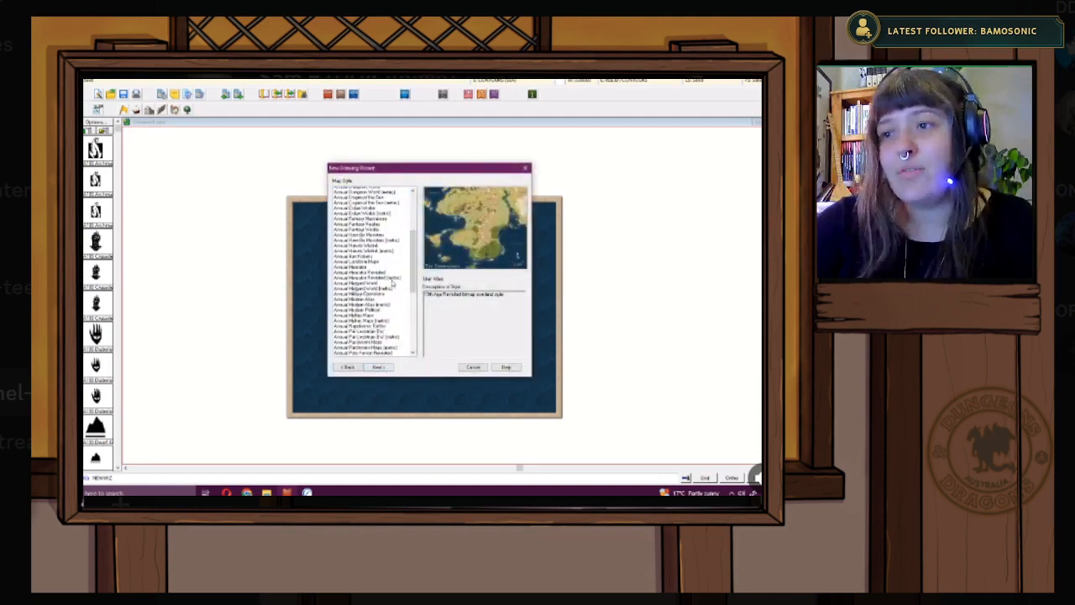
scroll(392, 283, down, 1)
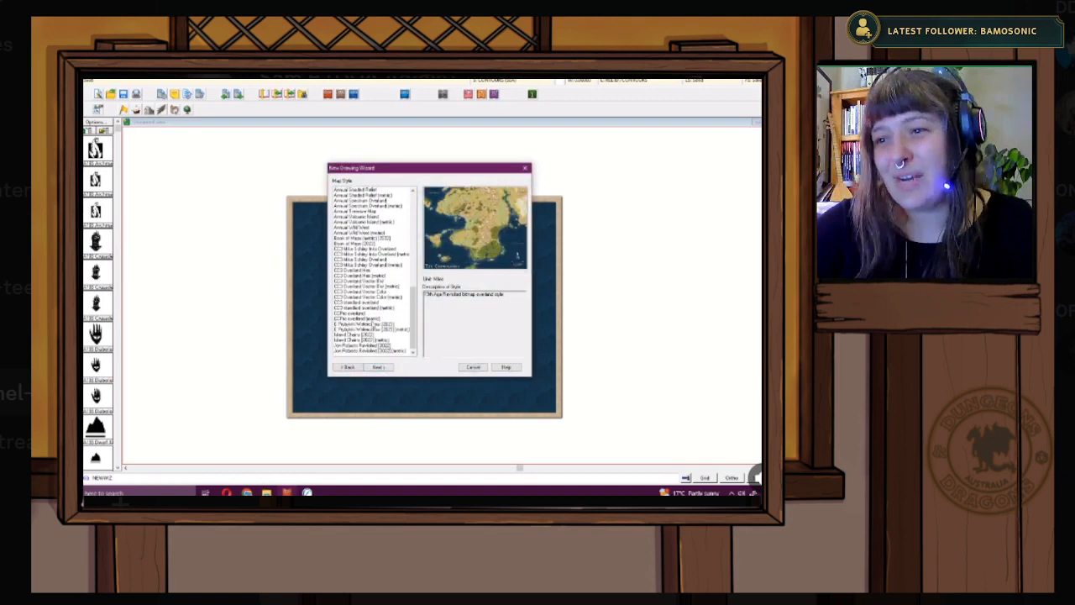
click(359, 345)
scroll(366, 274, up, 1)
click(369, 221)
scroll(394, 232, up, 7)
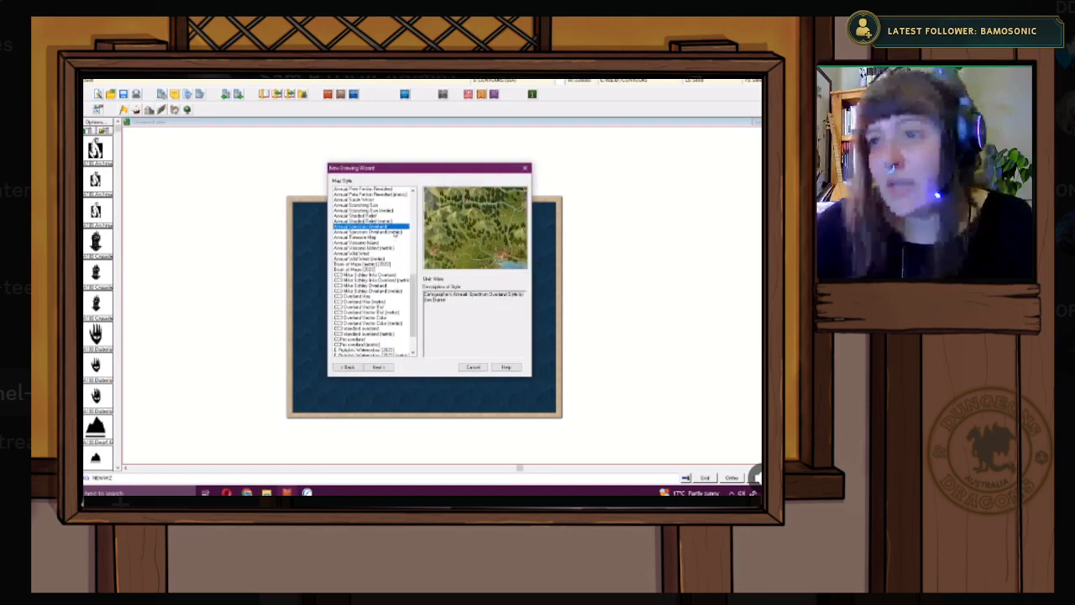
scroll(378, 236, up, 1)
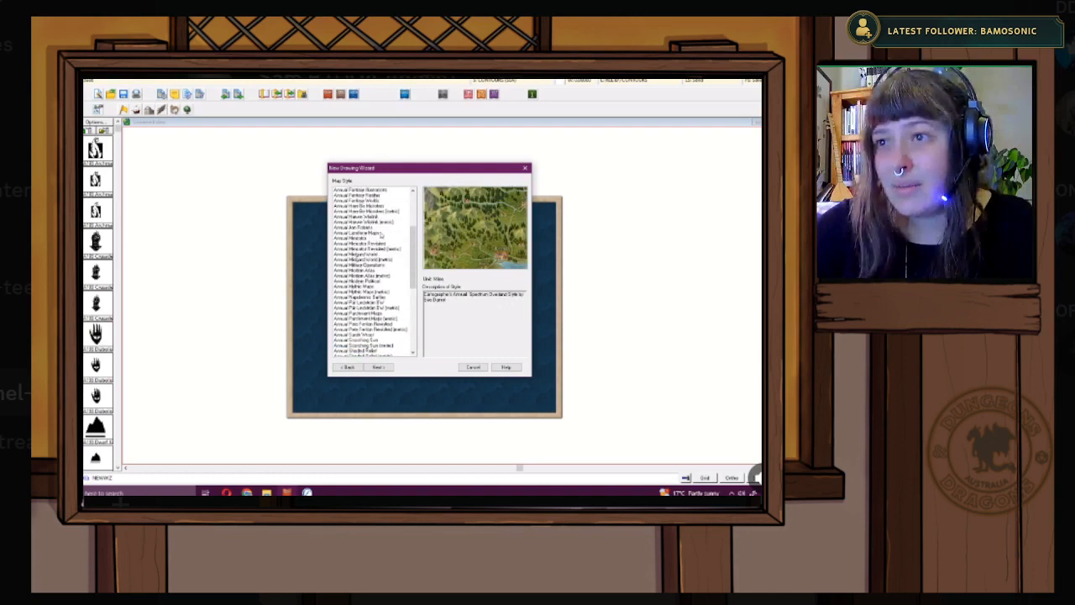
scroll(378, 237, up, 1)
scroll(378, 236, up, 1)
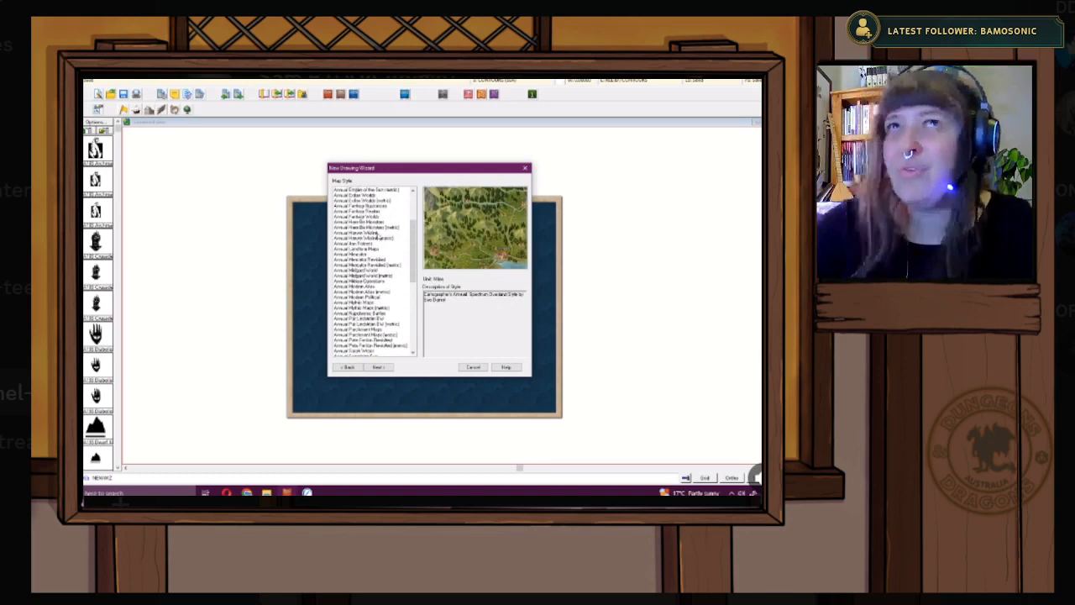
scroll(378, 236, up, 2)
scroll(374, 228, up, 3)
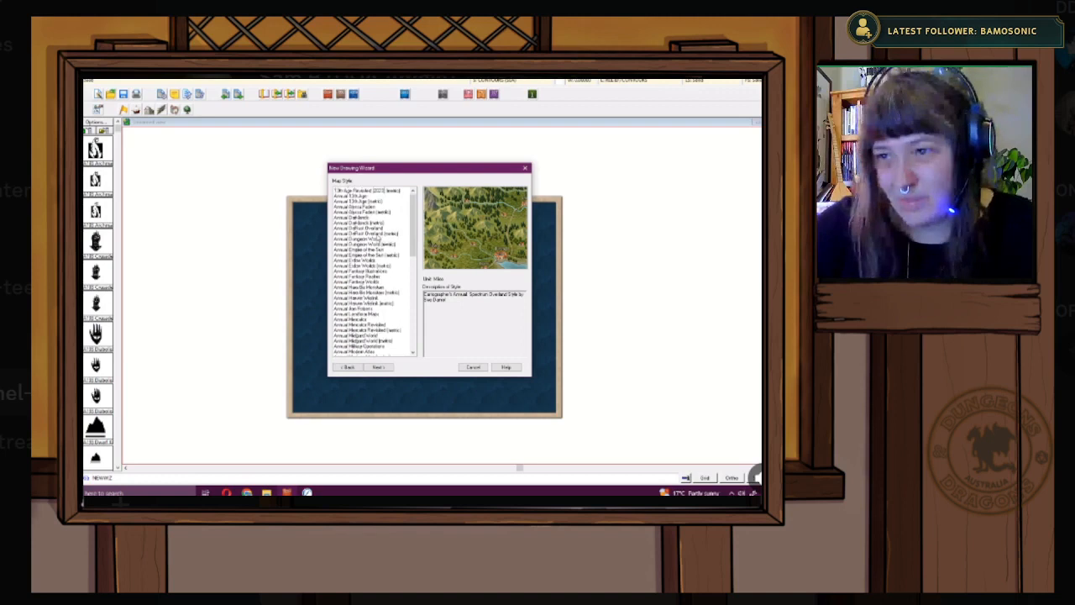
- Compare the standard and metric versions of the 13th Age Revisited style, and continue with the metric one
click(368, 191)
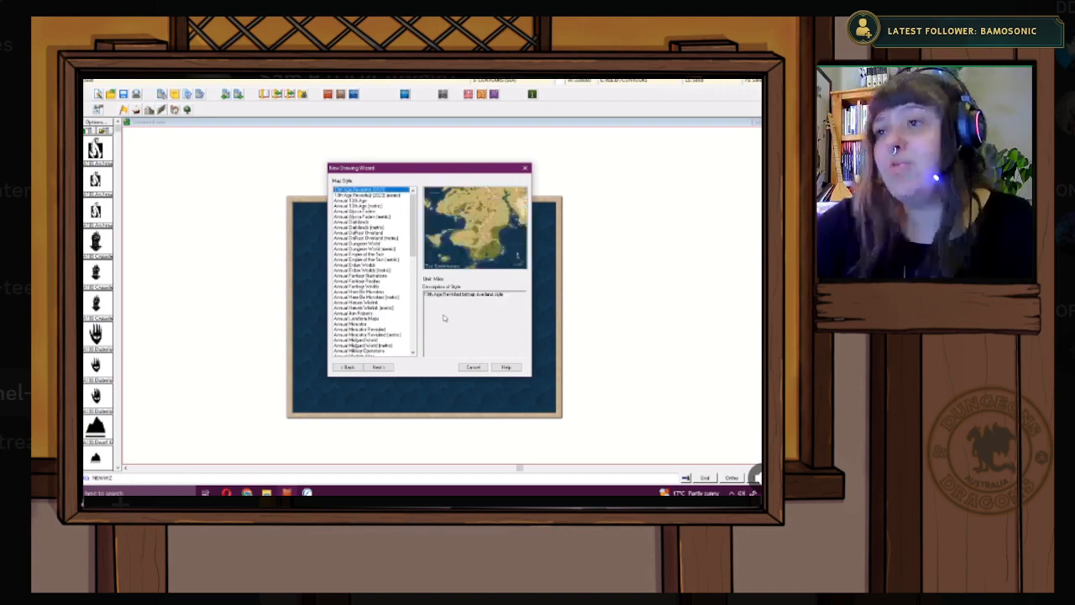
click(385, 196)
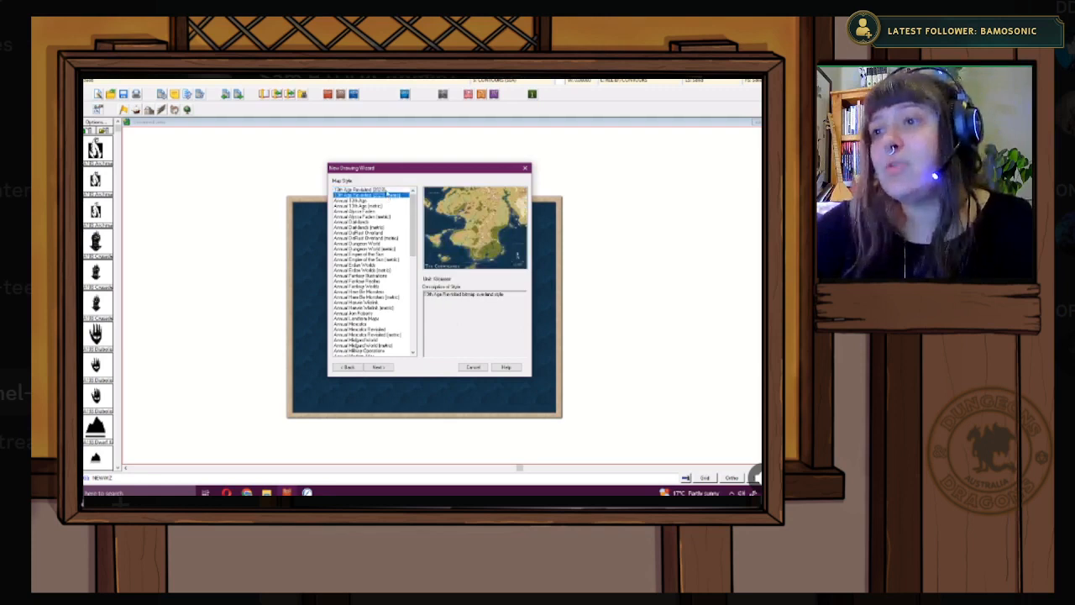
click(386, 191)
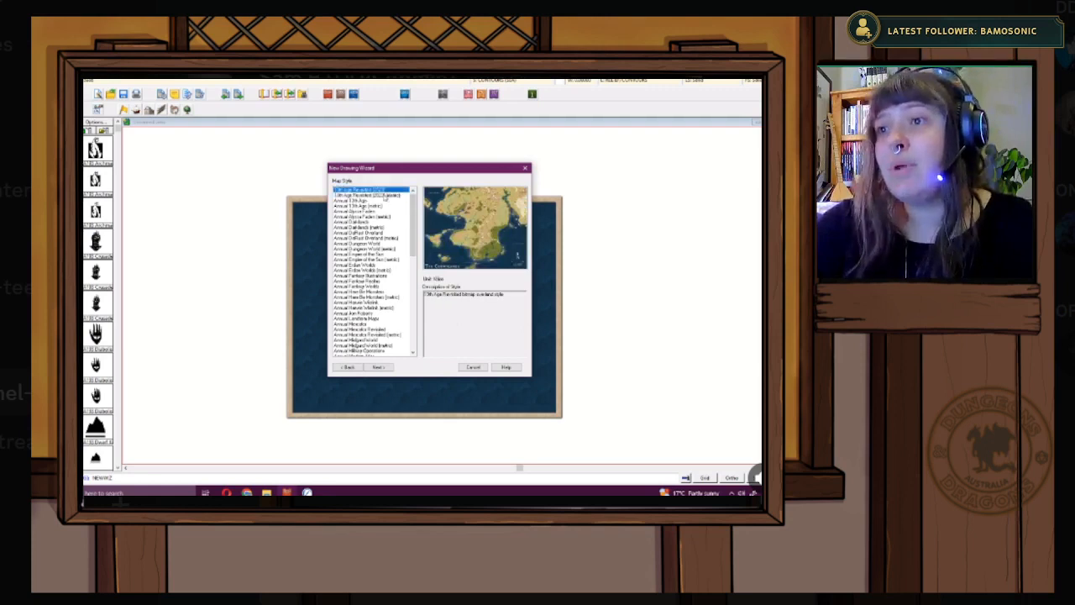
click(386, 195)
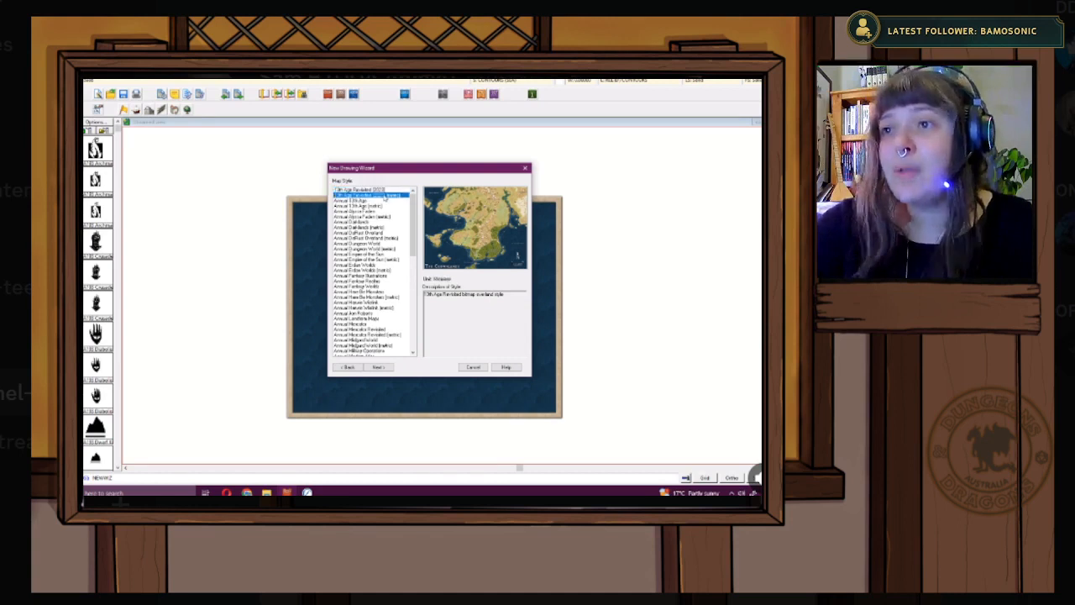
click(387, 367)
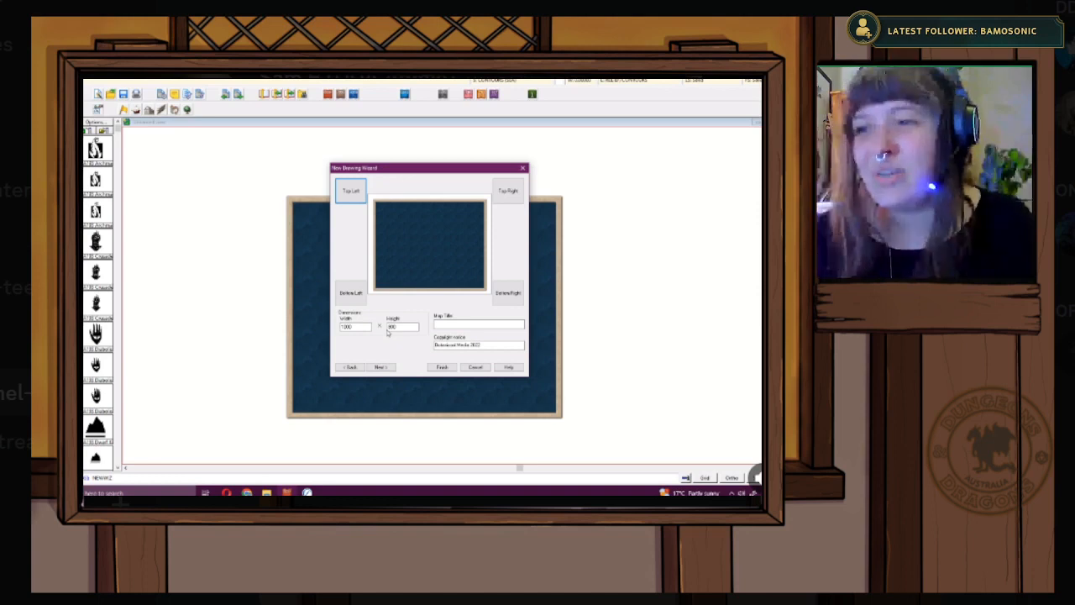
- Set a new map width and a height of 1000, leave multiple levels disabled, and finish the New Drawing Wizard
click(364, 327)
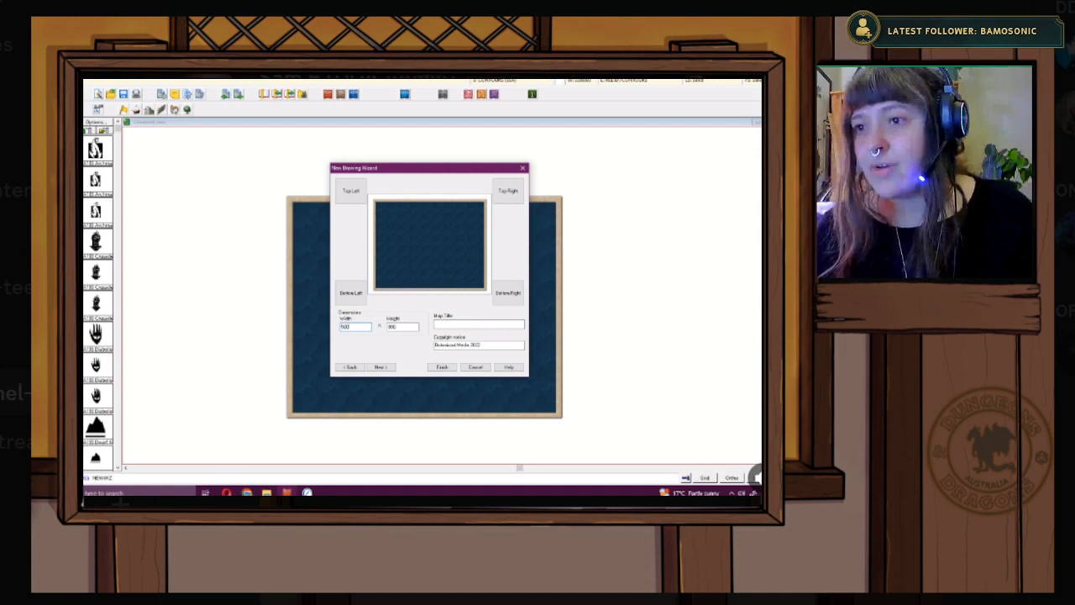
key(Tab)
text(10)
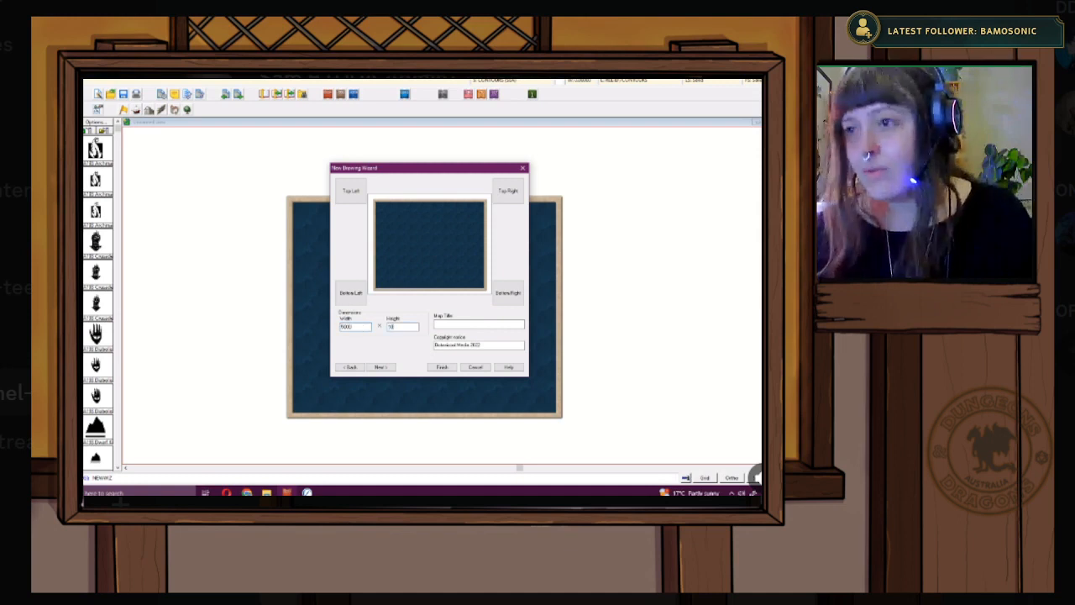
key(Return)
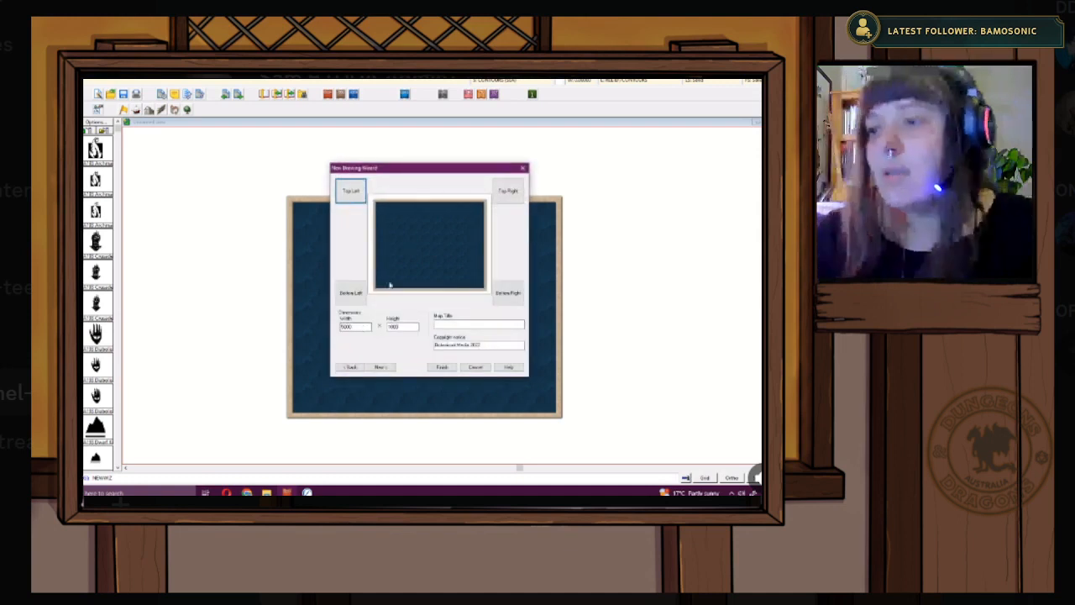
click(382, 368)
click(382, 368)
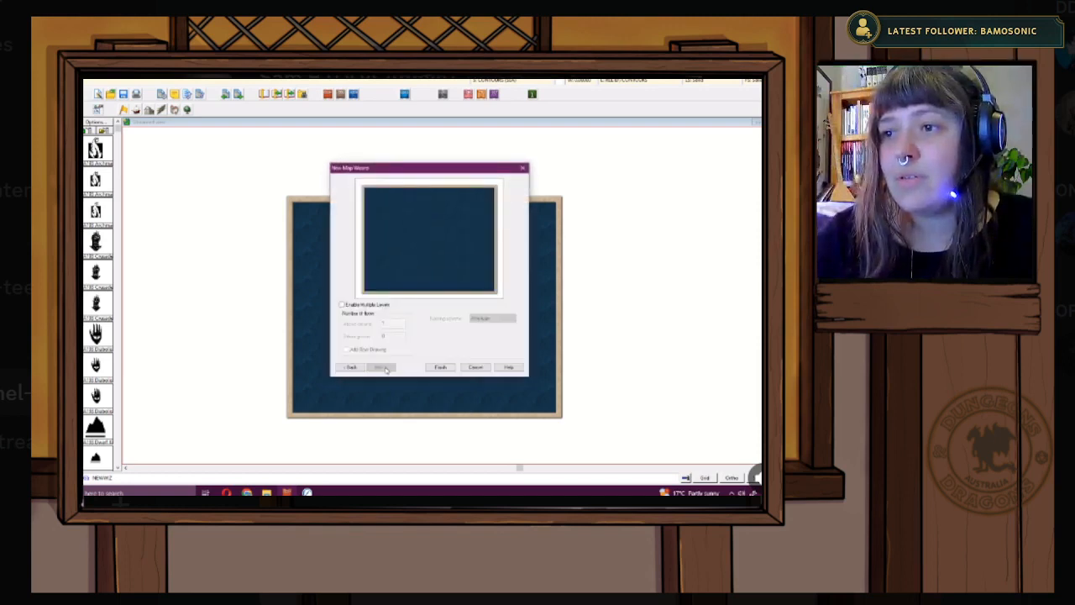
click(440, 367)
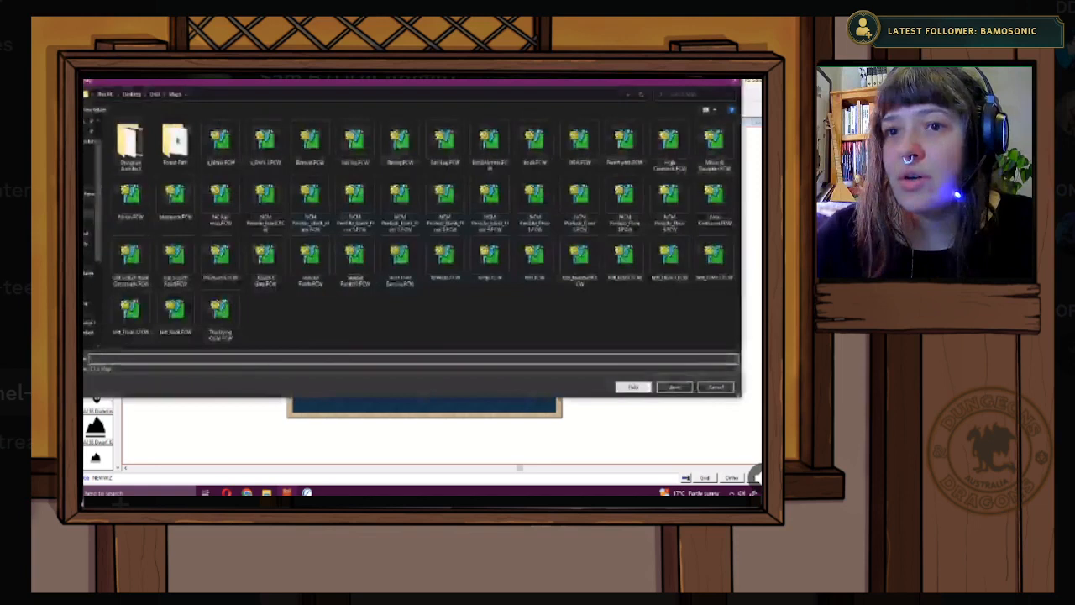
- Save the new drawing as DDA in the Maps folder, replacing the existing file
text(DDA)
key(Return)
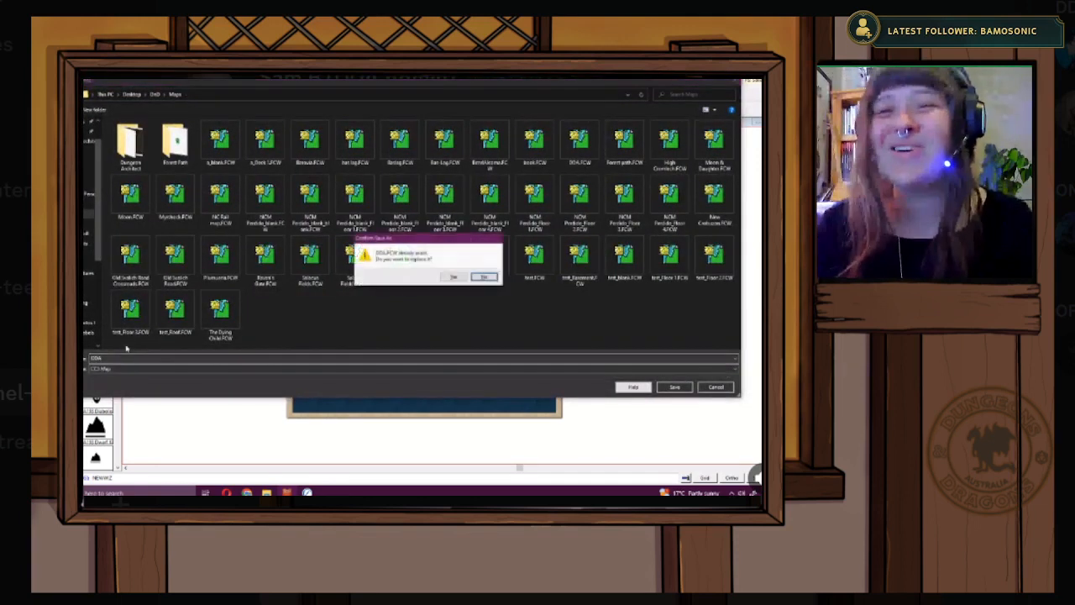
key(Left)
key(Return)
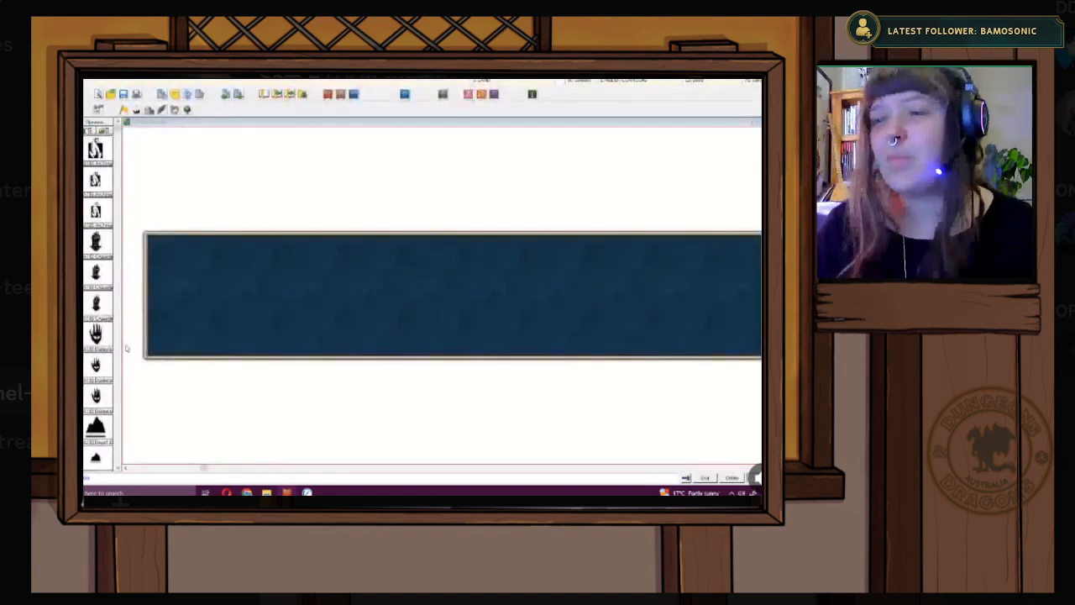
- Use the Scale Map command to rescale the map to a height of 300
scroll(425, 271, down, 1)
scroll(425, 272, up, 1)
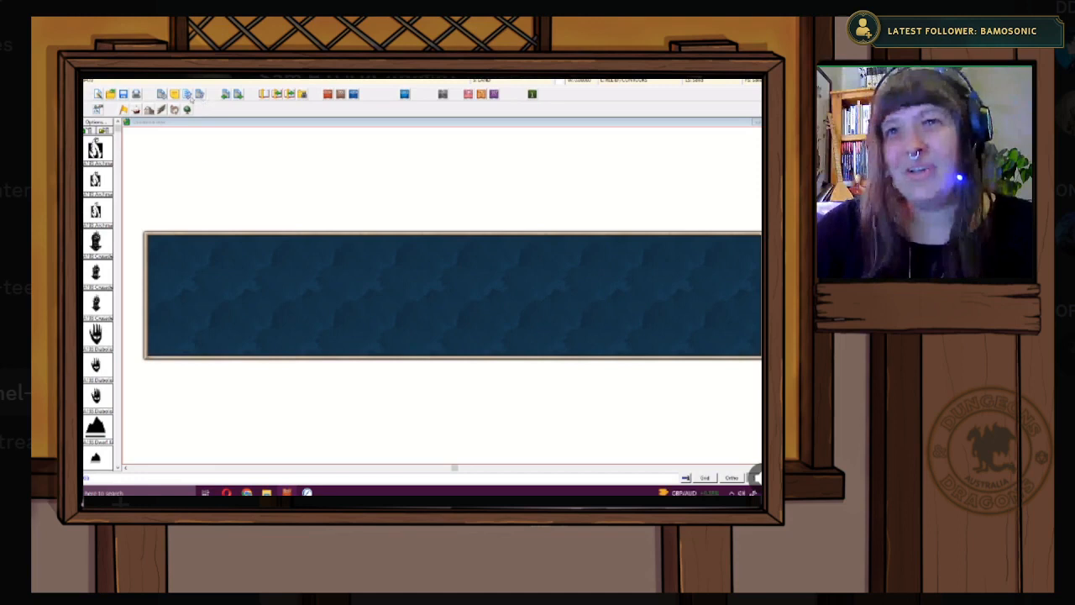
click(98, 84)
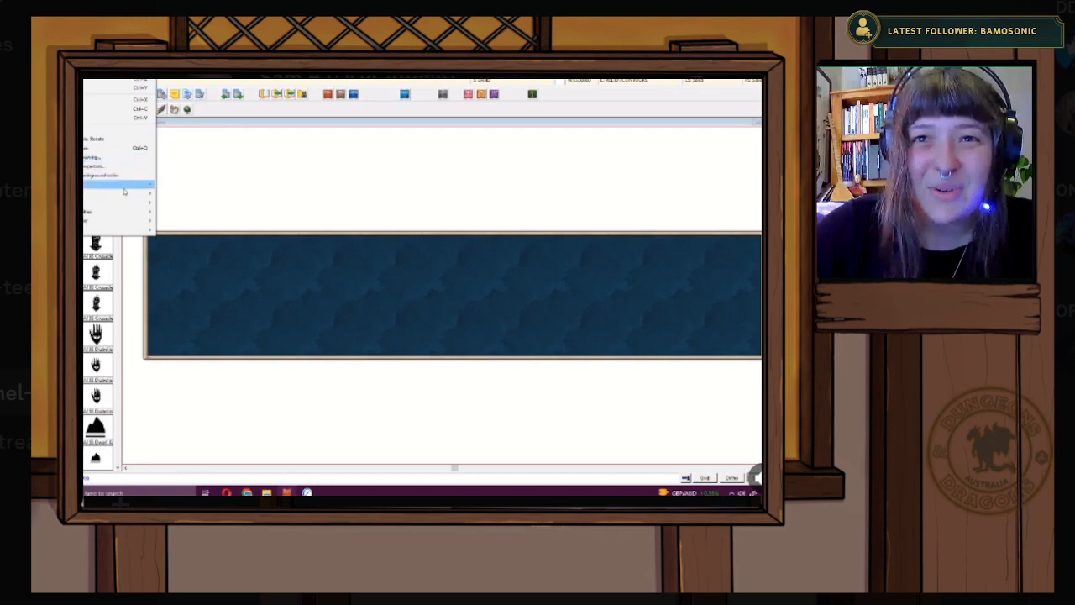
mouse_move(124, 190)
mouse_move(109, 80)
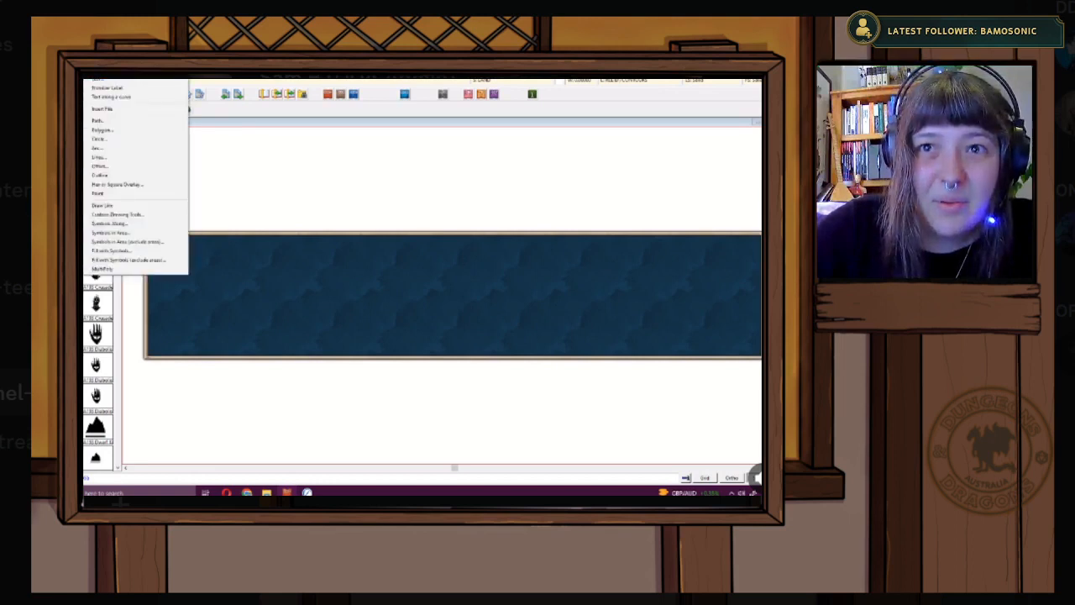
key(Right)
key(Right)
key(Right)
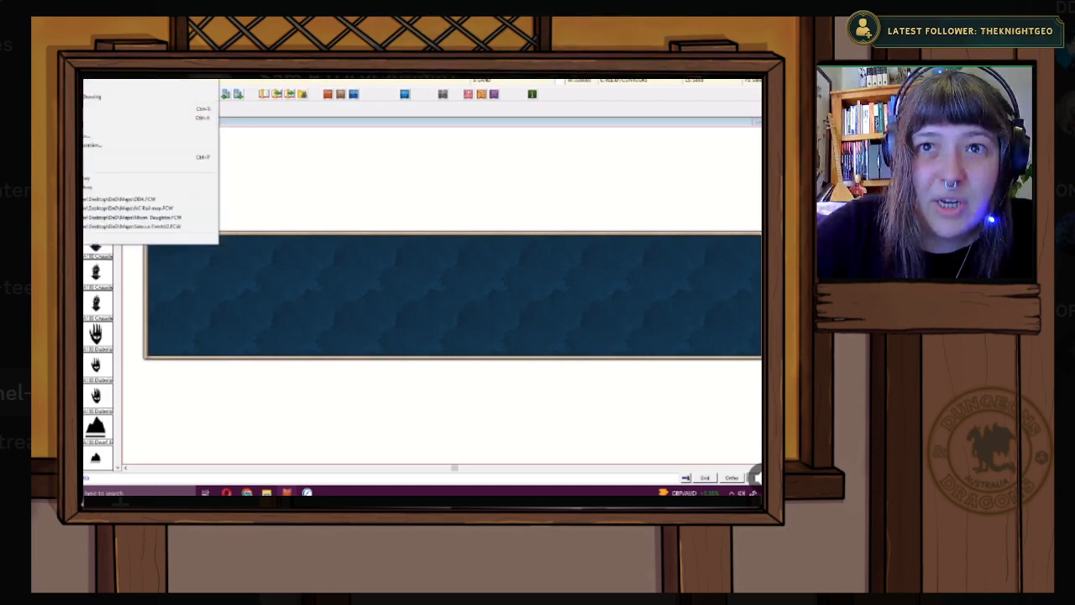
click(103, 189)
key(Tab)
text(1000)
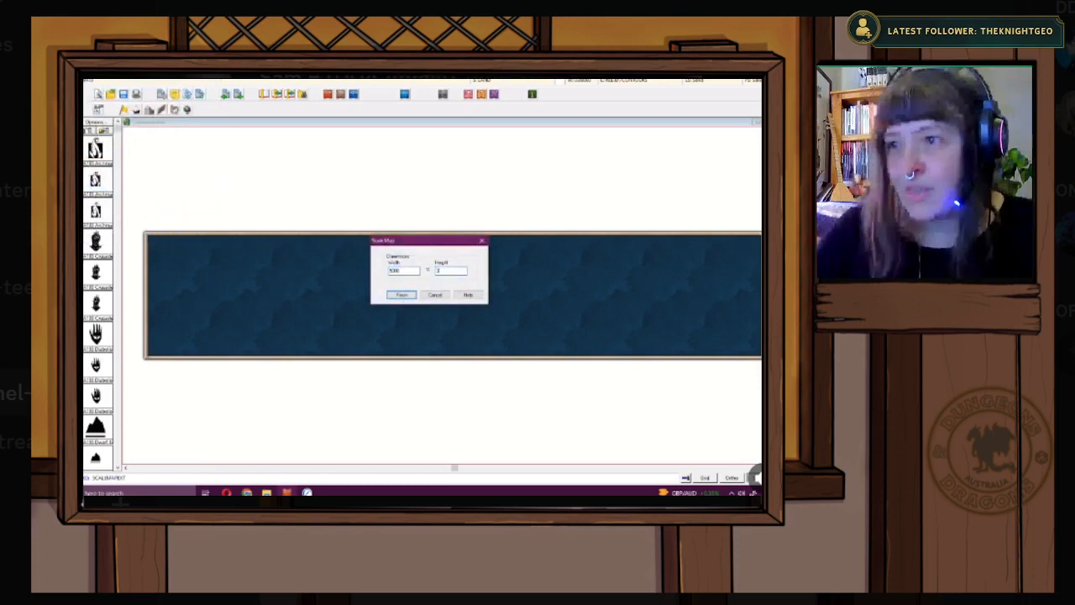
key(Return)
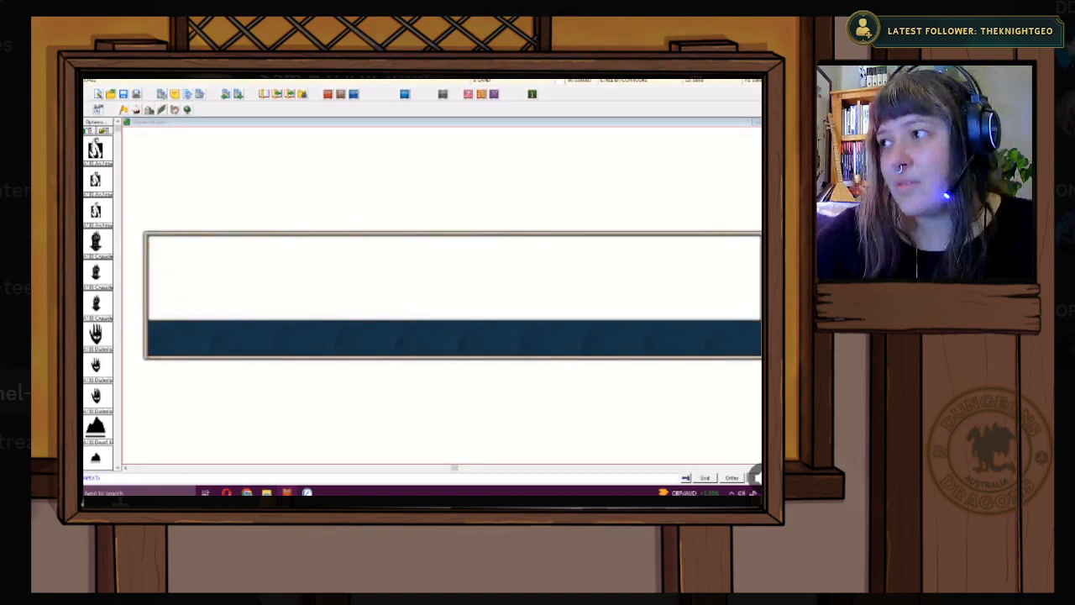
- Rescale the map to a height of 3000 and erase the leftover border frame crossing the sea background
right_click(186, 393)
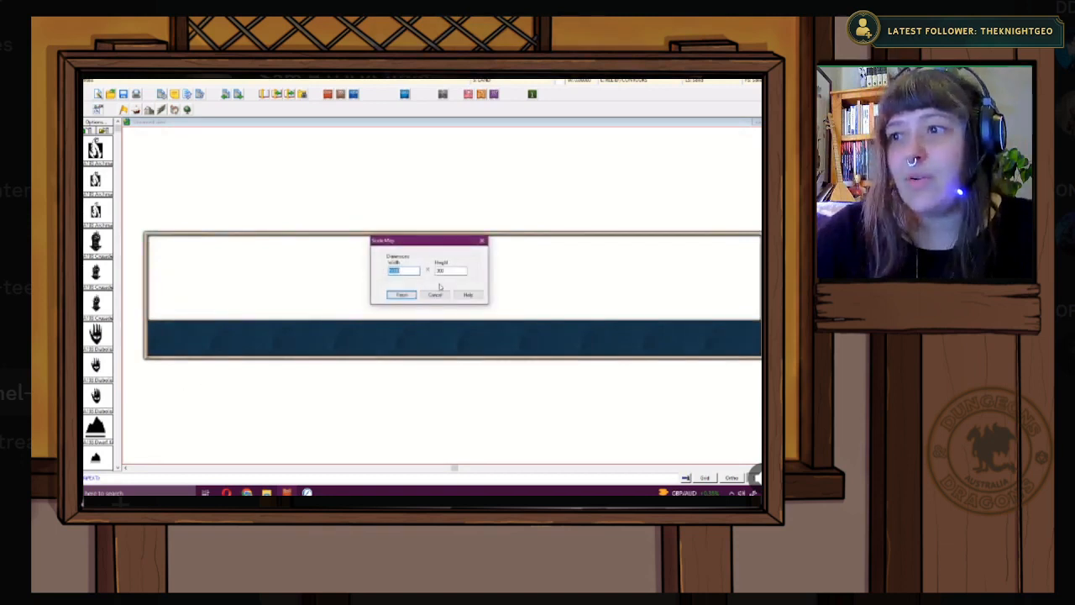
click(454, 270)
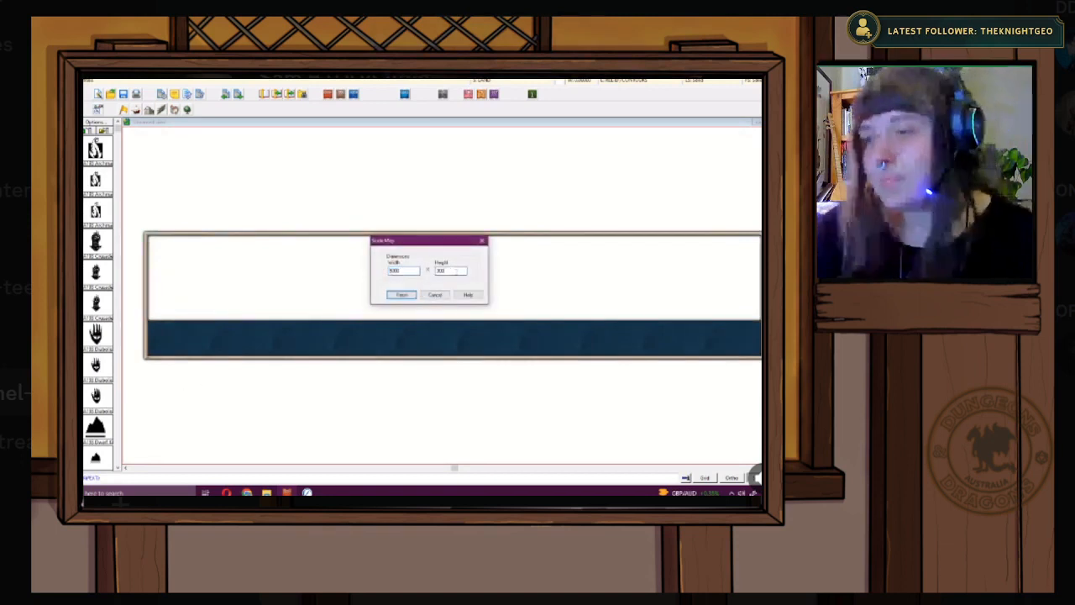
click(405, 296)
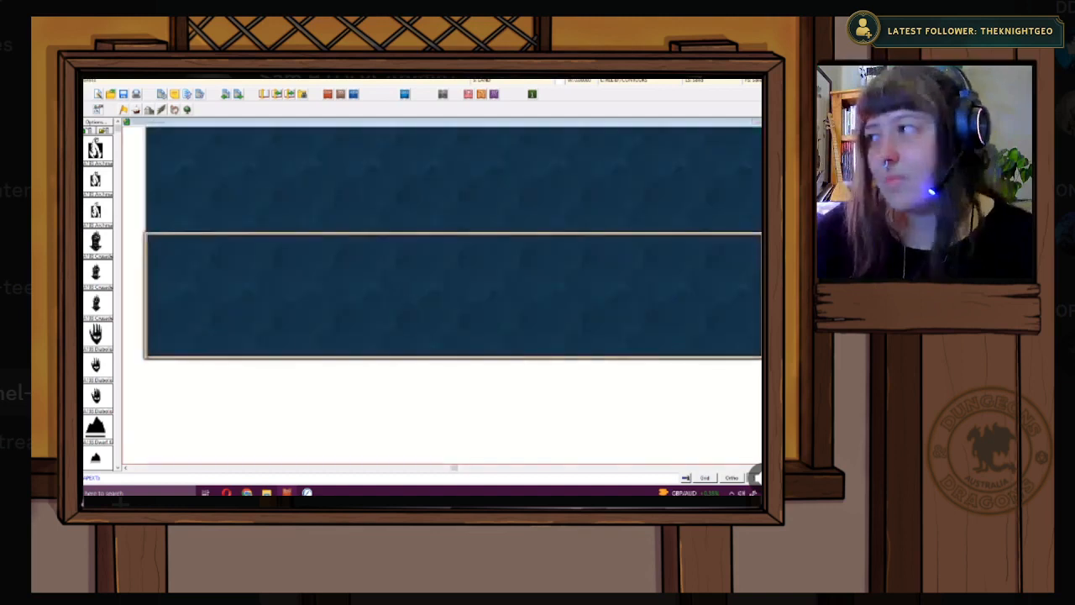
click(189, 241)
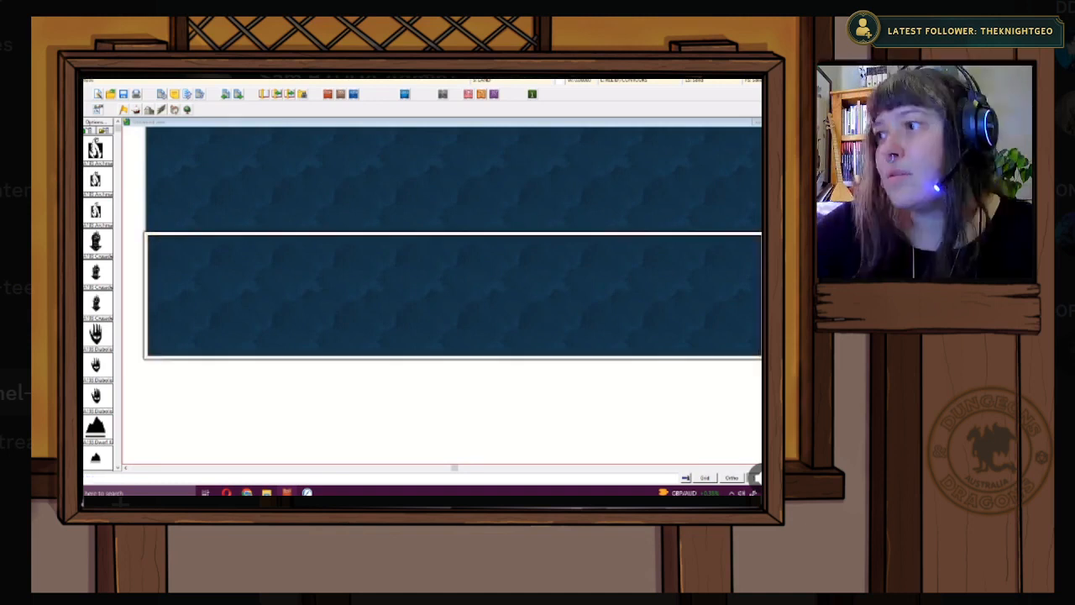
scroll(441, 315, down, 1)
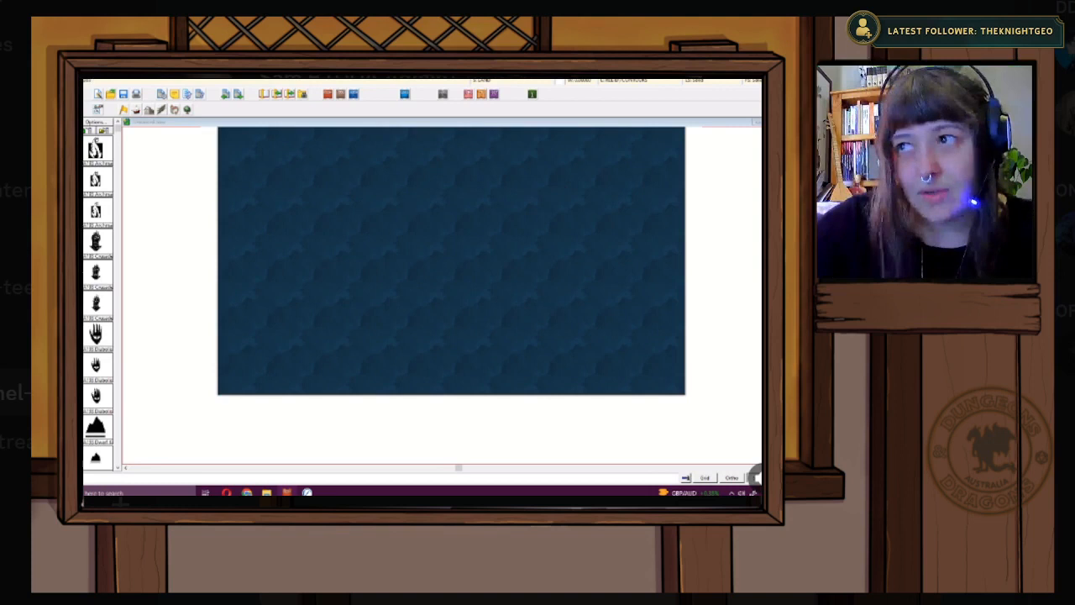
- Add a new sheet named SKETCH to the drawing sheets
click(499, 82)
scroll(389, 296, down, 5)
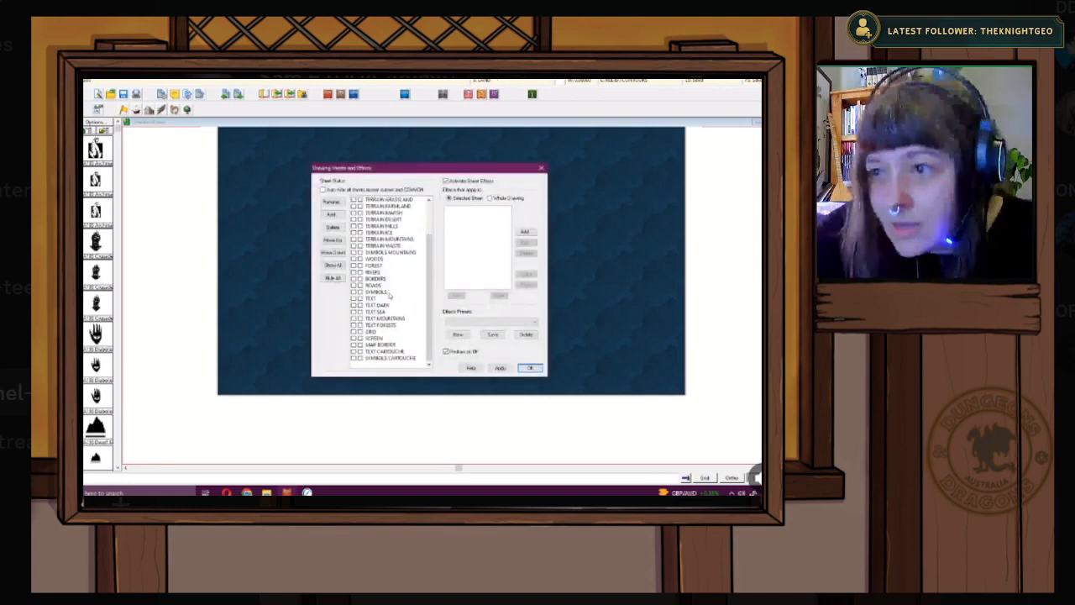
click(331, 215)
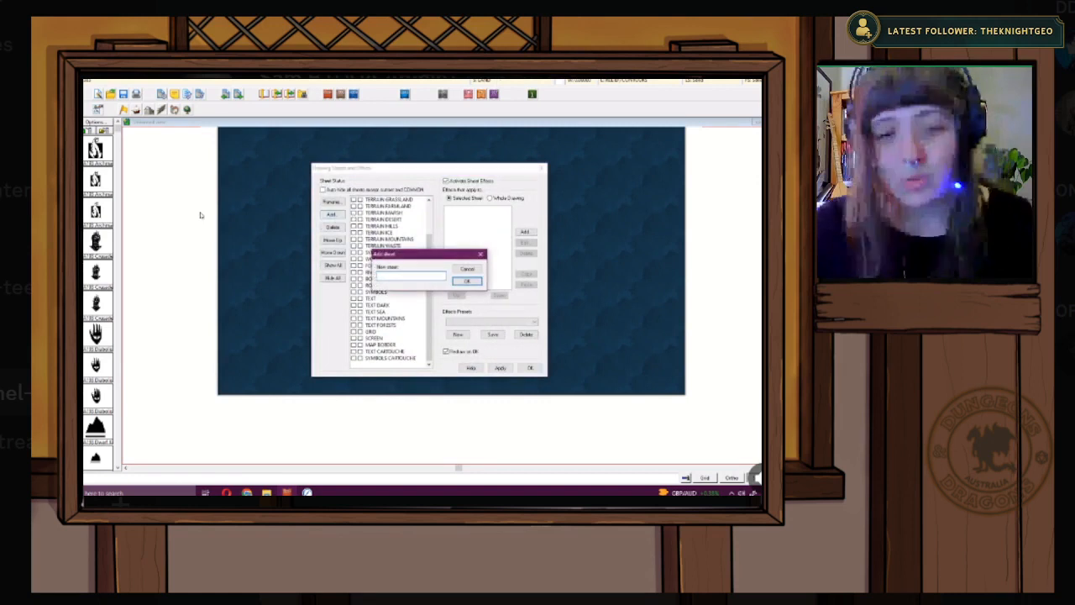
text(SKETCH)
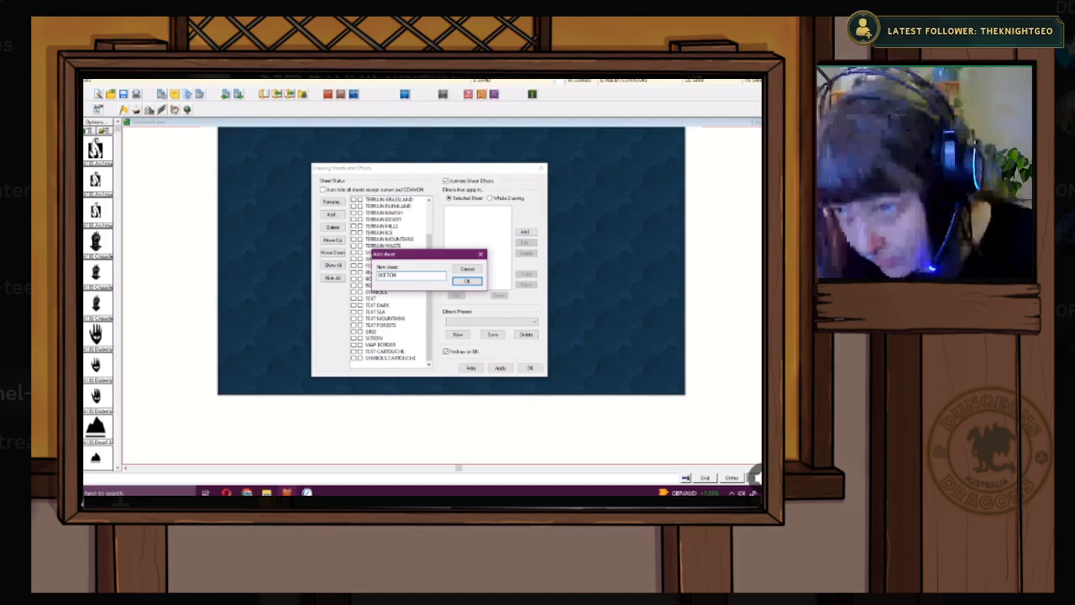
key(Return)
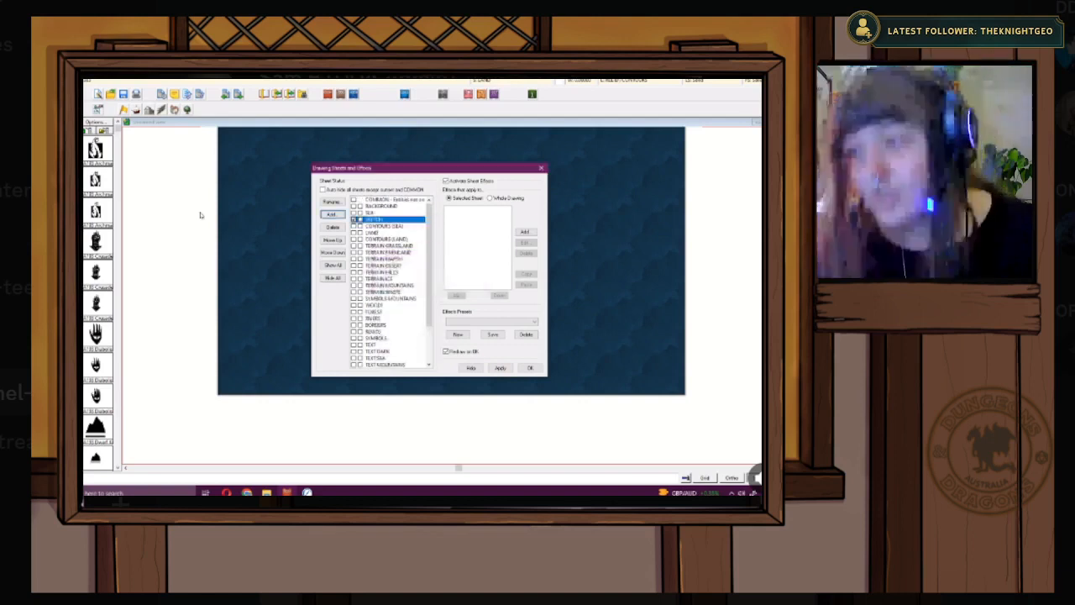
- Reorder the SKETCH sheet to the very end of the sheet list, below SYMBOLS CARTOUCHE, and accept the sheet settings
click(332, 252)
click(333, 252)
click(333, 253)
click(333, 252)
click(333, 252)
click(333, 252)
click(333, 252)
click(332, 252)
click(333, 252)
click(332, 252)
click(340, 252)
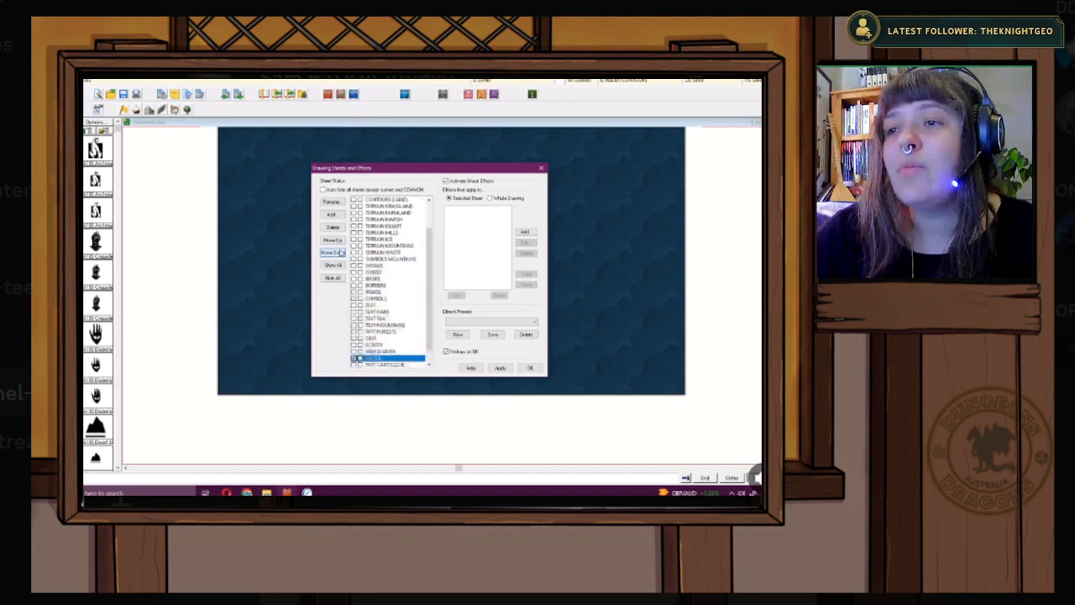
click(340, 252)
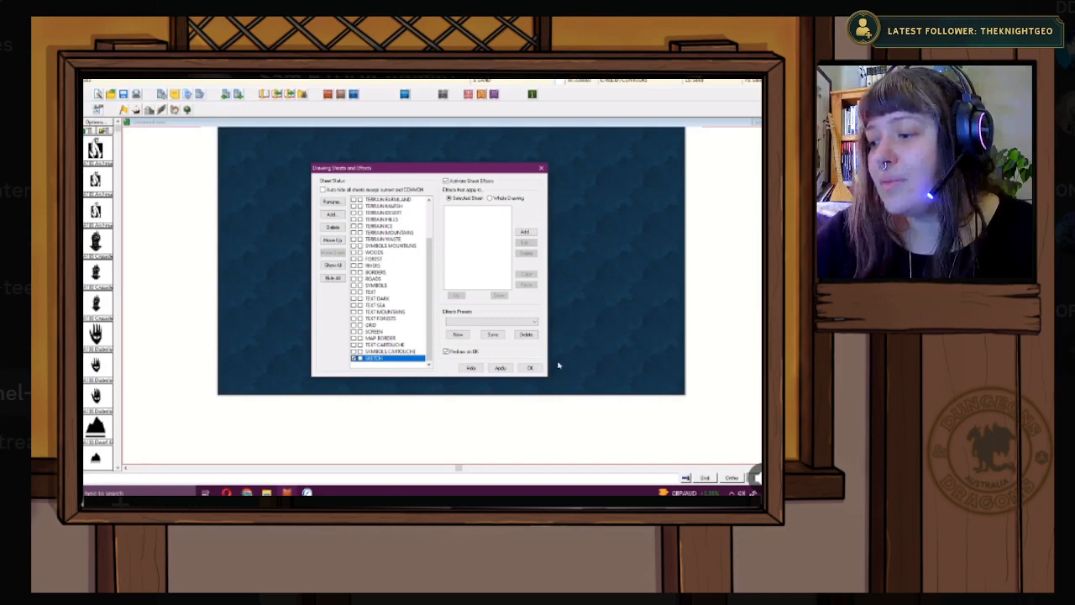
click(529, 368)
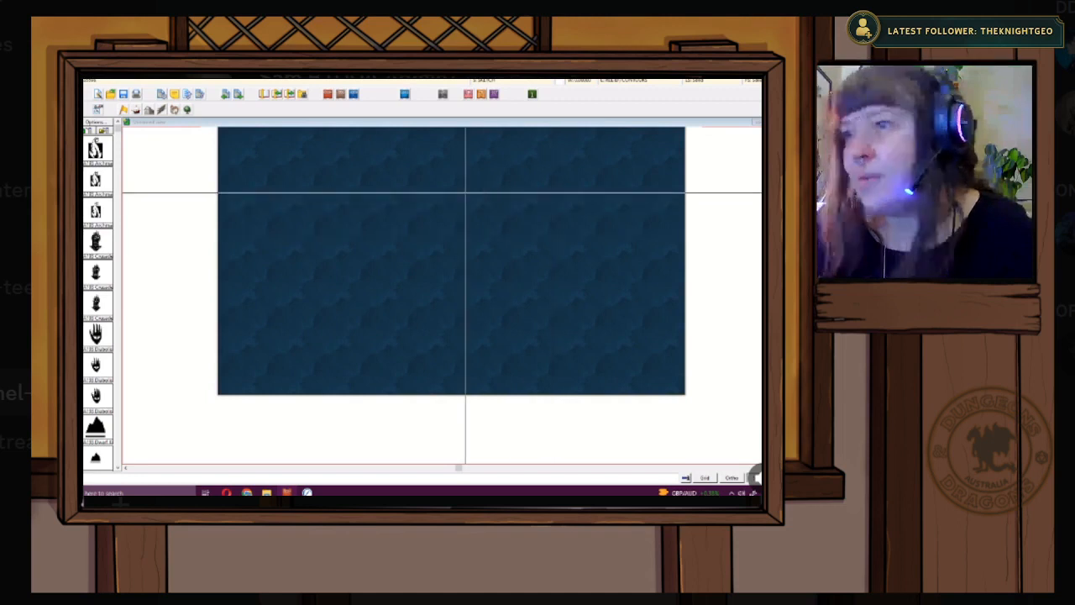
- Draw a white landmass with an irregular fractal coastline in the western part of the map on the SKETCH sheet
mouse_move(268, 159)
mouse_down()
mouse_move(257, 212)
mouse_move(285, 236)
mouse_move(263, 280)
mouse_move(274, 310)
mouse_move(330, 329)
mouse_move(372, 312)
mouse_move(409, 341)
mouse_move(412, 295)
mouse_move(389, 281)
mouse_move(382, 237)
mouse_move(397, 219)
mouse_move(396, 185)
mouse_move(327, 131)
mouse_move(296, 144)
mouse_up()
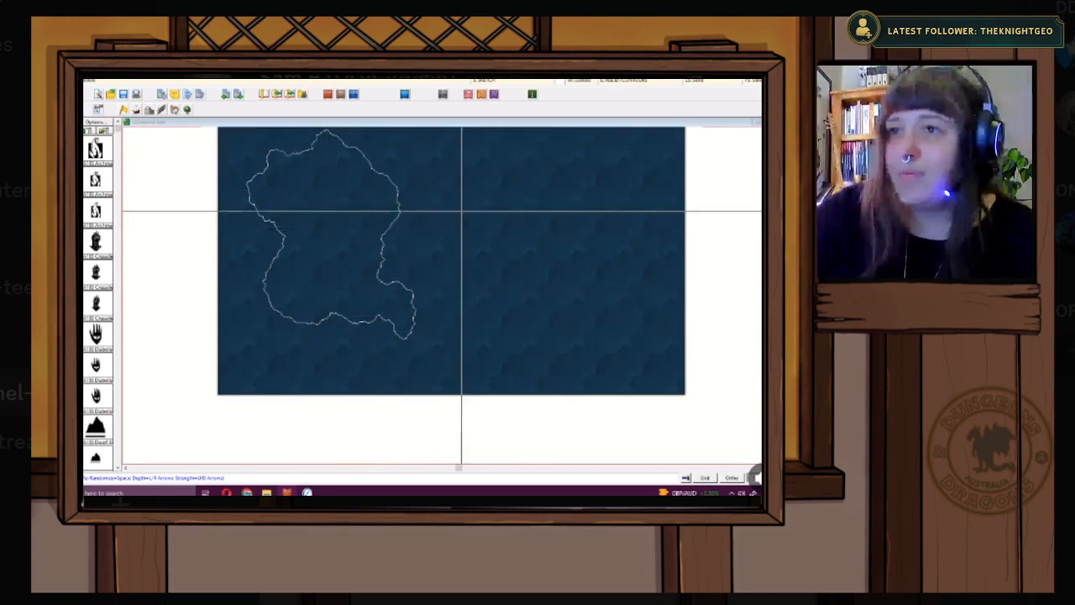
key(Escape)
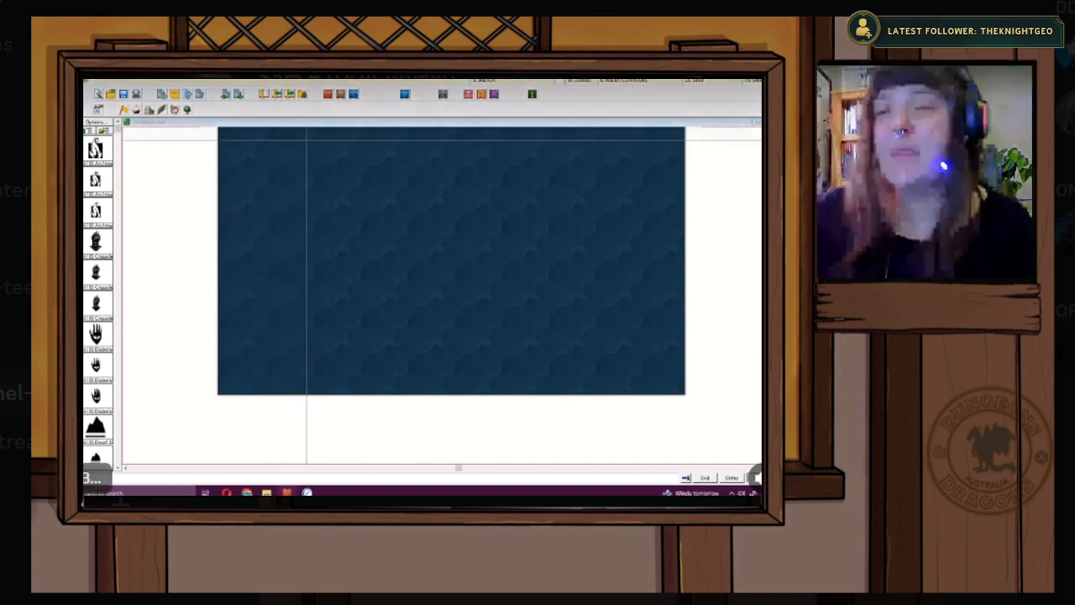
click(308, 147)
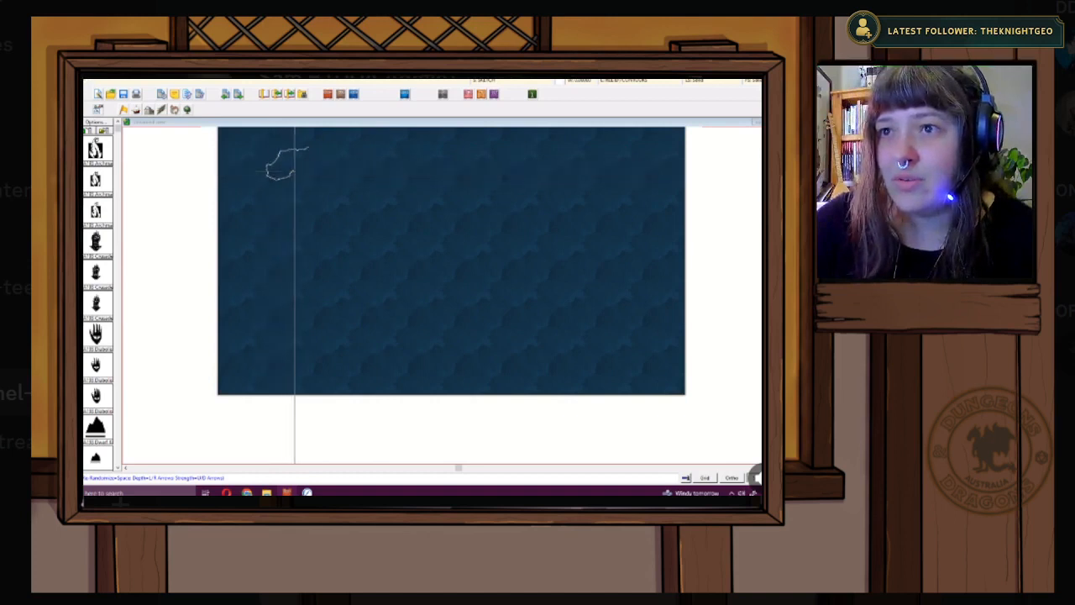
click(300, 175)
click(303, 189)
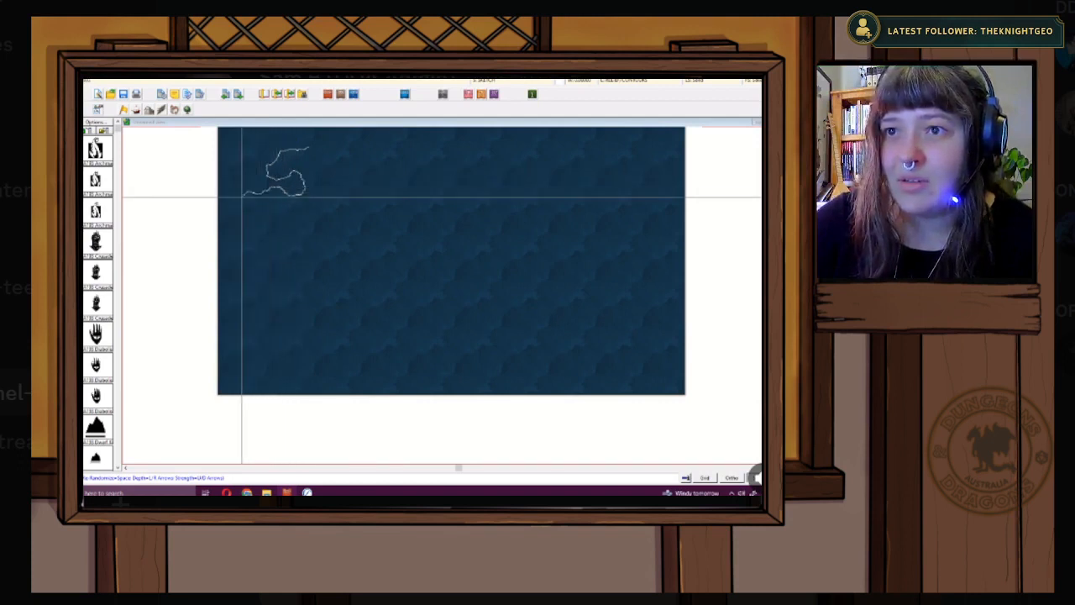
click(244, 198)
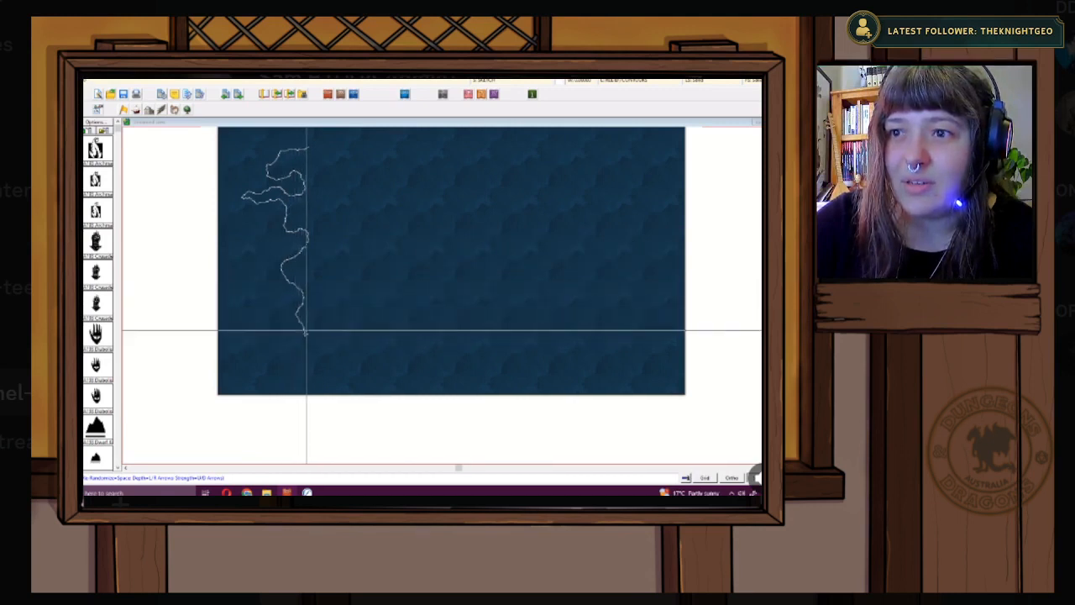
click(306, 322)
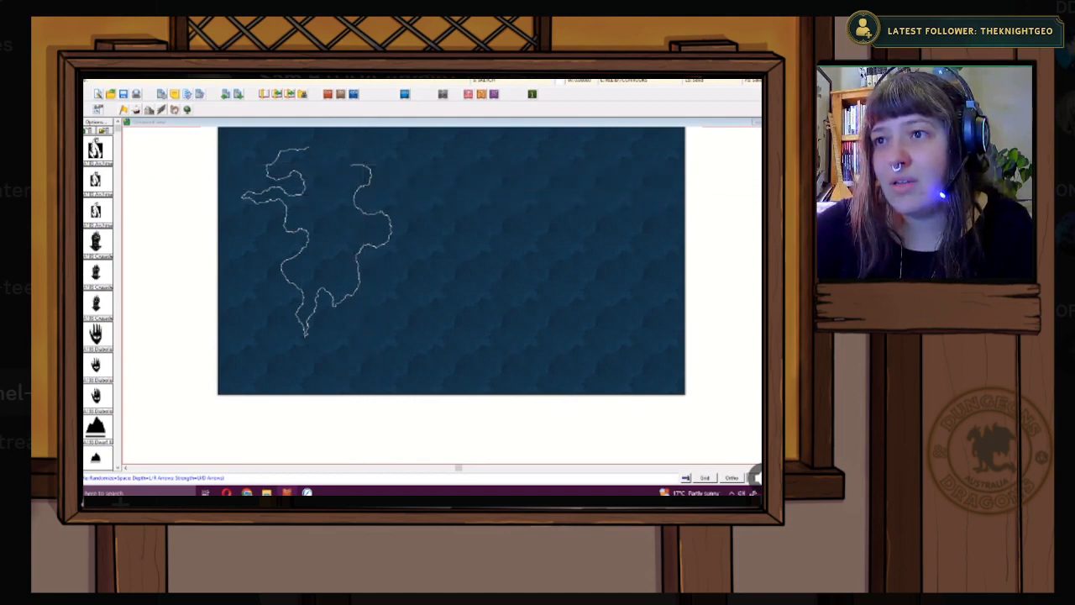
click(332, 145)
right_click(322, 148)
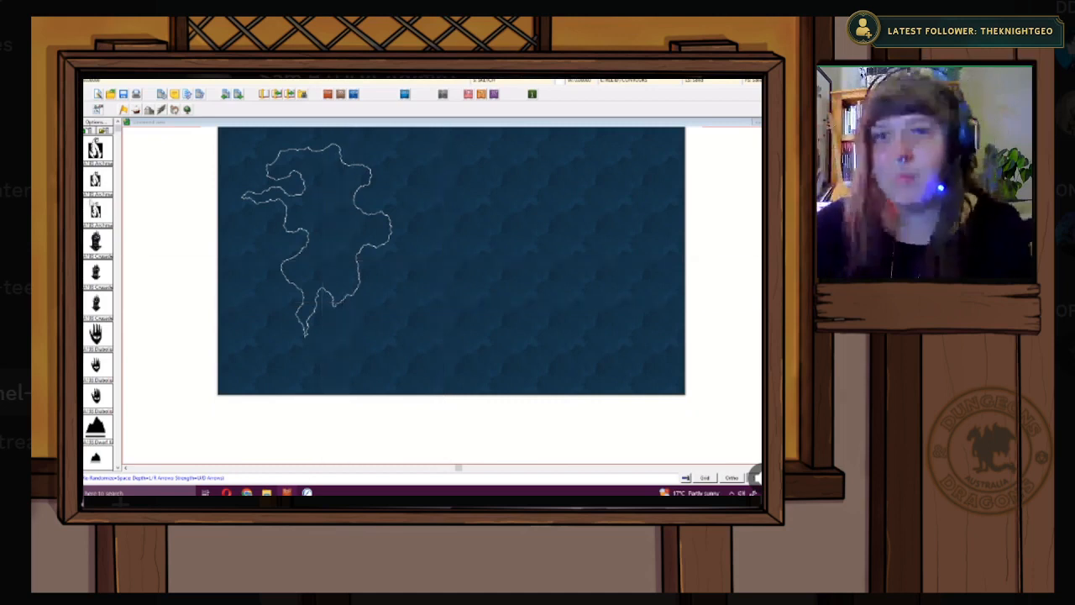
key(Return)
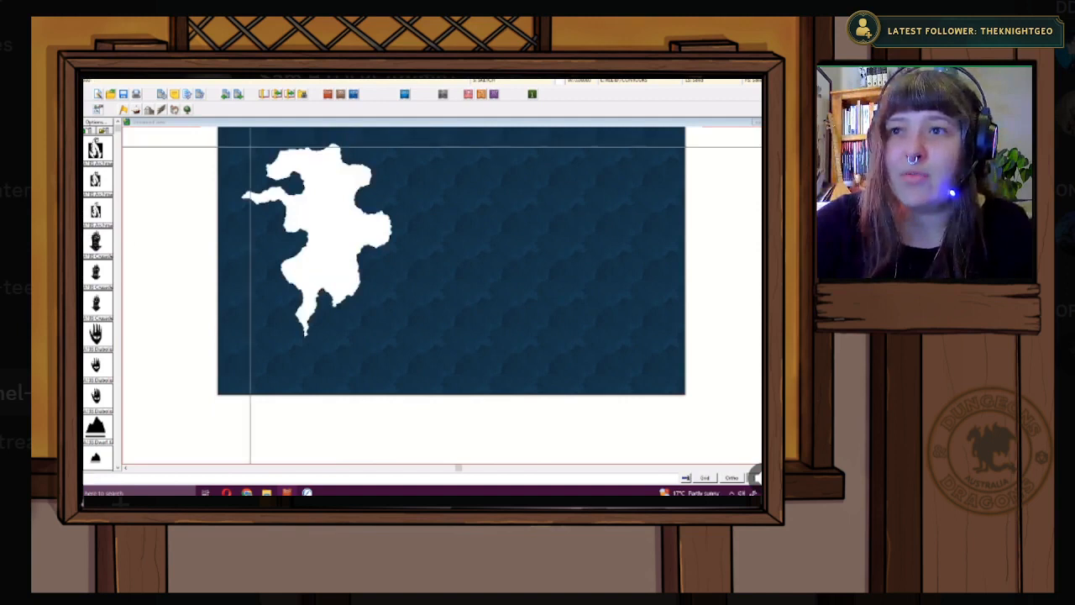
- Move the white landmass slightly southeast, away from the map's northern edge
click(384, 312)
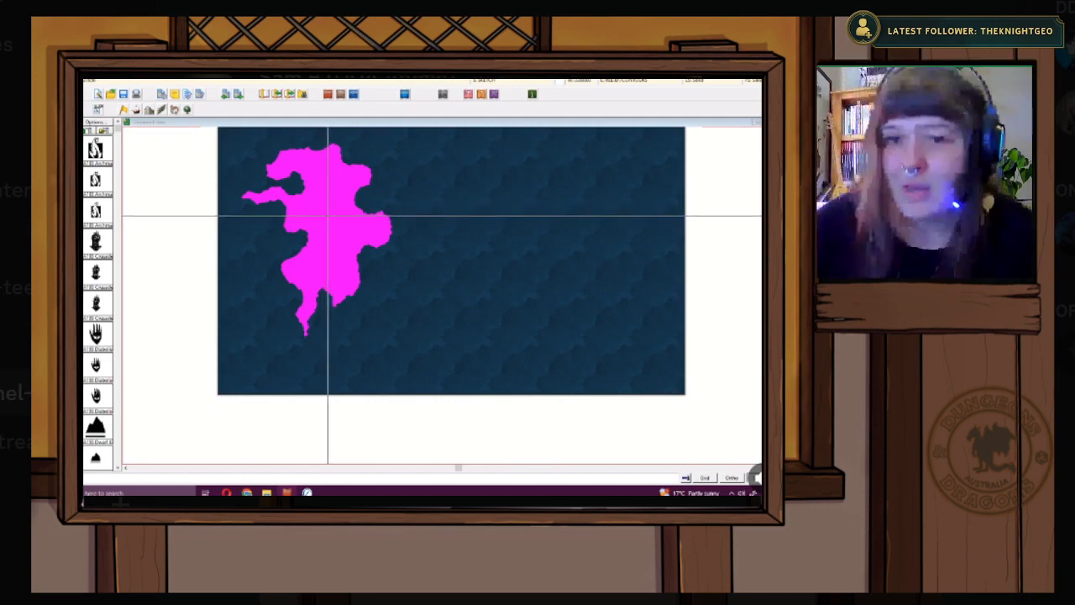
right_click(327, 216)
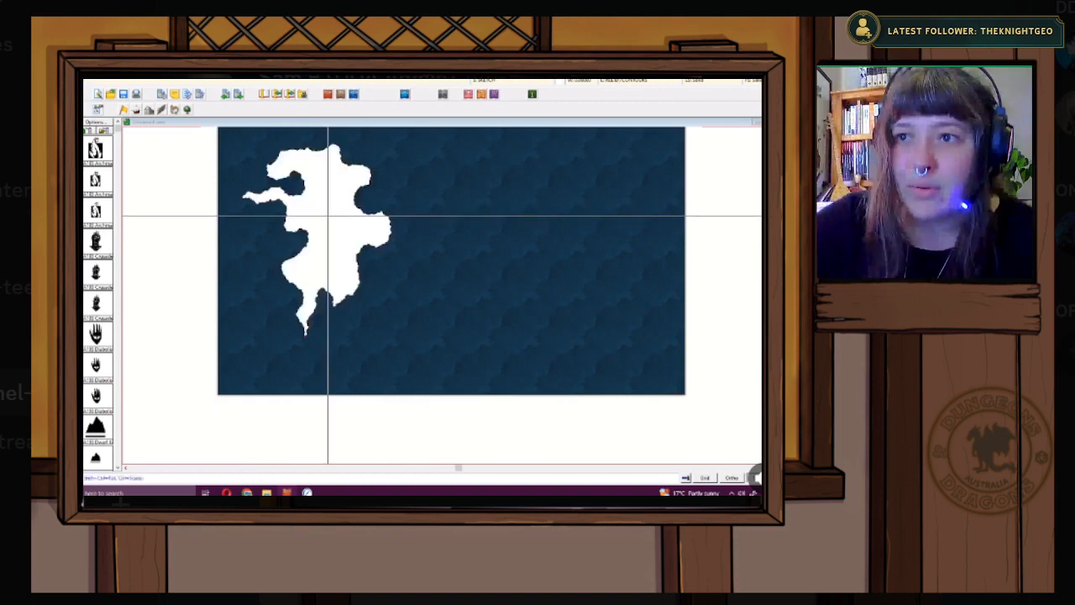
click(329, 217)
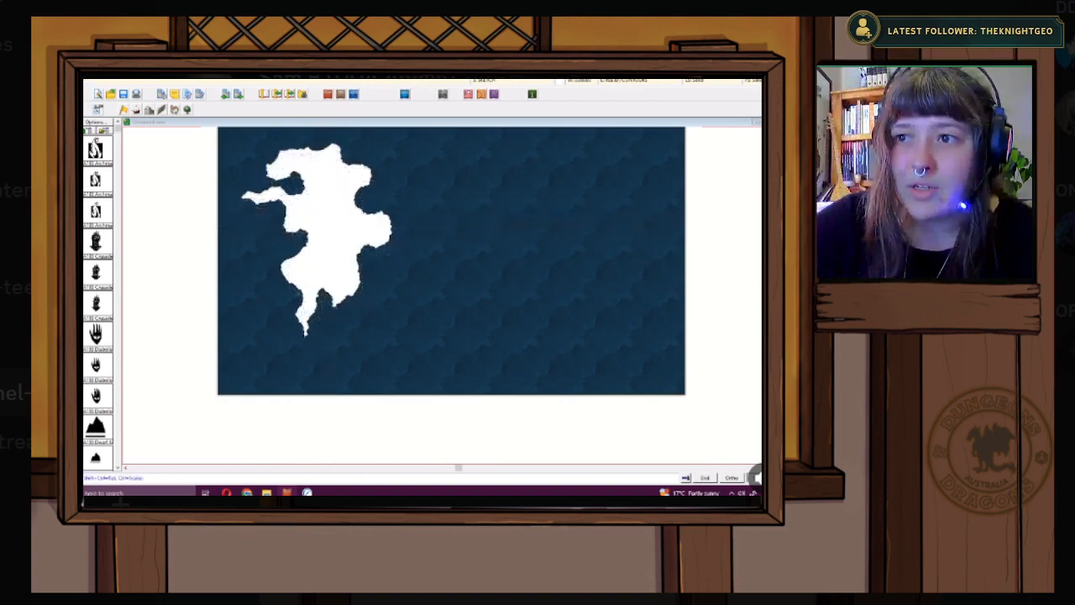
click(339, 239)
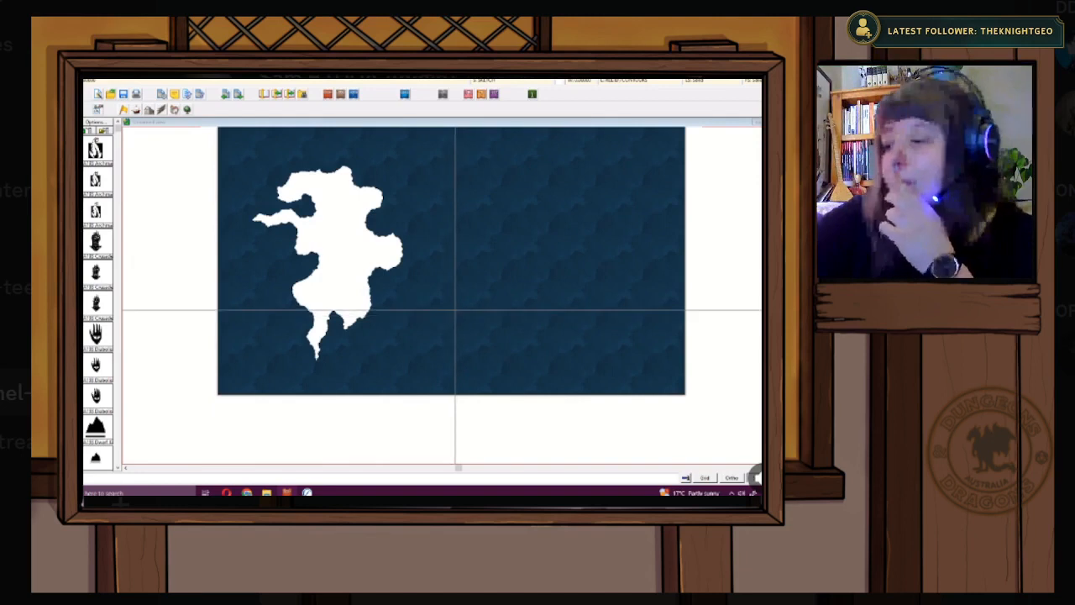
- Draw a second white fractal landmass along the map's northern edge, with its outline extending beyond the map border
scroll(455, 309, down, 1)
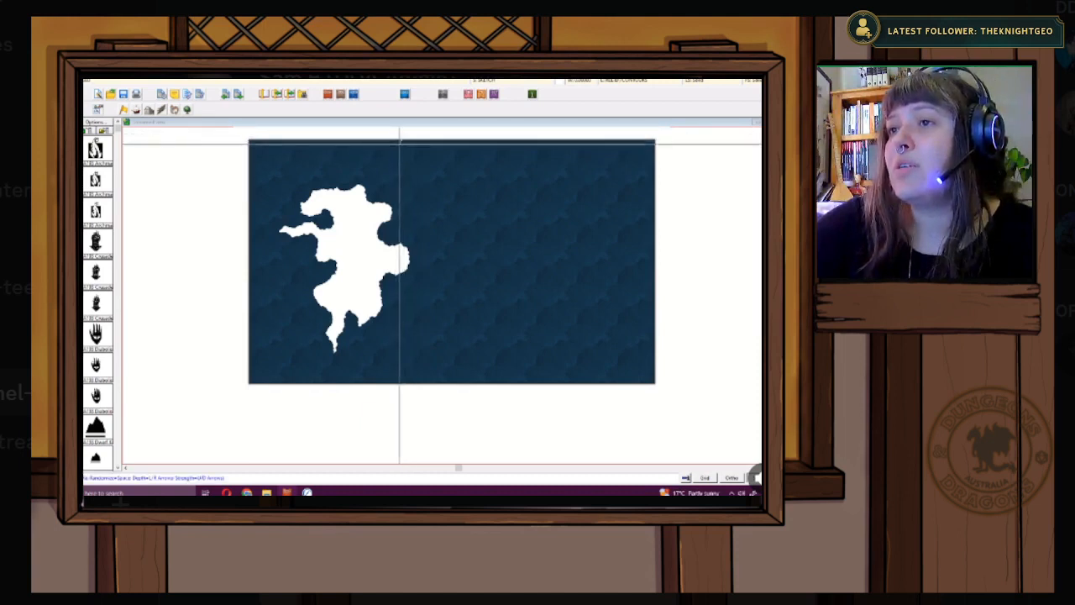
click(372, 152)
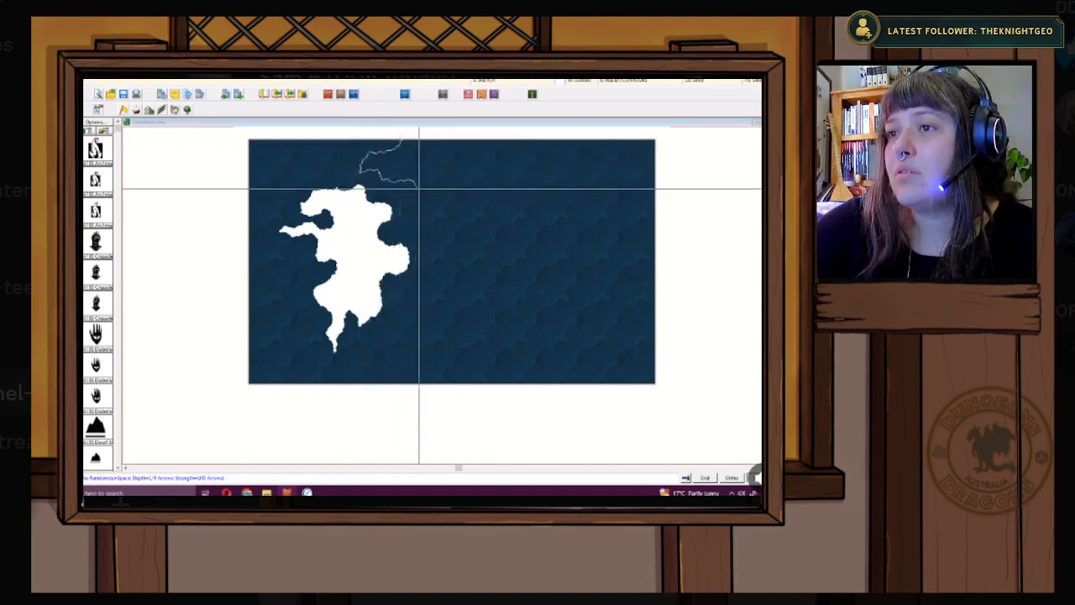
click(418, 210)
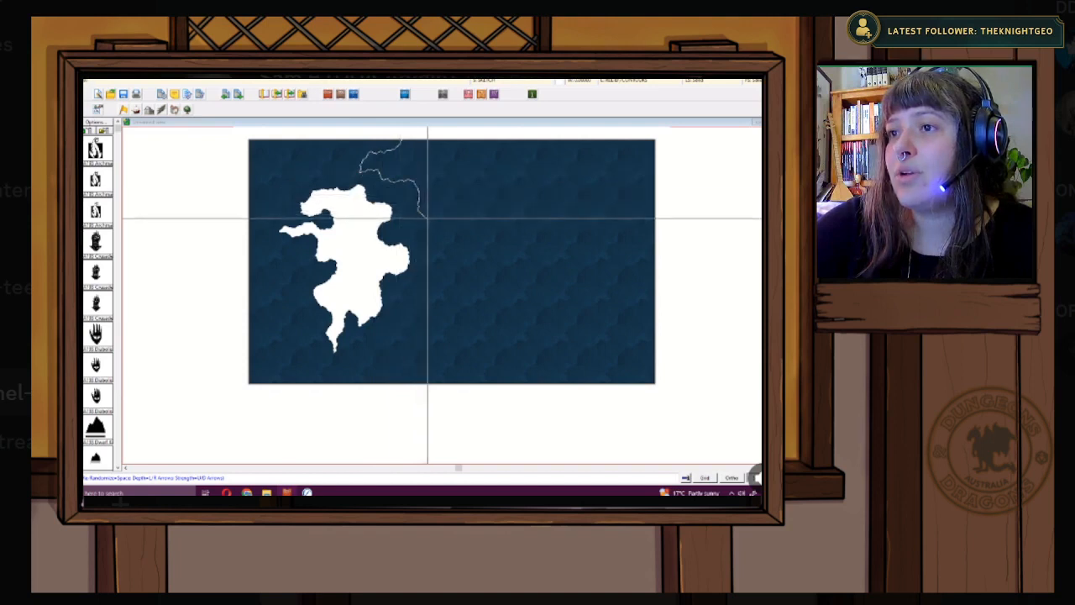
click(438, 223)
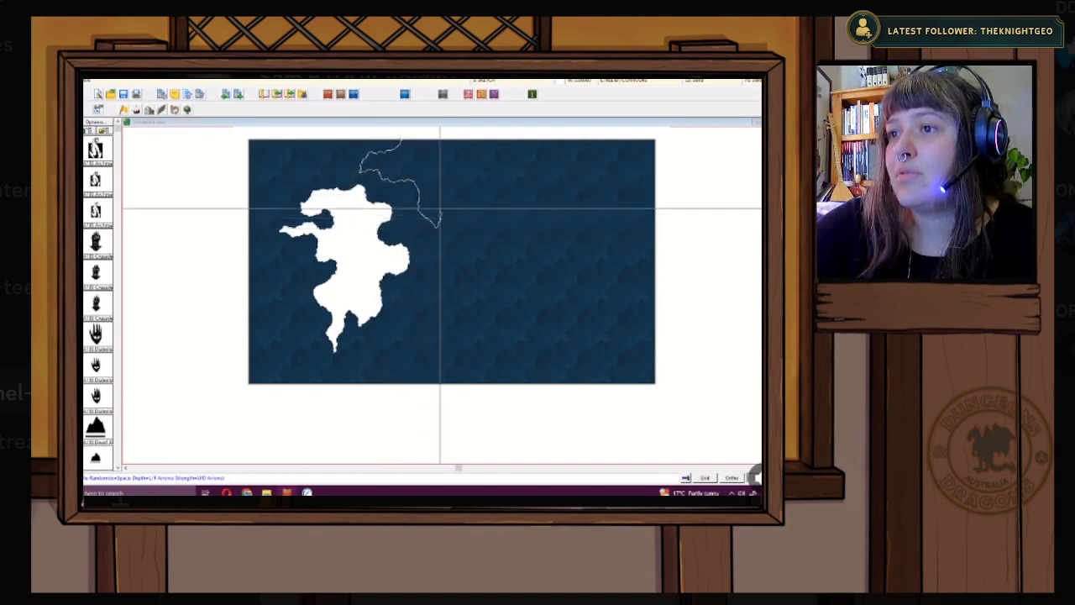
click(457, 195)
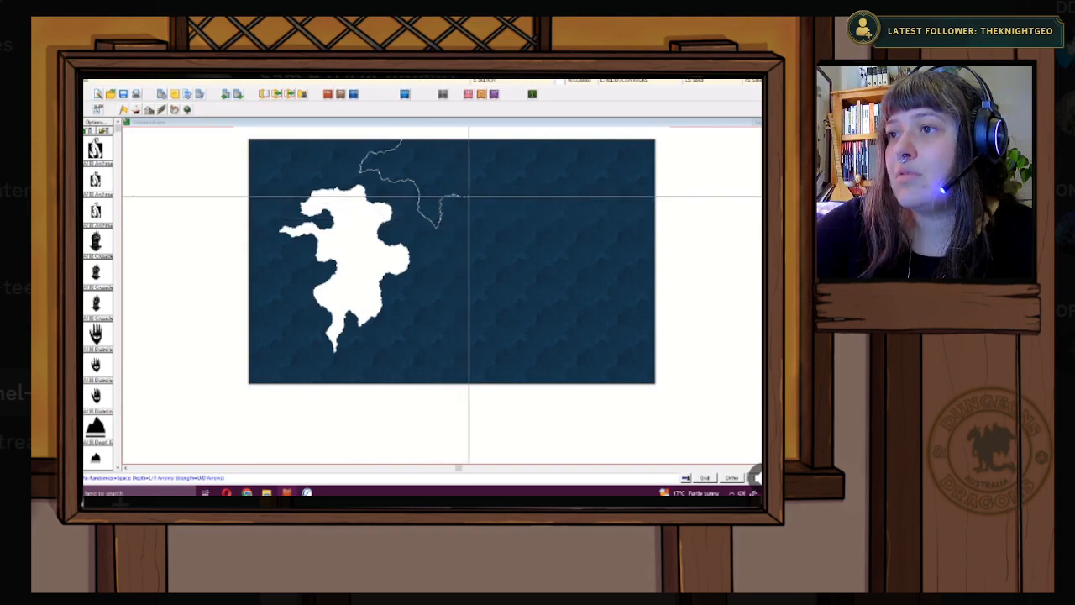
click(475, 169)
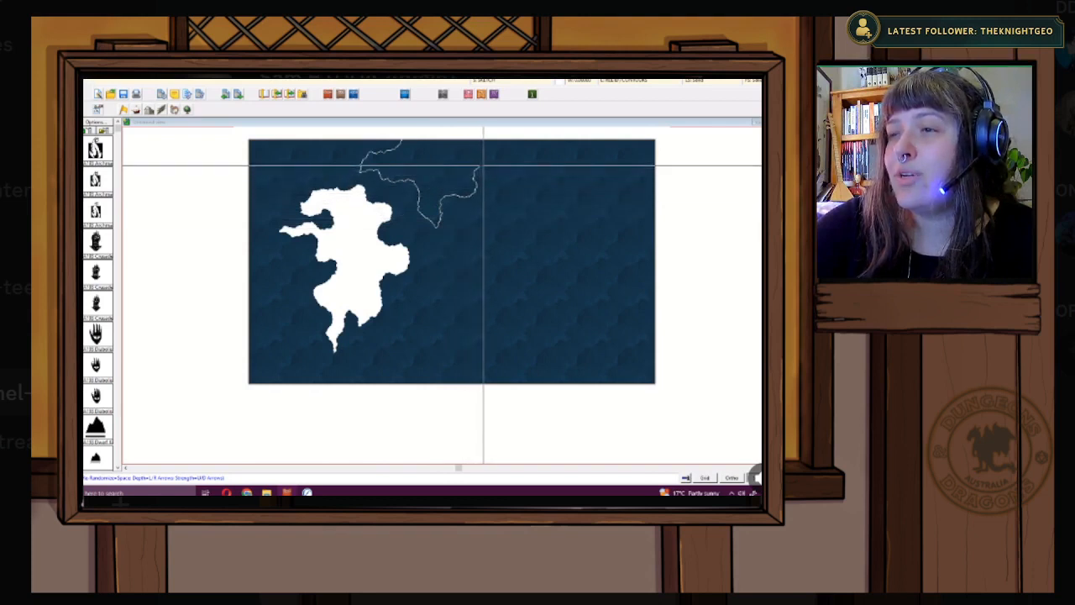
click(501, 182)
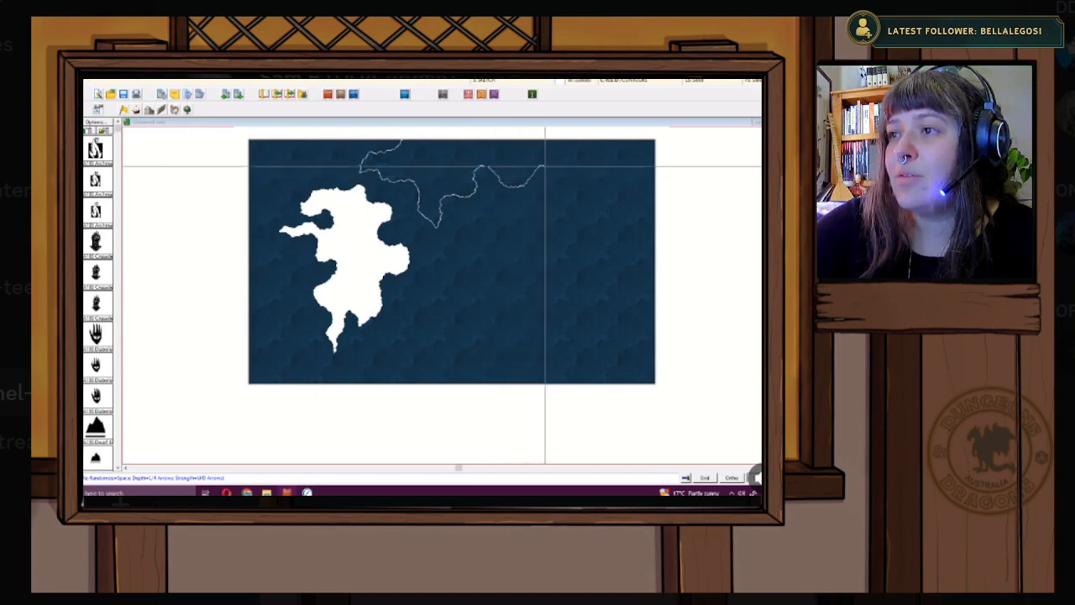
click(555, 141)
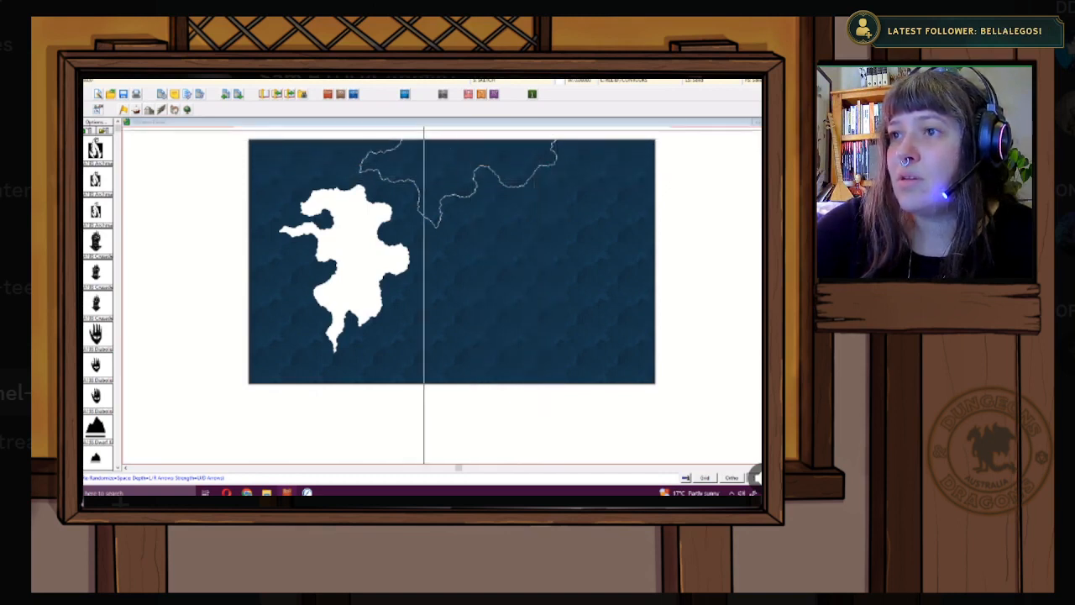
click(412, 129)
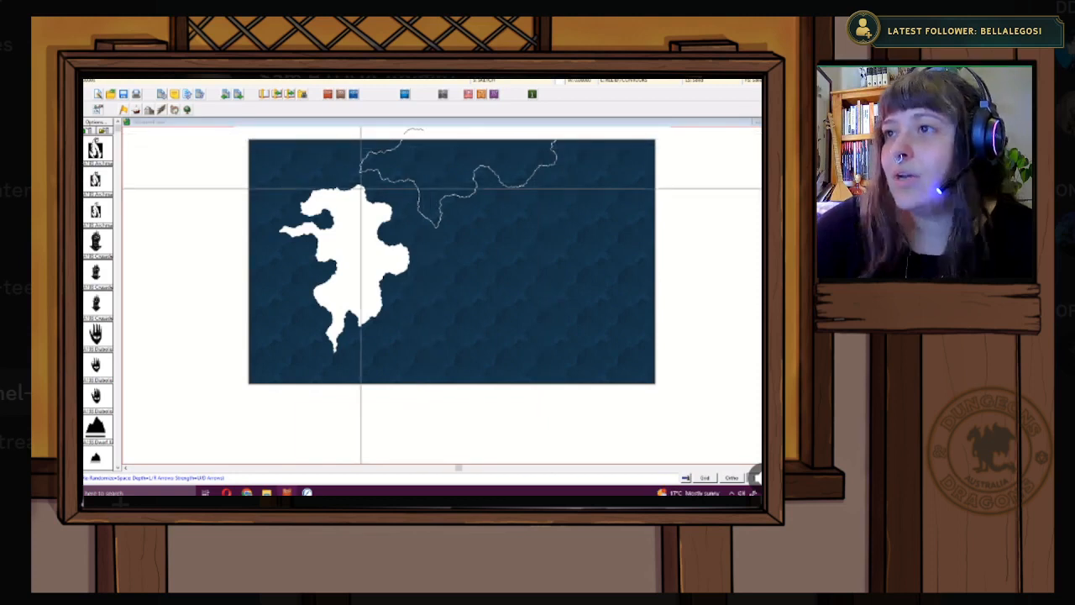
right_click(428, 209)
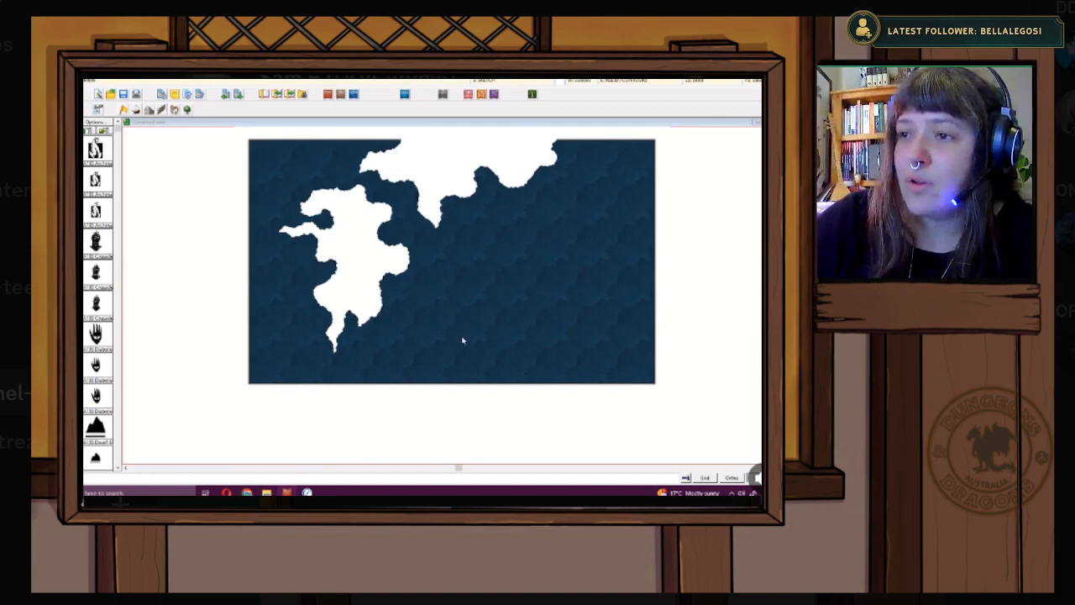
- Draw a large white fractal landmass across the eastern and southeastern part of the map, clear of the other two landmasses
click(573, 183)
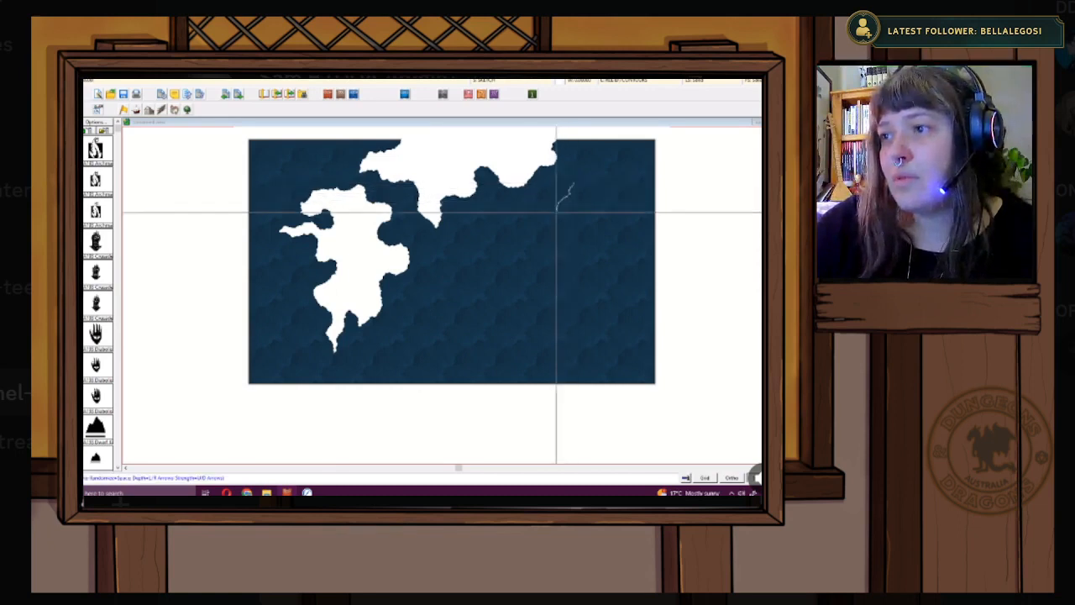
click(558, 232)
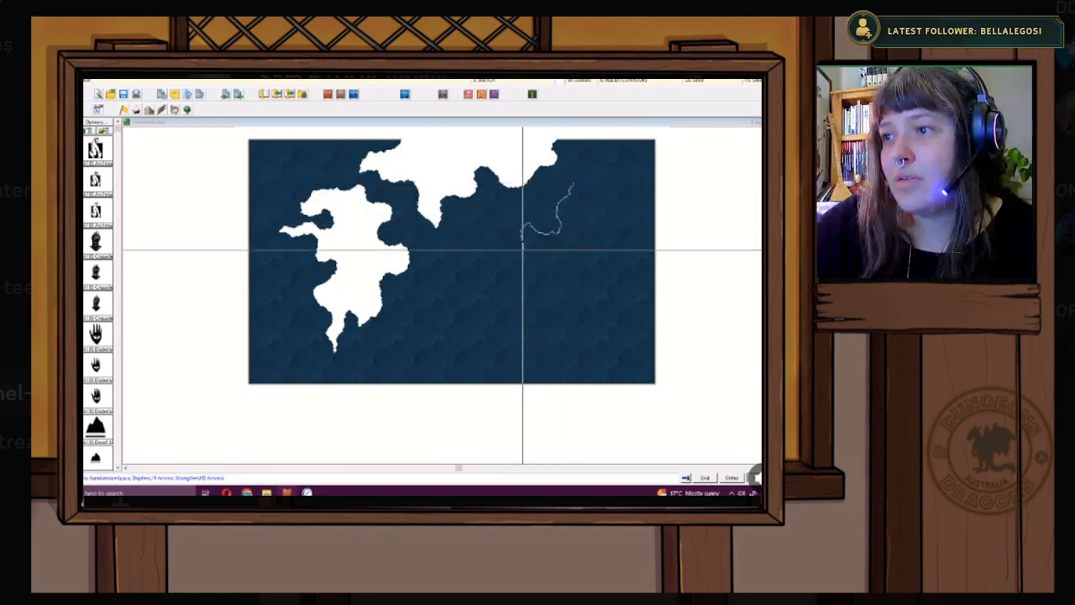
click(519, 258)
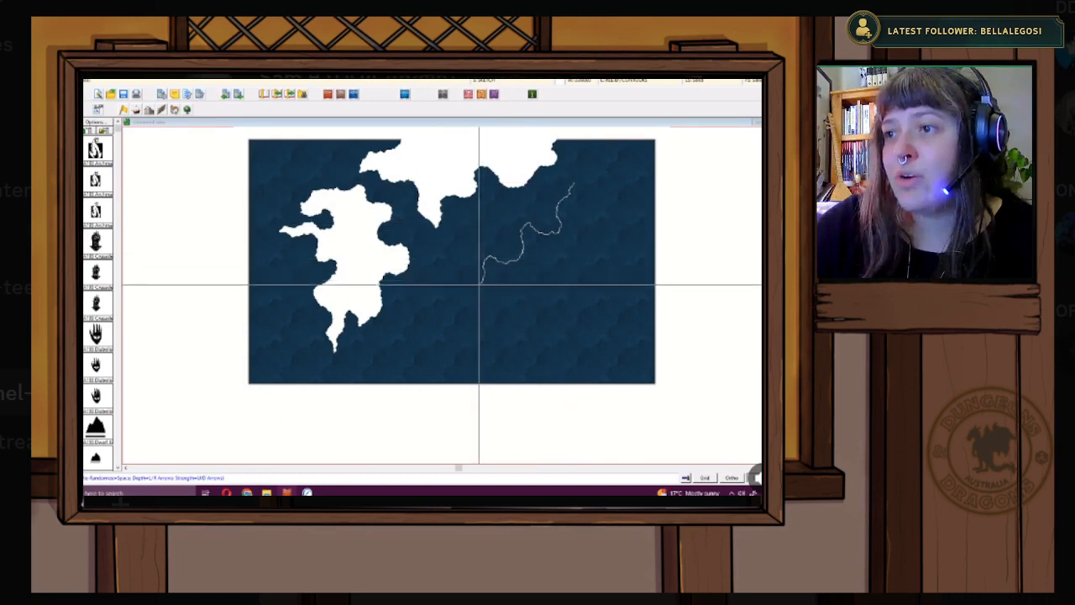
click(440, 309)
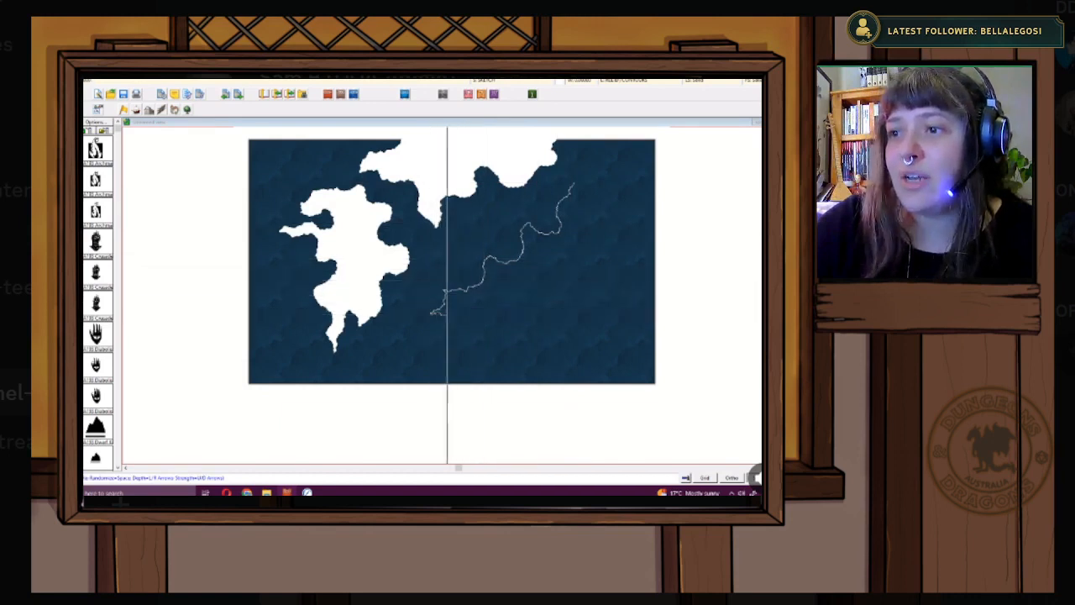
click(463, 317)
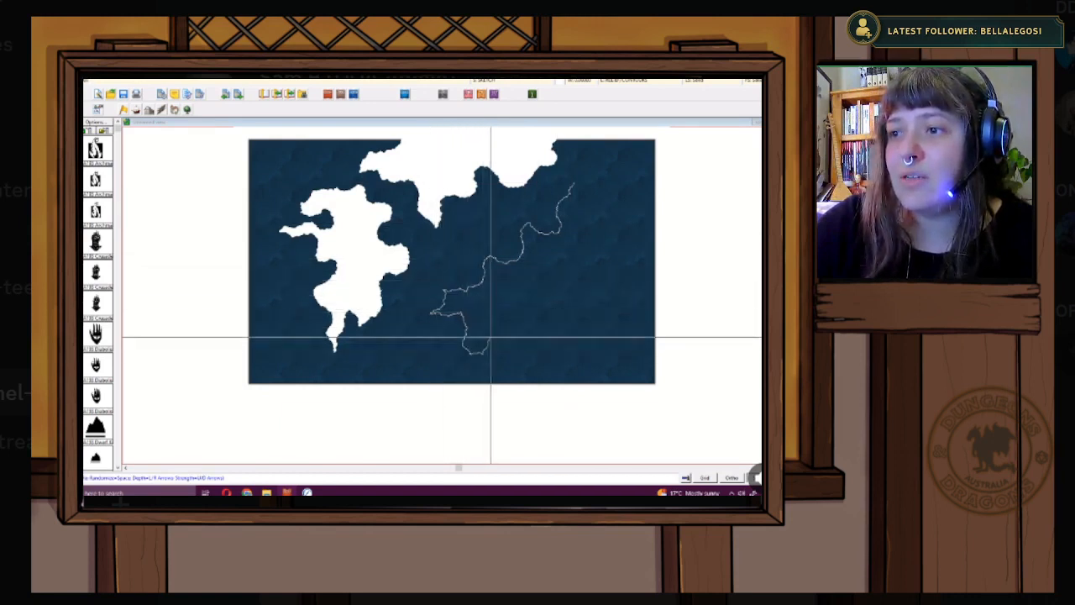
click(513, 330)
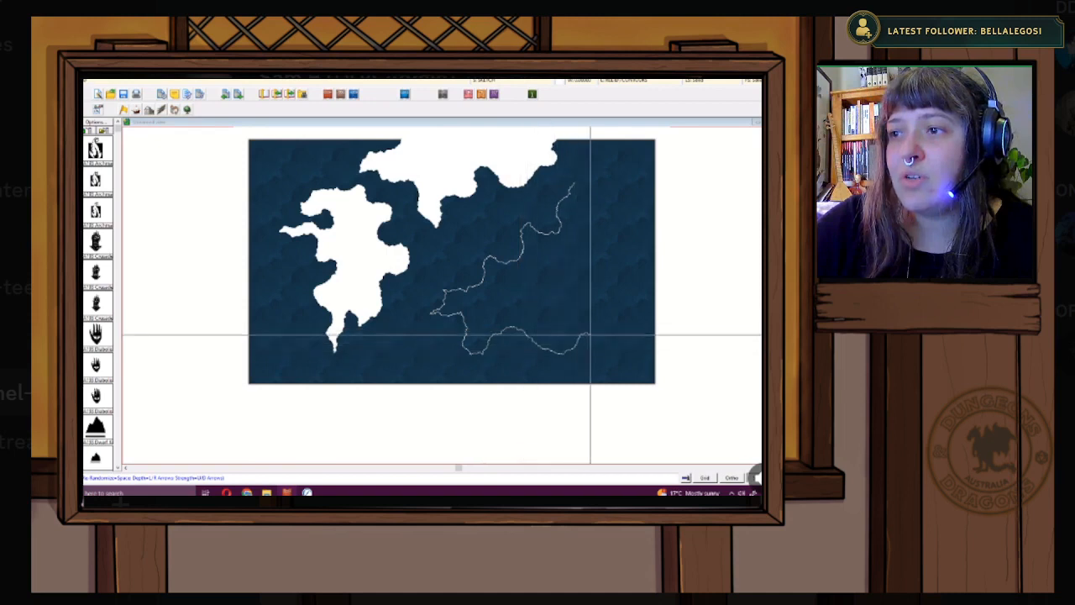
click(615, 336)
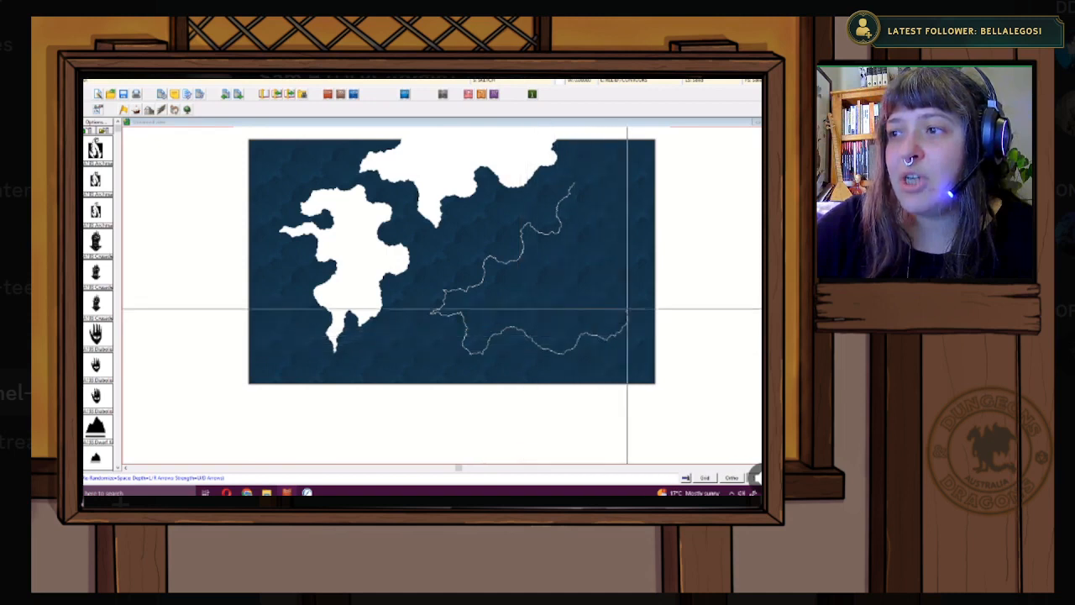
click(618, 222)
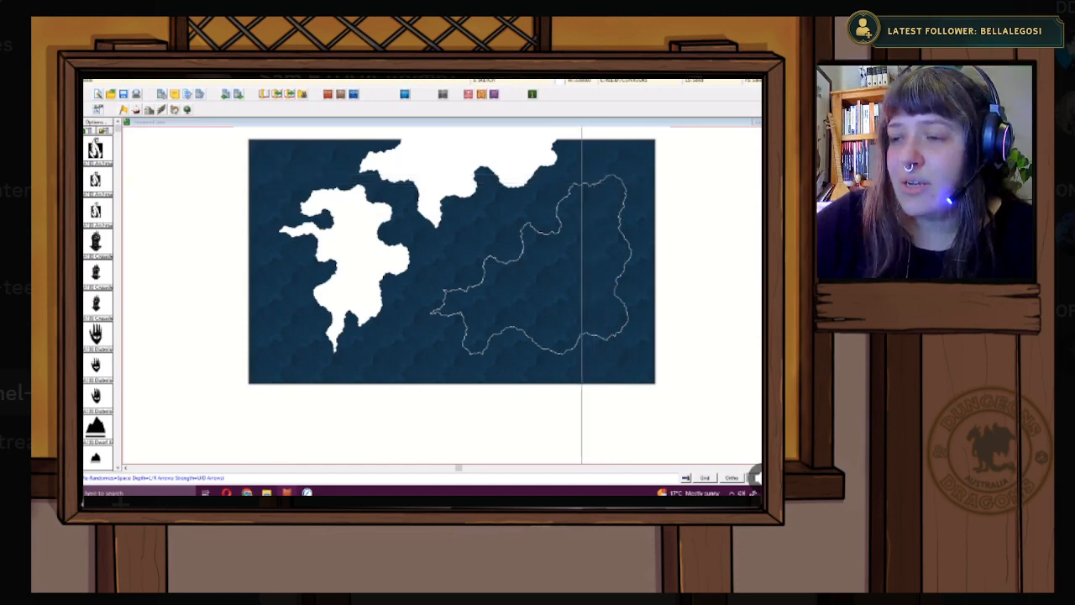
right_click(576, 288)
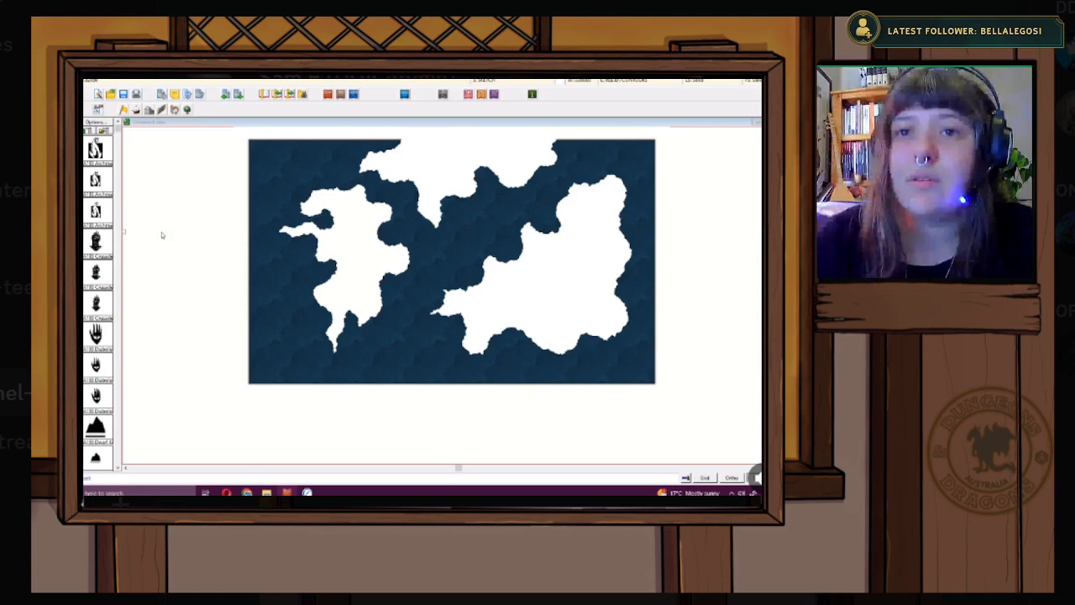
- Enlarge the western landmass slightly so that it reaches closer to the map's western and southern edges
click(346, 313)
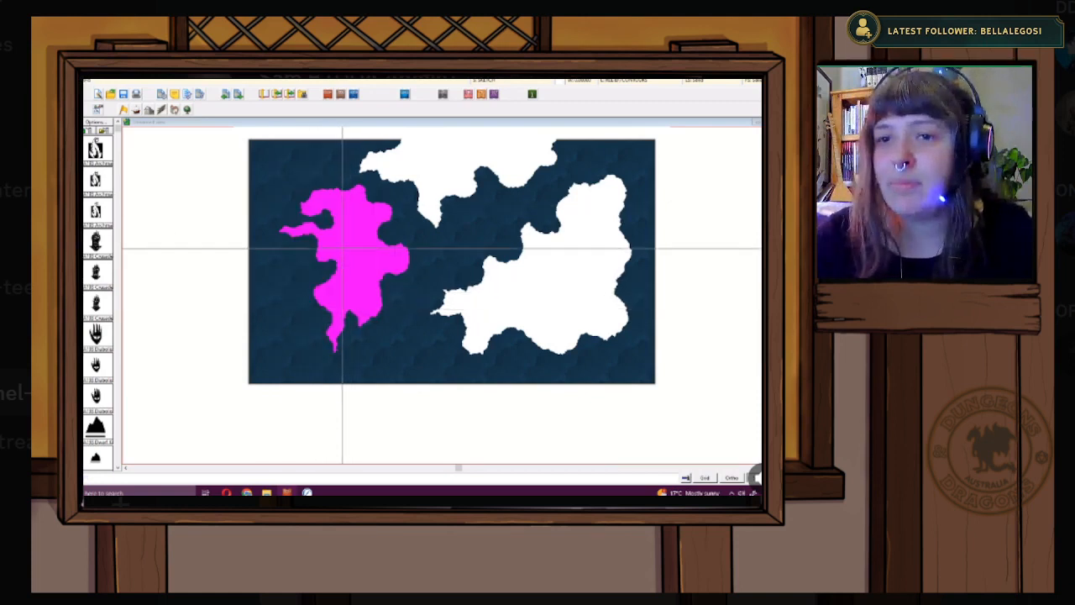
right_click(344, 247)
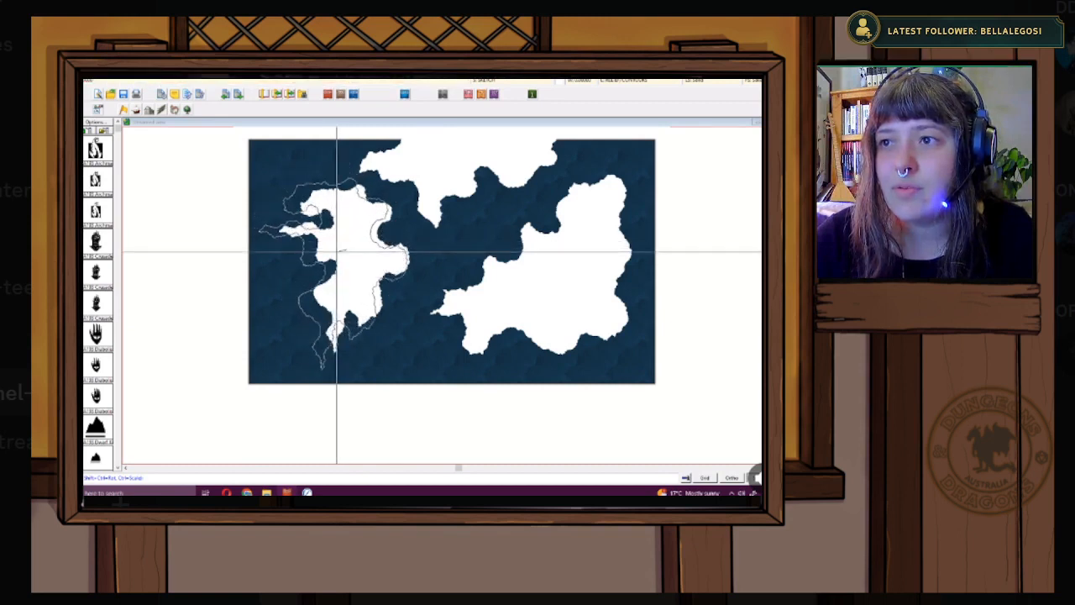
click(337, 251)
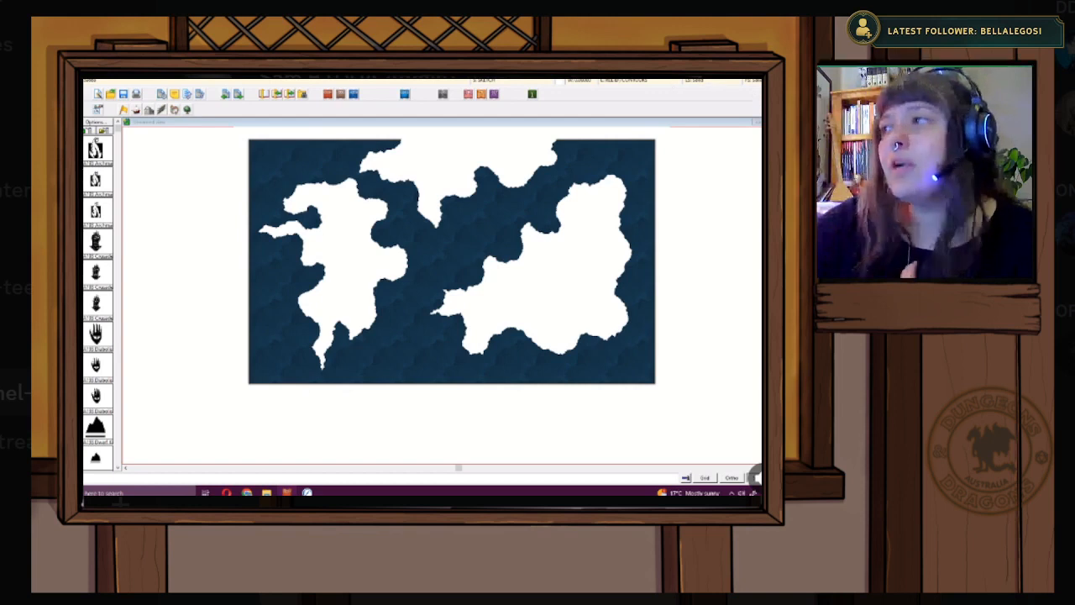
- Open the fill style properties and display the bitmap file fill settings
click(752, 80)
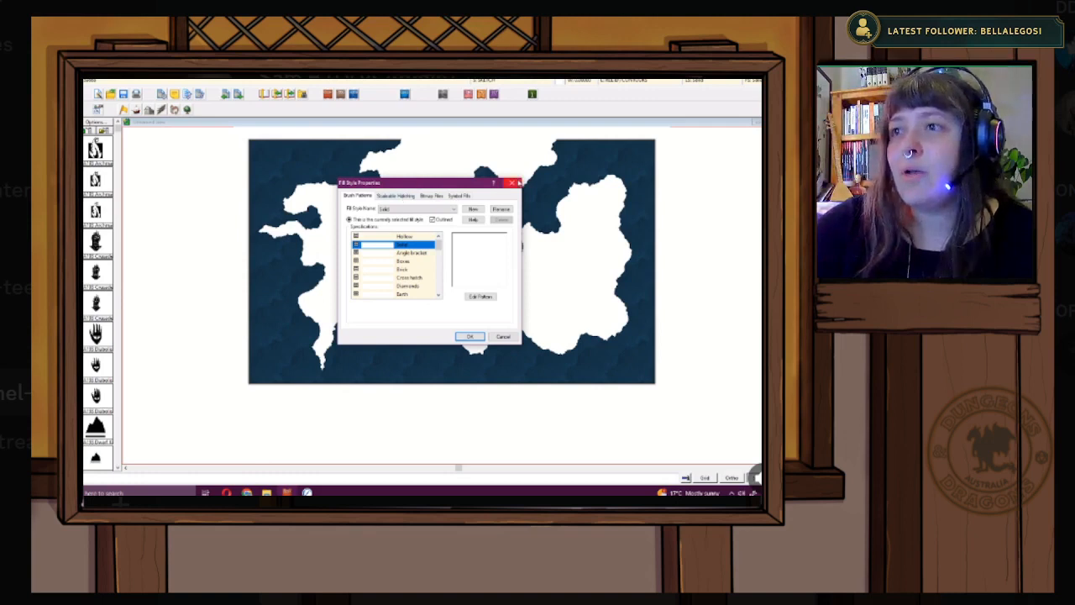
click(518, 183)
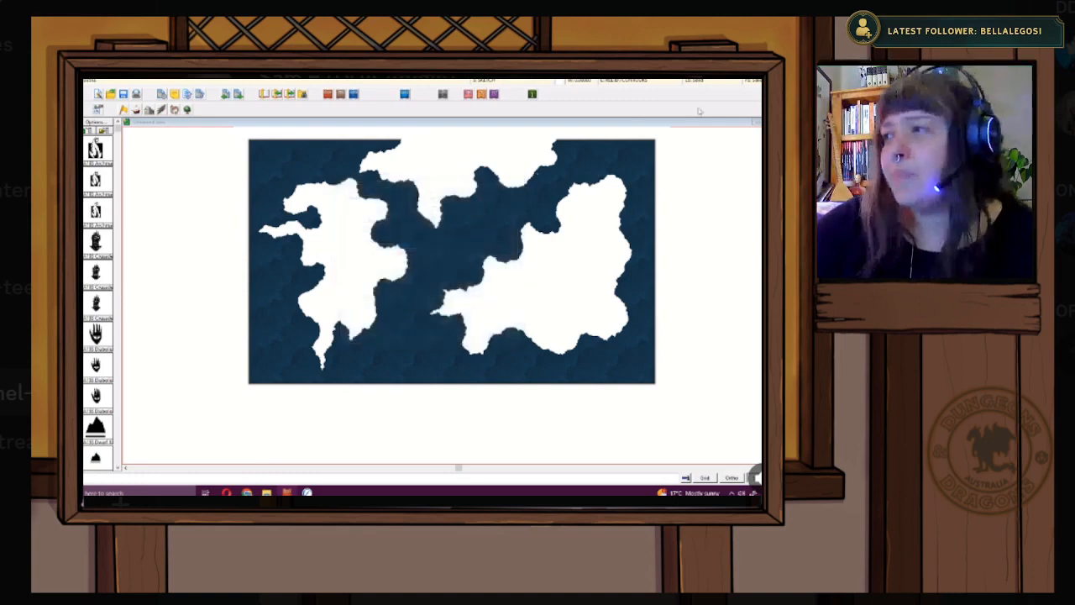
right_click(755, 84)
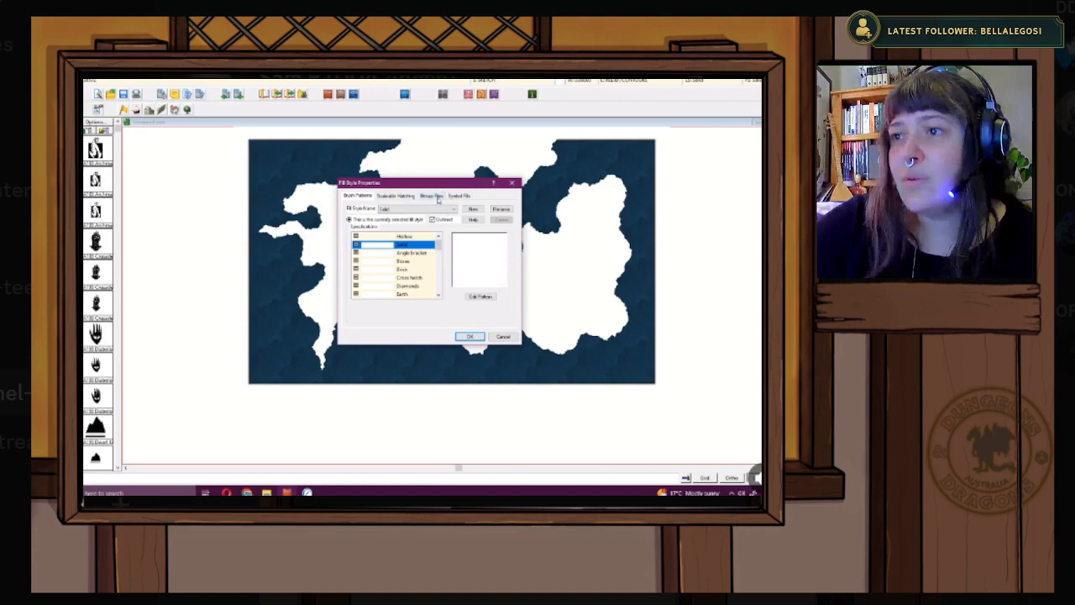
click(432, 196)
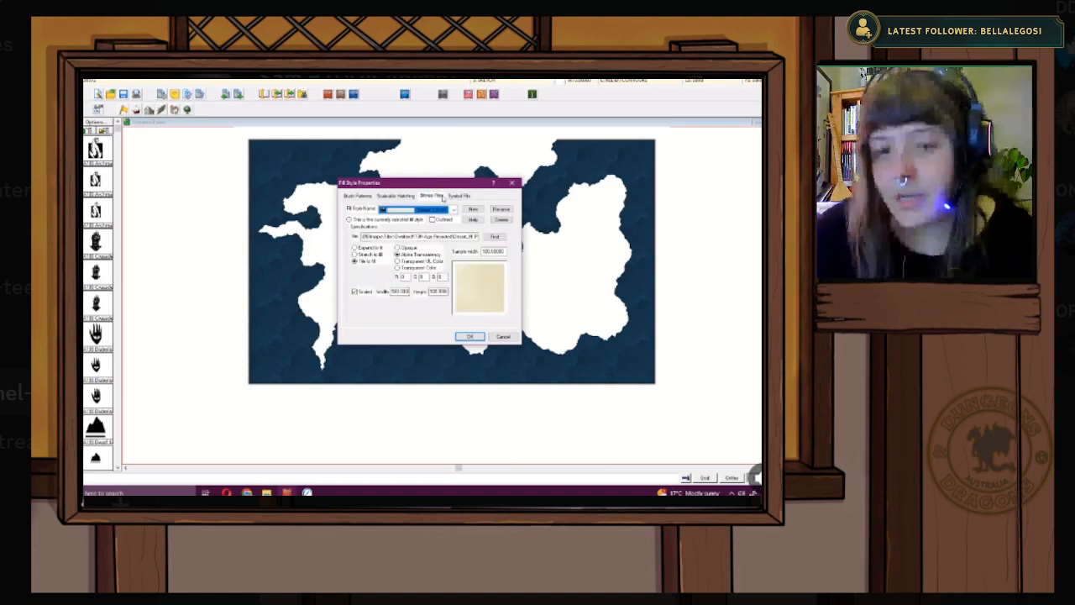
- Switch to Sticky Notes to consult the saved Annual Spectrum Overland note, and put the note away
key(super)
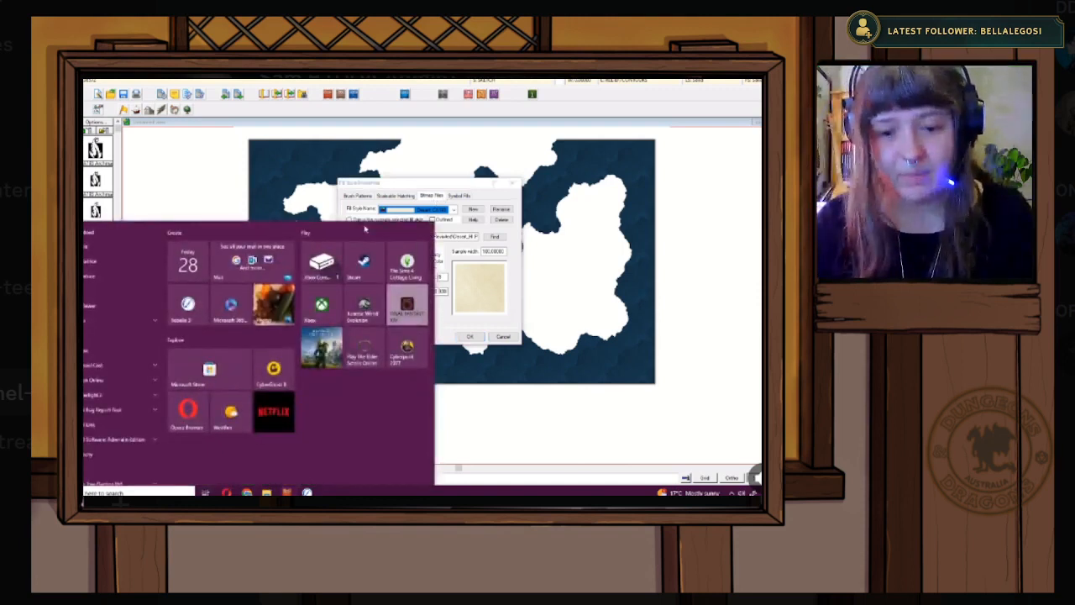
text(st)
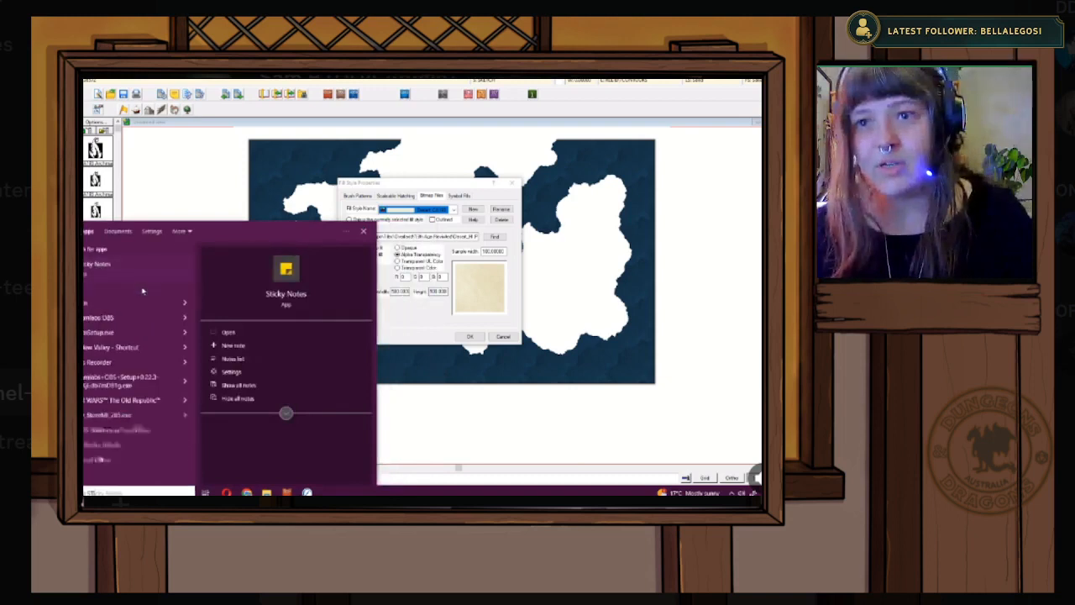
key(Return)
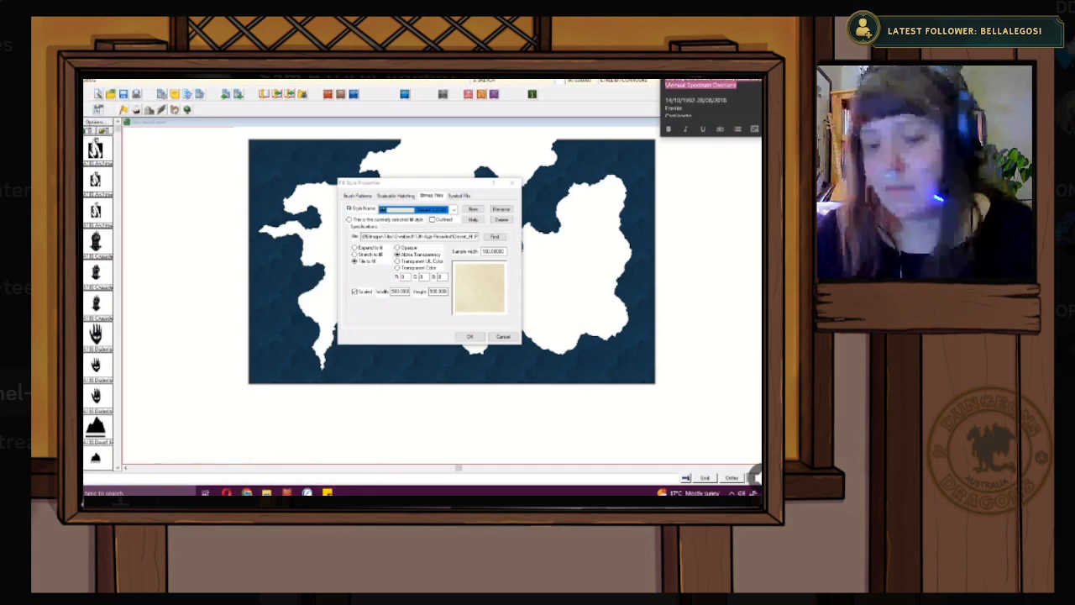
click(756, 74)
- Browse for a bitmap fill image in the folder C:\ProgramData\Profantasy\CC3Plus\Symbols\Maps\Annual Spectrum Overland
click(489, 237)
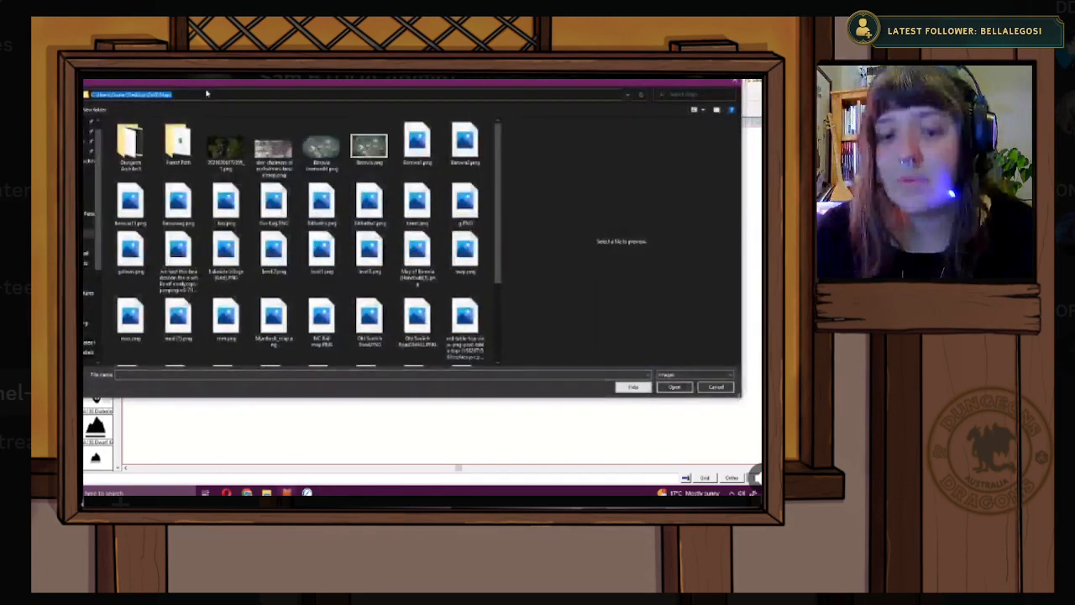
text(C:\ProgramData\Profantasy\CC3Plus\Symbols\Maps\Annual Spectrum Overland)
key(Return)
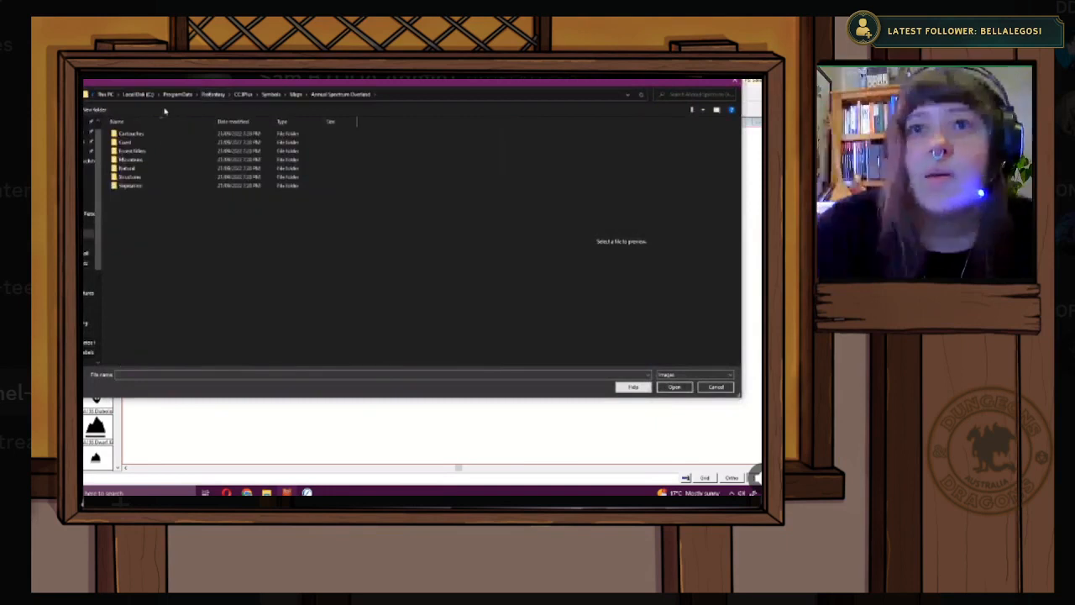
- Load Sea Dark_HI.PNG from CC3Plus\Bitmaps\Tiles\Overland\13th Age Revisited as the bitmap fill image and turn off its scaling
click(243, 94)
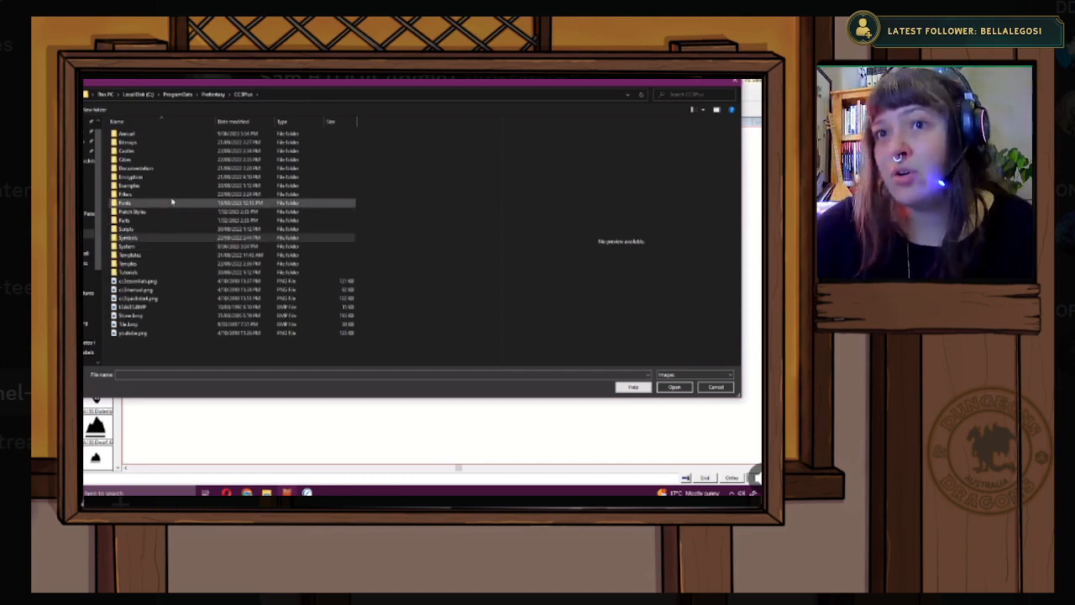
double_click(154, 143)
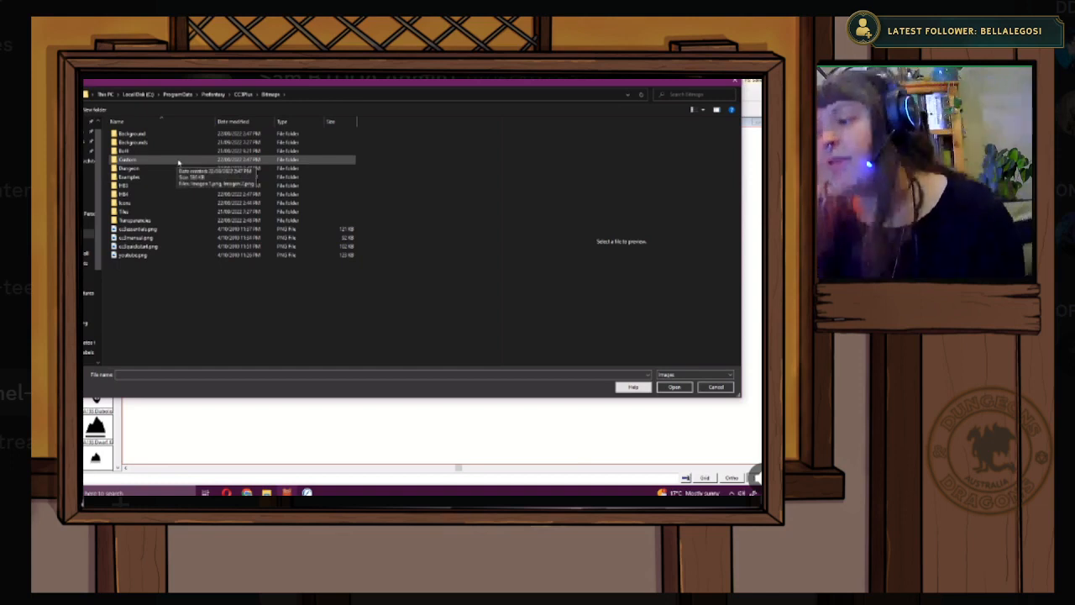
double_click(130, 212)
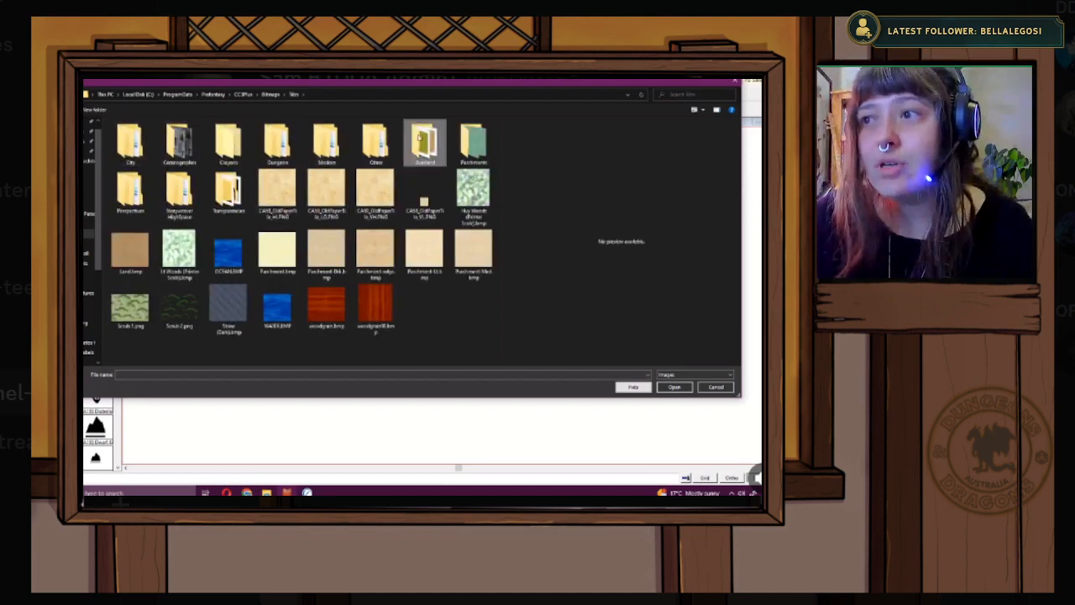
double_click(424, 141)
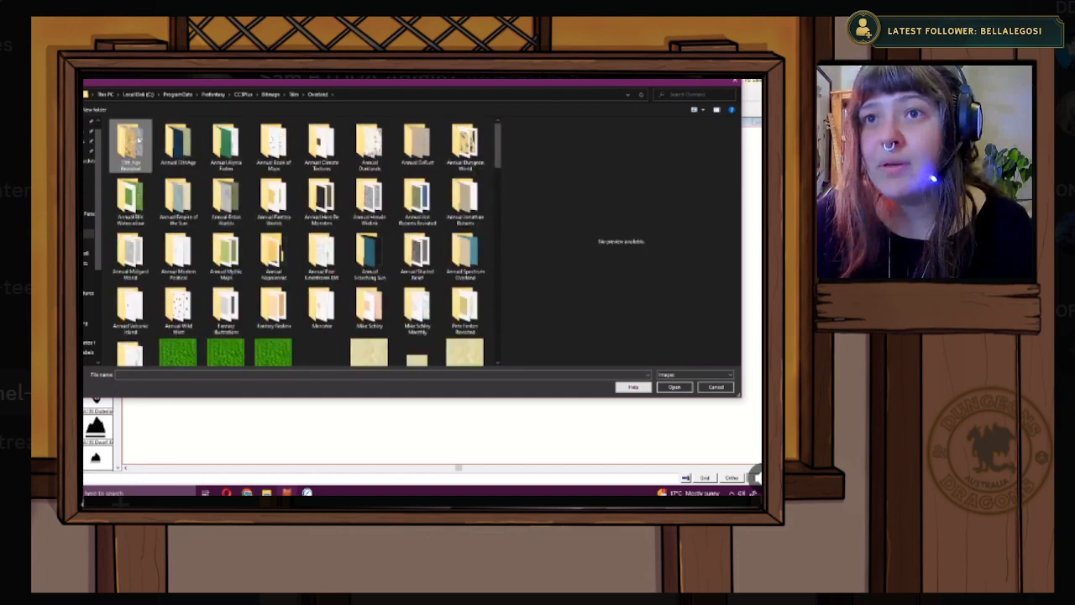
double_click(130, 144)
scroll(399, 252, down, 3)
scroll(399, 252, down, 10)
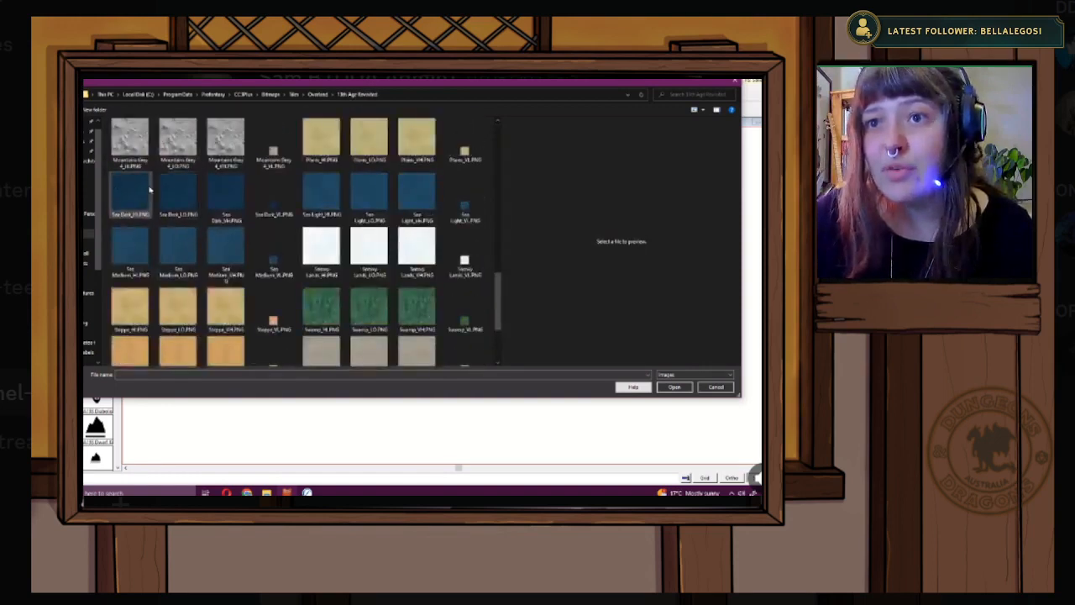
double_click(140, 191)
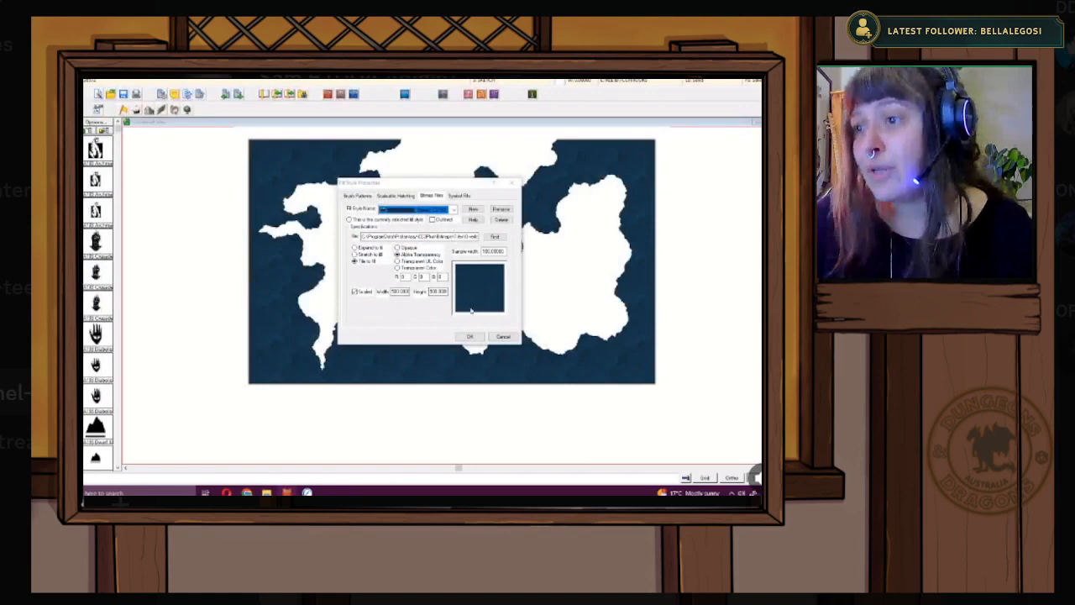
click(354, 293)
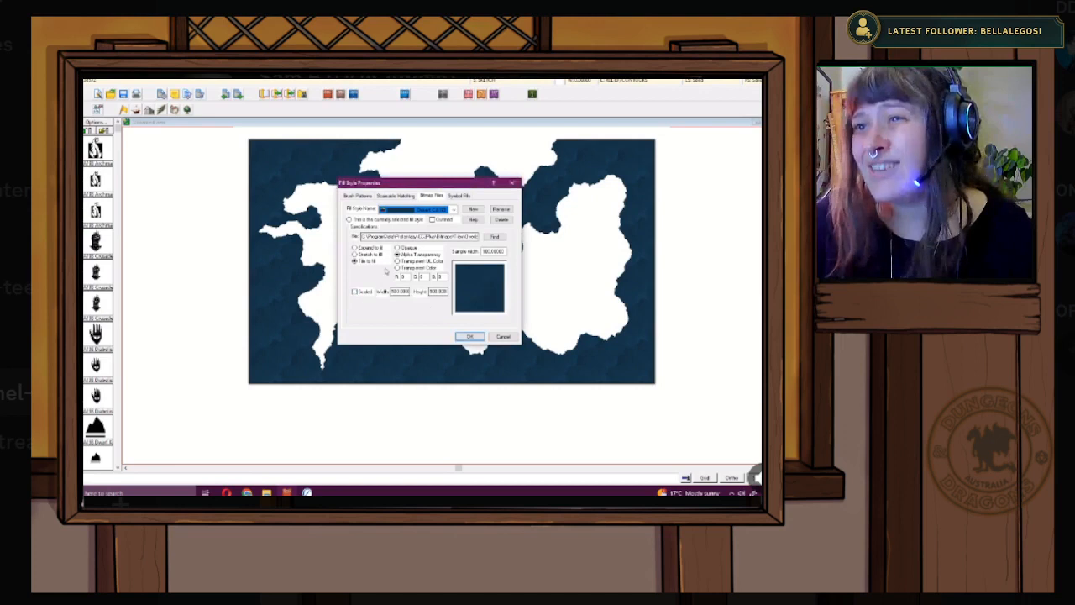
click(472, 337)
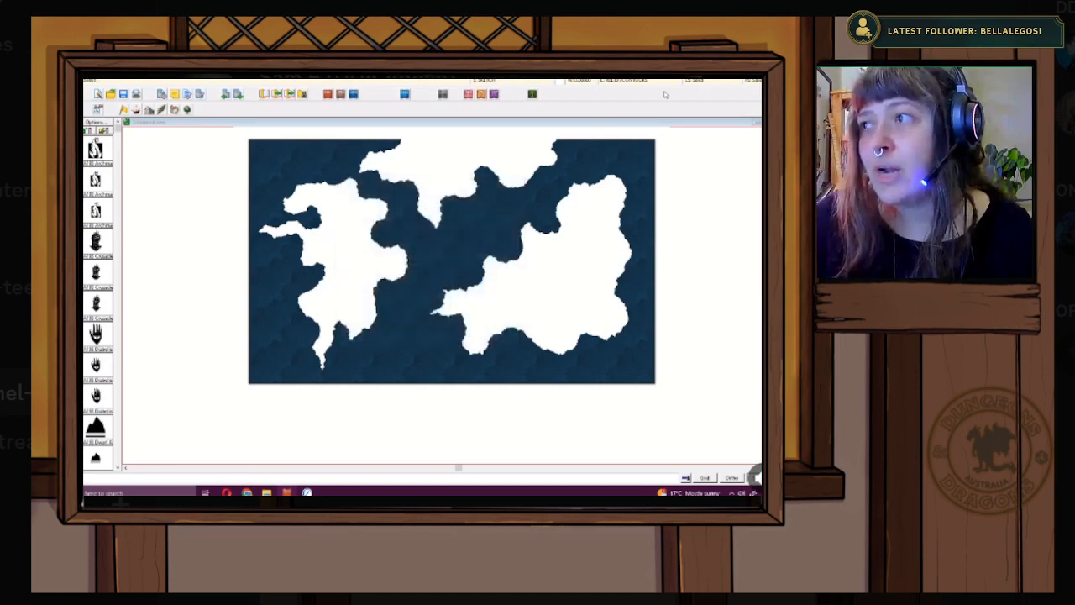
- Choose the map's sea fill style, load a dark sea bitmap from the 13th Age Revisited folder and turn off its scaling
click(672, 136)
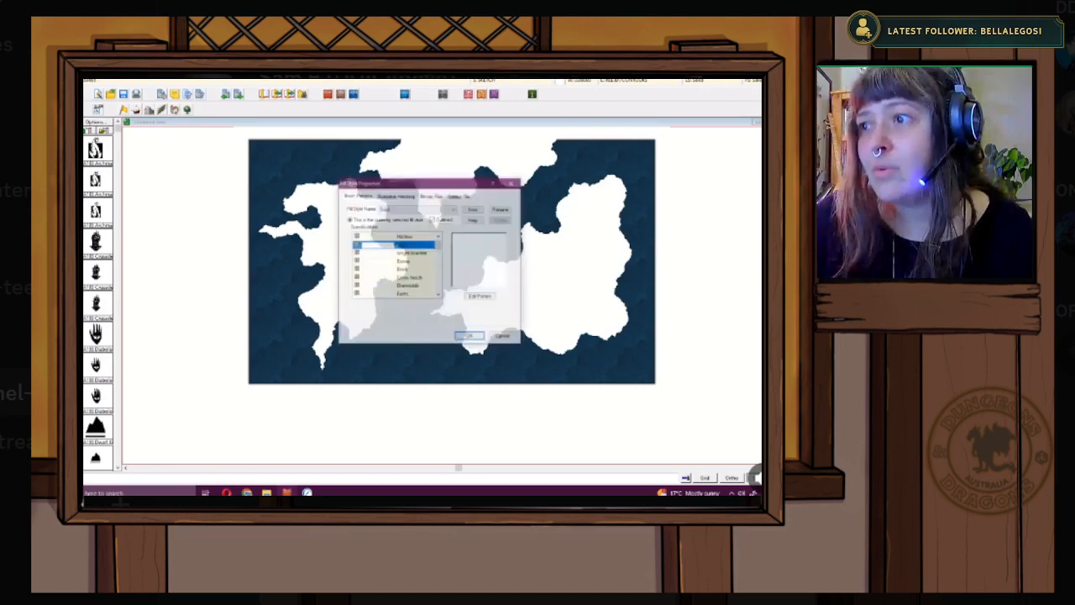
click(430, 196)
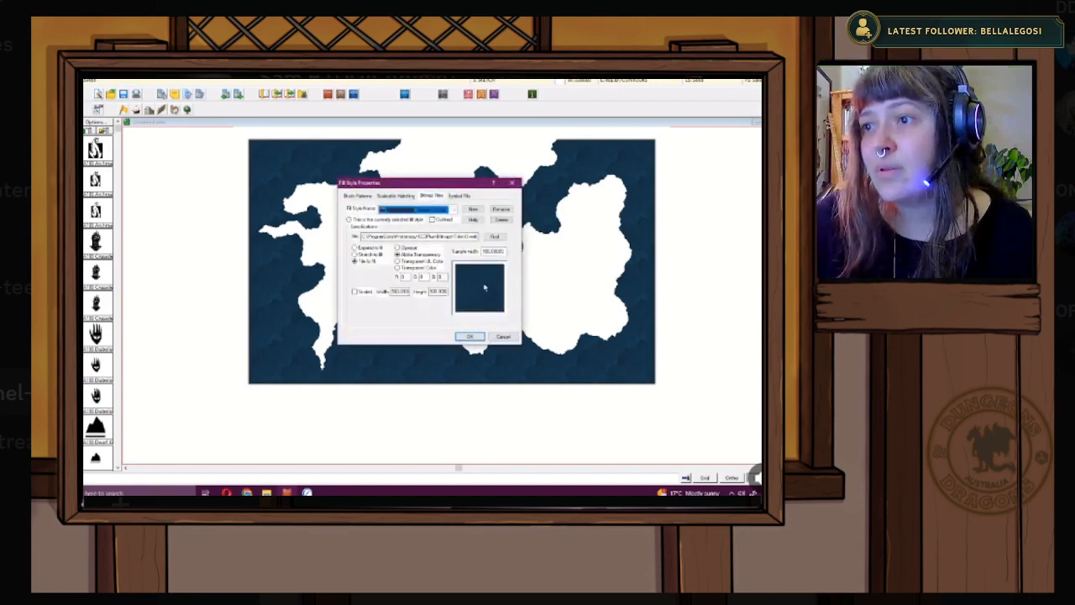
click(454, 210)
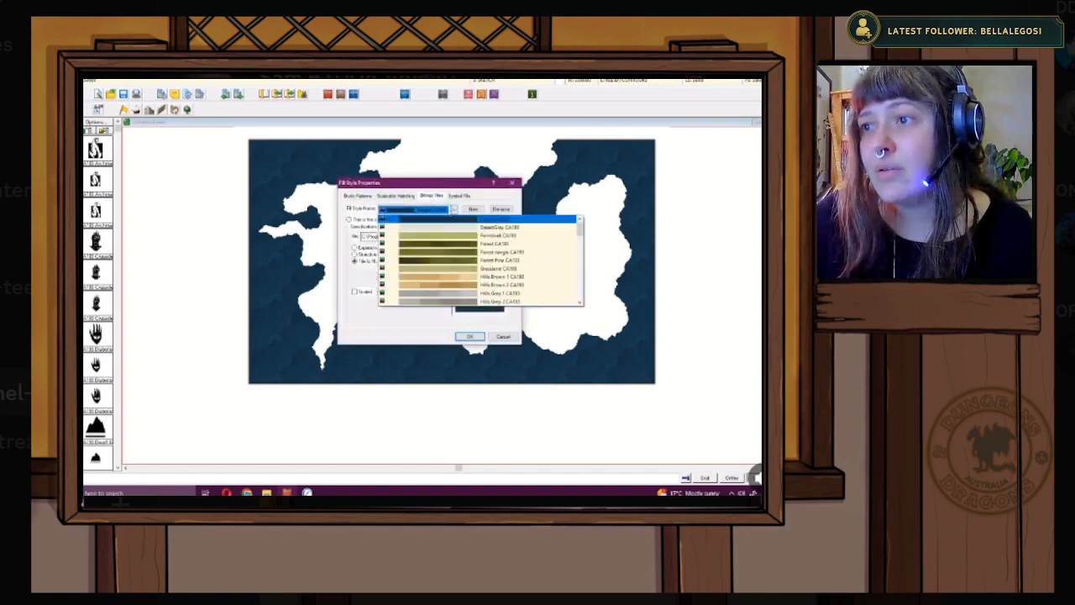
scroll(448, 250, down, 6)
scroll(447, 251, down, 2)
click(460, 240)
click(487, 238)
scroll(256, 273, down, 6)
double_click(126, 220)
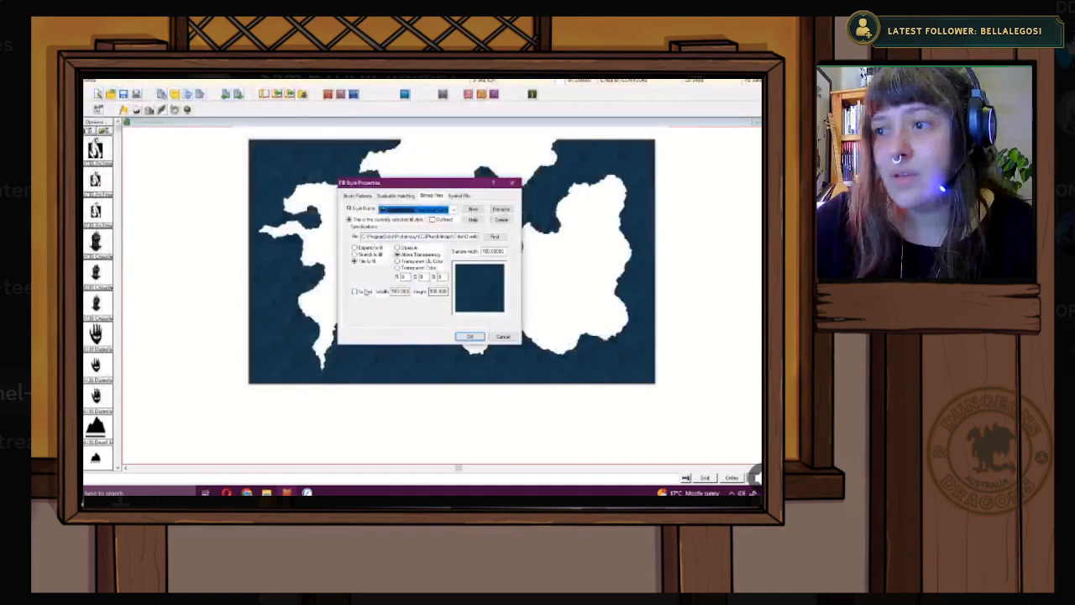
click(472, 336)
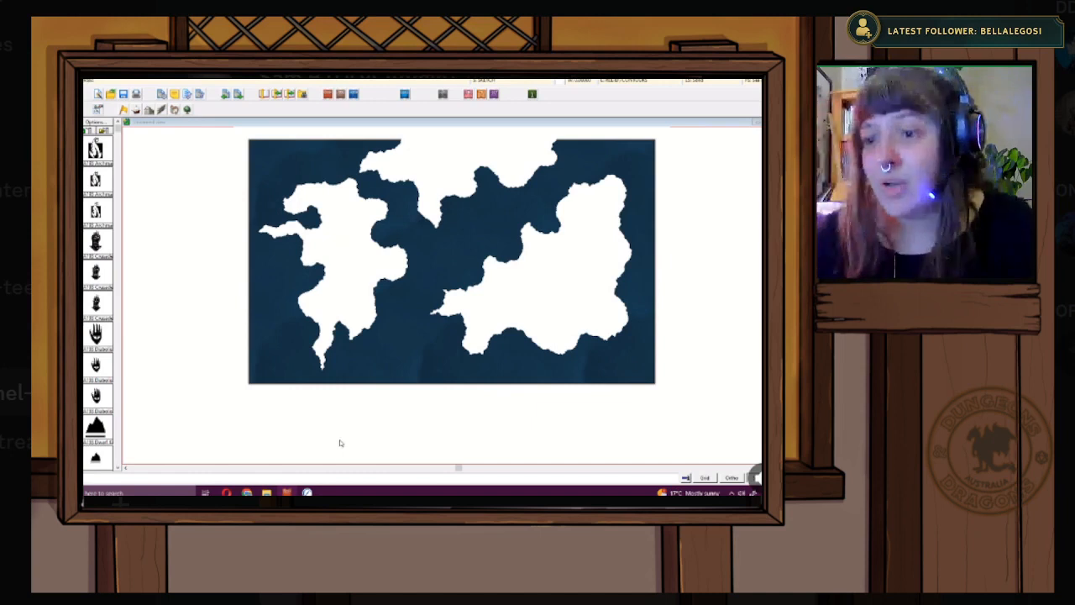
- Switch to Rebelle and paint the blank canvas with broad mid-blue, light-blue and dark-blue strokes
click(308, 492)
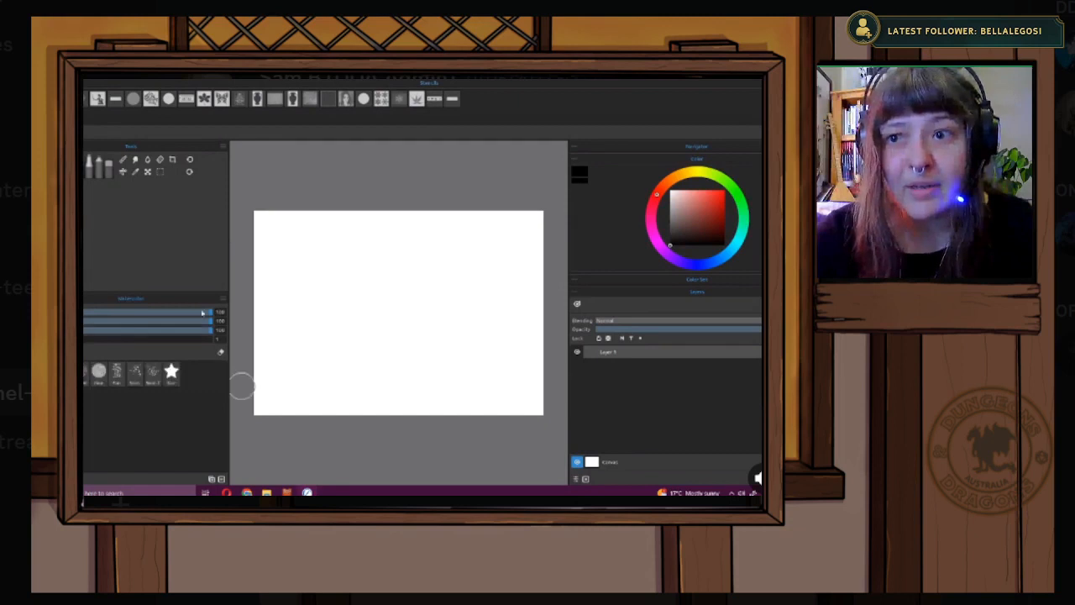
mouse_move(692, 271)
mouse_down()
mouse_move(716, 261)
mouse_move(722, 224)
mouse_move(741, 221)
mouse_move(743, 259)
mouse_up()
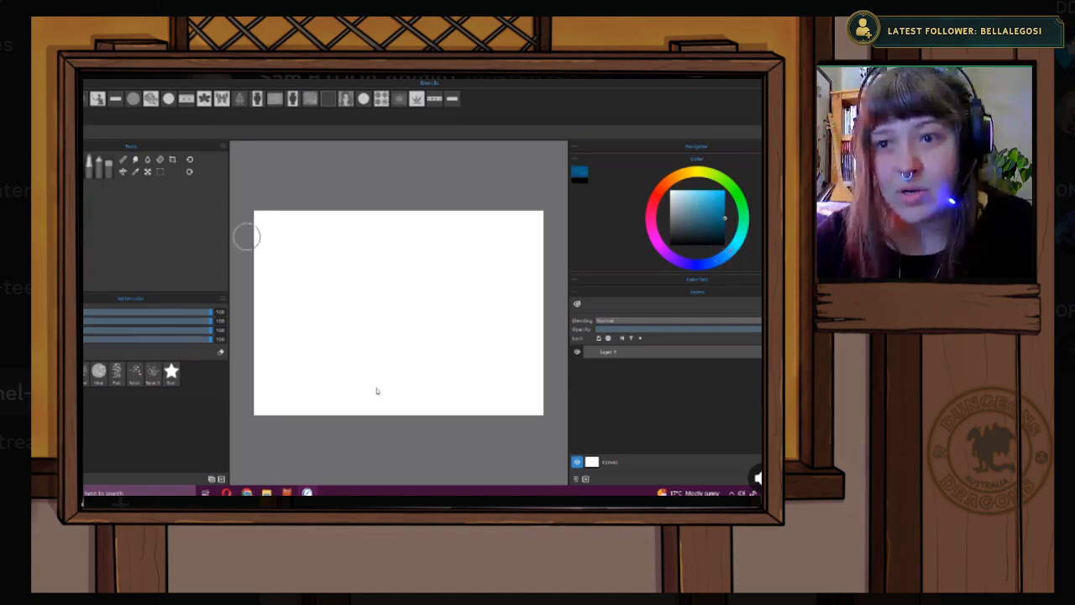
mouse_move(305, 195)
mouse_down()
mouse_move(269, 247)
mouse_move(428, 290)
mouse_up()
mouse_move(496, 220)
mouse_down()
mouse_move(345, 406)
mouse_move(406, 307)
mouse_move(309, 399)
mouse_move(455, 392)
mouse_move(242, 332)
mouse_move(334, 326)
mouse_move(424, 241)
mouse_move(550, 249)
mouse_move(353, 248)
mouse_move(523, 216)
mouse_up()
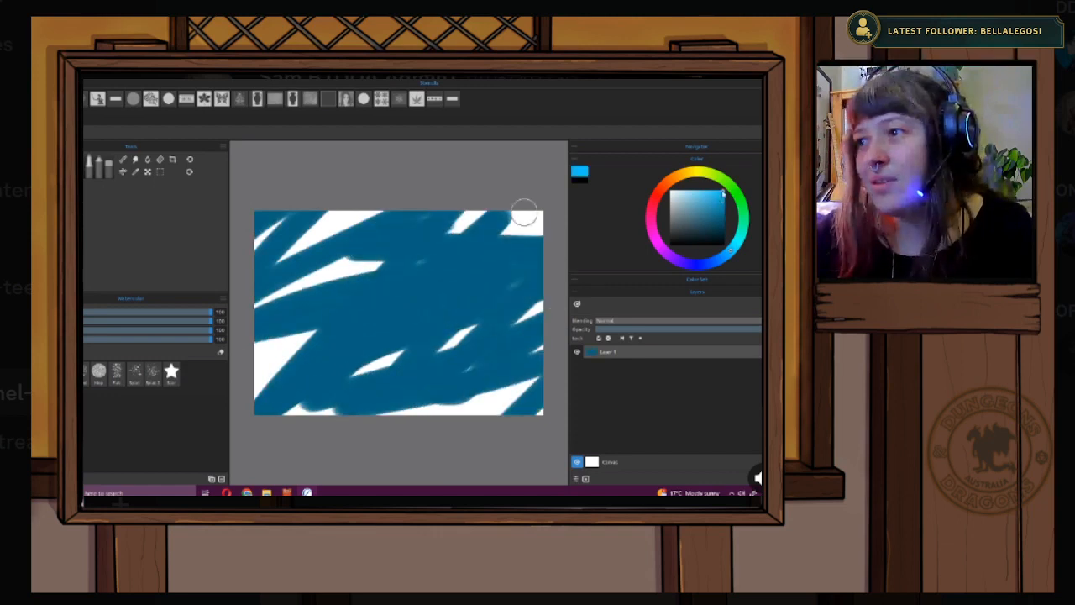
mouse_move(328, 231)
mouse_down()
mouse_move(504, 231)
mouse_move(525, 204)
mouse_move(294, 315)
mouse_move(432, 388)
mouse_up()
ctrl+click(538, 340)
drag(521, 393, 369, 385)
mouse_move(278, 403)
mouse_down()
mouse_move(311, 332)
mouse_move(453, 196)
mouse_move(488, 312)
mouse_move(487, 391)
mouse_move(306, 370)
mouse_up()
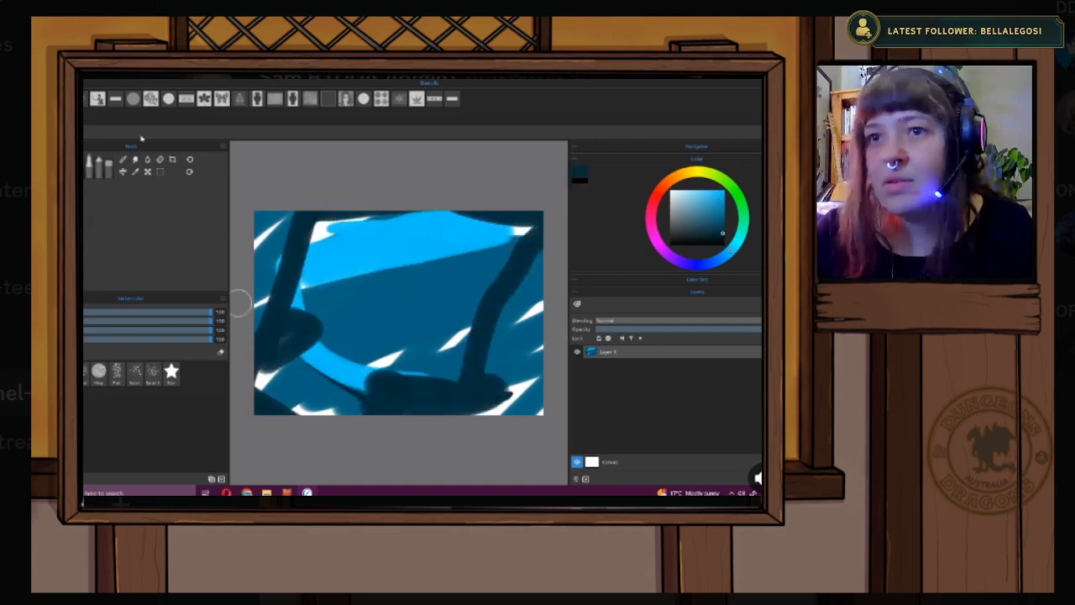
- Raise the Blend tool's second setting to 100 and blend the blue strokes smoothly across the whole canvas
click(123, 159)
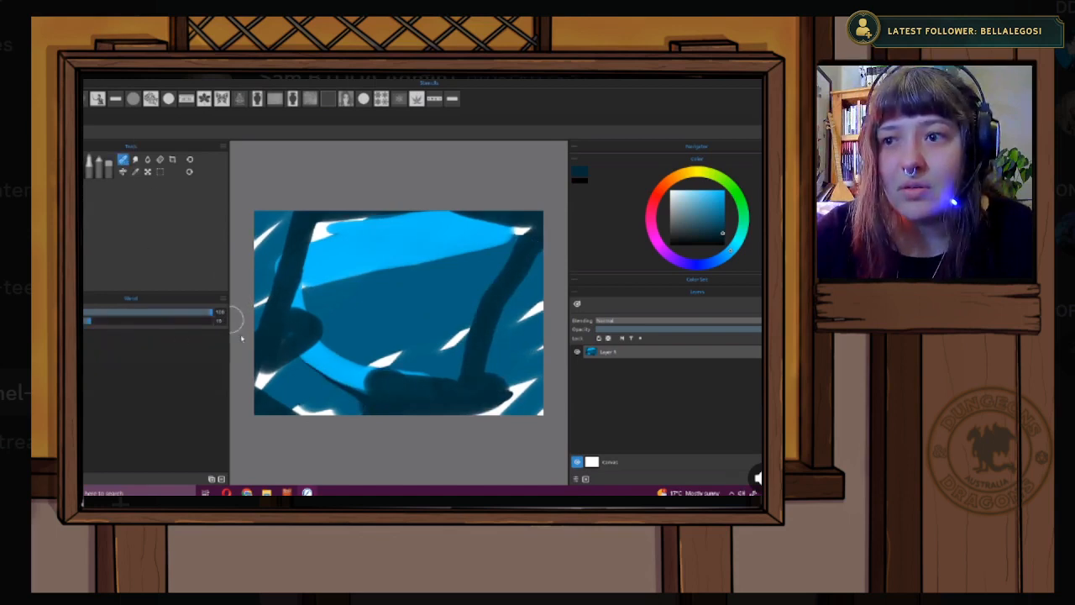
click(203, 324)
drag(203, 324, 215, 324)
mouse_move(328, 199)
mouse_down()
mouse_move(432, 168)
mouse_move(516, 232)
mouse_move(447, 375)
mouse_move(302, 397)
mouse_move(353, 400)
mouse_move(360, 343)
mouse_move(470, 336)
mouse_up()
mouse_move(357, 366)
mouse_down()
mouse_move(466, 350)
mouse_move(573, 233)
mouse_move(351, 186)
mouse_move(489, 294)
mouse_move(467, 227)
mouse_move(285, 263)
mouse_move(373, 357)
mouse_move(294, 342)
mouse_move(266, 349)
mouse_move(538, 343)
mouse_move(536, 247)
mouse_move(356, 211)
mouse_move(489, 271)
mouse_move(512, 252)
mouse_up()
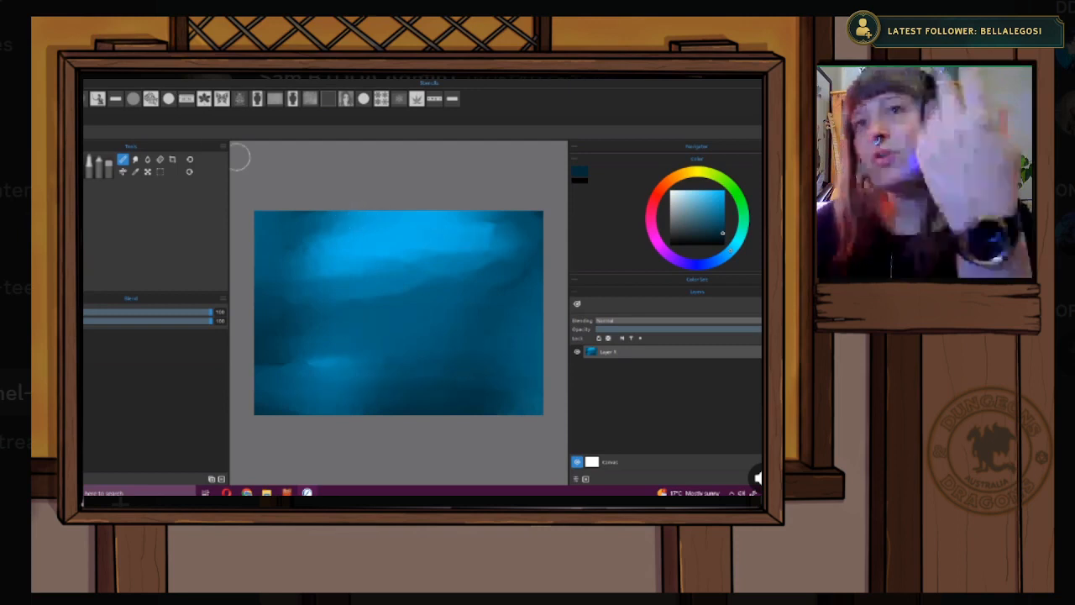
- Save the blended painting as the PNG image RebelleArtwork.png
key(alt+f)
key(Down)
key(Down)
key(Down)
key(Down)
key(Return)
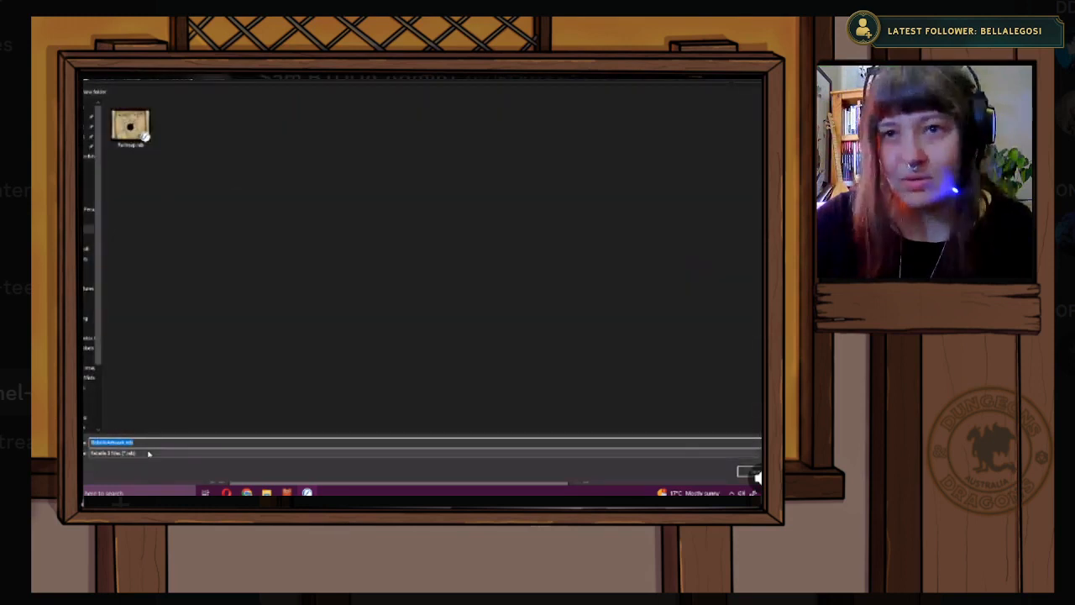
click(148, 453)
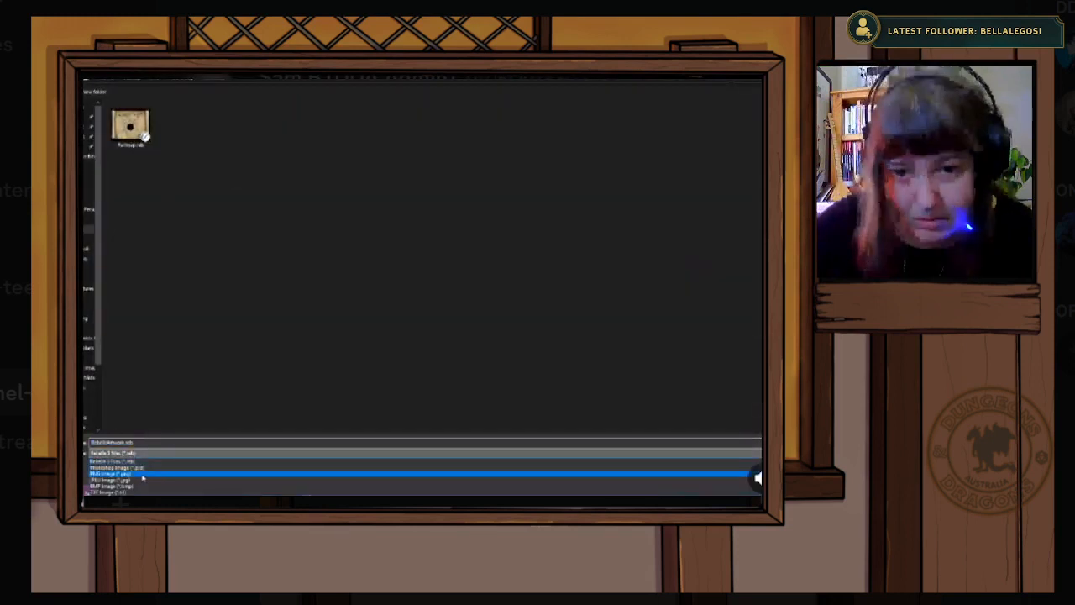
click(140, 475)
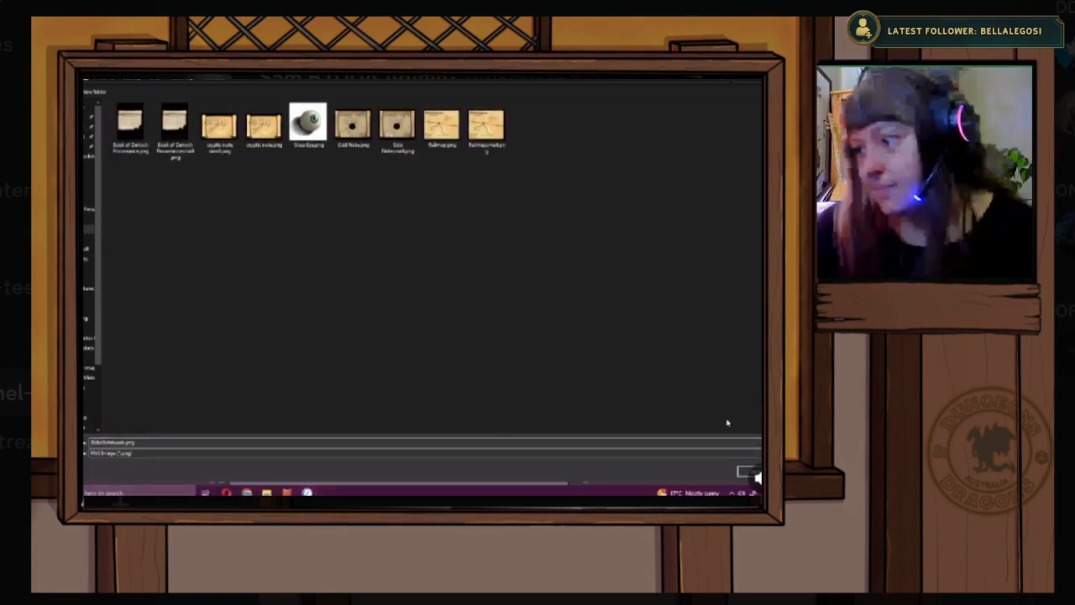
click(747, 472)
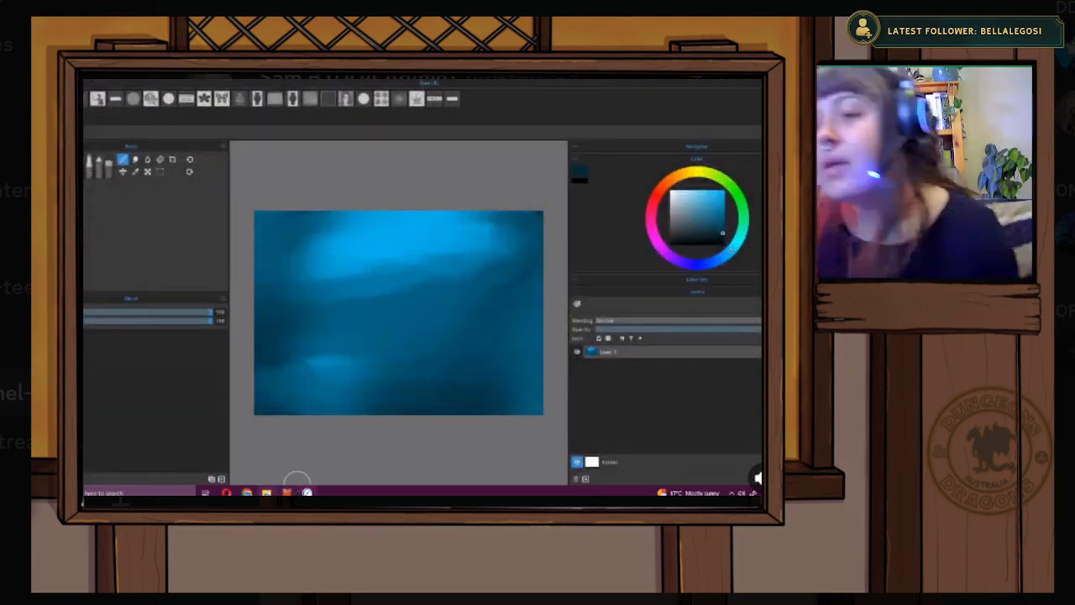
- Check in Rebelle's save dialog where RebelleArtwork.png is stored, and return to the fill style properties in Campaign Cartographer
click(287, 492)
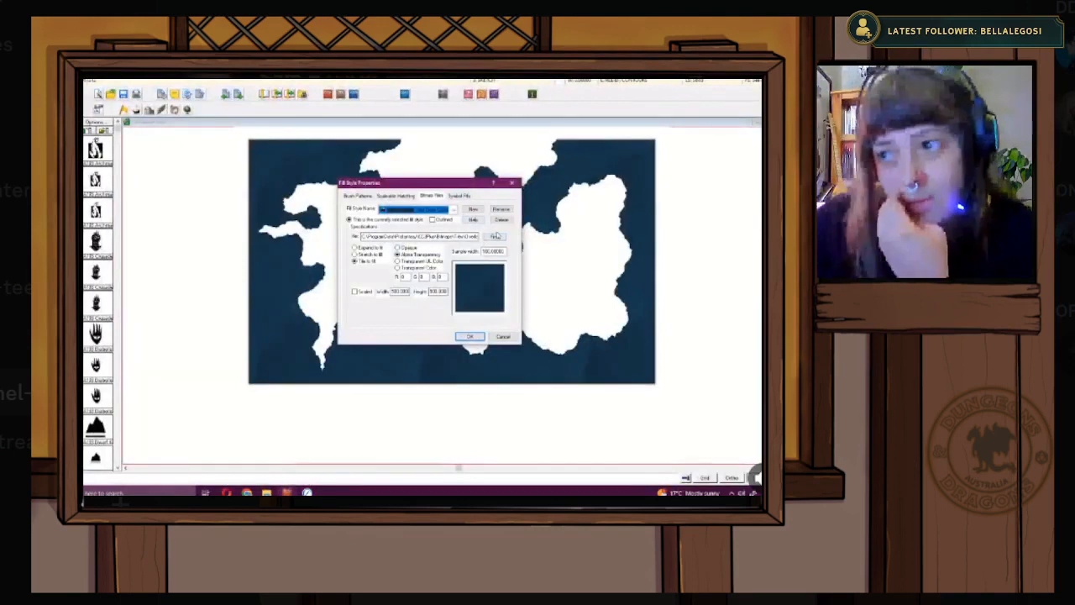
click(307, 492)
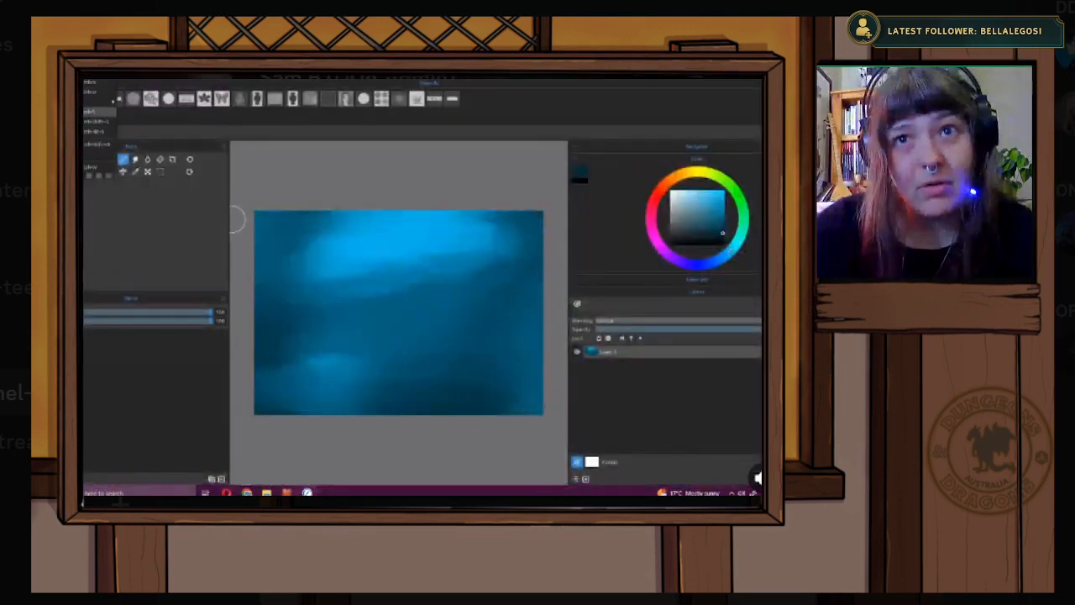
click(100, 124)
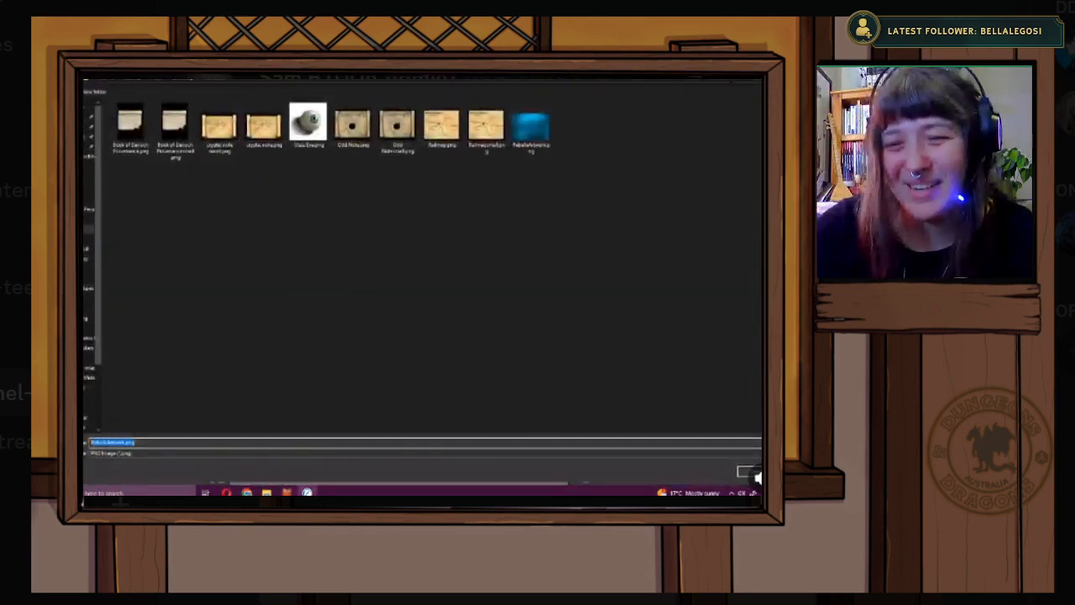
click(751, 473)
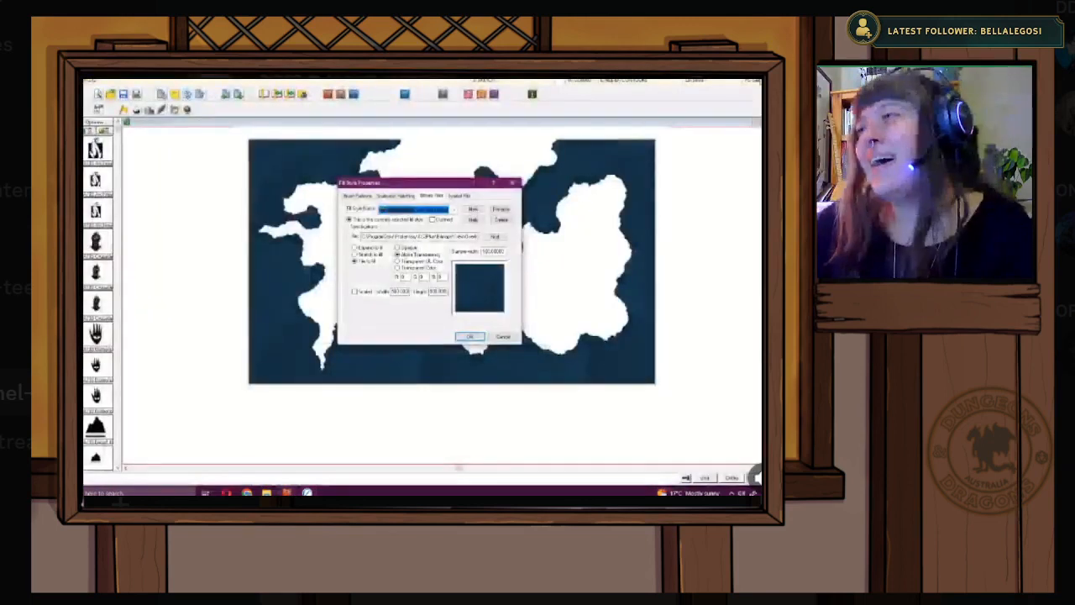
- Load RebelleArtwork.png from the Handouts folder as the sea's bitmap fill image and turn off its scaling
click(494, 237)
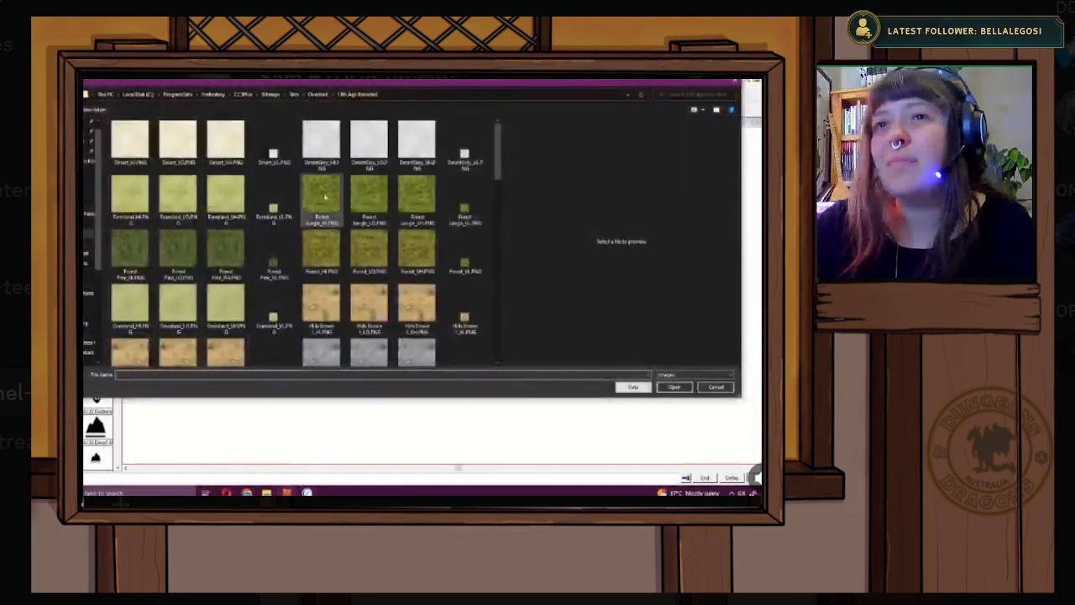
click(85, 176)
double_click(179, 206)
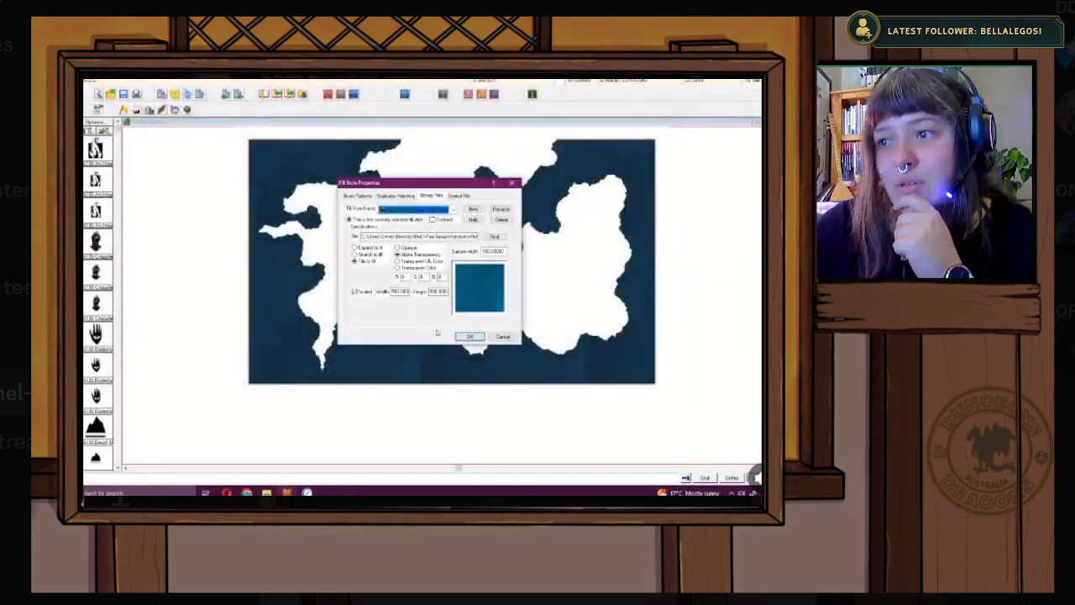
click(469, 336)
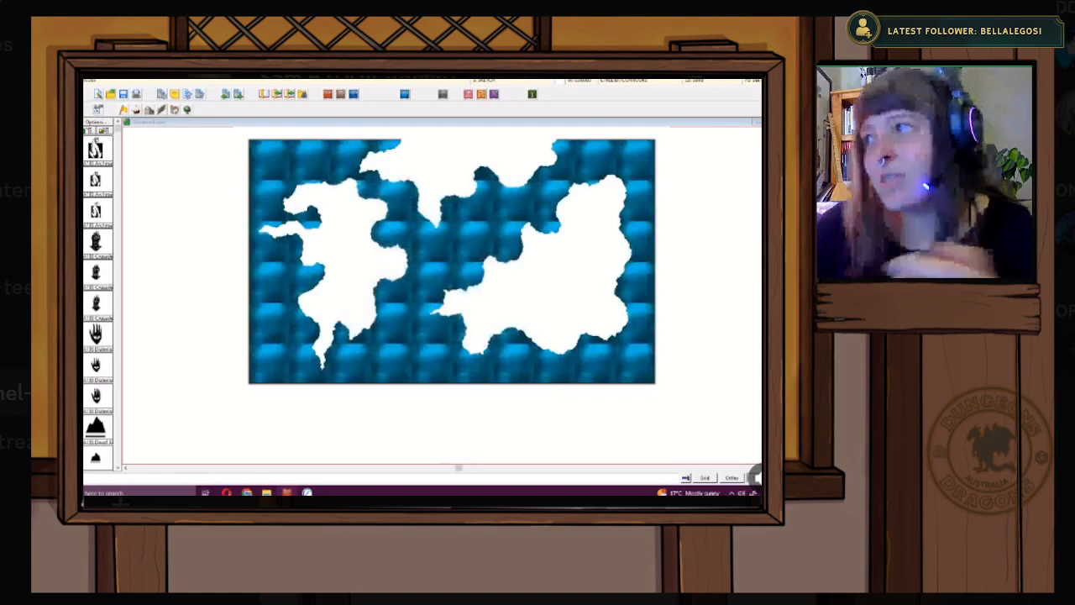
click(759, 83)
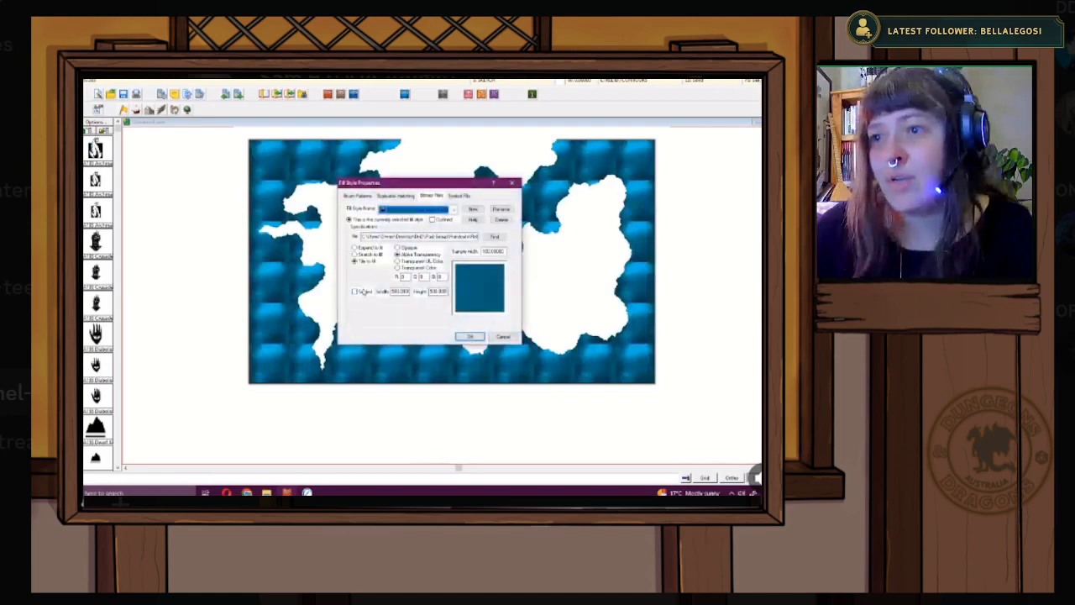
click(471, 337)
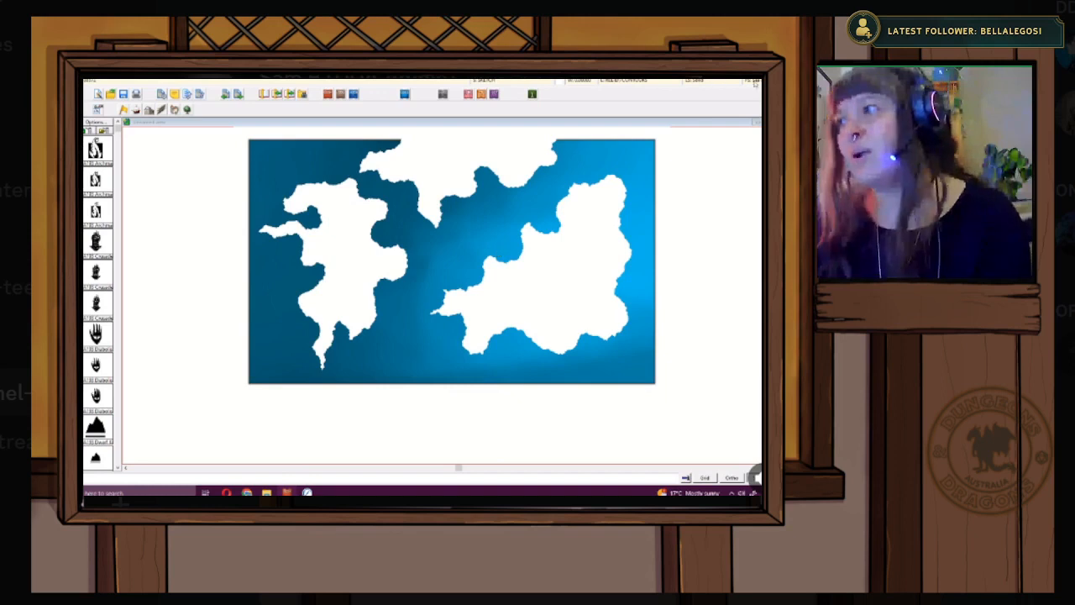
- Reopen the sea's fill style properties and browse for an image in CC3Plus\Symbols\Maps\Annual Spectrum Overland
click(750, 82)
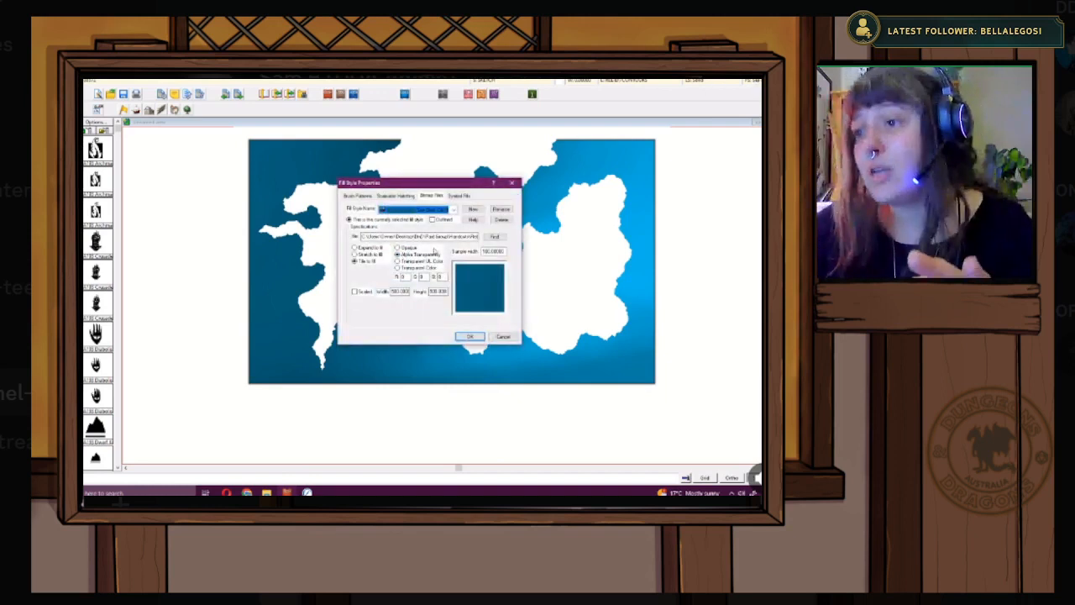
click(494, 236)
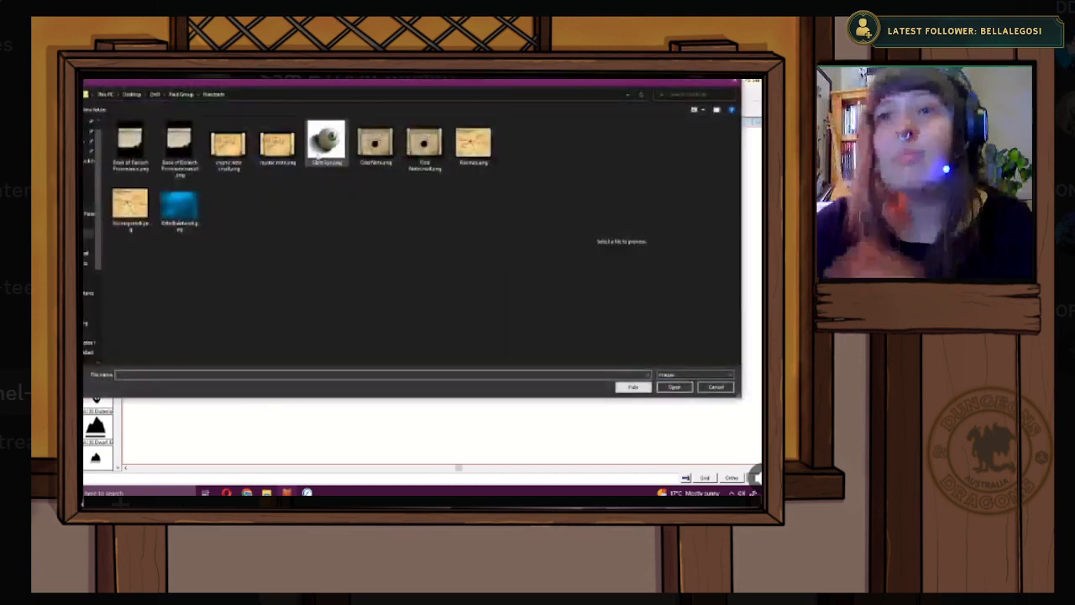
click(264, 95)
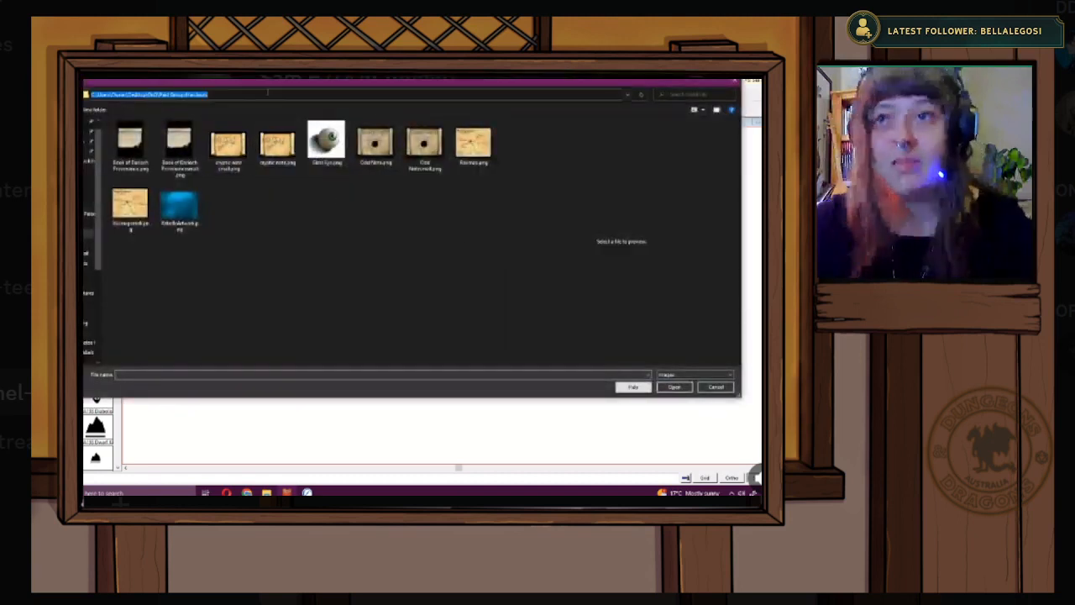
text(C:\ProgramData\Profantasy\CC3Plus\Symbols\Maps\Annual Spectrum Overlays)
key(Return)
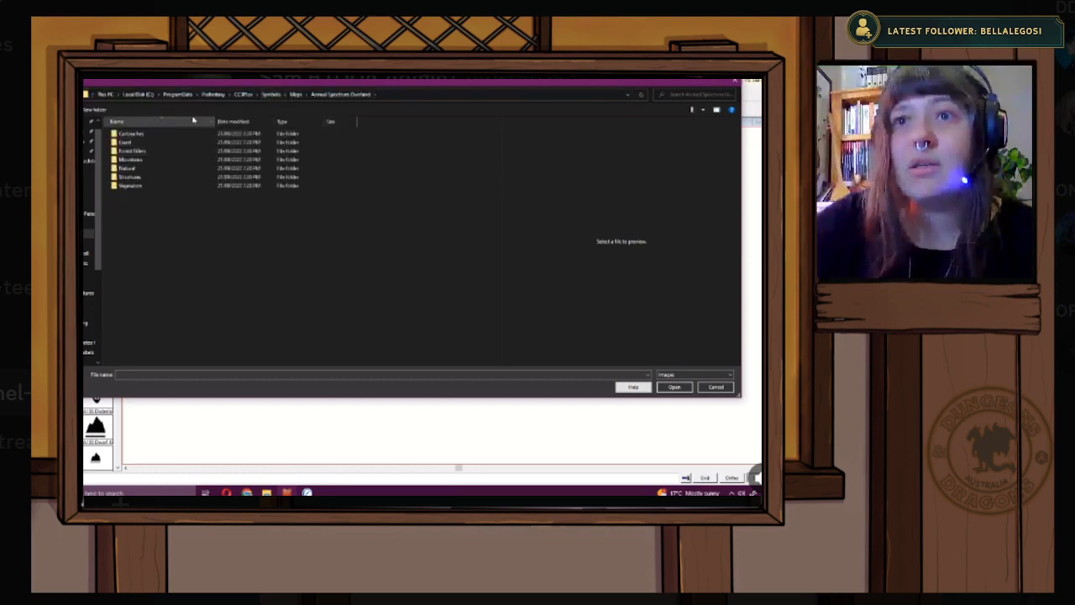
- Look through the style folders in Symbols\Maps, including 13th Age Revisited, for a sea texture
click(291, 95)
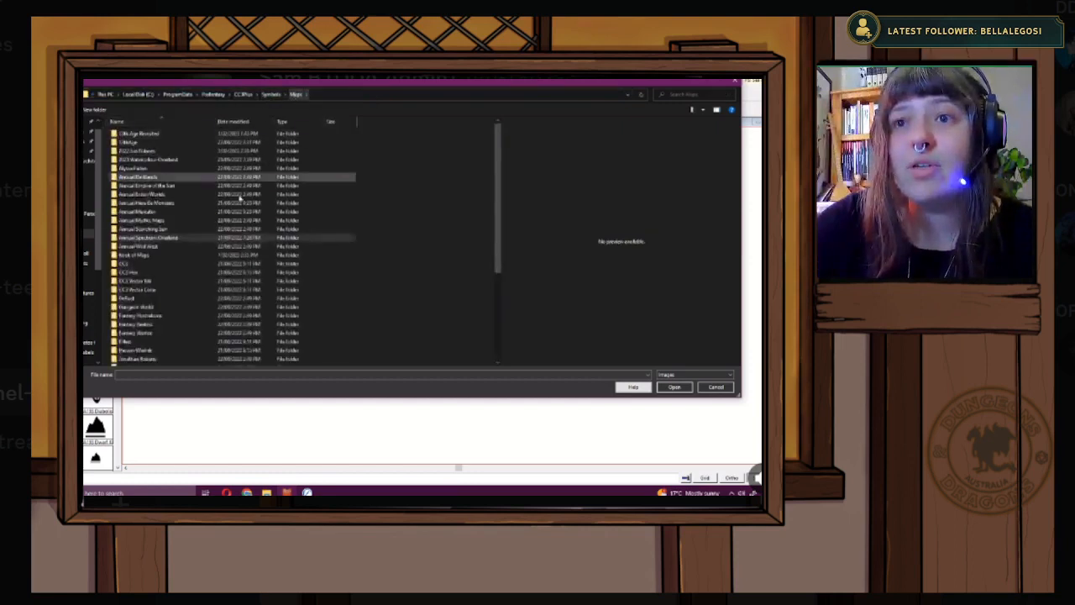
scroll(222, 252, up, 1)
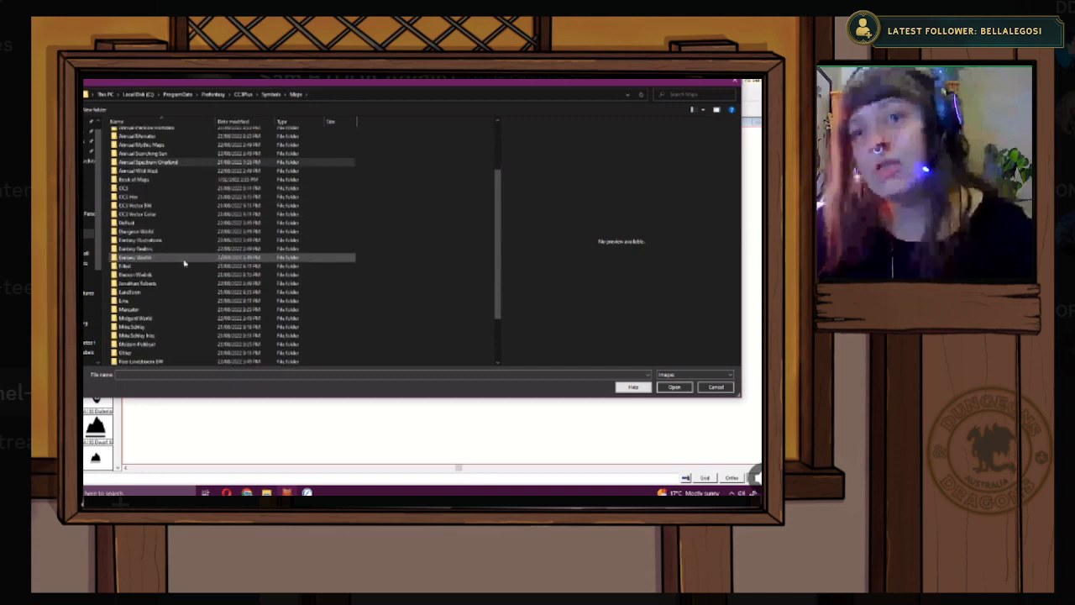
scroll(185, 264, down, 1)
scroll(182, 265, down, 1)
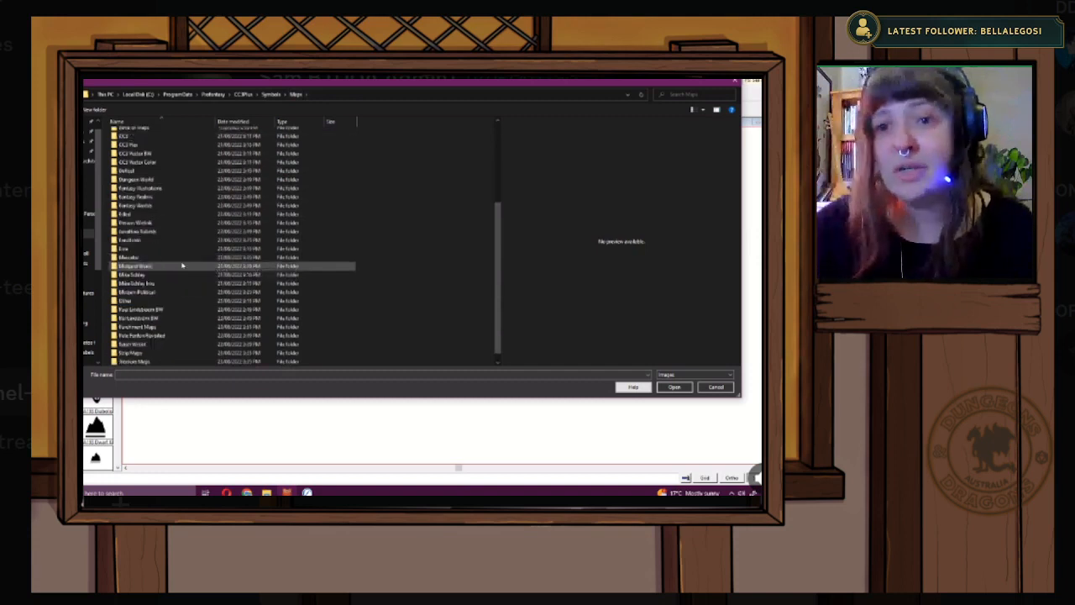
scroll(179, 269, down, 1)
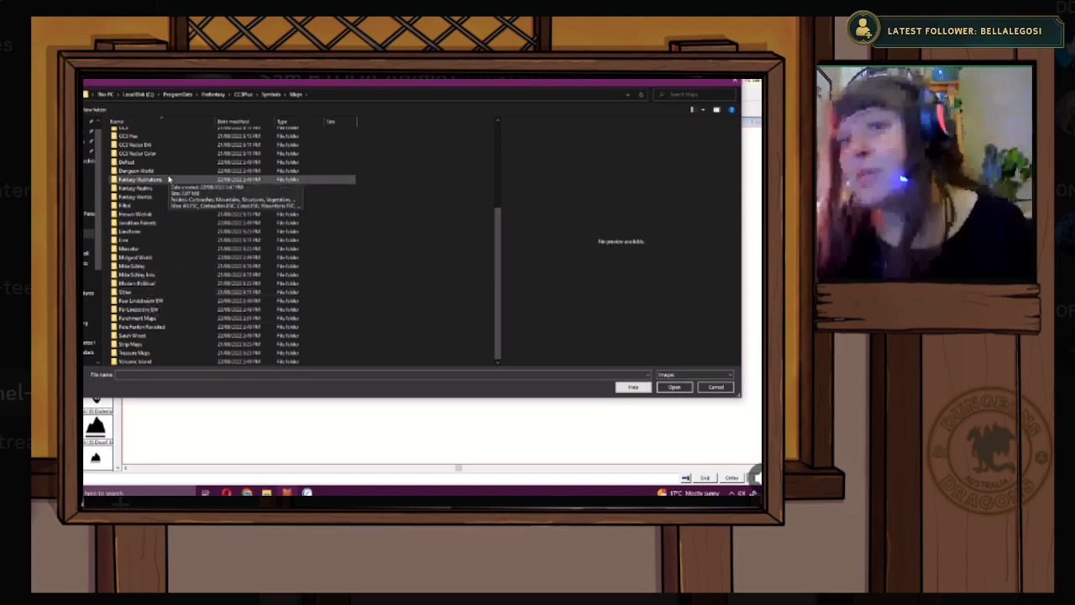
scroll(176, 192, up, 3)
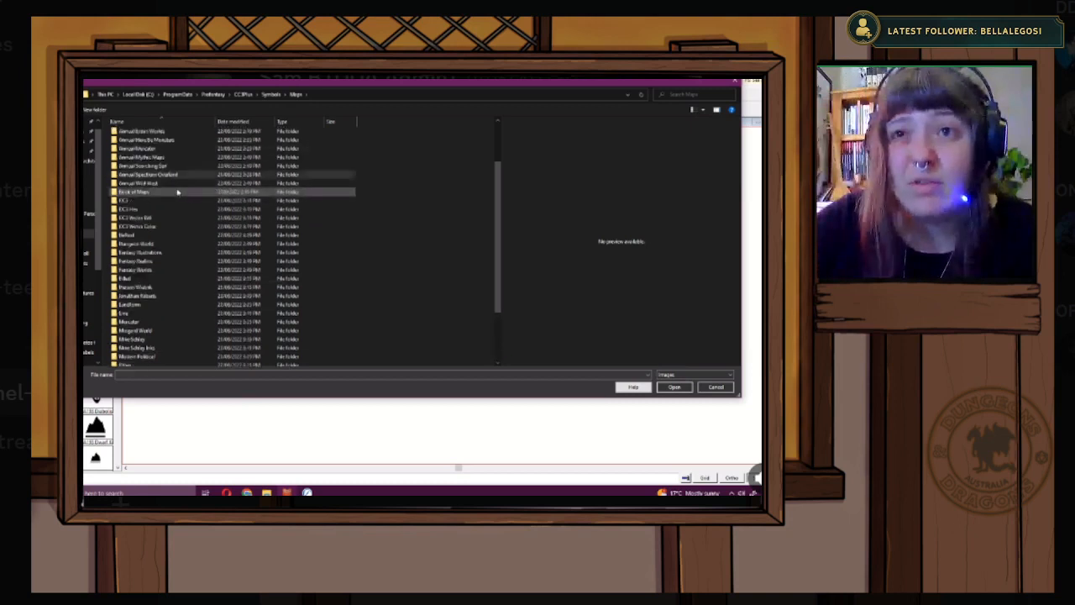
scroll(176, 192, up, 2)
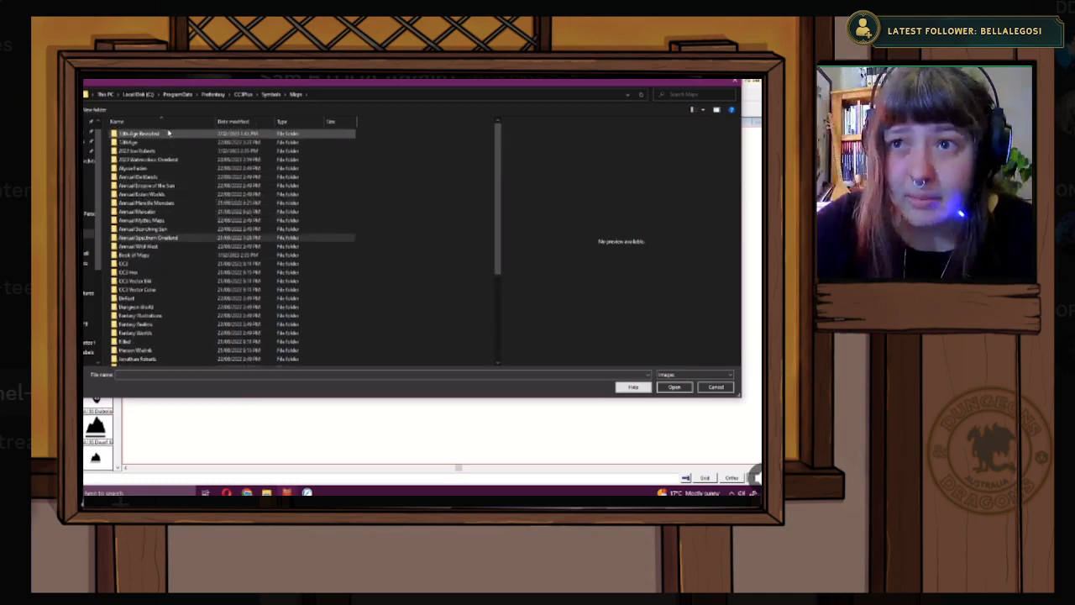
double_click(168, 133)
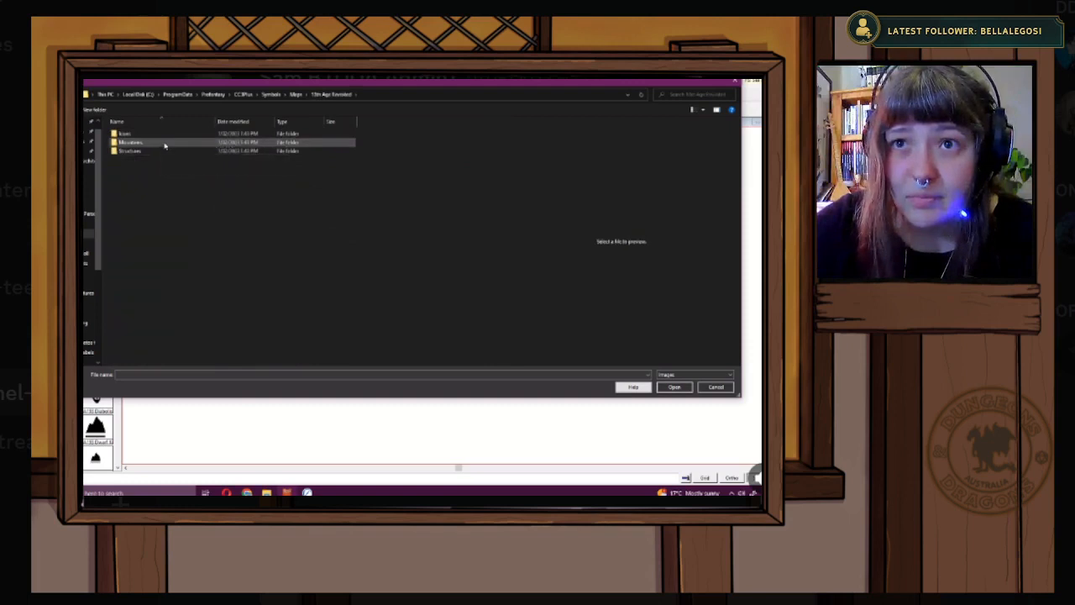
- Load a dark blue sea texture from CC3Plus\Bitmaps\Tiles\Overland\13th Age Revisited as the sea's bitmap fill image and apply it
click(243, 94)
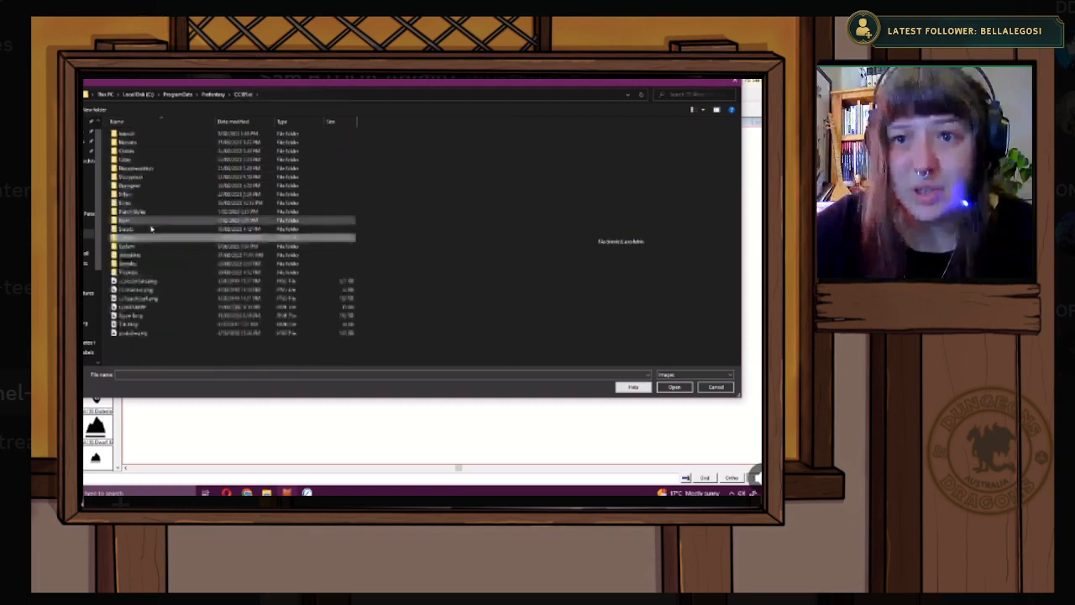
double_click(143, 142)
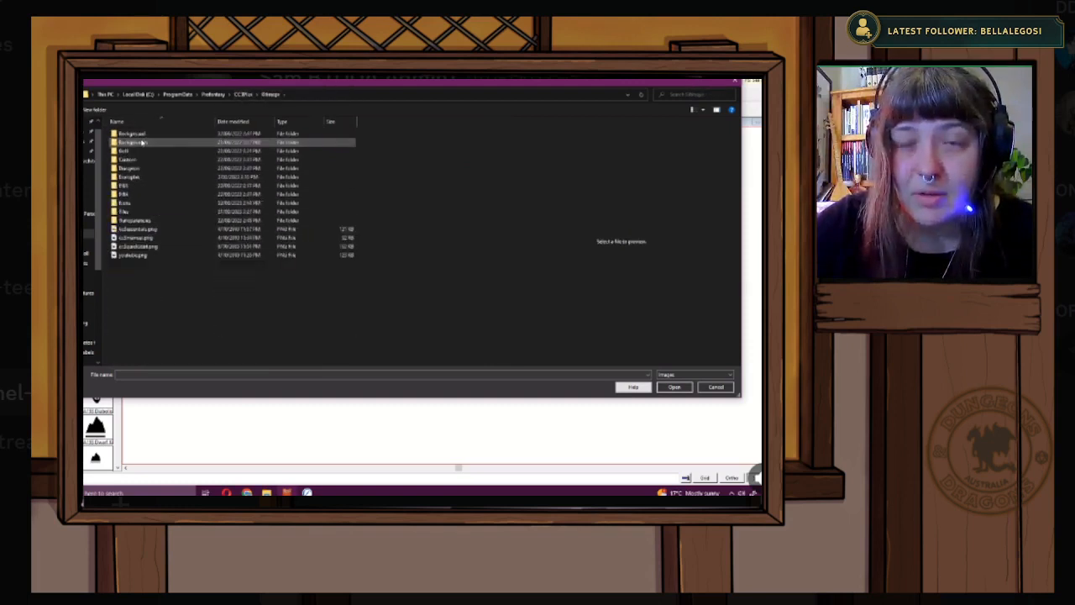
double_click(135, 211)
double_click(425, 142)
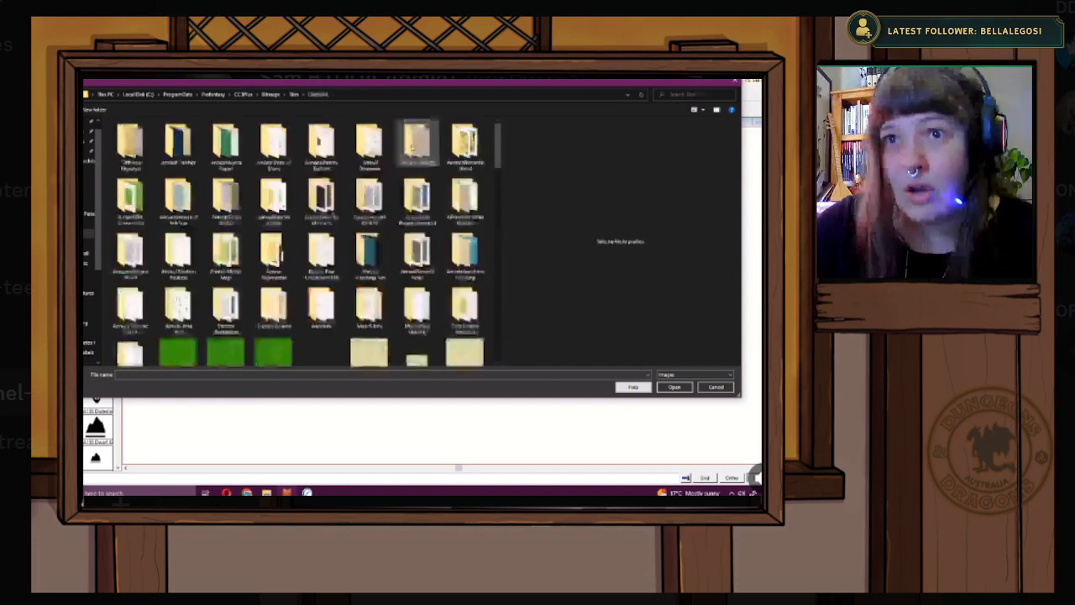
double_click(128, 141)
scroll(193, 210, down, 10)
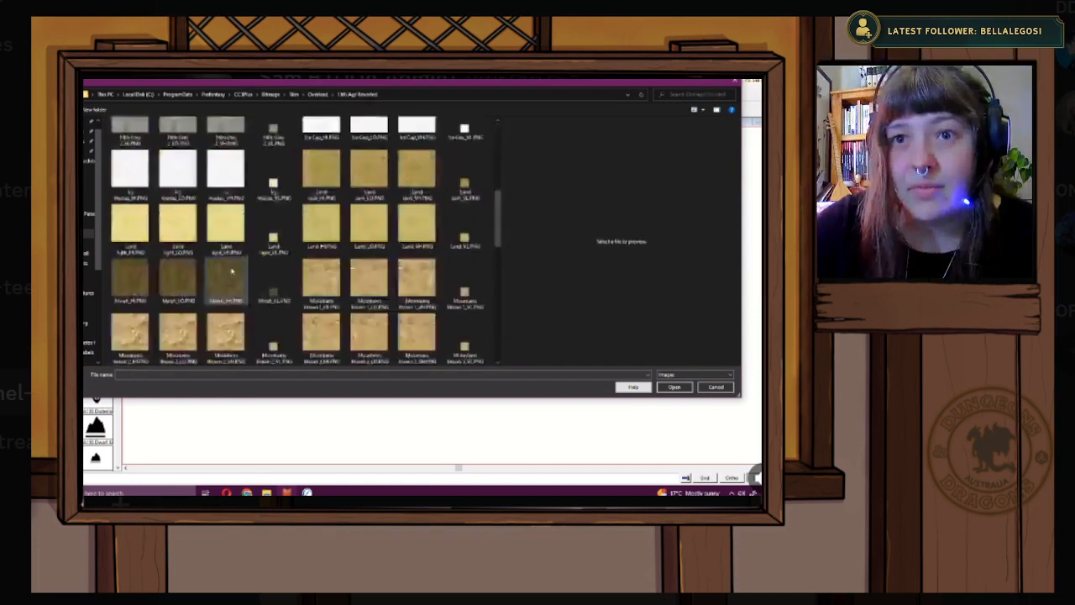
double_click(131, 220)
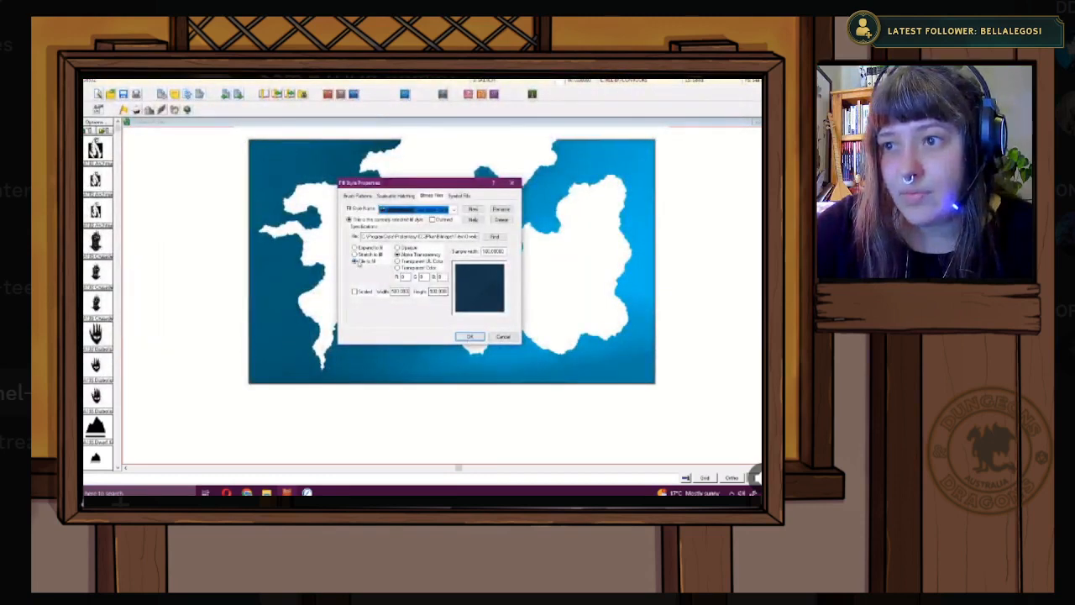
click(468, 336)
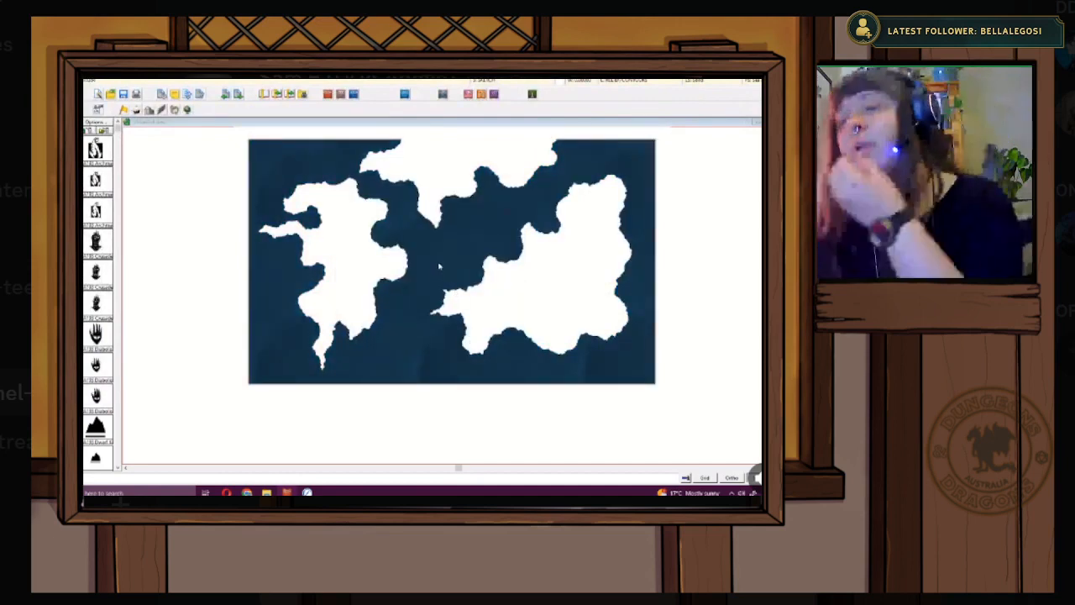
- Make LAND the active sheet and start the Land, Default drawing tool from the 13th Age Revisited style
click(532, 85)
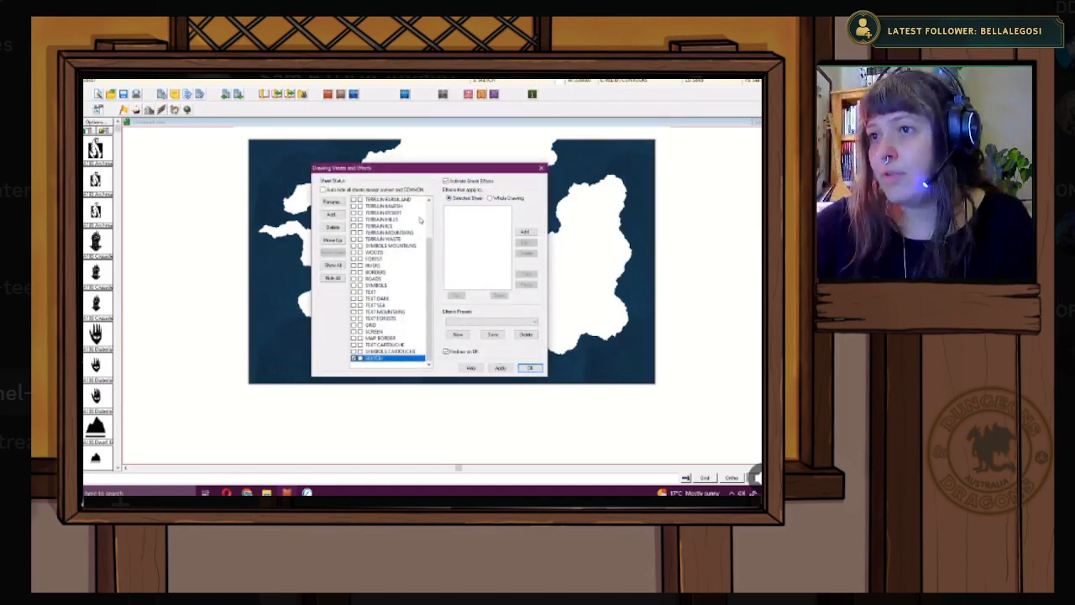
scroll(385, 288, up, 3)
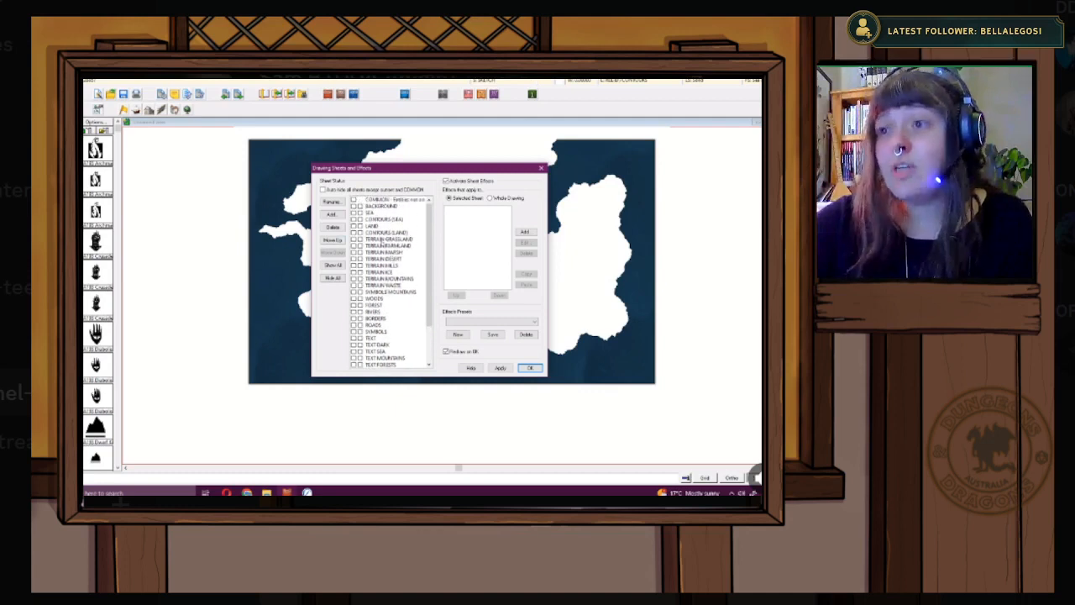
click(369, 226)
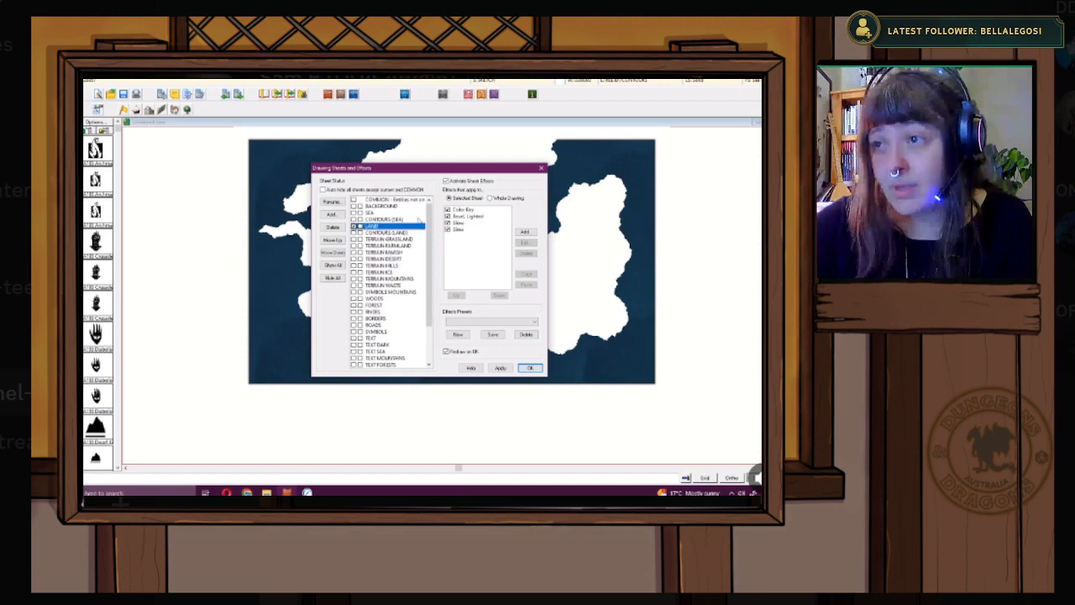
click(529, 368)
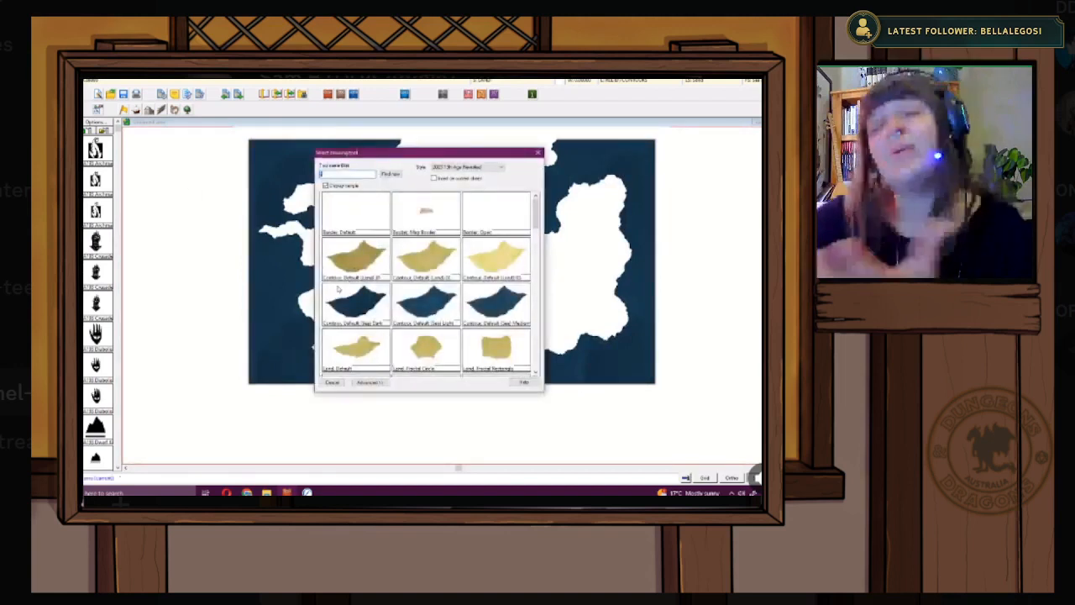
double_click(349, 357)
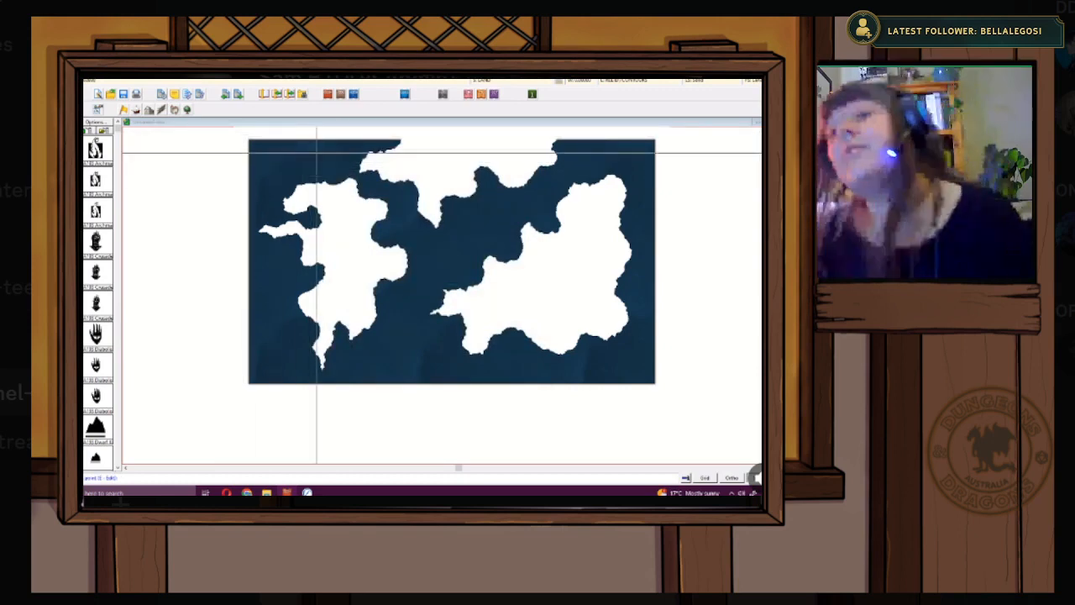
scroll(324, 170, up, 1)
scroll(332, 174, up, 2)
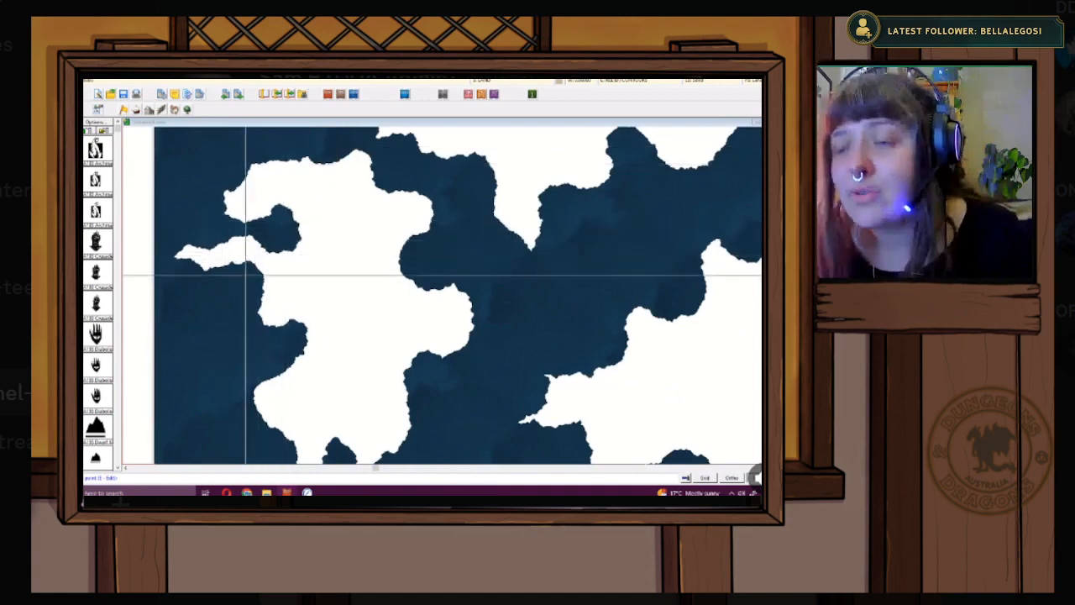
scroll(300, 196, down, 1)
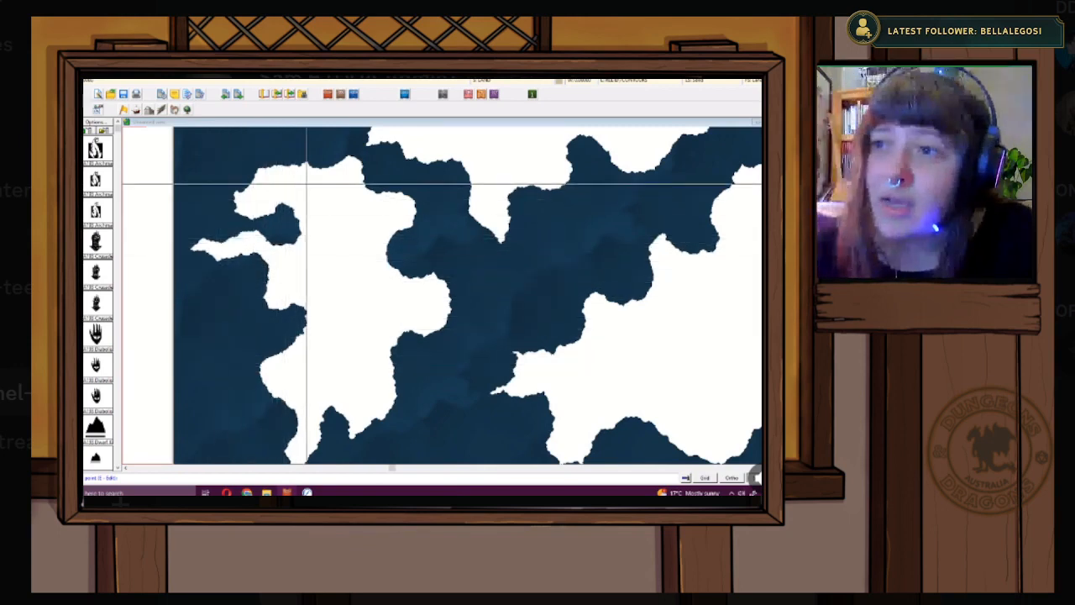
scroll(345, 316, down, 2)
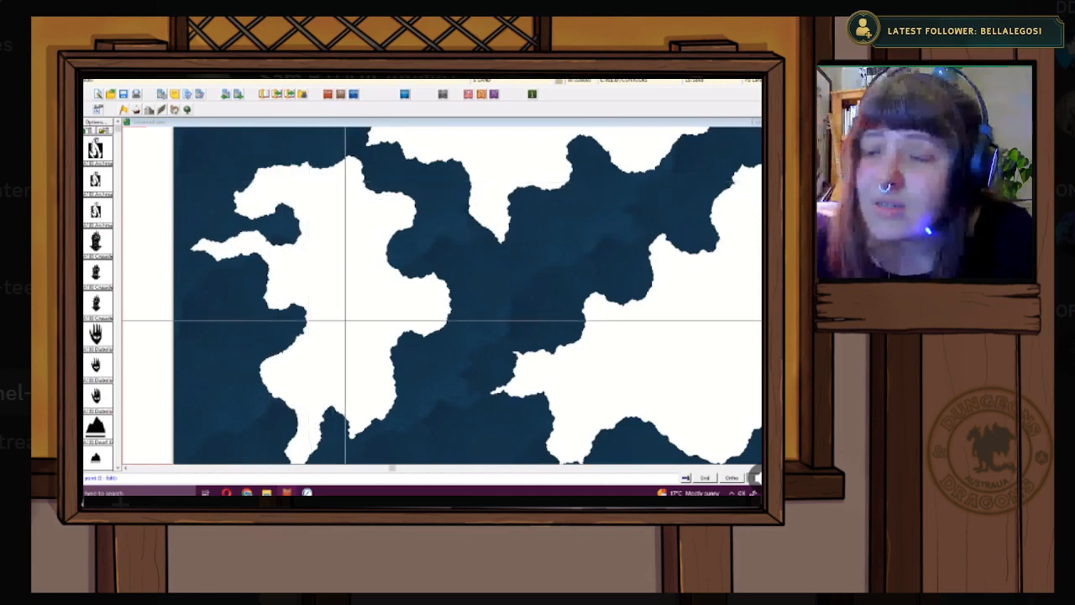
scroll(345, 319, down, 1)
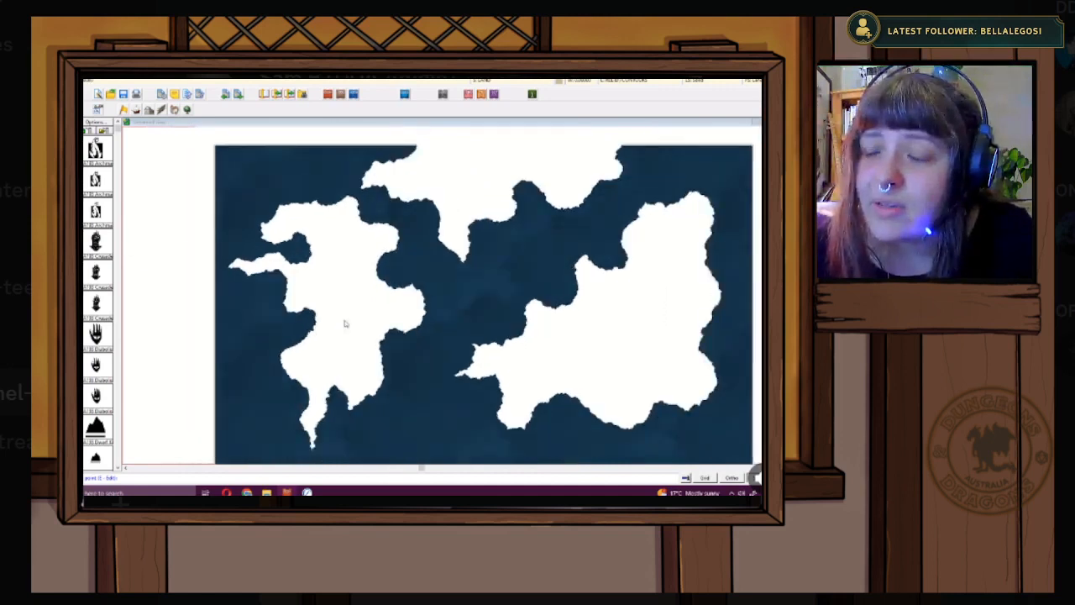
scroll(344, 324, up, 1)
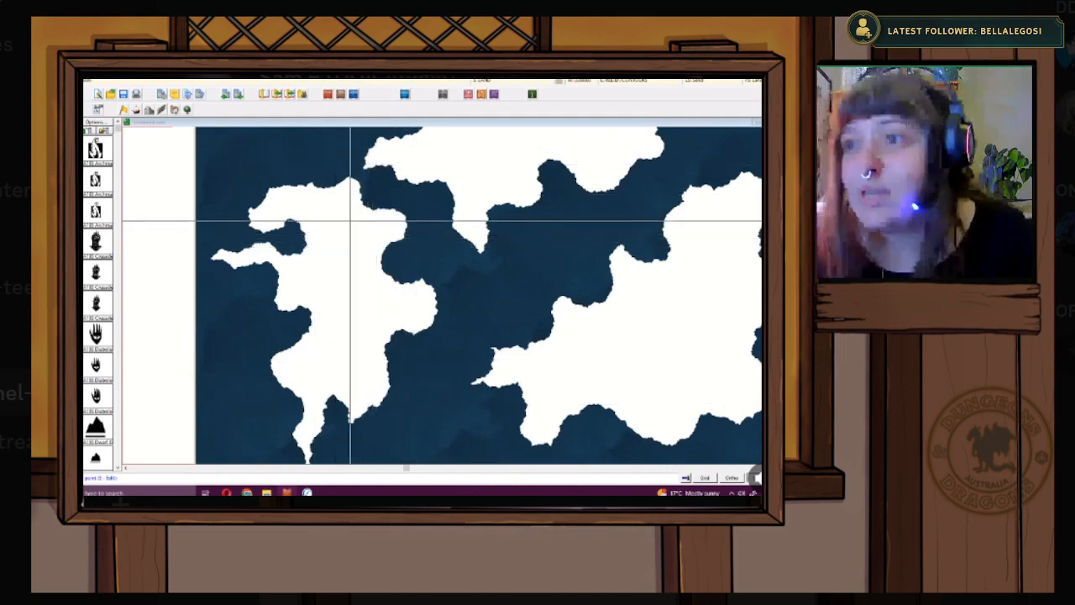
scroll(342, 219, up, 3)
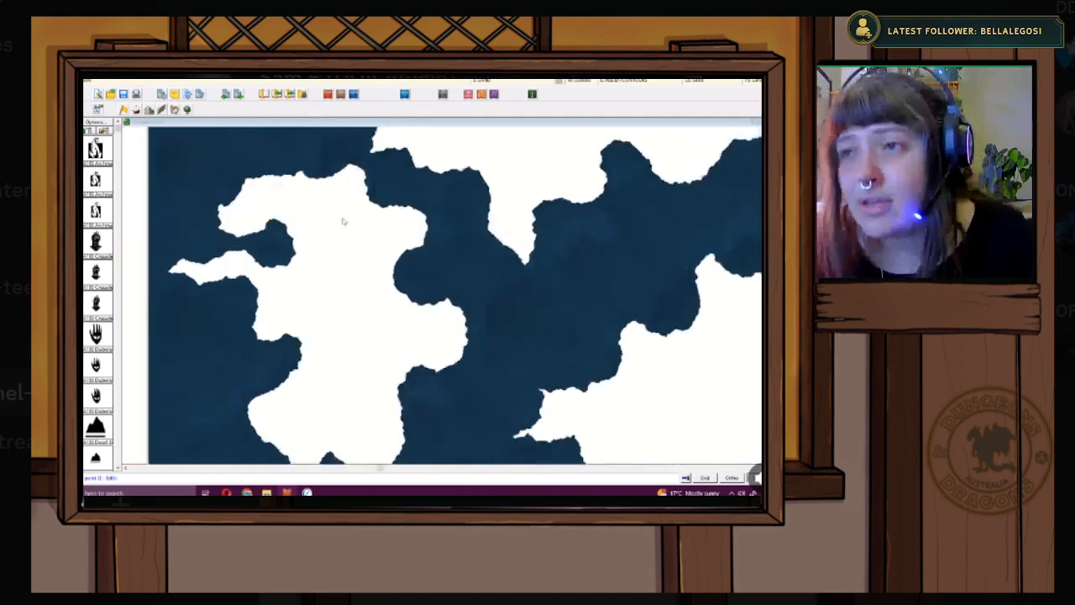
scroll(331, 220, up, 1)
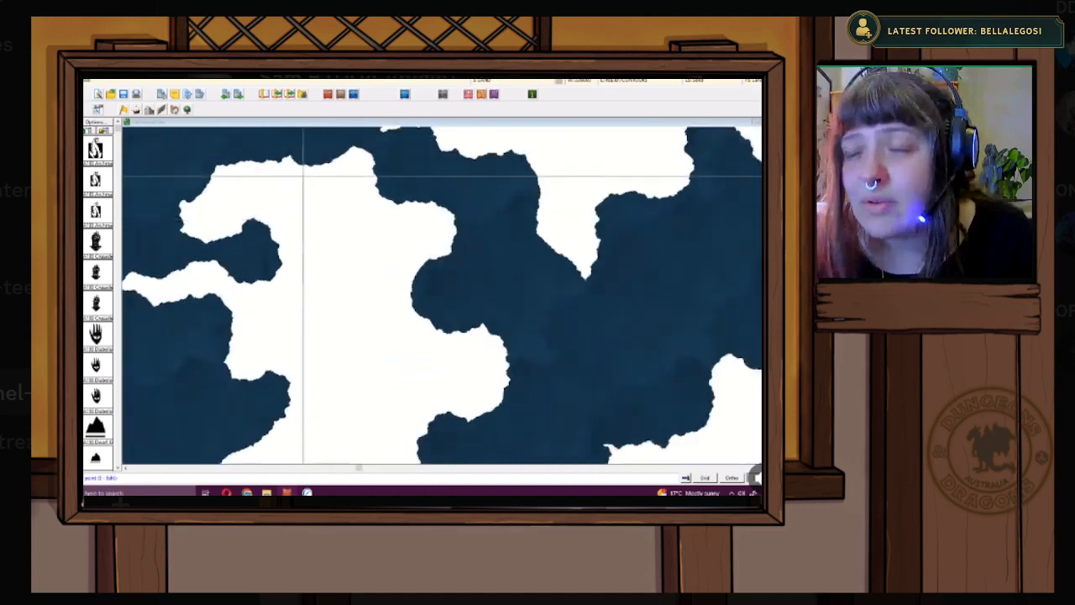
scroll(307, 177, up, 1)
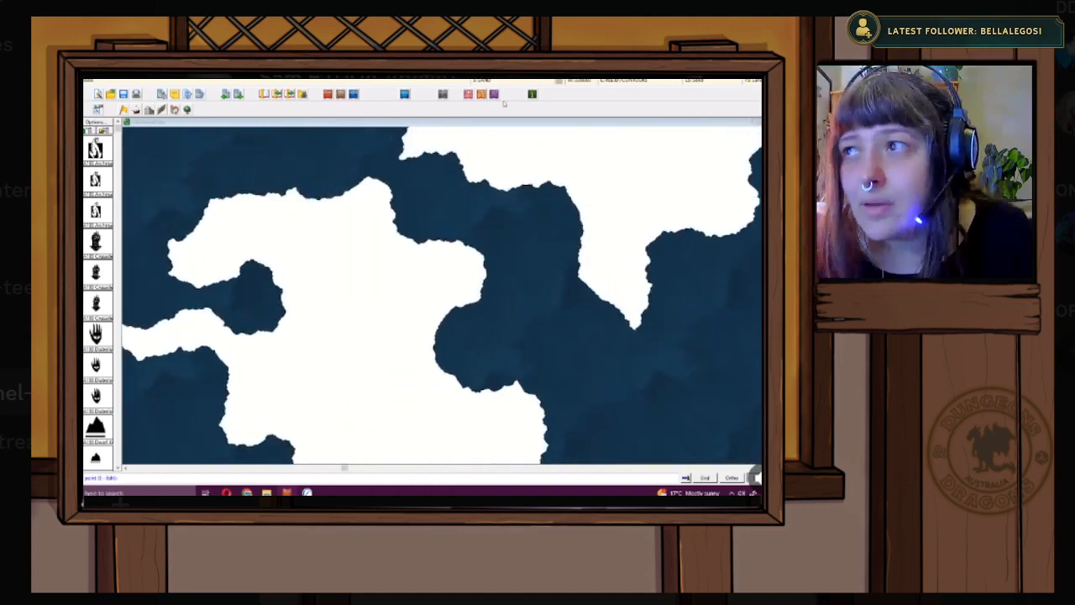
- Add a Transparency effect to the SKETCH sheet and apply it to the drawing
click(494, 93)
scroll(386, 336, down, 5)
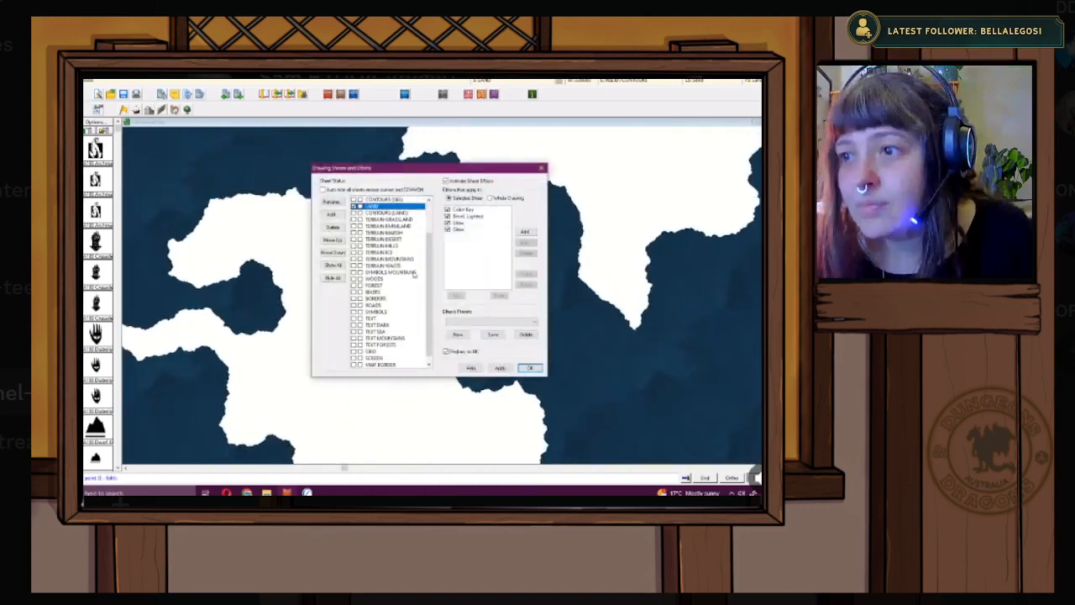
click(371, 359)
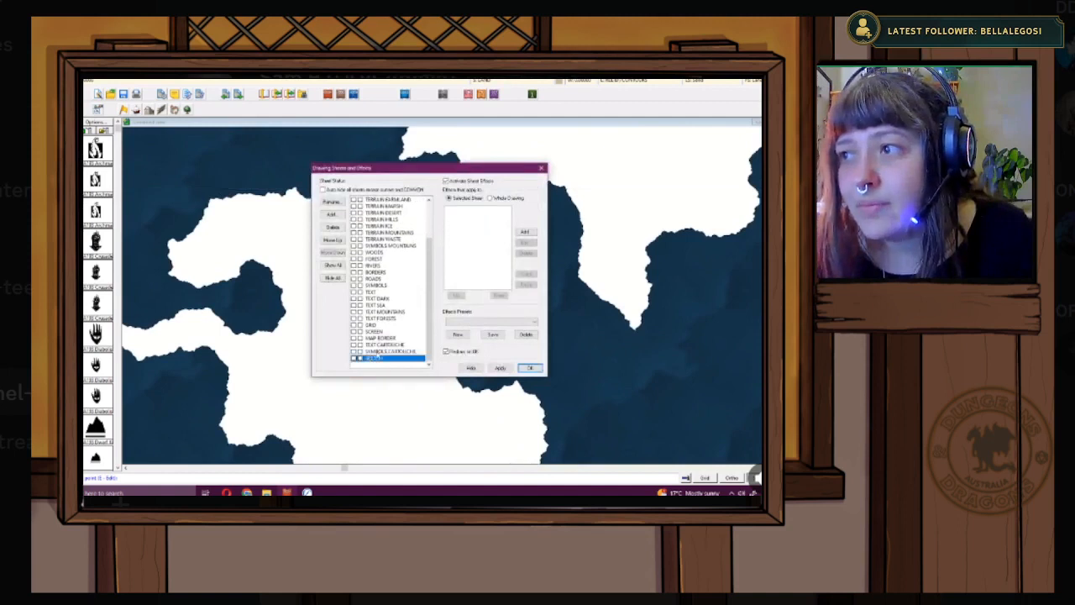
click(526, 232)
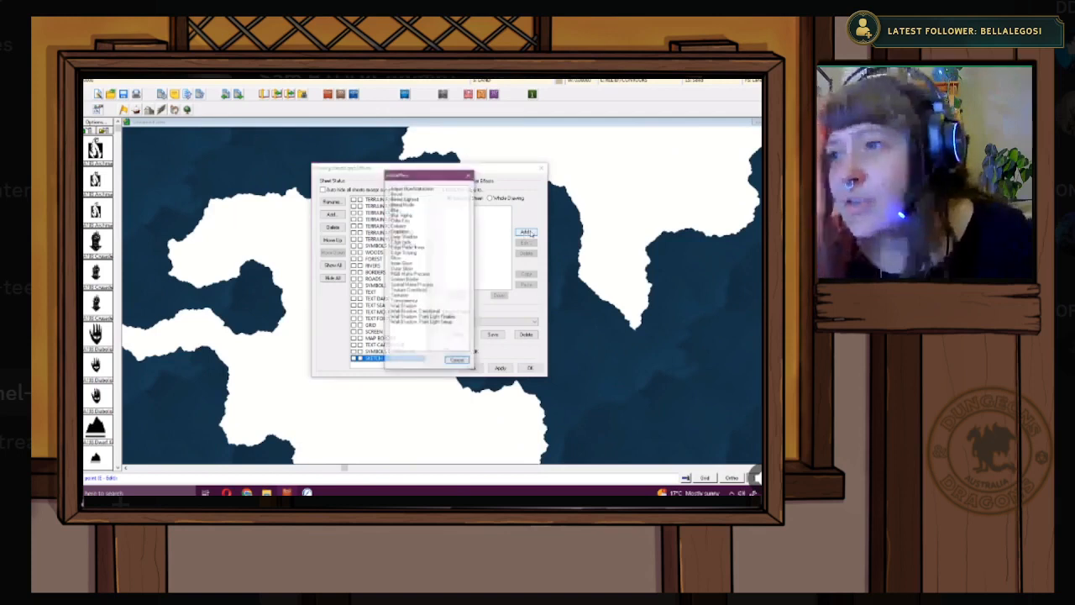
double_click(403, 300)
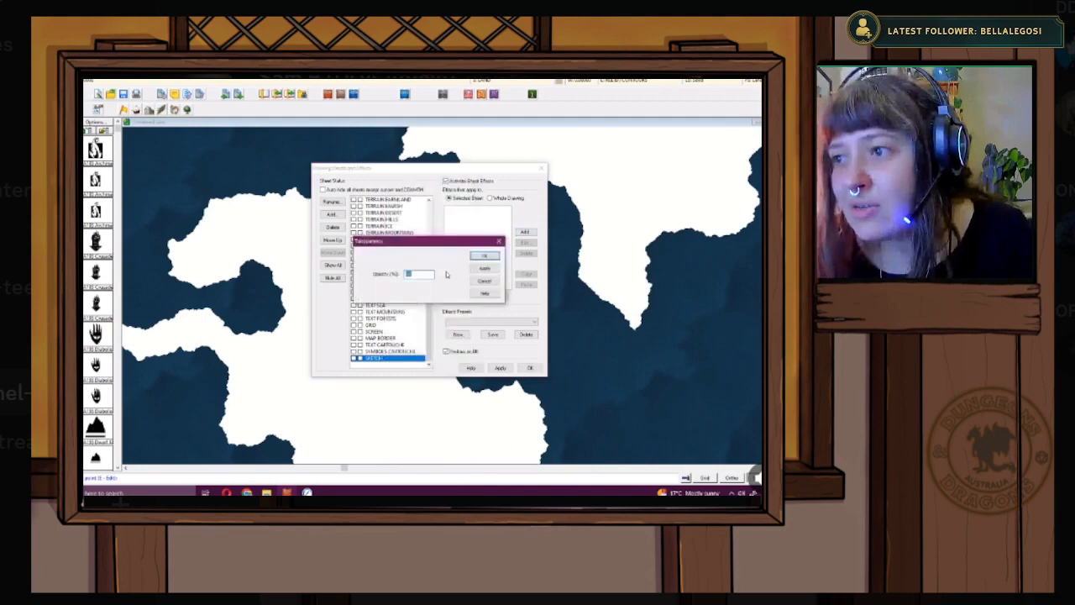
click(482, 270)
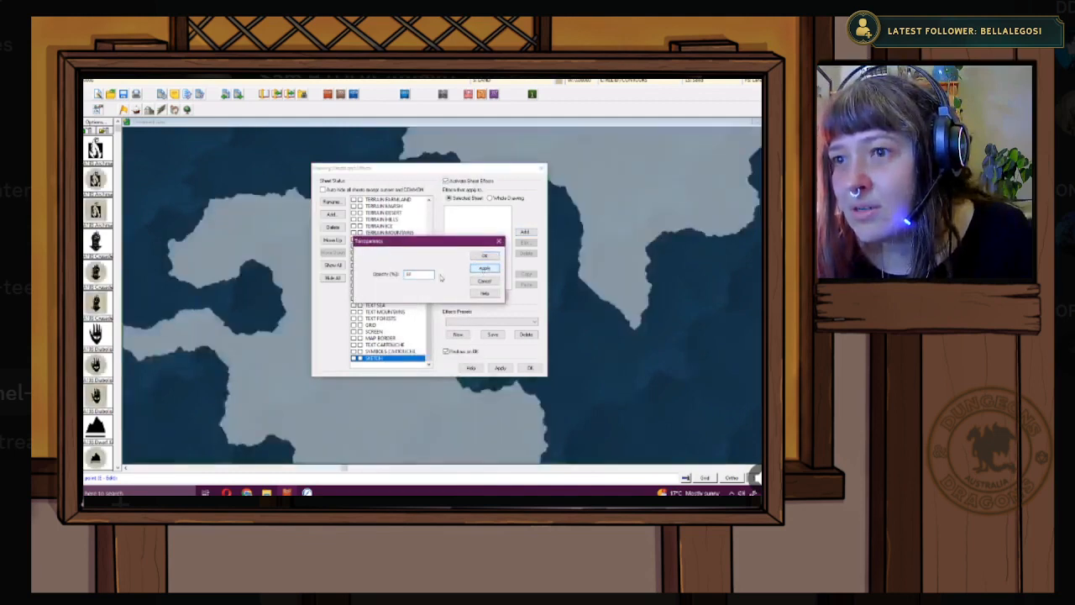
click(485, 256)
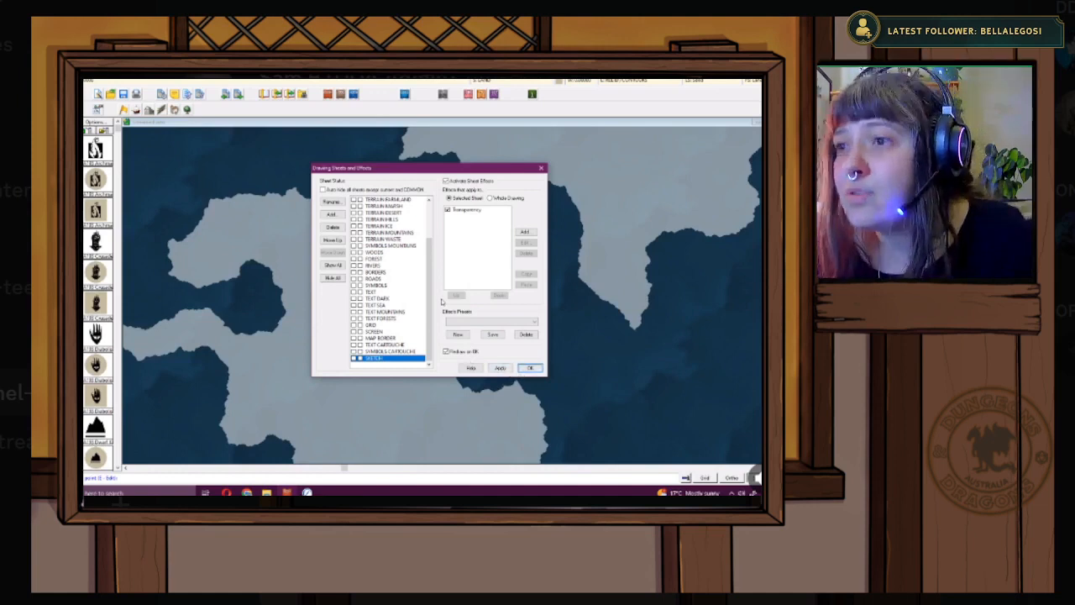
drag(442, 302, 590, 377)
click(531, 369)
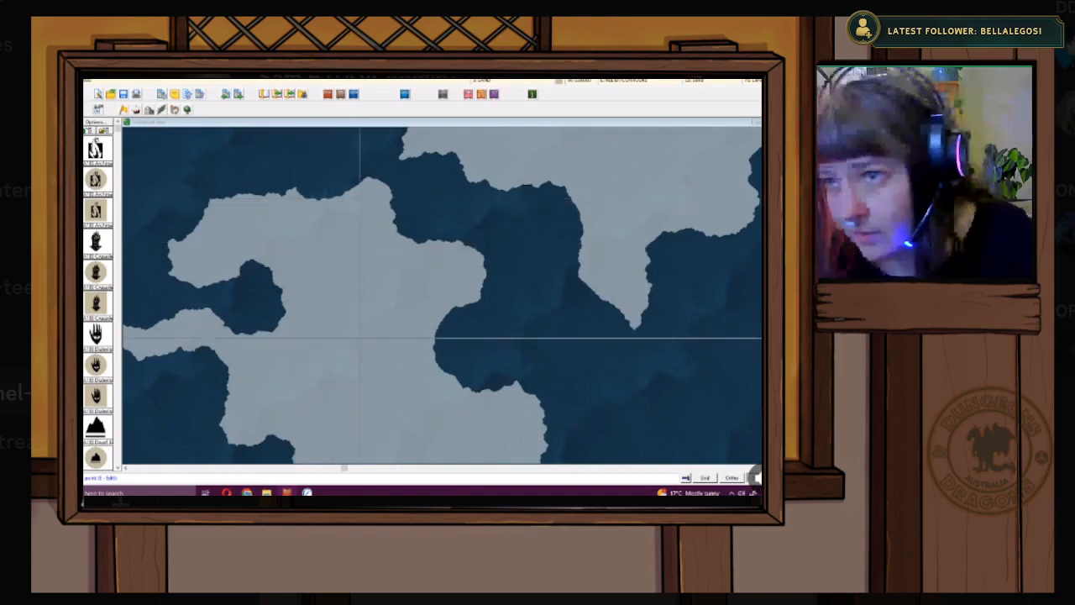
- Start the land outline on the western continent's north coast and trace the sketch westward around the northwestern headland
scroll(362, 339, down, 3)
mouse_move(361, 330)
mouse_down()
mouse_move(380, 205)
mouse_move(378, 336)
mouse_up()
scroll(362, 292, up, 2)
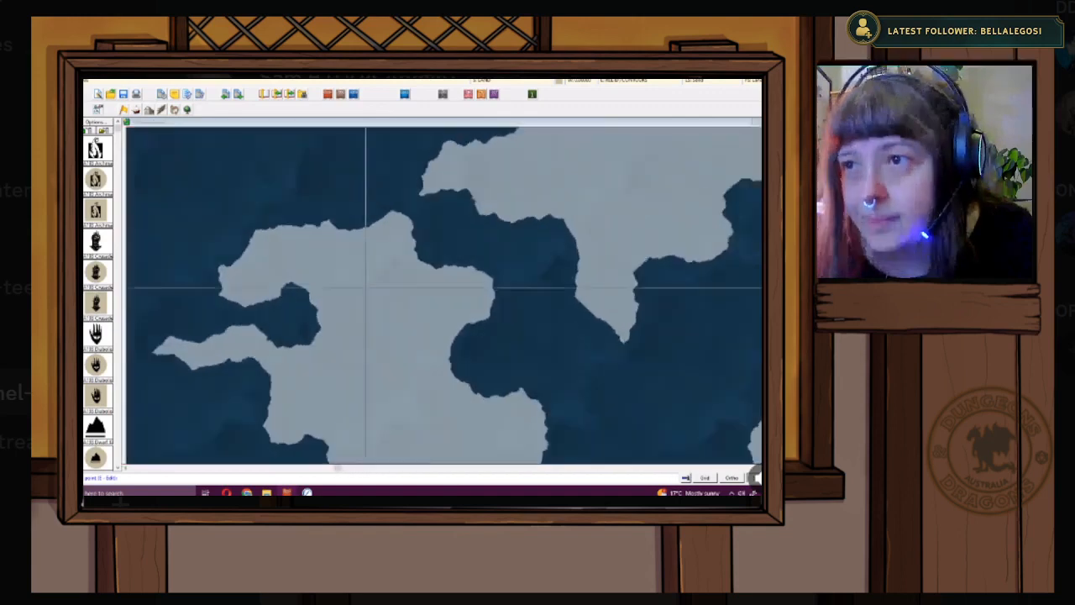
scroll(367, 264, up, 3)
scroll(360, 216, up, 1)
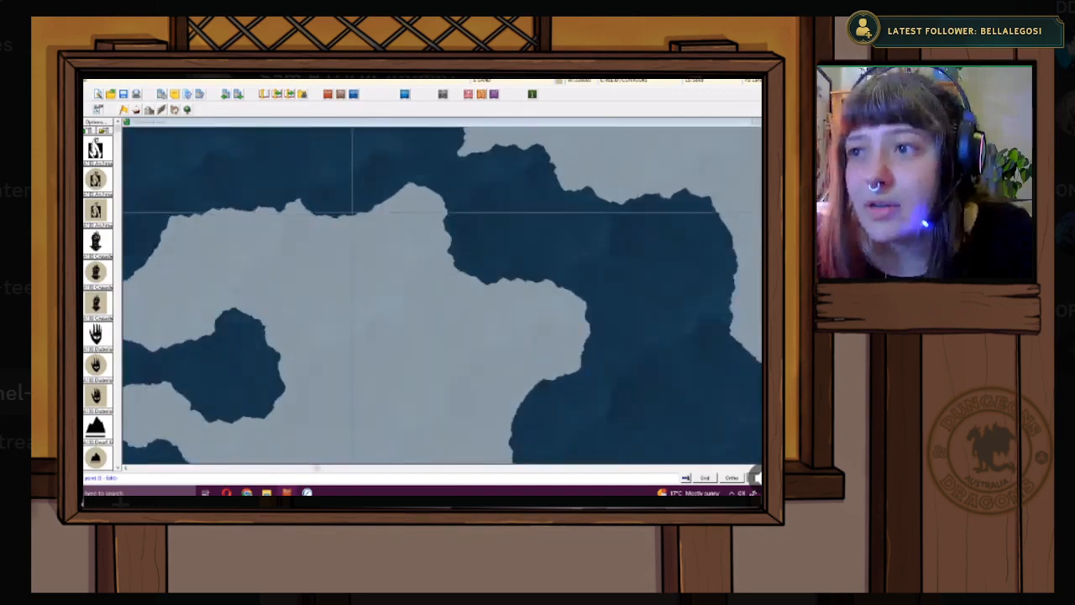
click(360, 213)
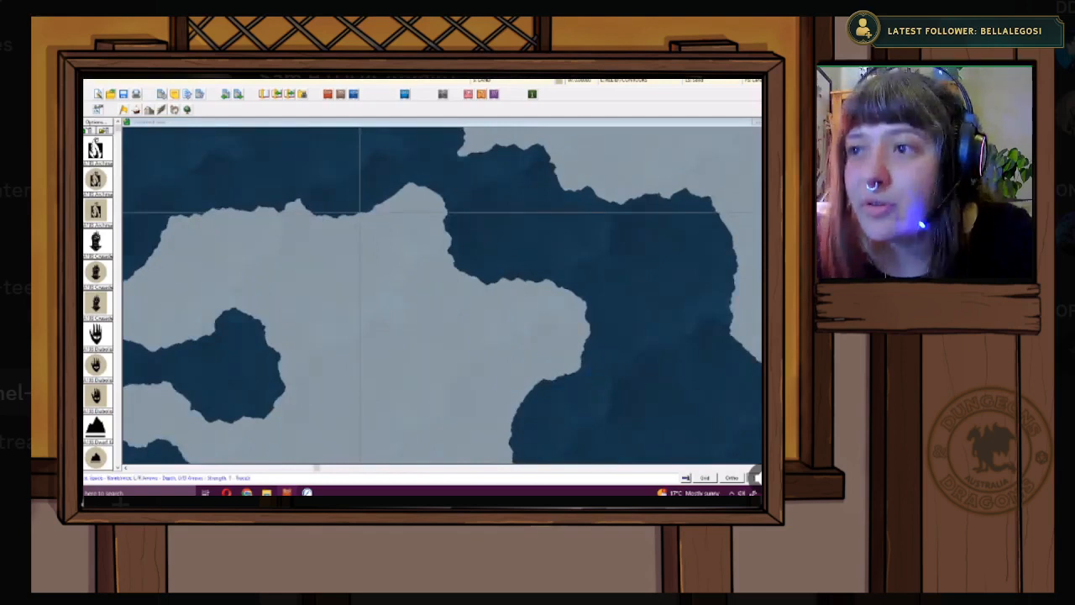
right_click(377, 218)
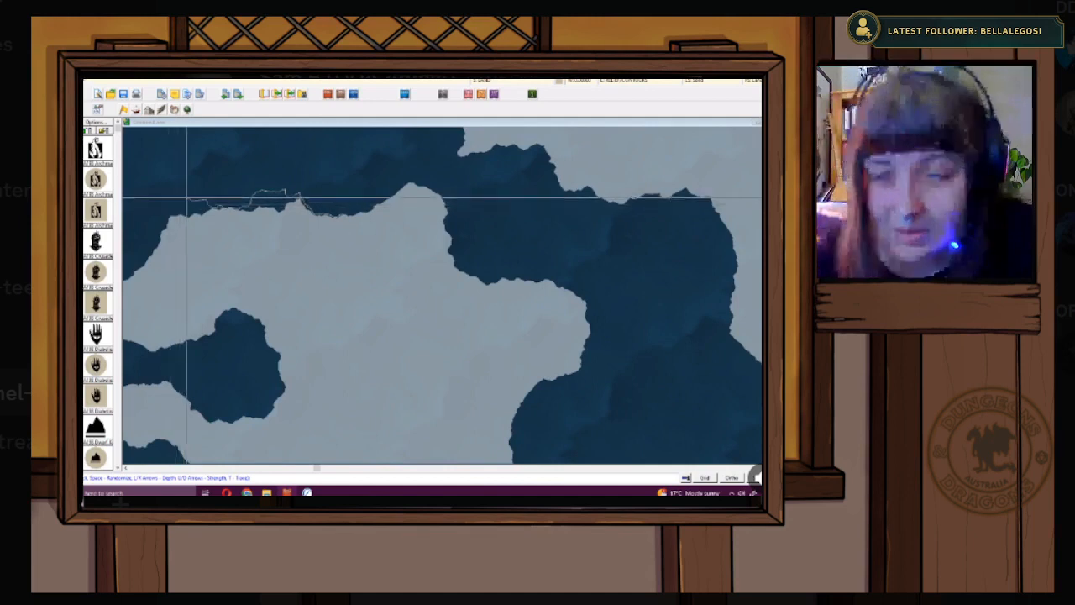
drag(192, 199, 348, 216)
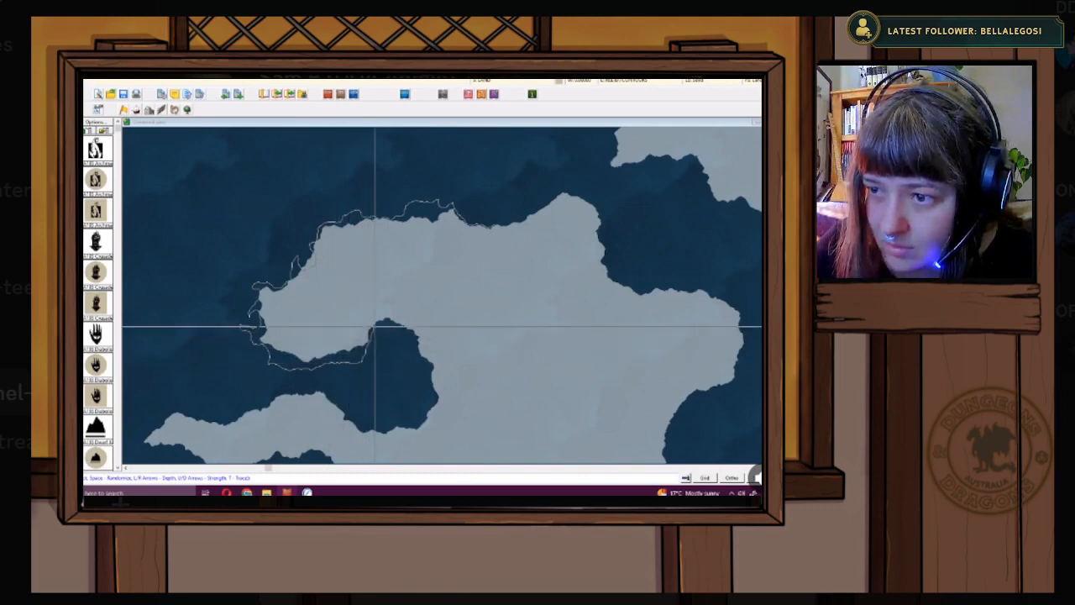
- Continue the land outline around the northwestern inlet and along the narrow western peninsula
click(399, 327)
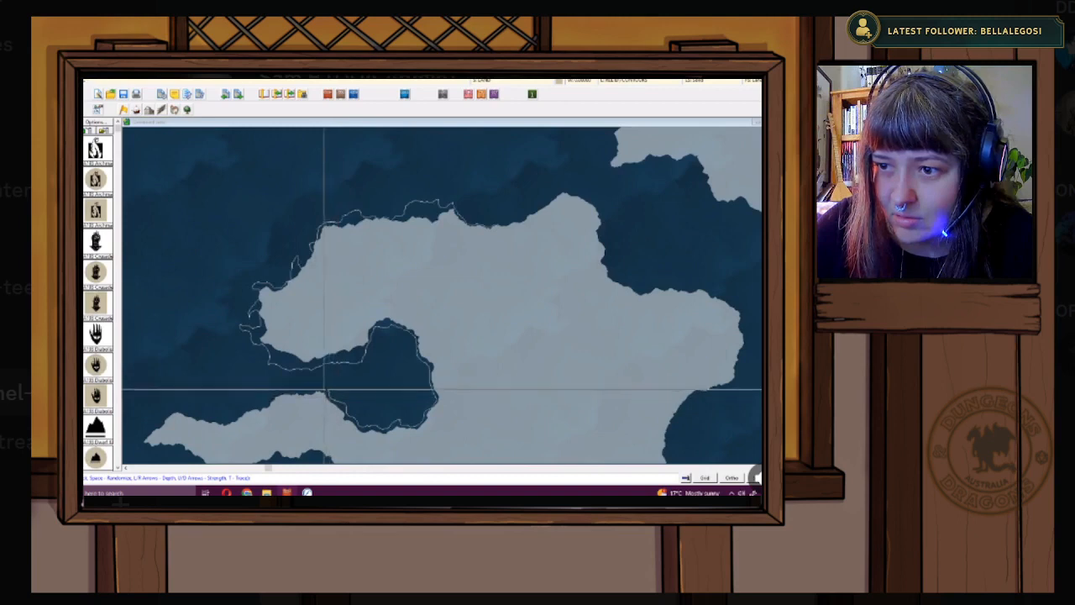
click(315, 390)
drag(317, 389, 417, 278)
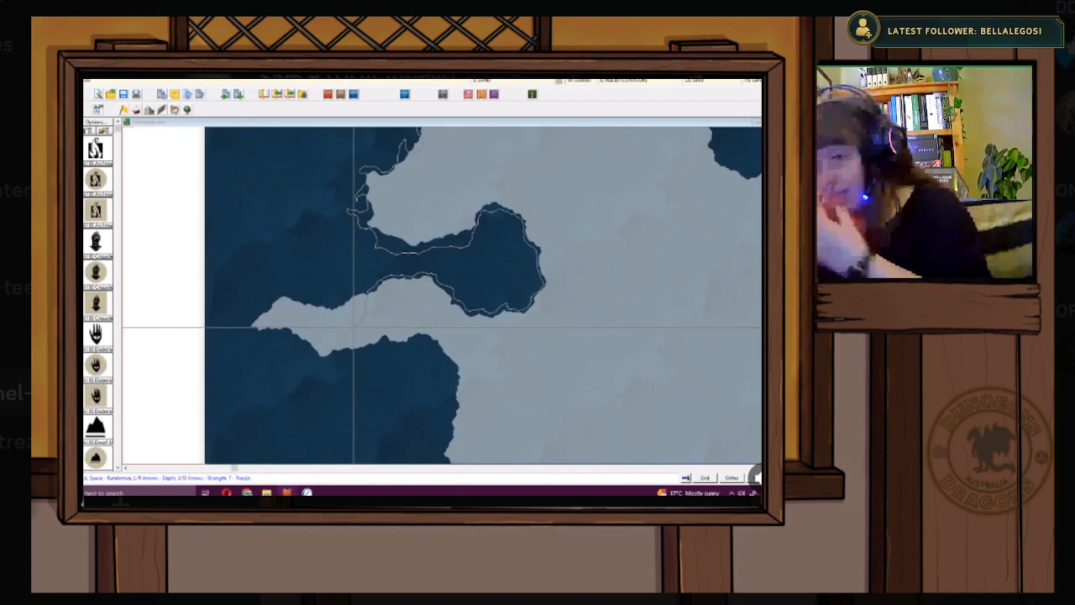
click(388, 412)
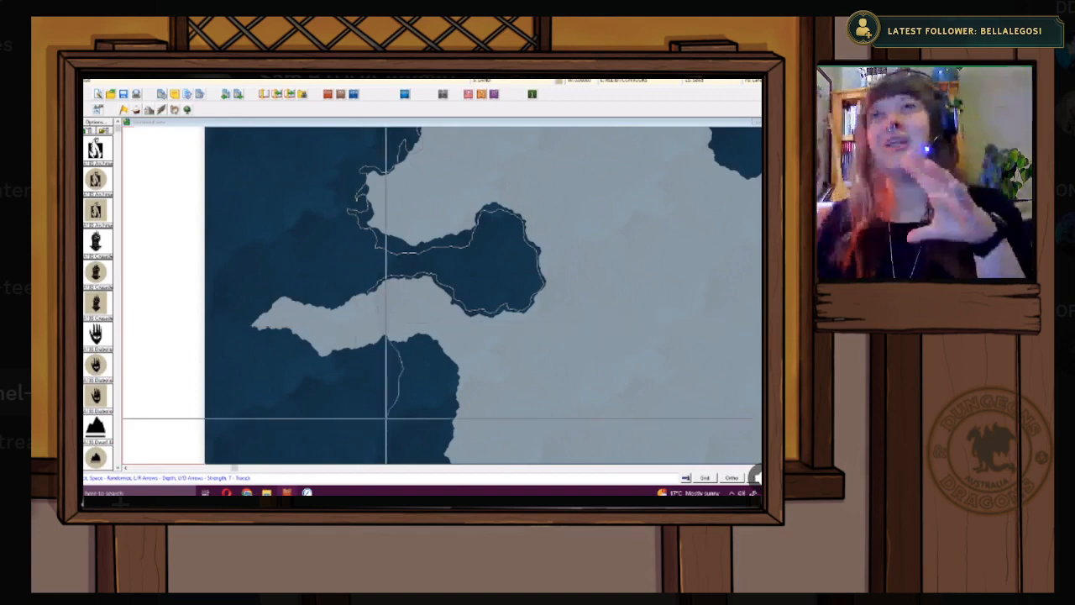
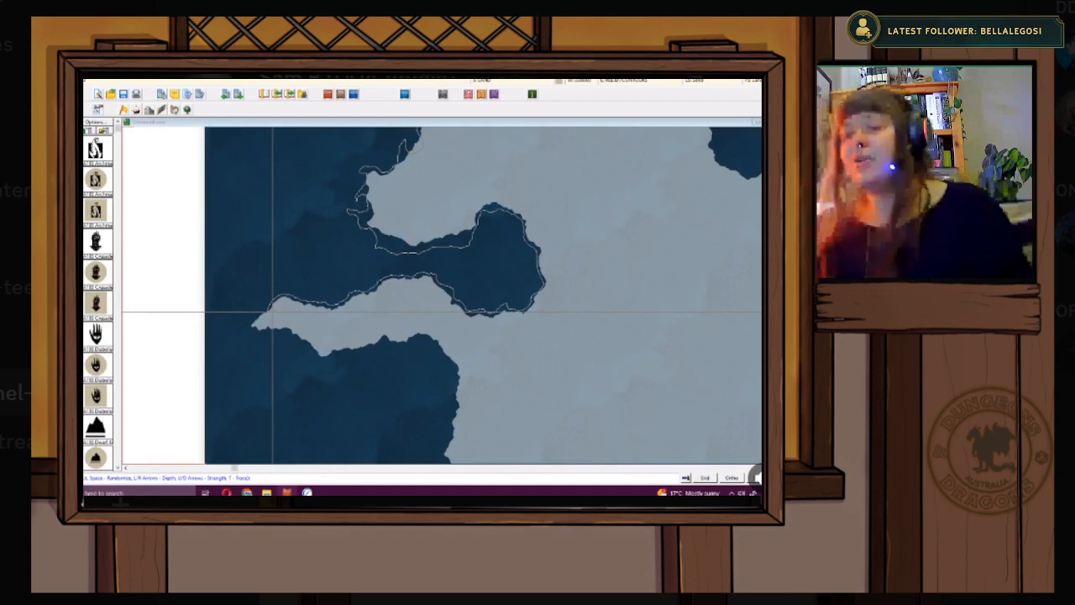
- Trace the continent's west coast southward past the small bay and around the southwestern bulge
scroll(340, 314, down, 3)
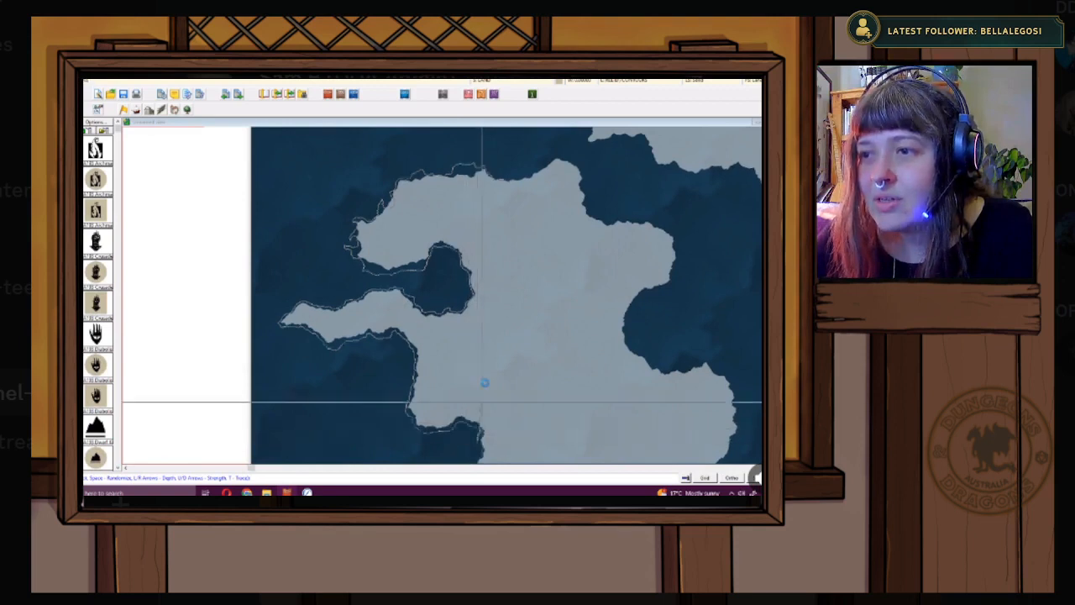
scroll(490, 352, down, 5)
click(490, 325)
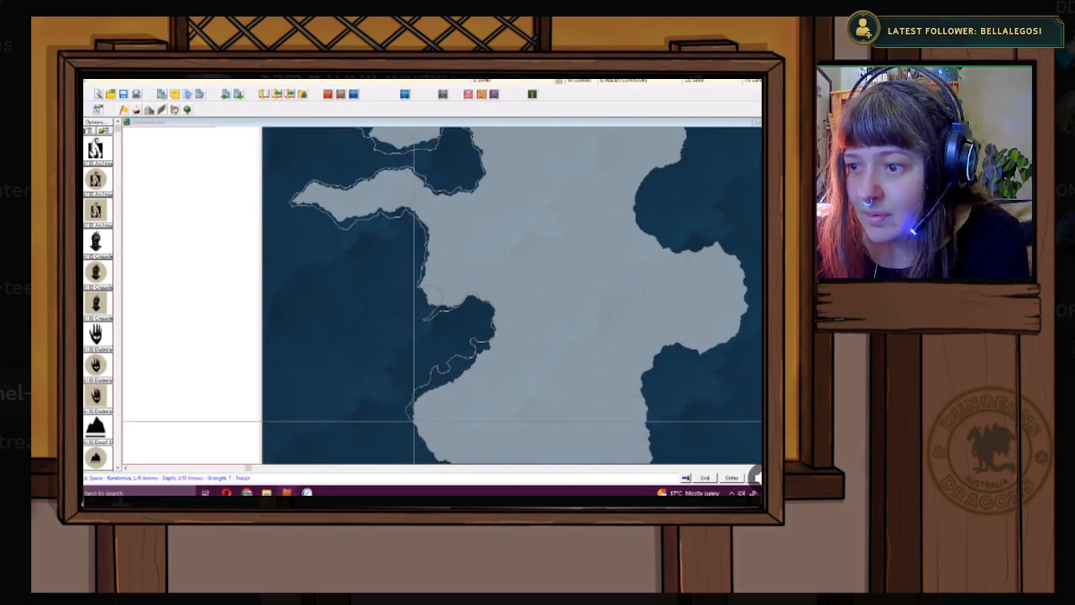
scroll(422, 434, down, 1)
drag(420, 399, 374, 302)
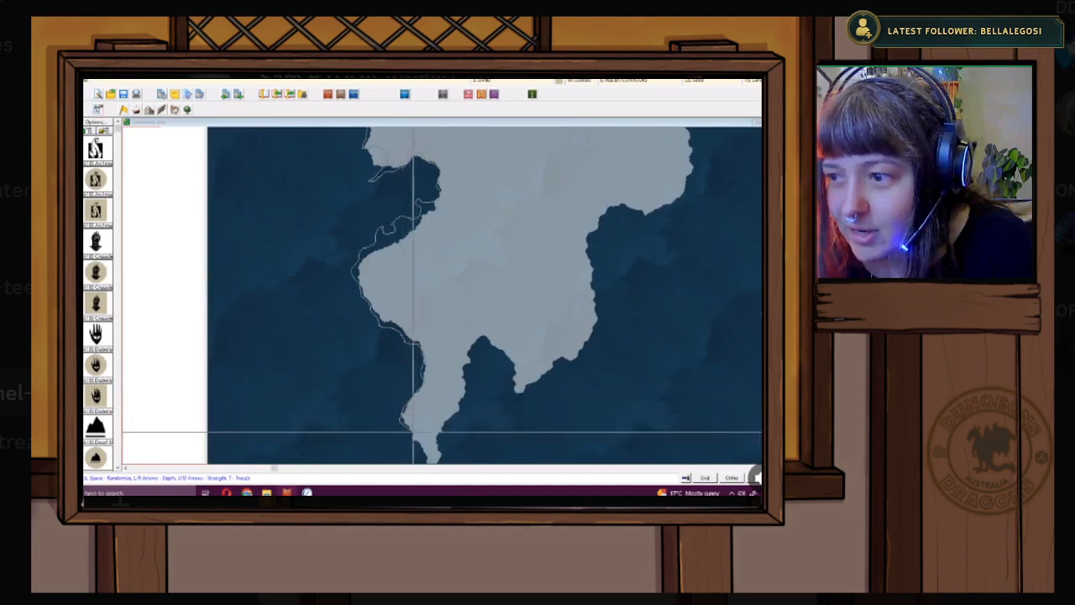
- Trace the southern tip and the east coast back to the northern starting point, and finish the land shape
scroll(412, 432, down, 2)
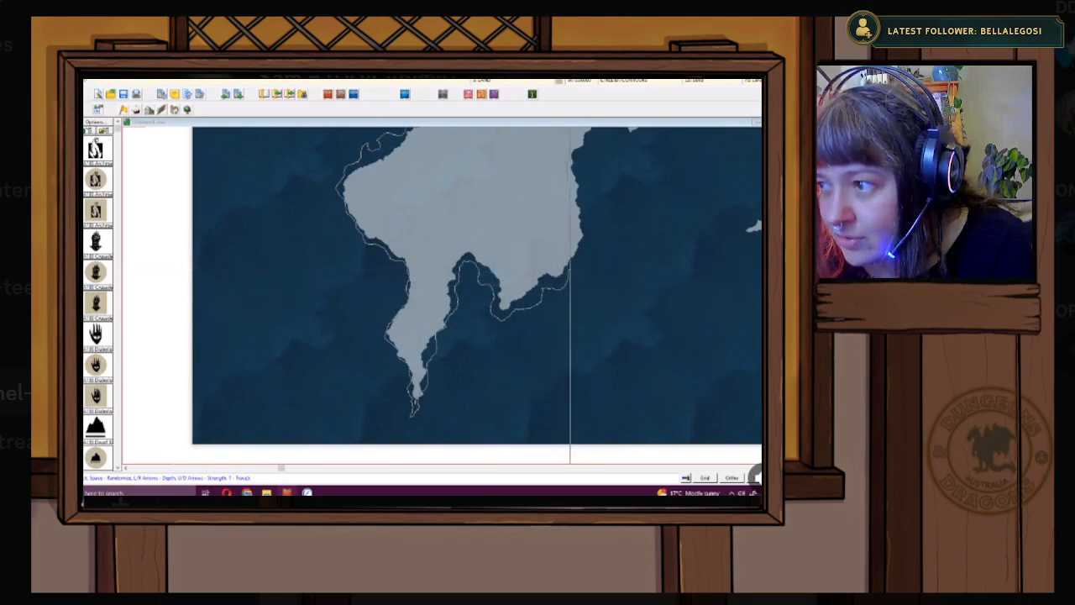
click(588, 233)
scroll(587, 233, up, 5)
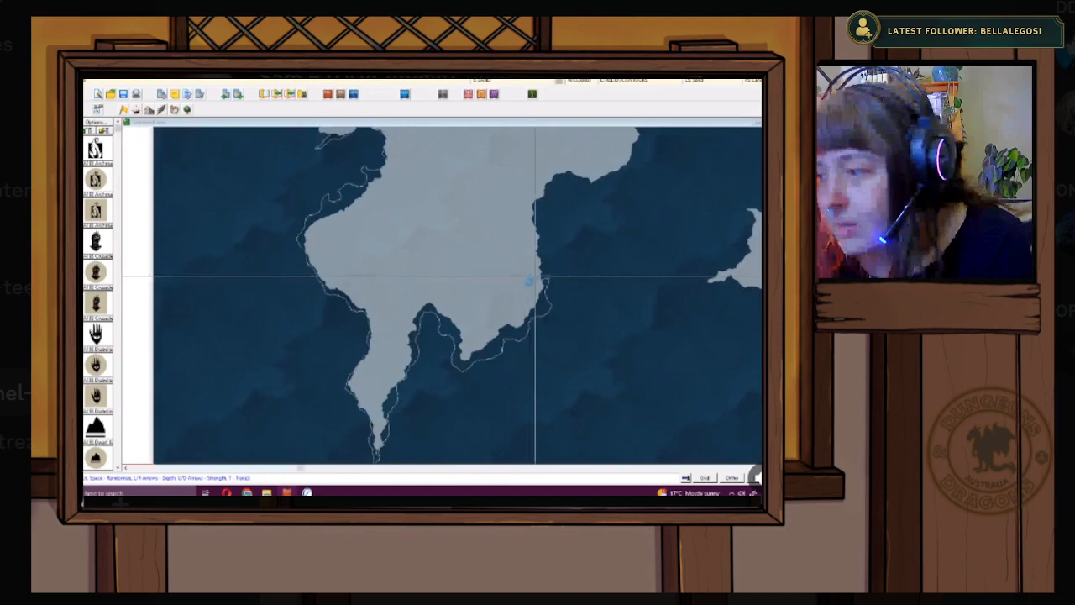
scroll(484, 322, up, 3)
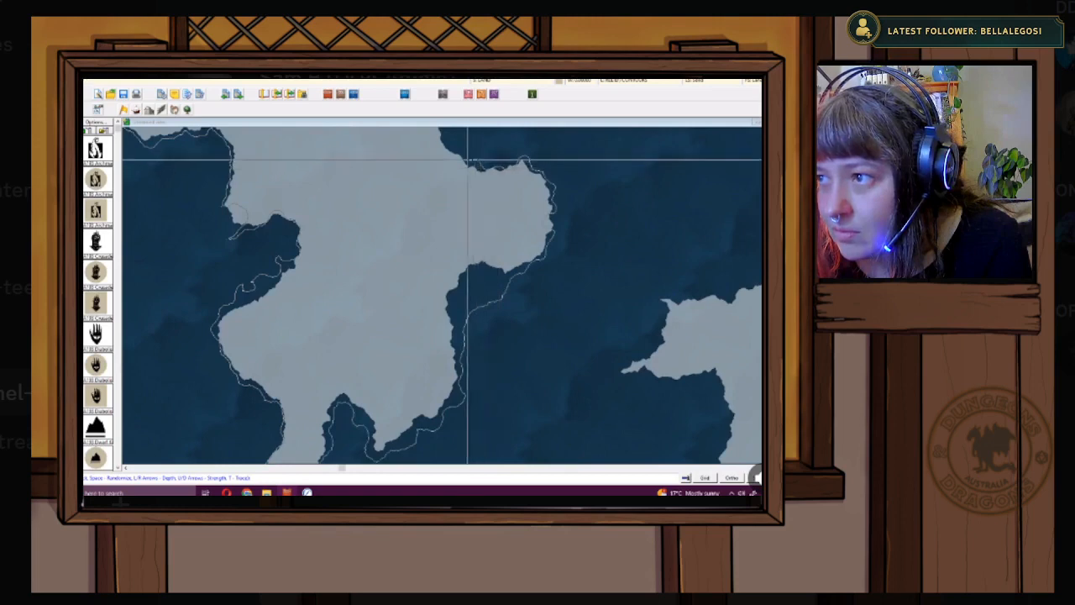
drag(395, 160, 401, 330)
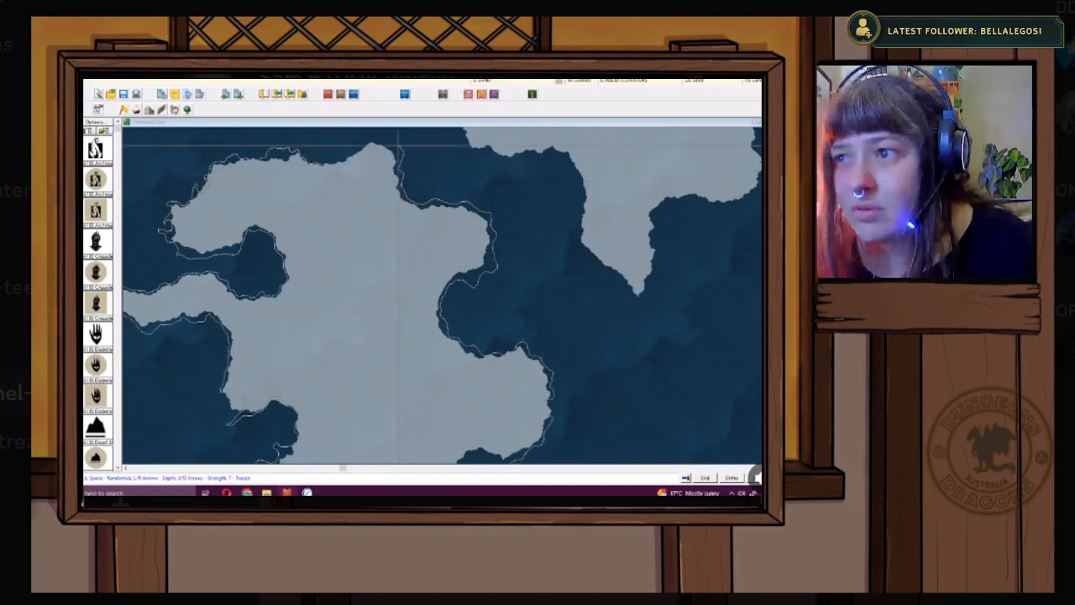
click(329, 162)
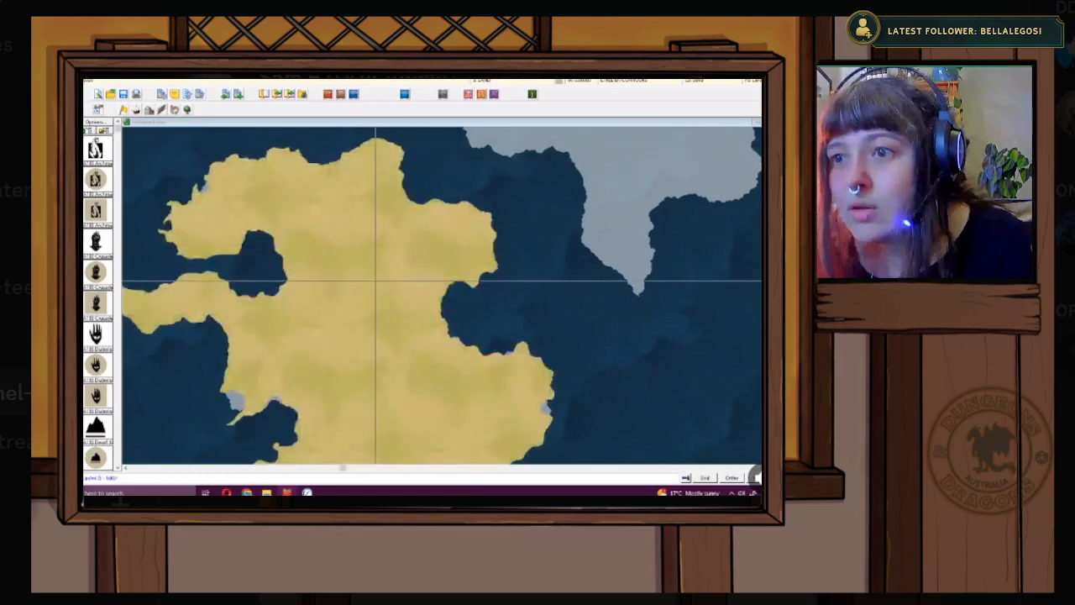
- Hide the SKETCH sheet in the drawing's sheets and effects settings
scroll(394, 306, down, 1)
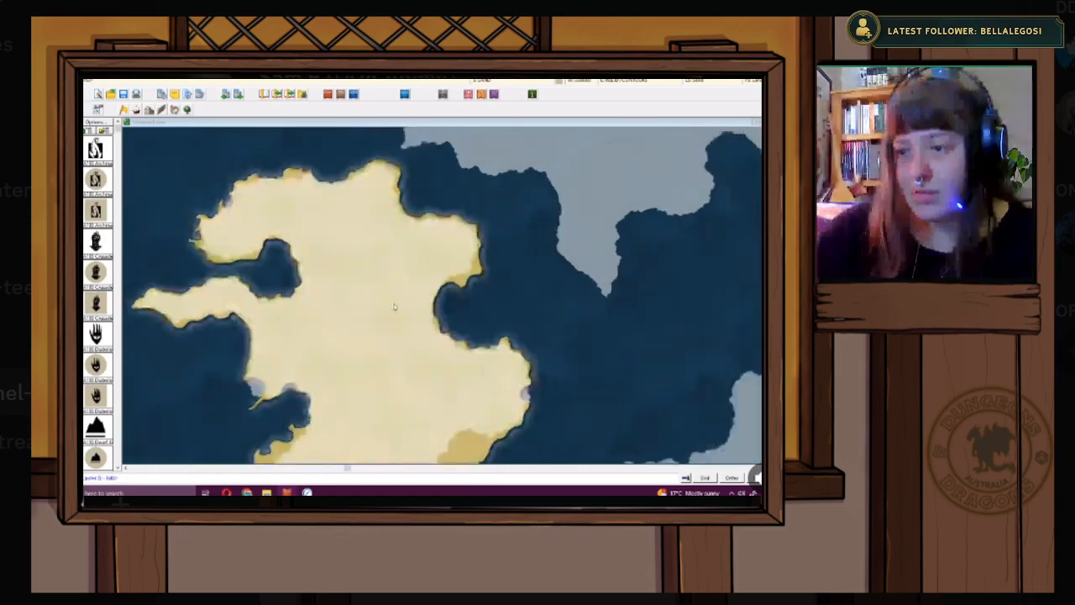
scroll(393, 303, down, 2)
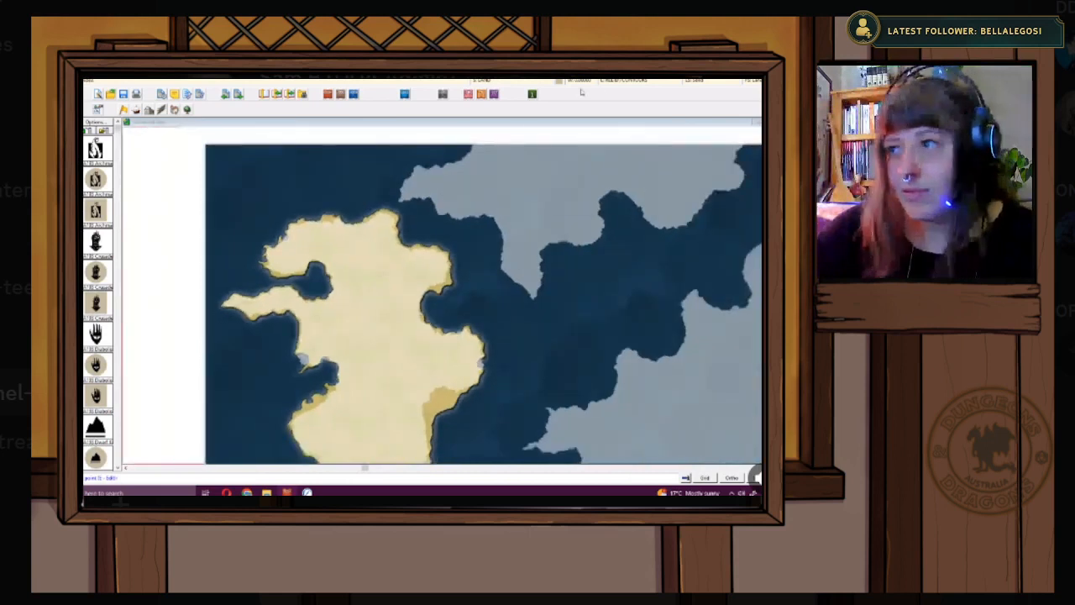
click(488, 82)
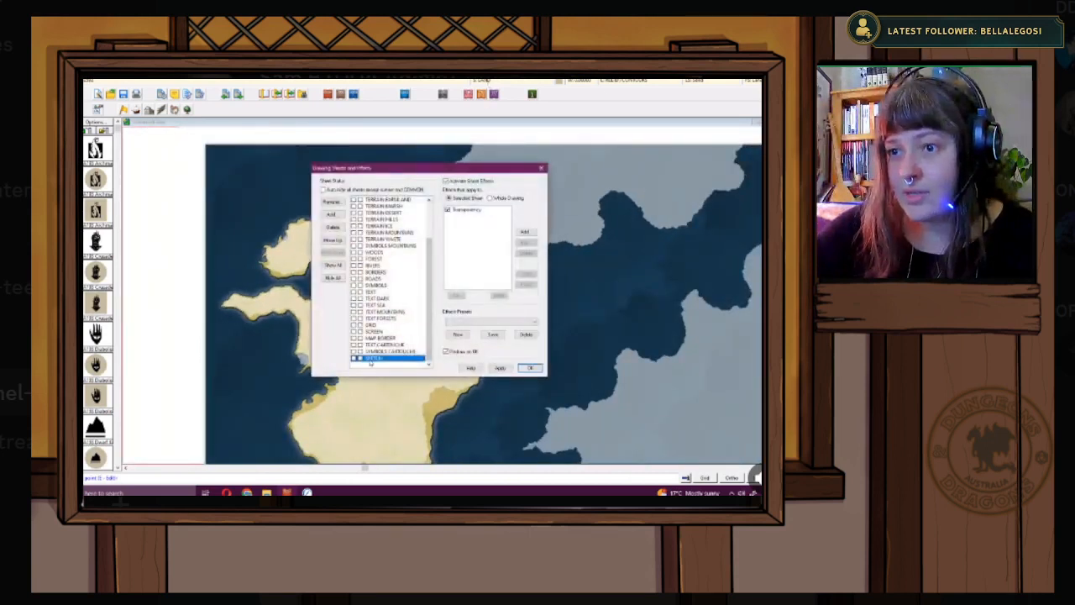
click(501, 369)
click(525, 369)
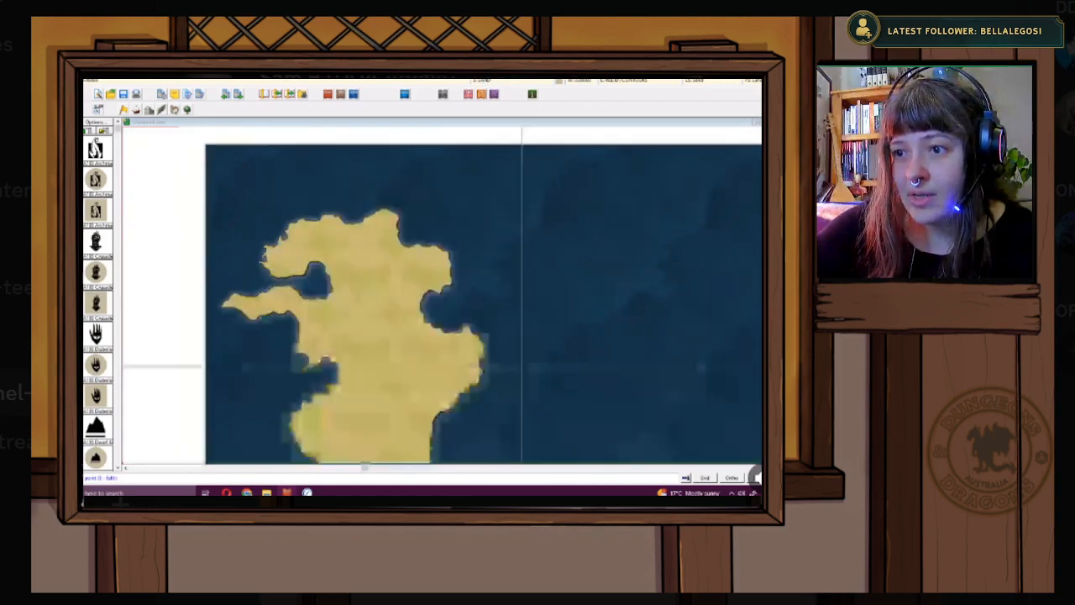
- Examine the finished landmass as a whole and its coastline details up close
scroll(482, 336, down, 1)
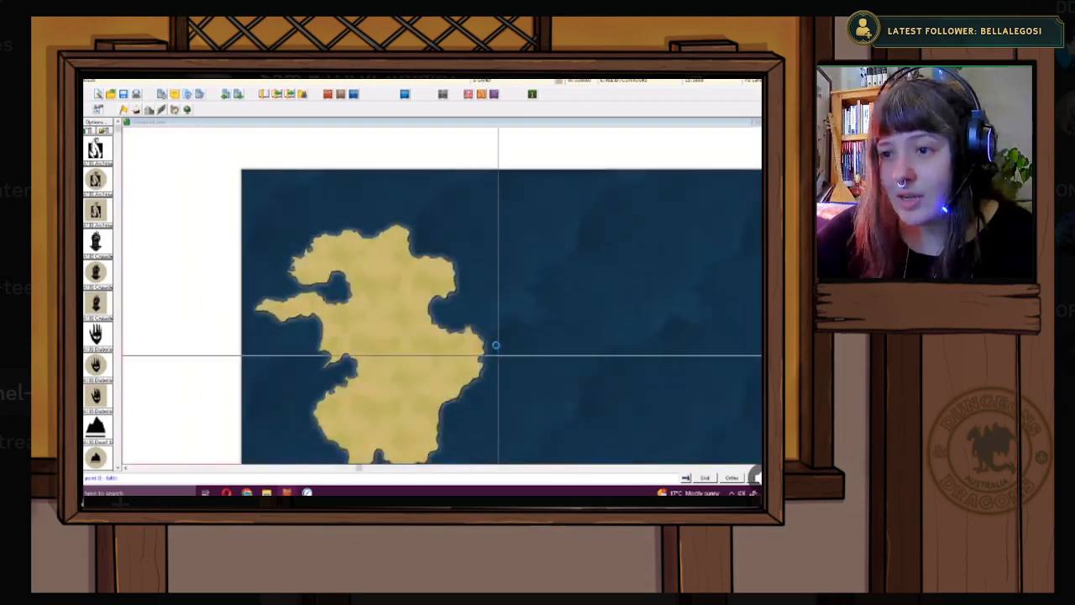
scroll(494, 336, down, 2)
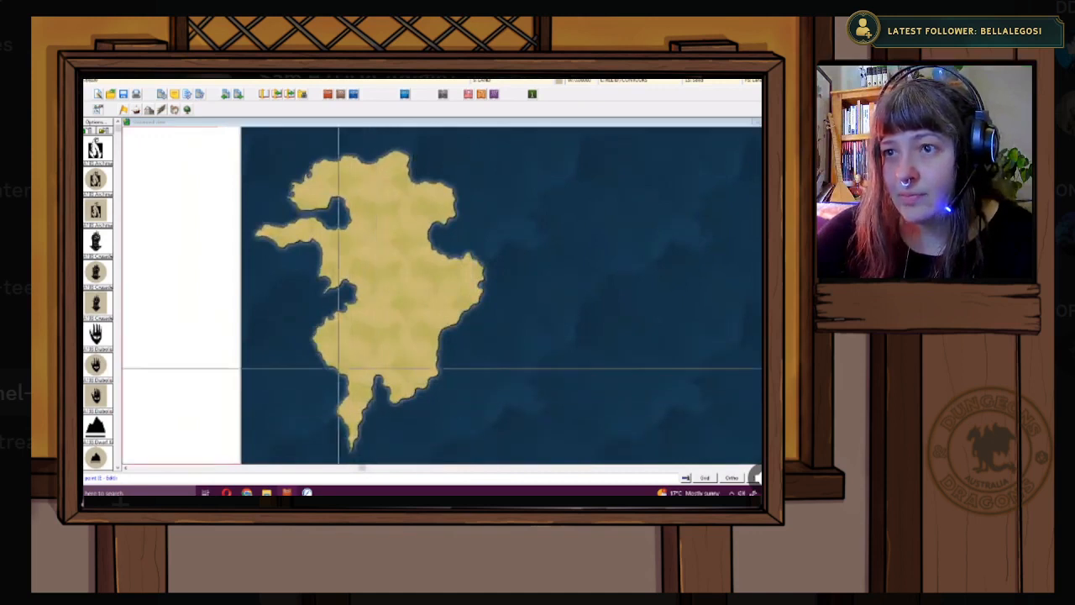
scroll(342, 296, up, 1)
scroll(341, 297, up, 2)
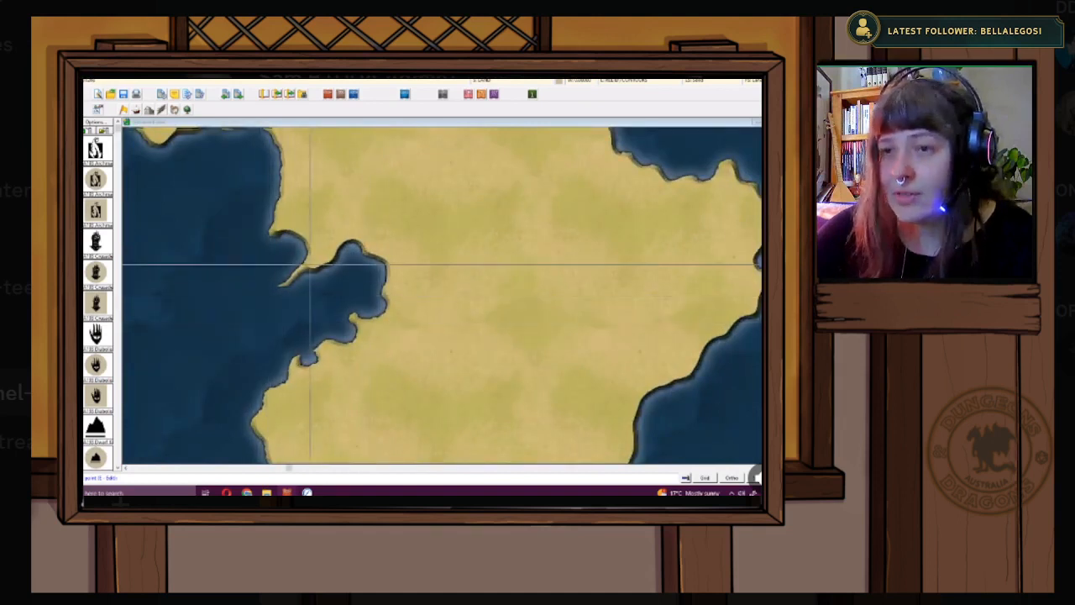
scroll(310, 265, down, 4)
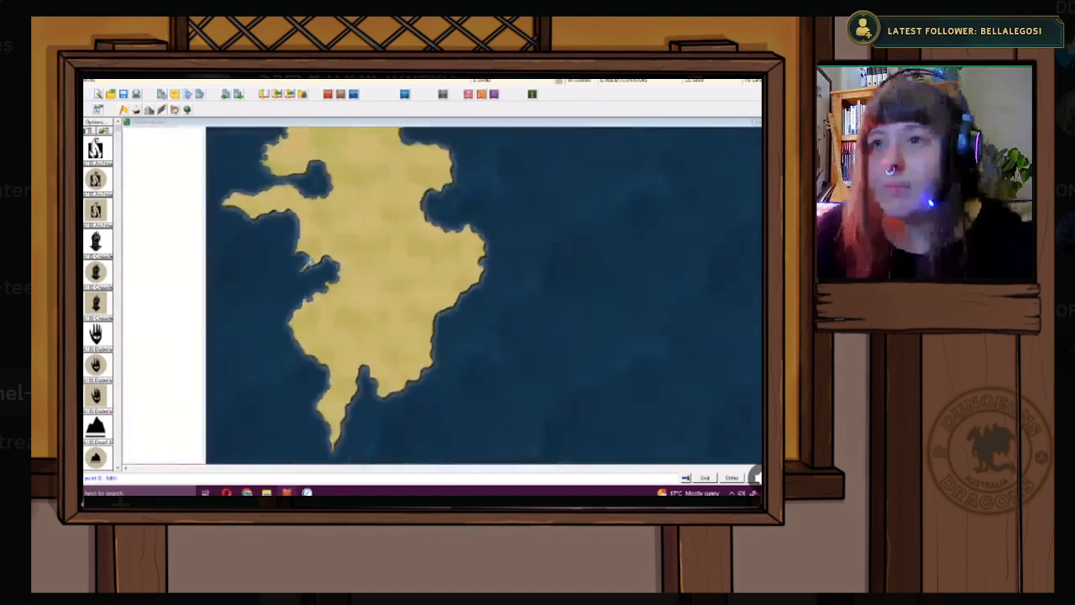
scroll(310, 266, down, 2)
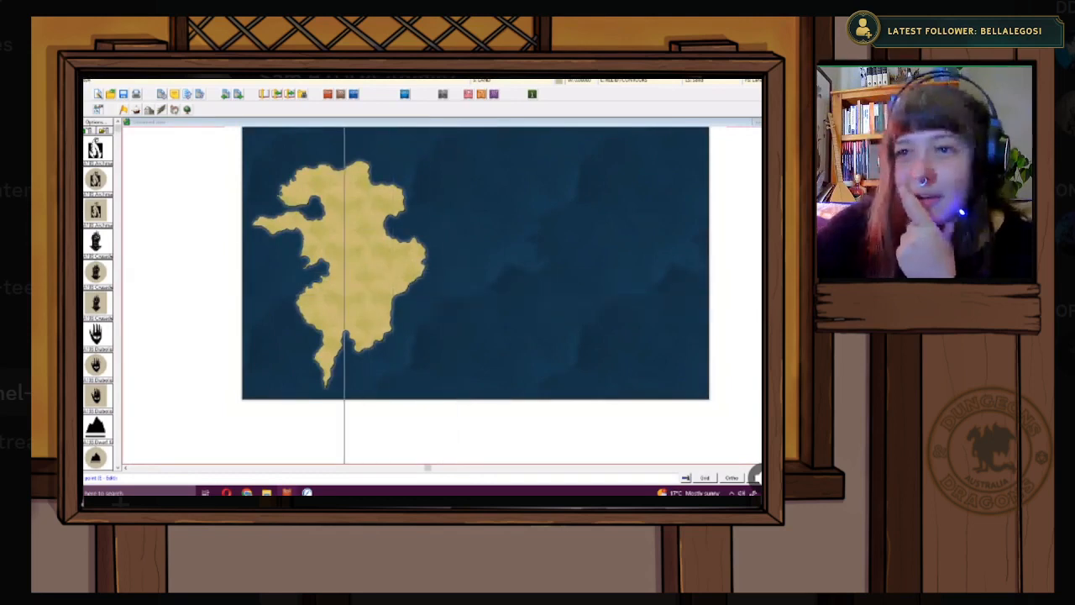
scroll(345, 220, up, 4)
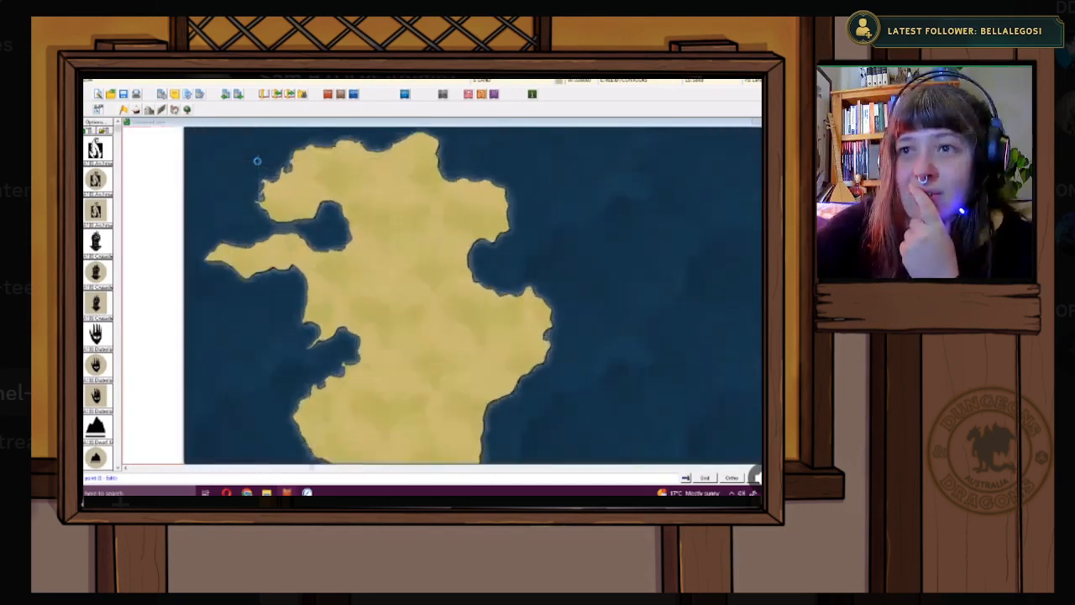
scroll(257, 160, up, 3)
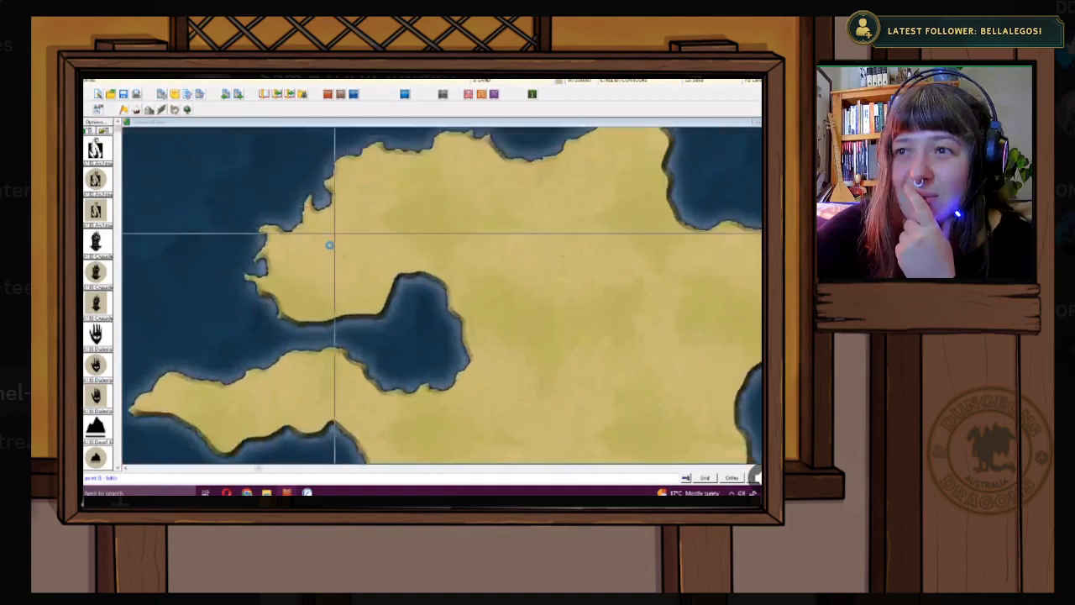
- Examine the northwestern peninsula and its inlet up close, ending with the whole continent in view
scroll(408, 225, up, 2)
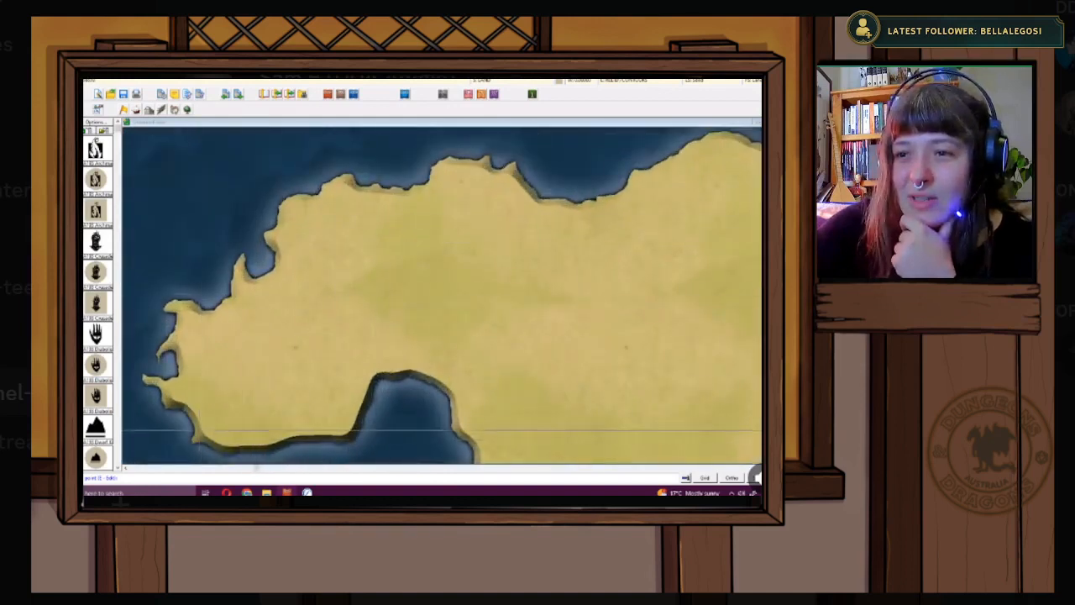
scroll(307, 297, up, 2)
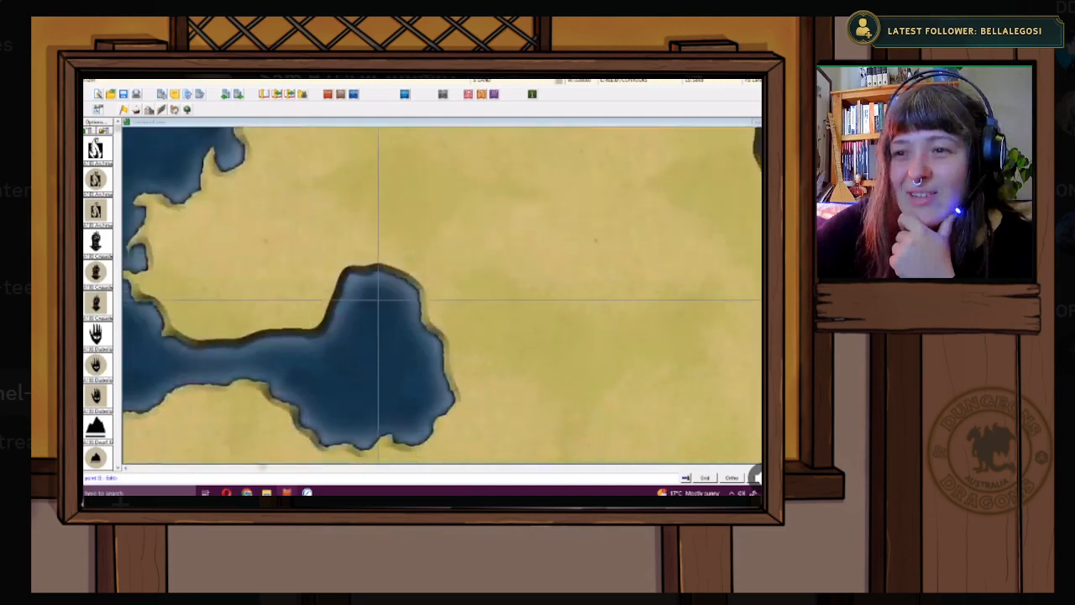
scroll(379, 299, down, 2)
scroll(378, 299, down, 5)
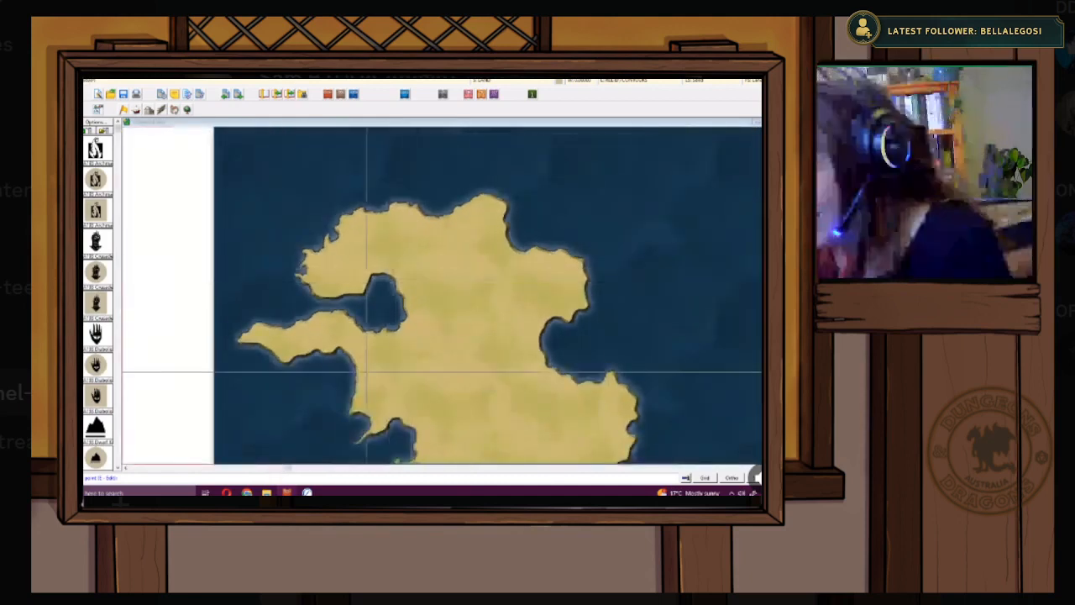
scroll(509, 318, down, 4)
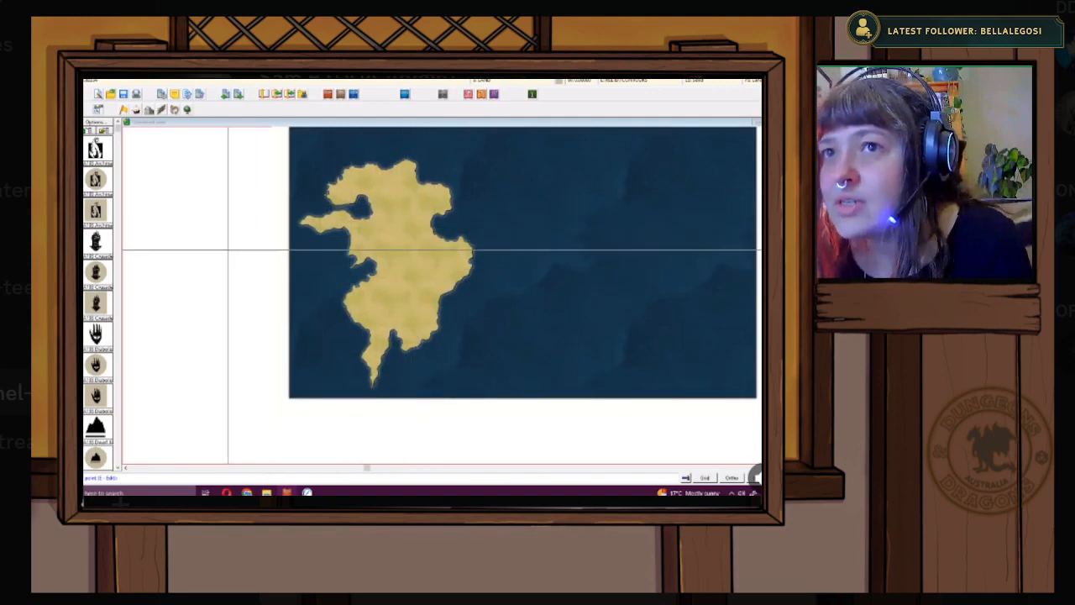
- Look at the Color Key effect settings of the LAND sheet and close the sheets and effects settings
click(487, 92)
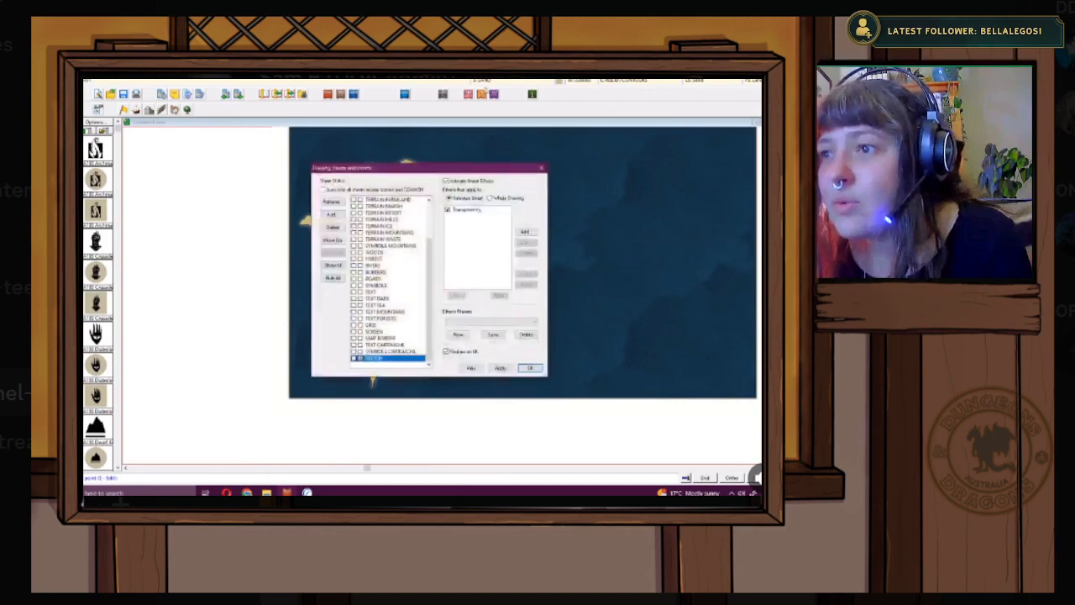
scroll(391, 259, up, 3)
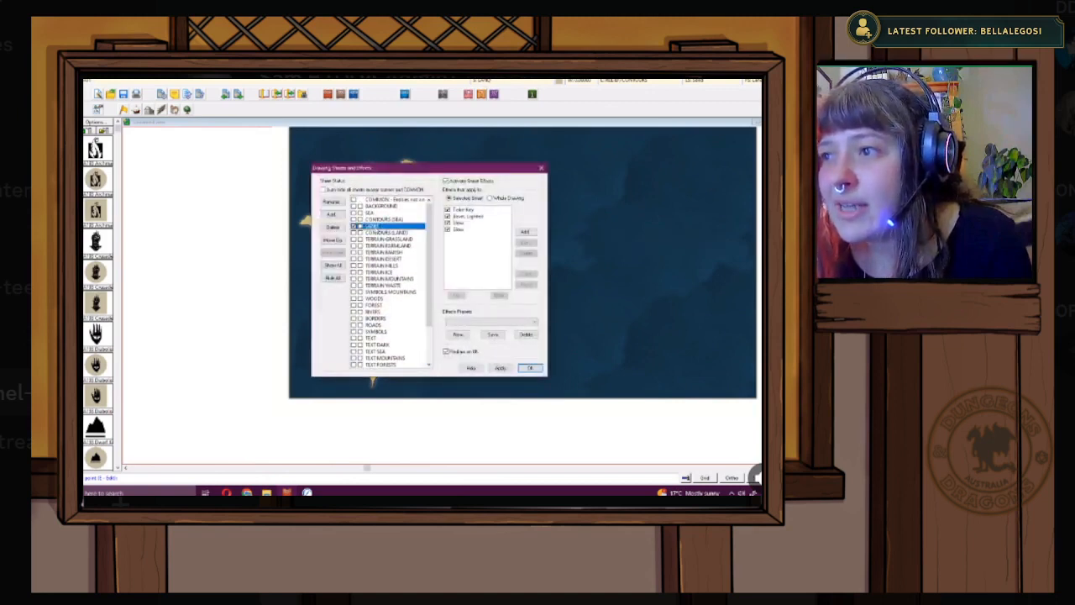
drag(428, 170, 565, 165)
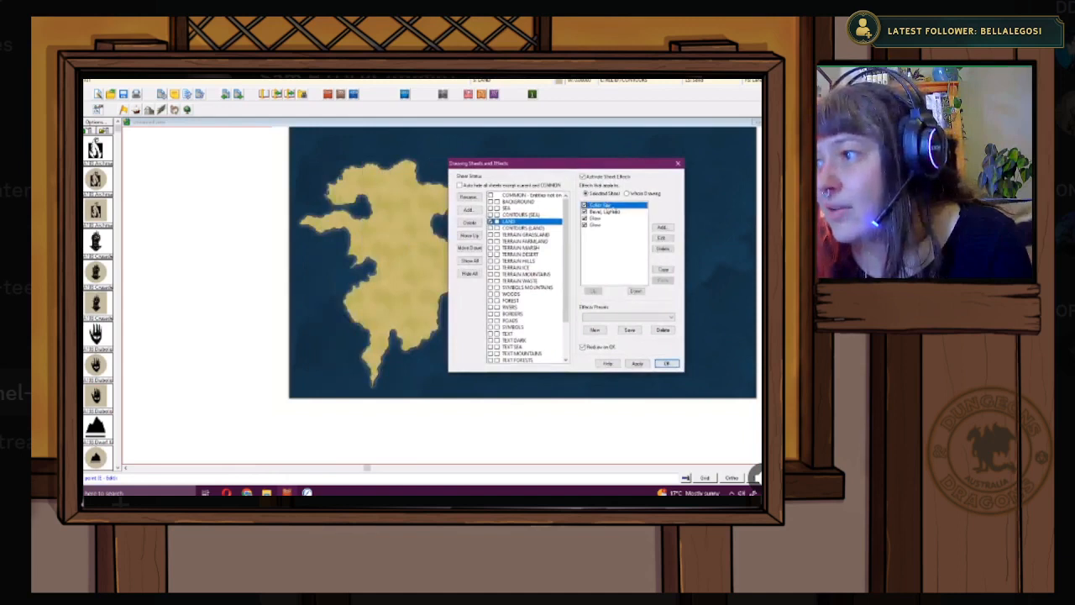
click(660, 238)
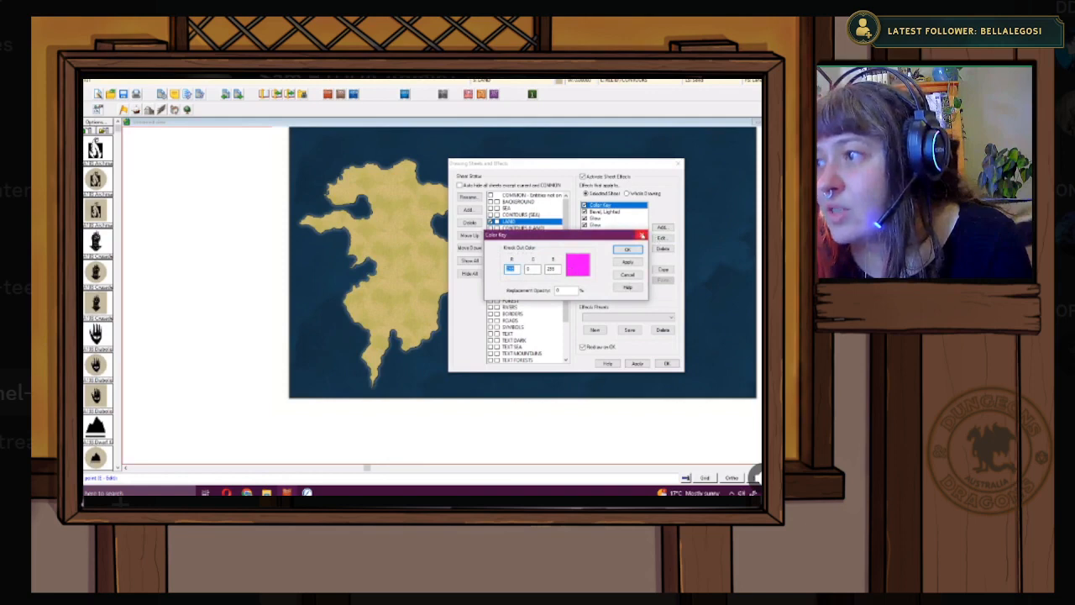
click(643, 235)
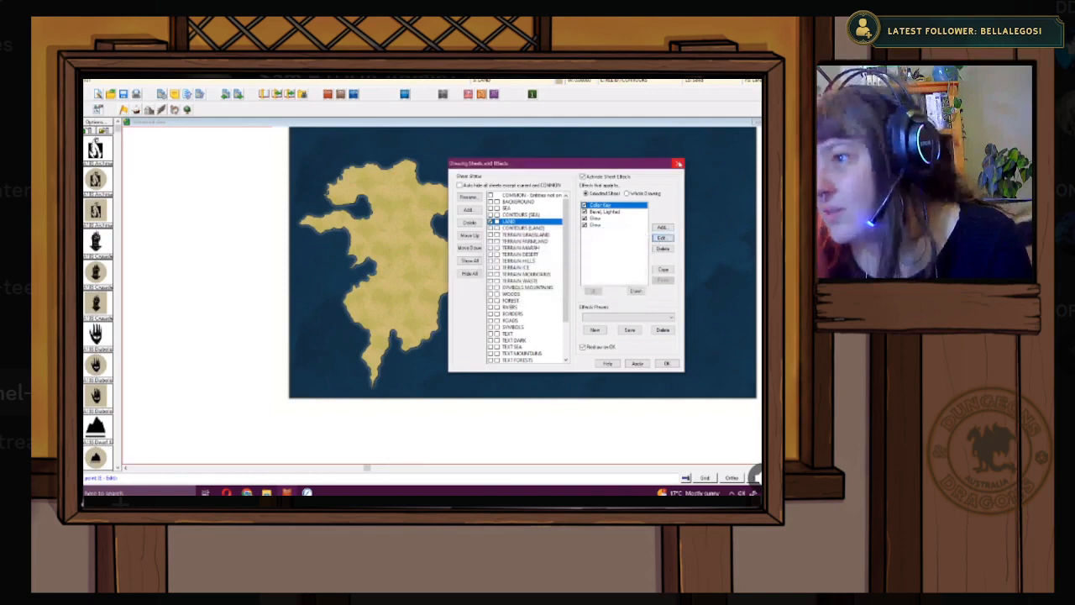
key(Return)
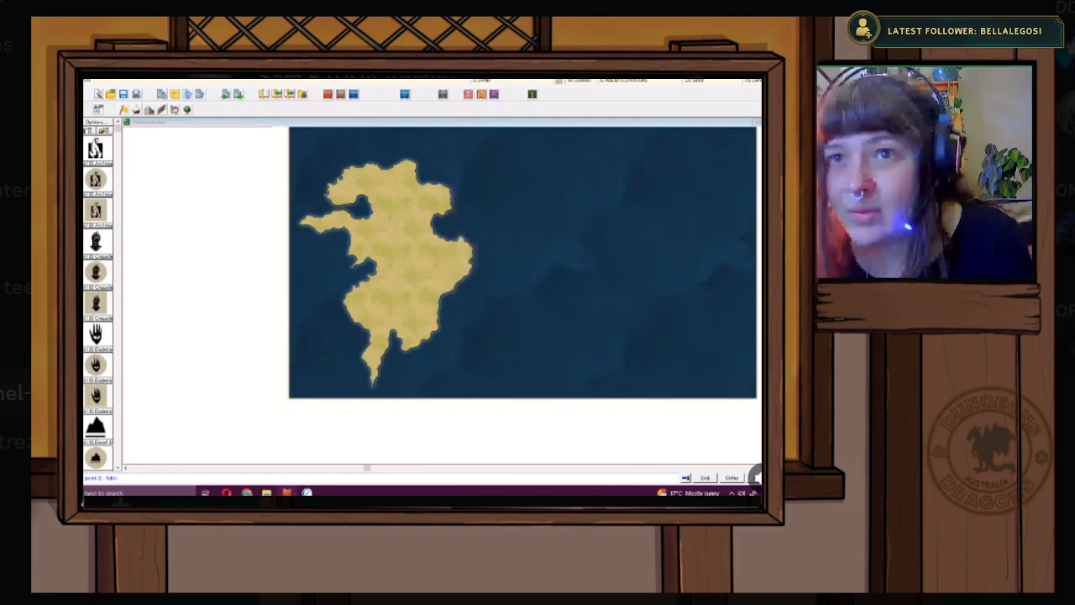
scroll(488, 309, down, 3)
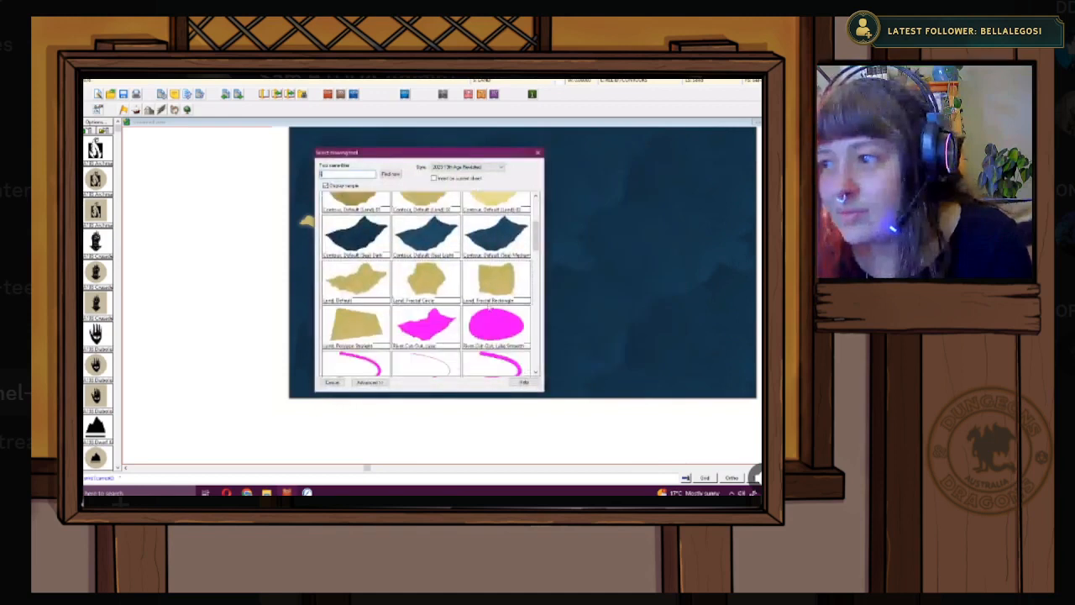
double_click(500, 279)
mouse_move(425, 254)
mouse_down()
mouse_move(398, 223)
mouse_move(384, 230)
mouse_move(389, 266)
mouse_move(427, 274)
mouse_move(433, 260)
mouse_up()
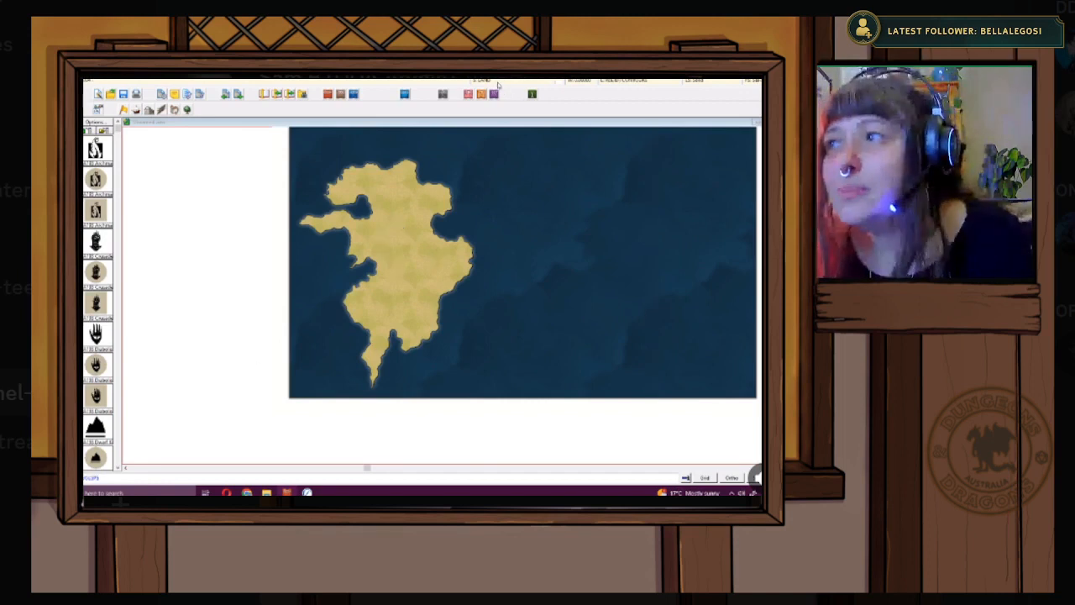
- Edit the LAND sheet's Bevel, Lighted effect and apply a bevel size of 1
click(495, 93)
drag(481, 171, 662, 171)
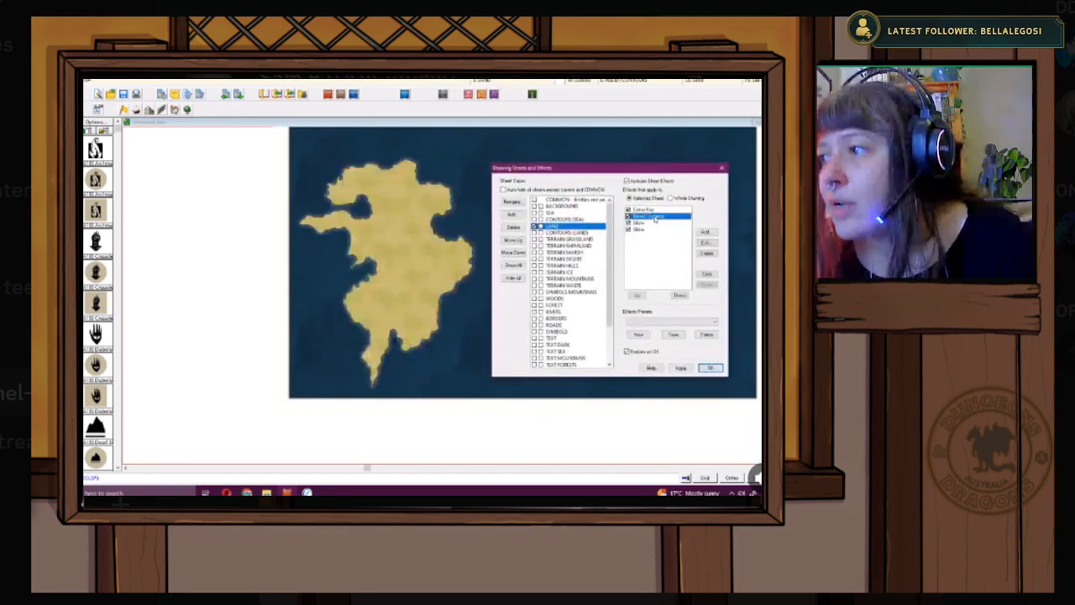
click(705, 243)
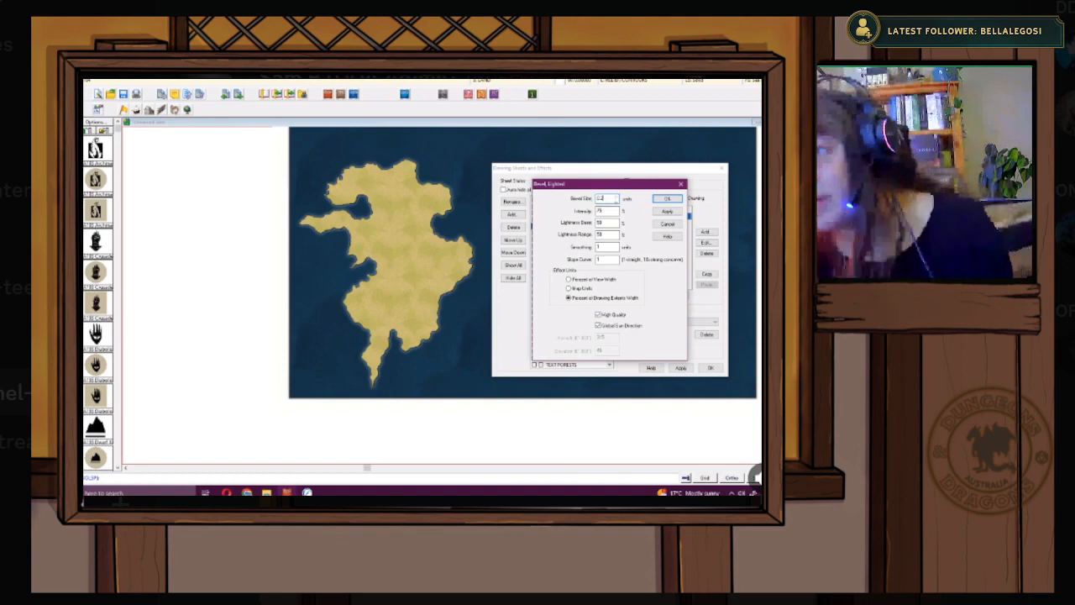
drag(618, 198, 541, 194)
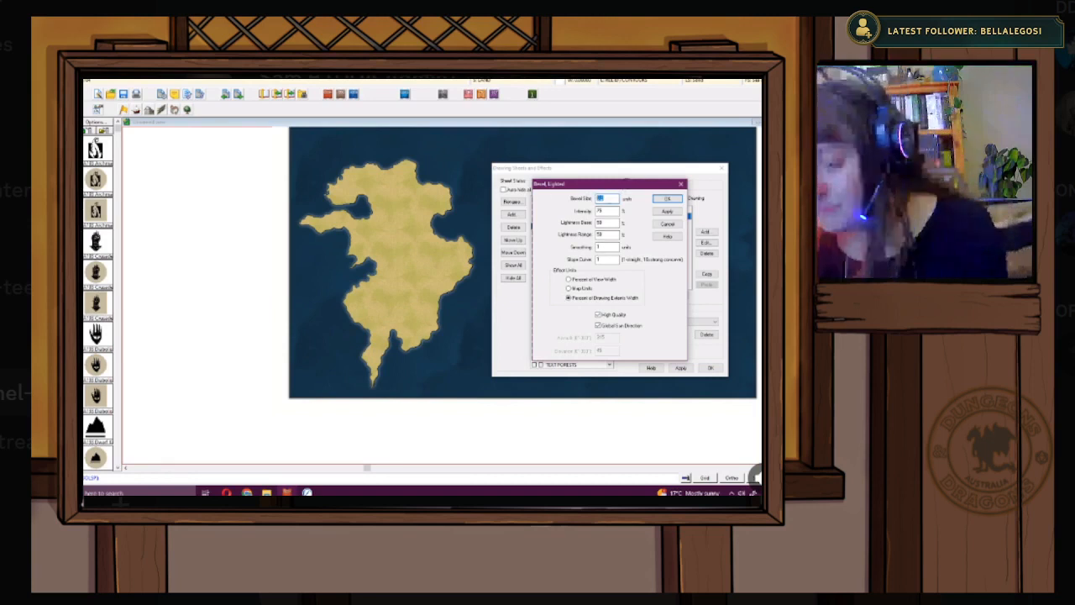
key(BackSpace)
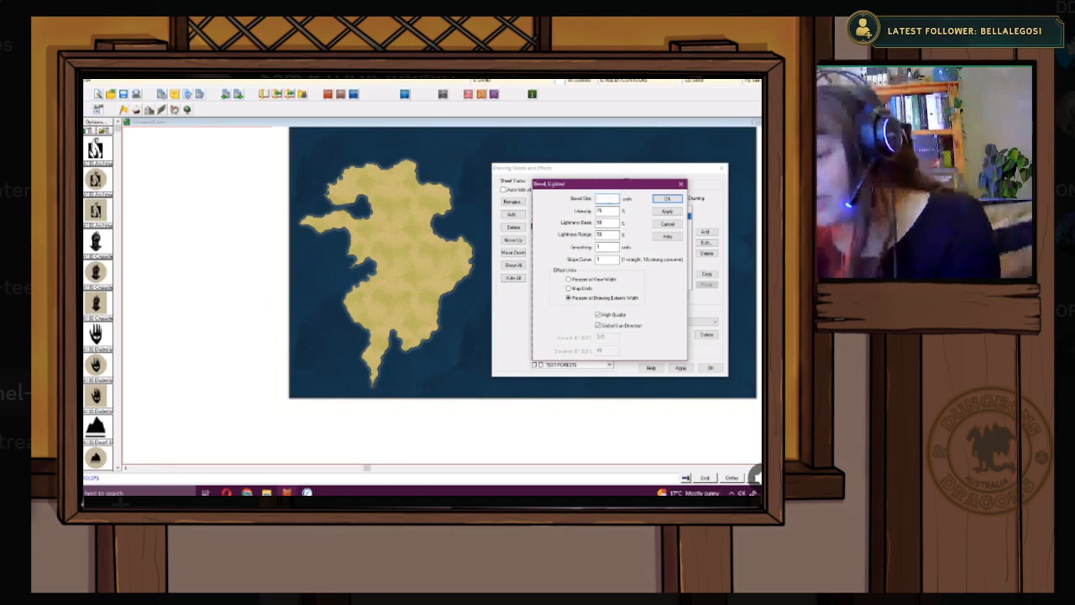
text(1)
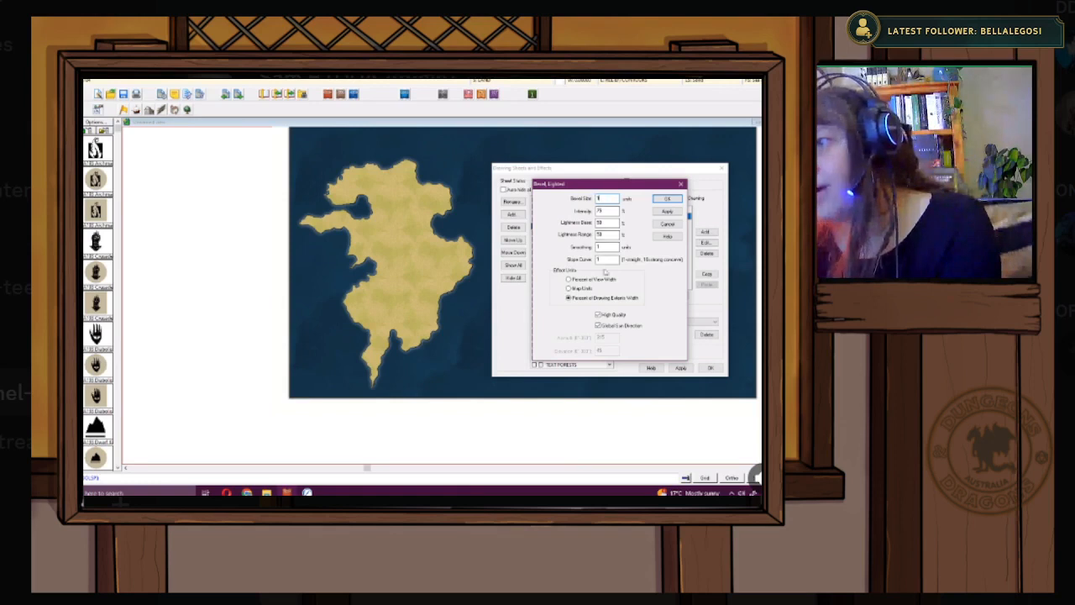
click(670, 211)
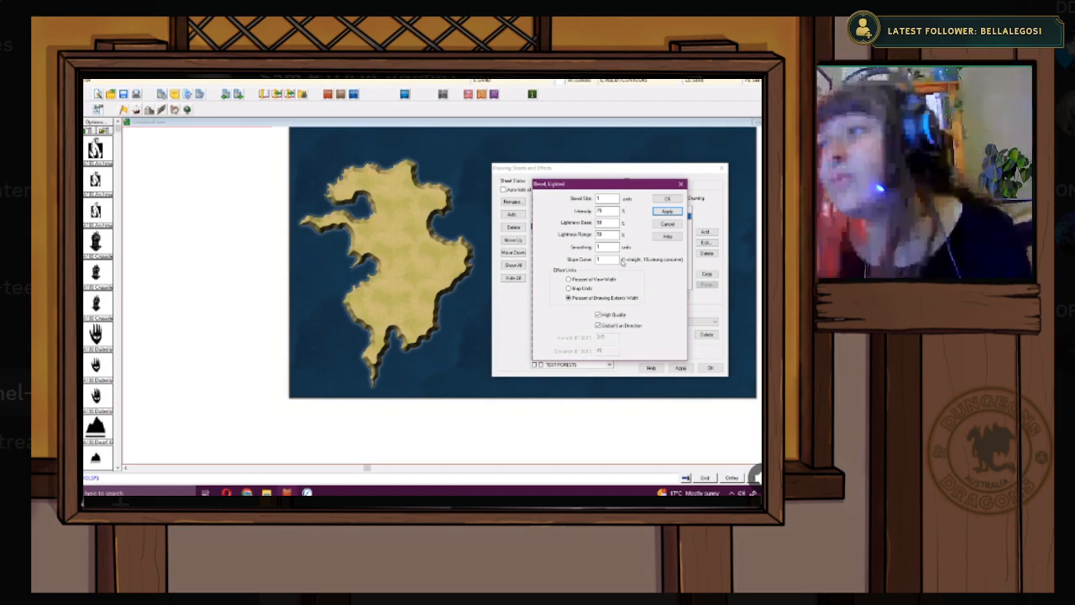
- Apply a bevel size of 0.2 to the land for comparison, followed by 0.5
drag(611, 198, 592, 201)
text(0.2)
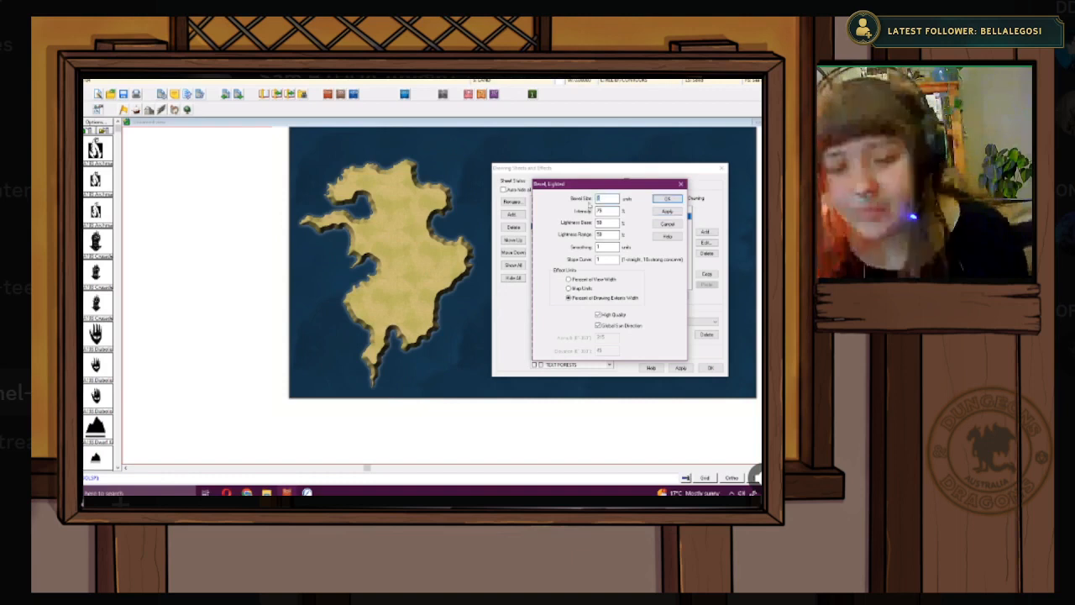
click(666, 210)
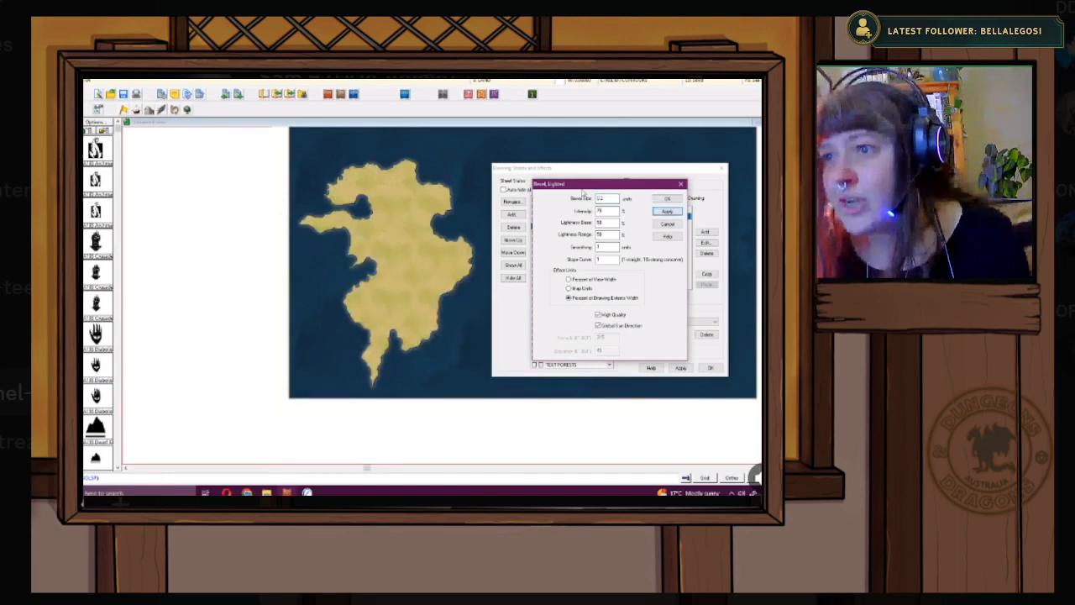
click(620, 199)
key(BackSpace)
text(5)
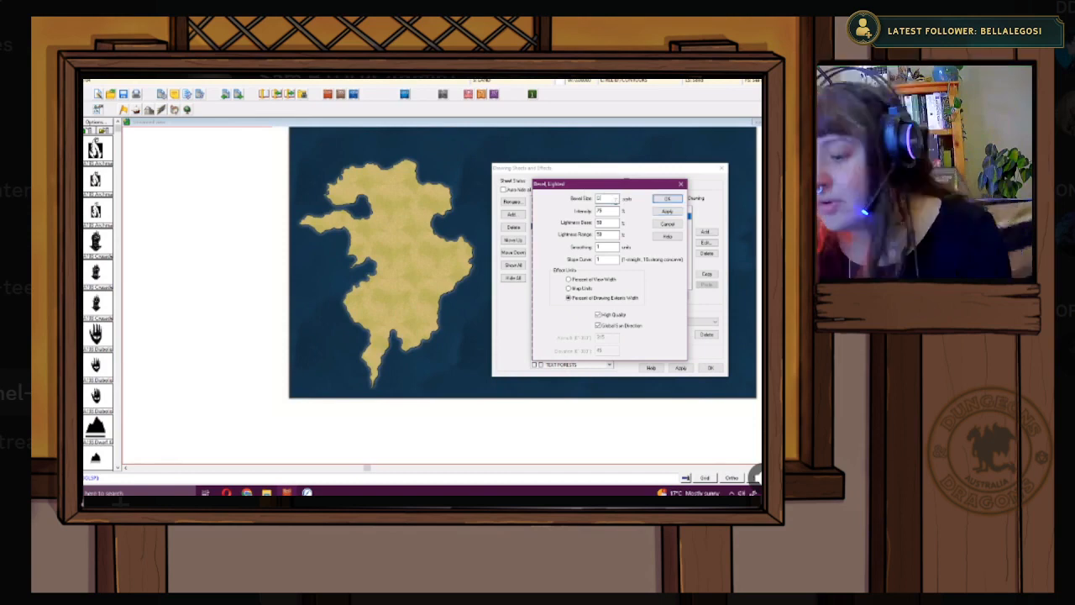
click(665, 212)
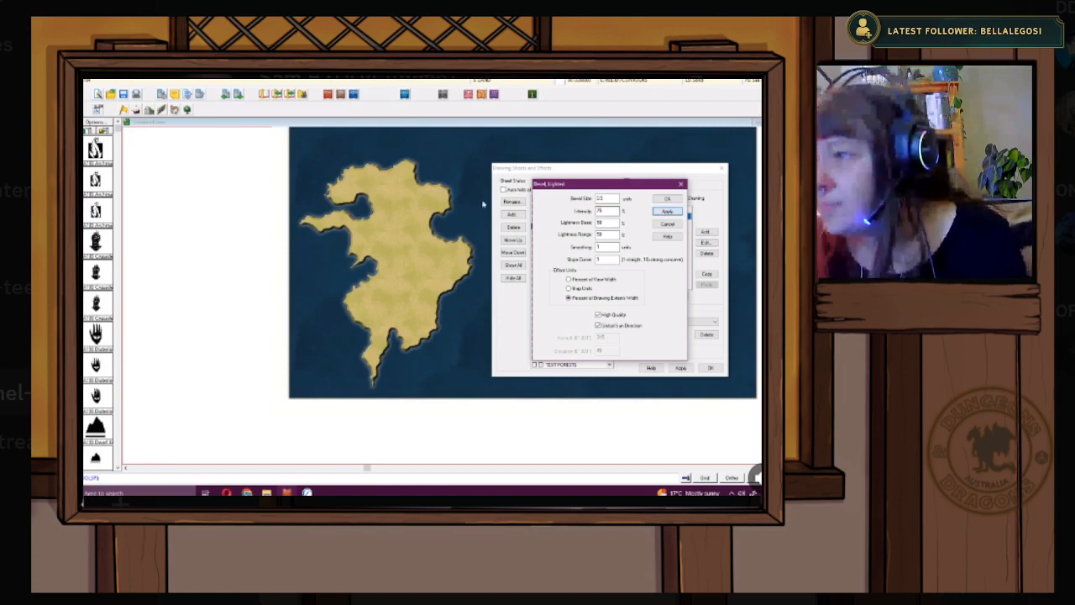
- Switch the bevel's effect units to Map Units and apply a bevel size of 10
click(569, 288)
click(667, 212)
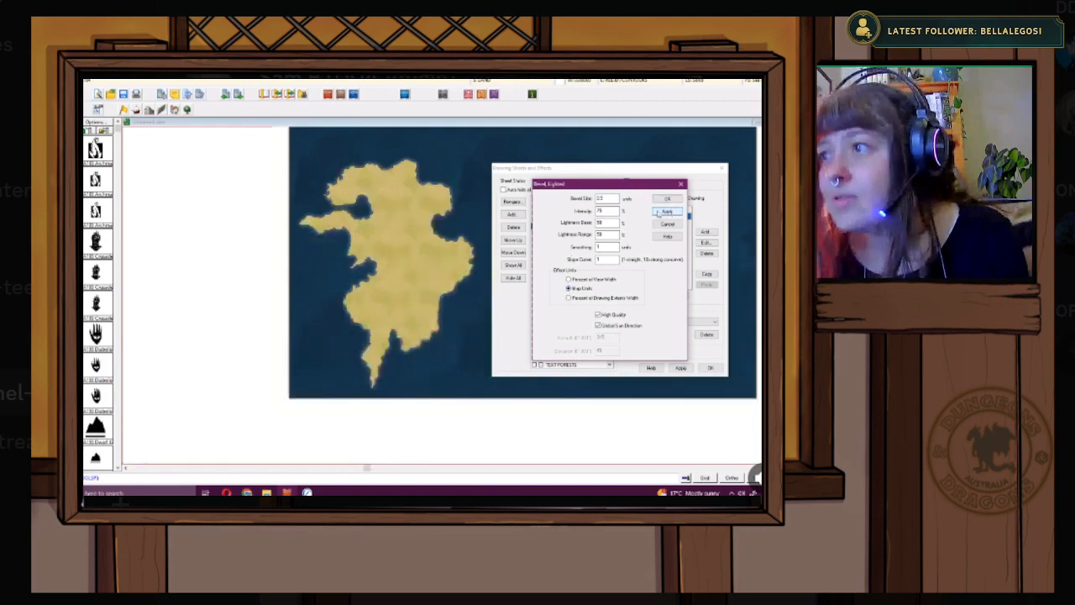
double_click(608, 198)
text(10)
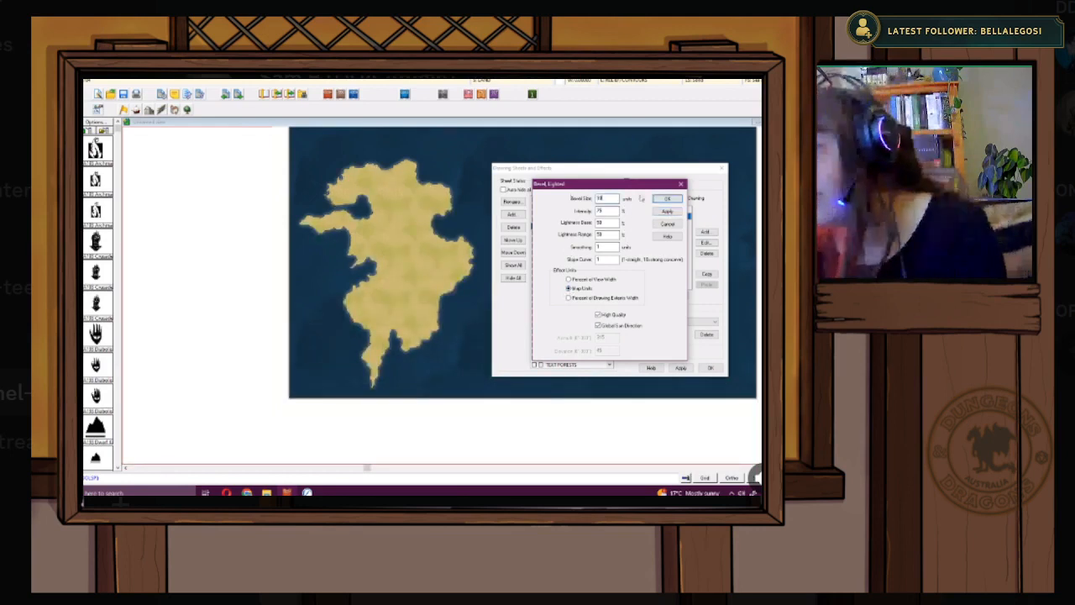
click(667, 211)
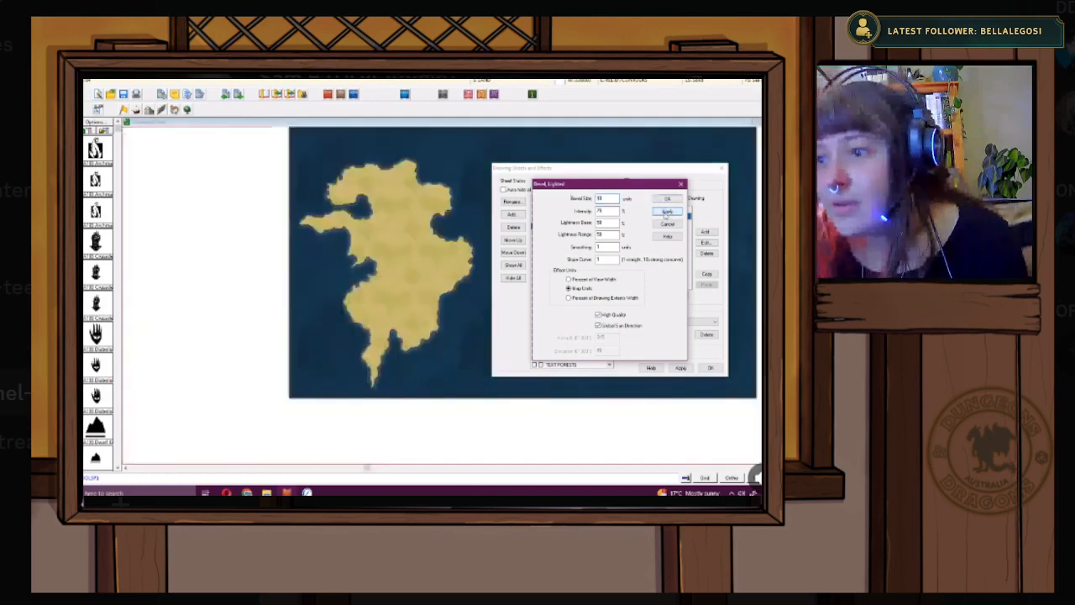
- Set the bevel's effect units to Percent of Drawing Extents Width with a bevel size of 0.2, apply it and close the effect settings
click(606, 199)
click(578, 300)
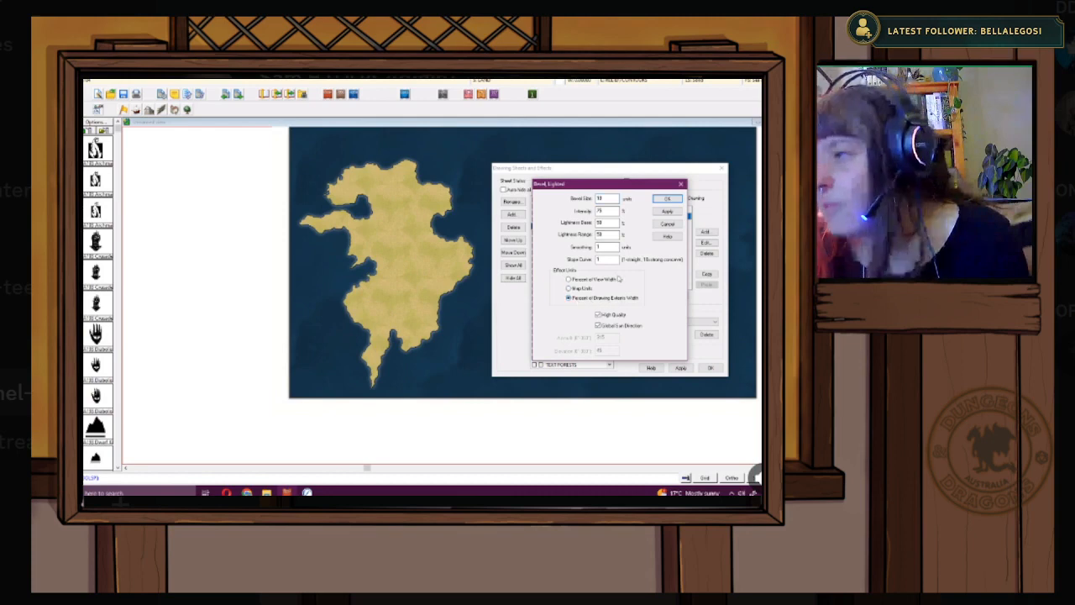
drag(609, 201, 545, 197)
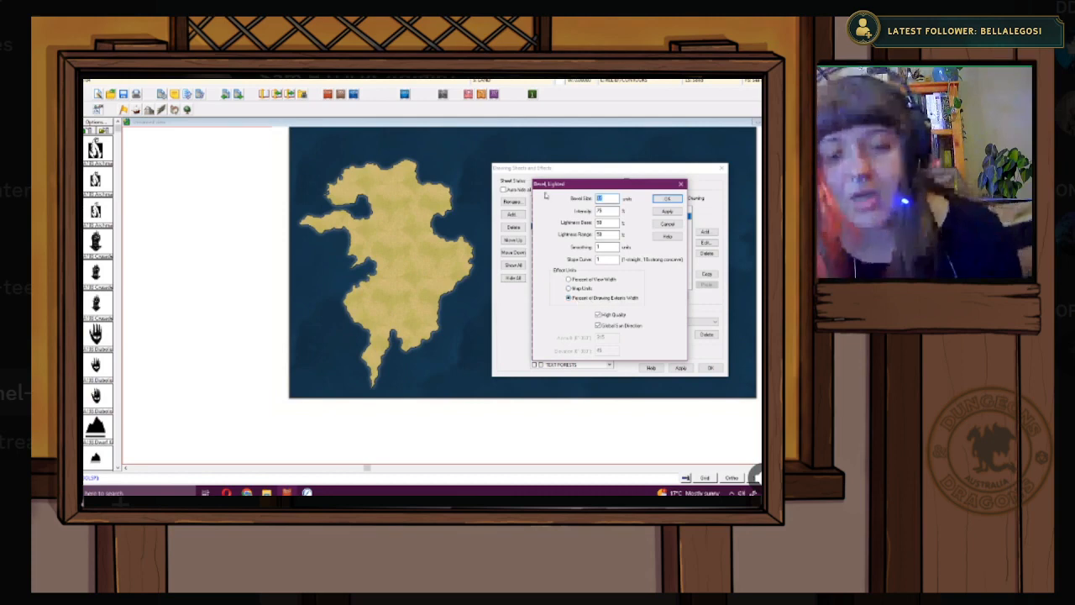
text(0.2)
key(alt+a)
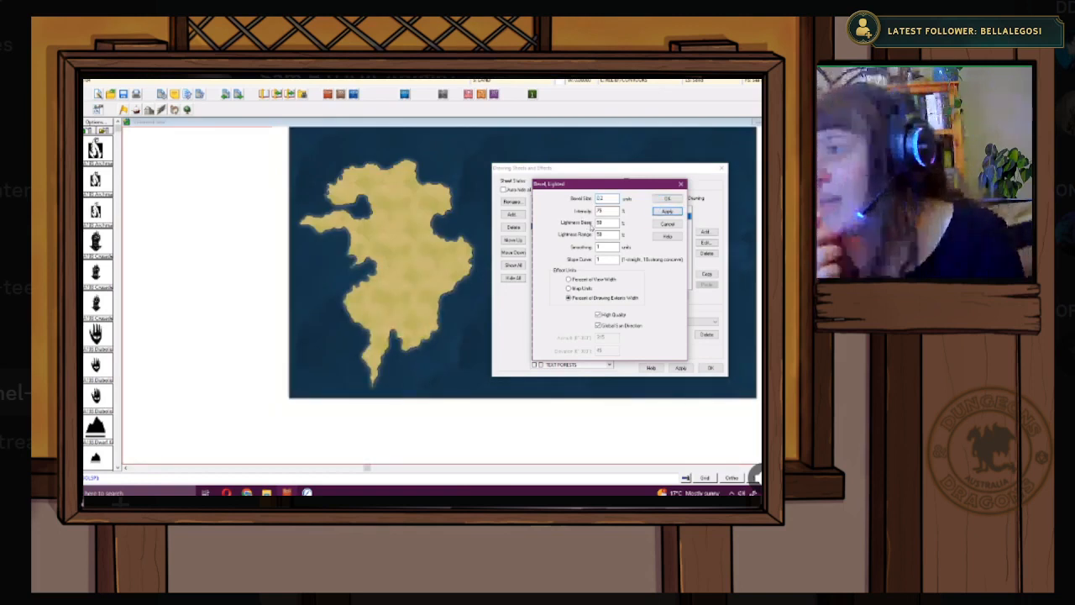
drag(616, 200, 600, 200)
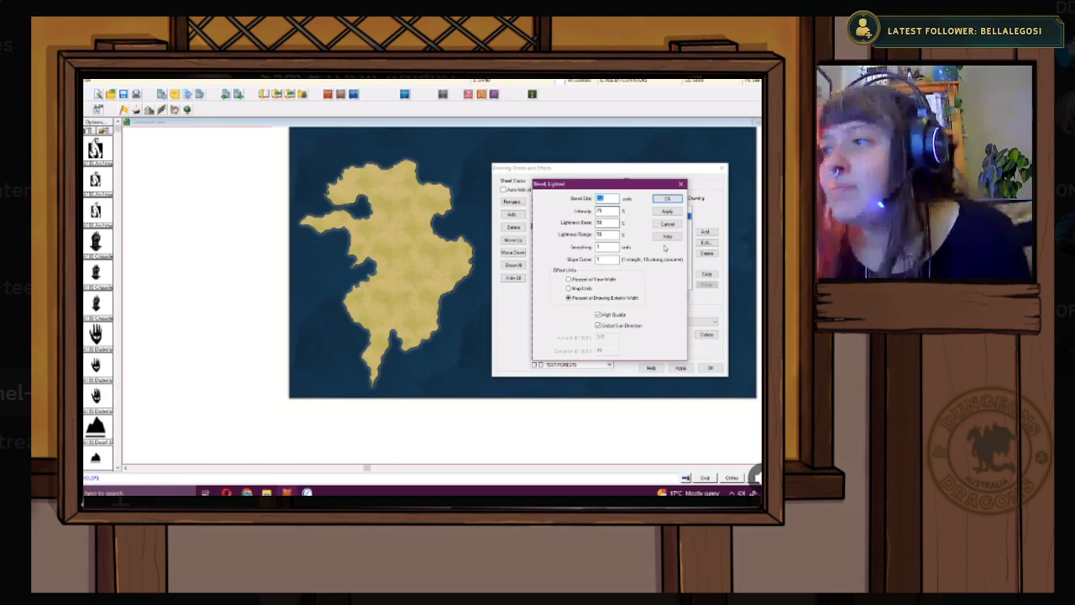
click(667, 211)
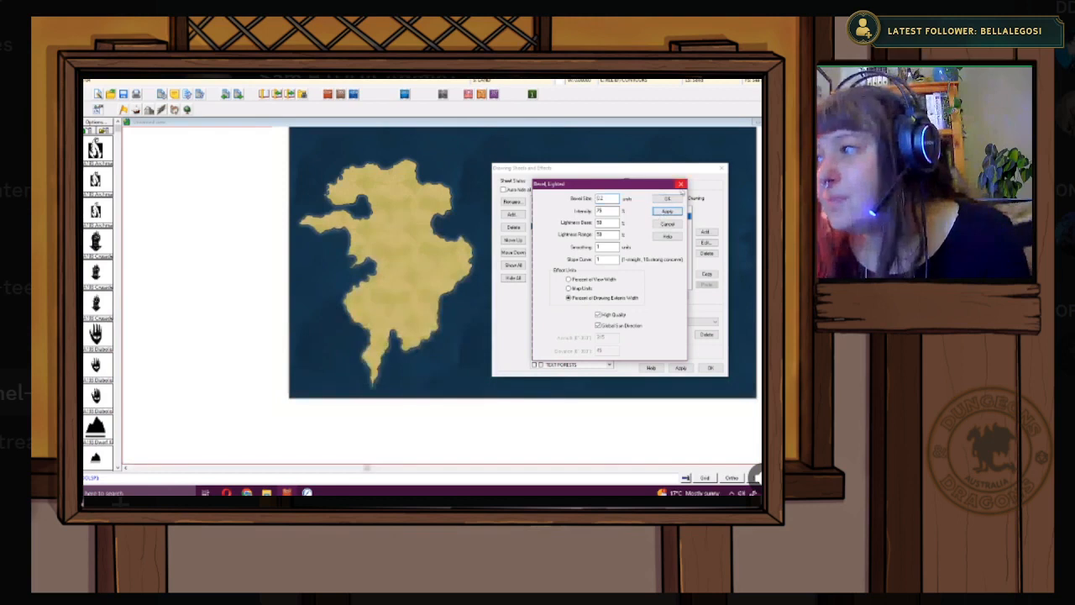
click(681, 184)
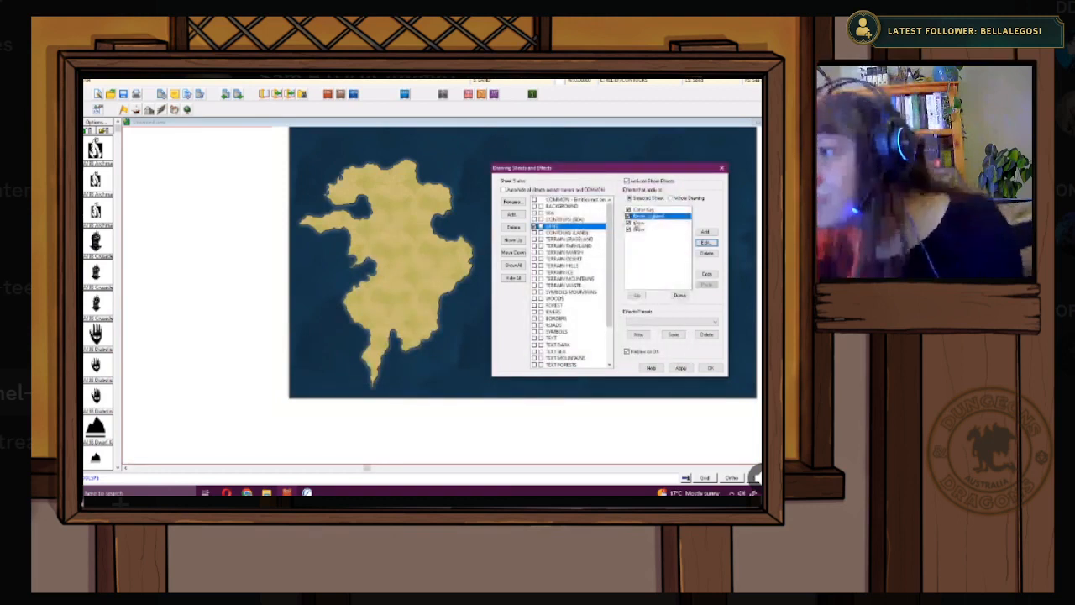
- Review the settings of the LAND sheet's two Glow effects, one light and one dark blue
click(647, 223)
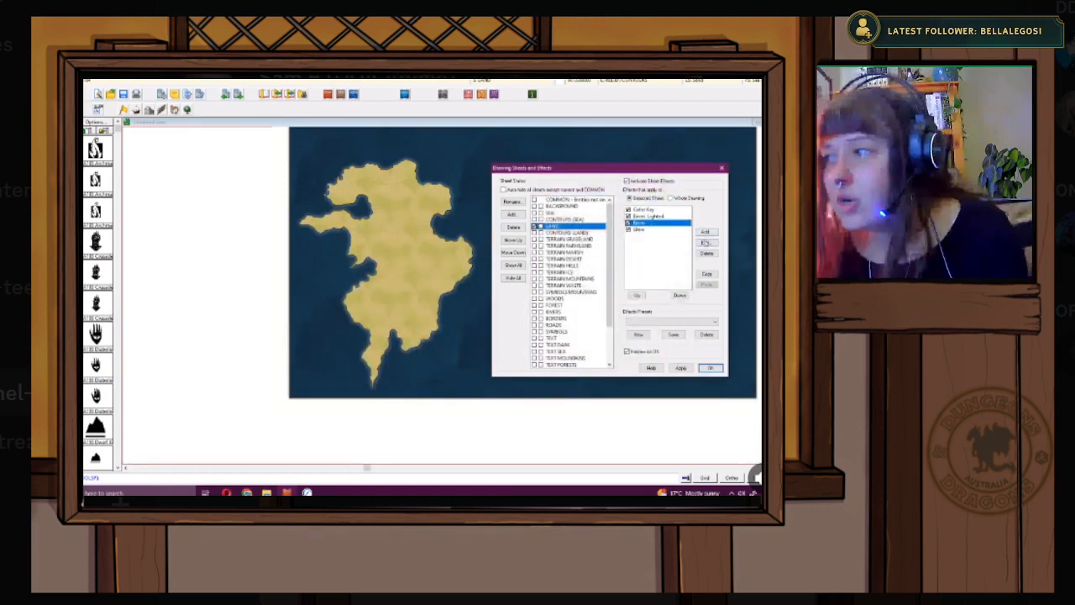
click(706, 243)
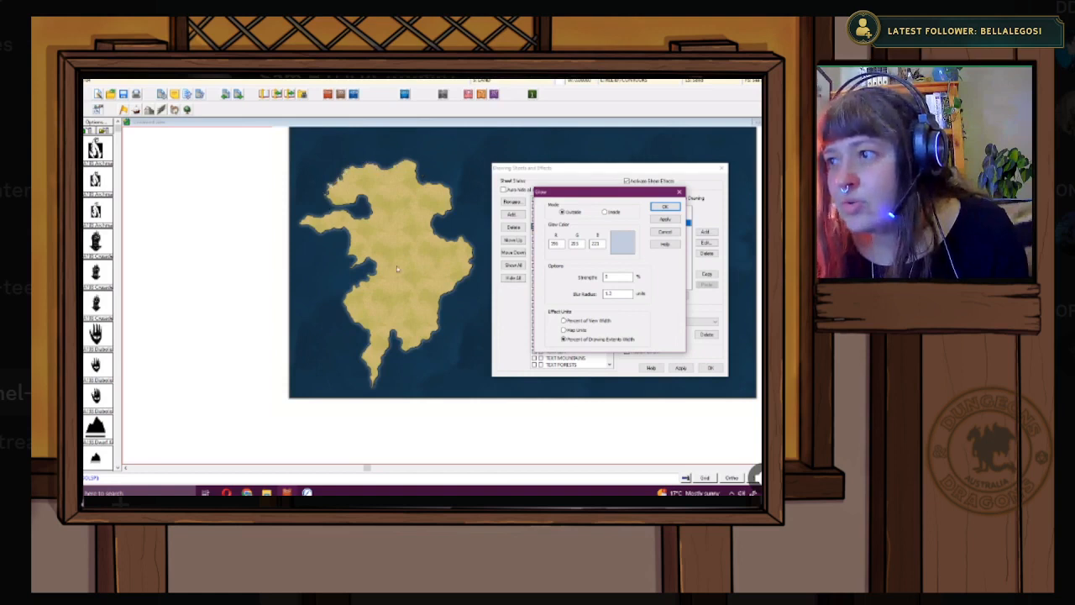
click(665, 208)
click(654, 231)
click(706, 242)
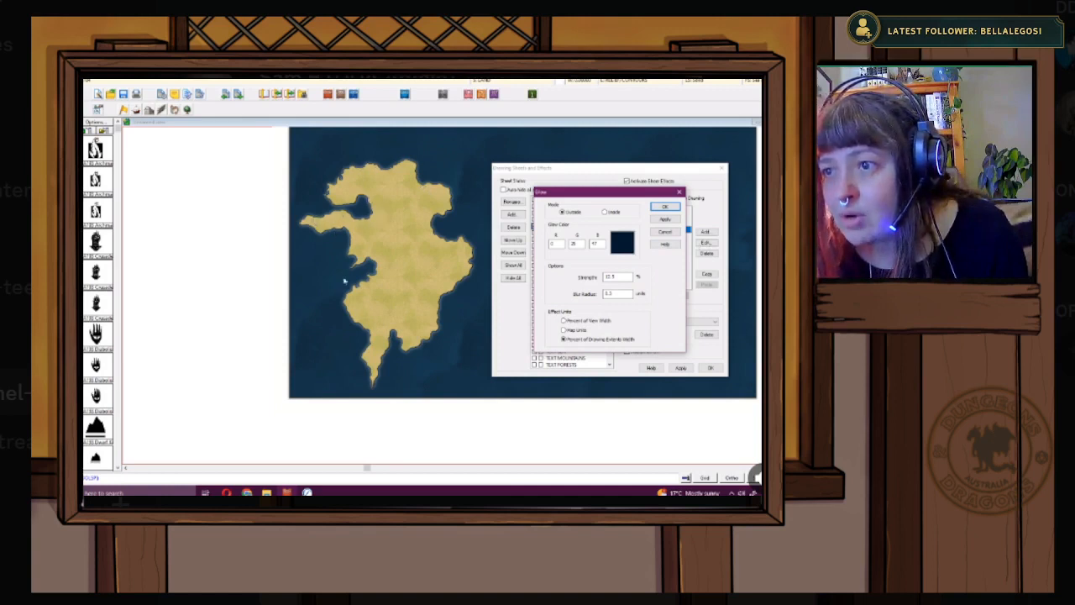
click(664, 207)
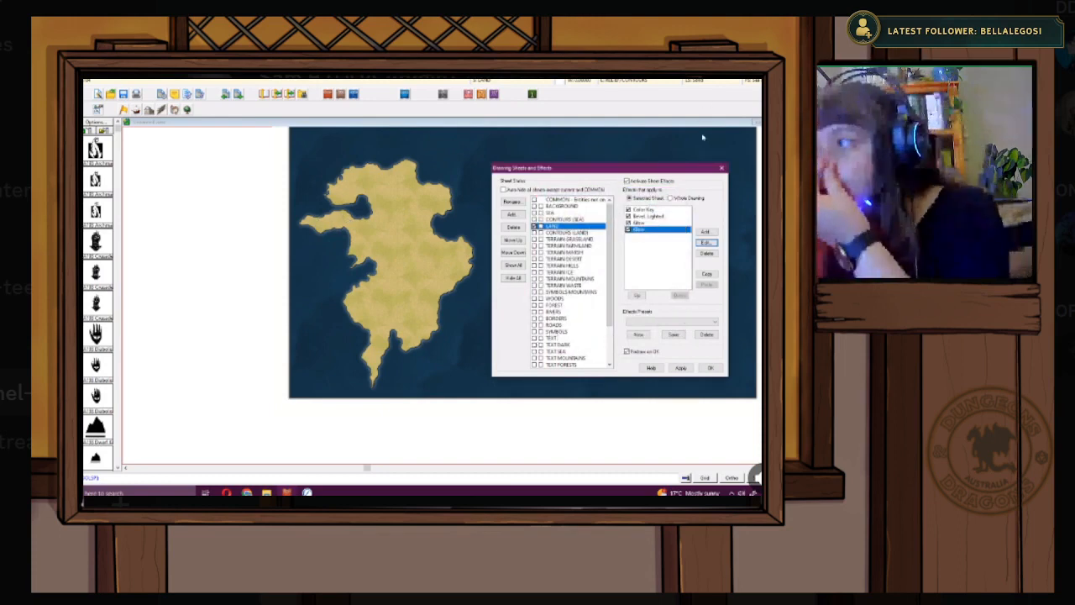
- Close the LAND sheet's effects and show the hidden last sheet in the list, which carries the semi-transparent continent outlines
click(721, 168)
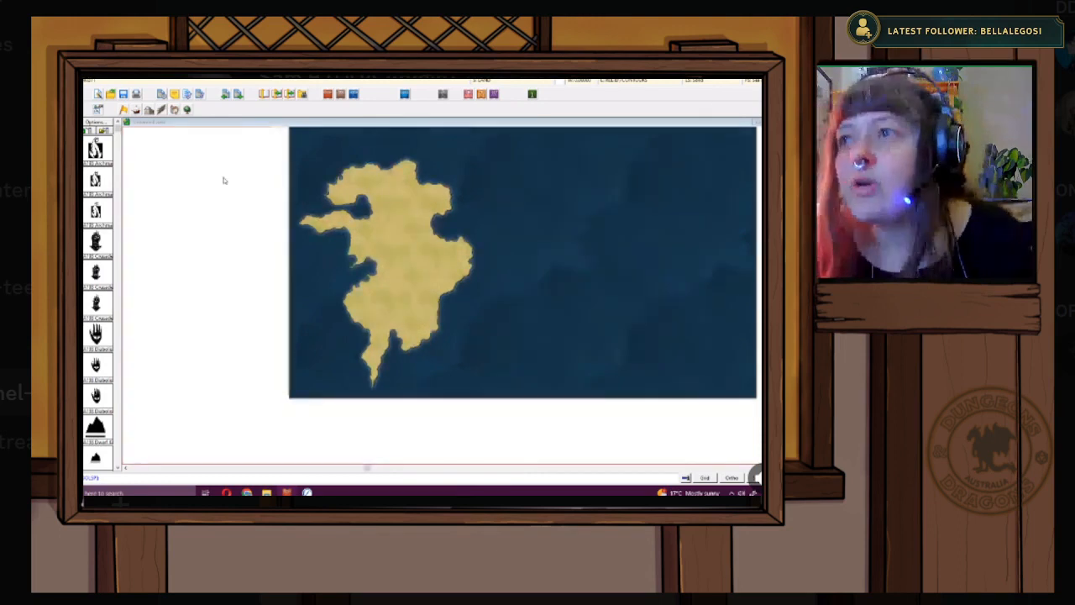
click(404, 93)
scroll(398, 312, down, 2)
click(366, 359)
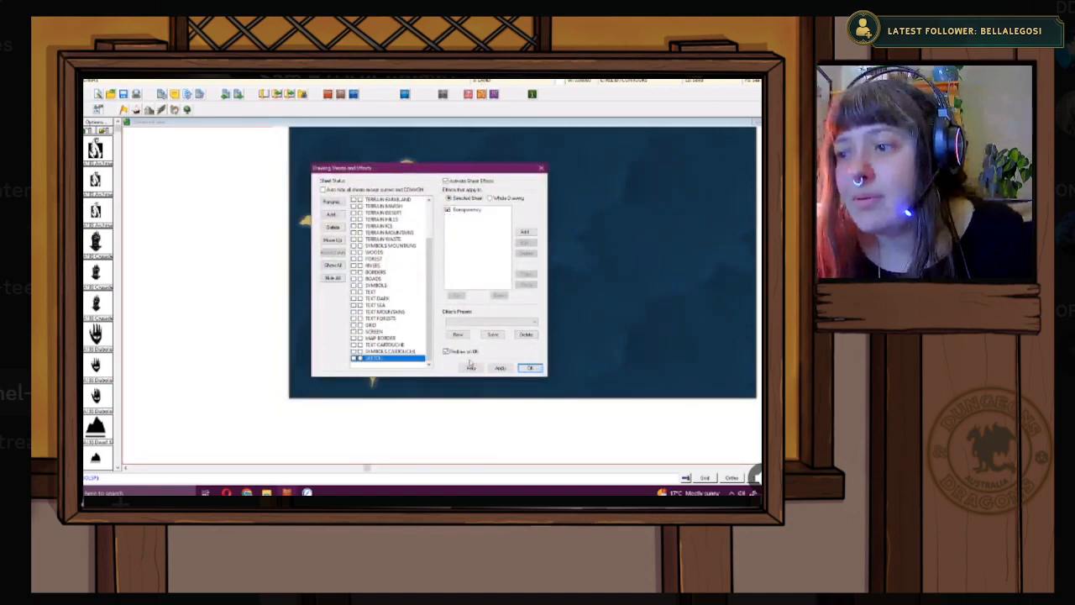
click(502, 368)
click(542, 167)
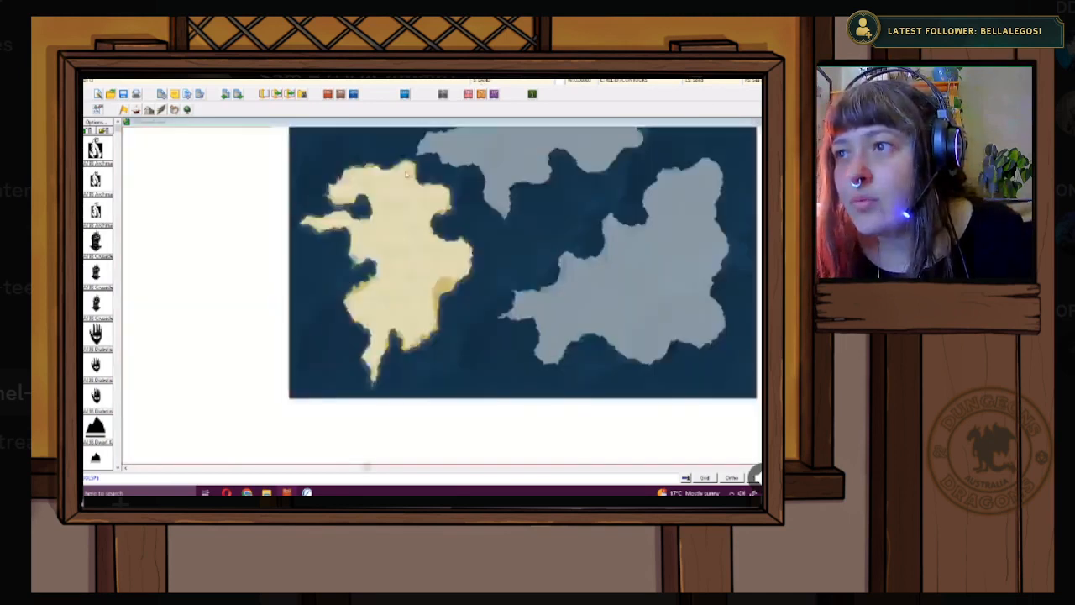
scroll(398, 167, down, 3)
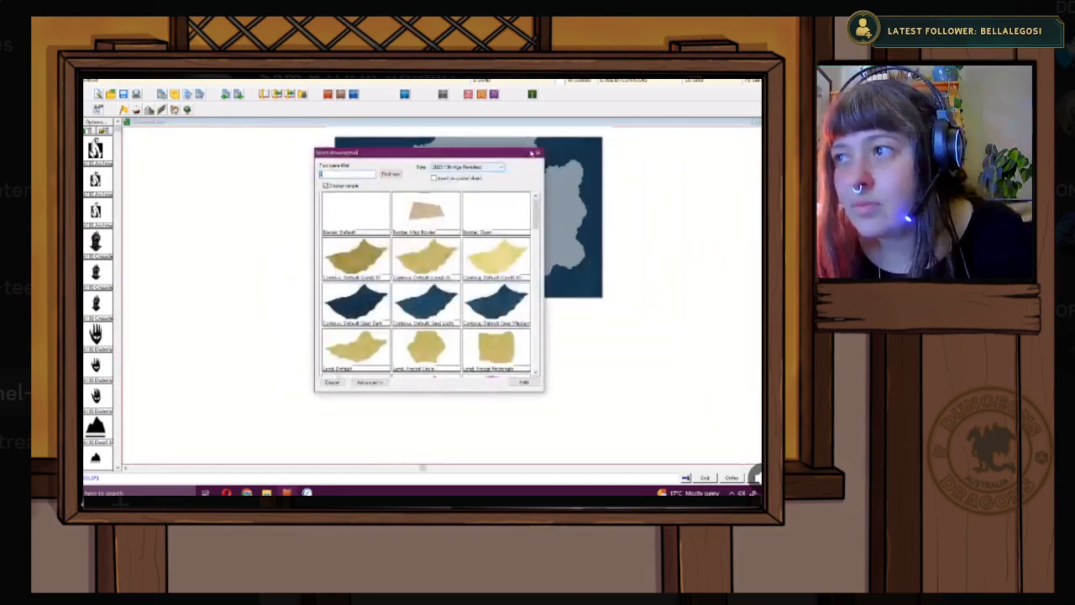
click(537, 153)
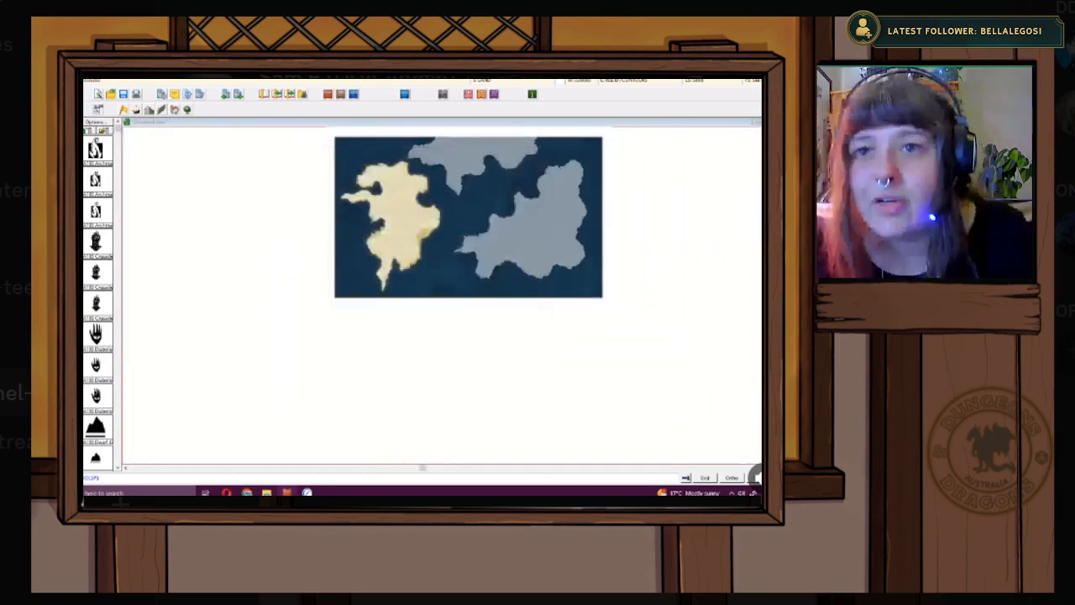
click(345, 145)
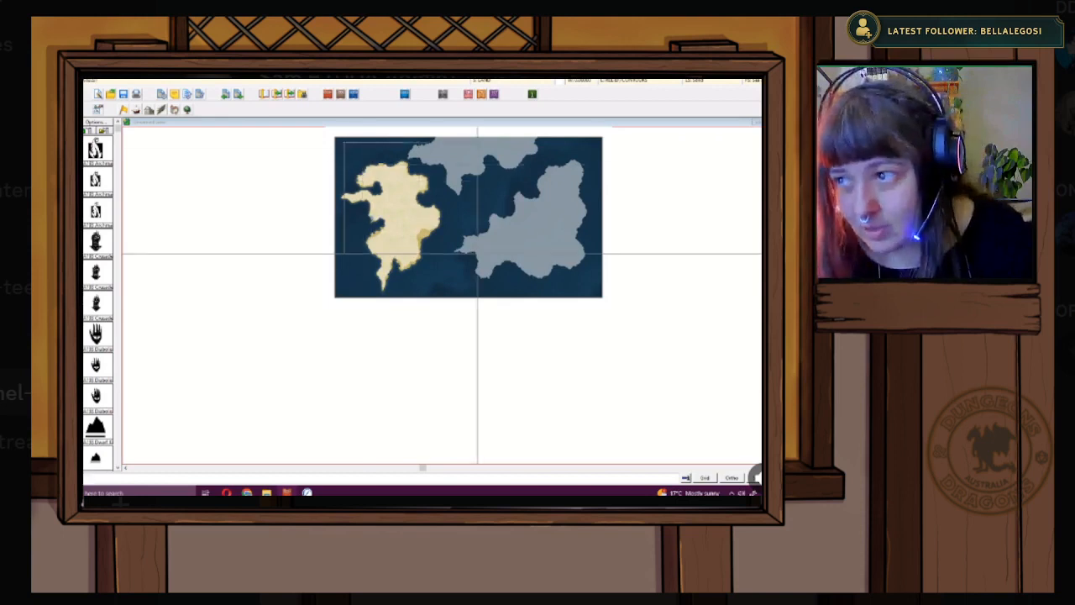
click(589, 283)
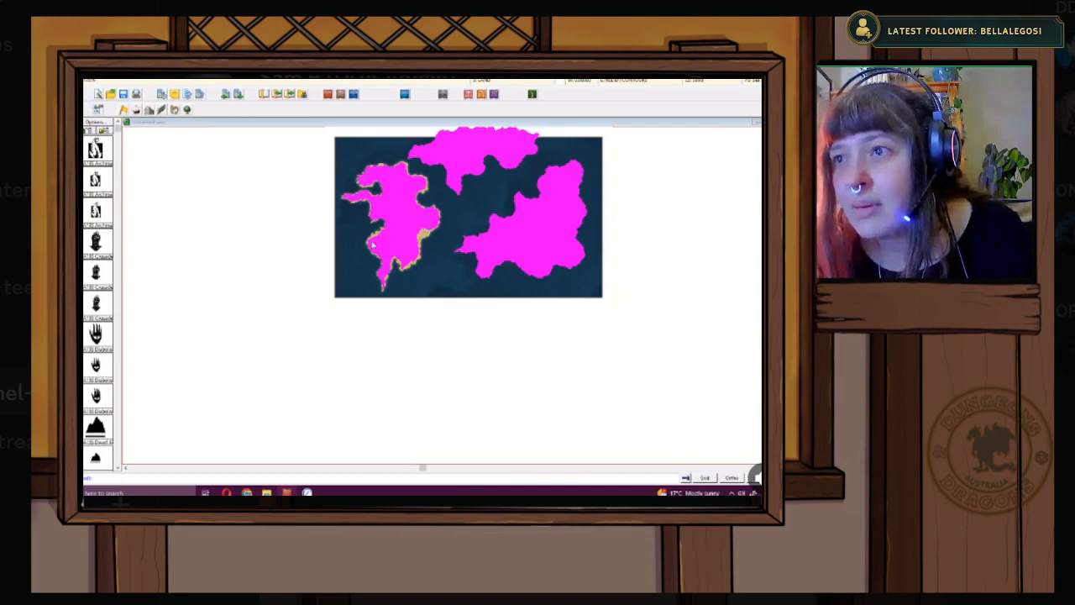
right_click(451, 218)
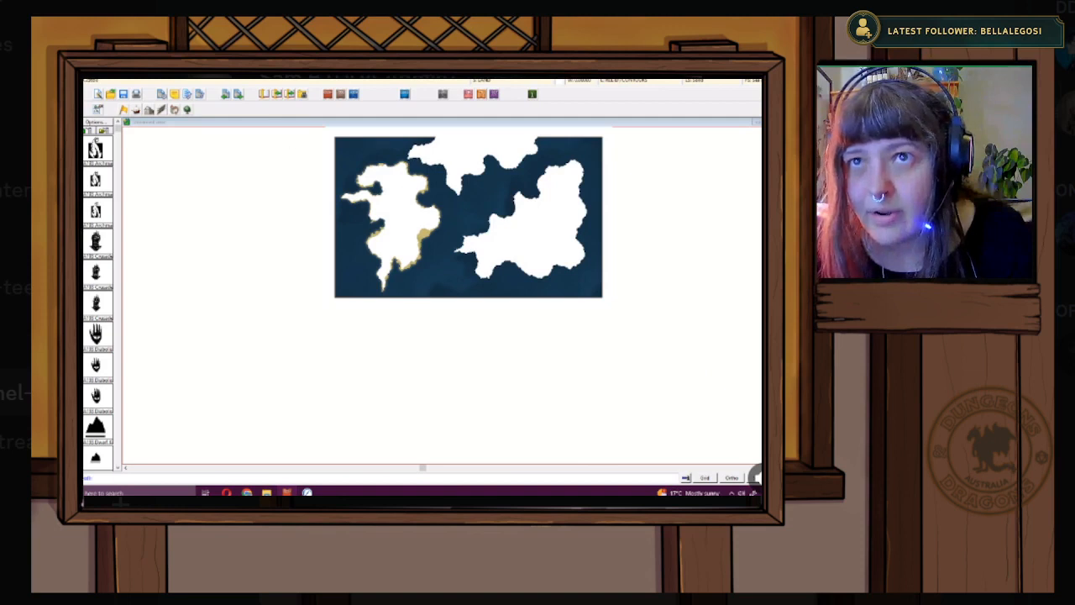
- Copy all three landmasses to the clipboard, using a point in the sea between them as the copy origin
key(alt+e)
key(Down)
key(Down)
key(Down)
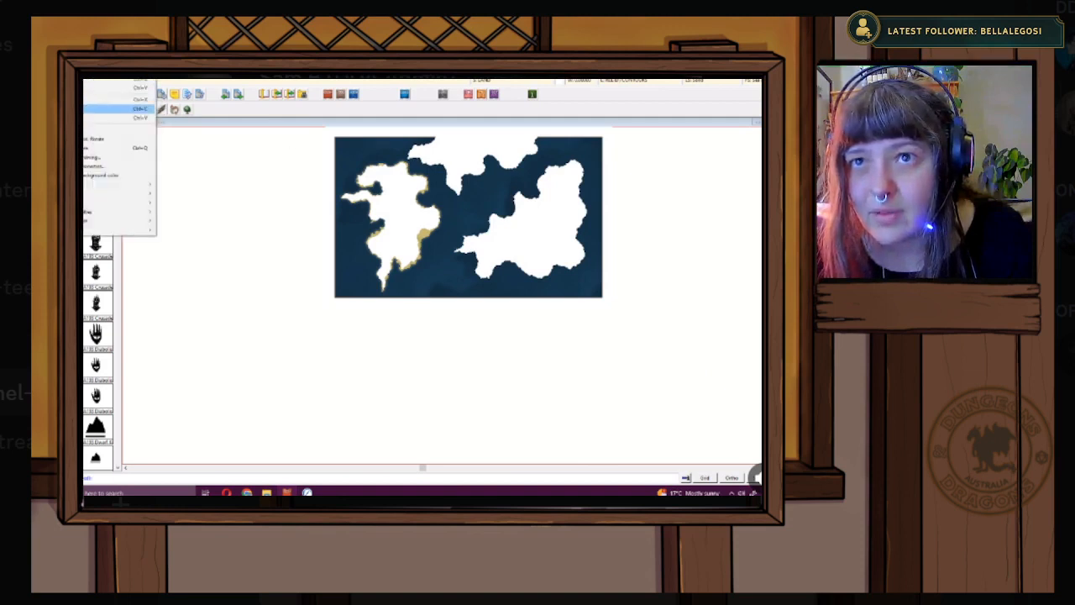
key(Return)
click(343, 144)
click(581, 284)
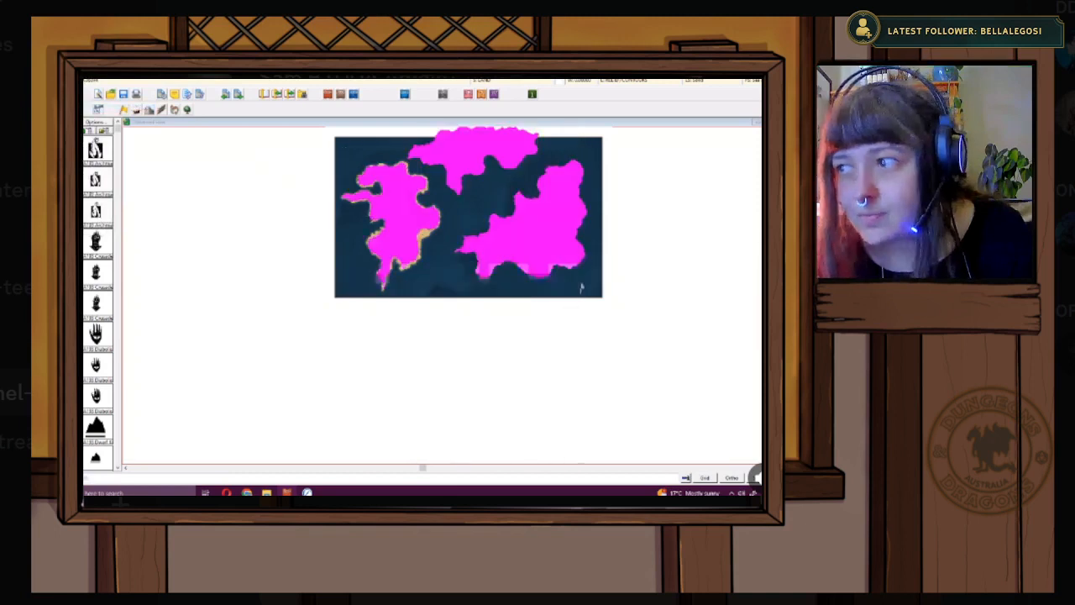
right_click(423, 200)
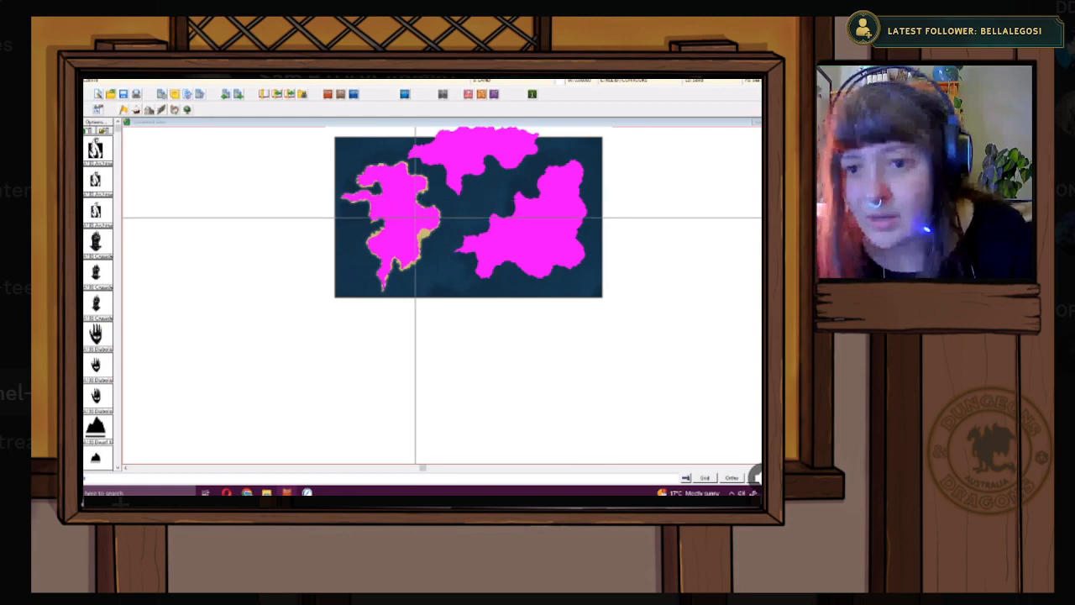
click(464, 209)
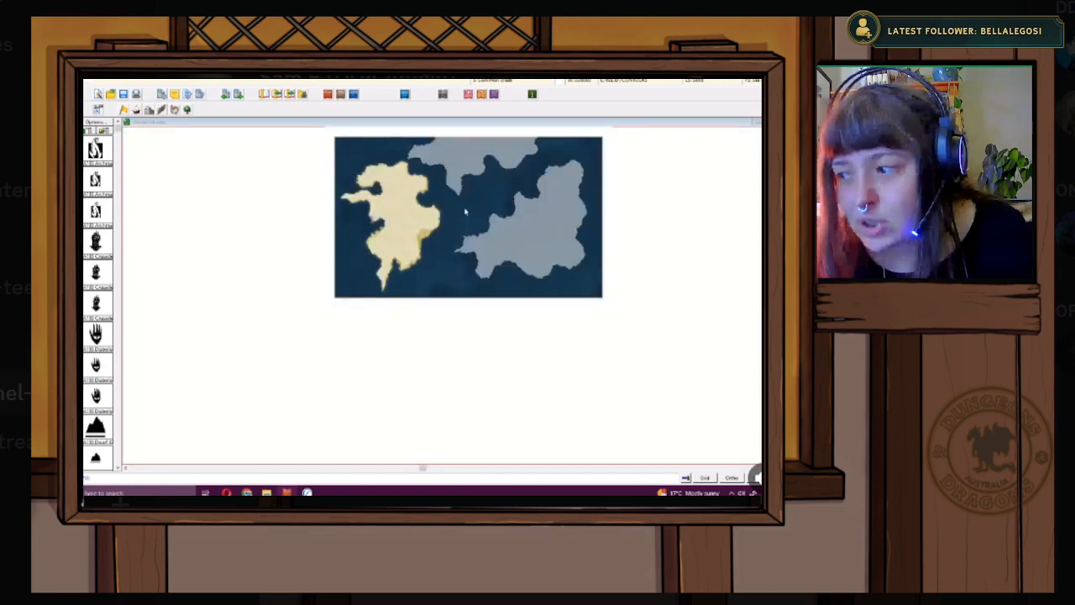
- Start a new overland map with self-chosen settings in the metric 13th Age Revisited (2022) style
key(alt+f)
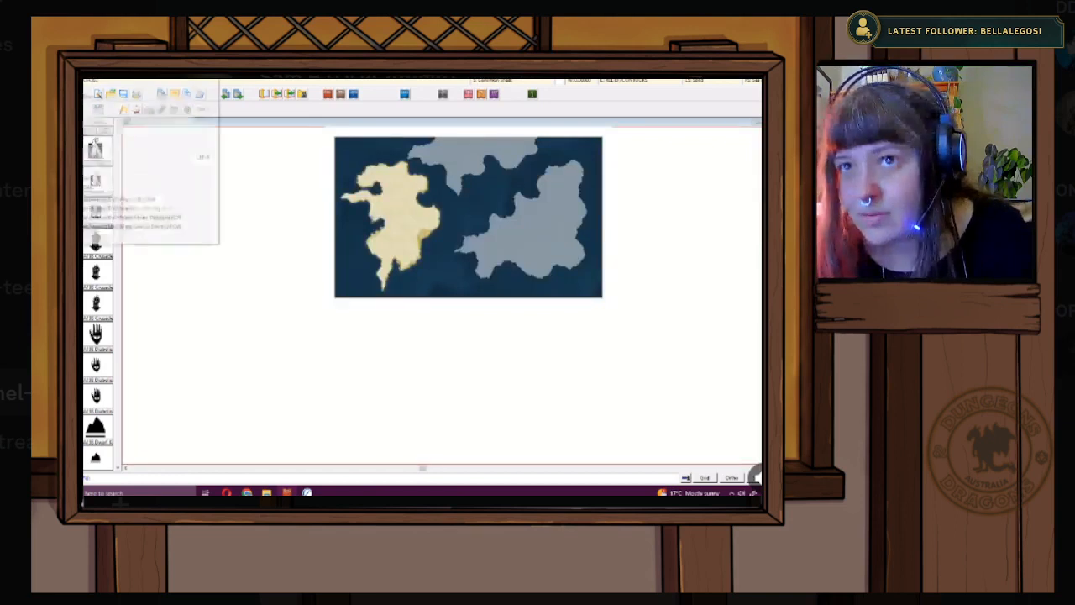
key(Down)
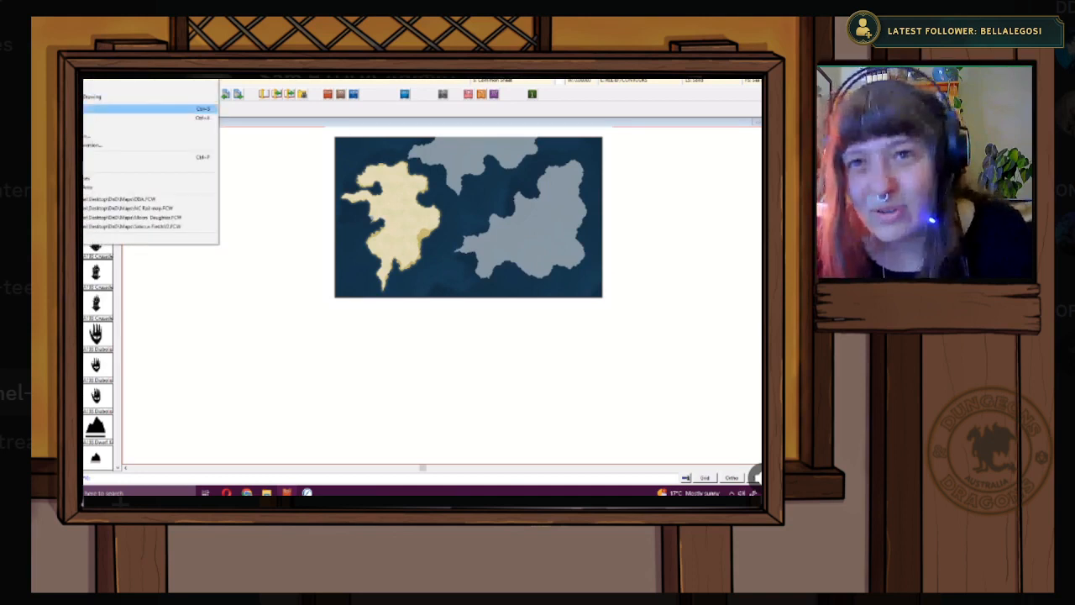
key(Escape)
key(ctrl+n)
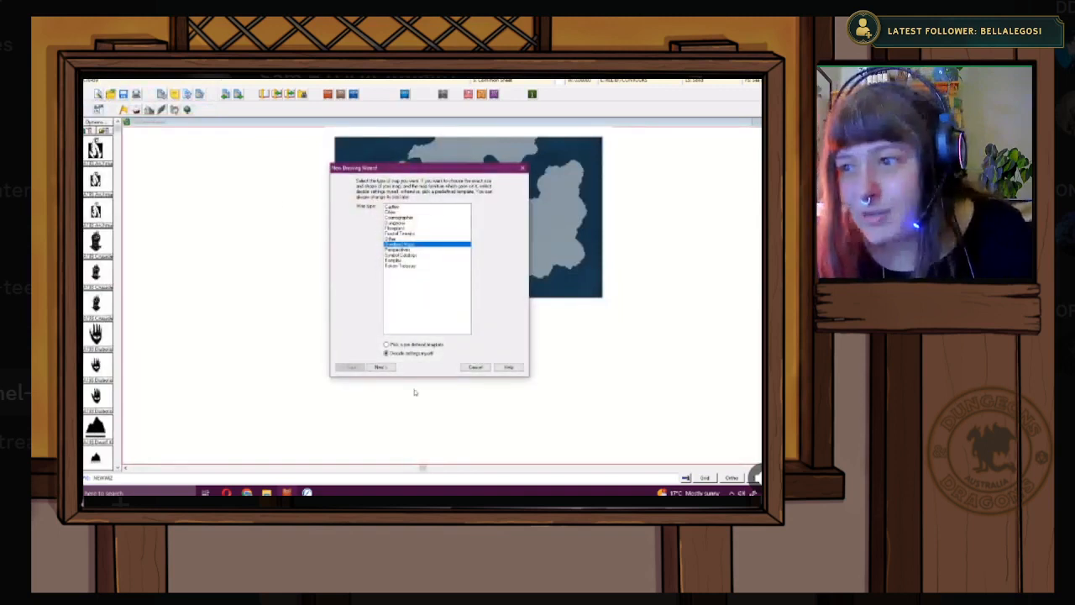
click(380, 367)
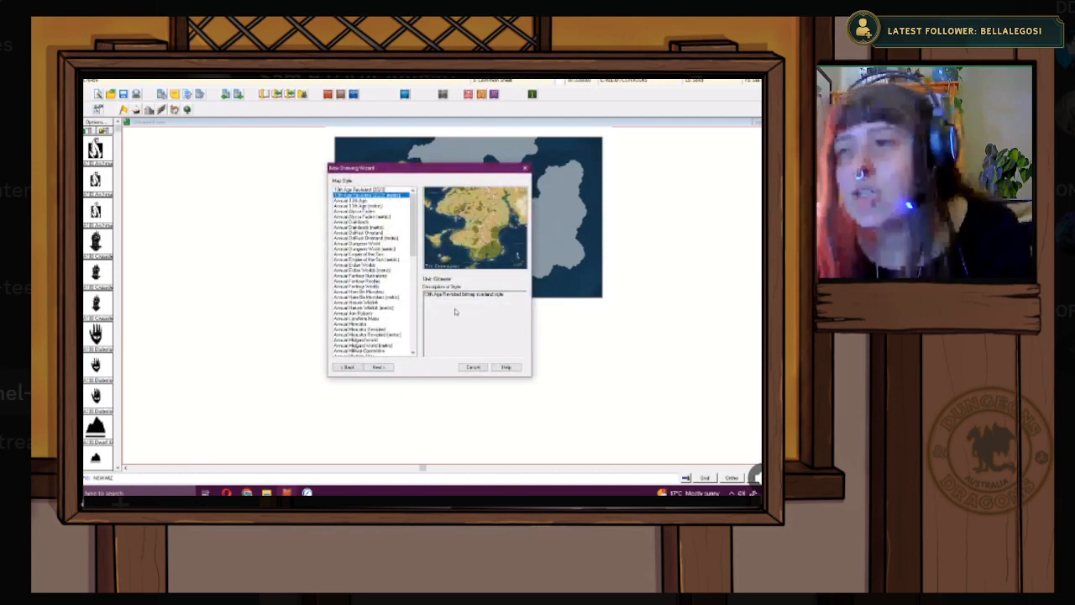
click(378, 368)
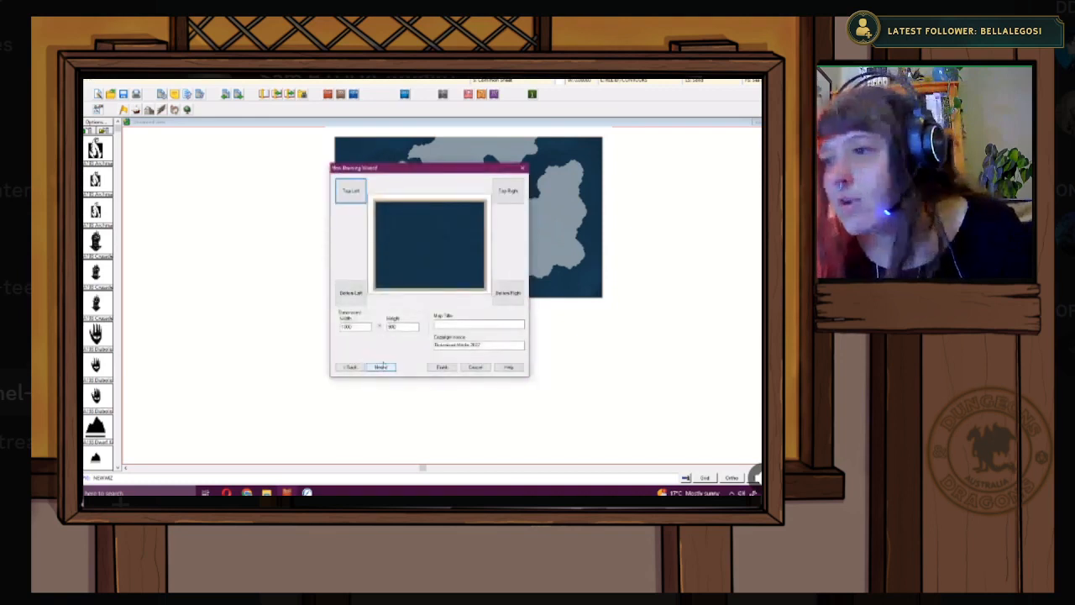
- Set the new map's dimensions to 5000 wide by 3000 high and accept its sea background fill
double_click(358, 326)
text(5000)
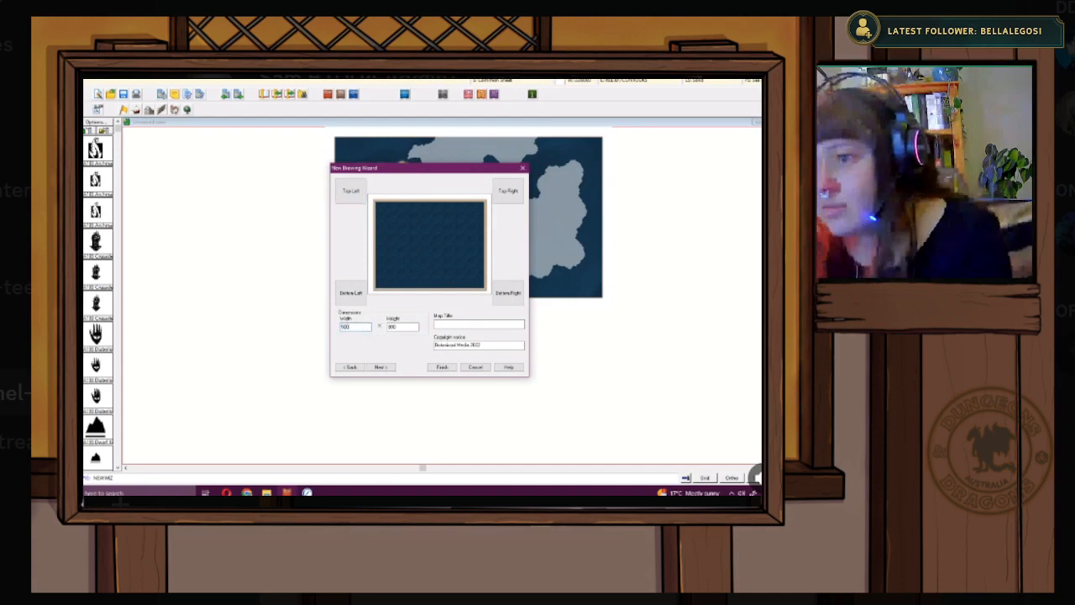
text(3000)
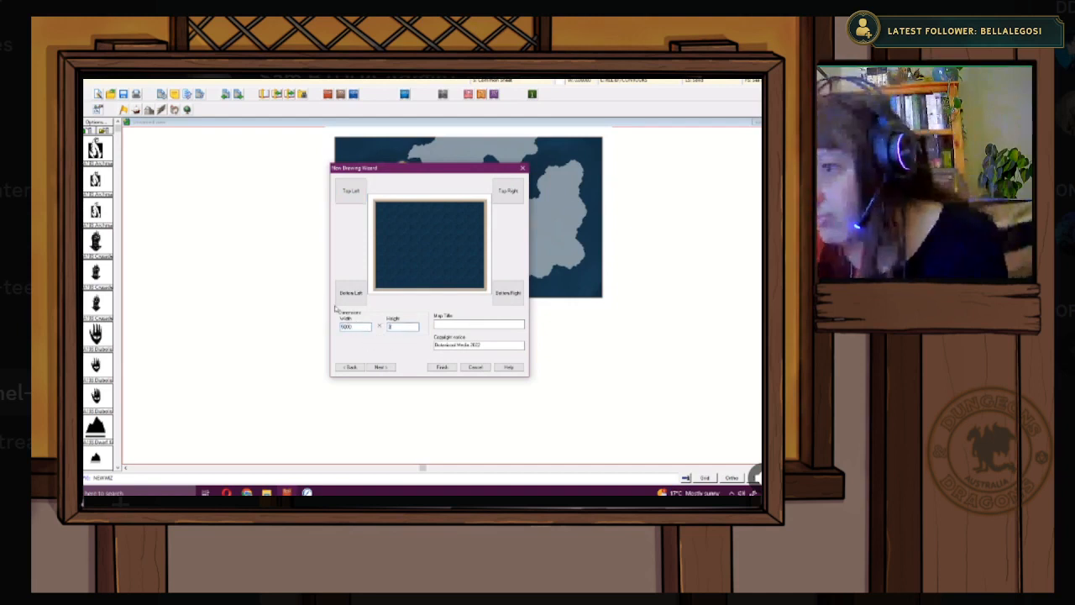
click(387, 368)
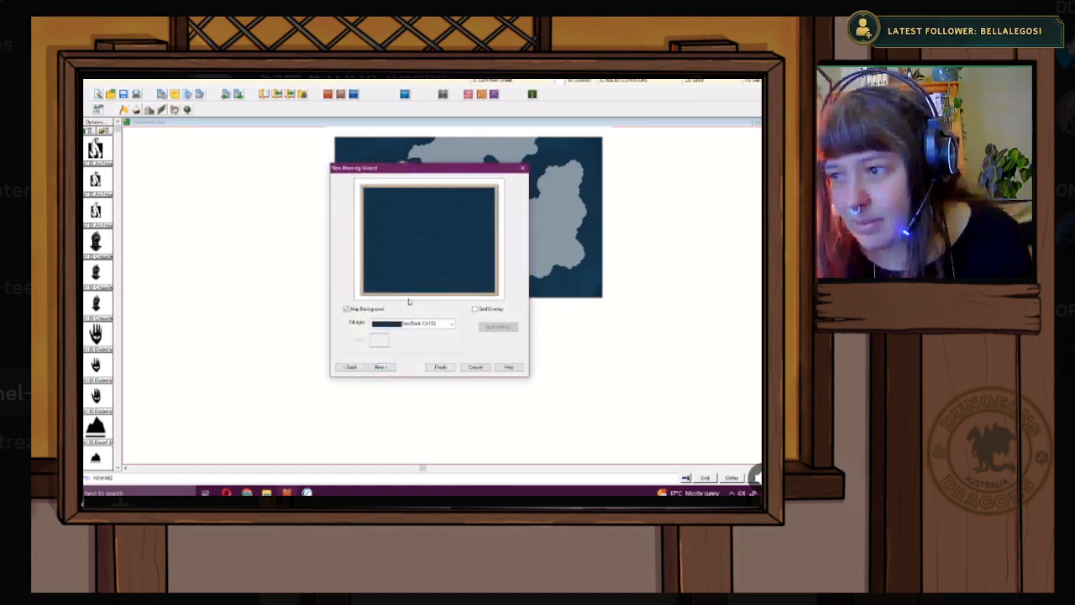
click(381, 368)
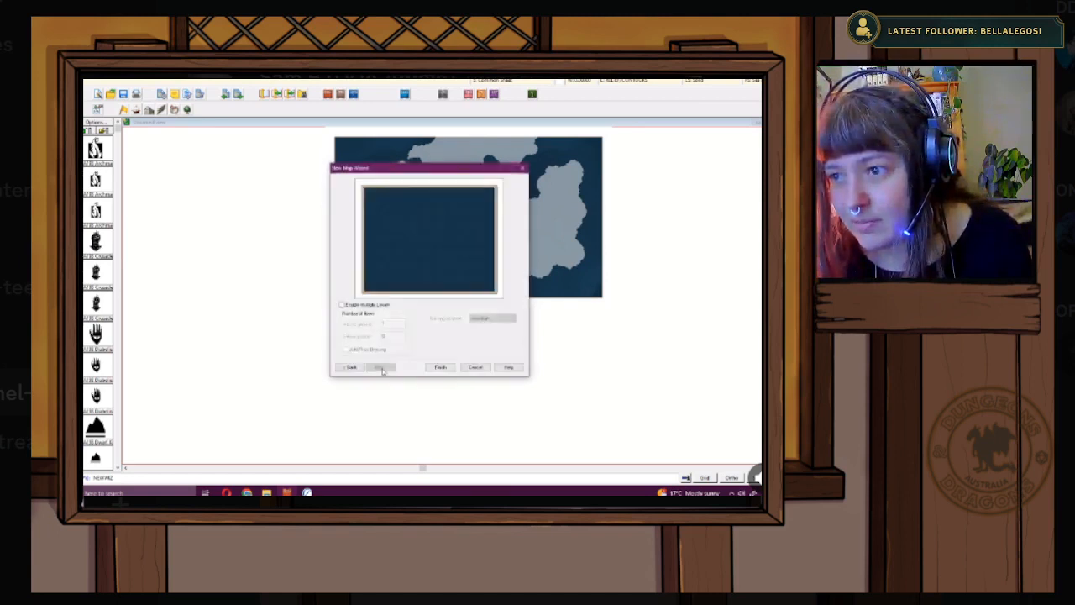
- Enable multiple levels with one floor above ground and one below, without a roof drawing, and finish the map setup
click(342, 304)
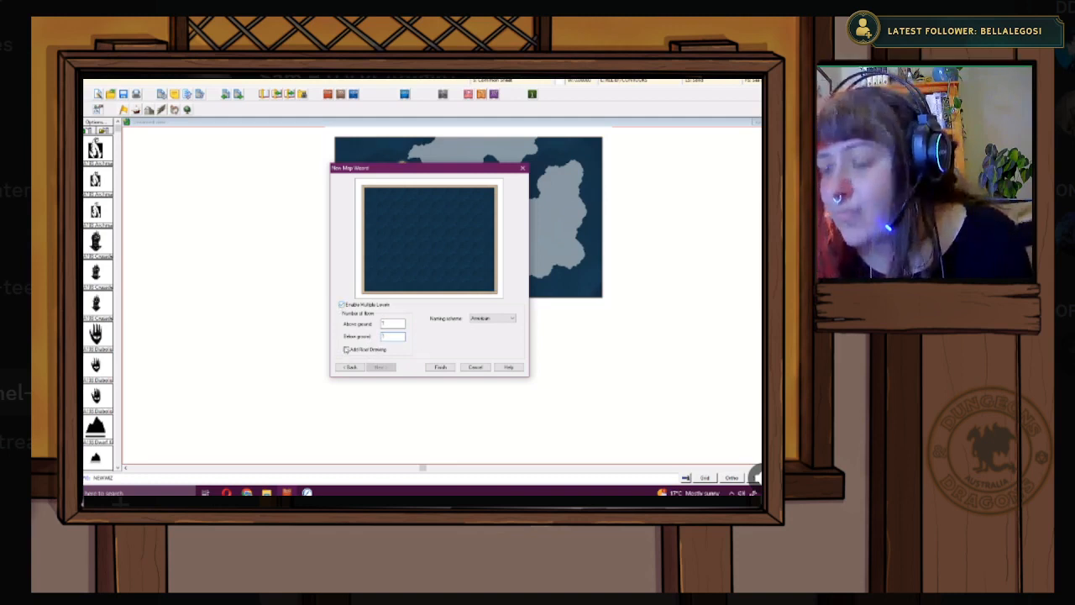
click(440, 367)
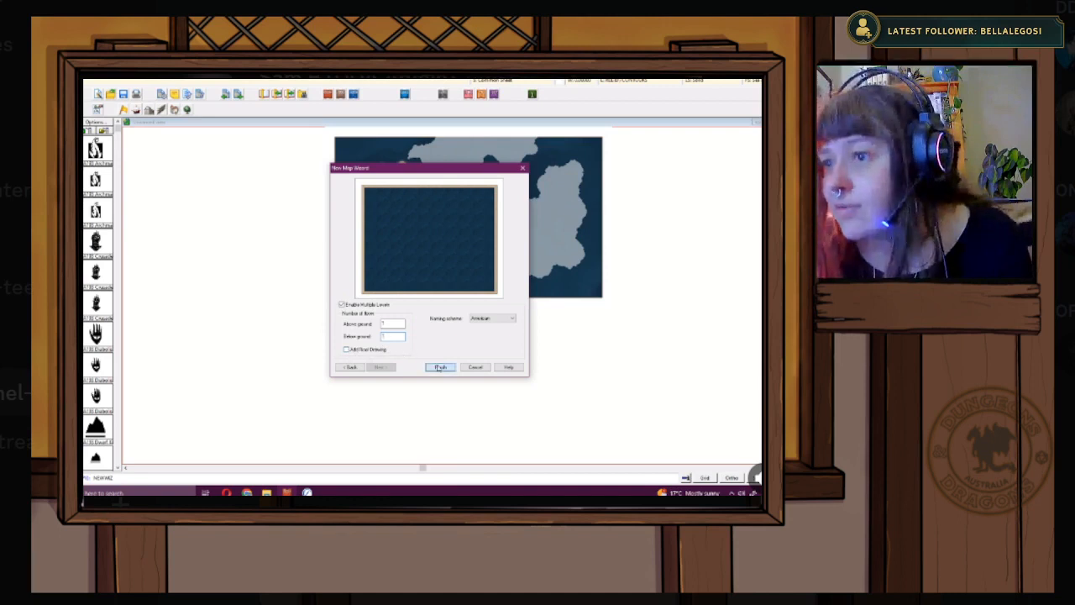
click(441, 367)
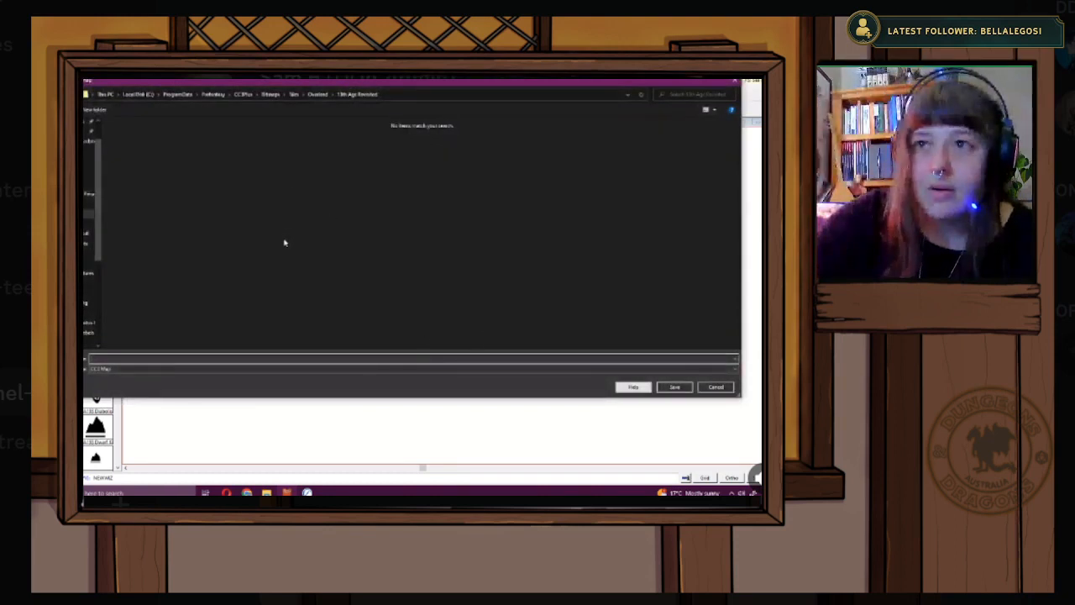
- Save the new map as DDA.FCW in the DnD Maps folder on the desktop, replacing the existing file
click(88, 161)
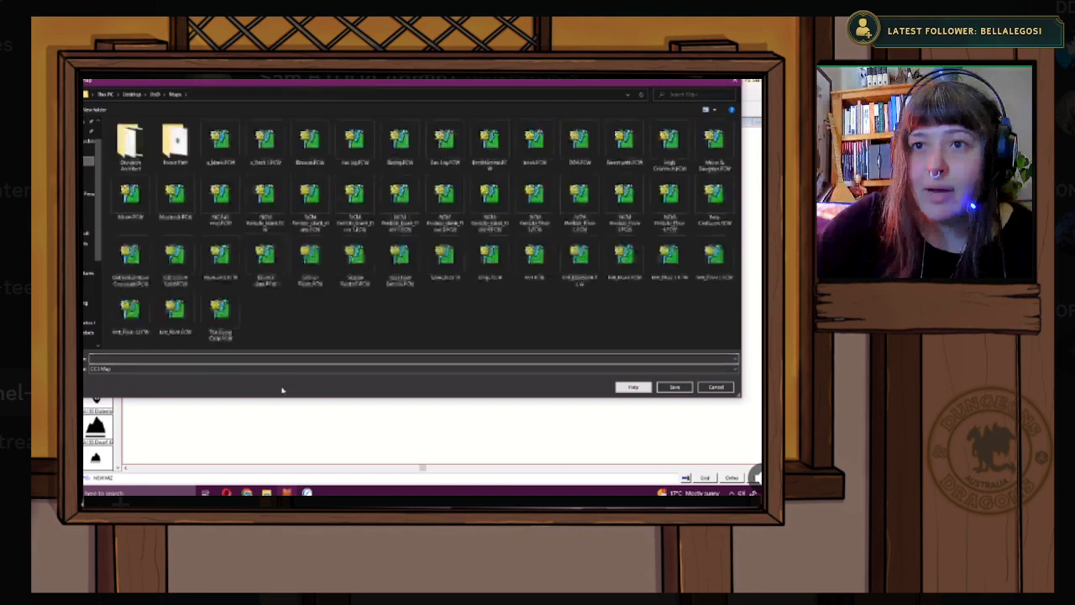
click(215, 358)
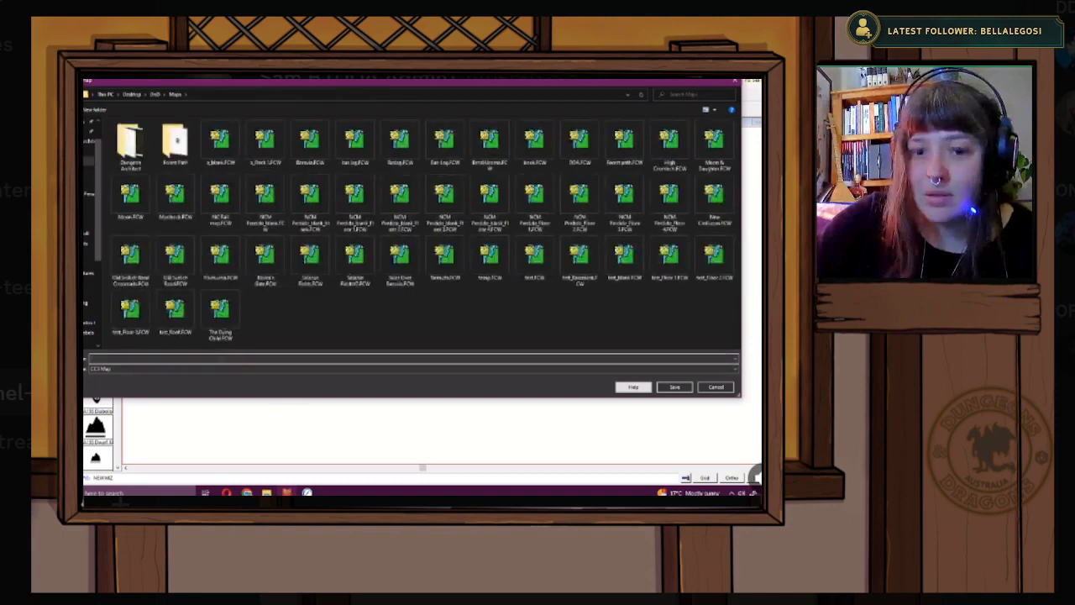
text(dda)
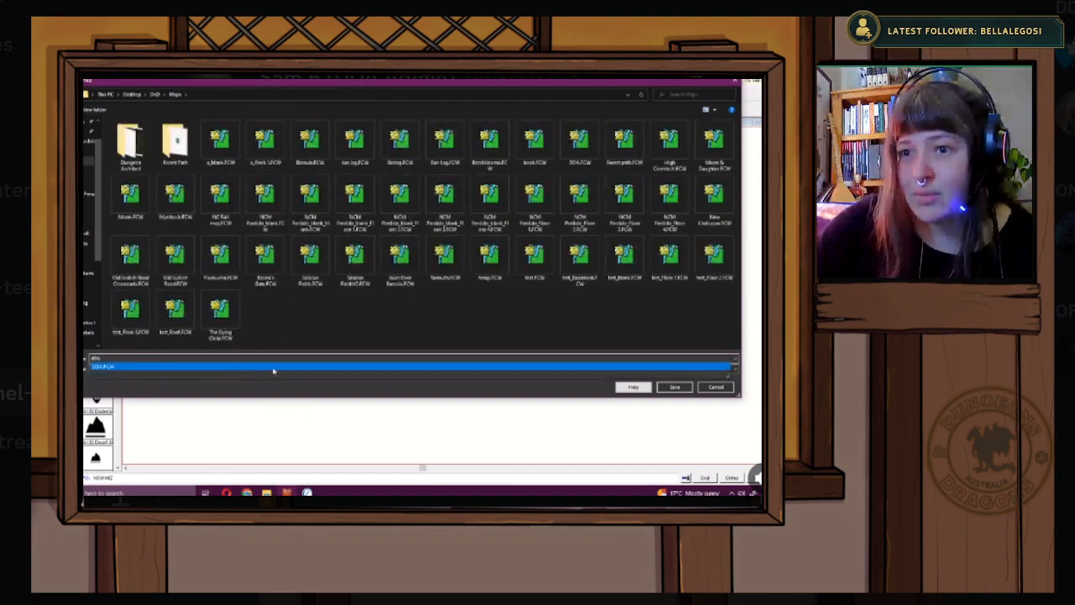
click(273, 368)
click(672, 388)
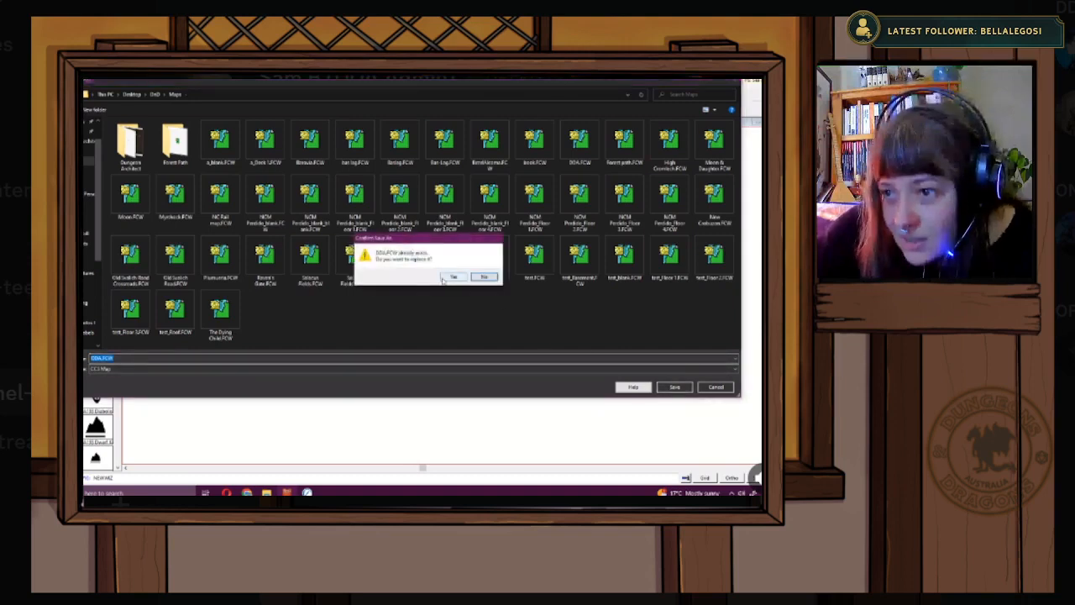
click(444, 278)
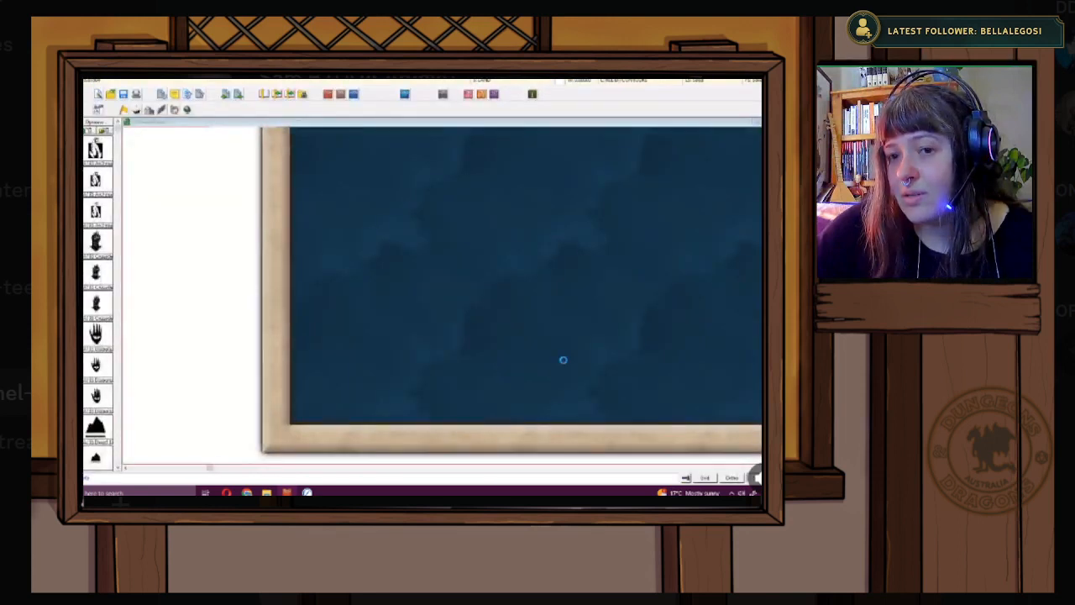
- Switch from the Basement level to Floor 1 using the map's level links and bring the whole map into view
drag(563, 365, 351, 355)
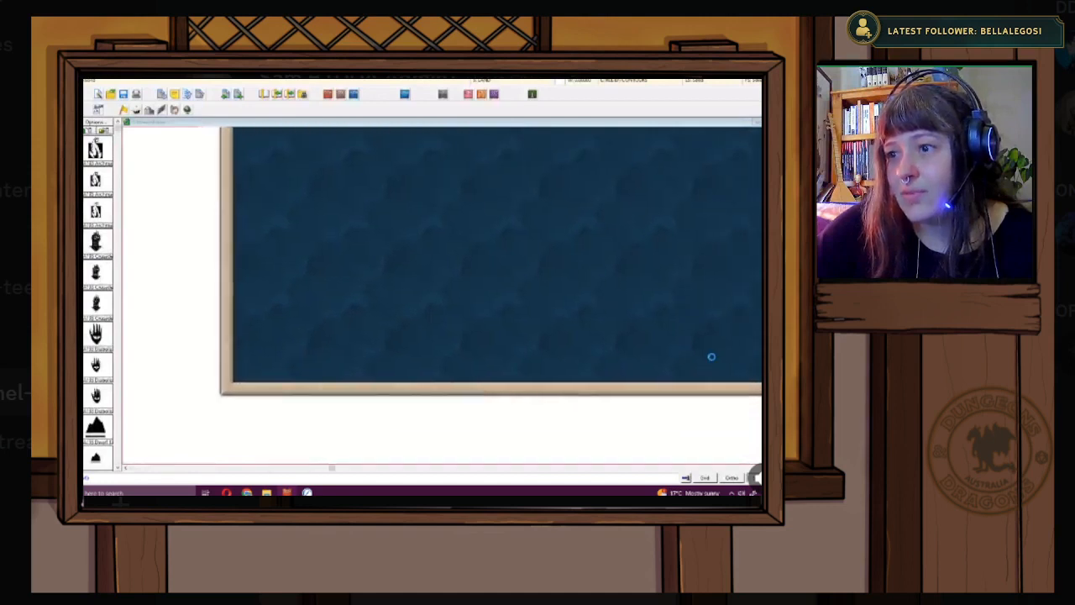
scroll(689, 356, down, 2)
drag(684, 355, 490, 342)
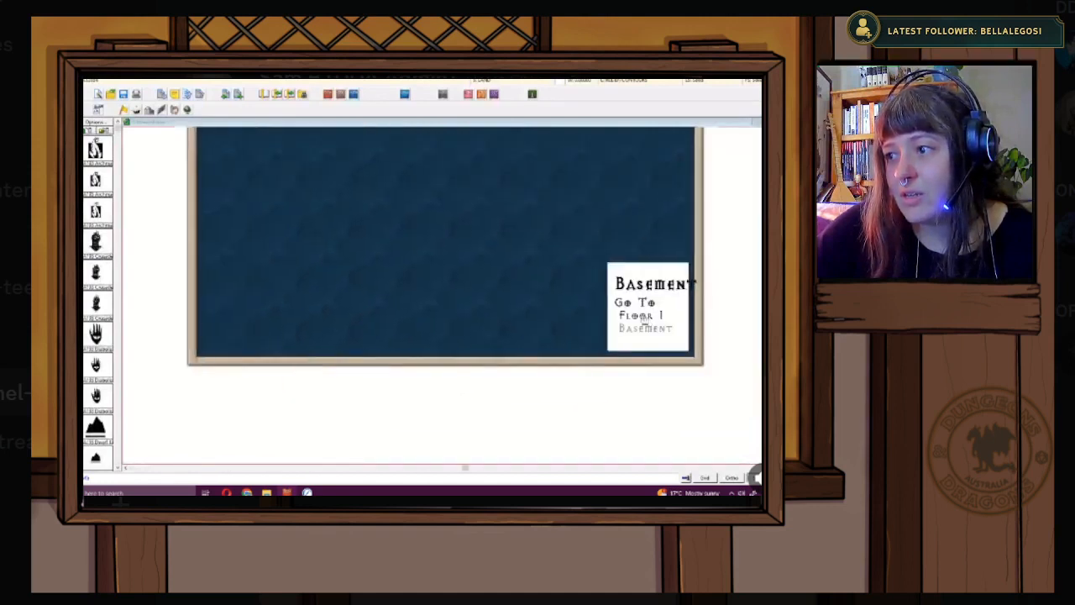
click(643, 317)
scroll(637, 321, down, 4)
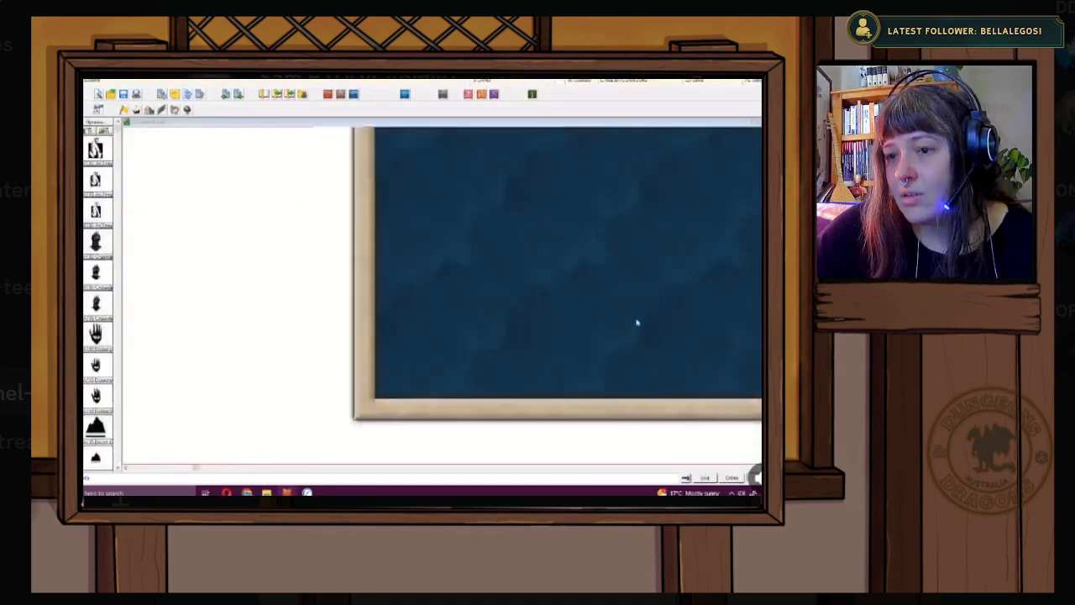
drag(637, 322, 492, 311)
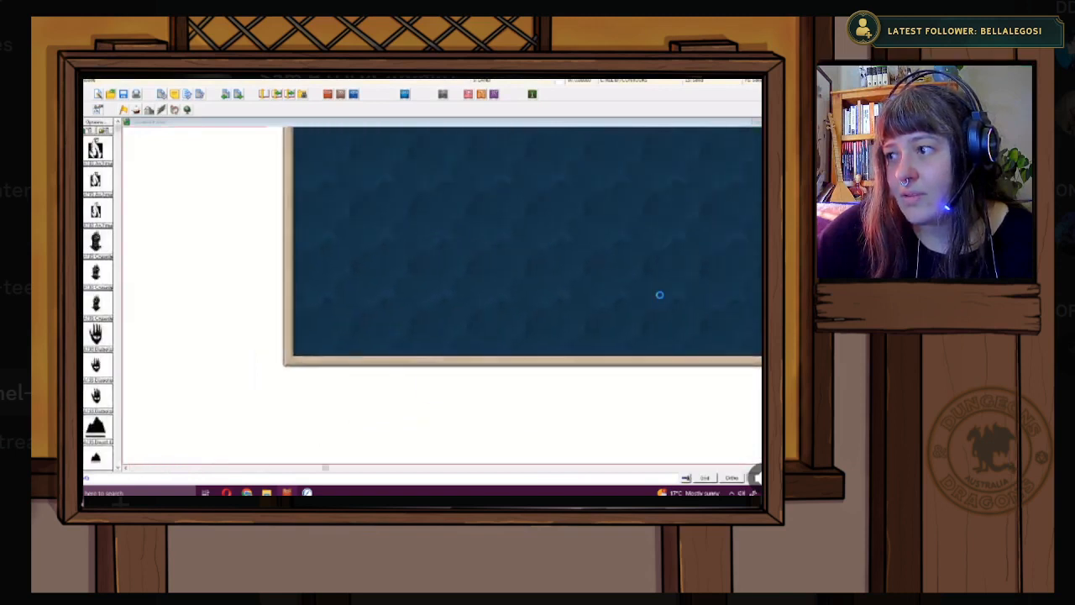
drag(660, 295, 509, 314)
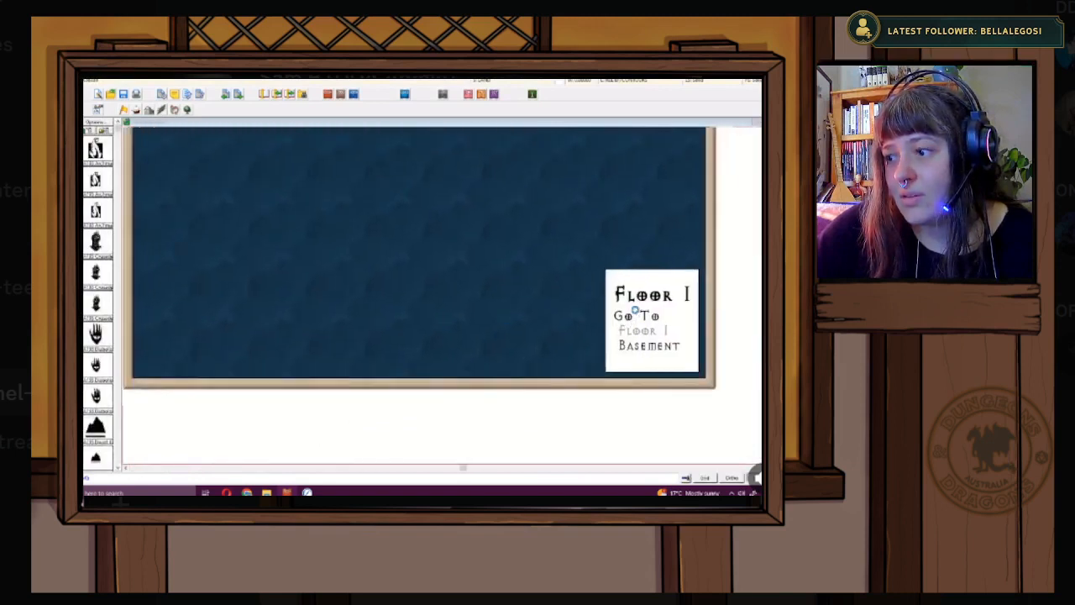
scroll(634, 312, down, 2)
scroll(579, 291, down, 1)
drag(624, 320, 567, 392)
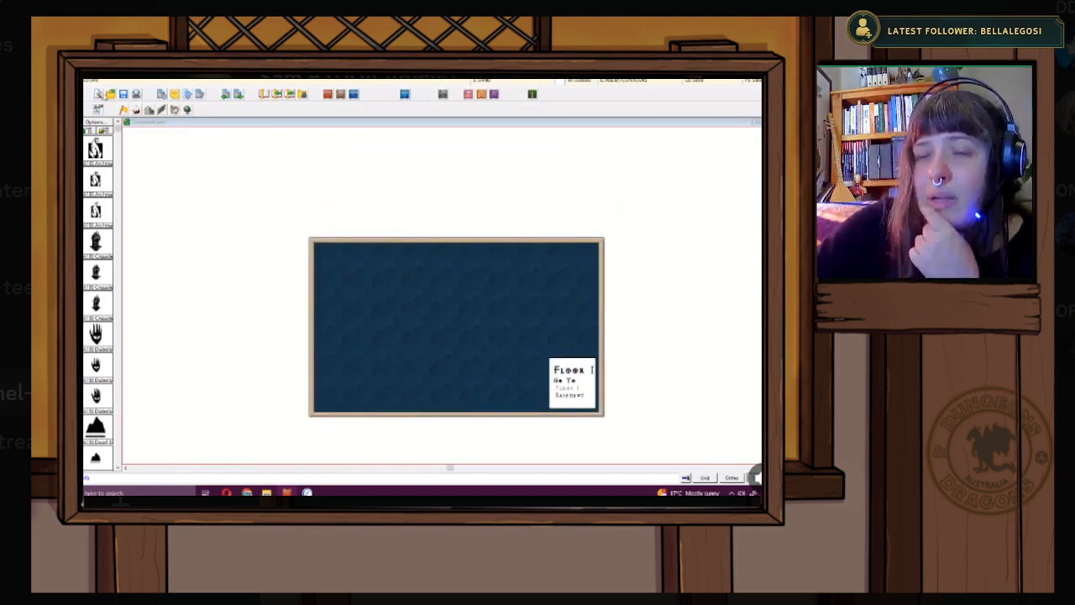
- Start another new overland map with self-chosen settings and set its width to 5000
click(99, 94)
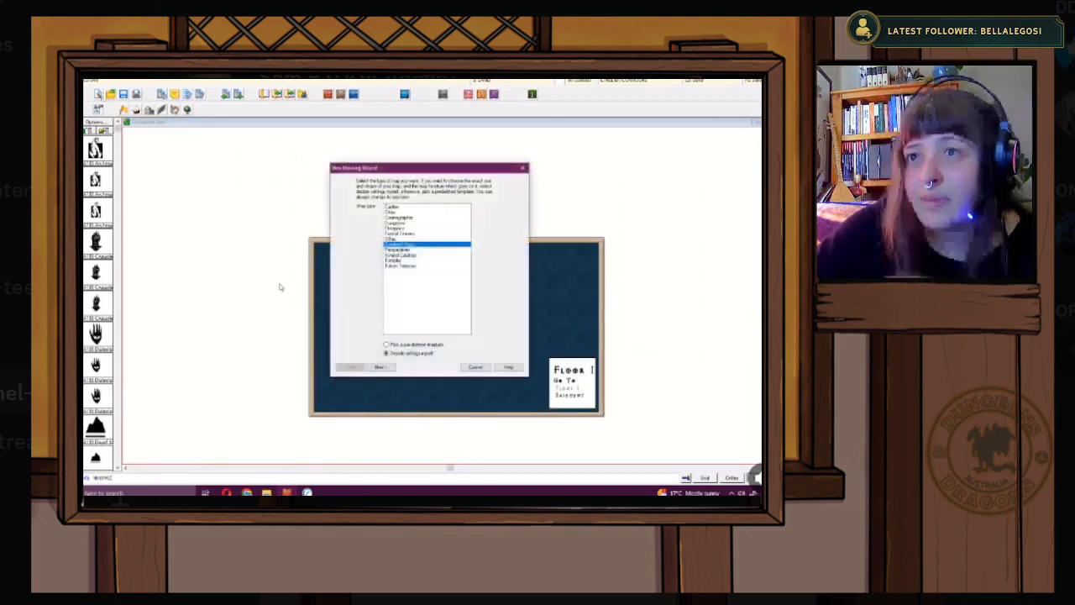
click(387, 367)
click(389, 368)
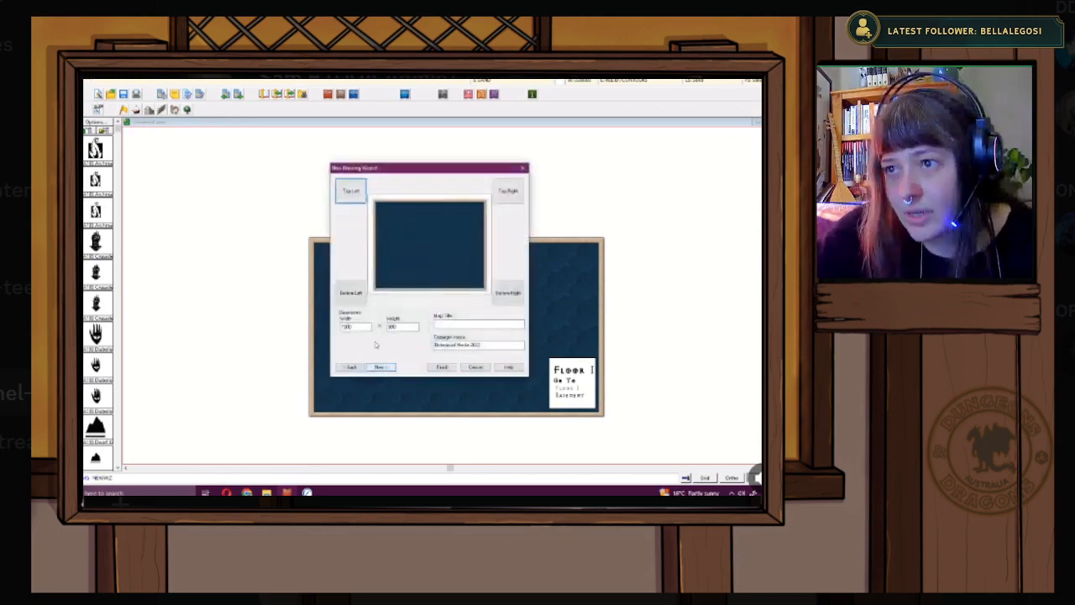
double_click(351, 326)
text(5000)
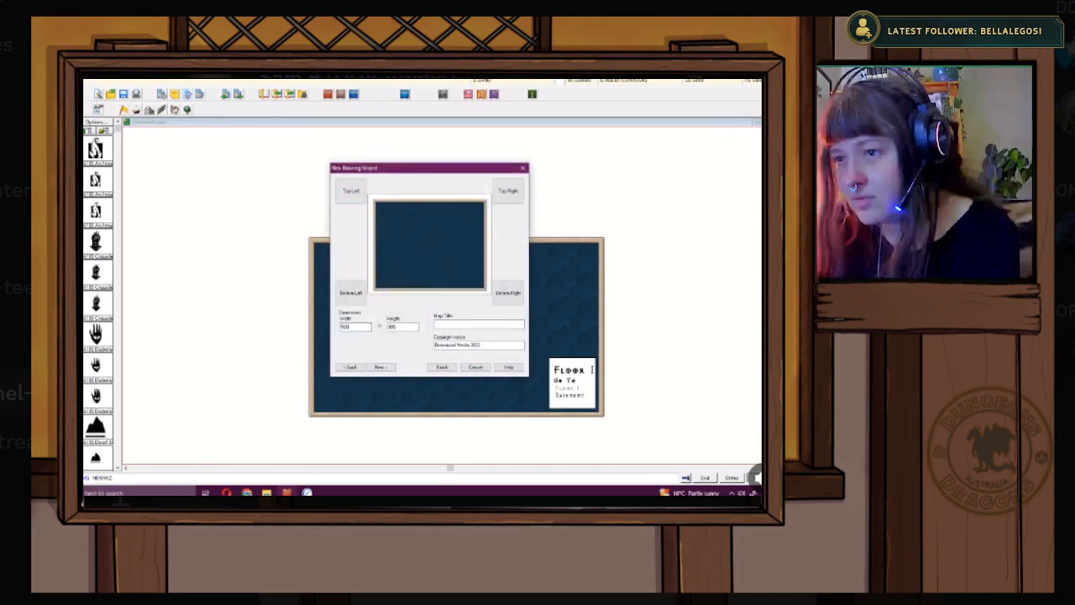
key(Tab)
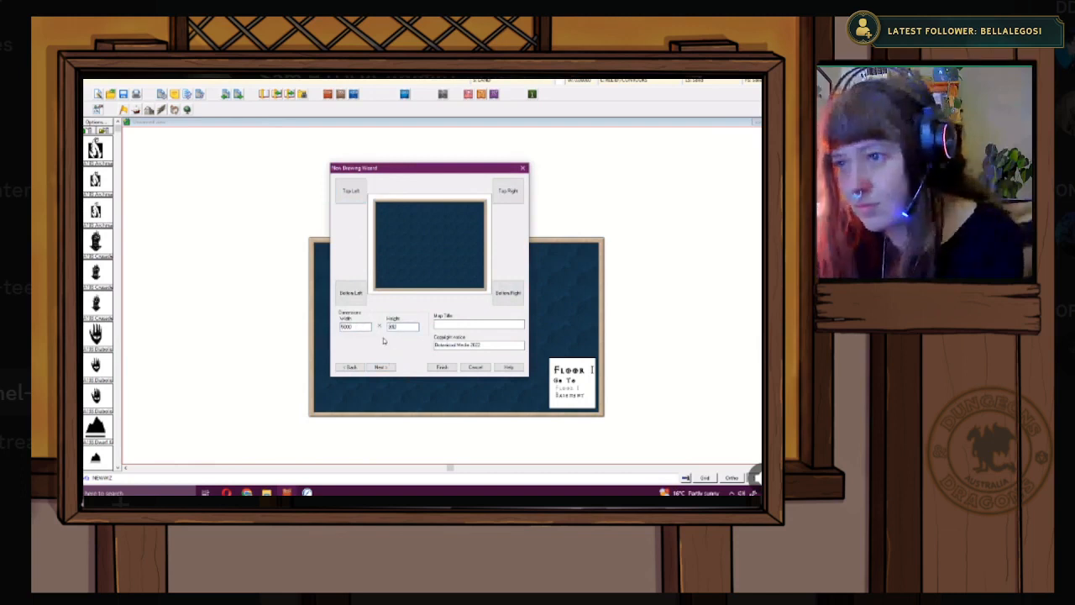
- Accept the sea background and enable multiple levels with two floors above ground and one below, then finish the map setup
click(387, 367)
click(387, 367)
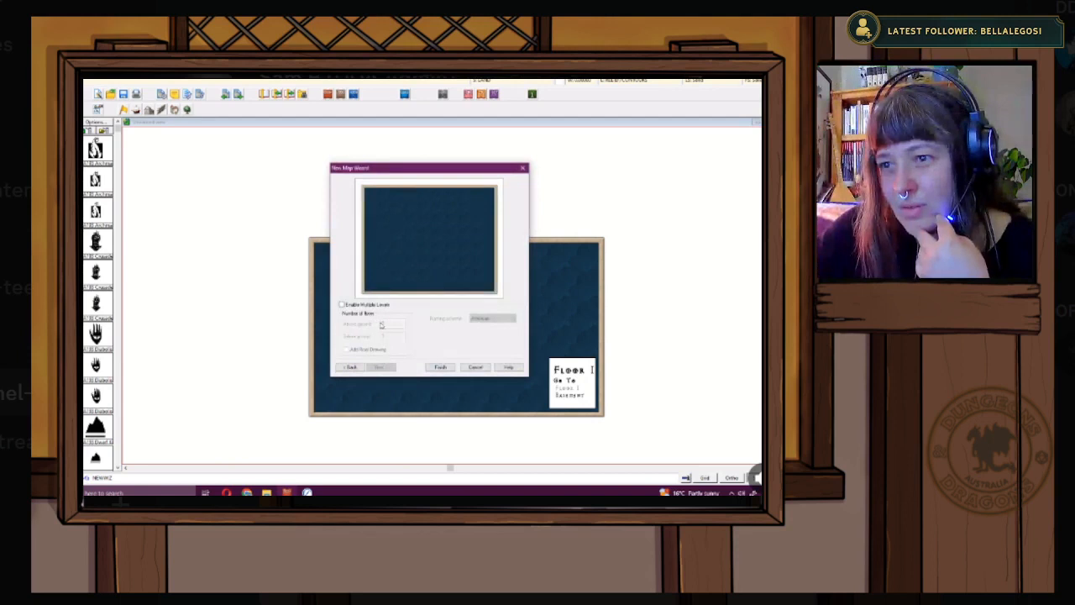
click(359, 305)
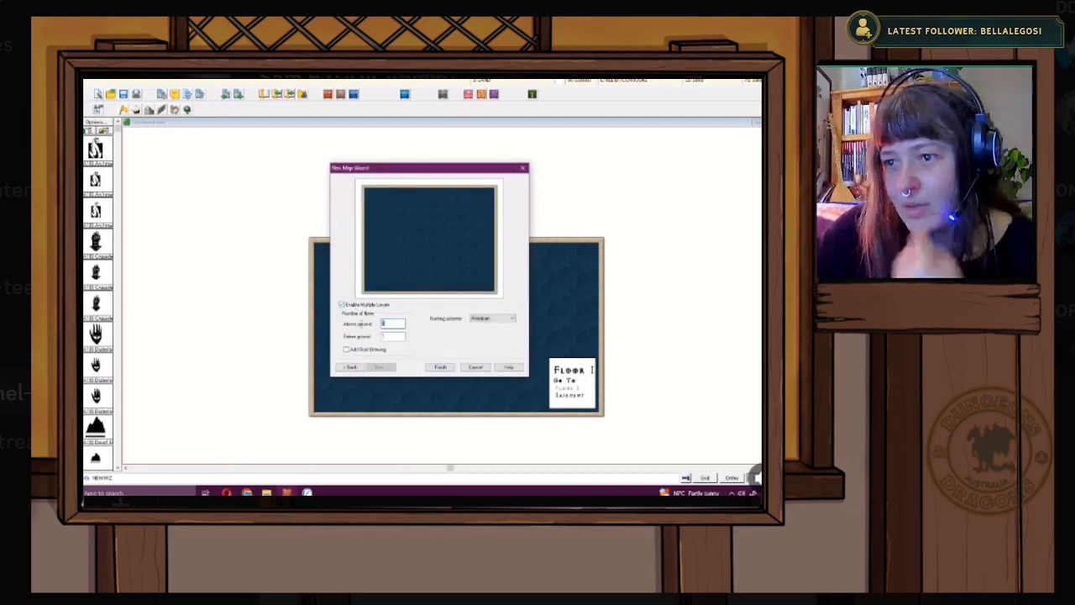
click(441, 368)
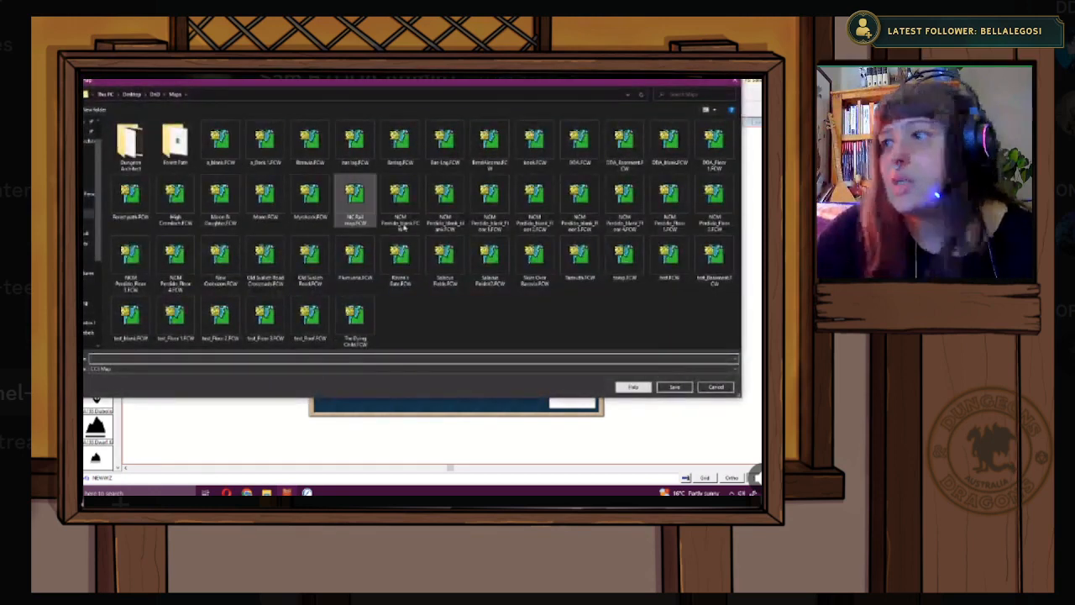
- Save the new map over DDA.FCW in the Maps folder, replacing its existing level files, and bring the whole map into view
double_click(579, 138)
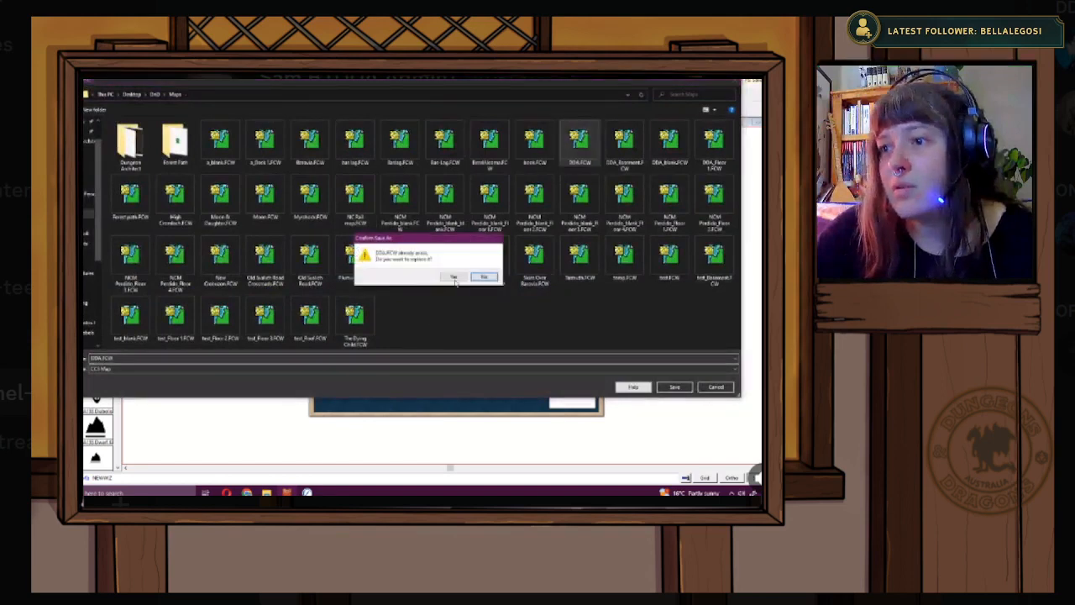
click(454, 278)
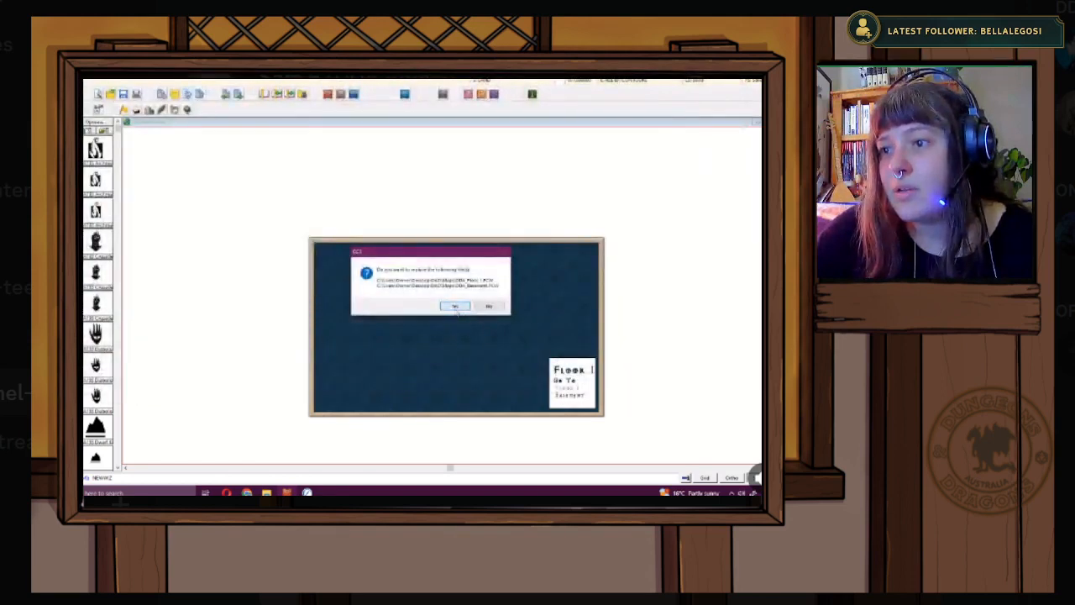
click(455, 307)
scroll(487, 336, down, 3)
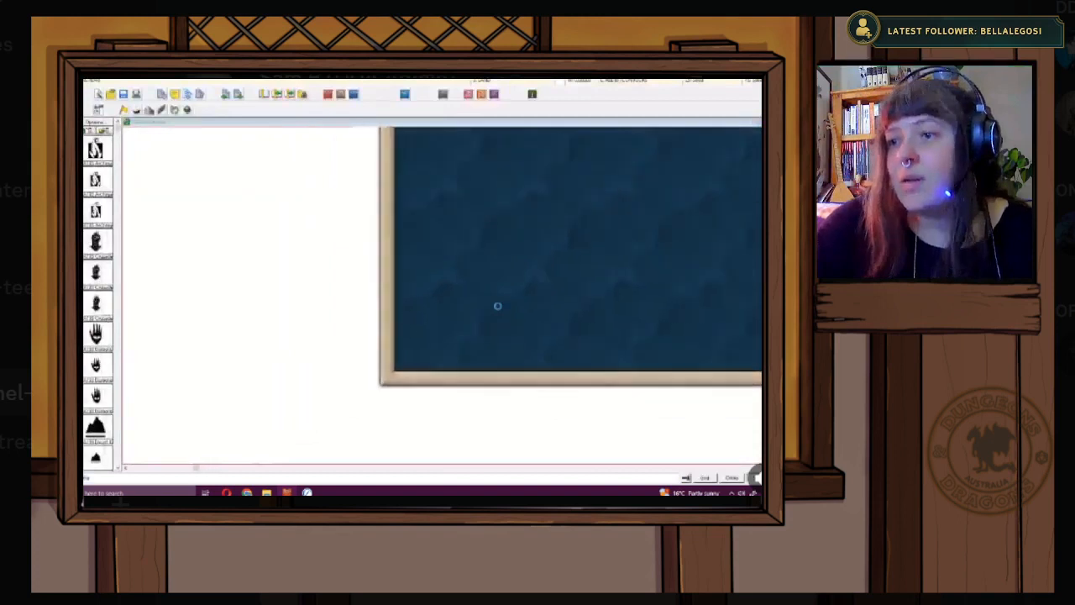
drag(557, 322, 361, 308)
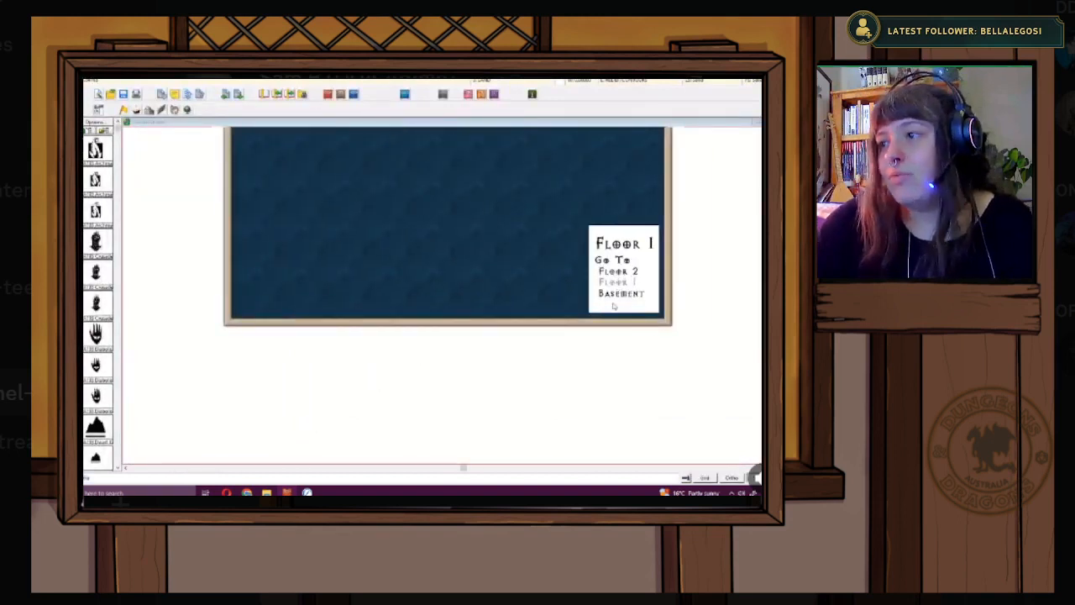
scroll(535, 269, down, 2)
scroll(506, 252, up, 1)
drag(507, 252, 503, 315)
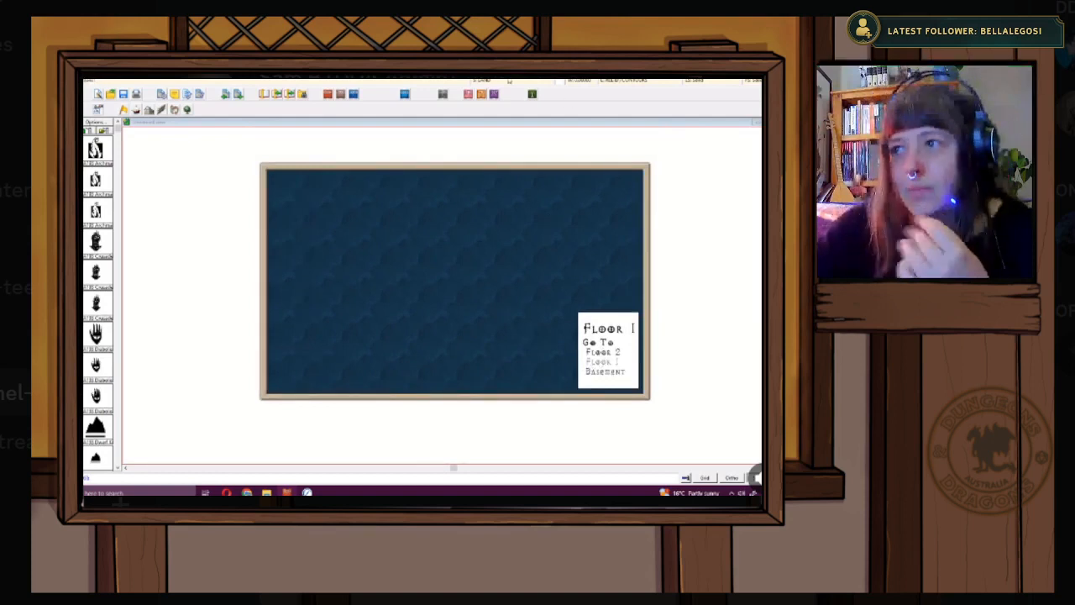
- Try hiding the level key through the KEY and KEY TEXT sheets, and restore it to visible
click(509, 80)
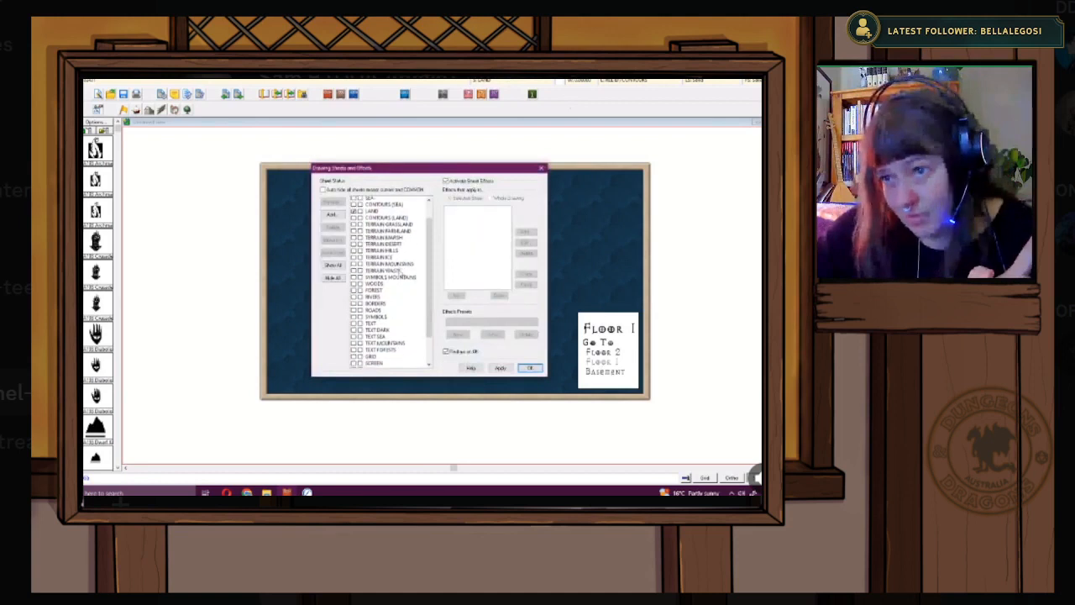
scroll(402, 275, down, 3)
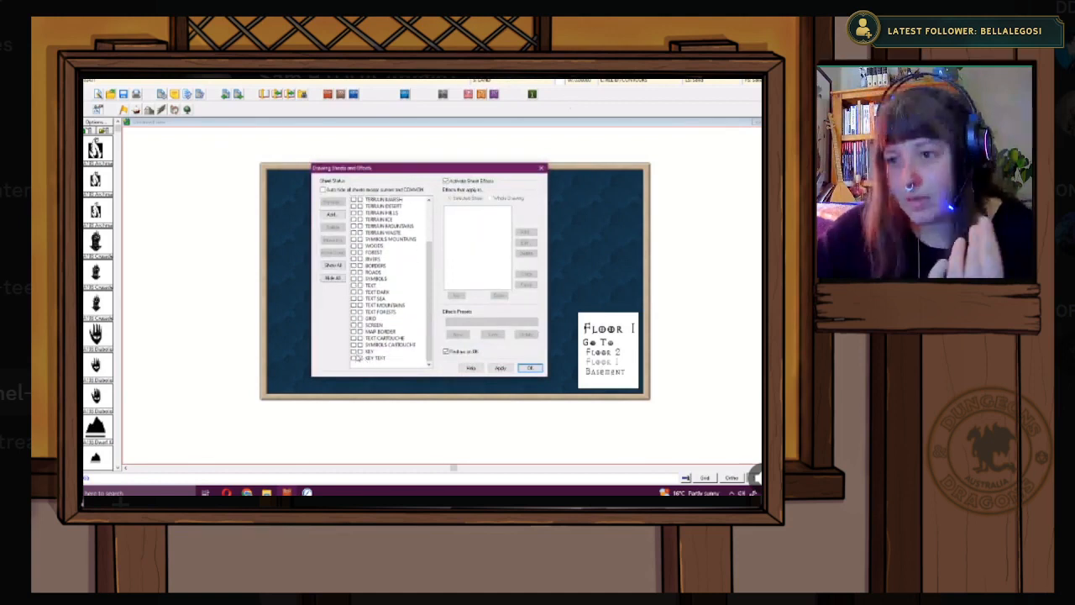
click(370, 351)
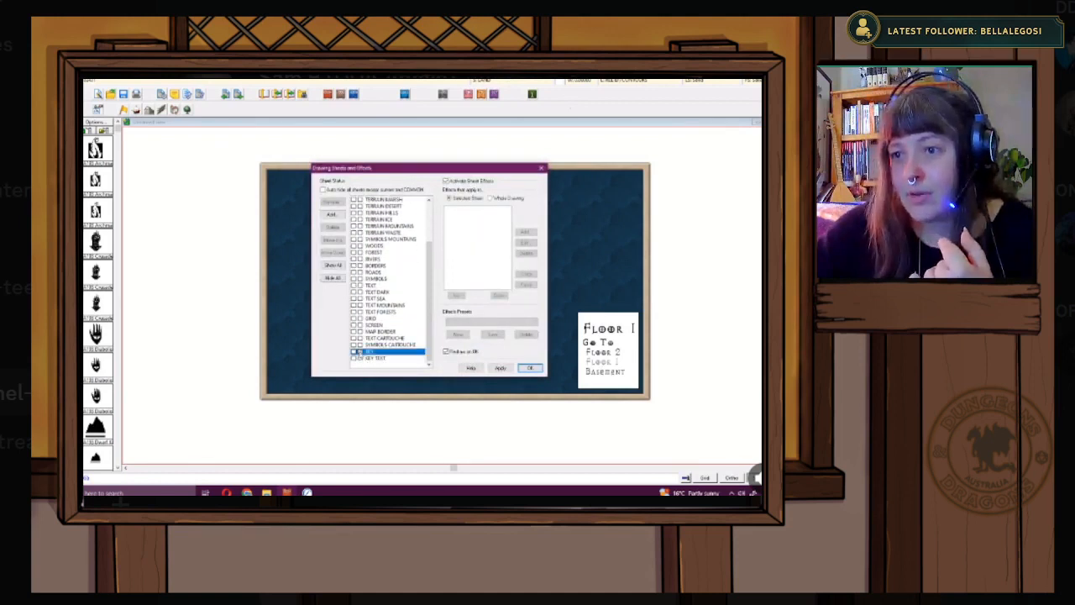
click(361, 357)
click(503, 368)
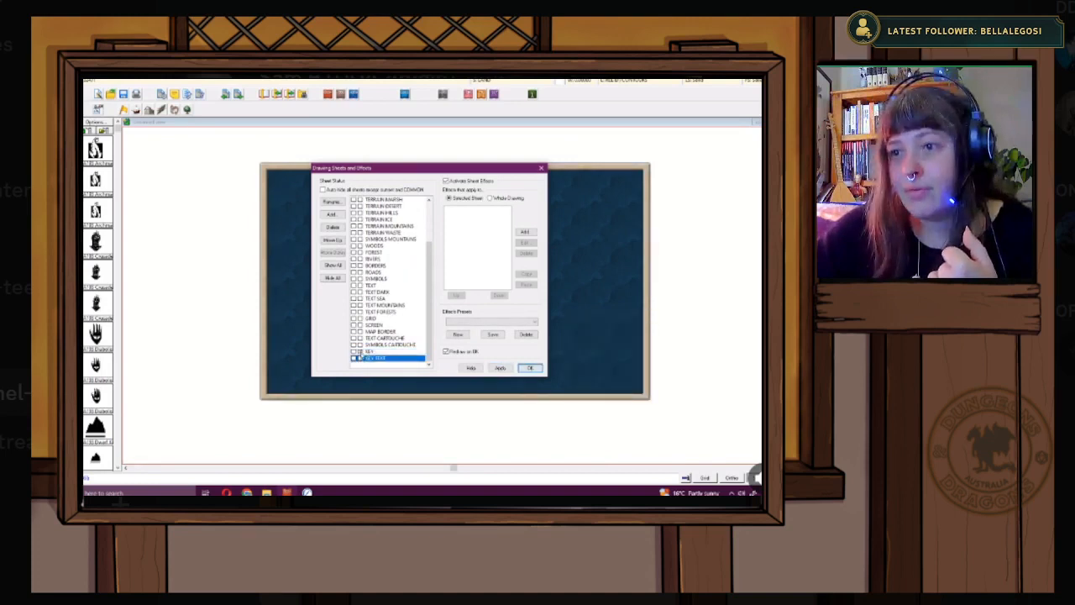
click(363, 351)
click(502, 369)
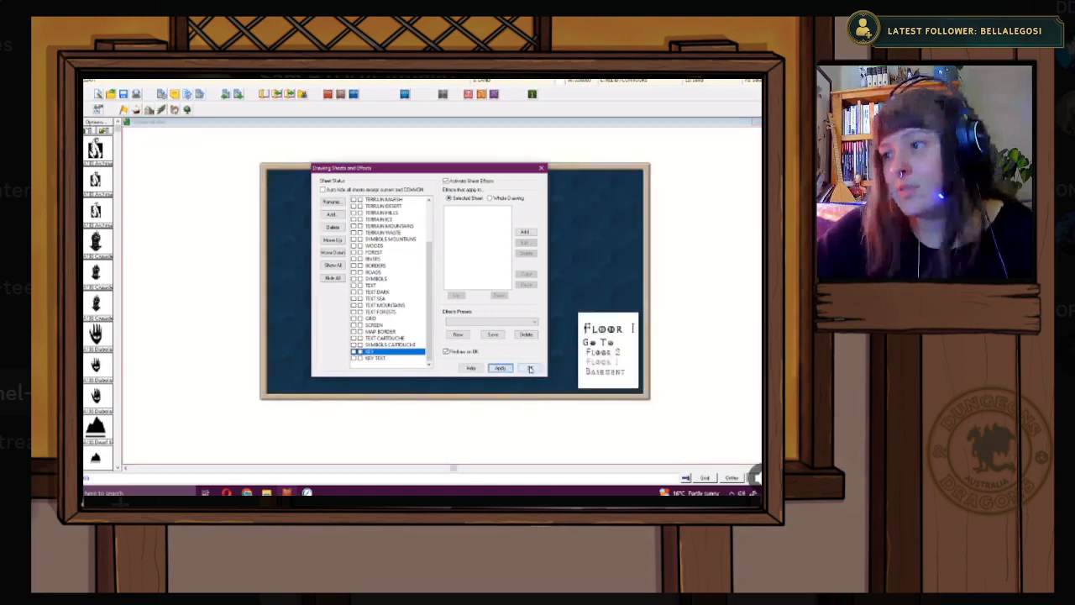
click(529, 368)
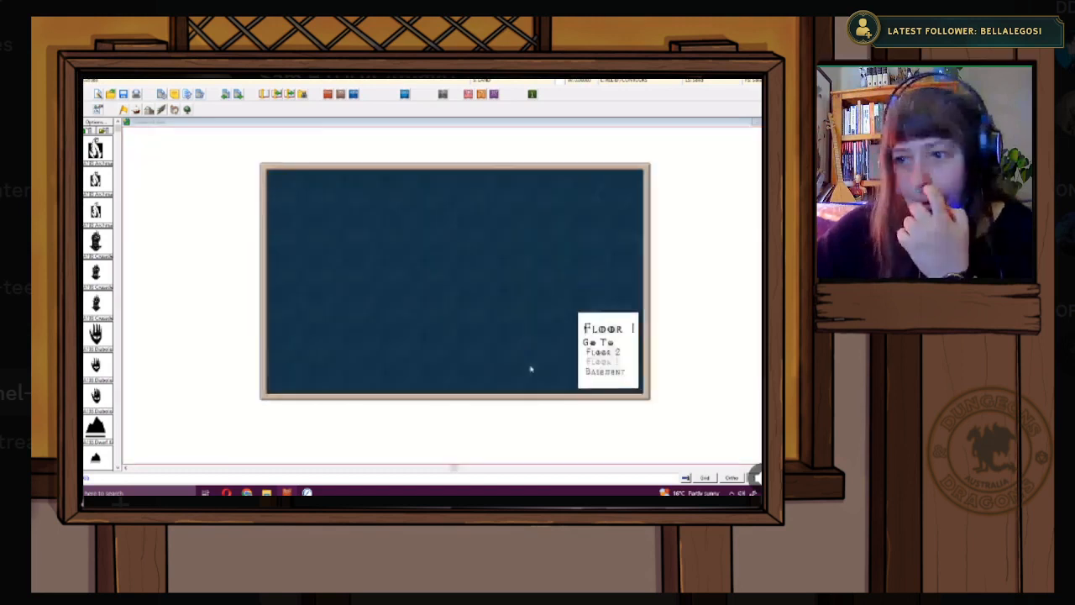
- Try to paste the copied continents onto the Floor 1 map at the default scale and rotation, and undo the placement
click(383, 280)
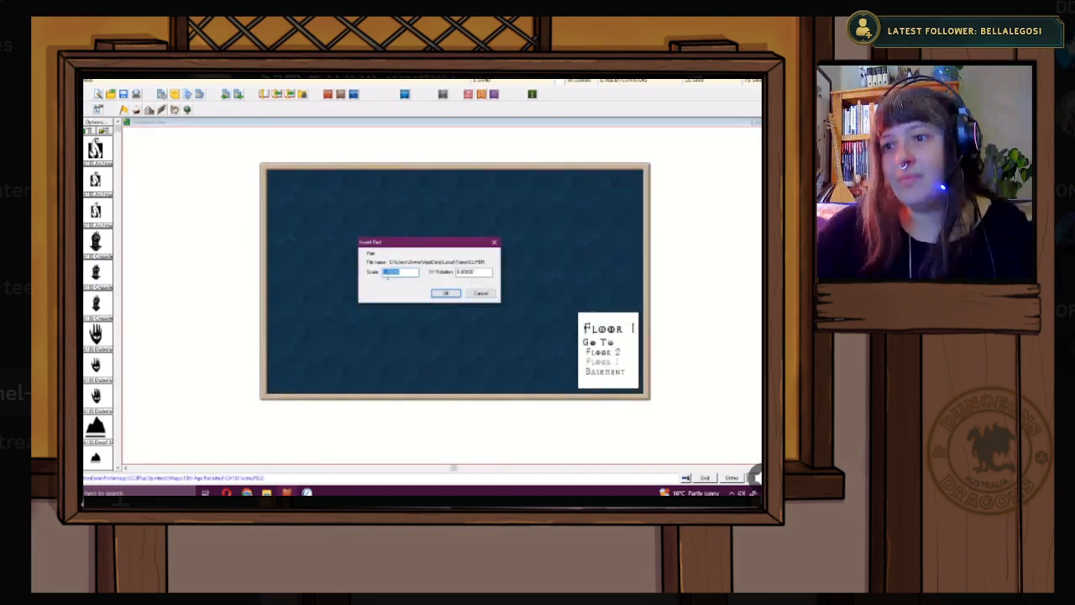
click(452, 294)
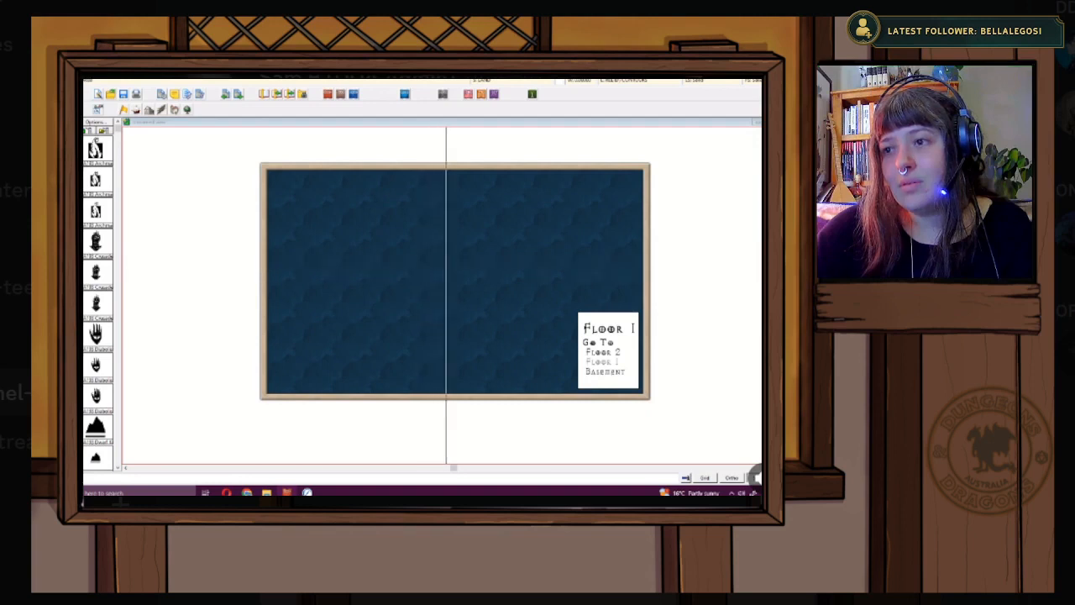
click(451, 284)
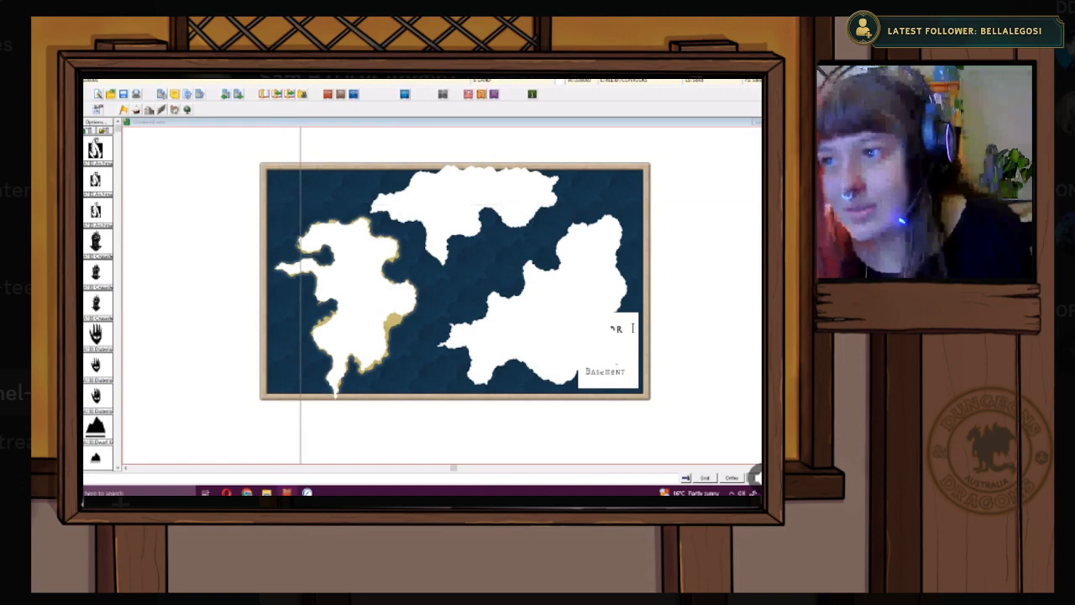
click(298, 206)
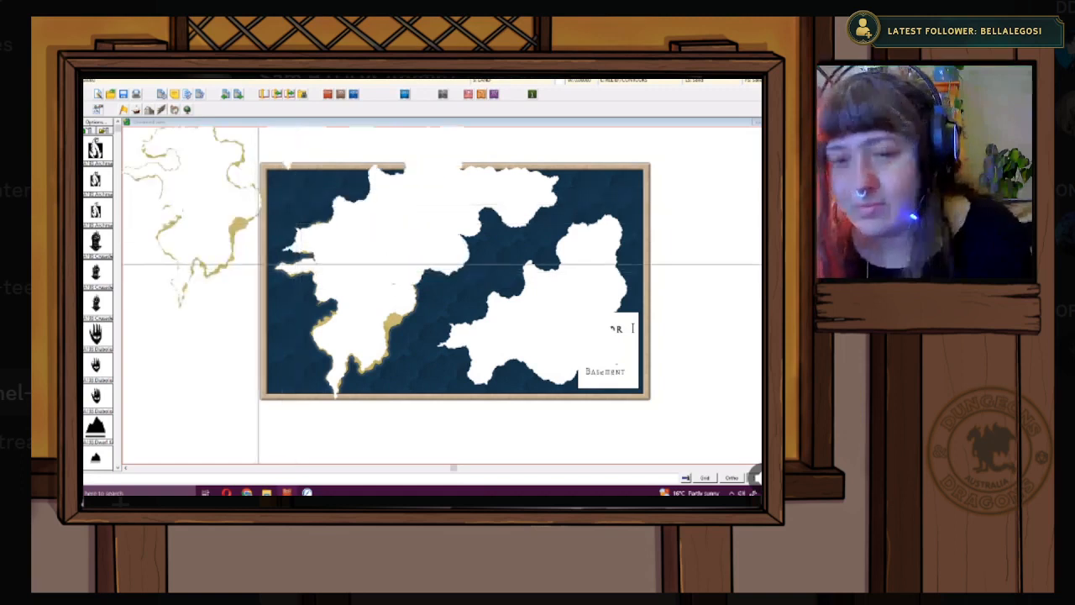
click(345, 261)
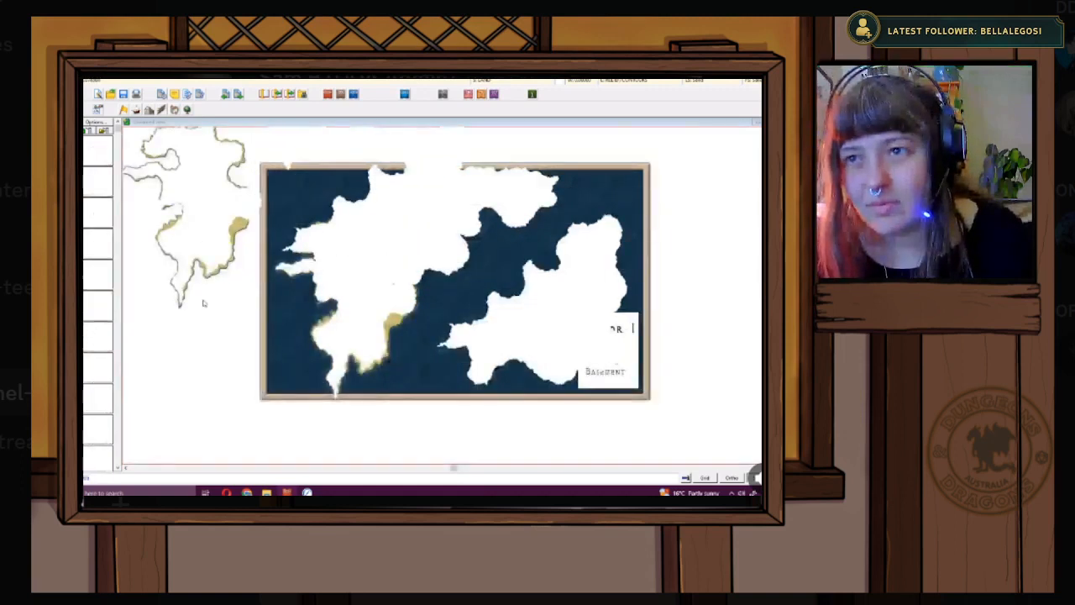
key(ctrl+z)
- Paste a single copy of the continents onto the middle of the Floor 1 map and end the placement
key(ctrl+y)
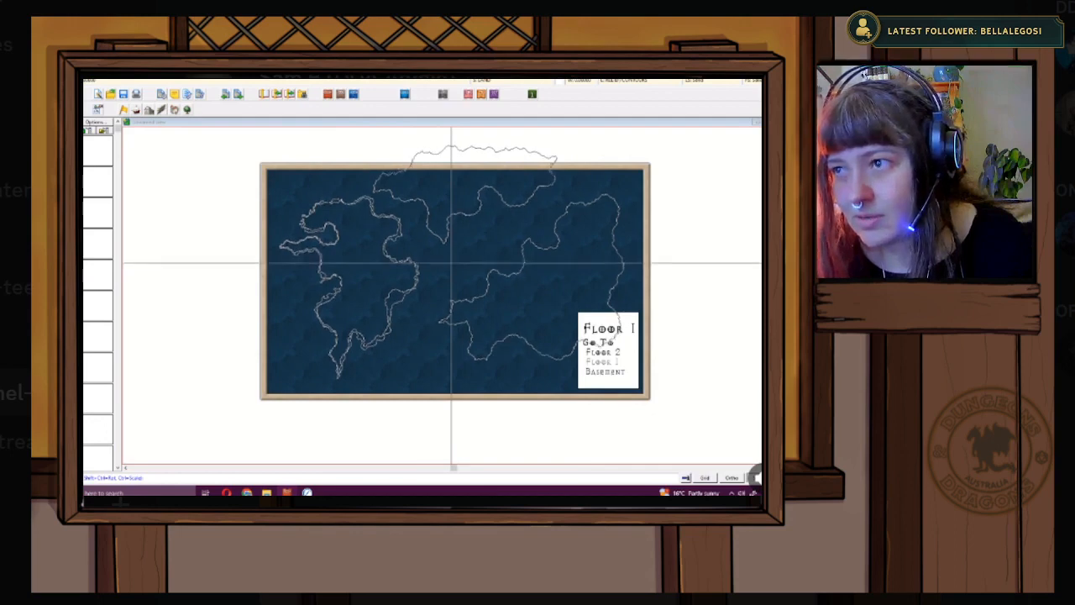
click(451, 264)
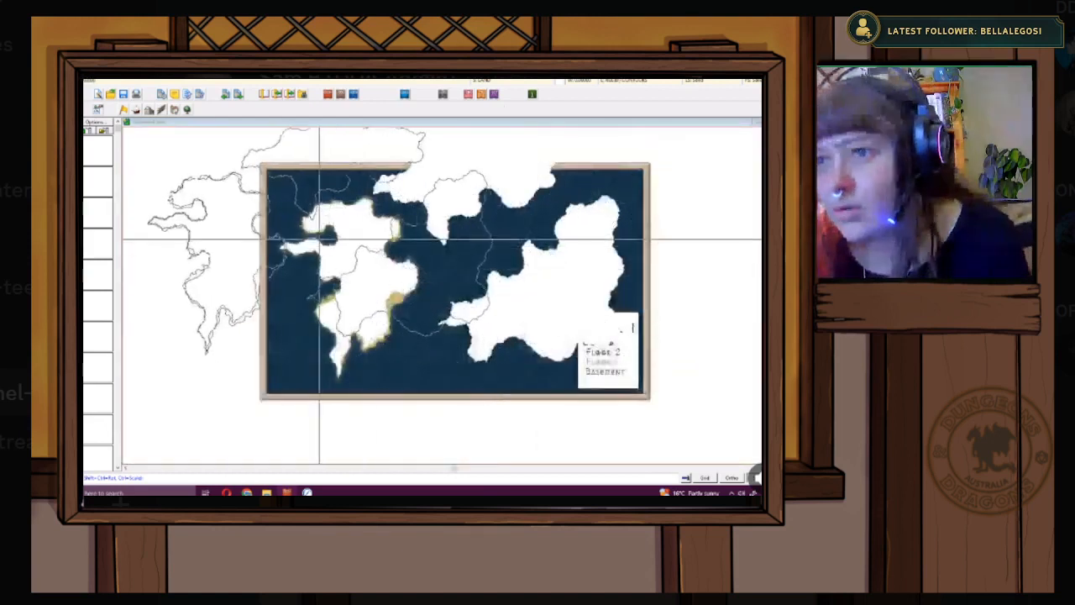
key(Escape)
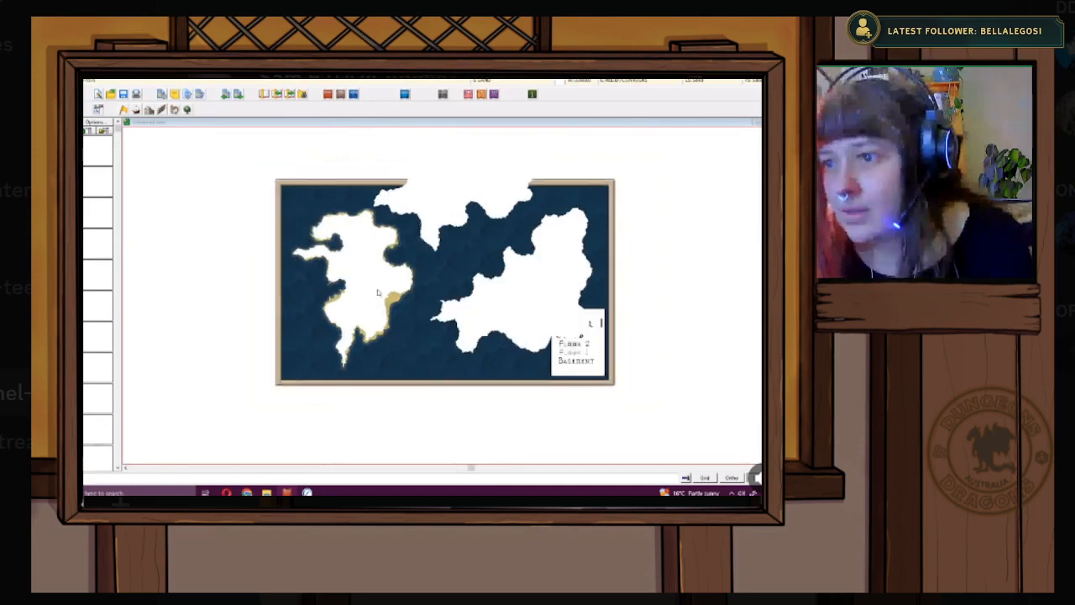
- Add a Transparency effect with the default opacity to the SKETCH sheet and apply it to the map
click(496, 84)
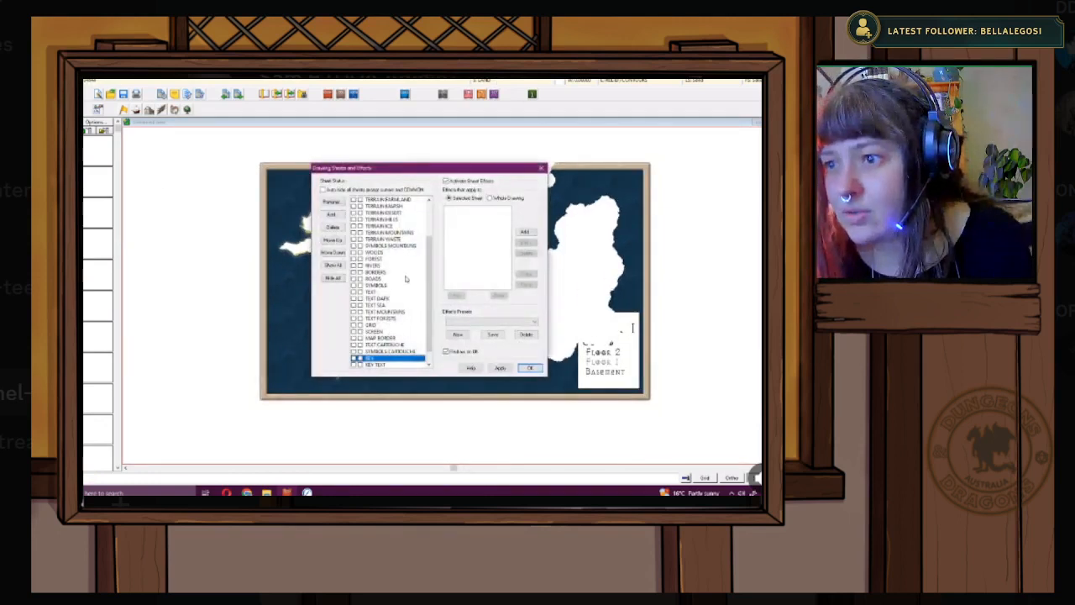
scroll(406, 279, down, 2)
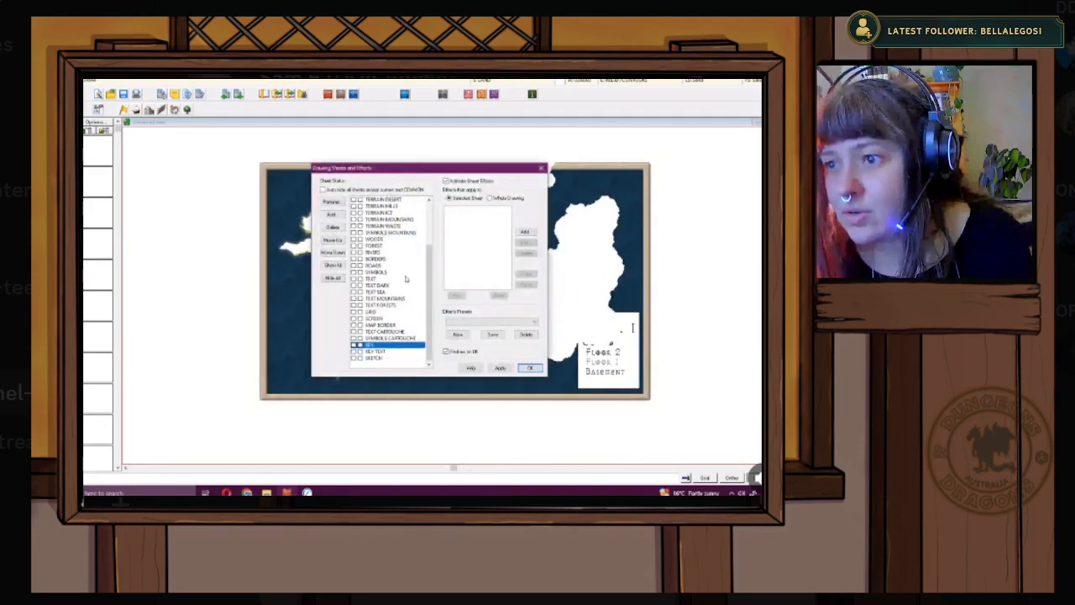
click(371, 359)
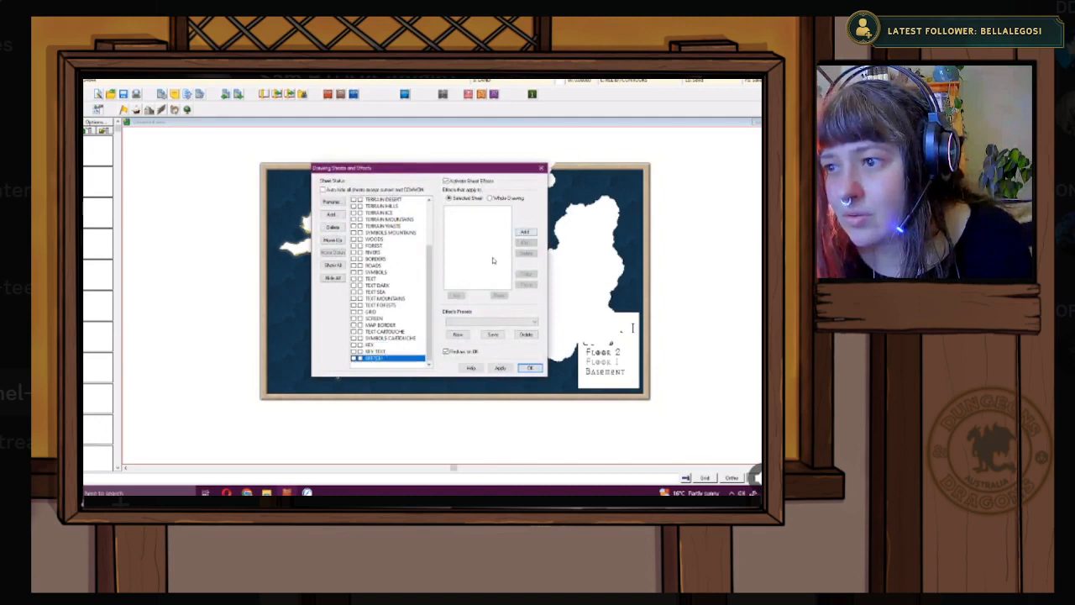
click(525, 232)
double_click(407, 304)
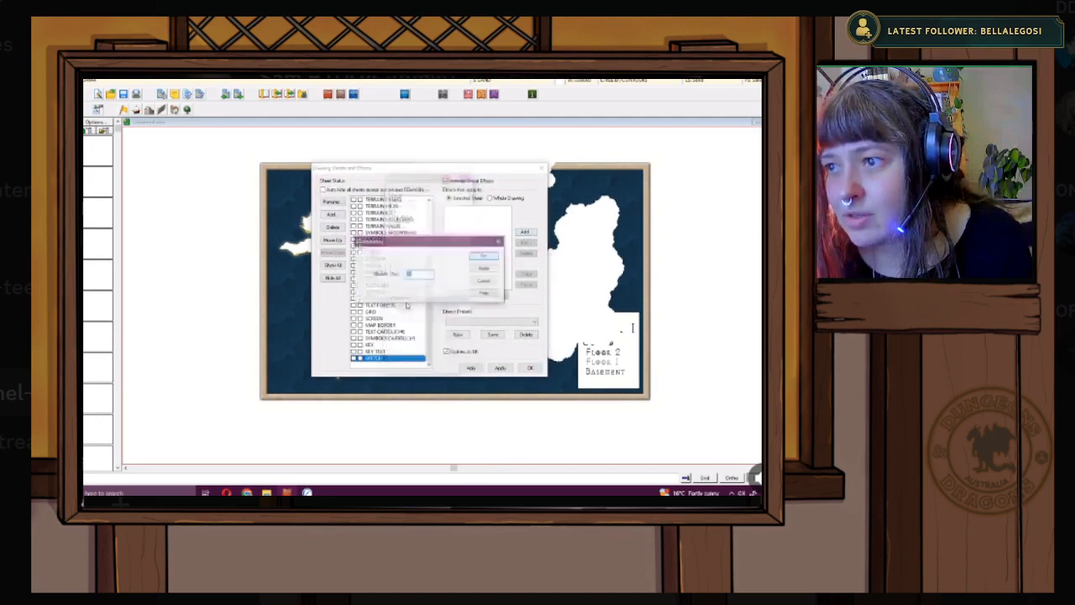
click(485, 268)
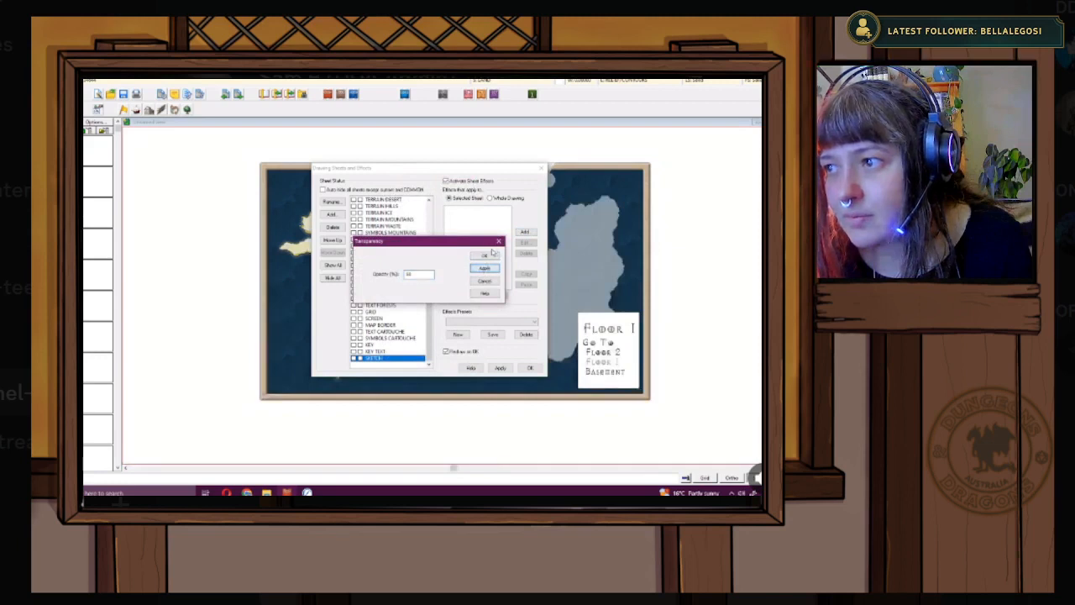
click(492, 255)
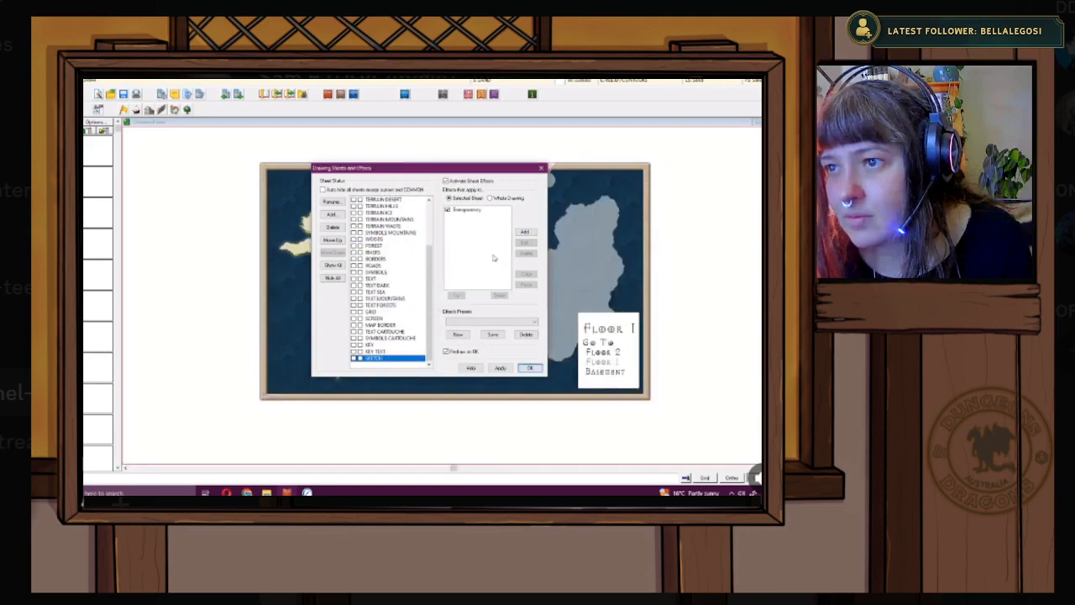
click(500, 367)
click(530, 368)
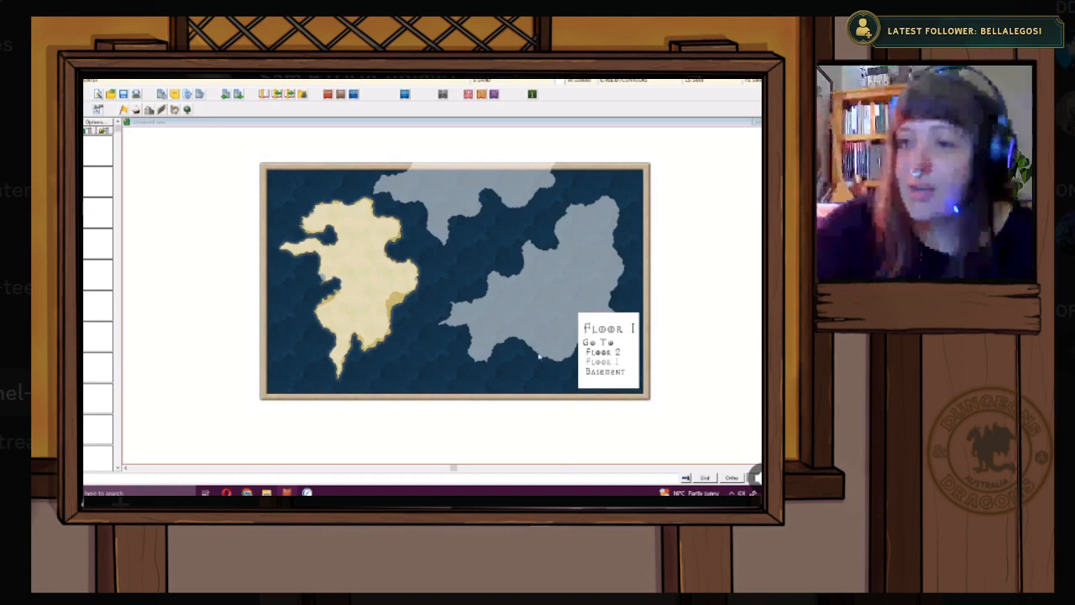
scroll(509, 330, down, 1)
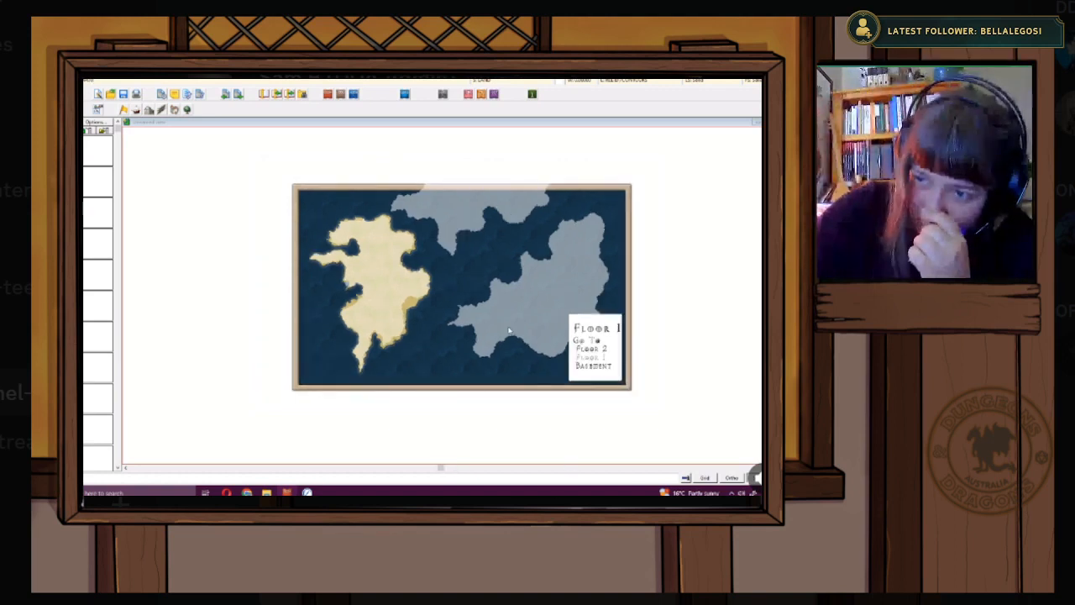
scroll(505, 327, up, 2)
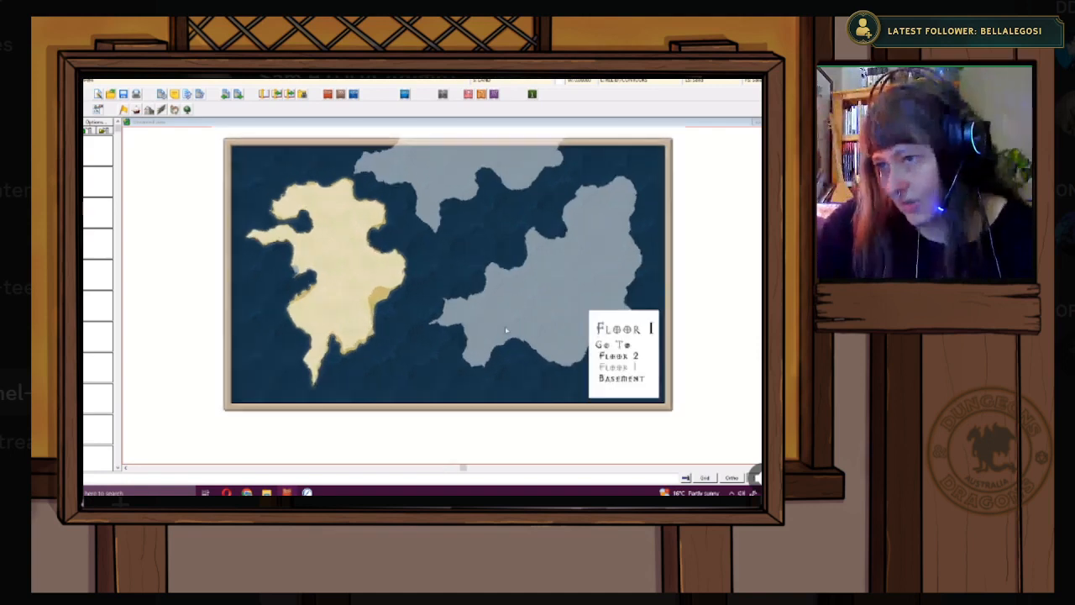
scroll(505, 327, up, 1)
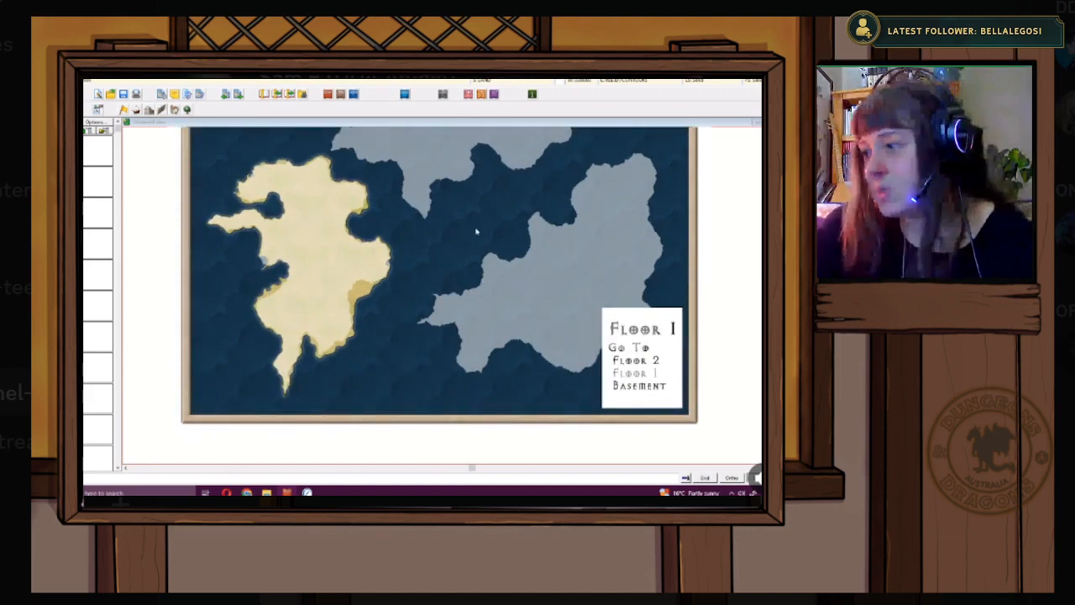
scroll(476, 229, down, 1)
drag(475, 214, 466, 246)
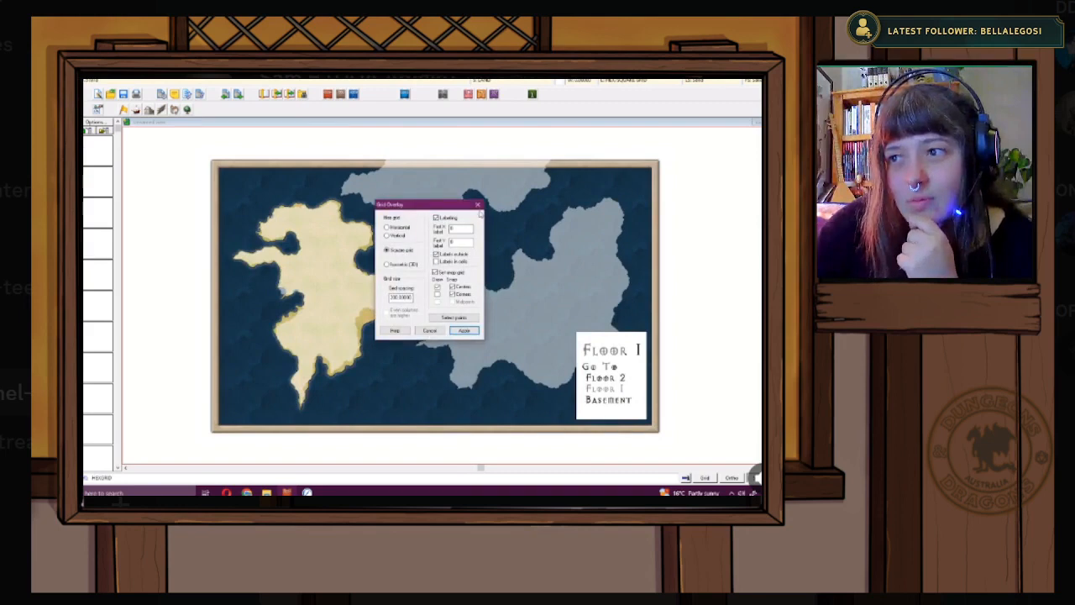
click(477, 206)
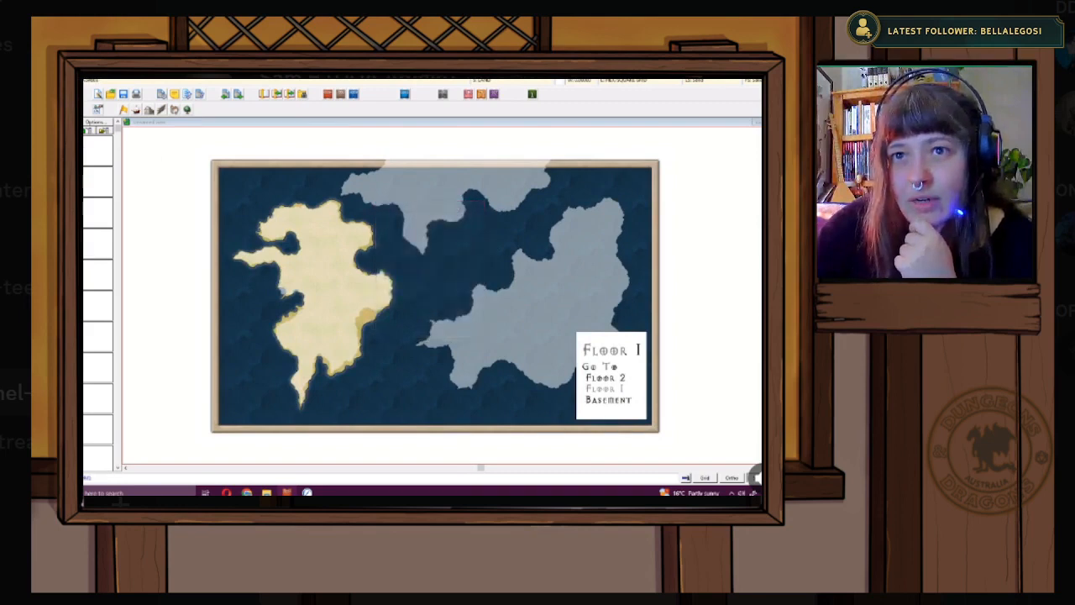
- Trace the sketched northern continent with the Land, Default drawing tool and close its outline
click(99, 110)
scroll(389, 332, down, 3)
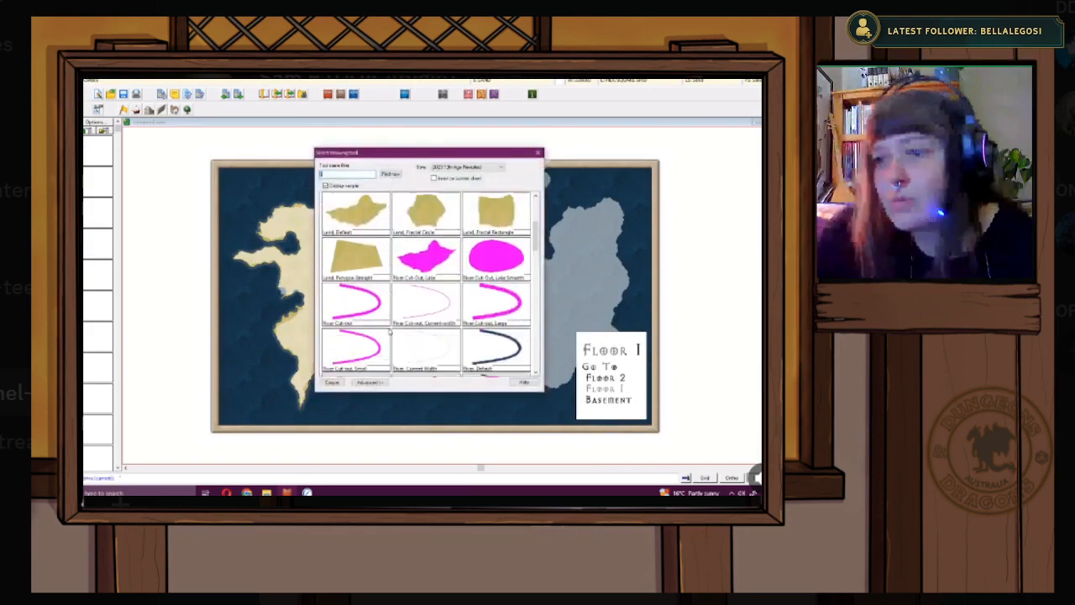
scroll(363, 291, down, 3)
scroll(363, 291, down, 3)
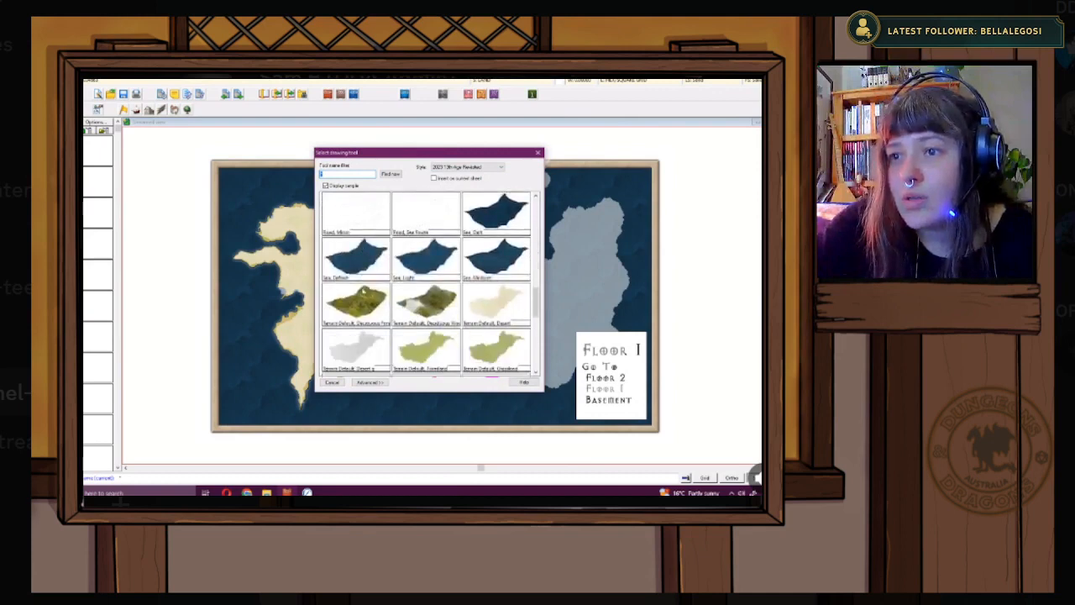
scroll(363, 292, down, 3)
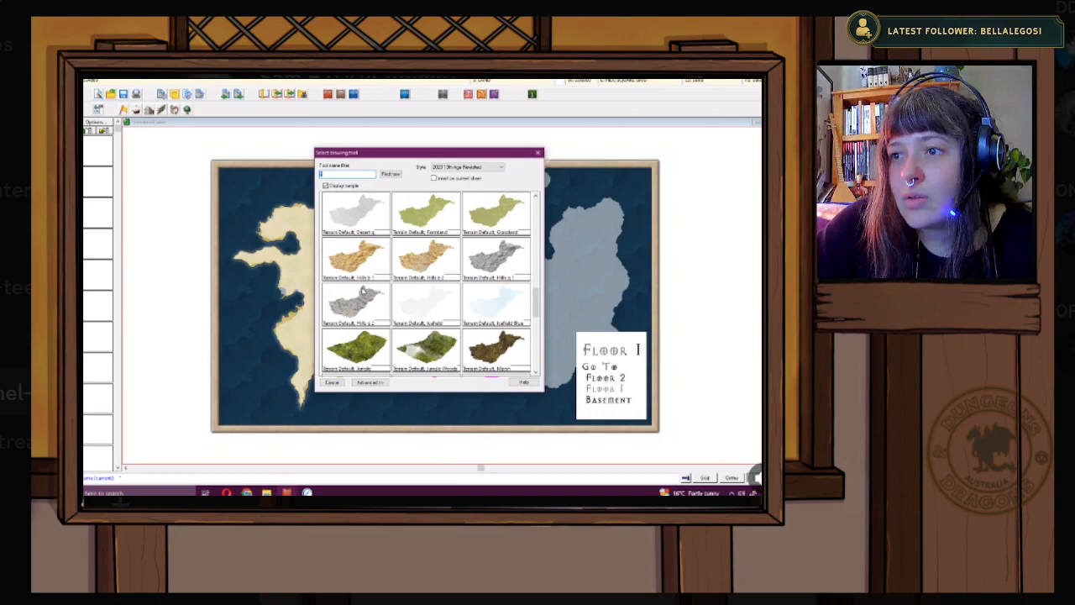
scroll(363, 291, up, 12)
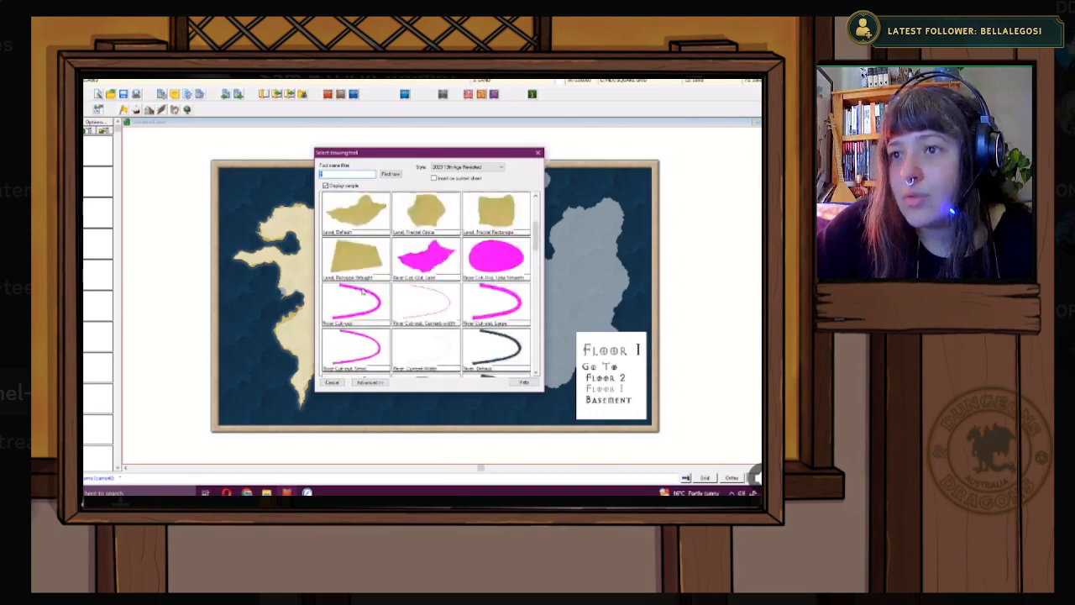
scroll(363, 291, up, 3)
double_click(338, 348)
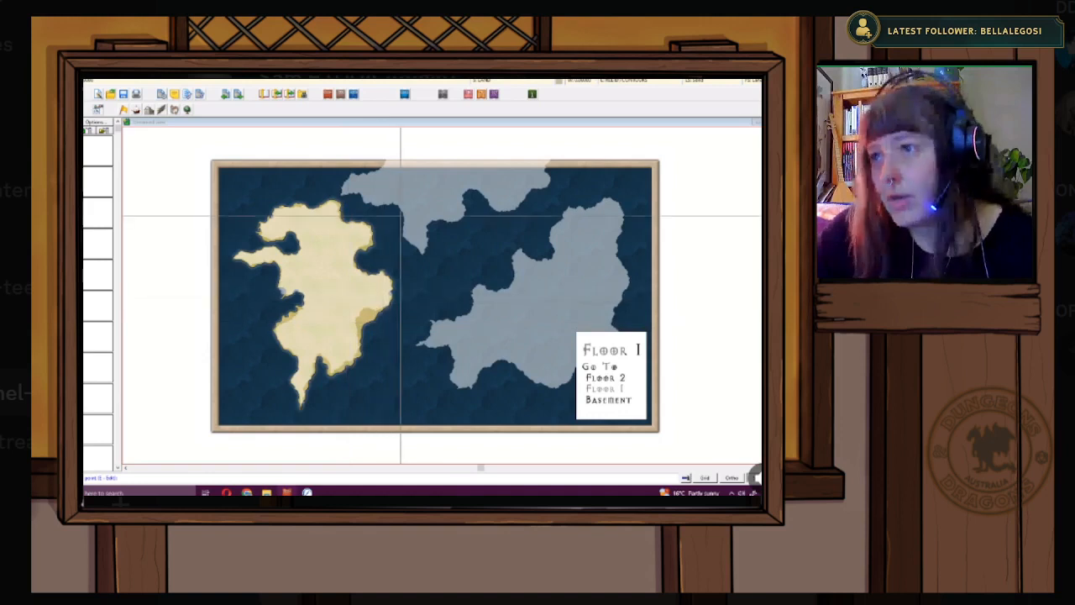
scroll(401, 216, up, 2)
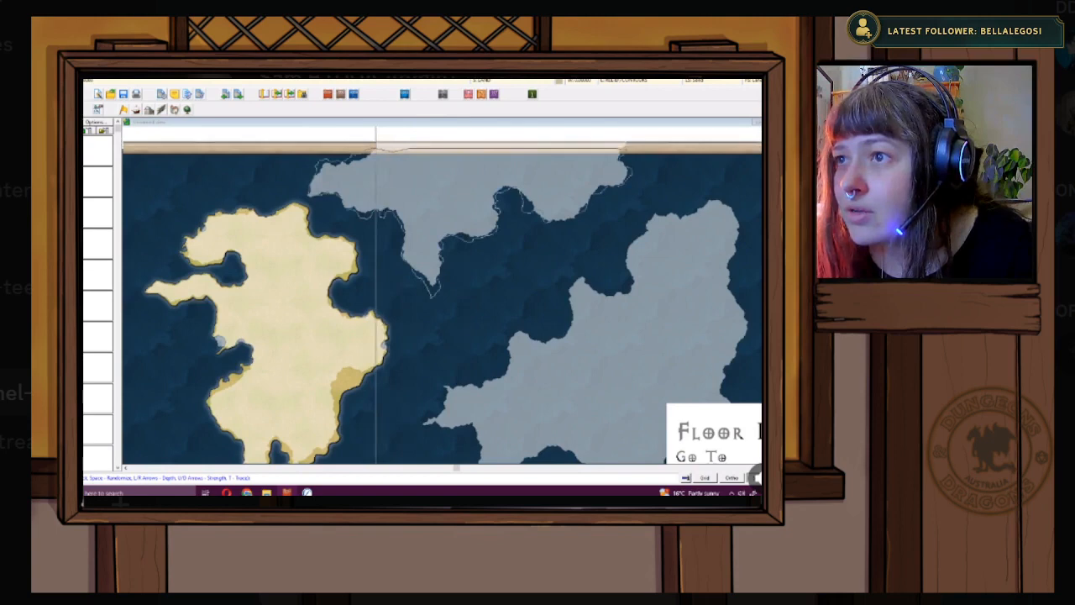
click(377, 181)
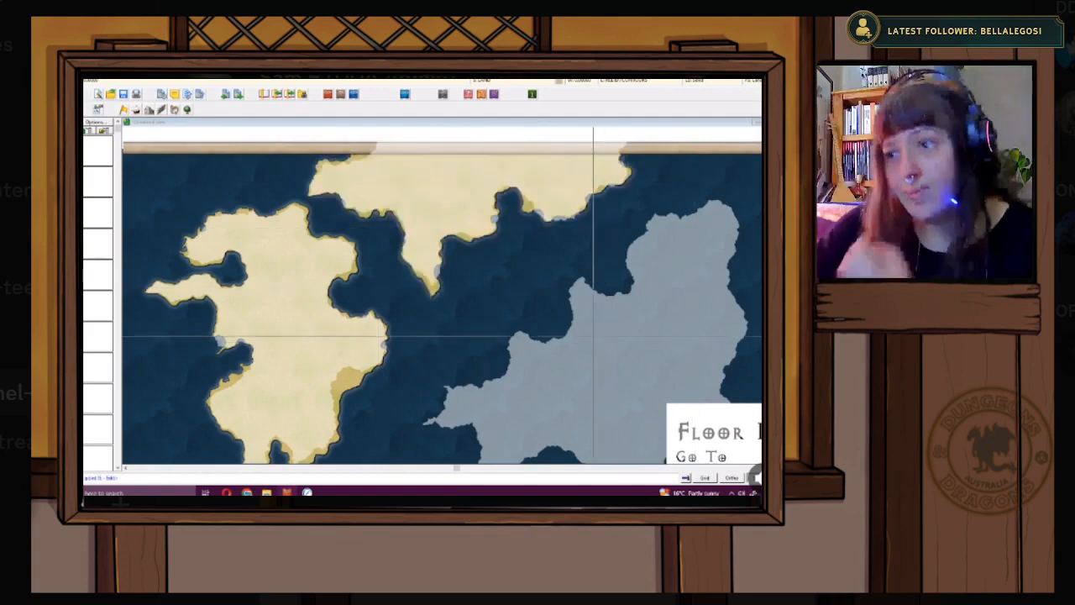
- Trace the sketched eastern continent with the same land tool, running its coastline across the level key, and close the outline
drag(542, 285, 500, 246)
scroll(500, 246, down, 2)
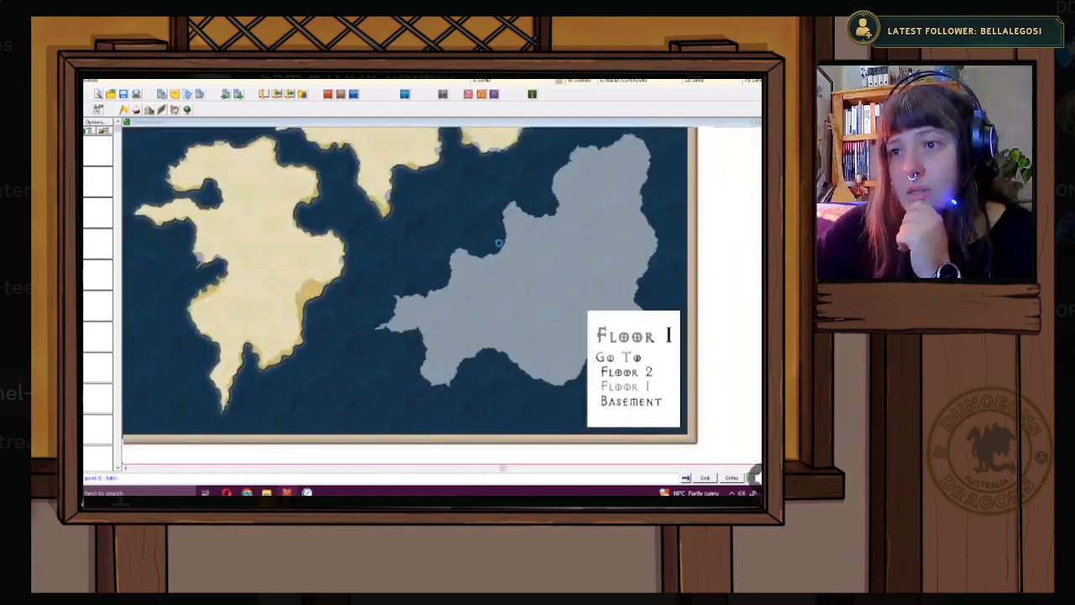
scroll(500, 245, down, 1)
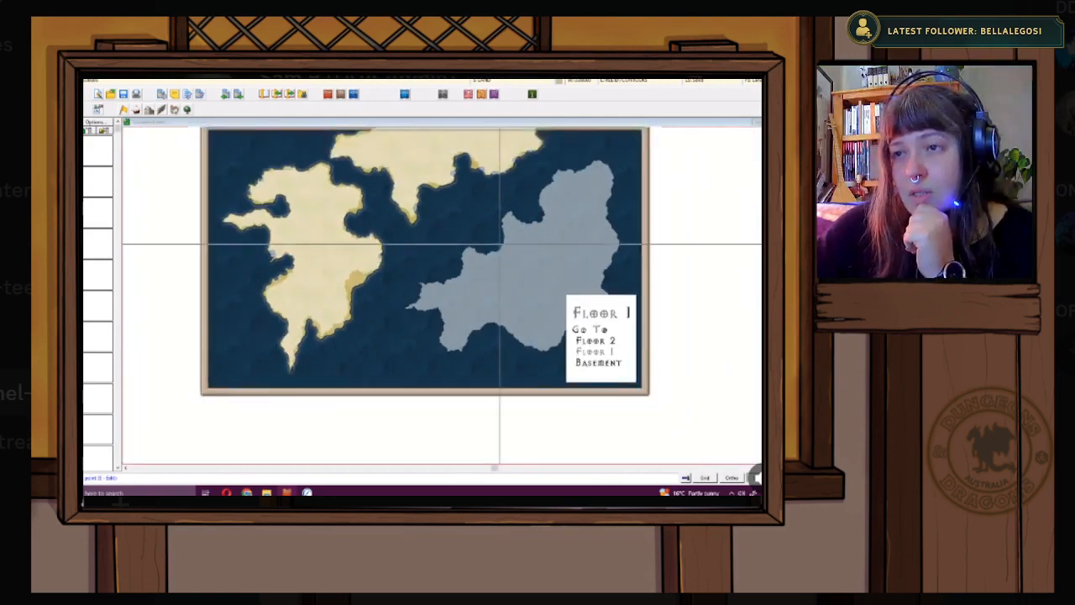
scroll(536, 227, up, 1)
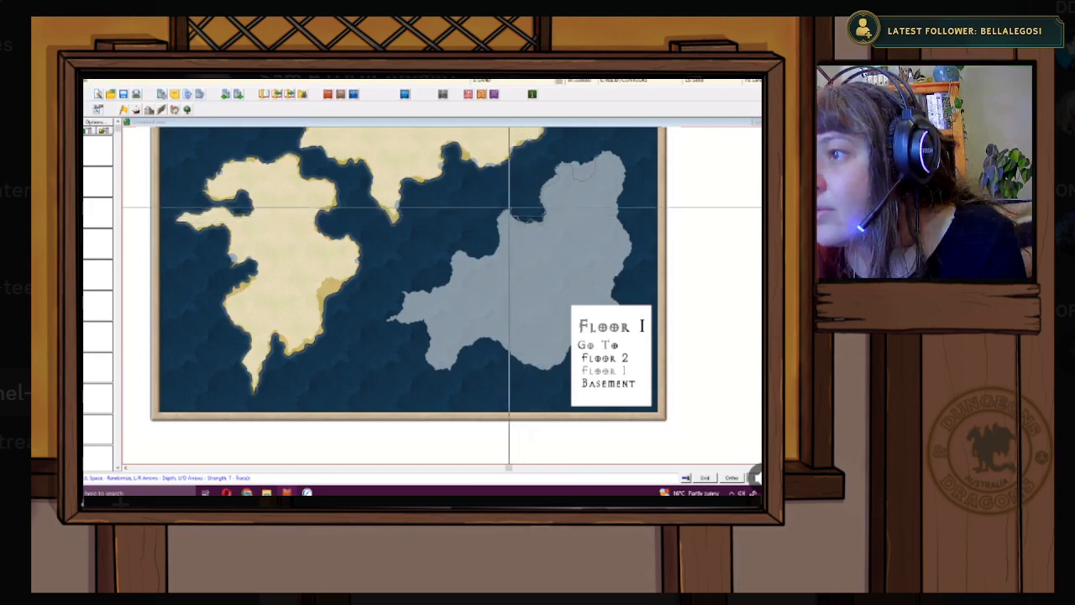
click(502, 213)
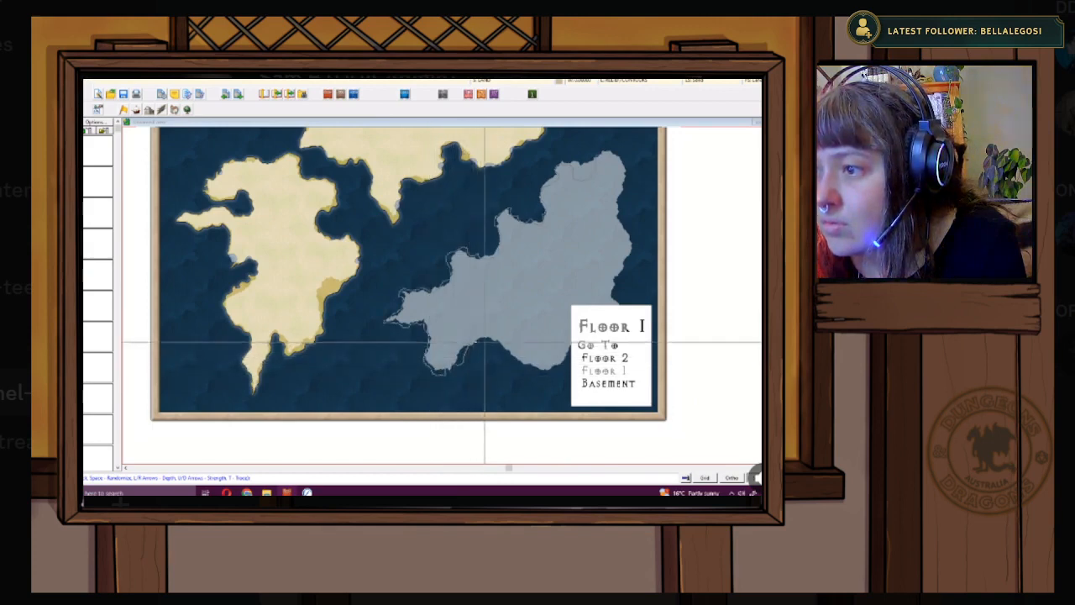
mouse_move(500, 359)
mouse_down()
mouse_move(537, 378)
mouse_move(566, 368)
mouse_move(578, 334)
mouse_move(627, 338)
mouse_move(630, 304)
mouse_up()
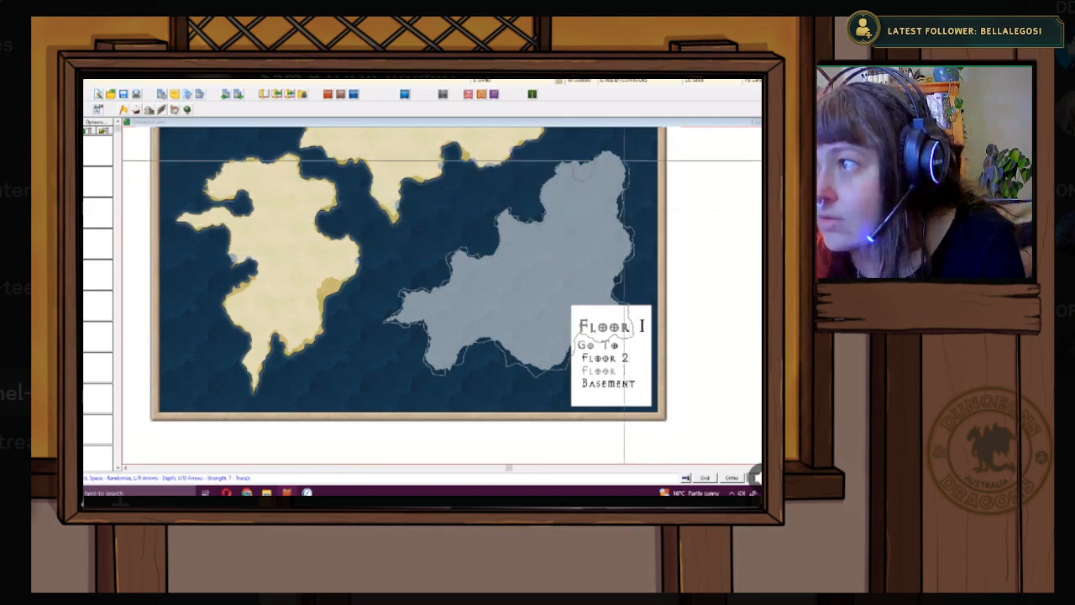
click(609, 155)
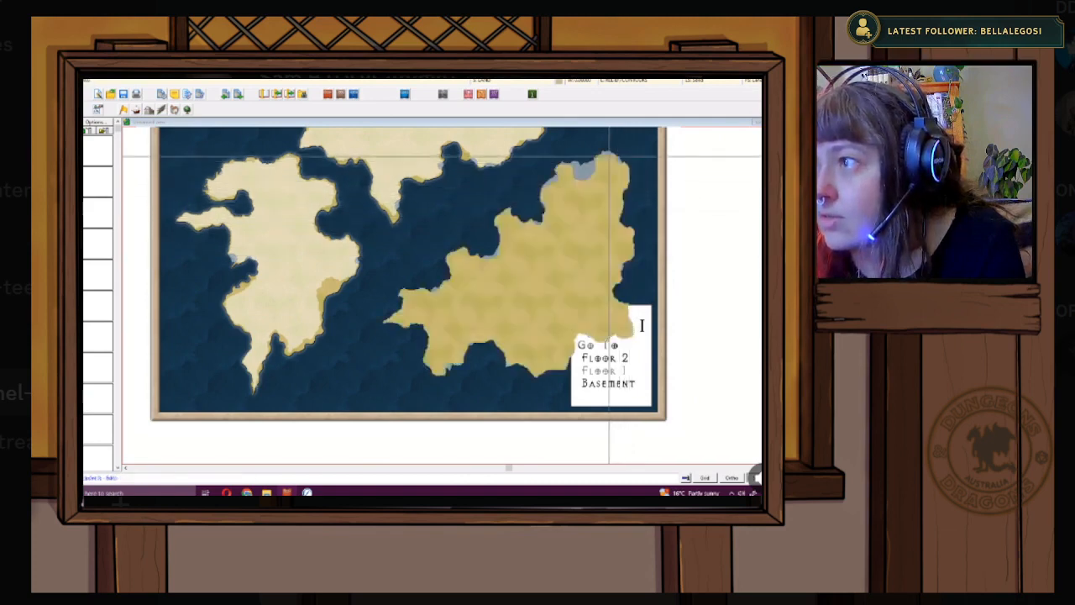
- Hide the SKETCH sheet and apply the sheet settings to the map
scroll(574, 215, down, 1)
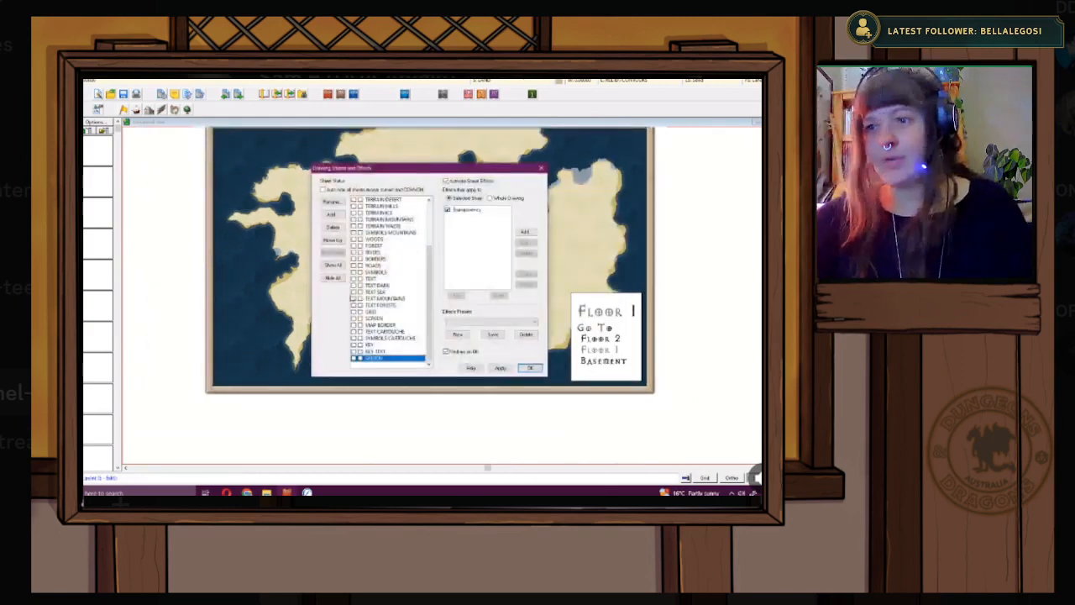
click(499, 369)
click(530, 370)
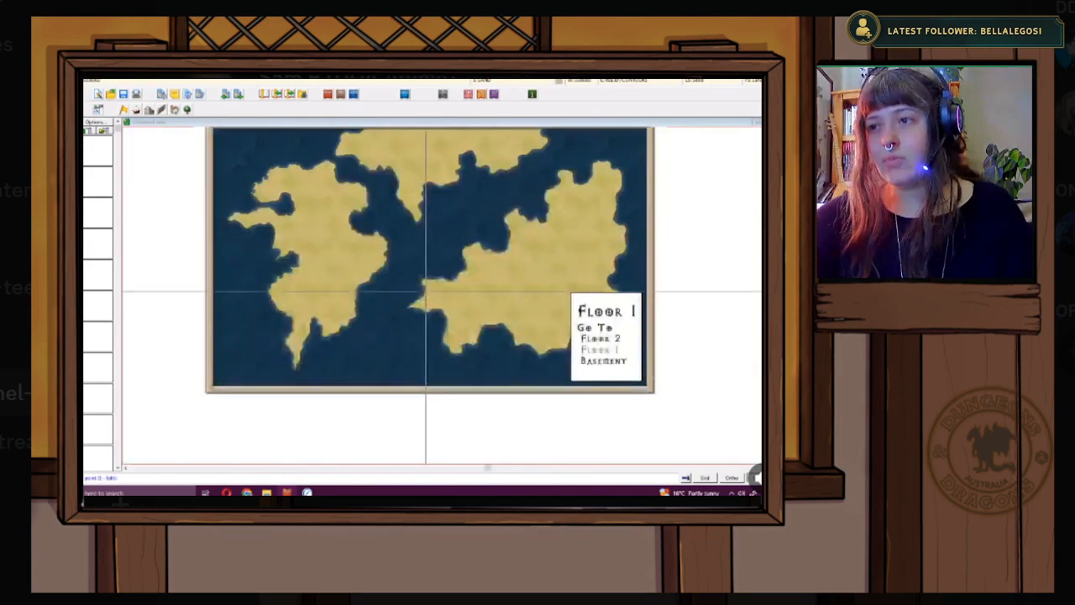
- Scale down the western and eastern continents, placing the eastern one nearer the middle of the map
scroll(423, 272, down, 1)
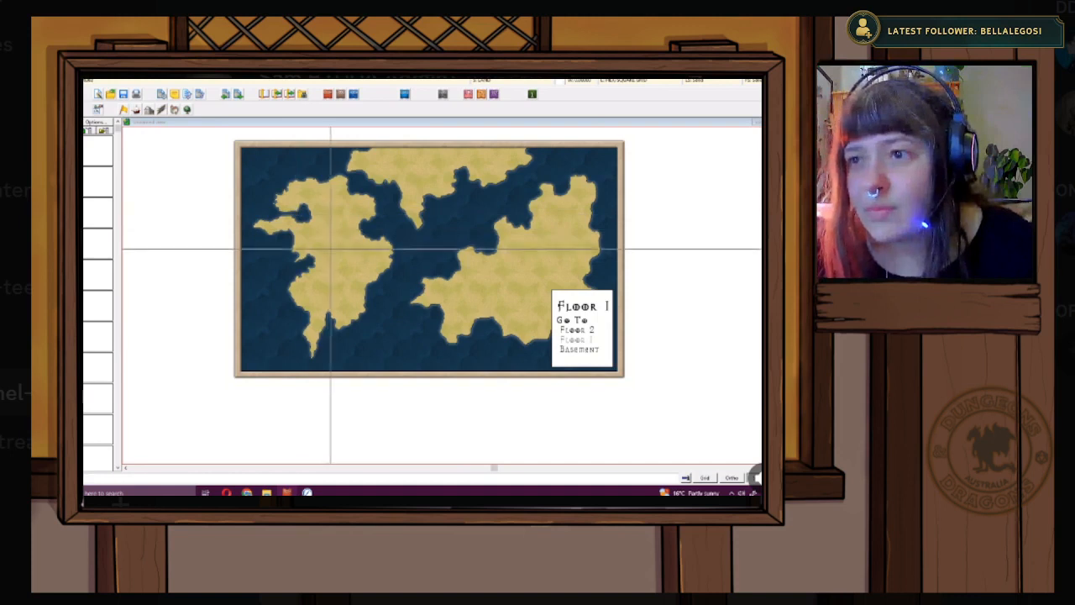
click(330, 250)
right_click(331, 248)
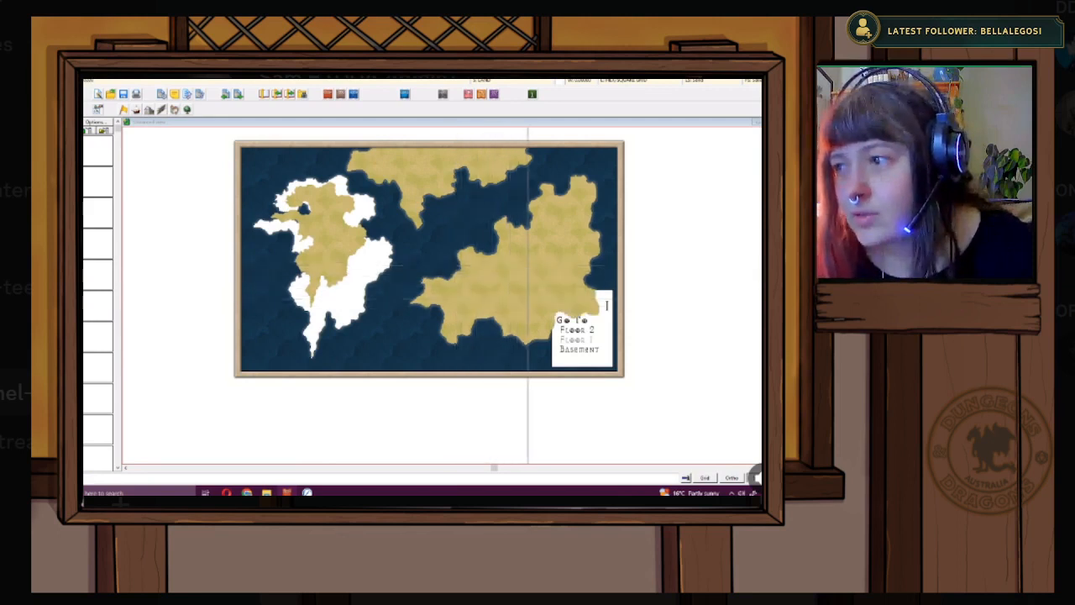
click(528, 263)
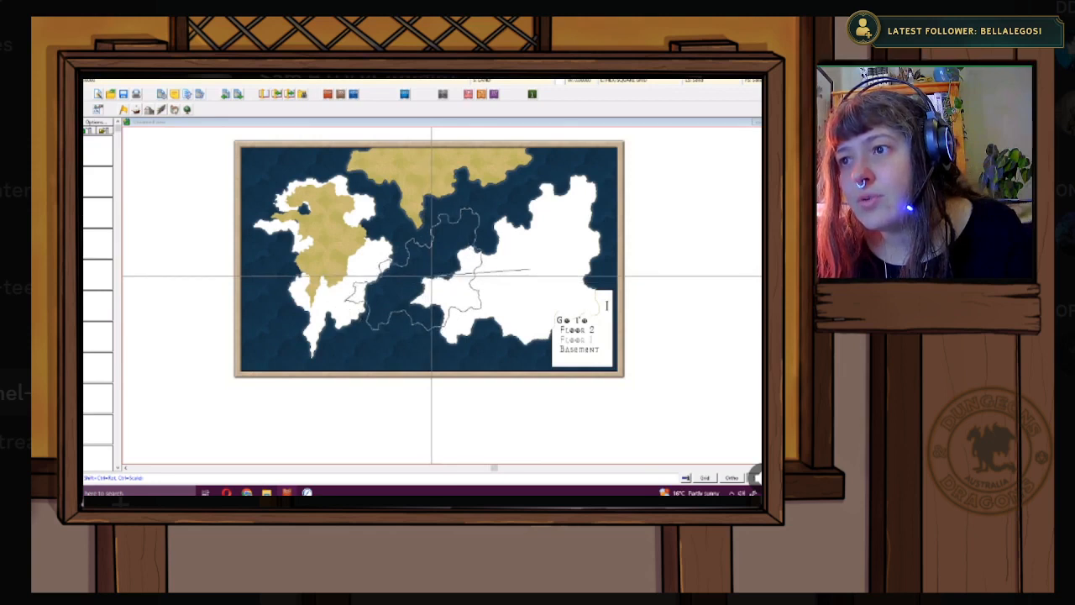
click(432, 275)
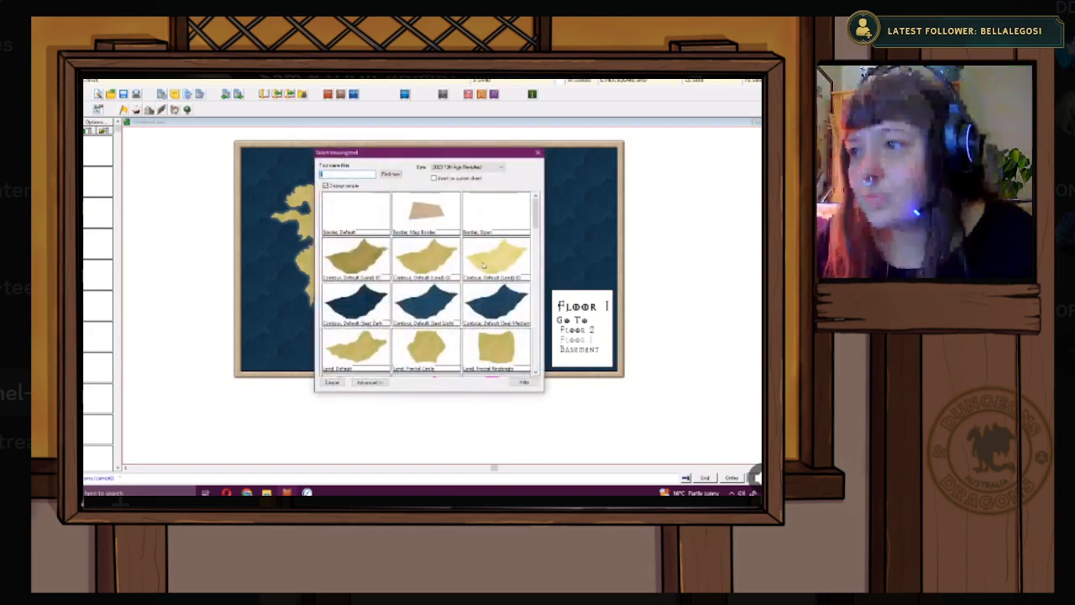
scroll(481, 263, down, 3)
scroll(481, 263, down, 5)
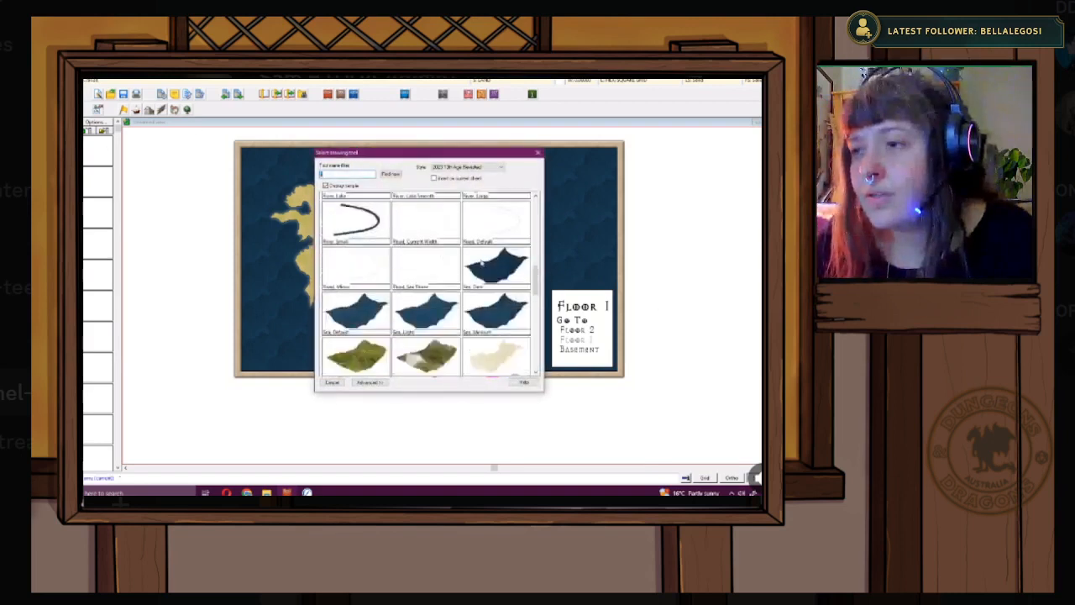
click(539, 153)
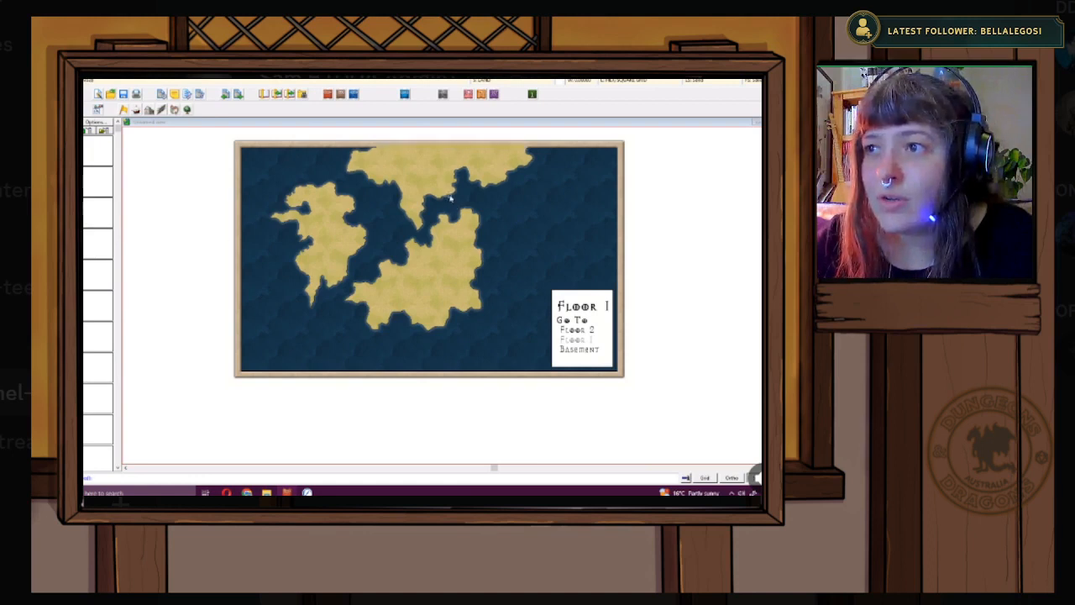
- Change the northern continent's fill style to Hills Grey 2
click(450, 197)
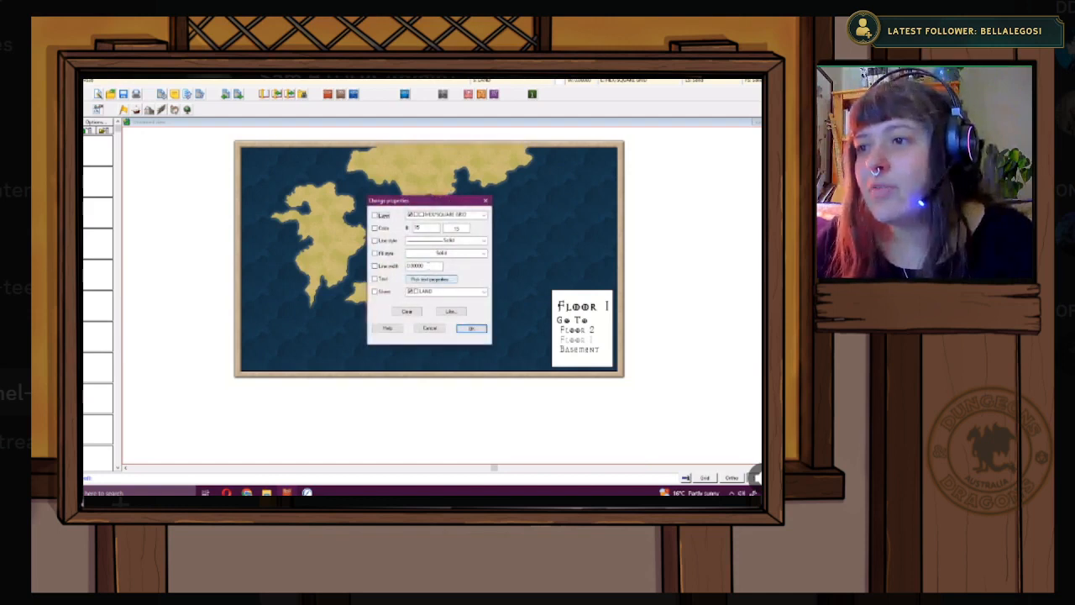
click(438, 254)
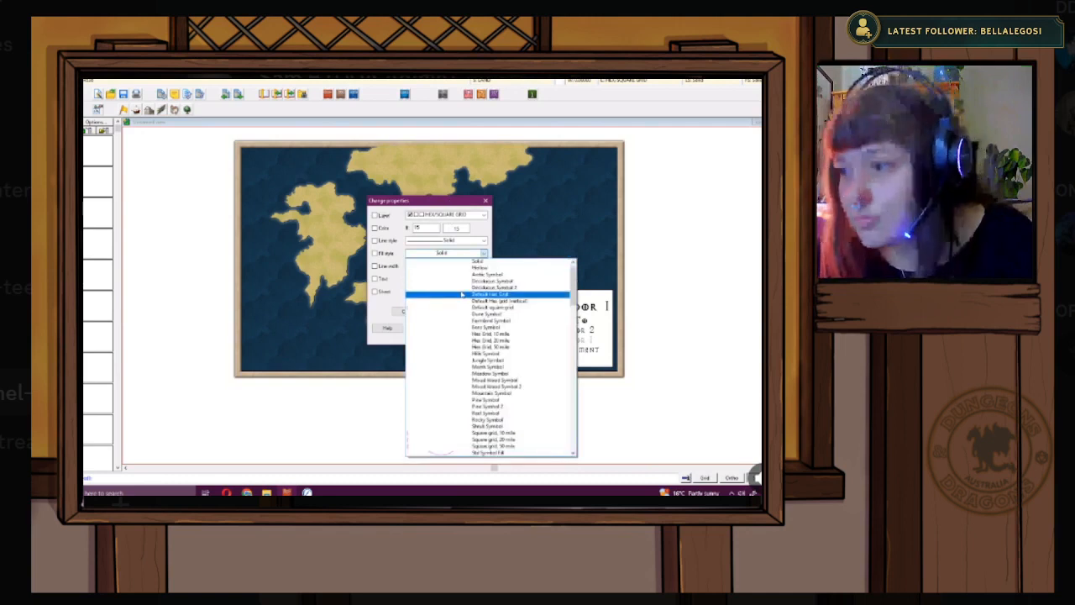
scroll(461, 294, down, 3)
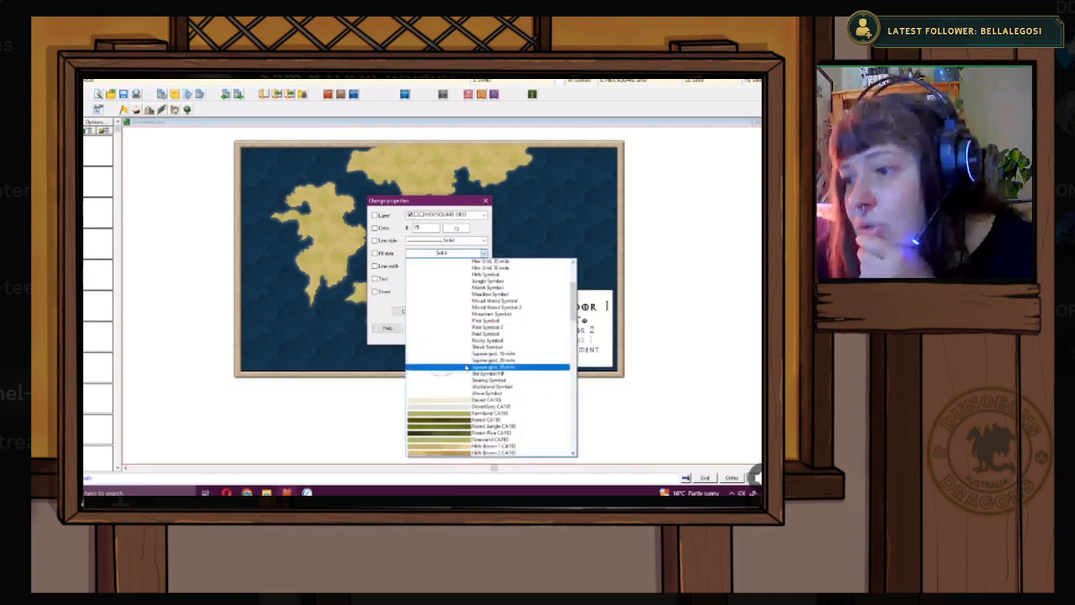
scroll(462, 362, down, 3)
scroll(469, 374, down, 1)
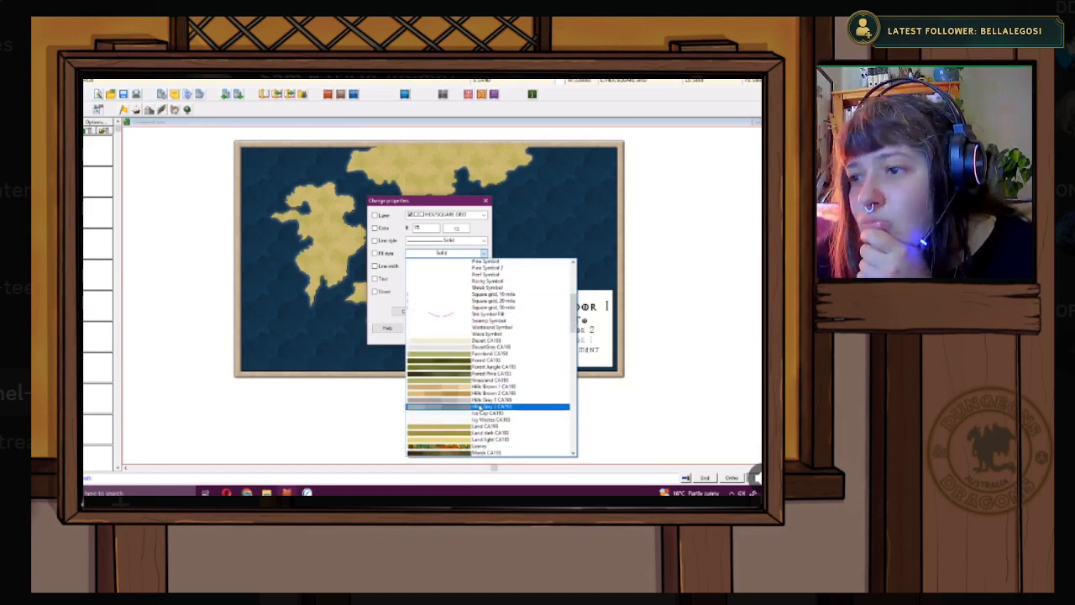
click(479, 407)
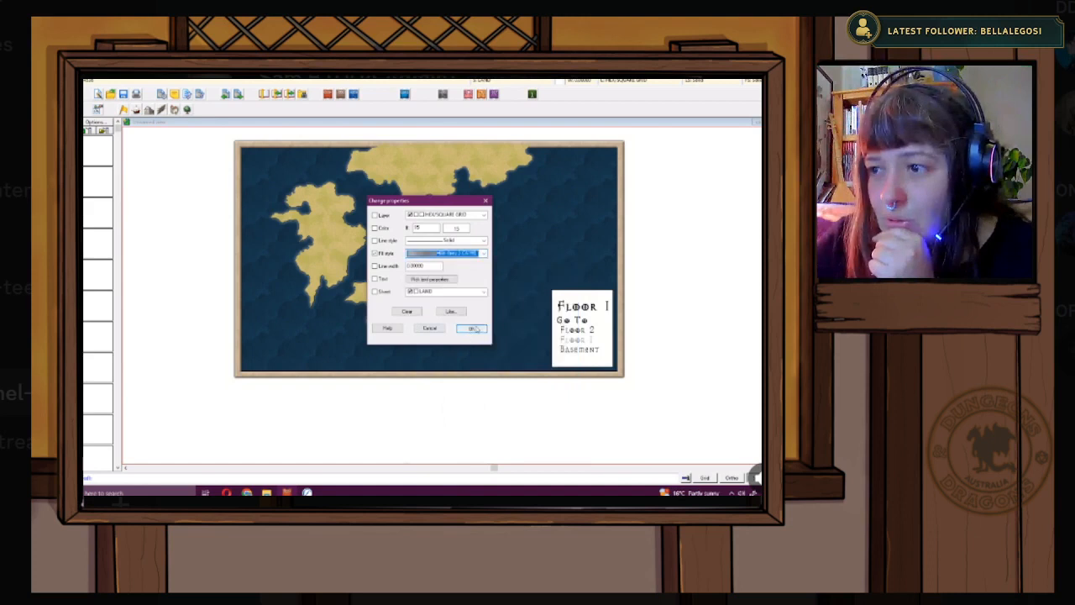
click(474, 328)
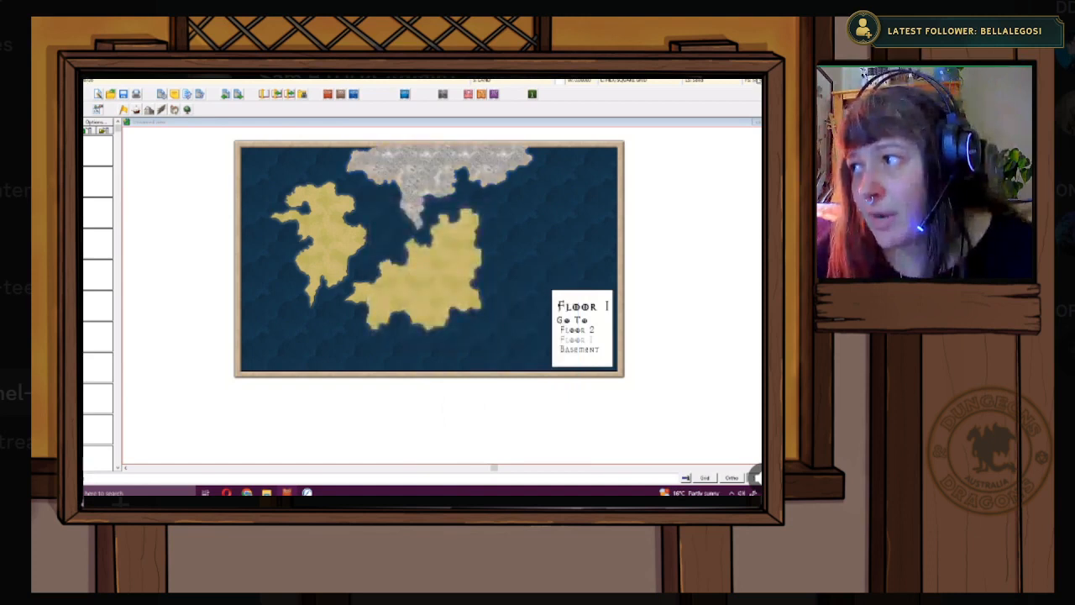
- Open the bitmap fill style properties for Hills Grey 2 and browse for its image file
click(443, 195)
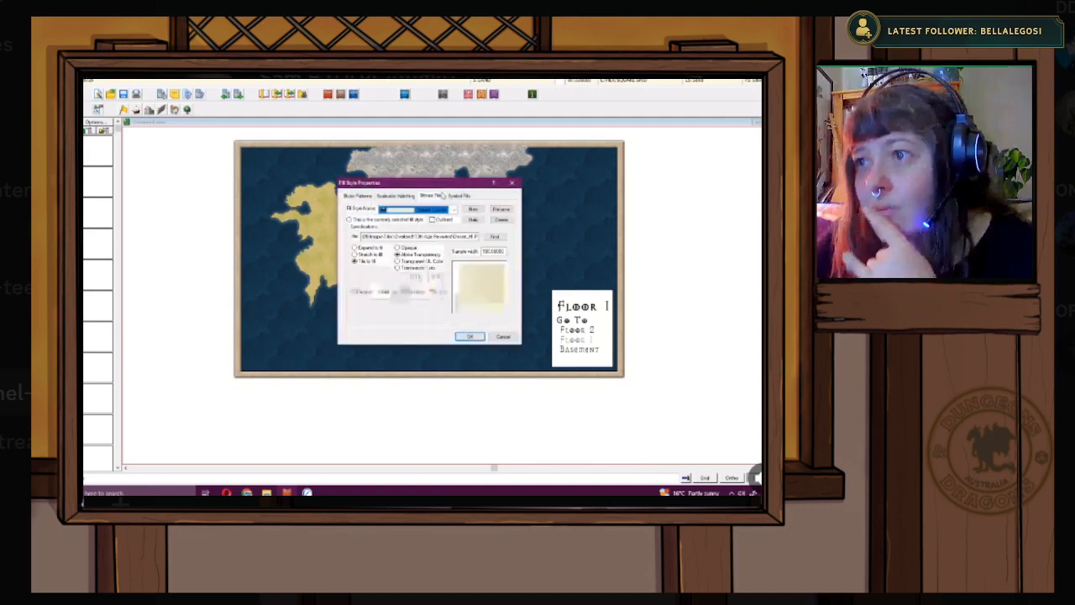
click(435, 210)
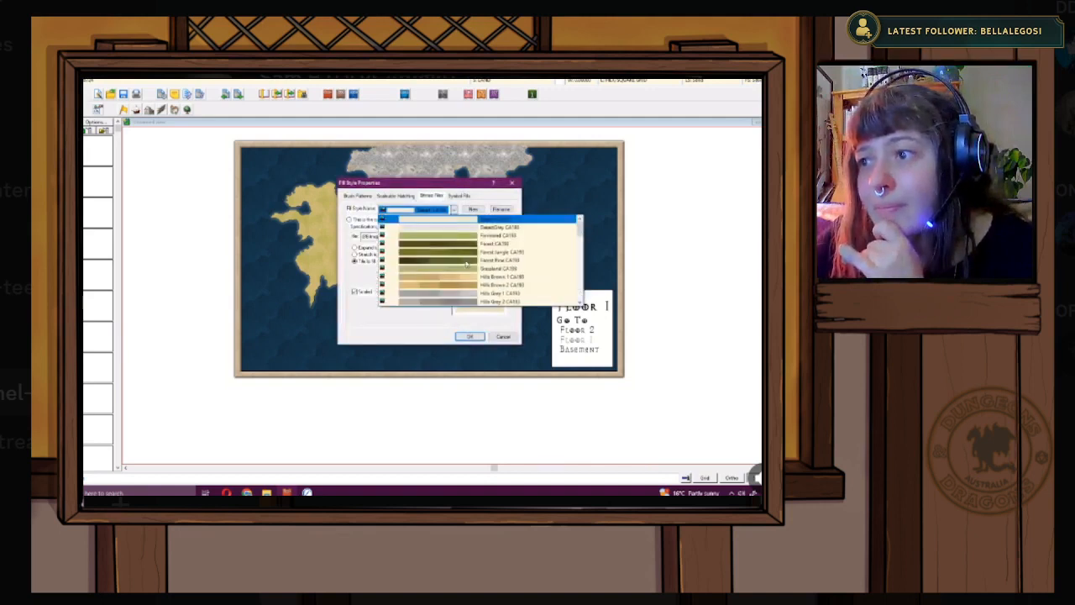
scroll(467, 265, down, 1)
click(460, 280)
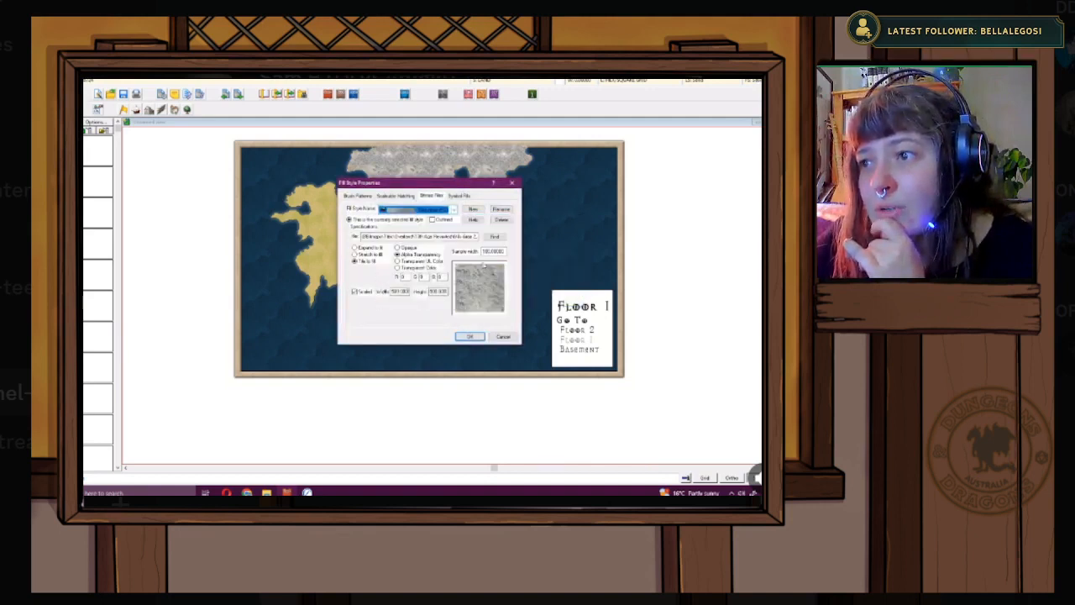
click(498, 237)
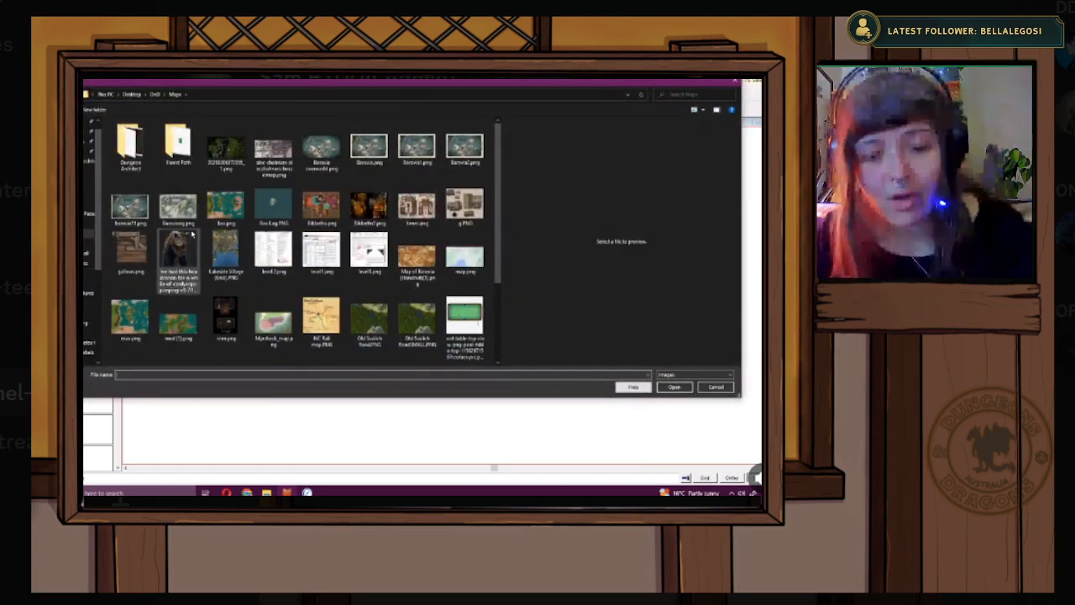
- Copy the saved symbols folder path from Sticky Notes and open that Annual Spectrum Overland folder in the image file browser
key(super)
text(sticky)
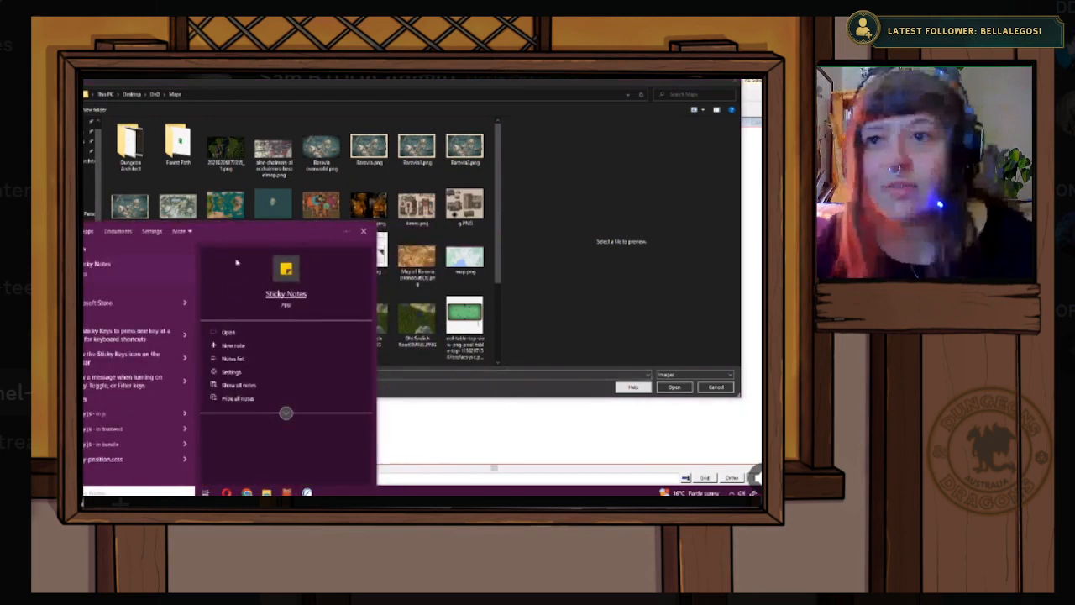
key(Return)
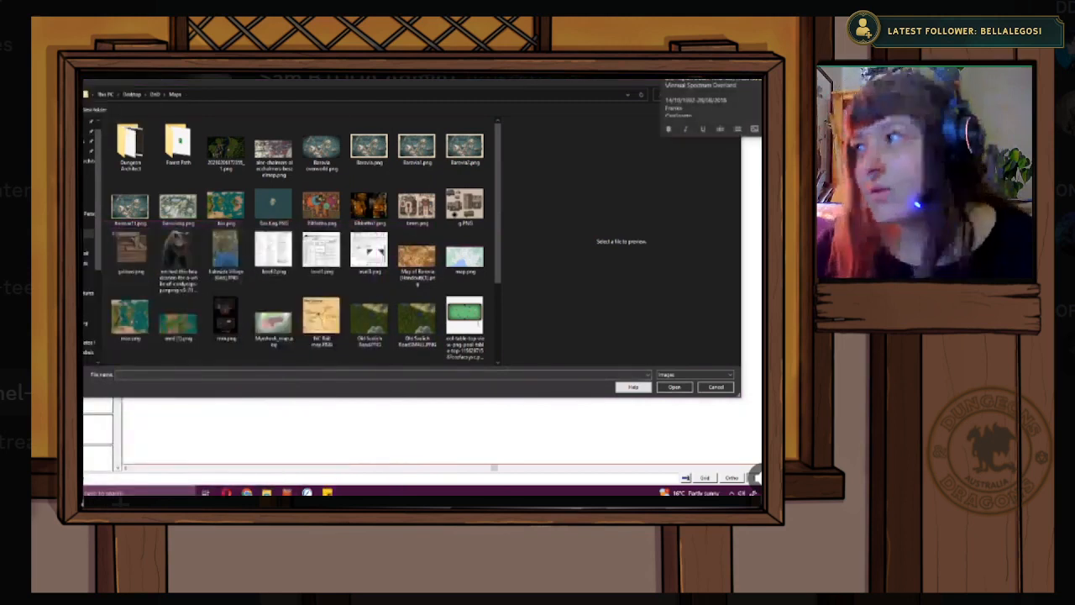
key(shift+End)
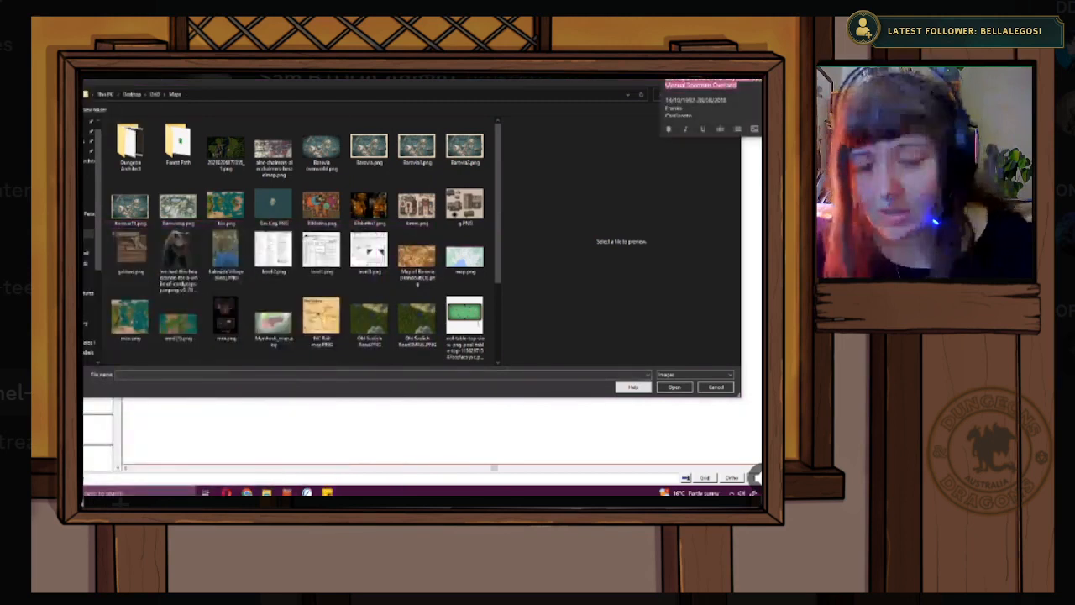
key(alt+Tab)
key(alt+d)
text(C:\ProgramData\Profantasy\CC3Plus\Symbols\Maps\Viirnsal Spectrum Overland)
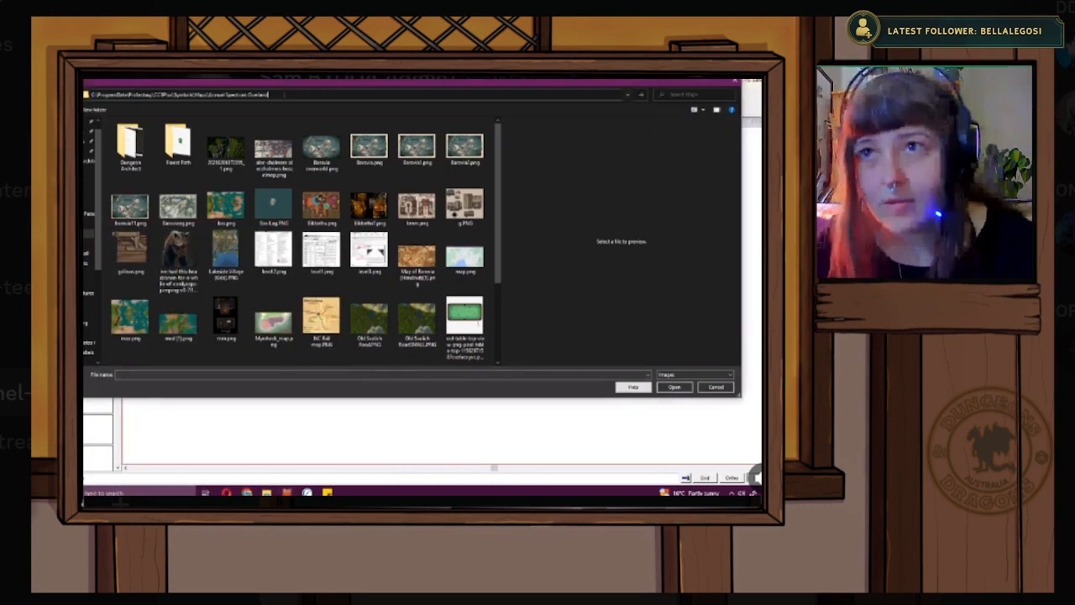
key(Return)
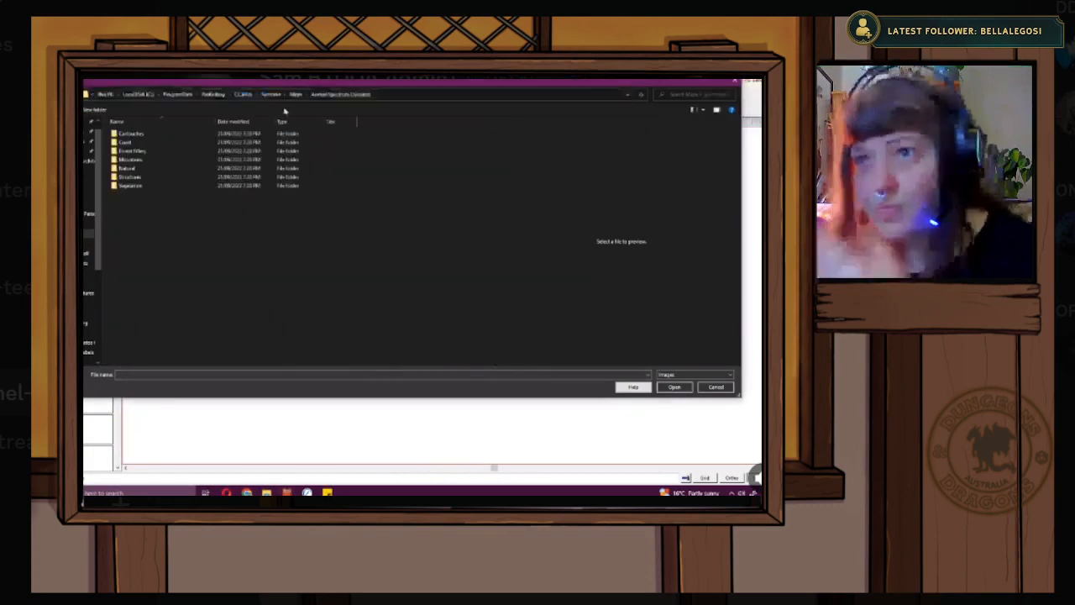
- Browse from the CC3Plus folder to Bitmaps\Tiles\Overland and open the 13th Age Revisited texture folder
click(246, 95)
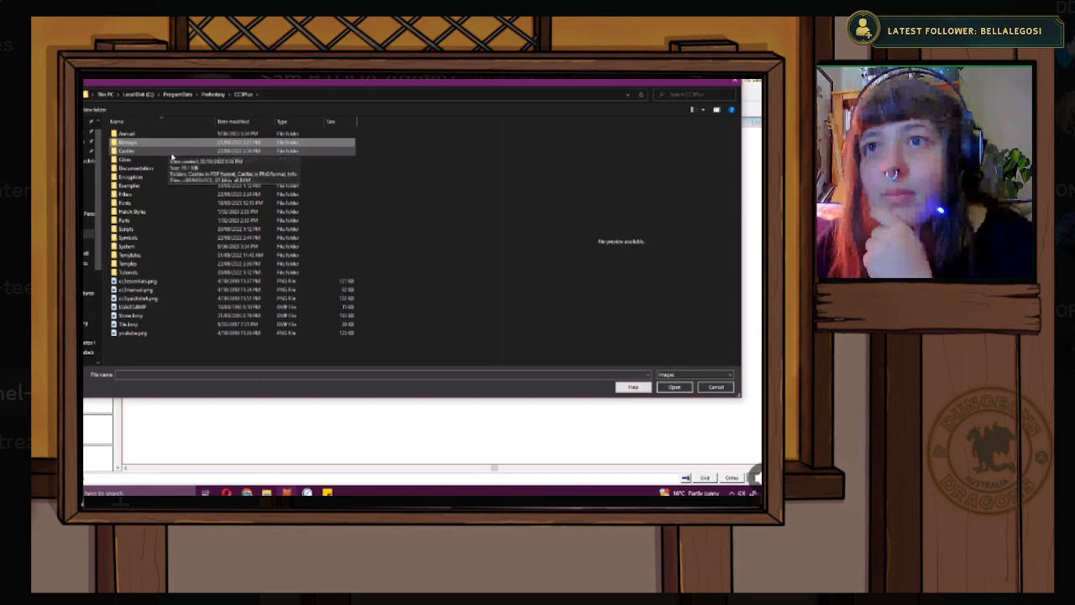
double_click(142, 143)
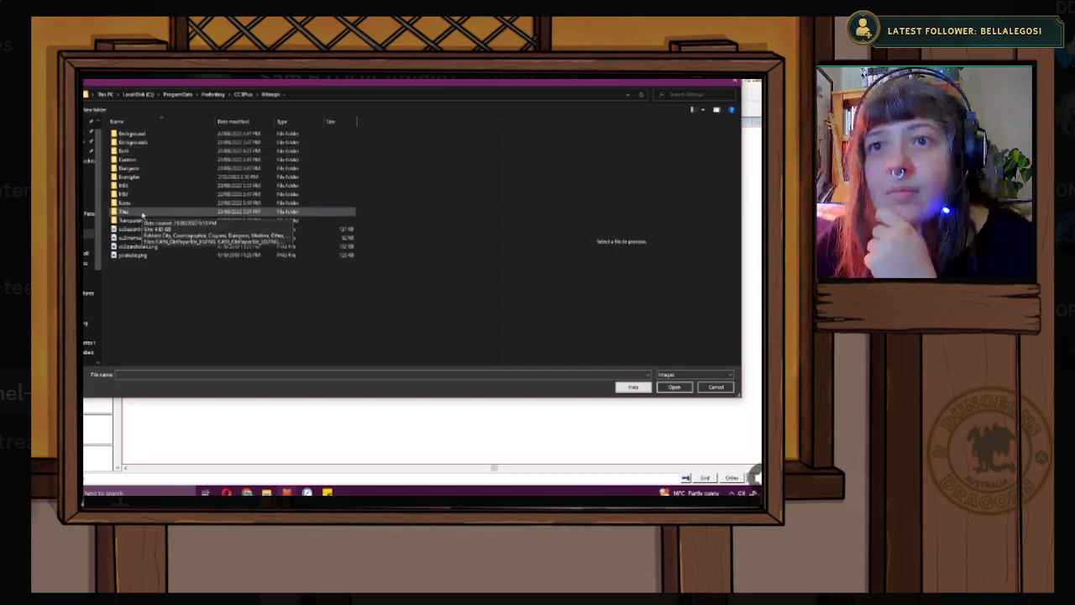
double_click(144, 211)
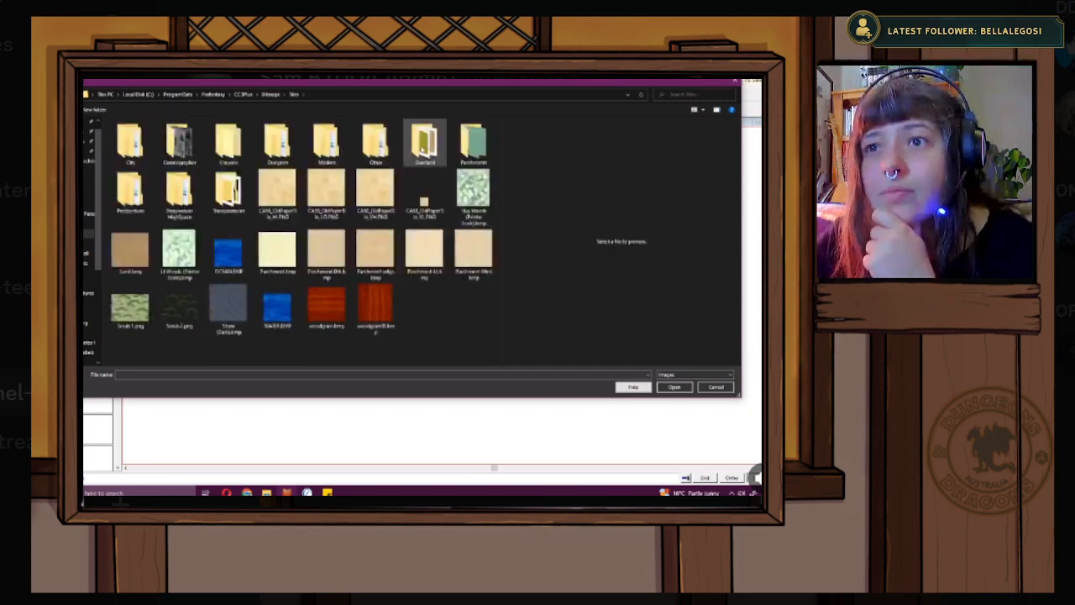
double_click(425, 142)
double_click(128, 141)
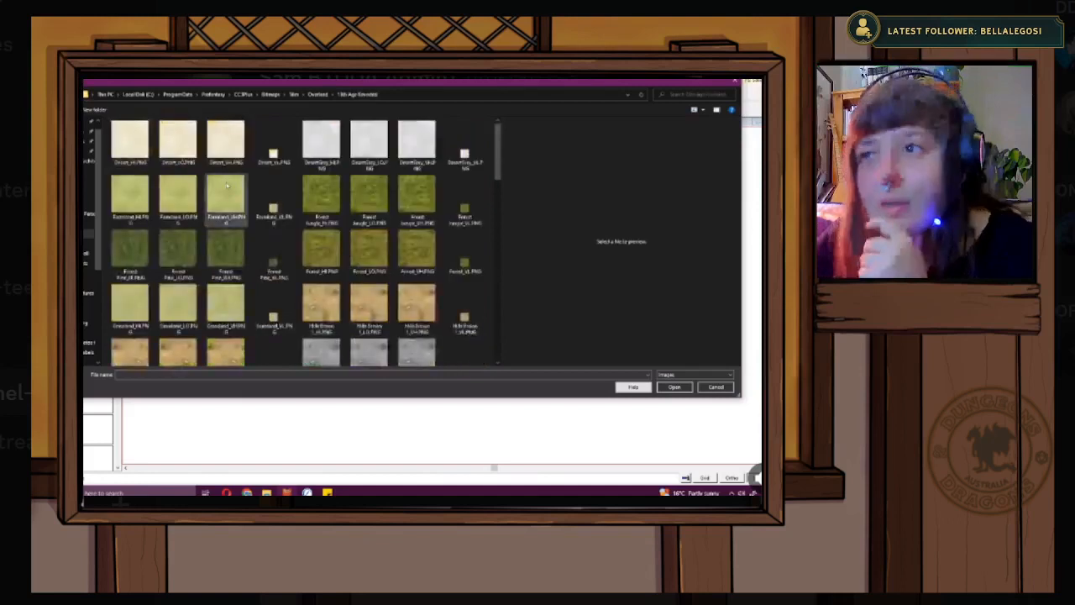
- Compare the Hills Grey 1 and 2 textures, load Hills Grey 2_HI.PNG as the fill's image file, and turn off Scaled
scroll(227, 187, down, 2)
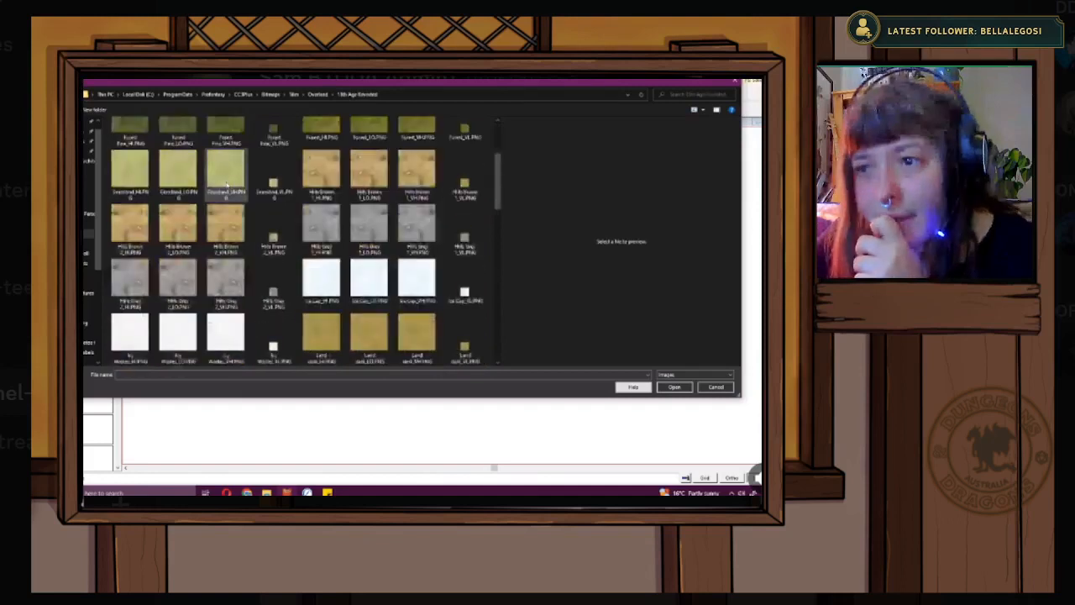
click(321, 229)
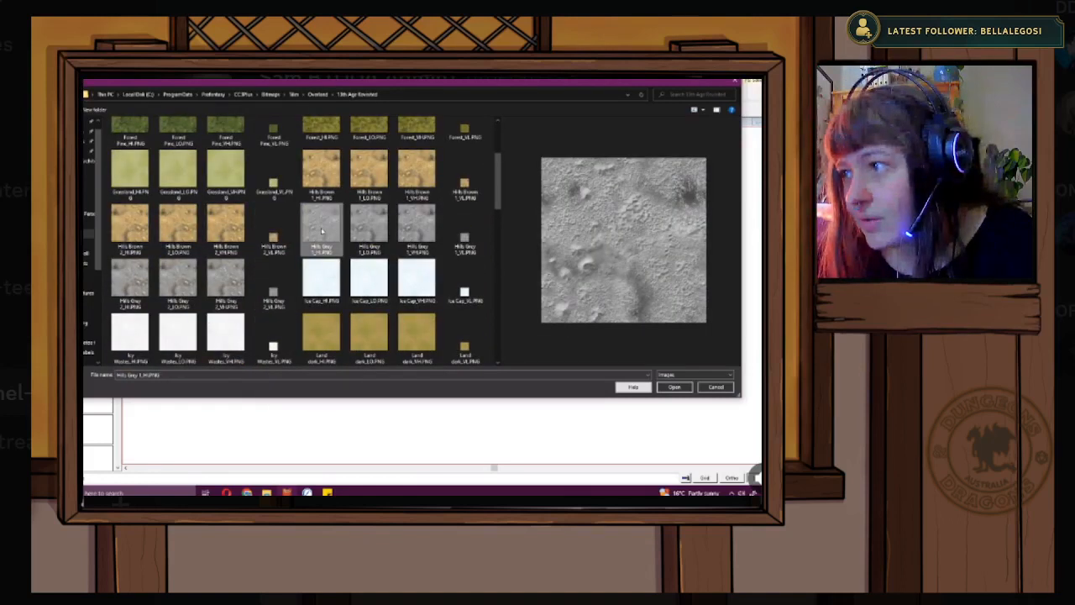
click(129, 284)
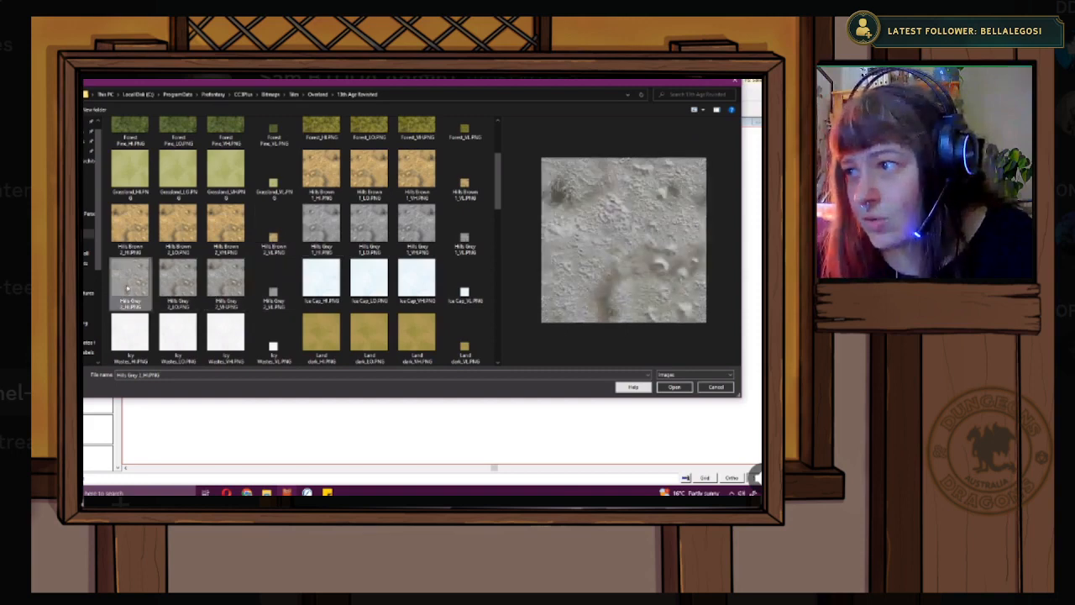
click(321, 229)
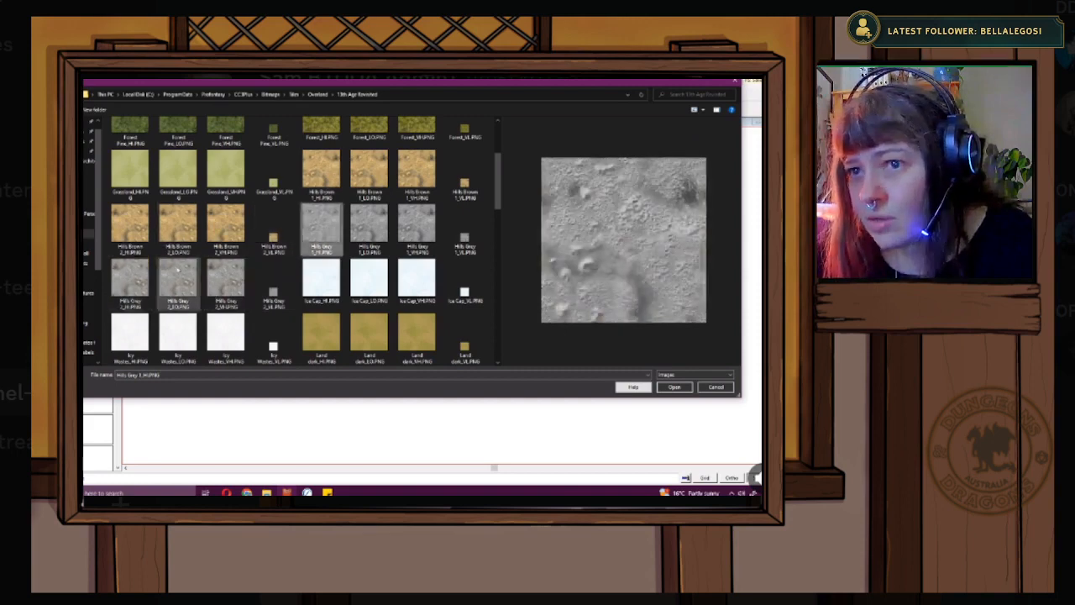
click(129, 278)
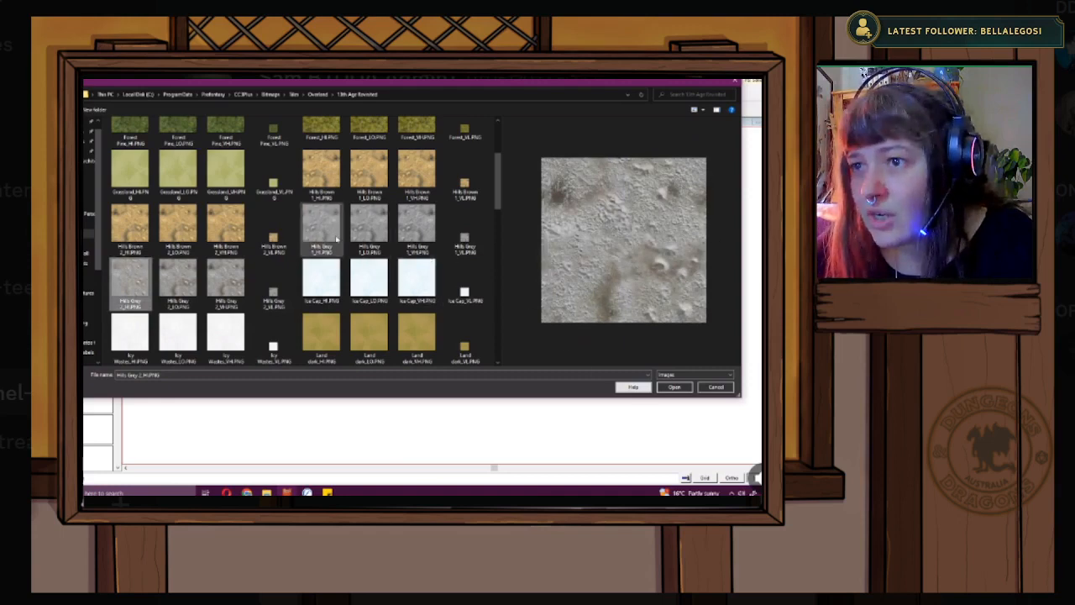
click(337, 239)
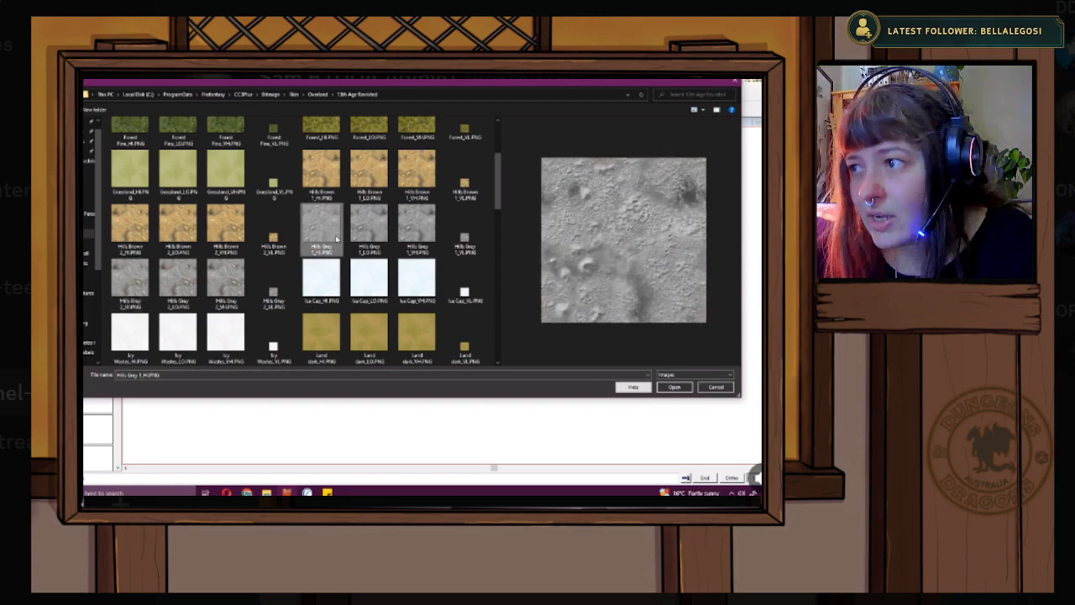
click(151, 279)
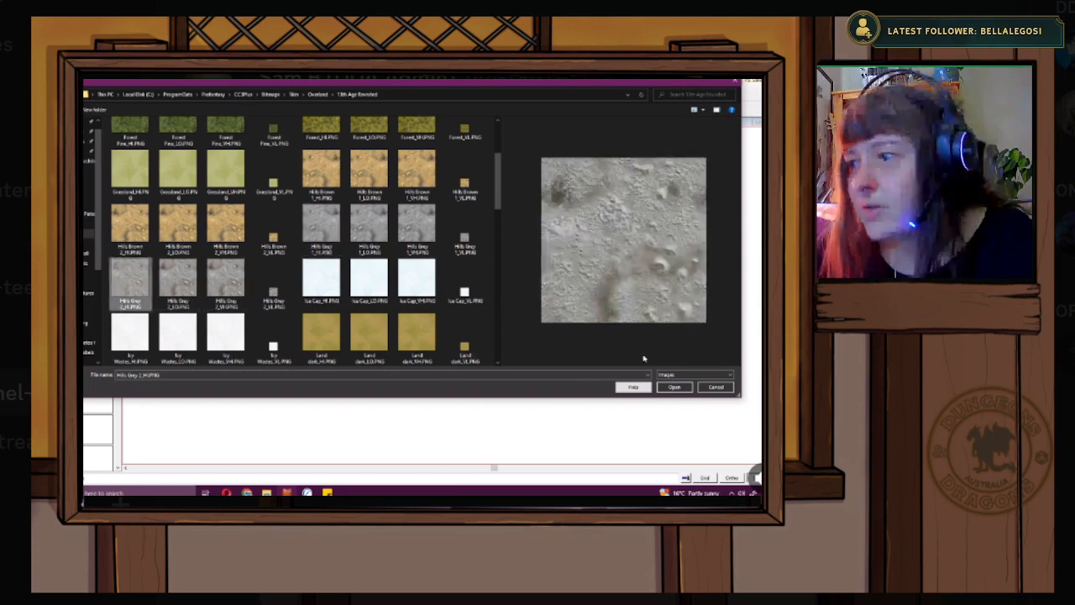
click(676, 388)
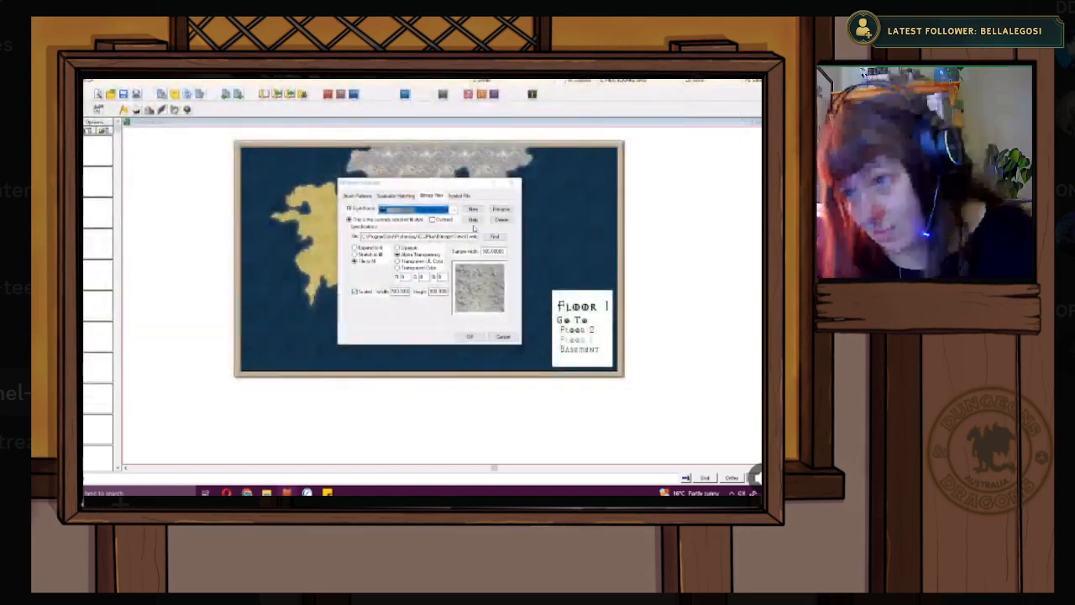
click(354, 293)
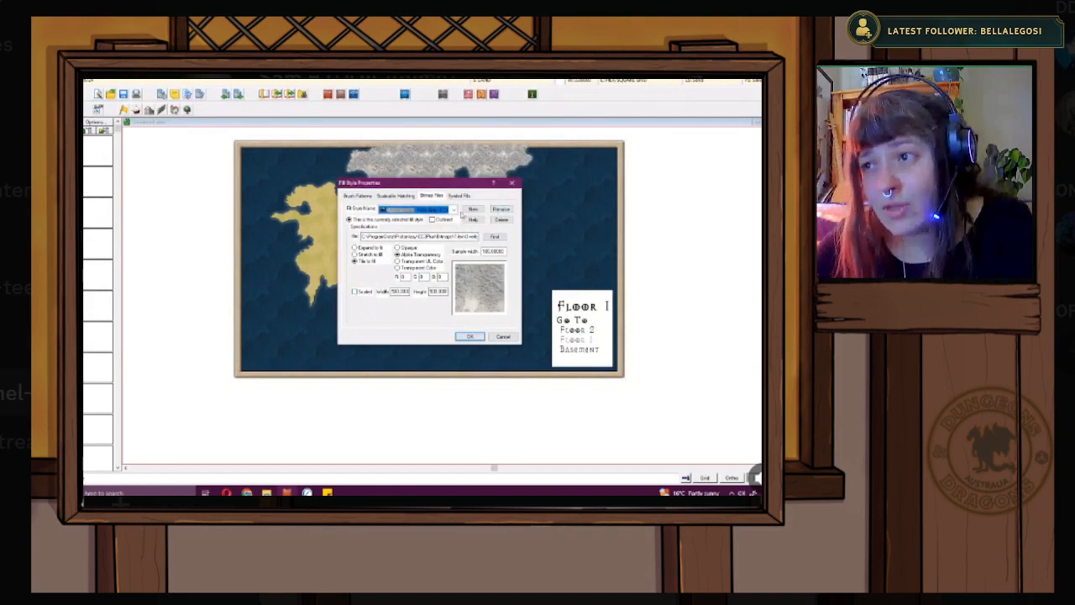
- Browse for the fill's image again and preview the snow, tundra and volcanic textures in the Annual Spectrum Overland folder
click(494, 237)
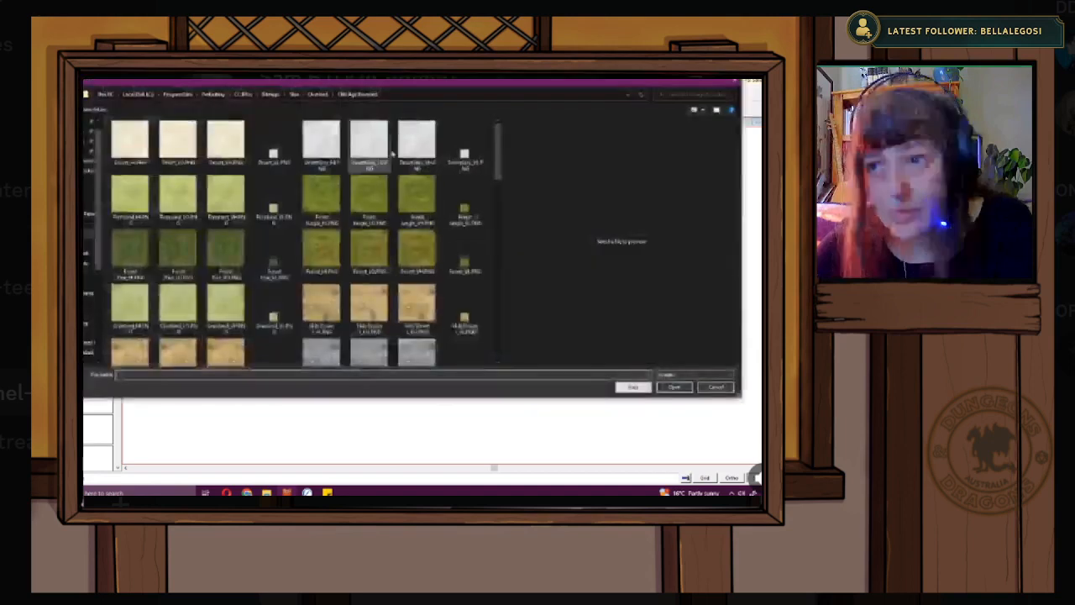
click(317, 94)
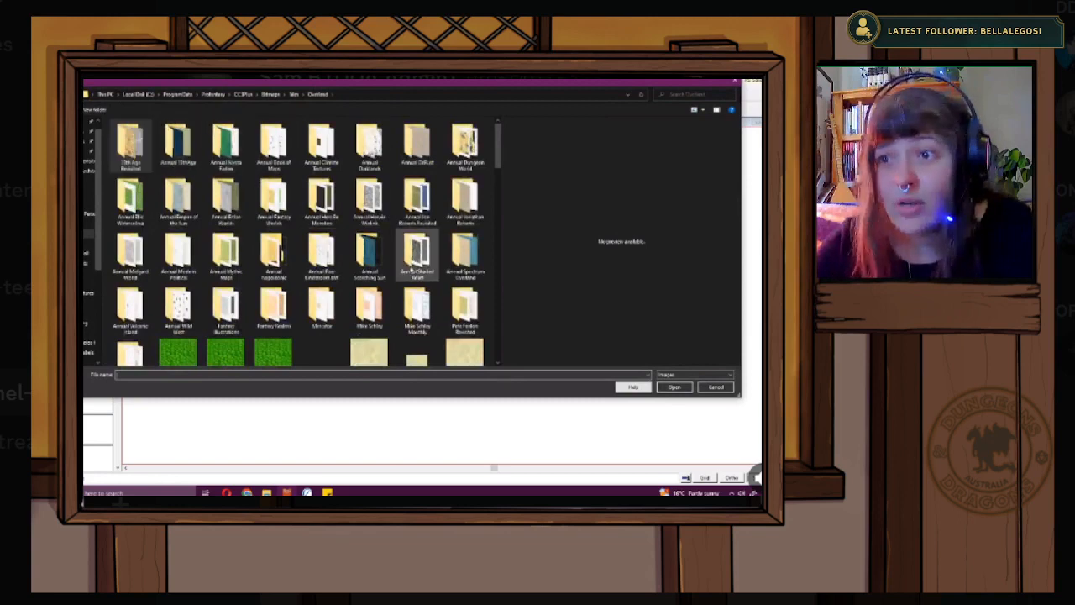
double_click(464, 252)
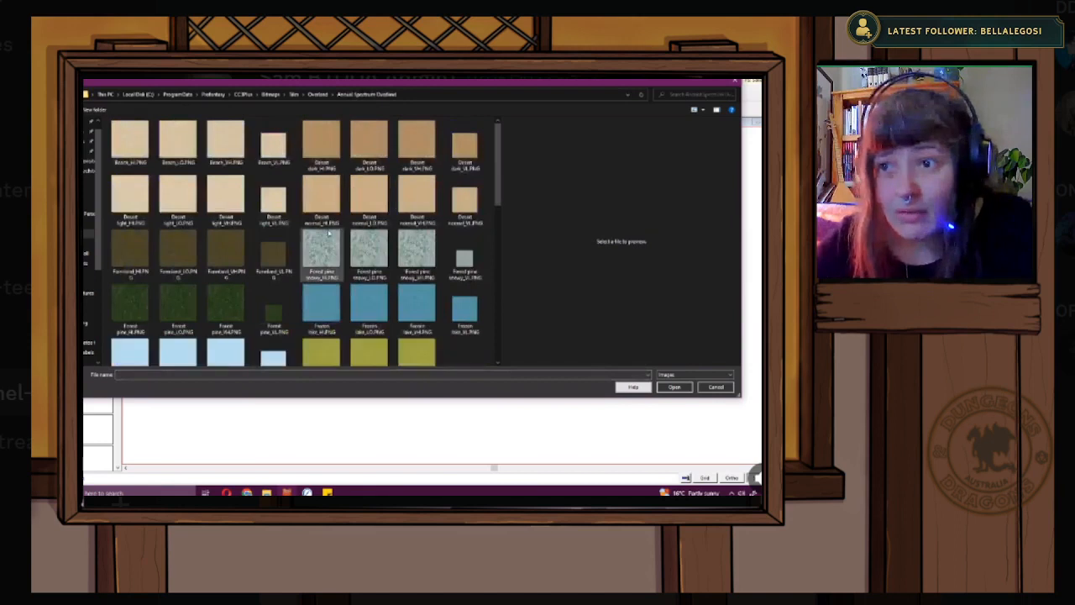
scroll(329, 232, down, 2)
scroll(328, 229, down, 3)
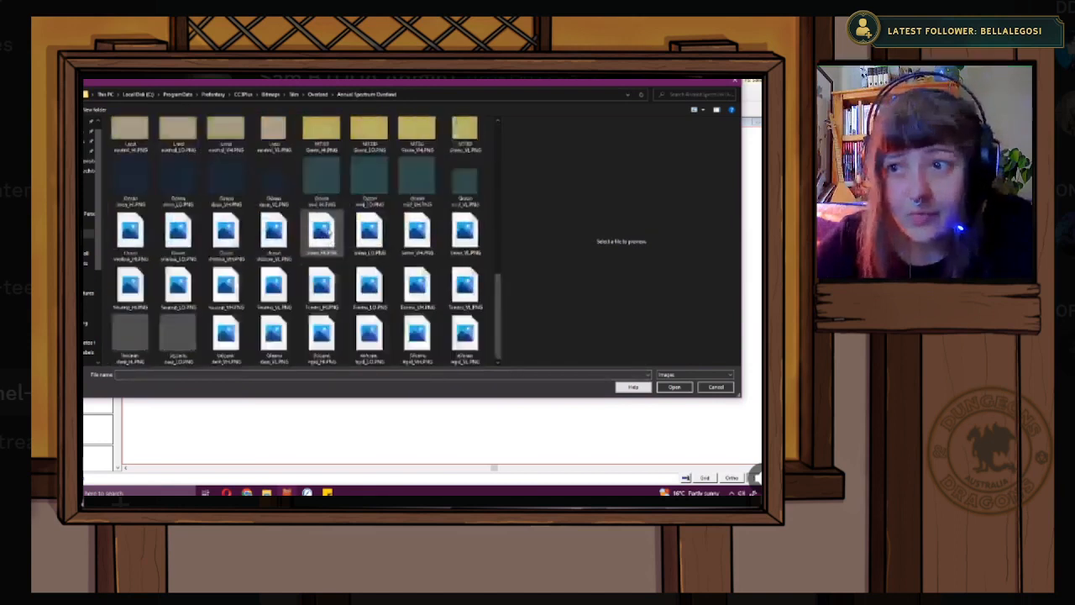
click(321, 284)
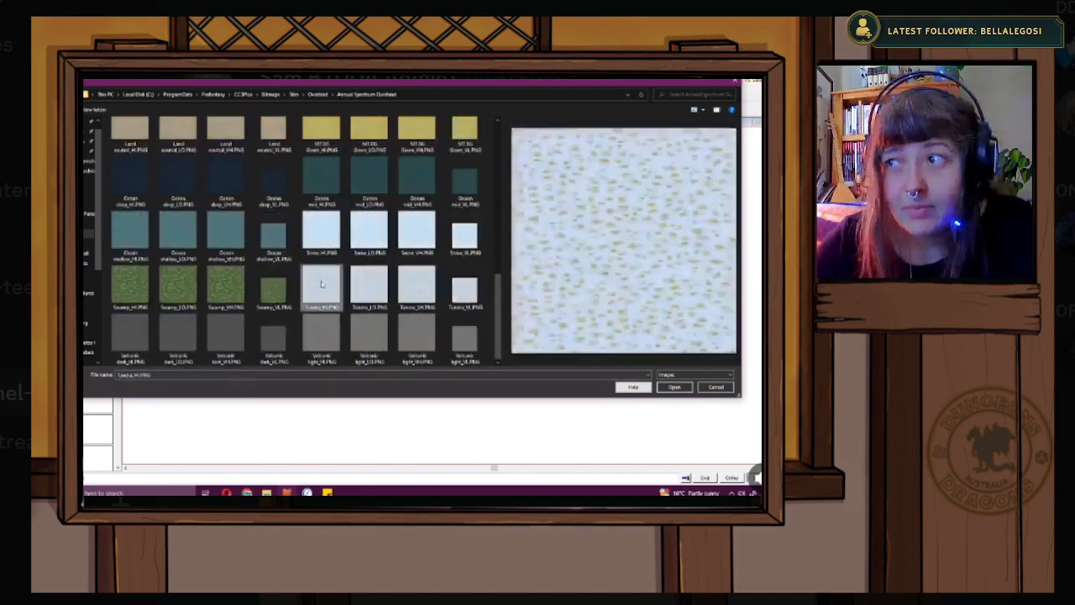
click(328, 243)
click(326, 278)
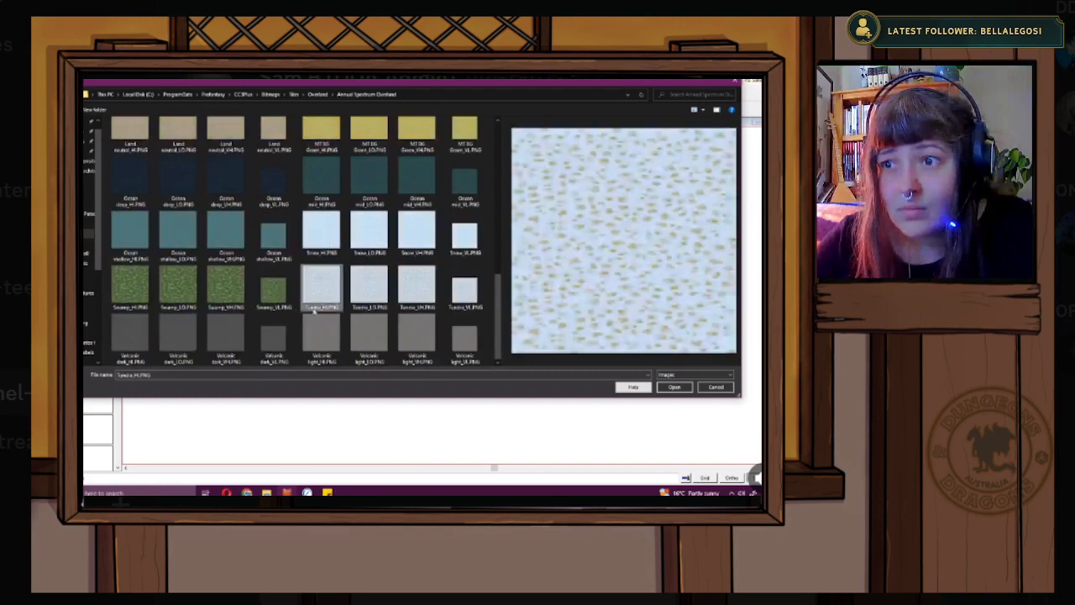
click(134, 343)
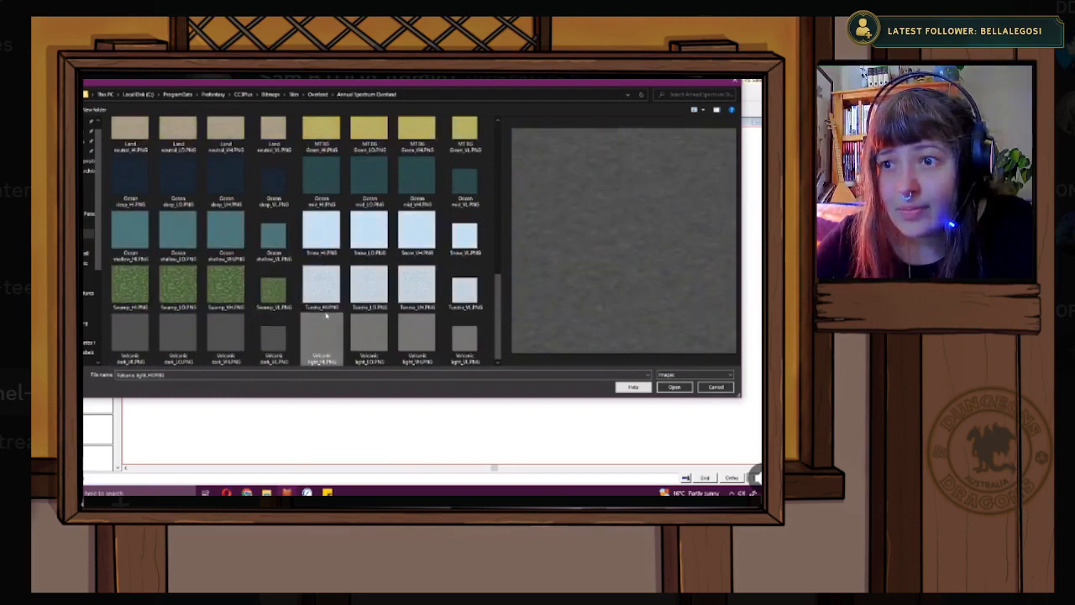
click(321, 340)
scroll(289, 295, up, 5)
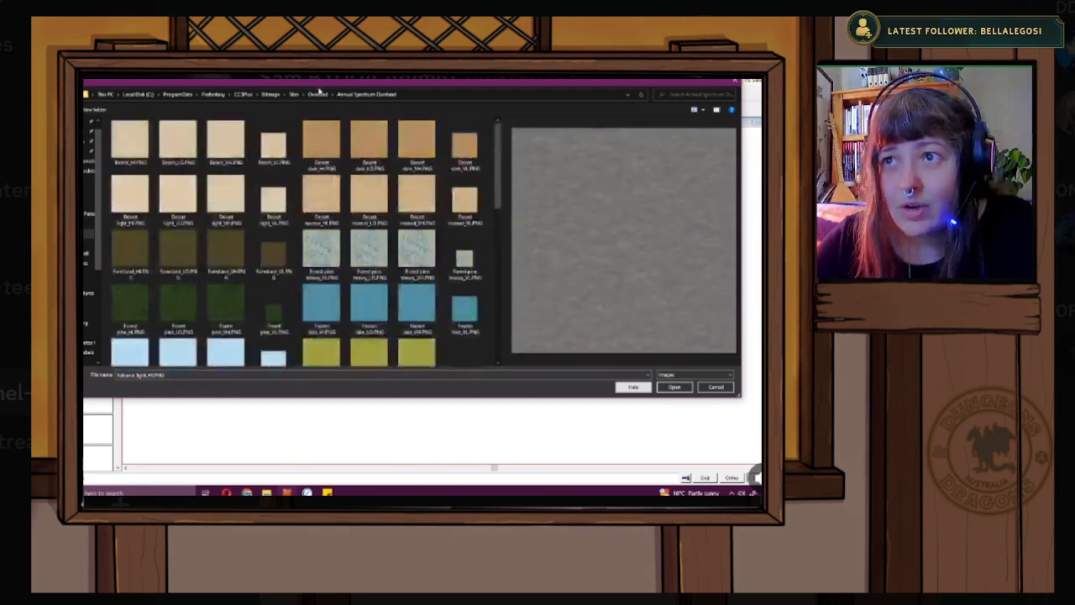
- Look through the Annual Darklands texture folder, previewing the corroded metal and parchment images
click(317, 94)
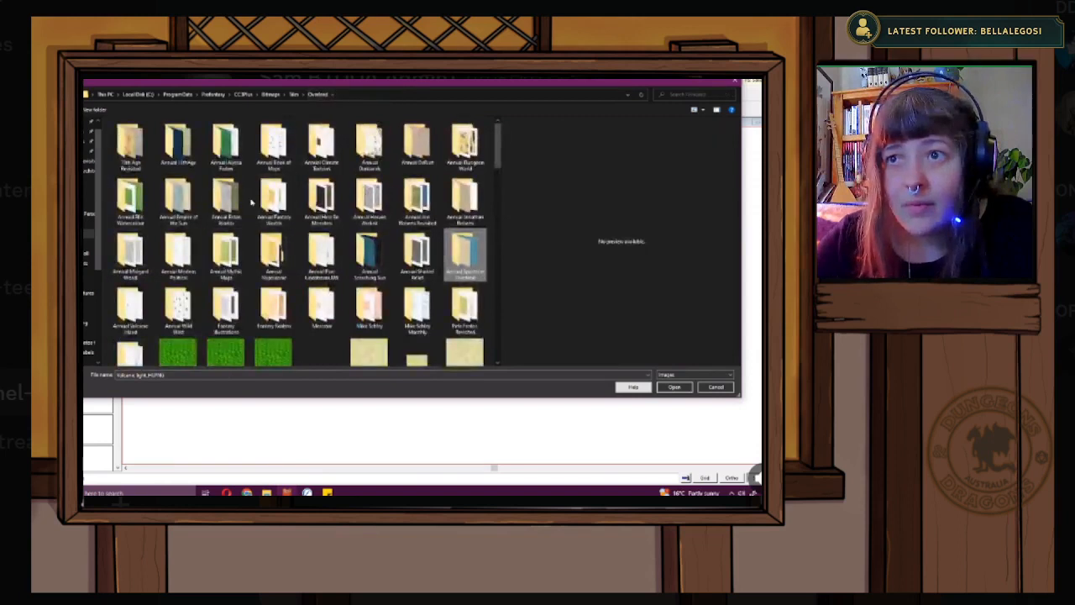
double_click(370, 145)
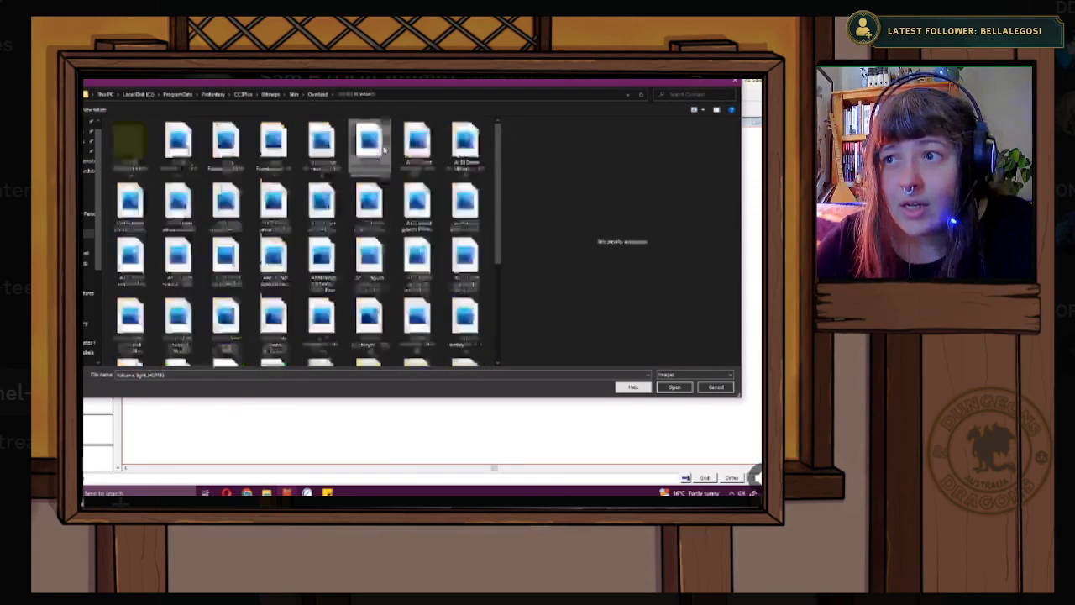
scroll(372, 168, down, 3)
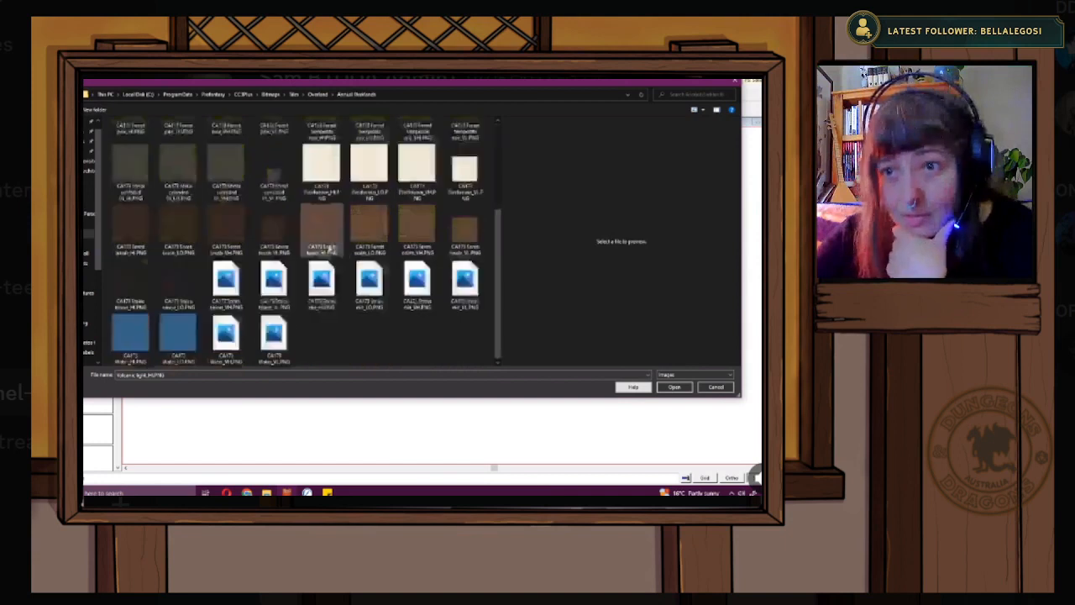
click(141, 162)
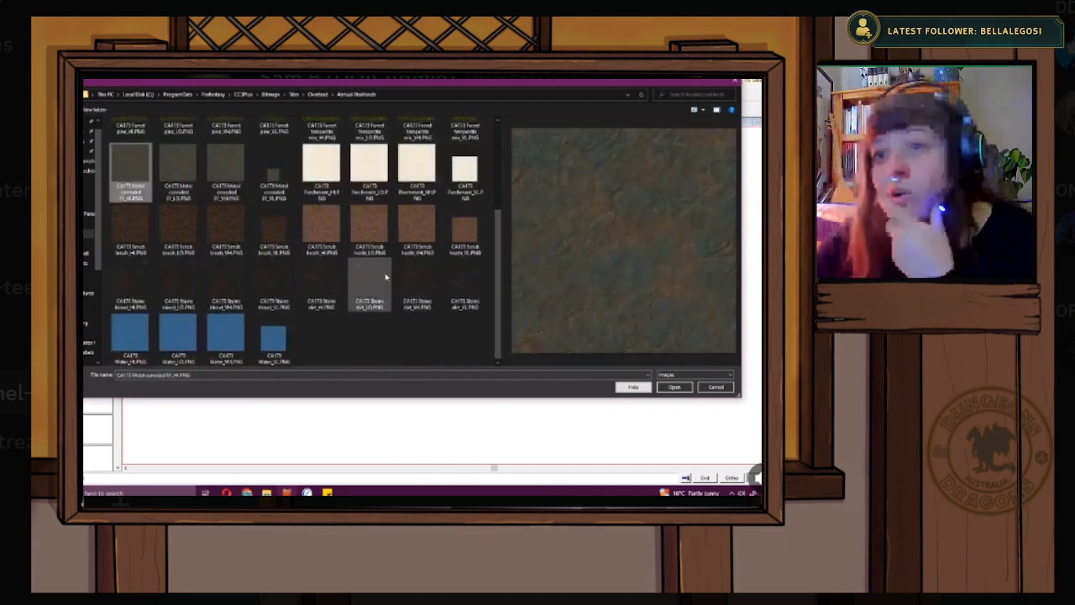
click(320, 165)
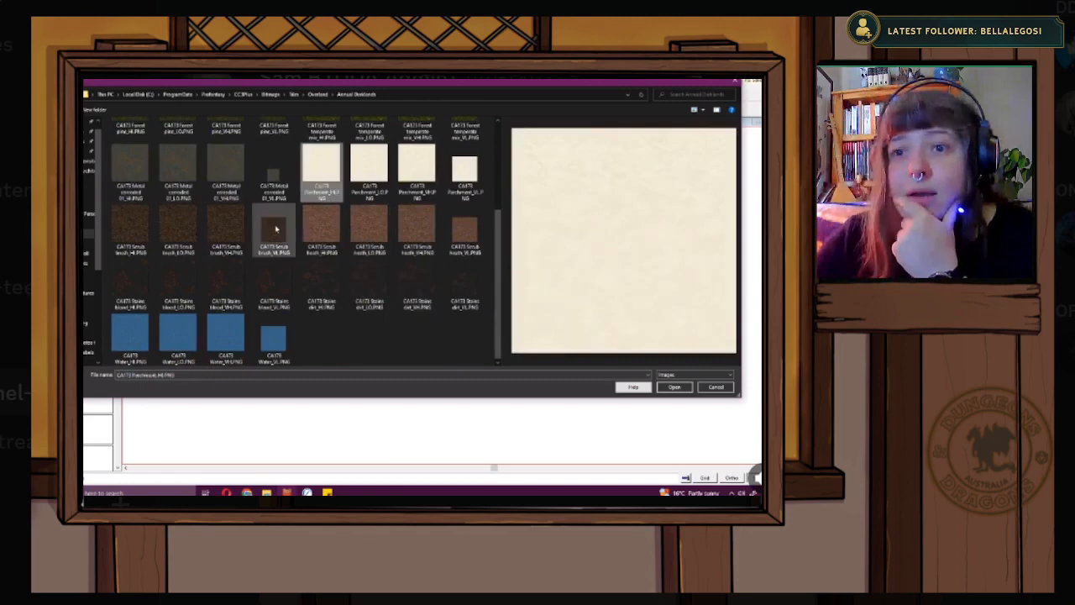
scroll(275, 229, up, 3)
scroll(276, 228, down, 3)
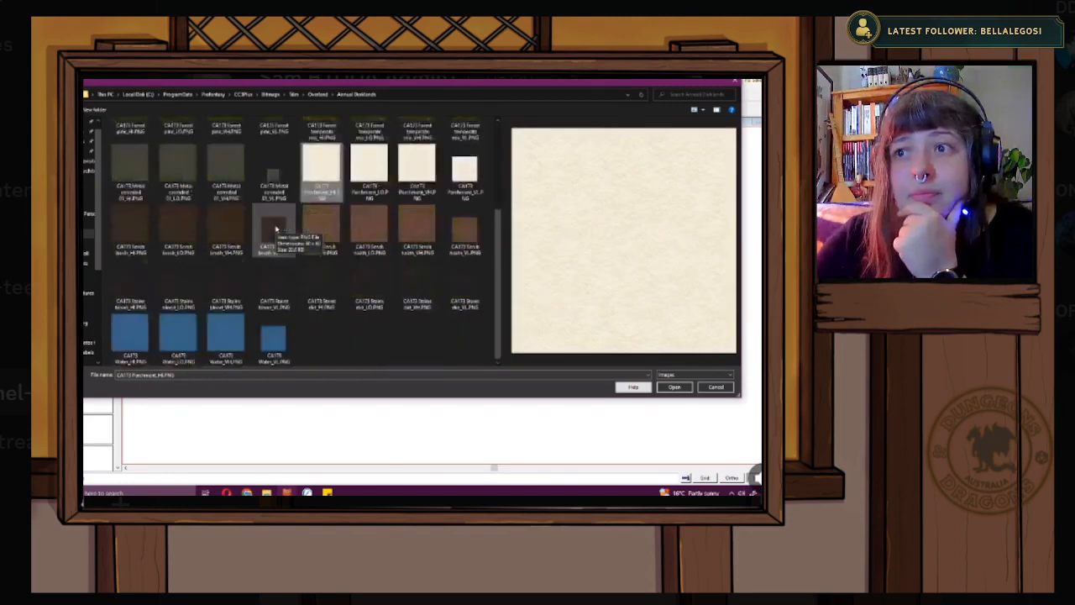
- Return to the Overland folder, load Hills Grey 2_HI.PNG from 13th Age Revisited as the fill's image file, and accept the fill settings
click(319, 94)
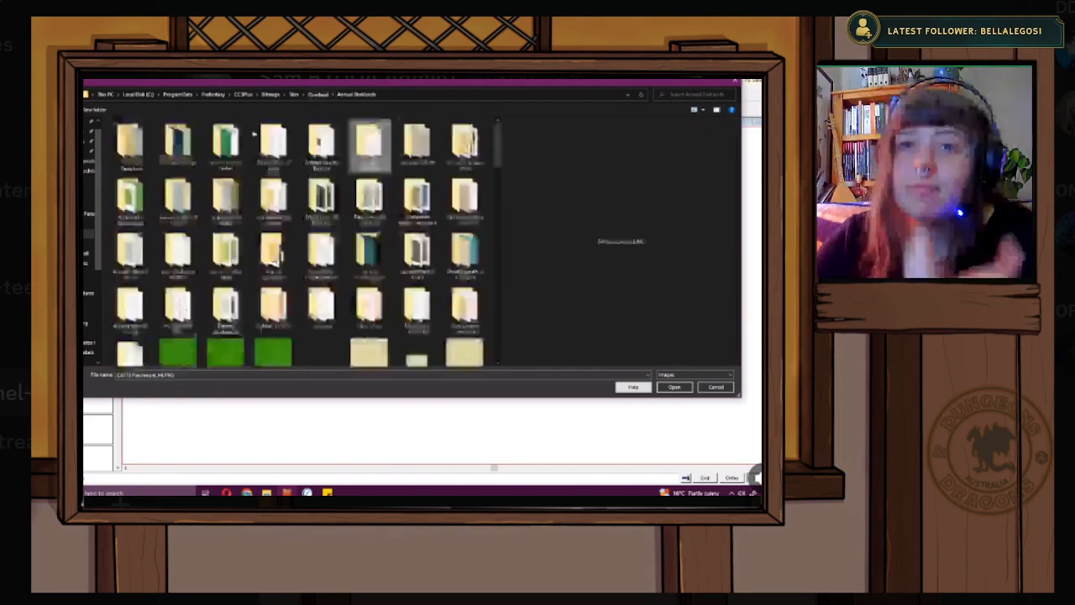
double_click(130, 143)
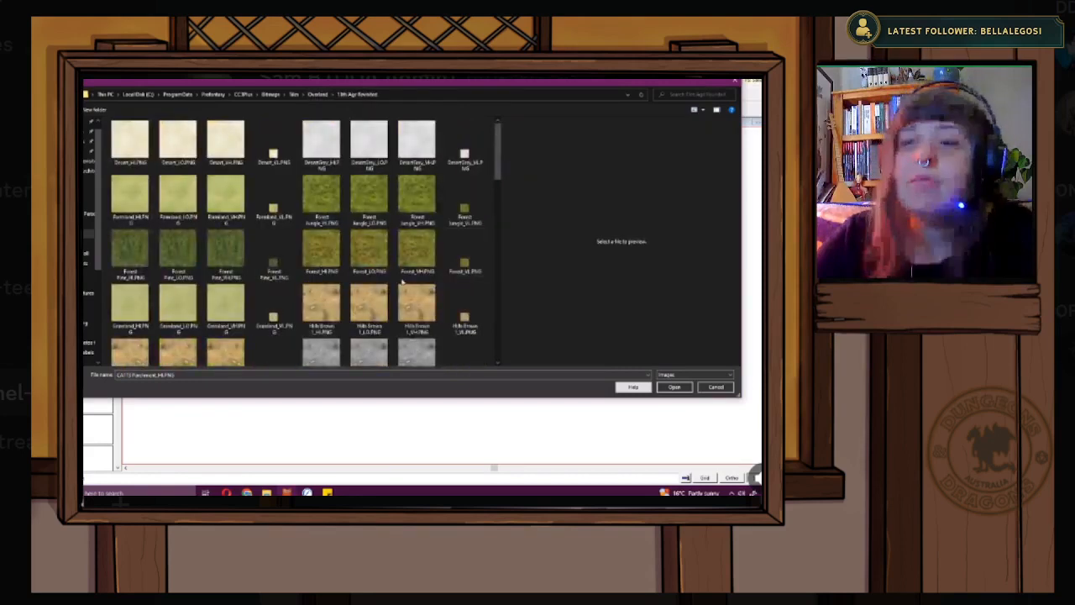
scroll(150, 147, down, 3)
click(130, 133)
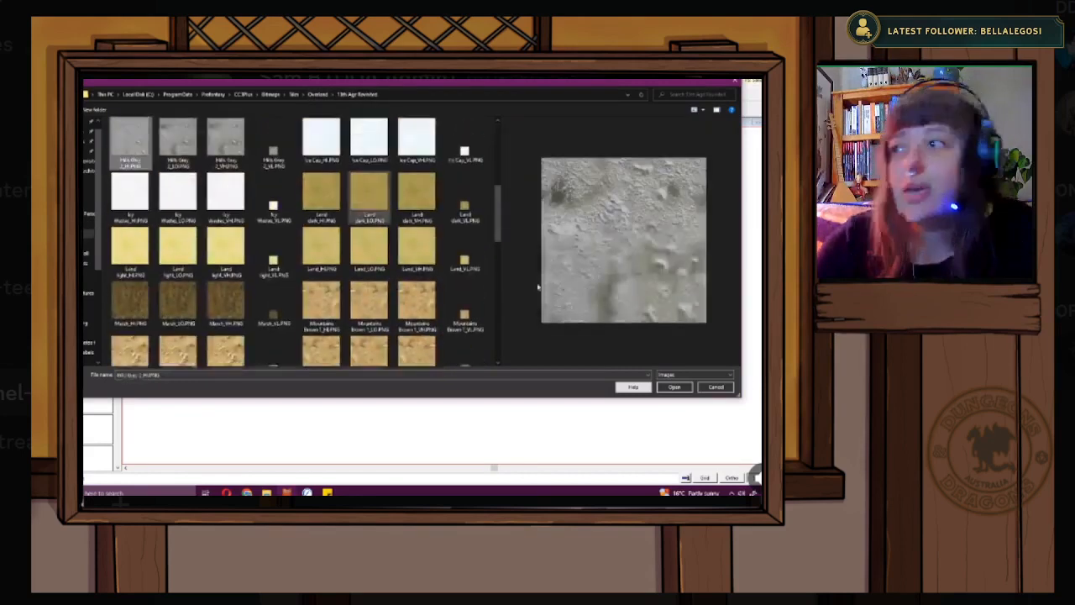
click(674, 387)
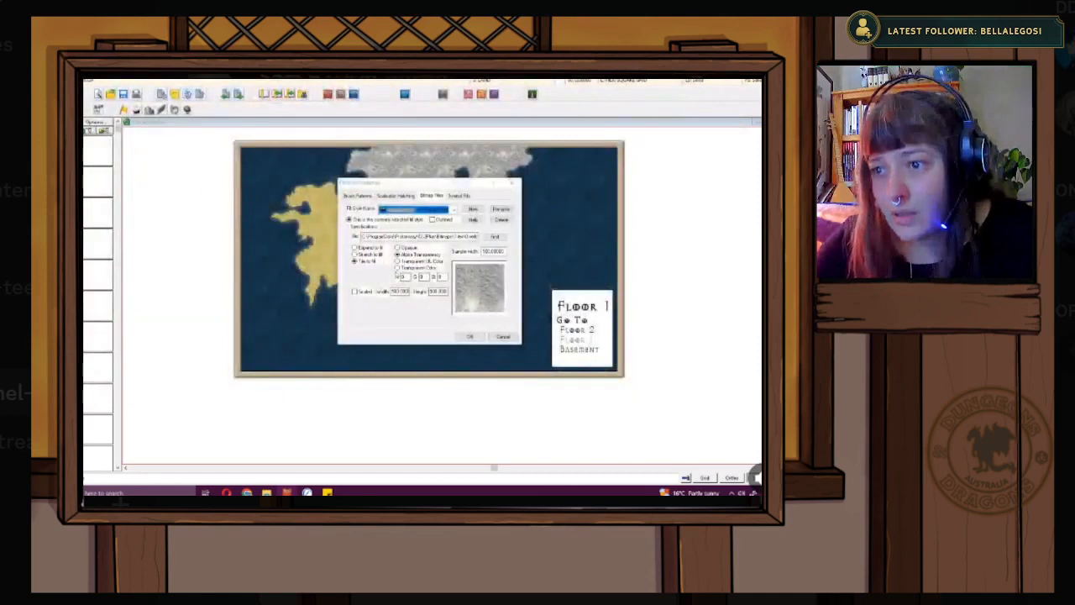
click(466, 336)
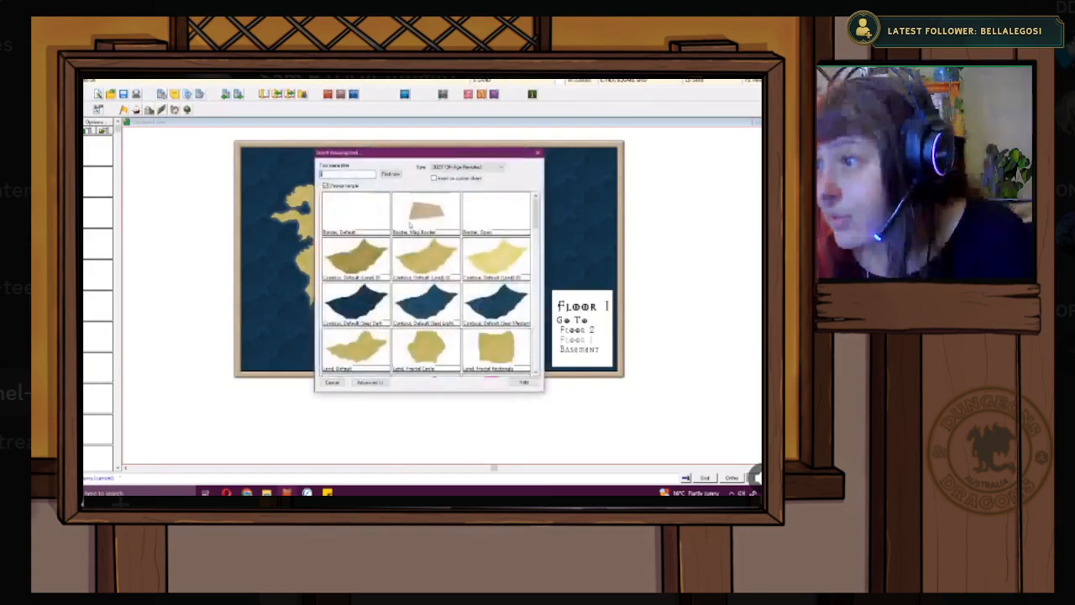
- Try to draw Terrain Default, Icefield over the grey northern landmass, beginning along the map's upper border
scroll(437, 243, down, 15)
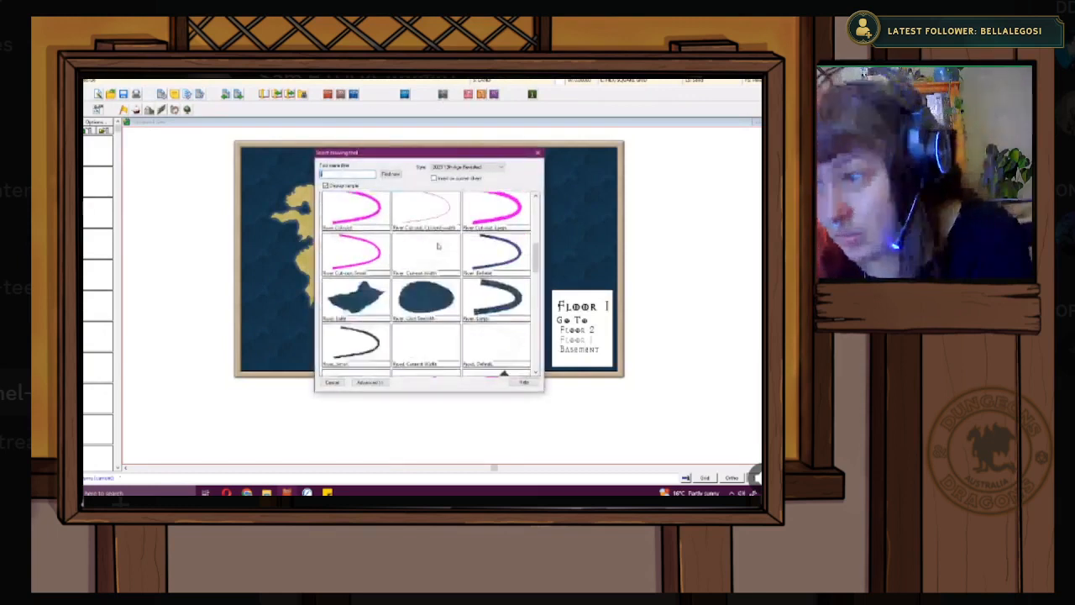
scroll(437, 245, down, 2)
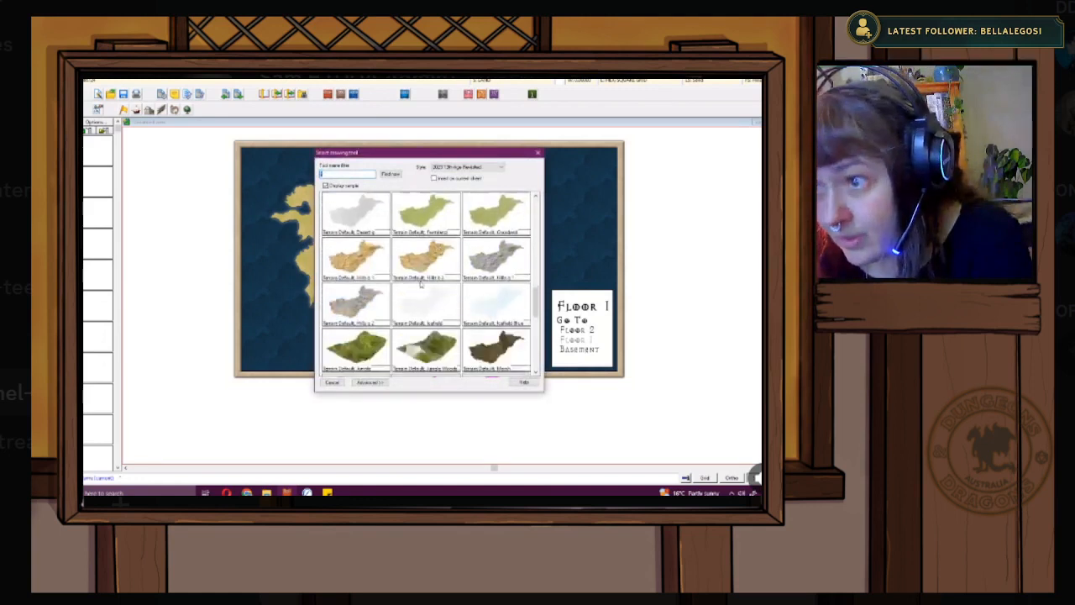
scroll(422, 320, down, 5)
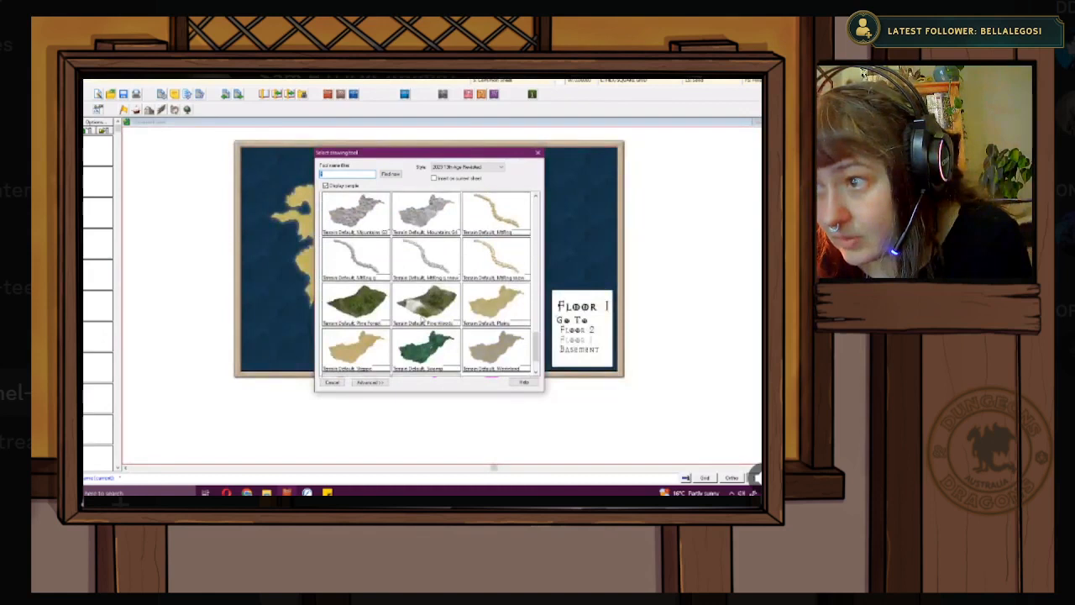
scroll(424, 321, down, 1)
scroll(425, 320, up, 5)
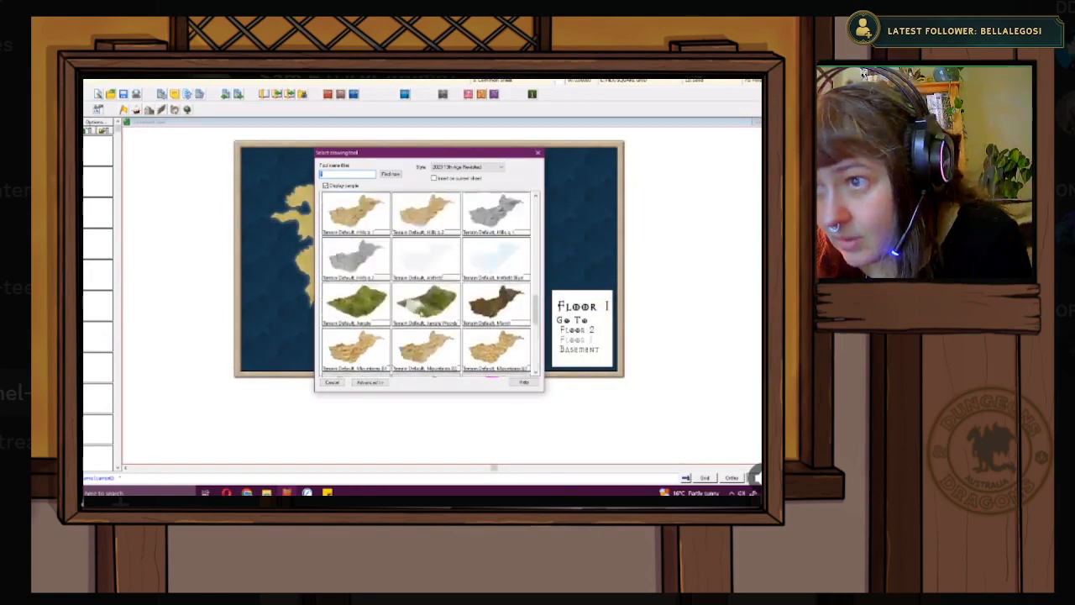
double_click(437, 271)
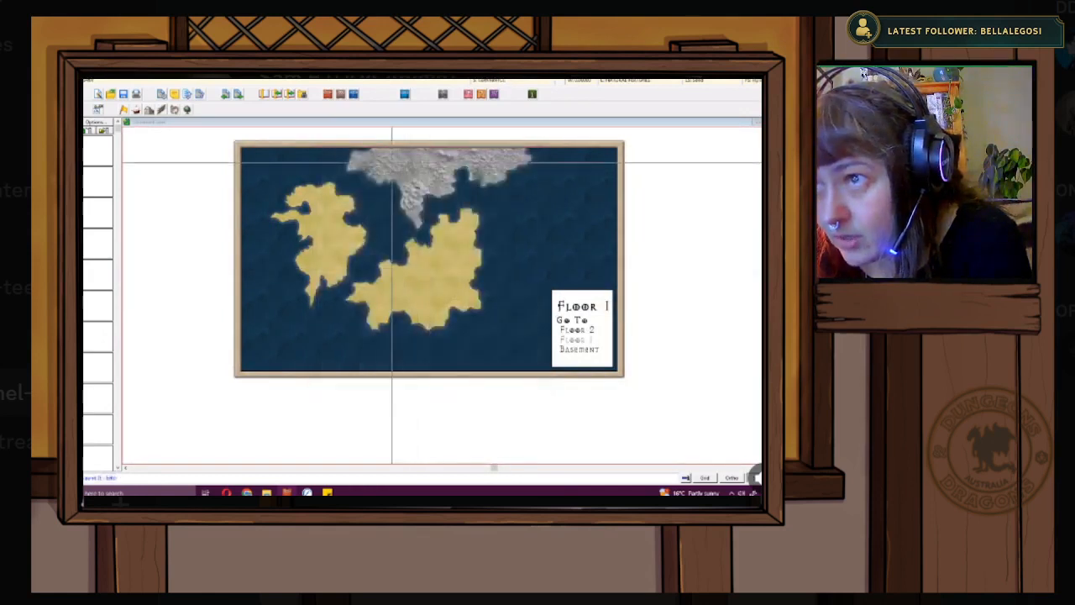
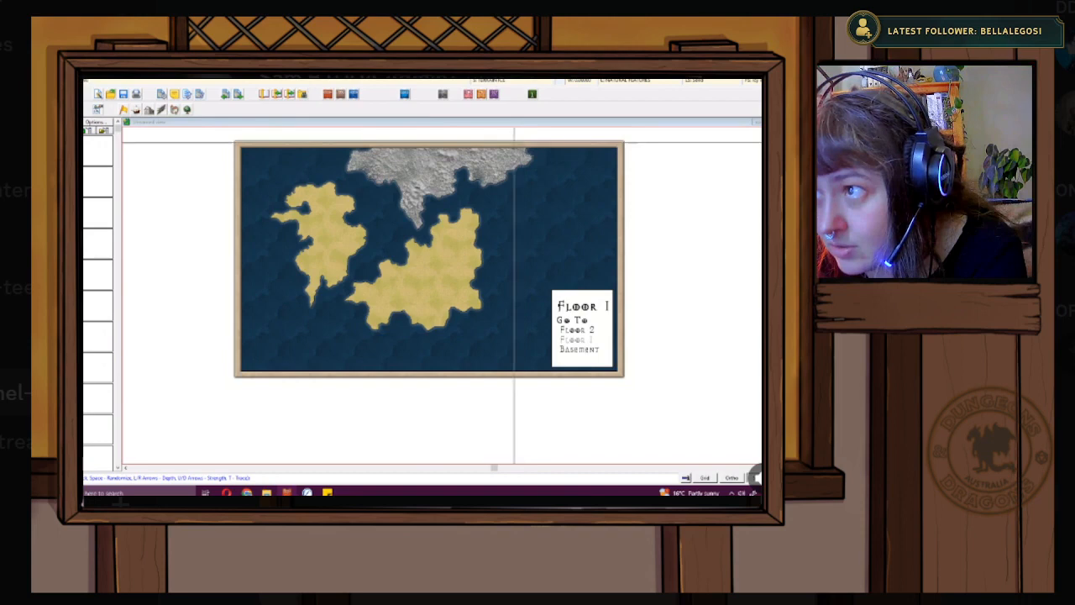
right_click(380, 138)
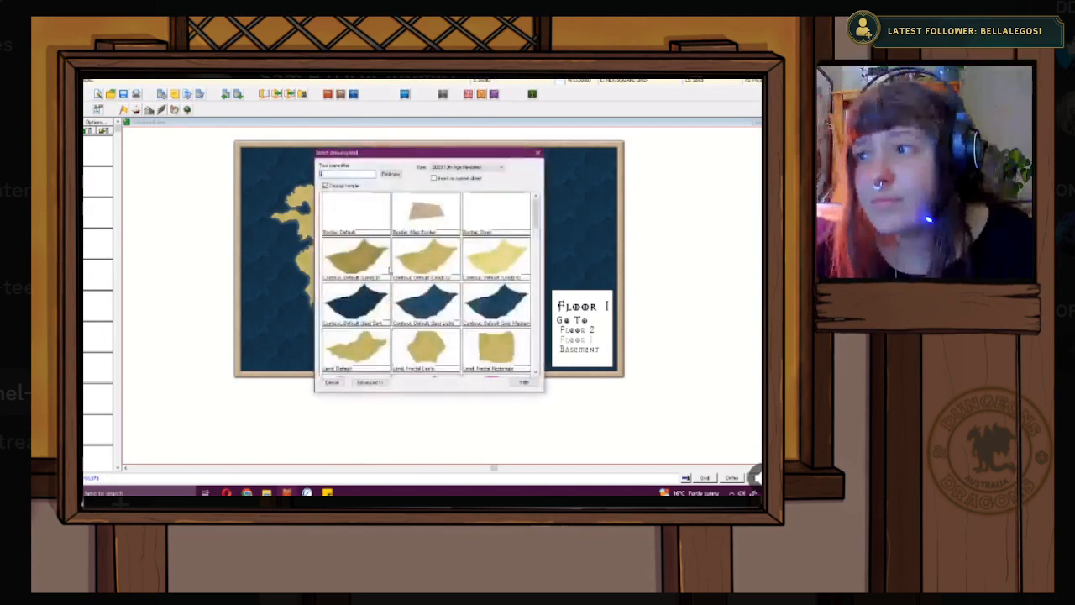
- Try the Terrain Default, Icefield drawing tool again on a close-up of the grey landmass's northwestern coast
scroll(403, 240, down, 5)
scroll(404, 240, down, 1)
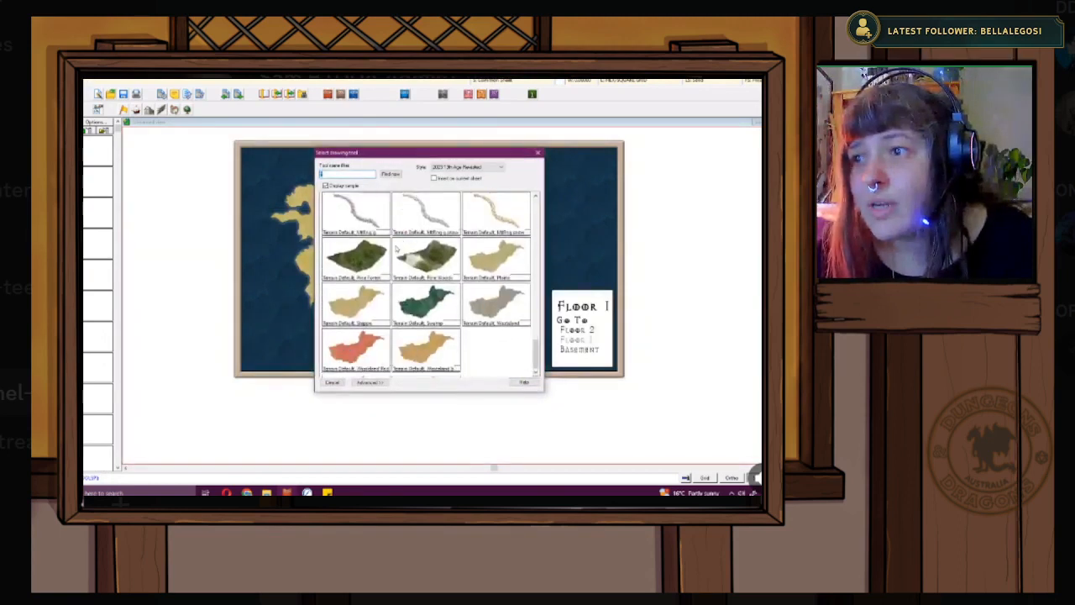
scroll(404, 249, up, 6)
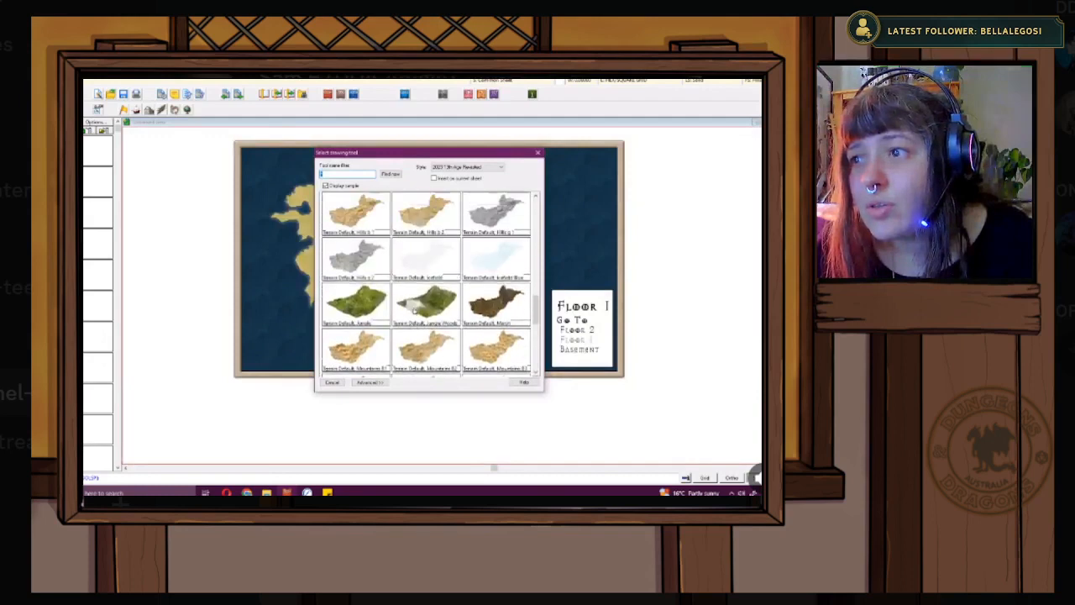
double_click(426, 265)
scroll(375, 147, up, 3)
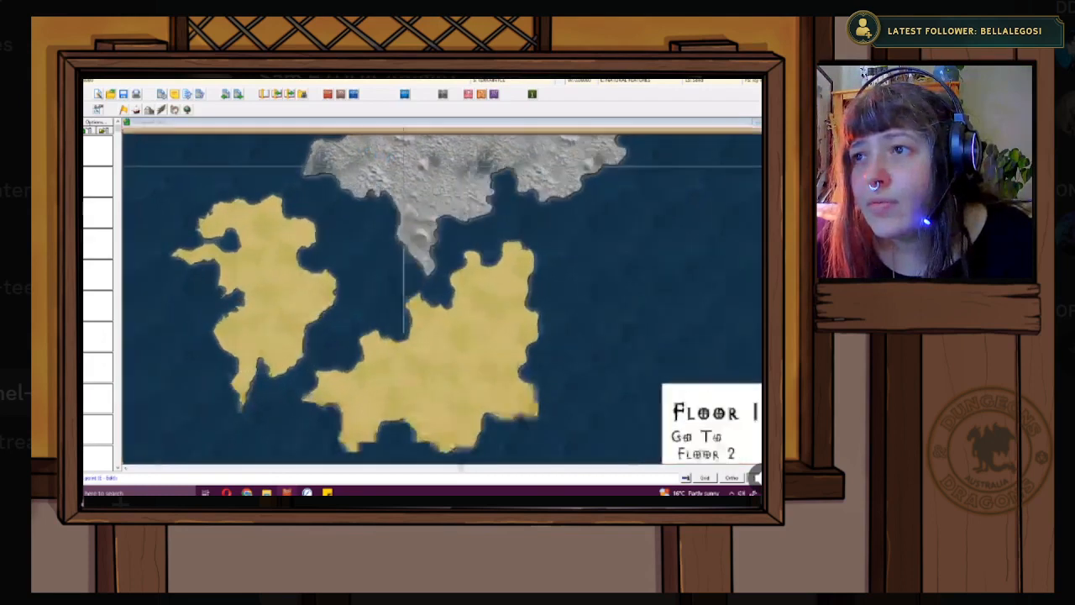
scroll(378, 147, up, 2)
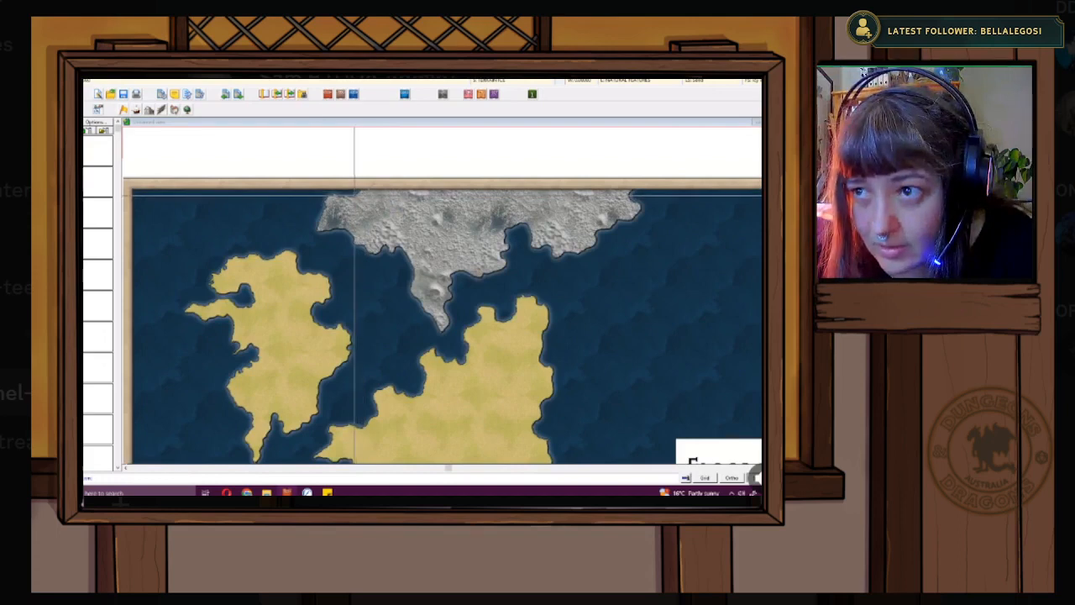
scroll(360, 192, up, 1)
scroll(359, 191, up, 3)
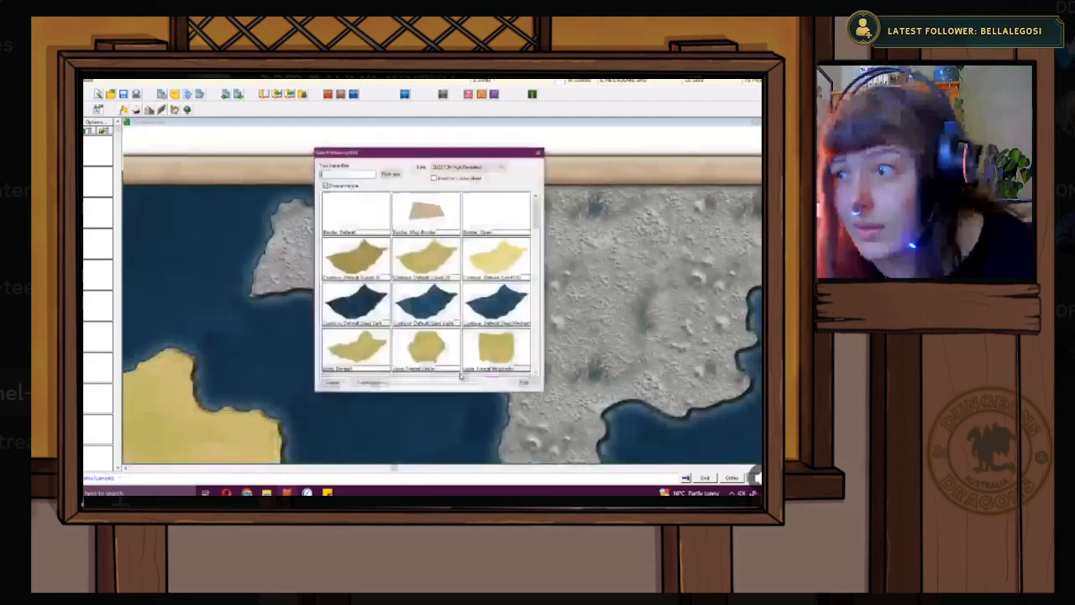
- Look through the 13th Age Revisited drawing tools and start Terrain Default, Icefield for the northern landmass
scroll(468, 342, down, 5)
scroll(468, 342, up, 5)
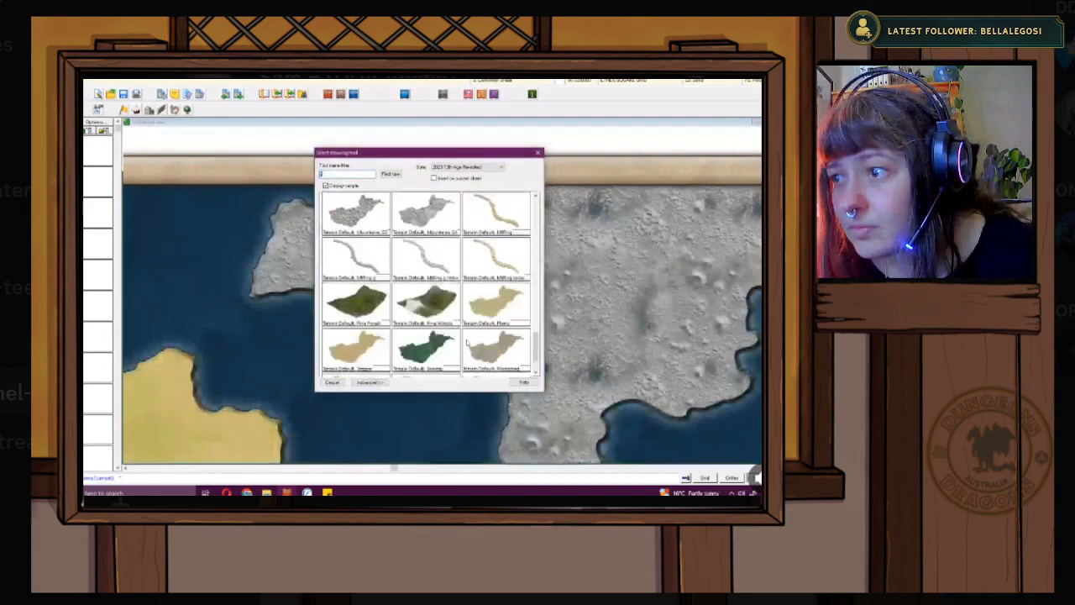
scroll(468, 342, up, 6)
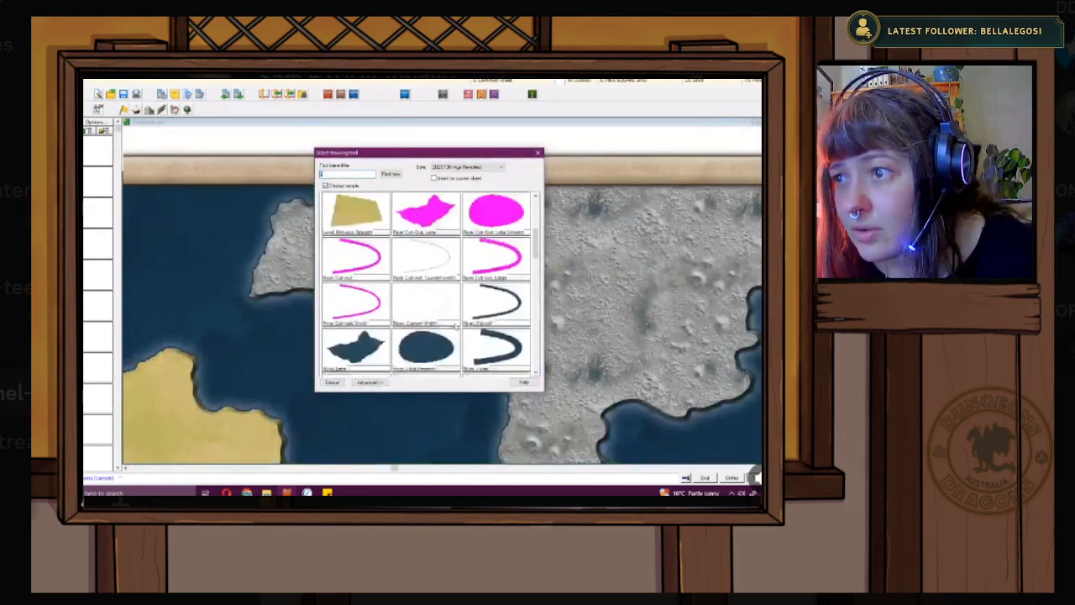
scroll(439, 319, down, 5)
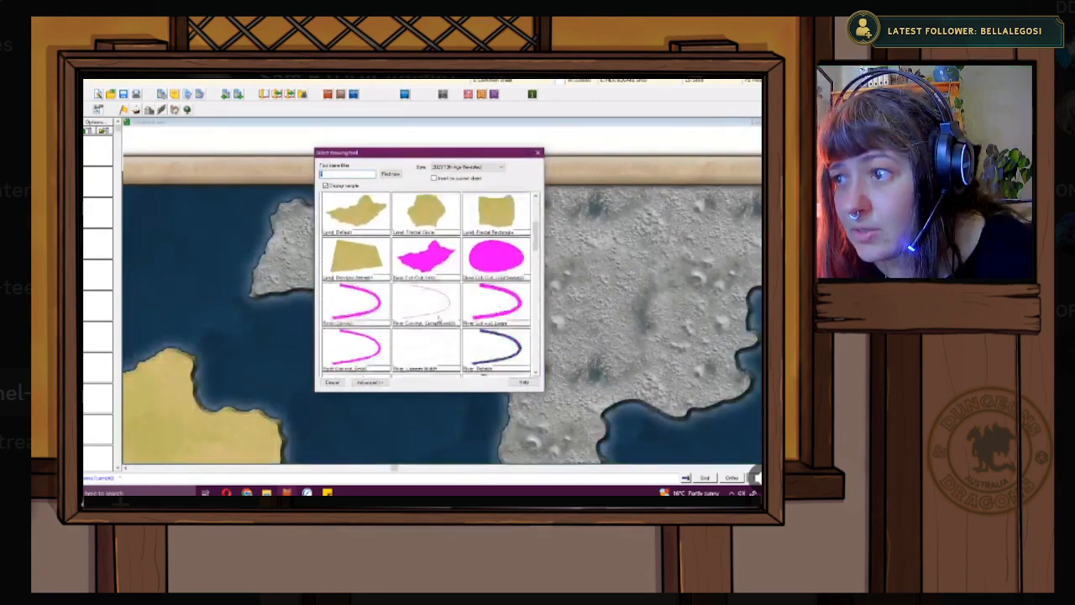
scroll(439, 318, down, 3)
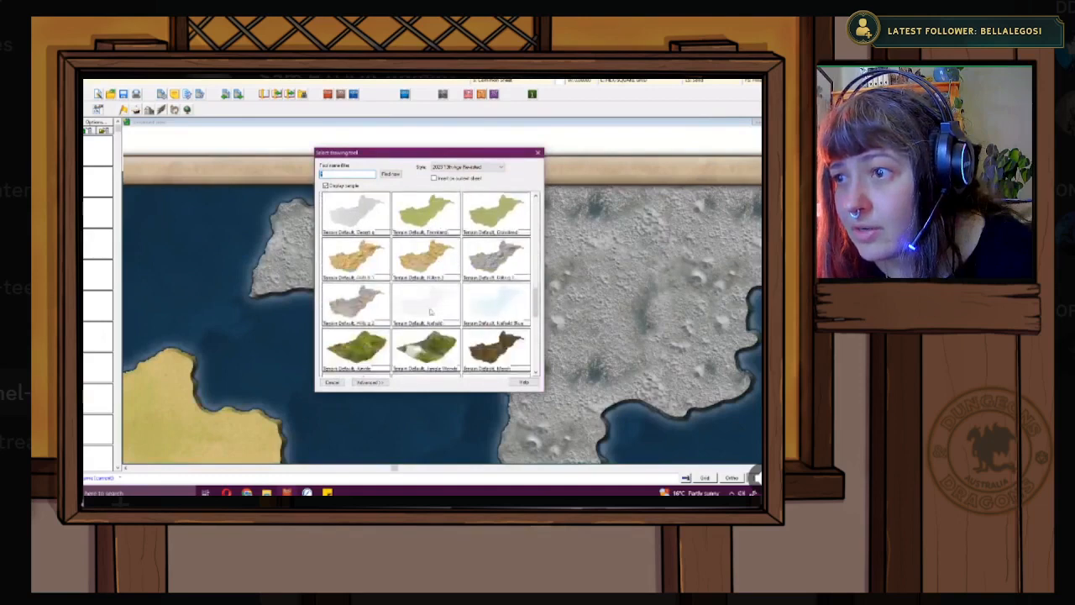
click(436, 318)
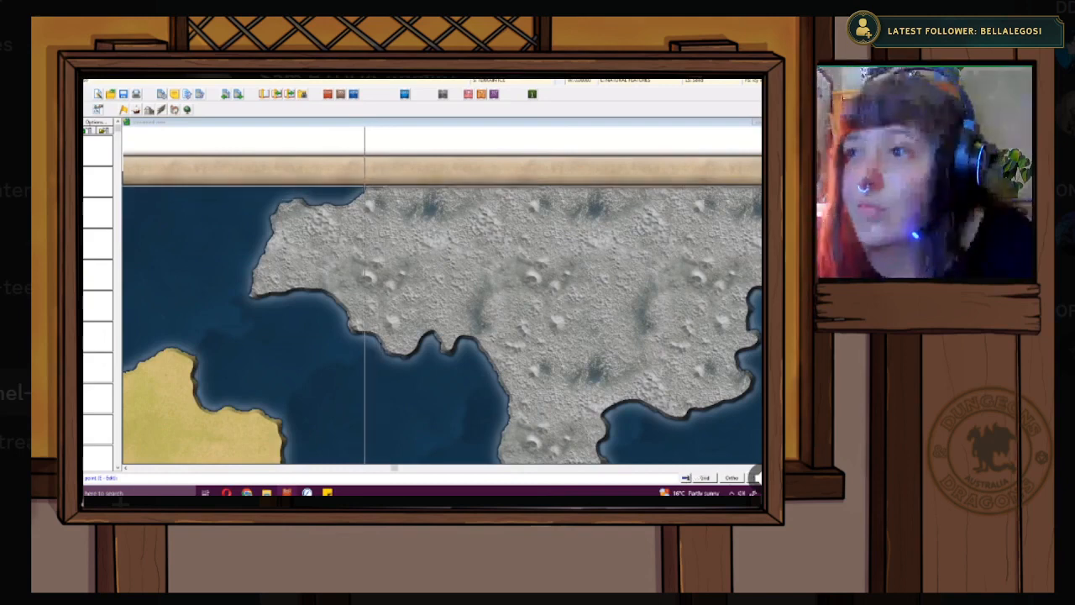
- Start the white terrain outline where the grey northern continent's western coast meets the map's upper border
scroll(366, 199, up, 1)
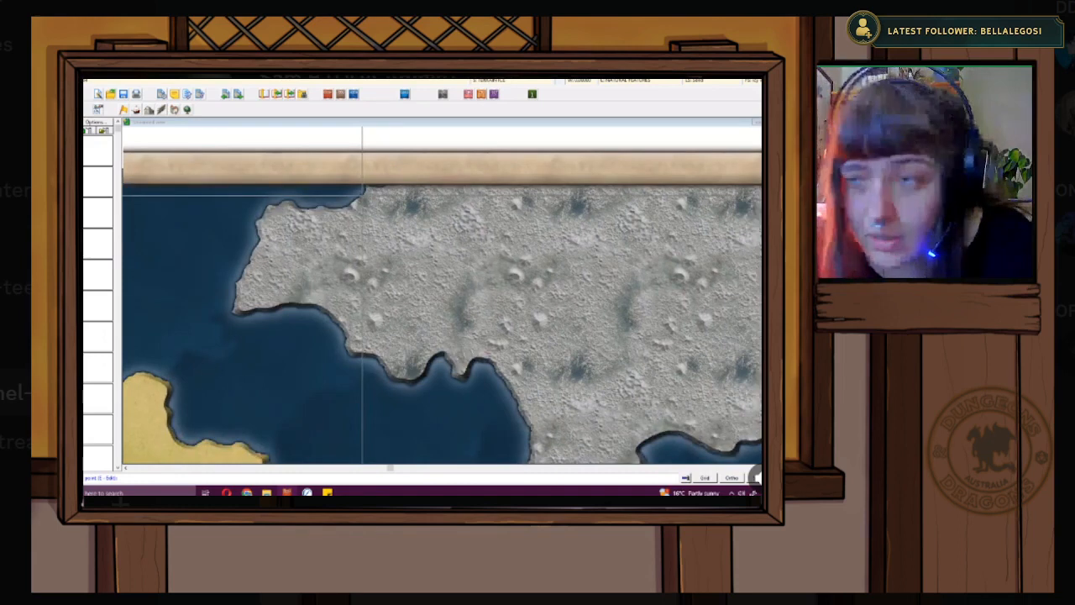
key(Escape)
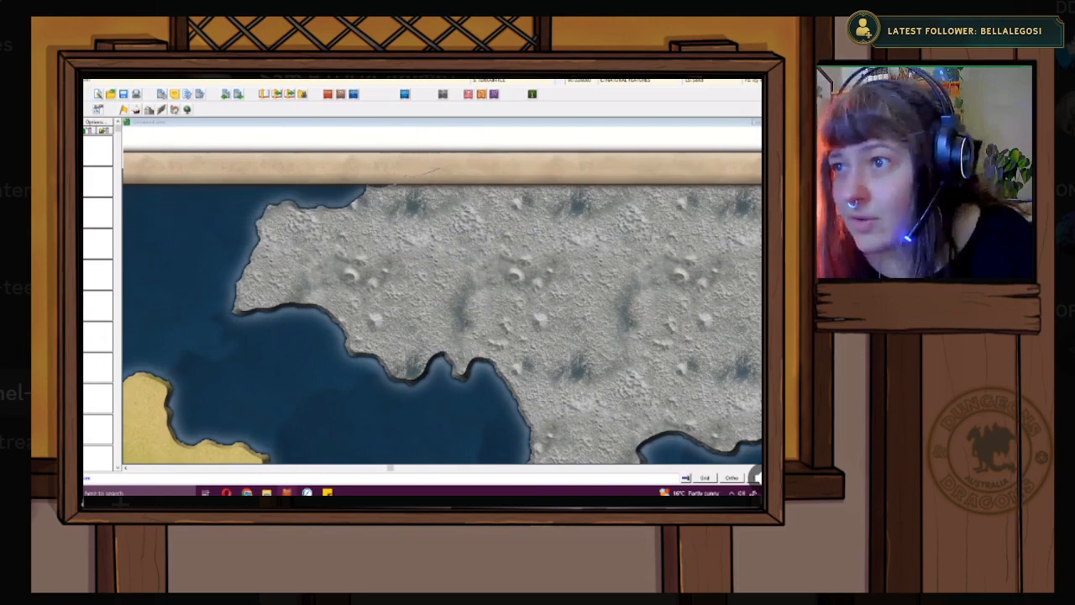
scroll(442, 298, down, 3)
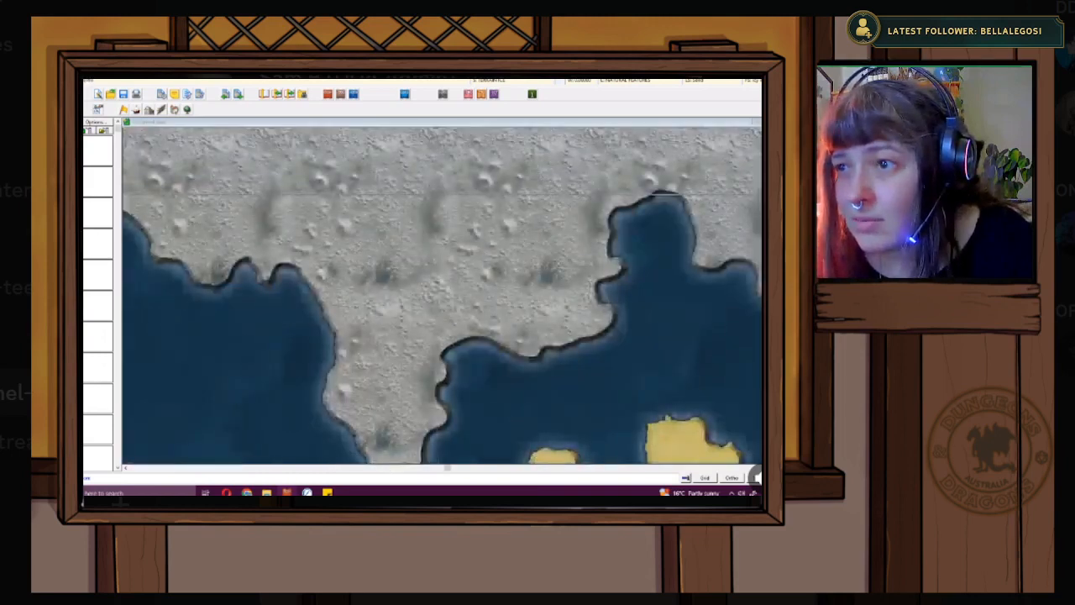
scroll(422, 284, up, 3)
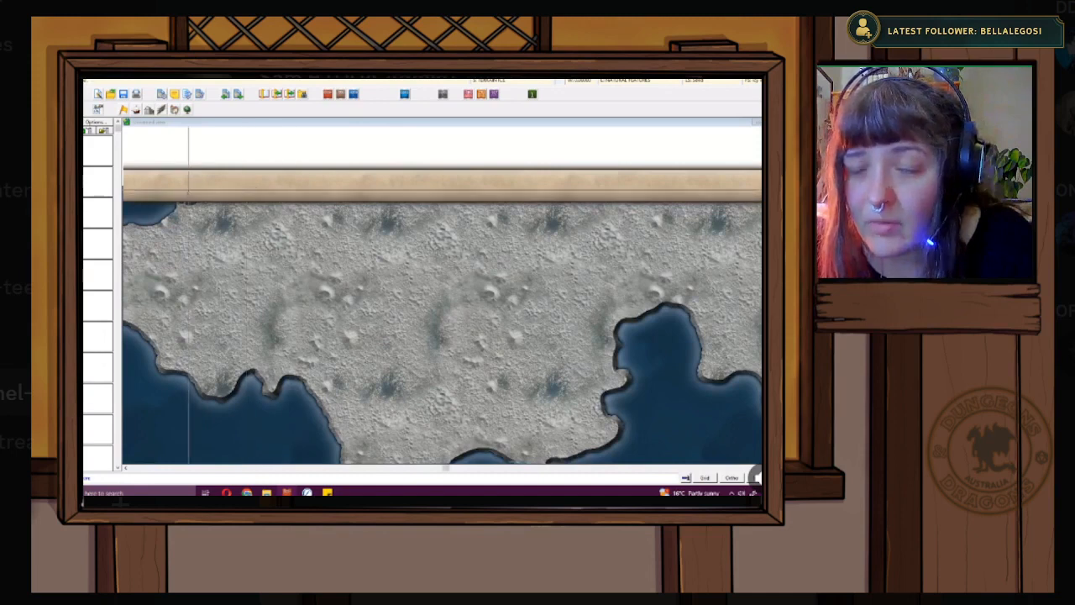
scroll(168, 201, down, 3)
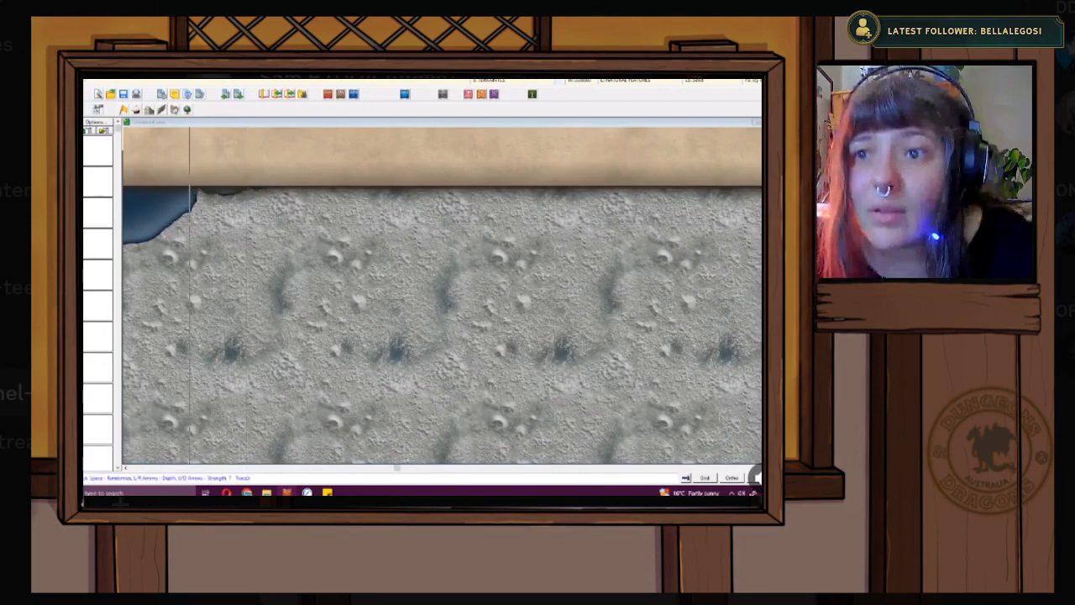
key(Escape)
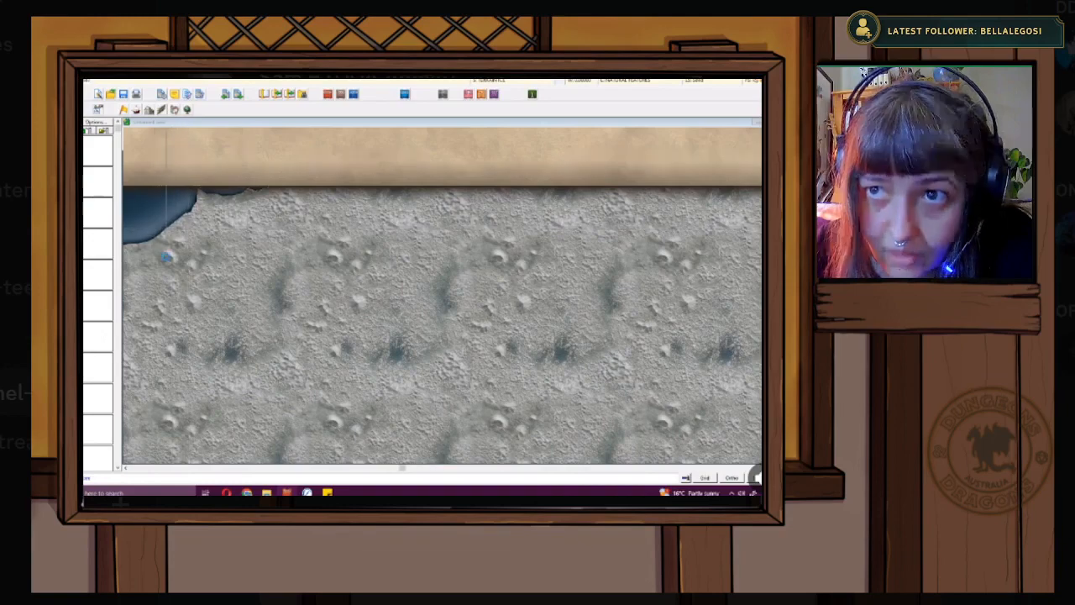
scroll(168, 259, up, 2)
scroll(274, 275, left, 1)
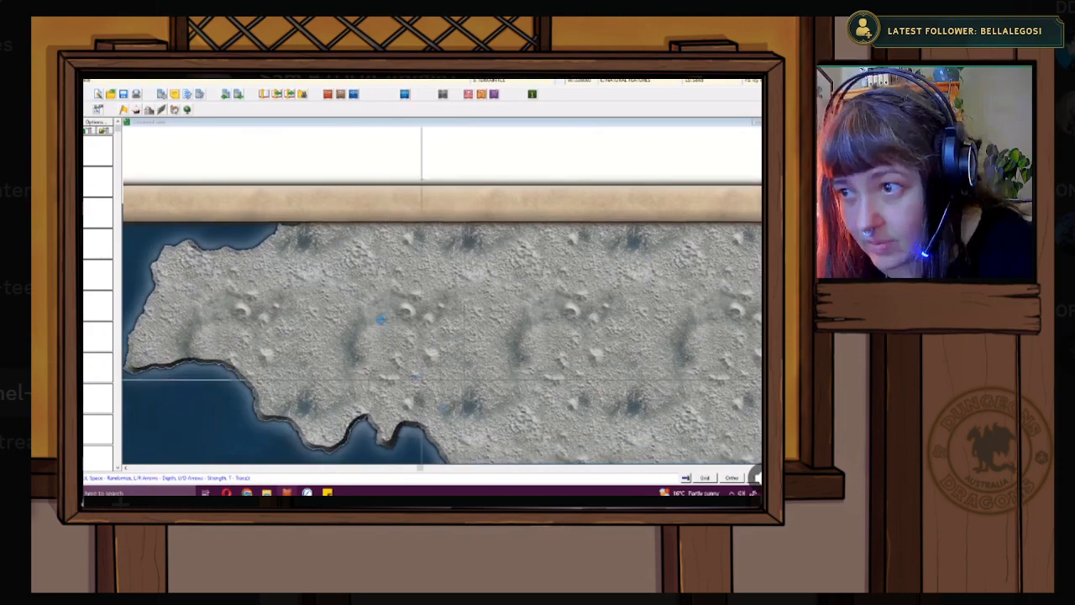
- Continue the terrain outline along the continent's west coast, around its southern tip and up to the small inlet on the east side
scroll(466, 442, down, 5)
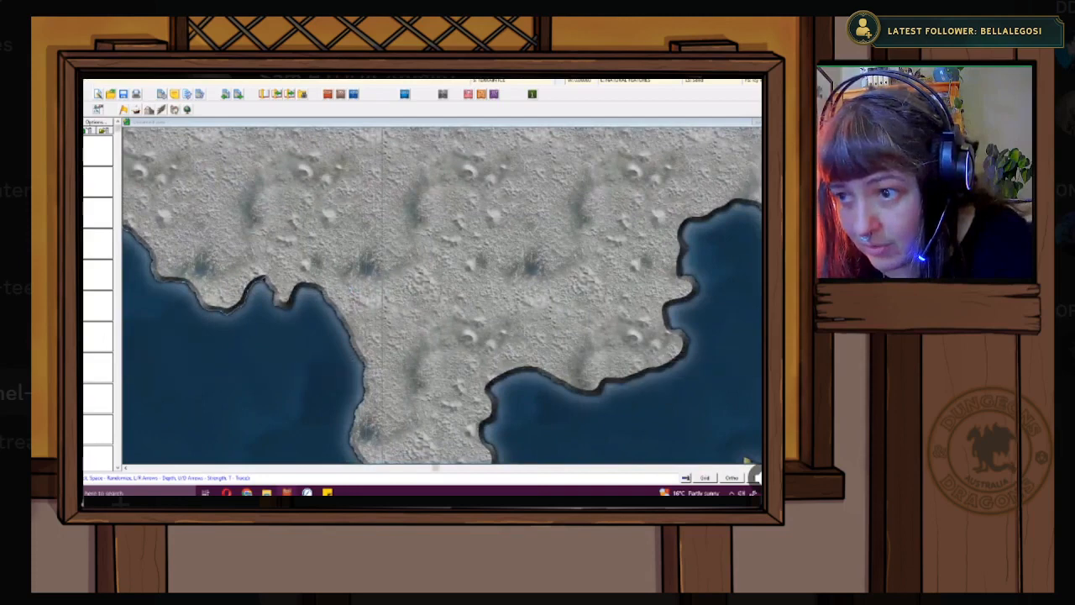
scroll(335, 310, down, 3)
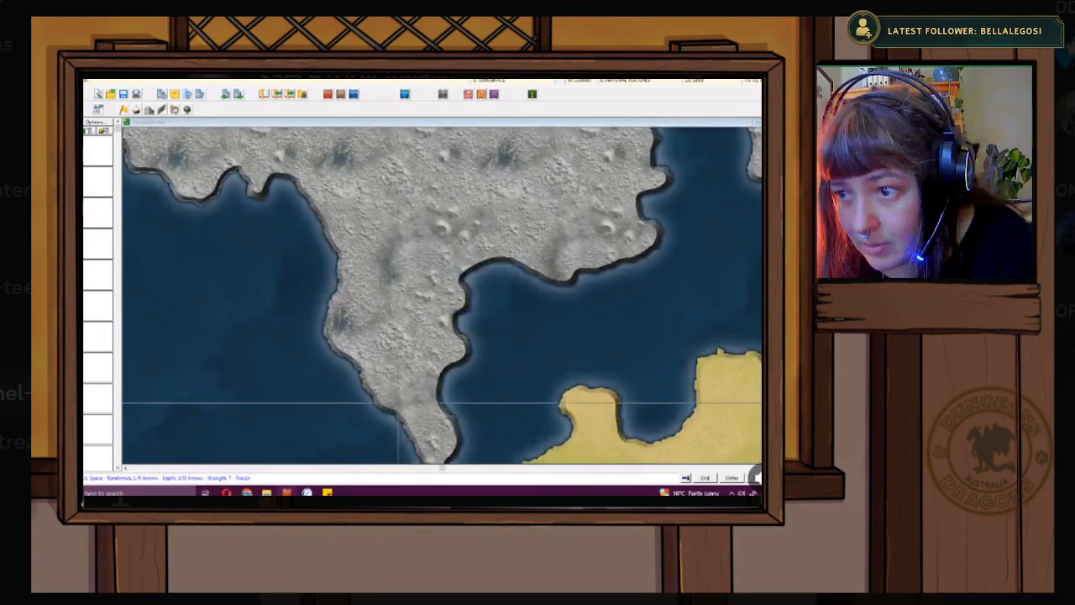
scroll(396, 328, down, 3)
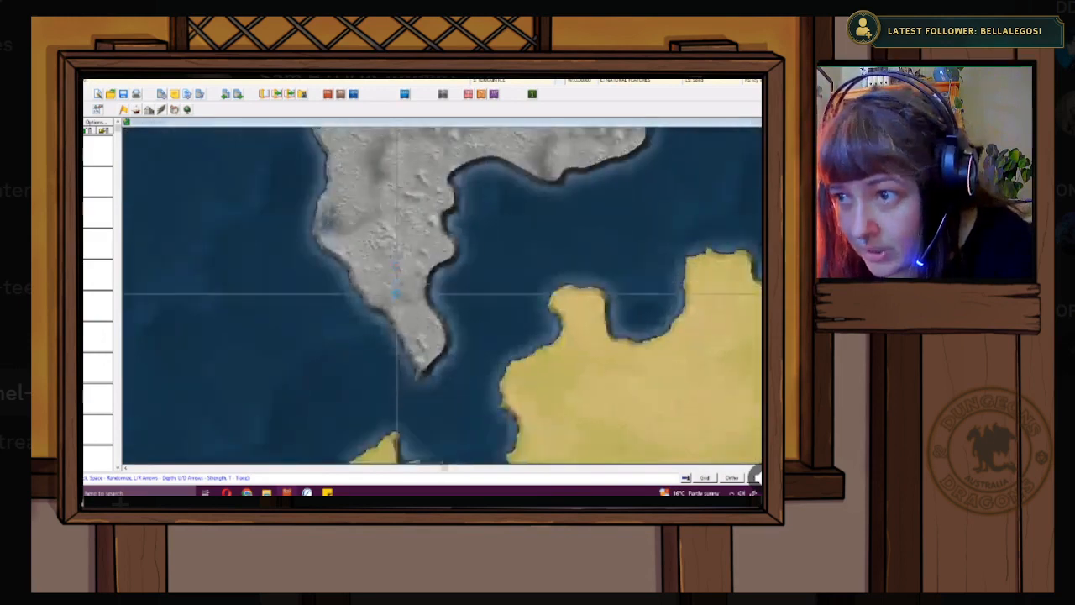
scroll(396, 293, up, 3)
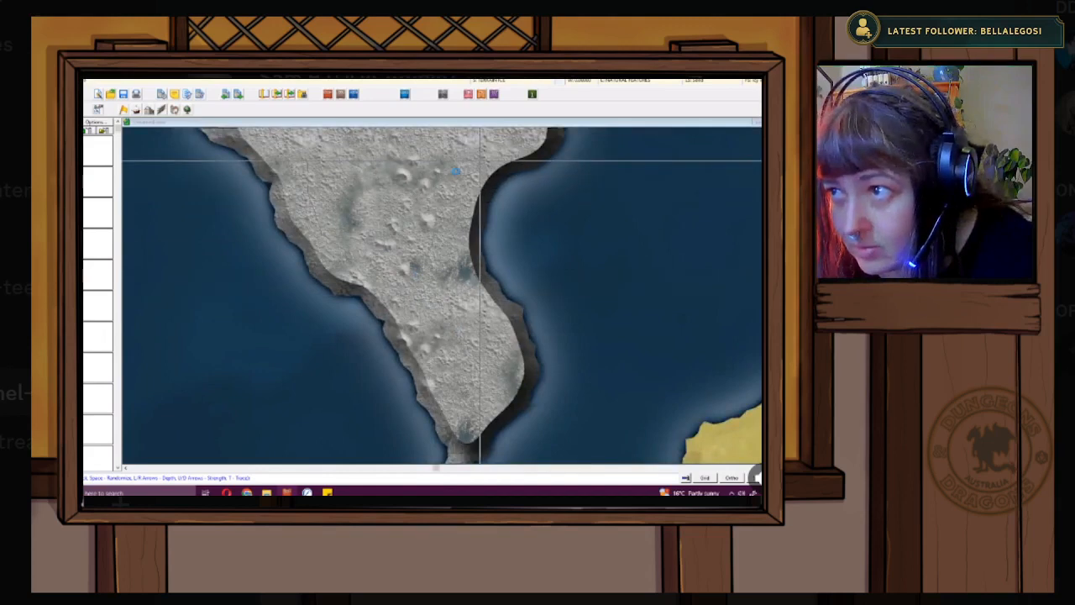
scroll(322, 321, up, 2)
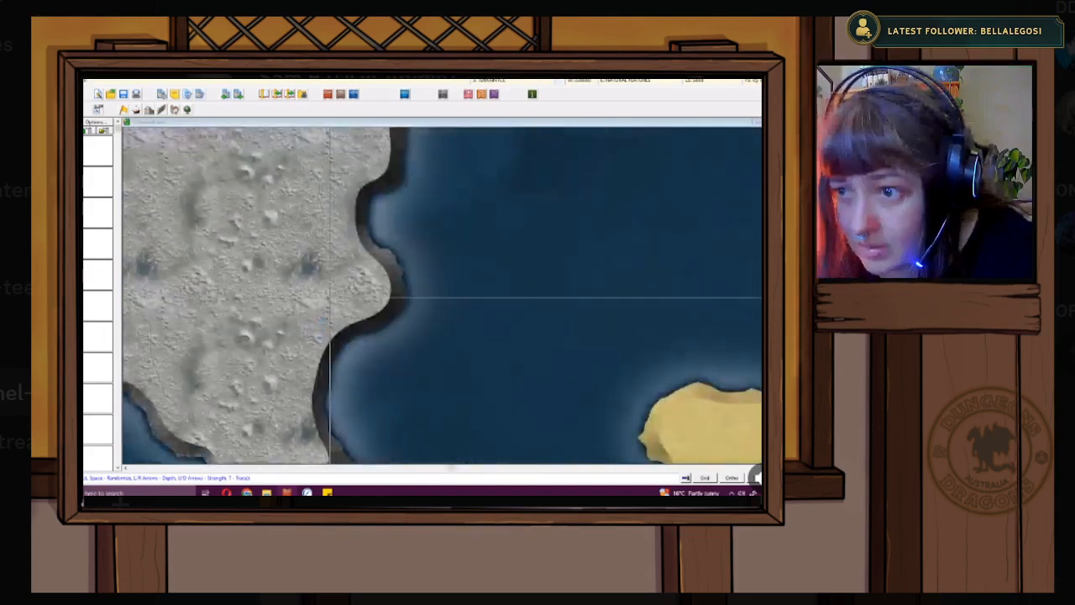
right_click(363, 210)
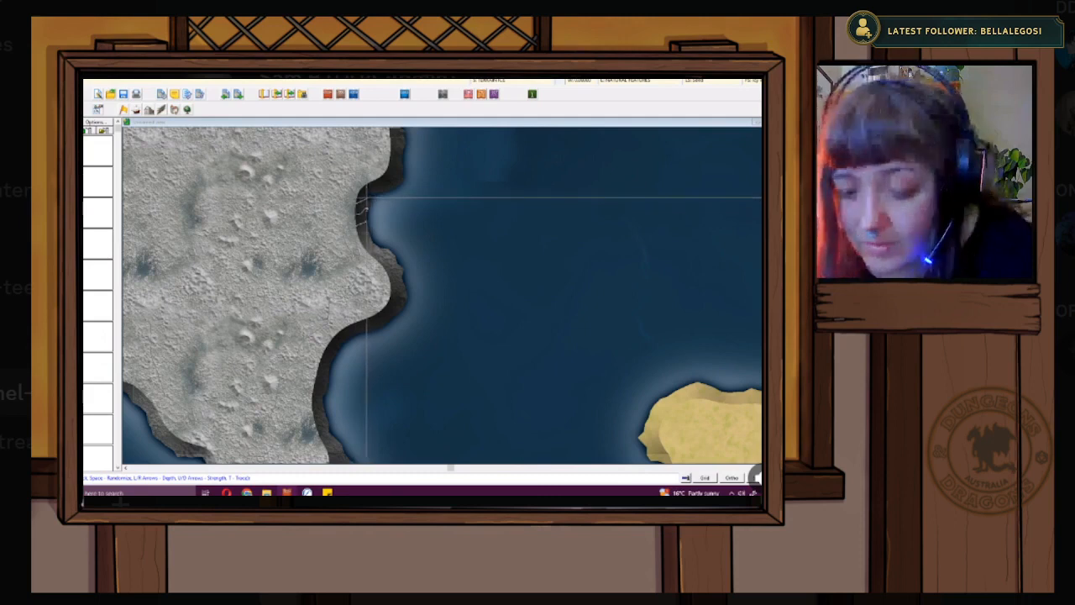
key(Escape)
key(Return)
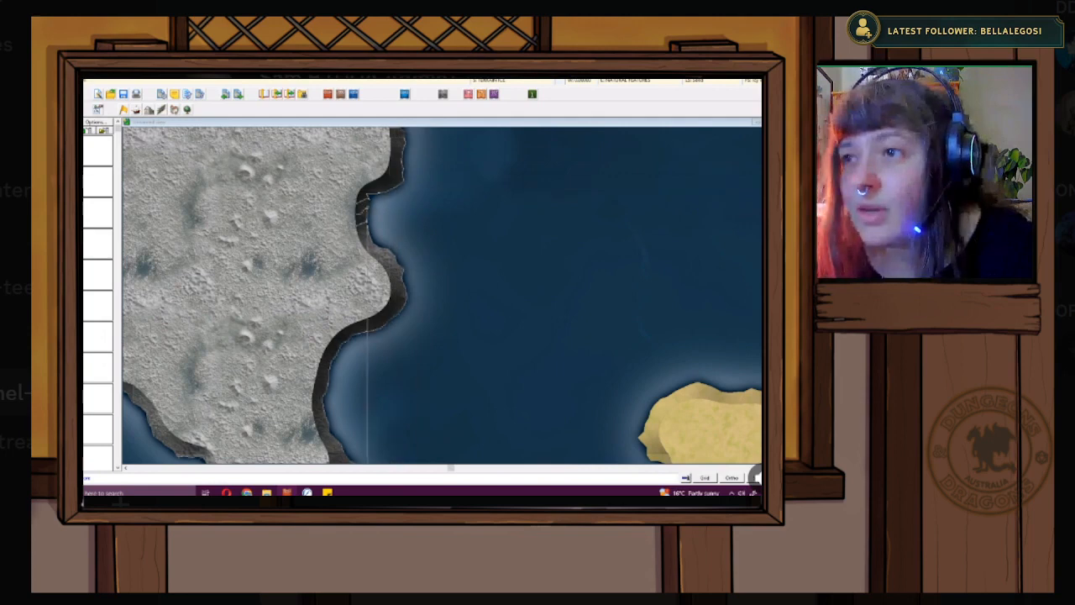
- Trace the continent's eastern coastline from the small inlet, around the northern bay, to the map's upper border
scroll(372, 220, up, 1)
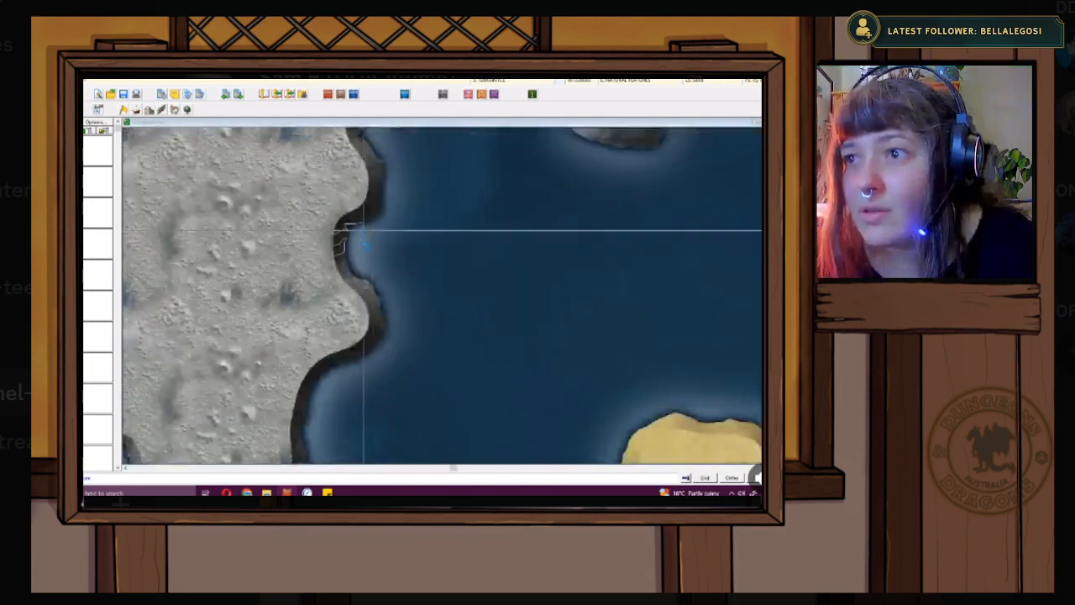
scroll(361, 233, up, 1)
scroll(378, 304, up, 1)
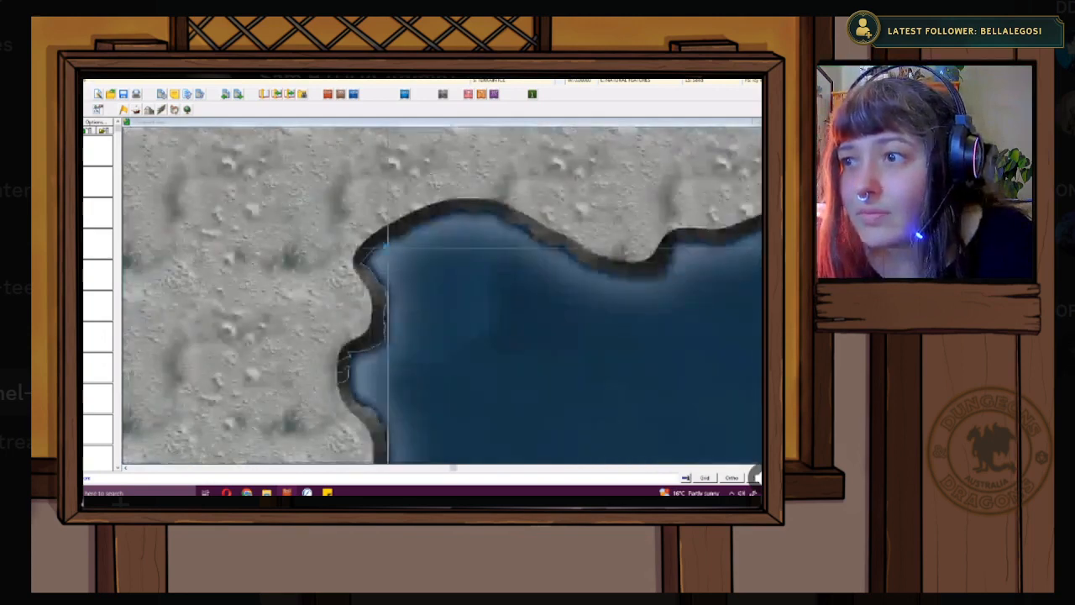
scroll(378, 304, down, 3)
scroll(385, 249, down, 2)
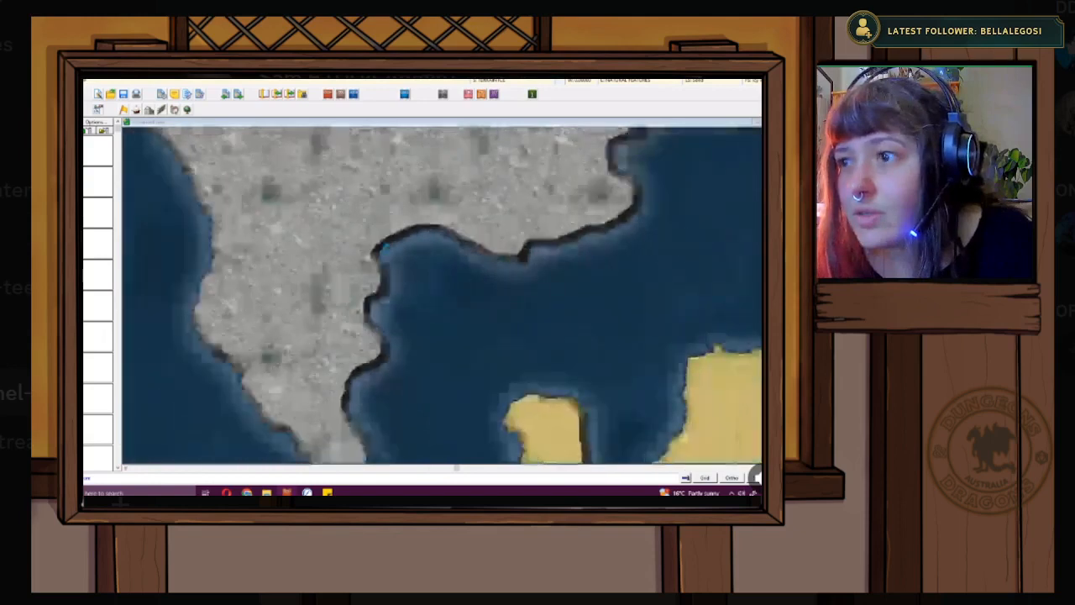
scroll(385, 251, down, 1)
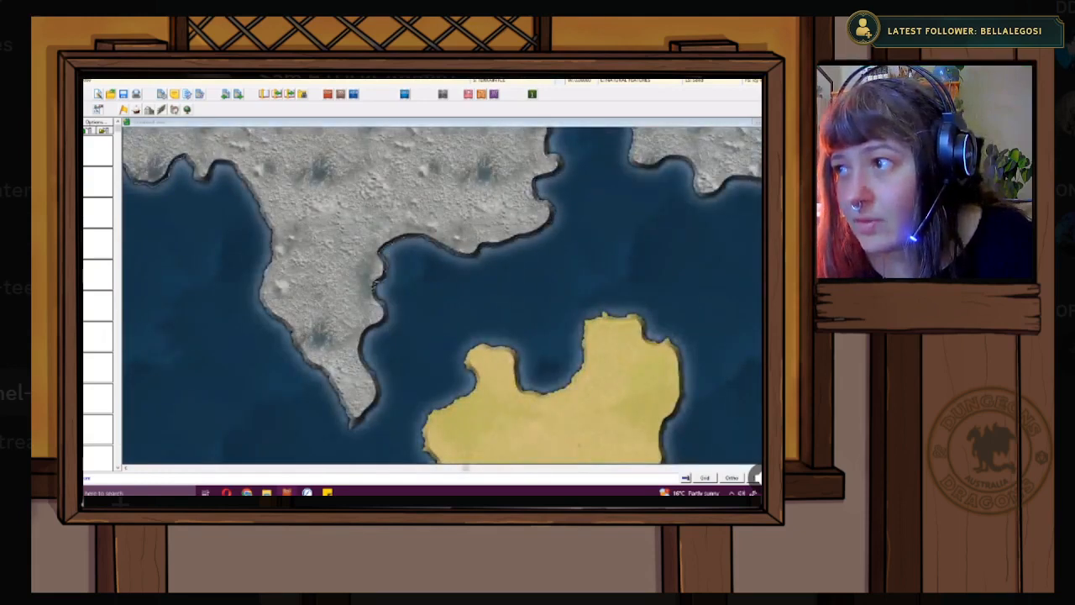
scroll(516, 244, up, 2)
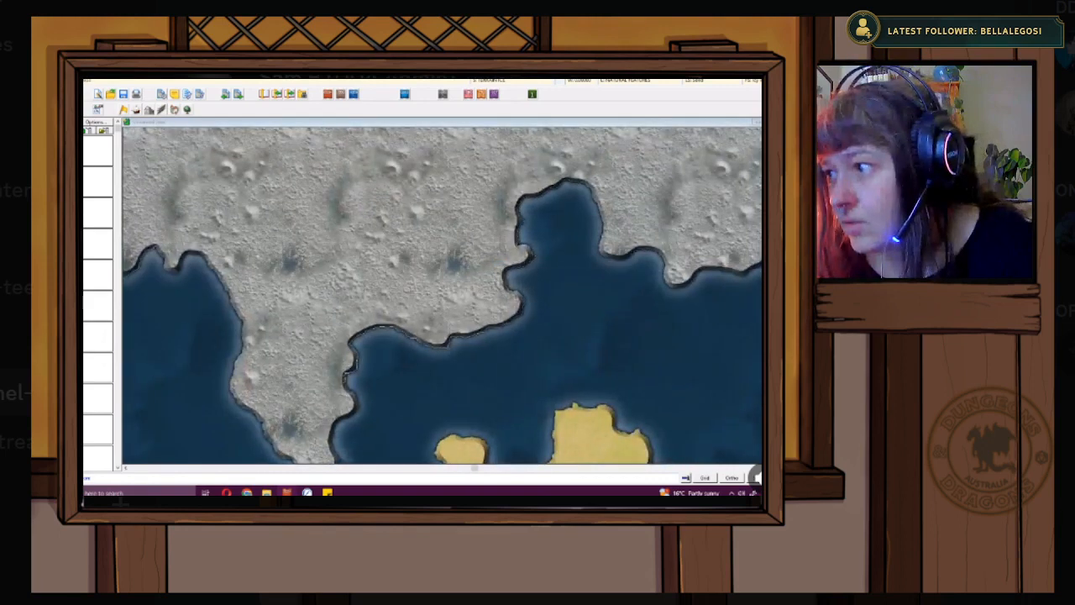
drag(663, 281, 562, 264)
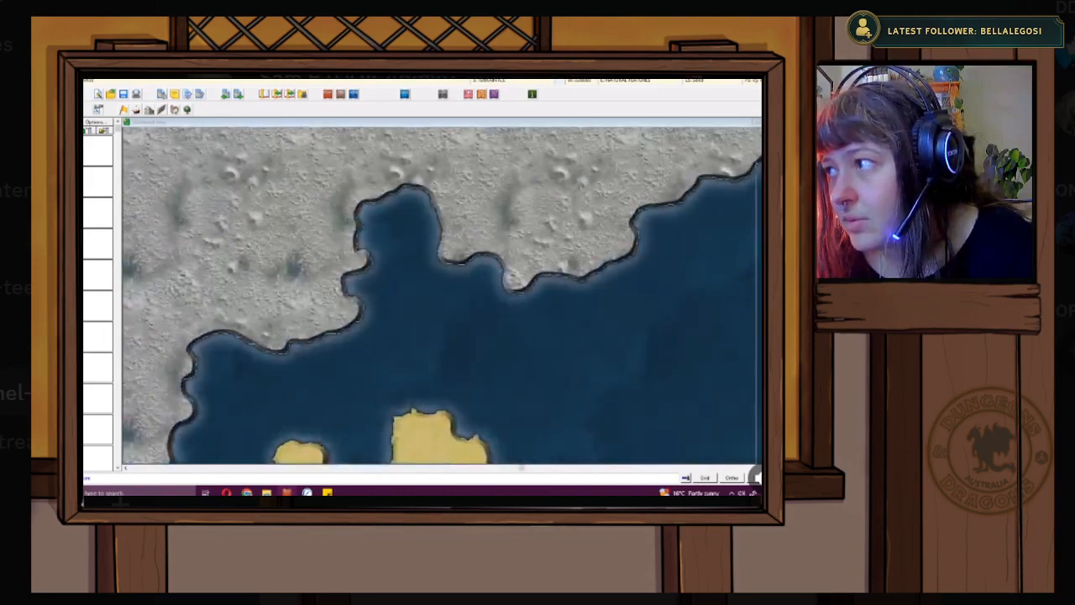
click(636, 255)
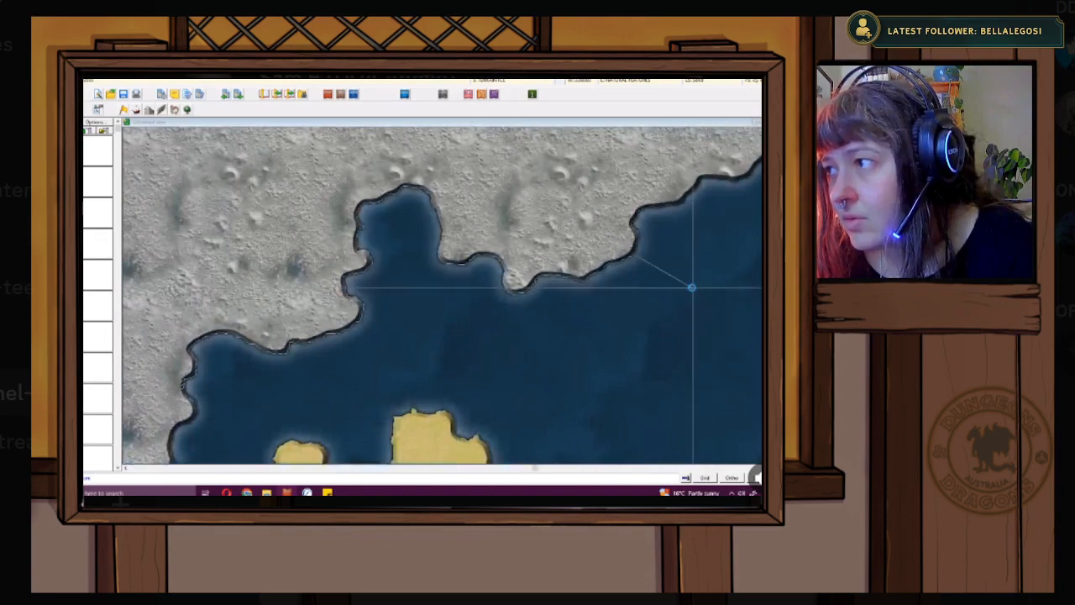
scroll(692, 287, up, 3)
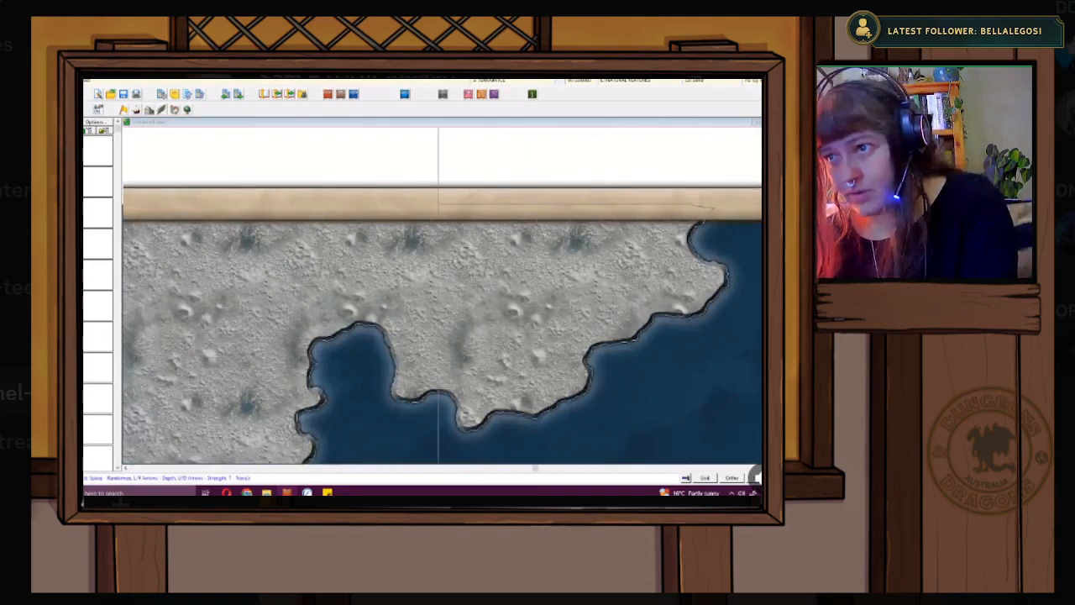
- Close the outline back along the upper border to the northwest corner so the white terrain fills the grey continent
scroll(670, 219, up, 3)
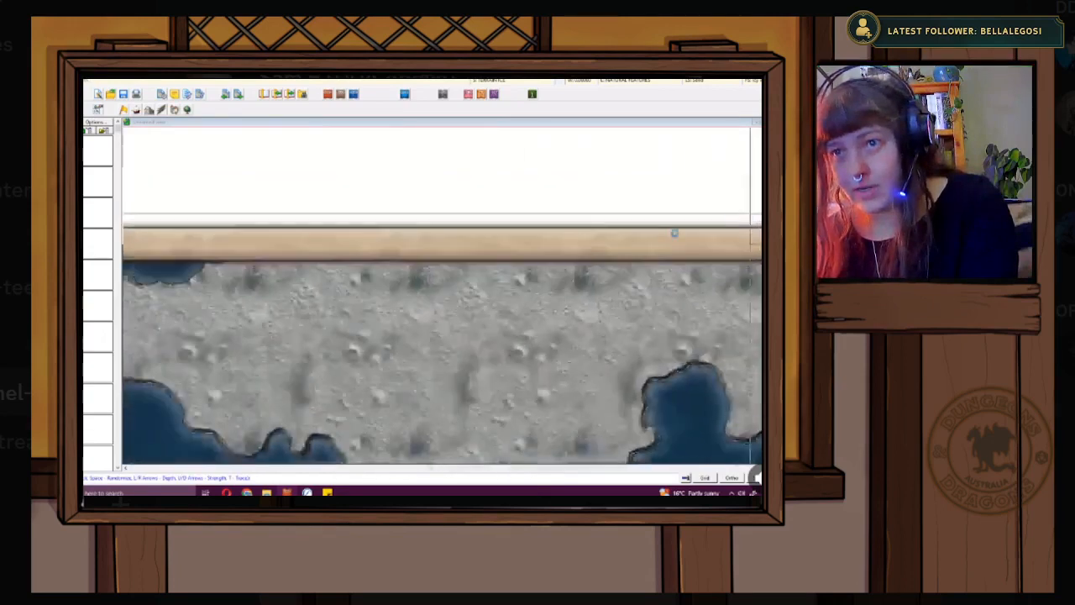
scroll(442, 242, left, 2)
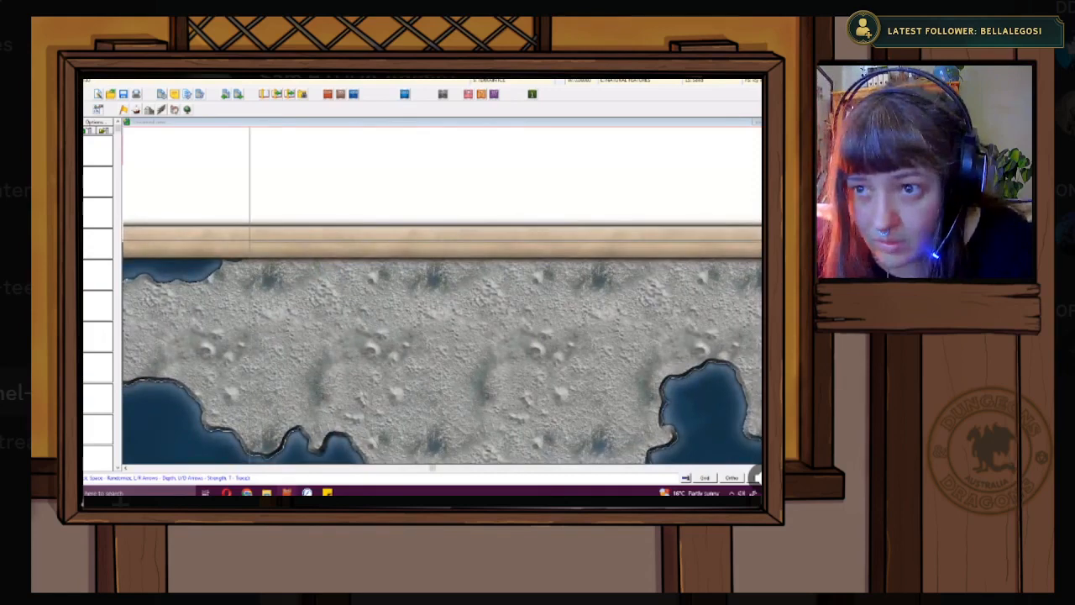
scroll(250, 242, up, 2)
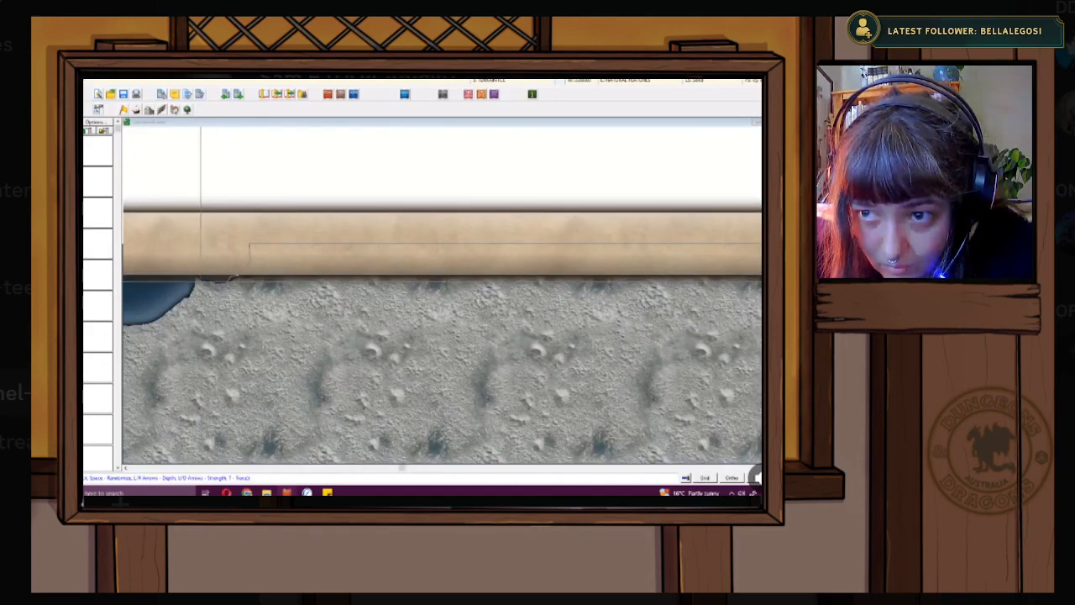
scroll(195, 252, down, 1)
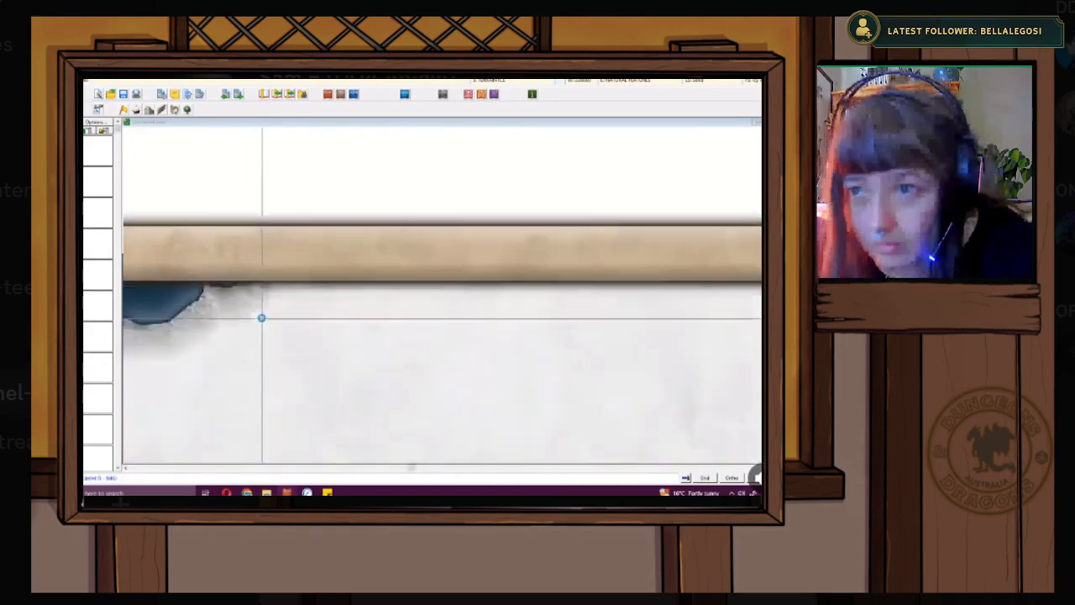
scroll(261, 317, down, 3)
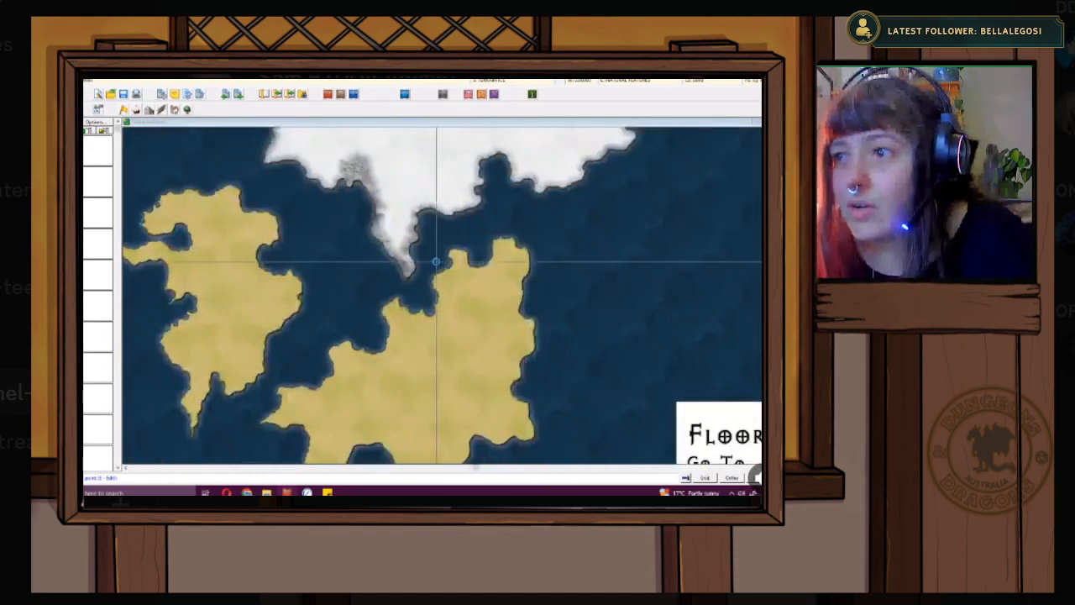
- Draw a small patch of grey hills with the Terrain Default, Hills g 1 tool in the sea off the white continent's west coast
scroll(436, 263, down, 2)
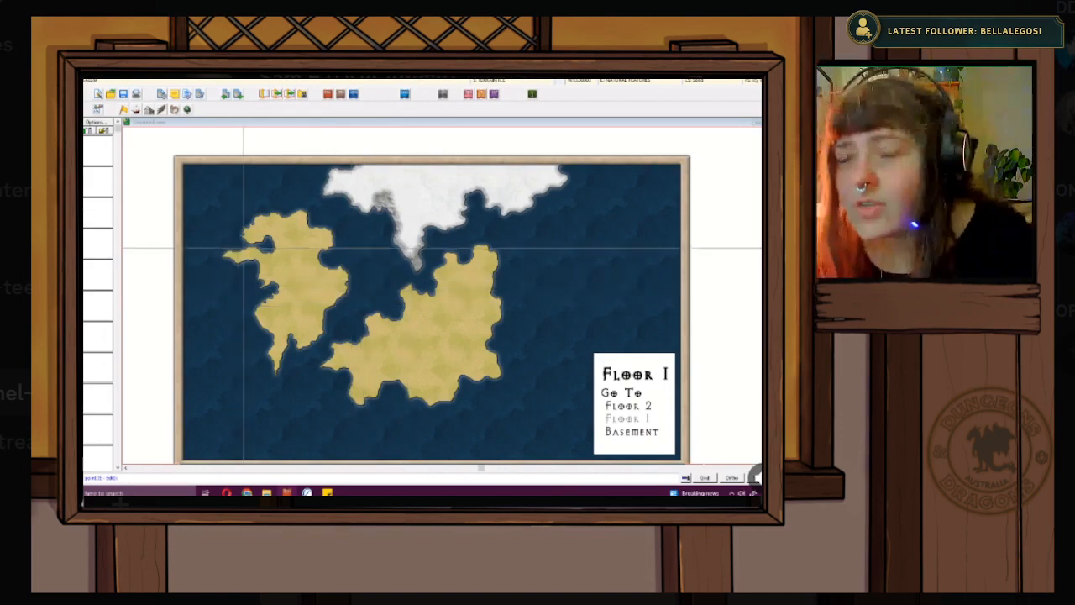
scroll(304, 263, up, 2)
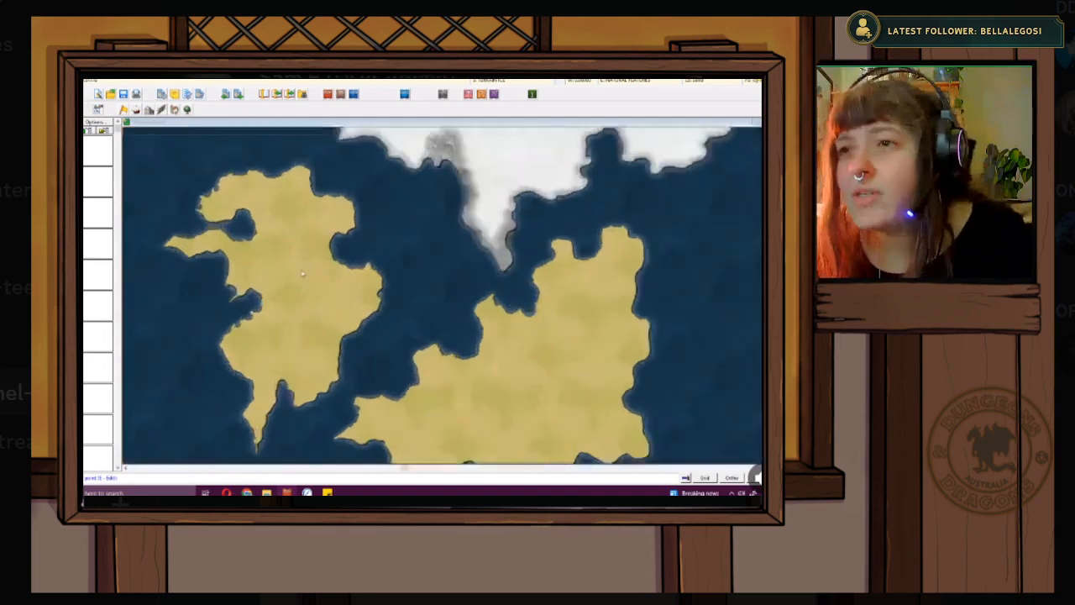
scroll(308, 260, up, 1)
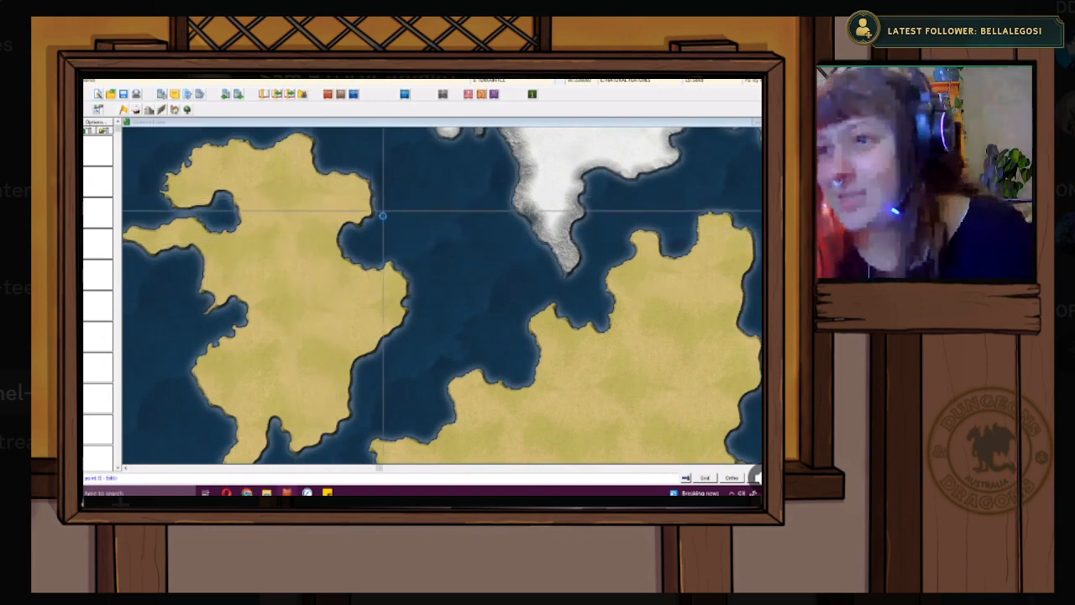
scroll(382, 244, up, 1)
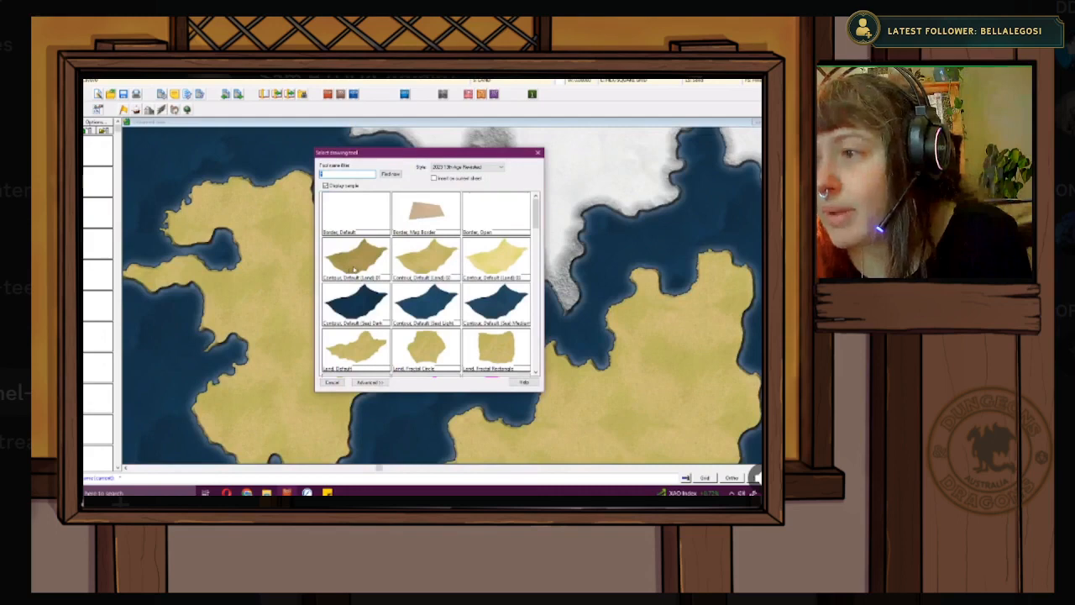
scroll(389, 267, down, 10)
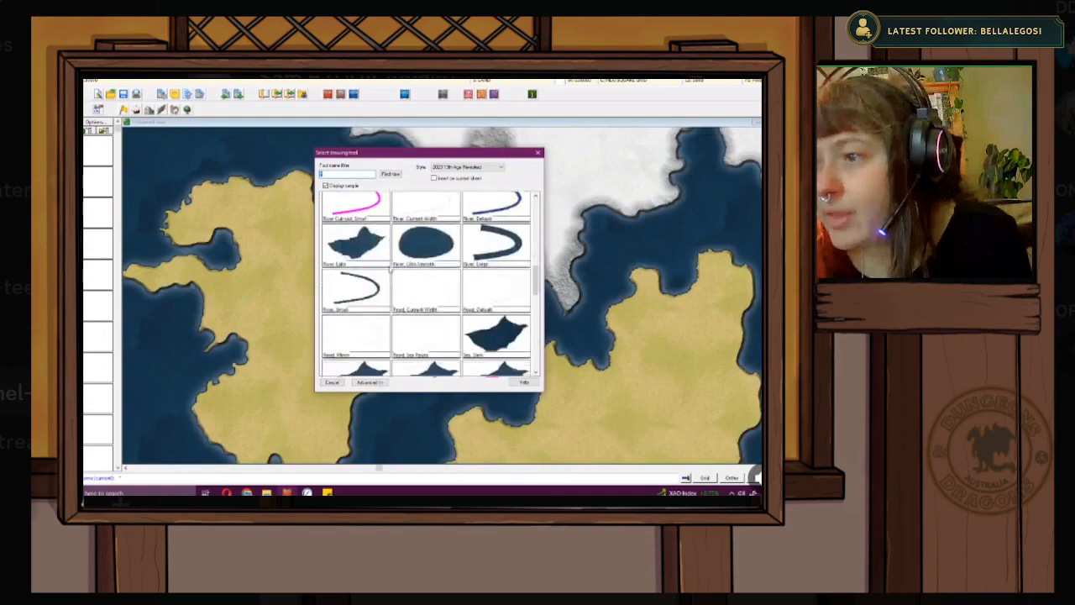
scroll(389, 267, down, 3)
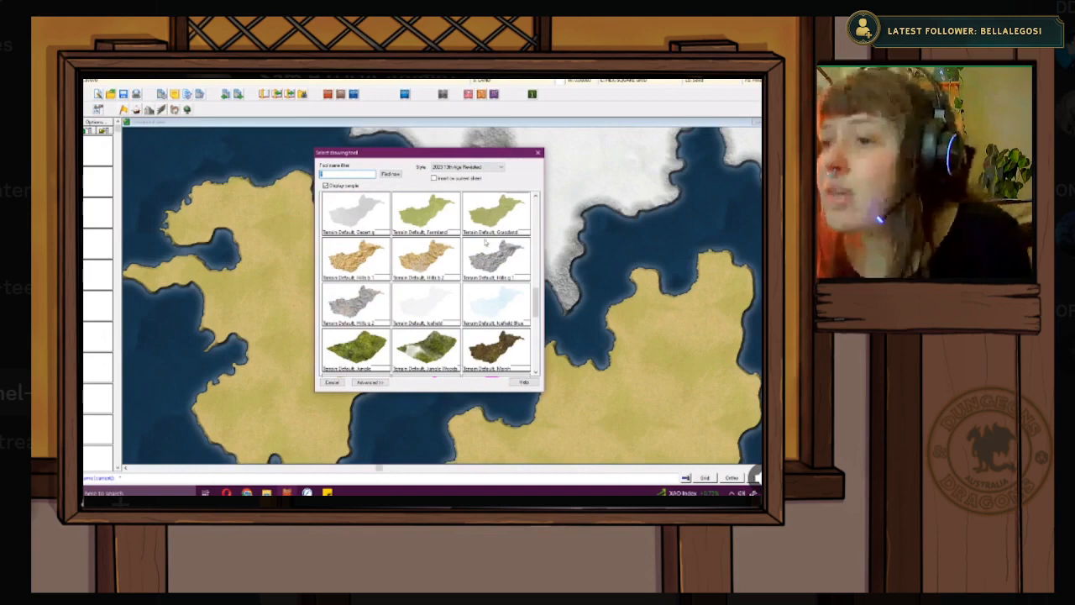
click(497, 257)
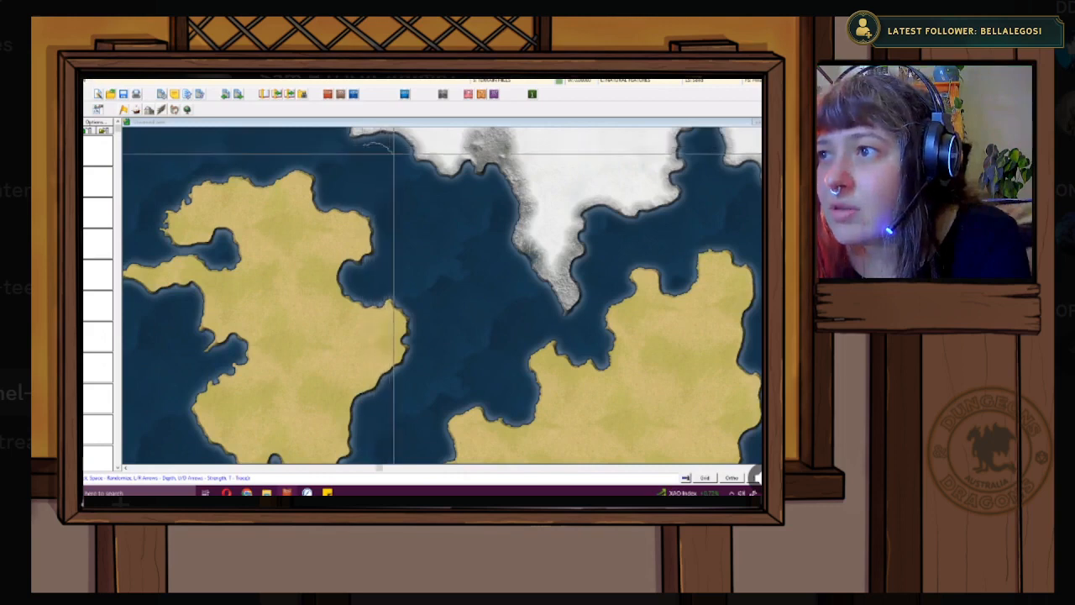
drag(383, 171, 362, 155)
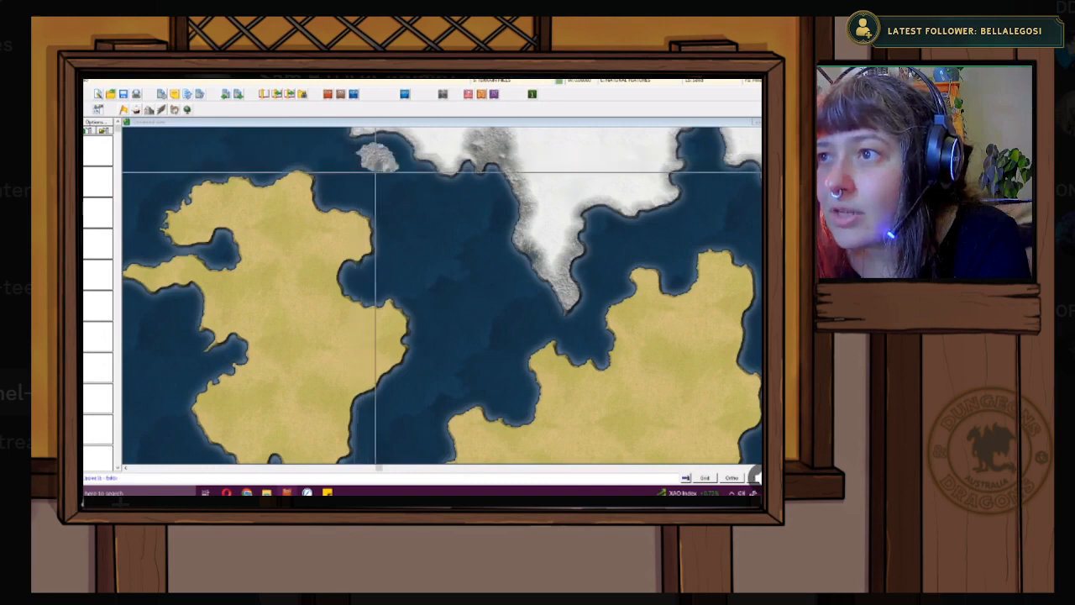
- Draw a chain of small grey hill islets, one crescent-shaped, southeast from the first hill patch towards the white continent's southern peninsula
click(409, 180)
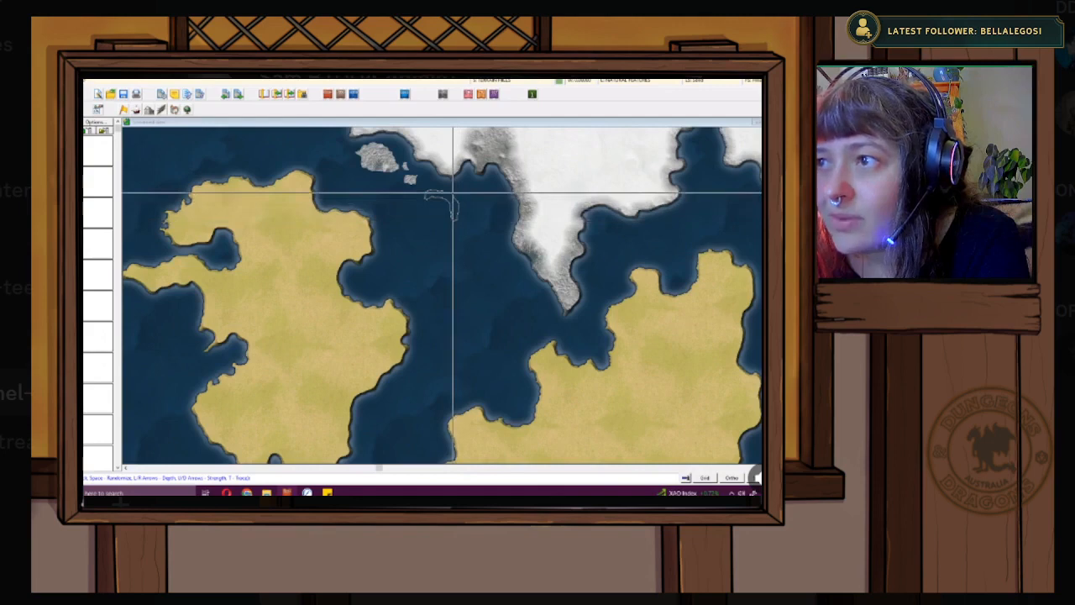
click(453, 193)
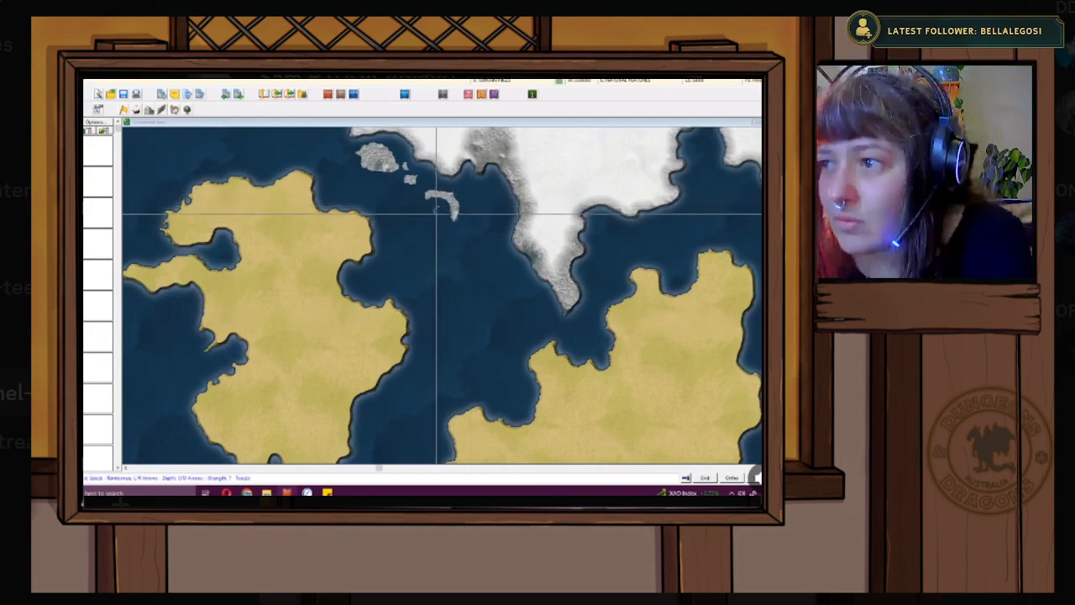
click(472, 185)
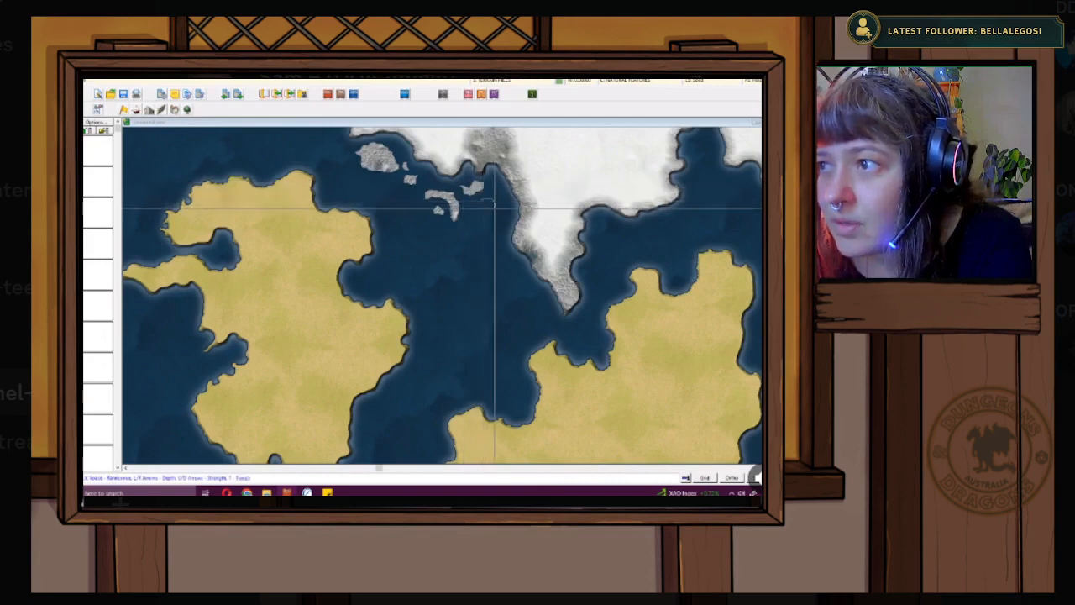
click(486, 204)
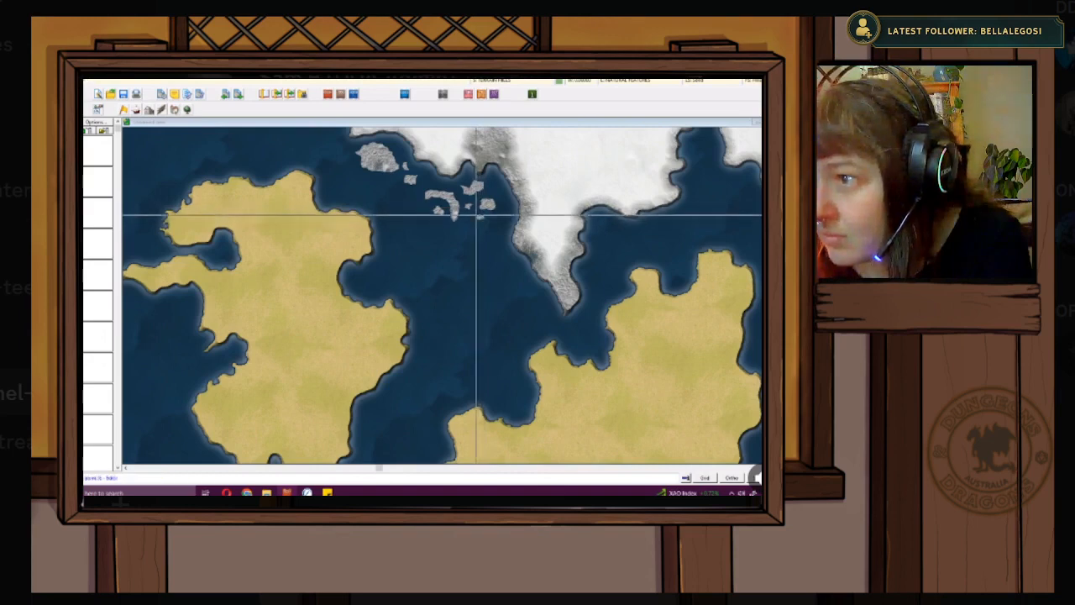
key(ctrl+z)
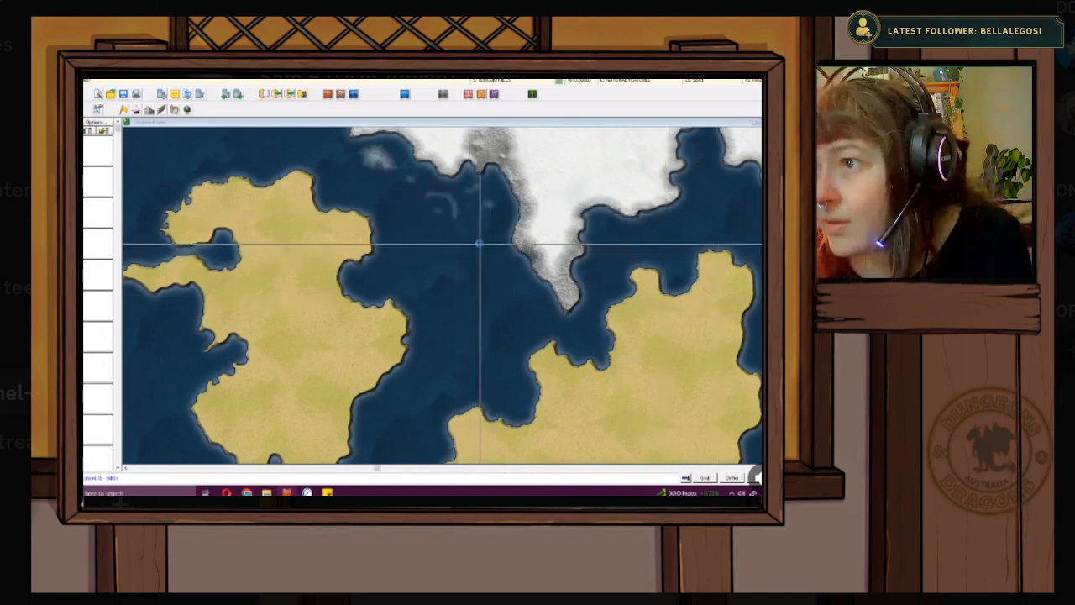
scroll(479, 244, down, 1)
scroll(481, 247, down, 1)
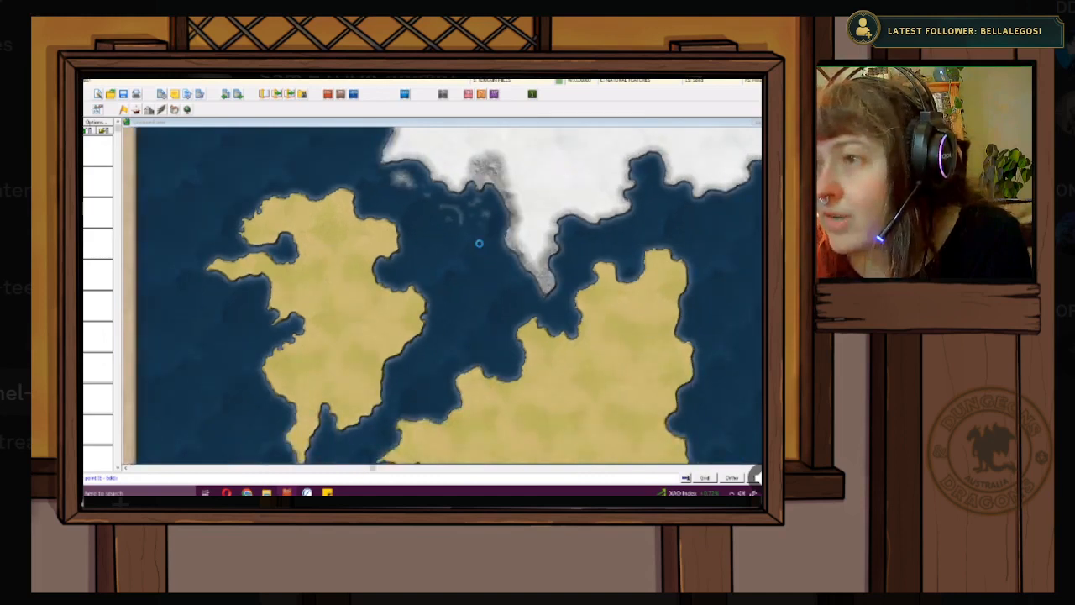
scroll(480, 245, down, 1)
scroll(479, 244, up, 2)
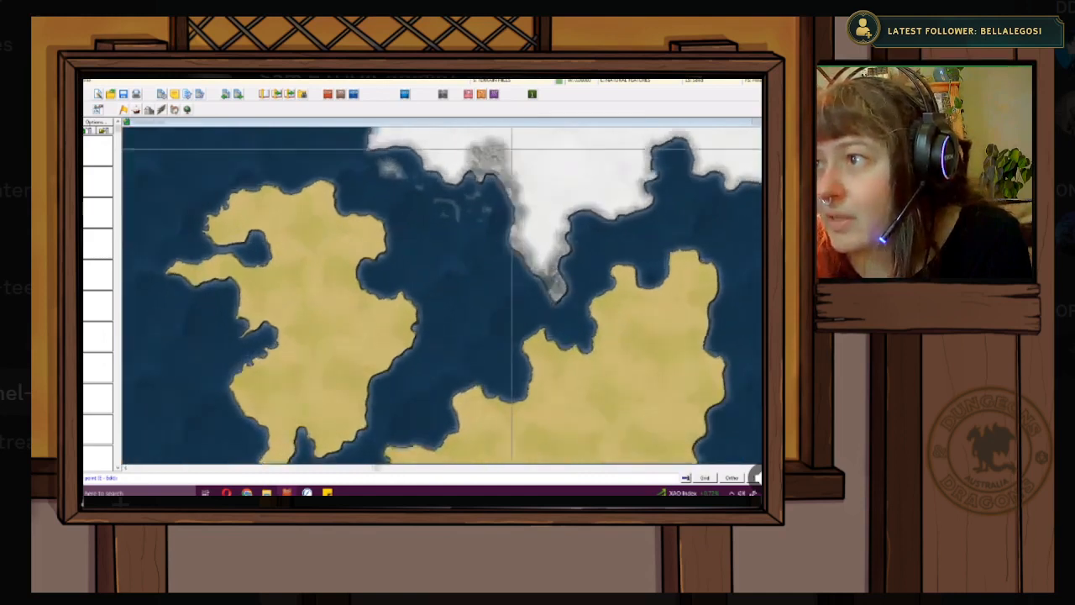
click(505, 82)
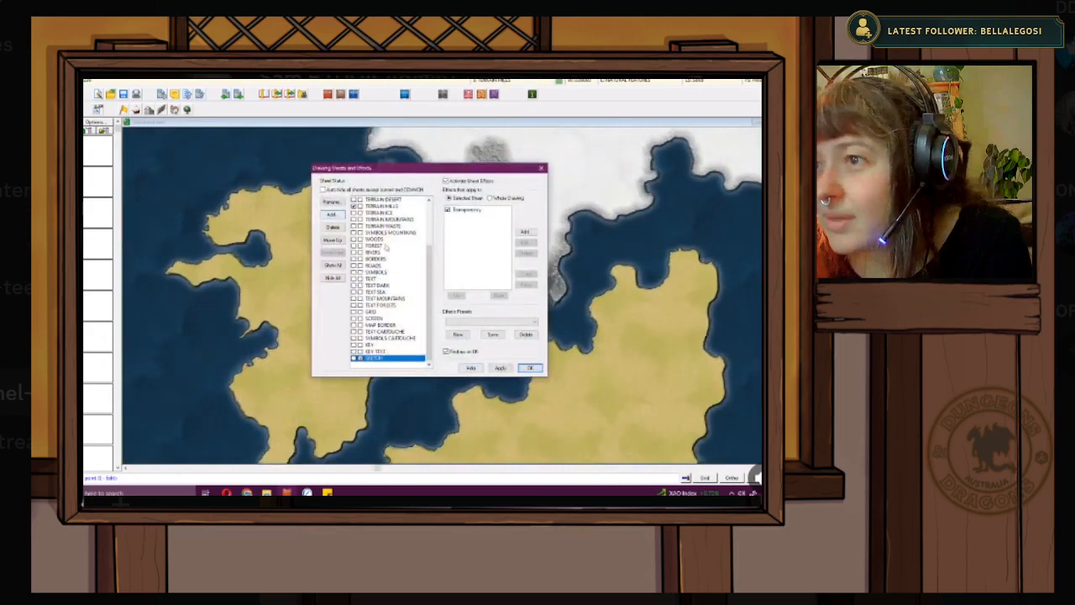
click(387, 207)
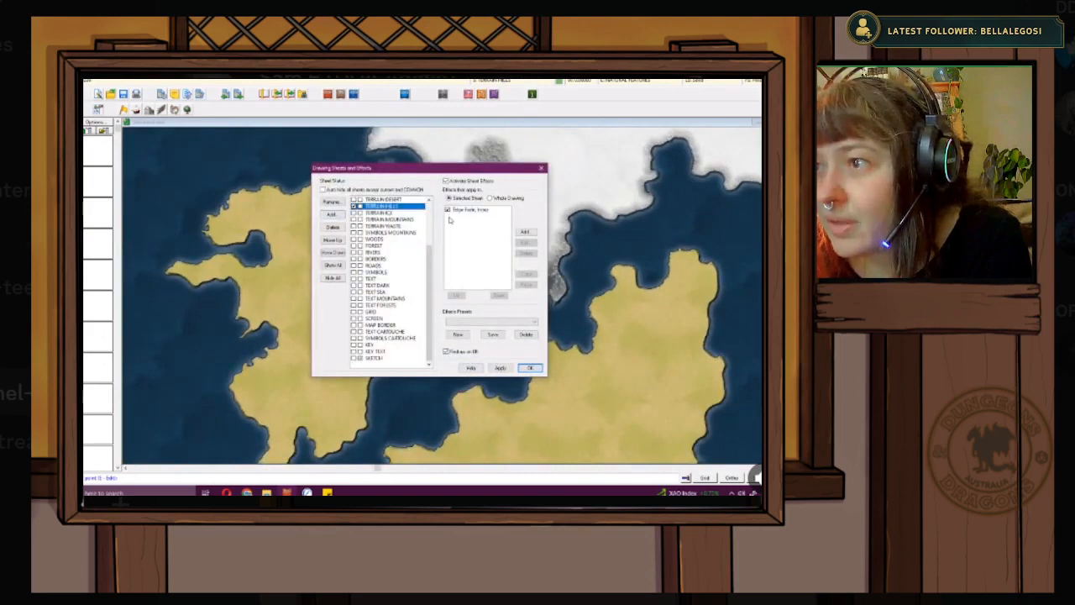
scroll(402, 227, up, 3)
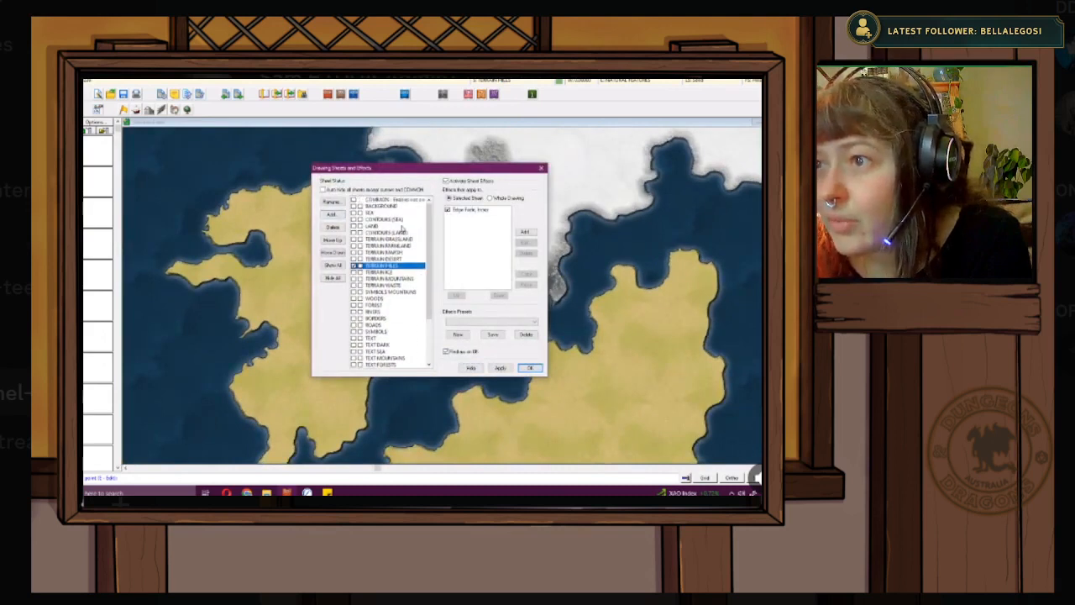
click(374, 226)
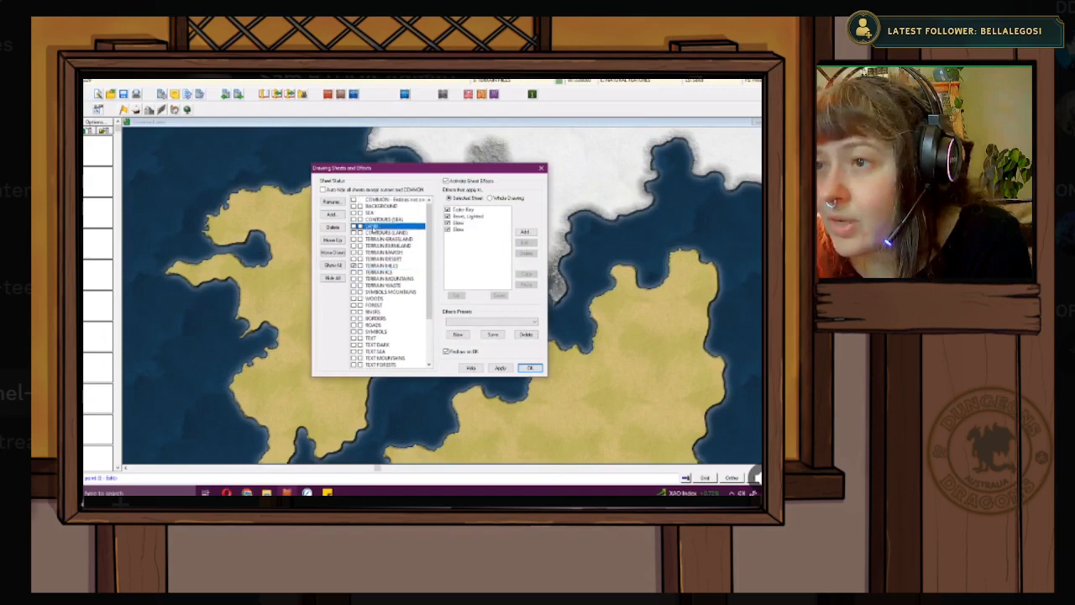
drag(459, 231, 467, 211)
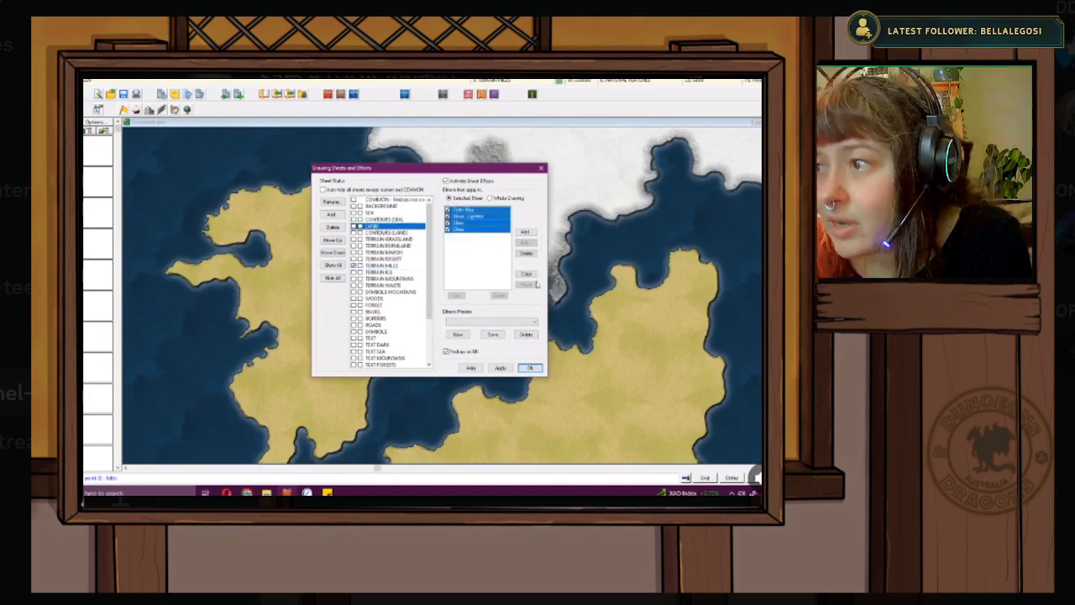
click(526, 275)
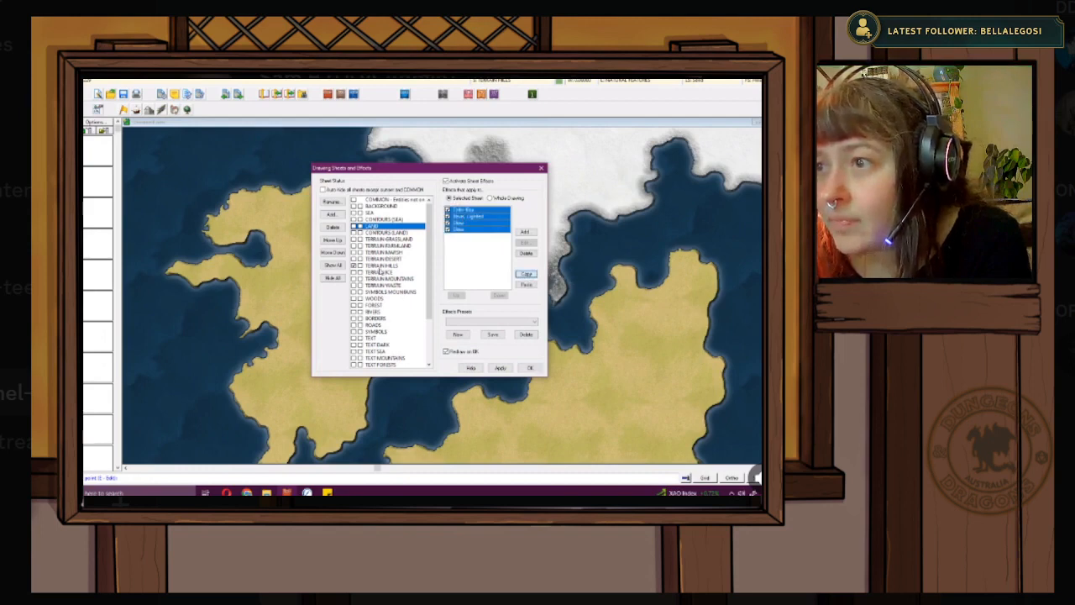
click(382, 266)
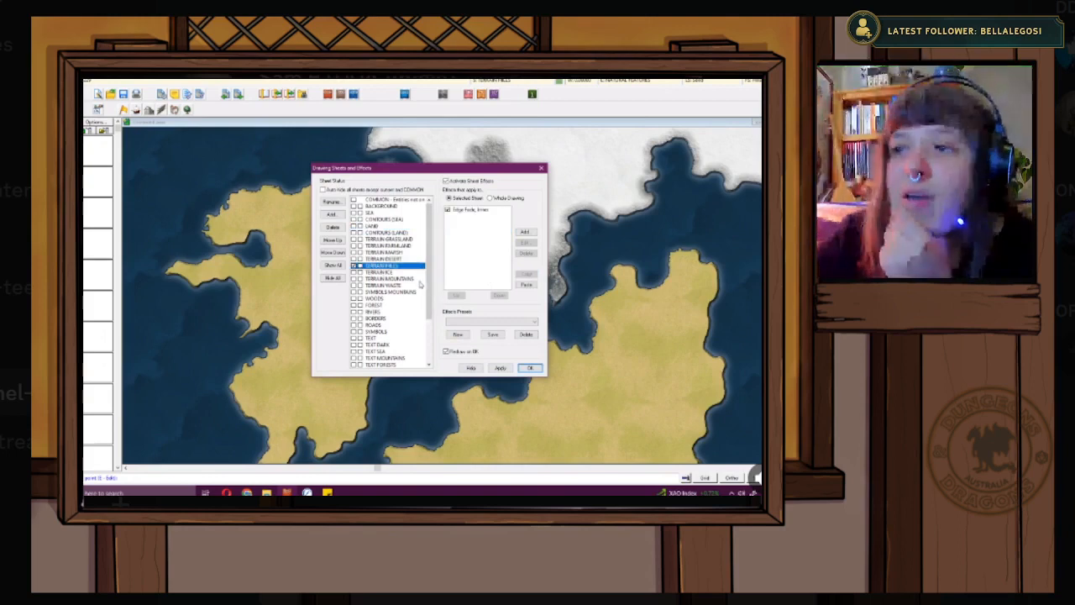
click(542, 169)
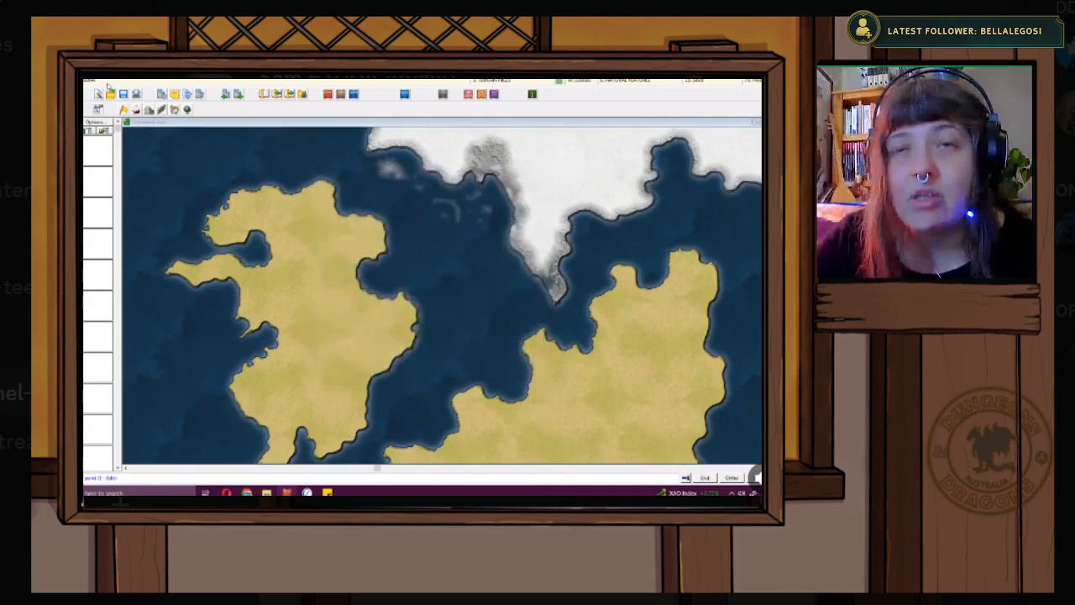
- Move the grey hill patches in the sea to the LAND sheet
right_click(85, 178)
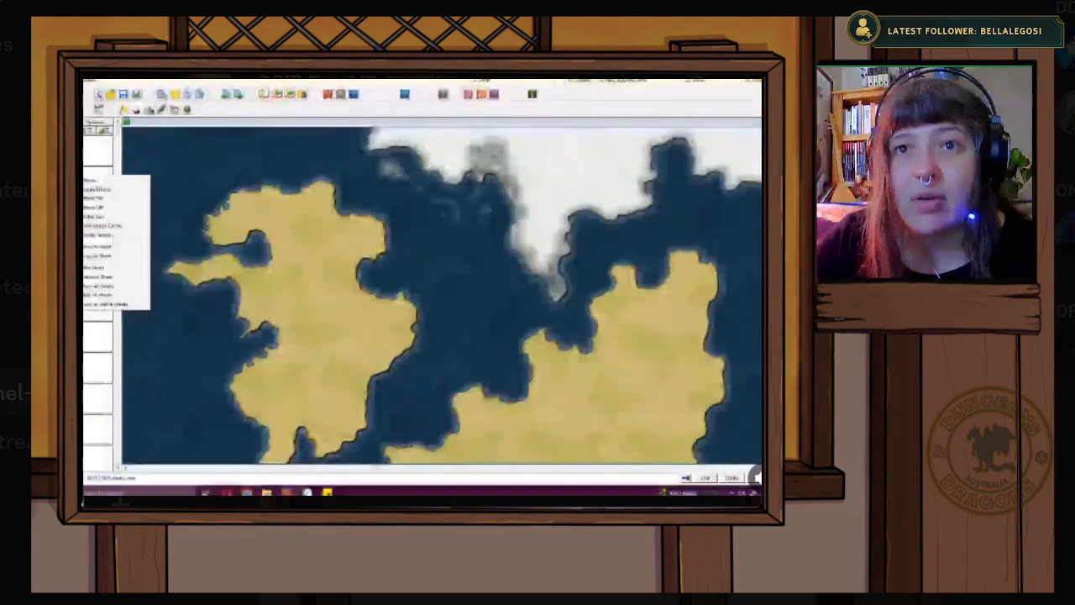
click(101, 246)
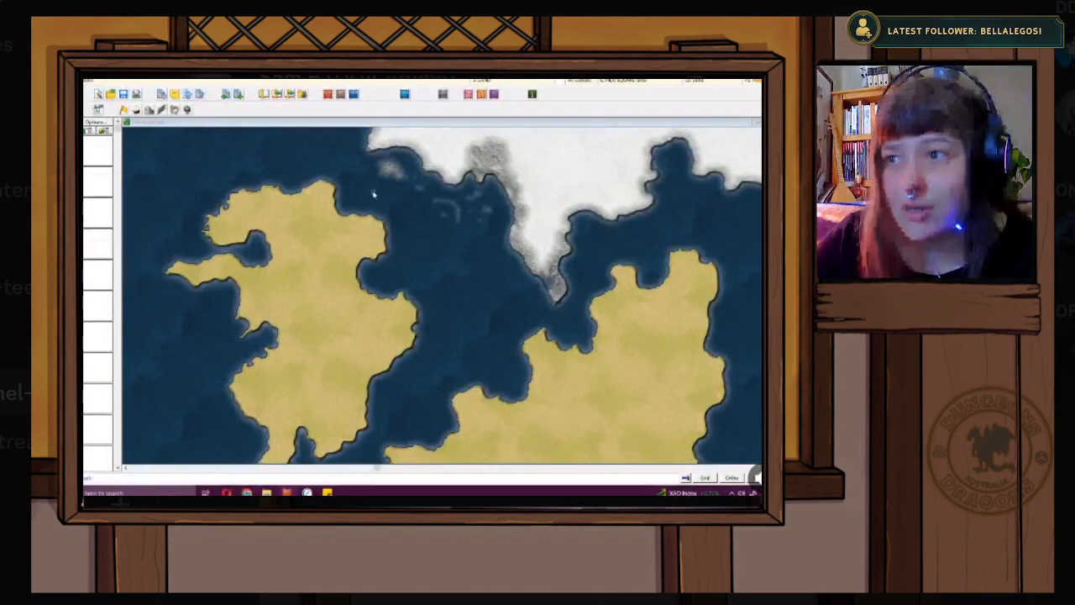
click(390, 169)
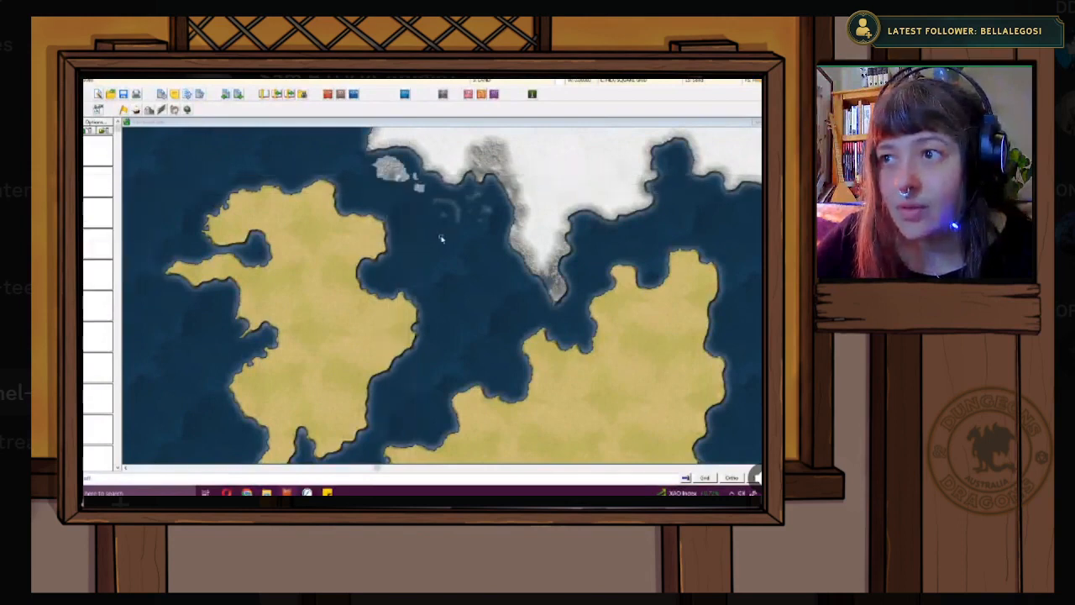
click(461, 215)
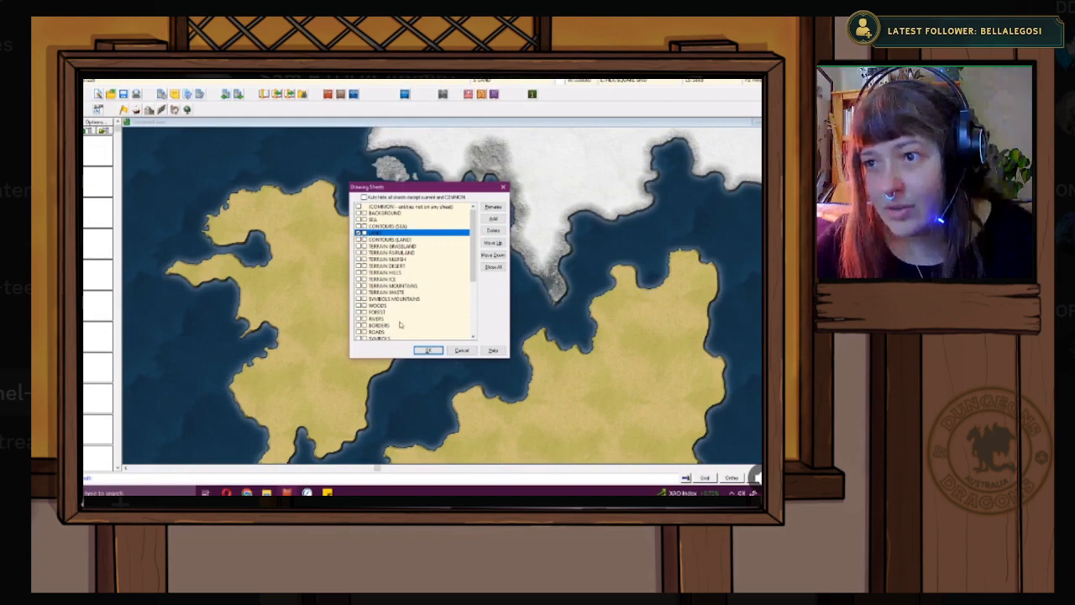
click(426, 351)
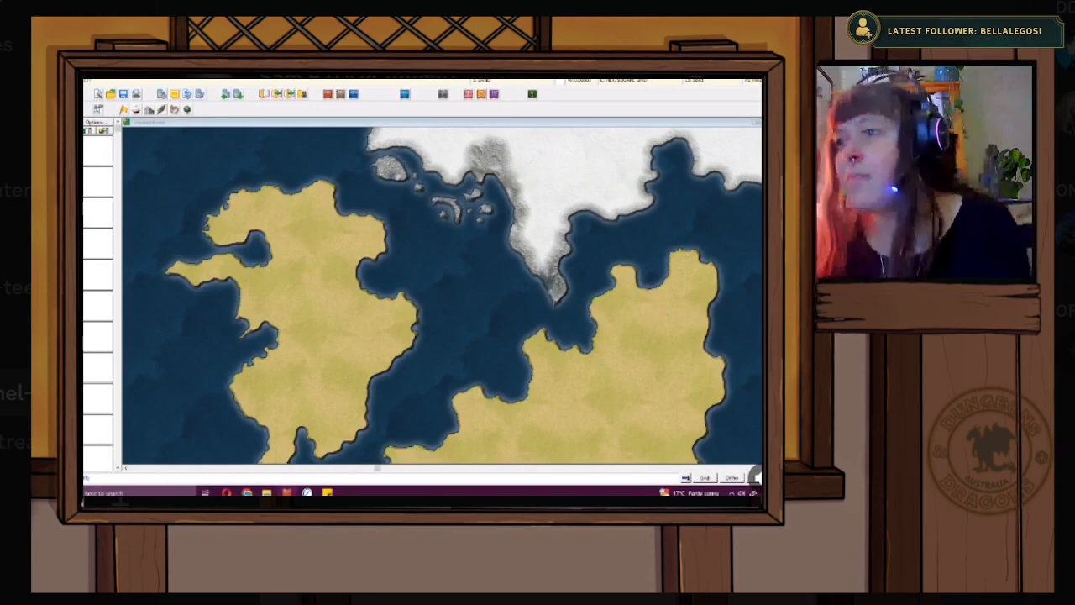
- Try making CONTOURS (LAND) the current sheet and hiding the LAND sheet, applying the change to the map
click(532, 93)
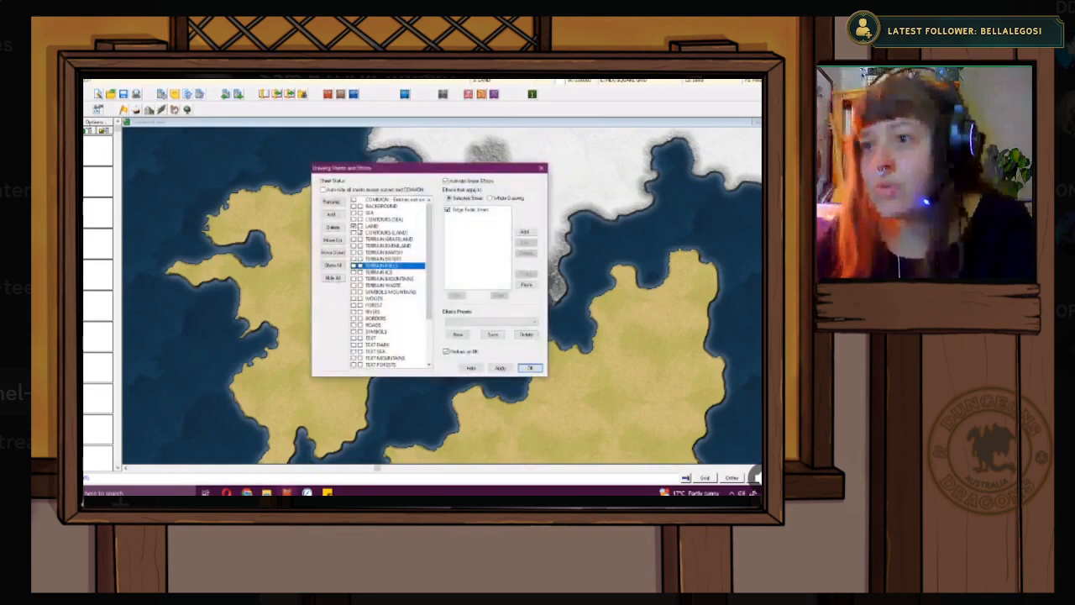
click(356, 233)
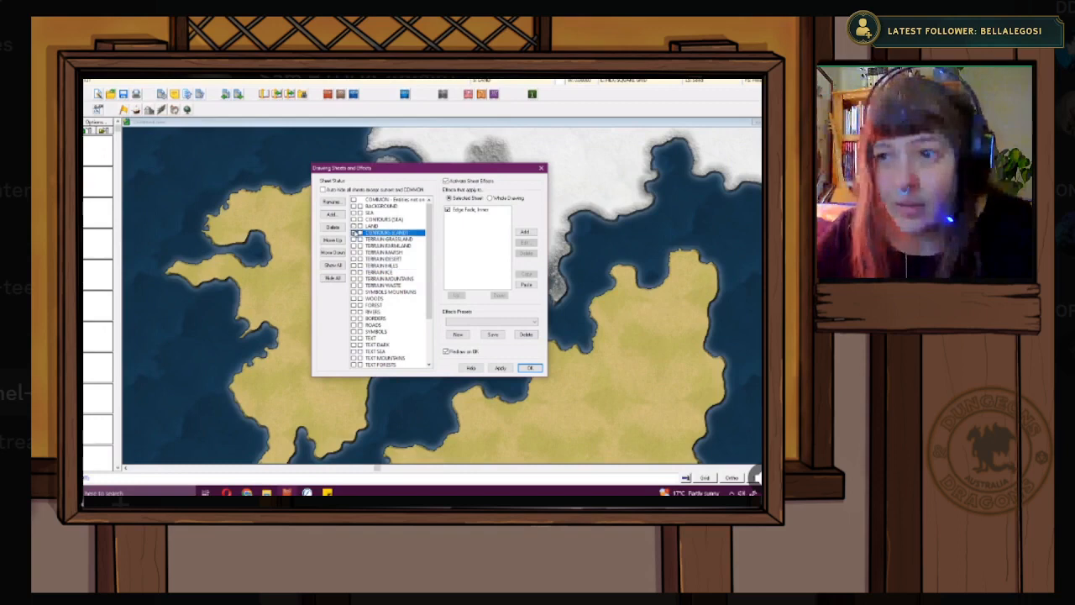
click(361, 226)
mouse_move(395, 178)
mouse_down()
mouse_move(323, 159)
mouse_move(264, 194)
mouse_up()
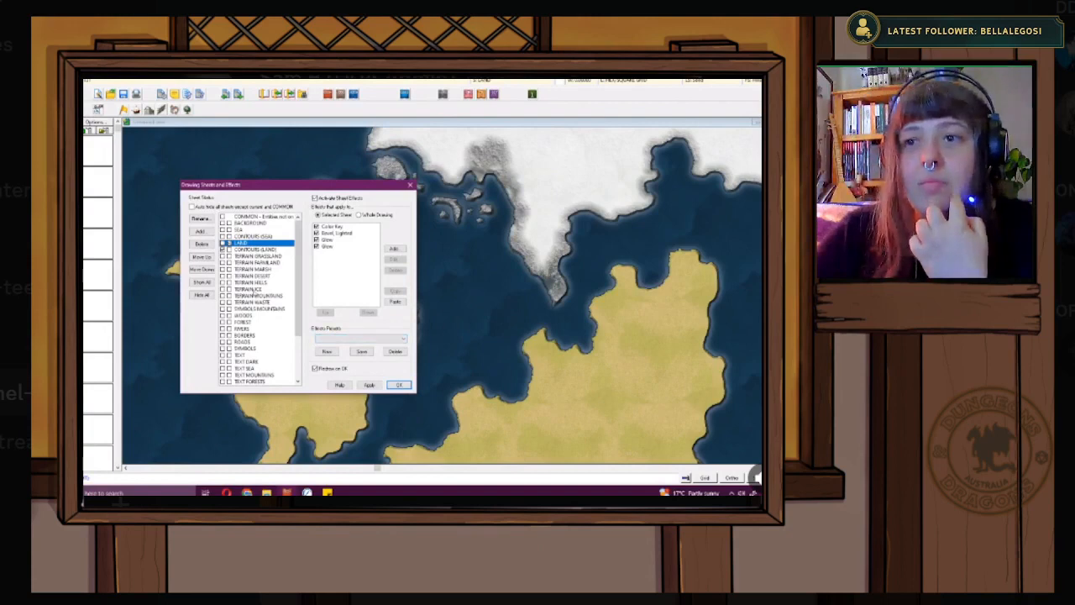
click(370, 385)
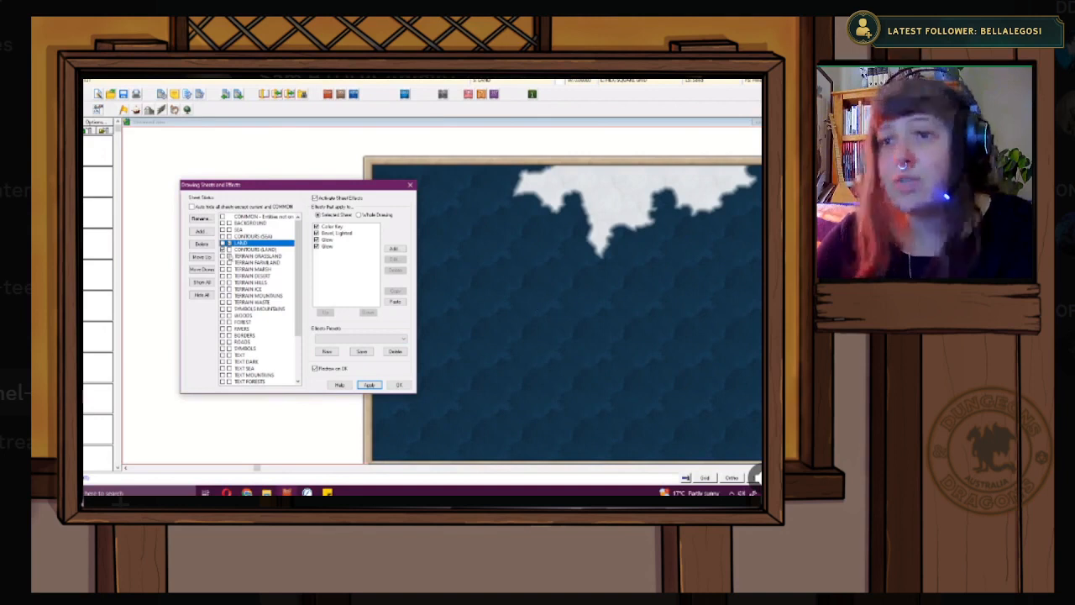
- Make LAND the current sheet and show all drawing sheets on the map
key(Tab)
click(202, 296)
click(202, 283)
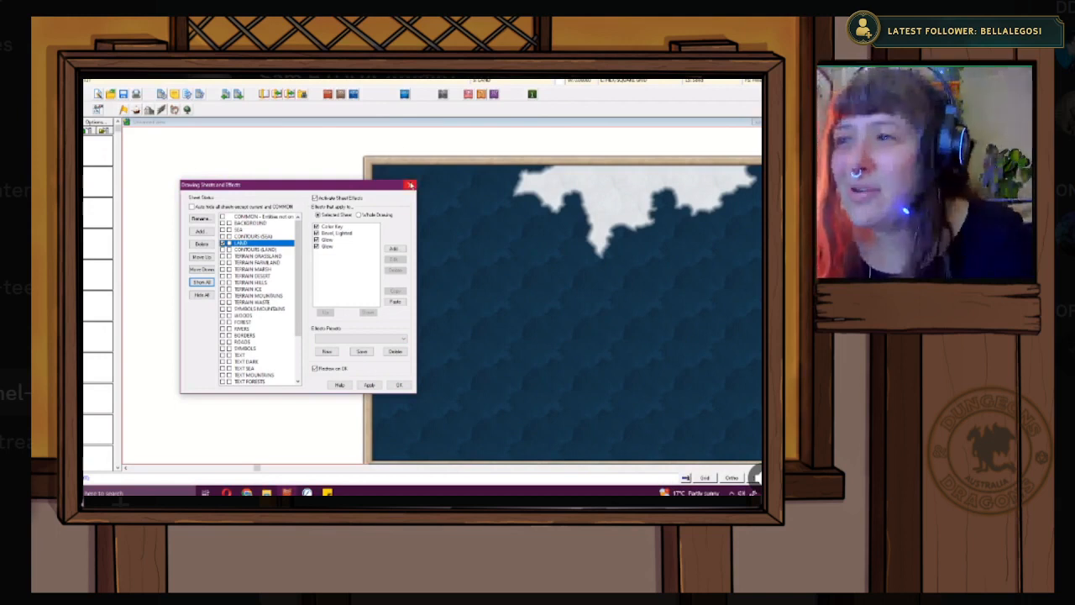
click(369, 385)
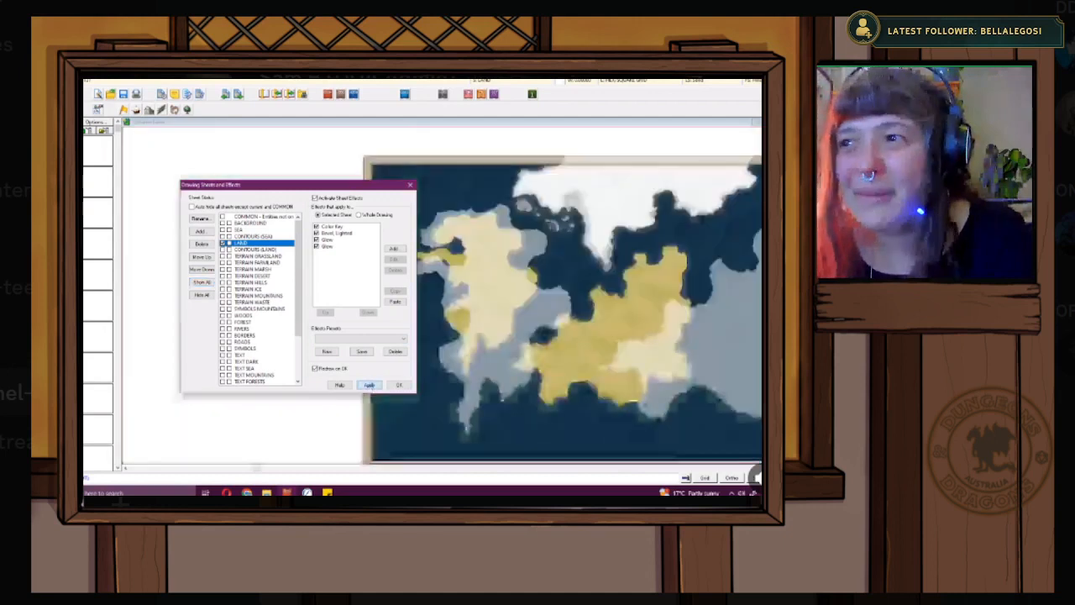
- Hide the SKETCH sheet and accept the sheet settings
scroll(295, 343, down, 1)
scroll(295, 343, down, 3)
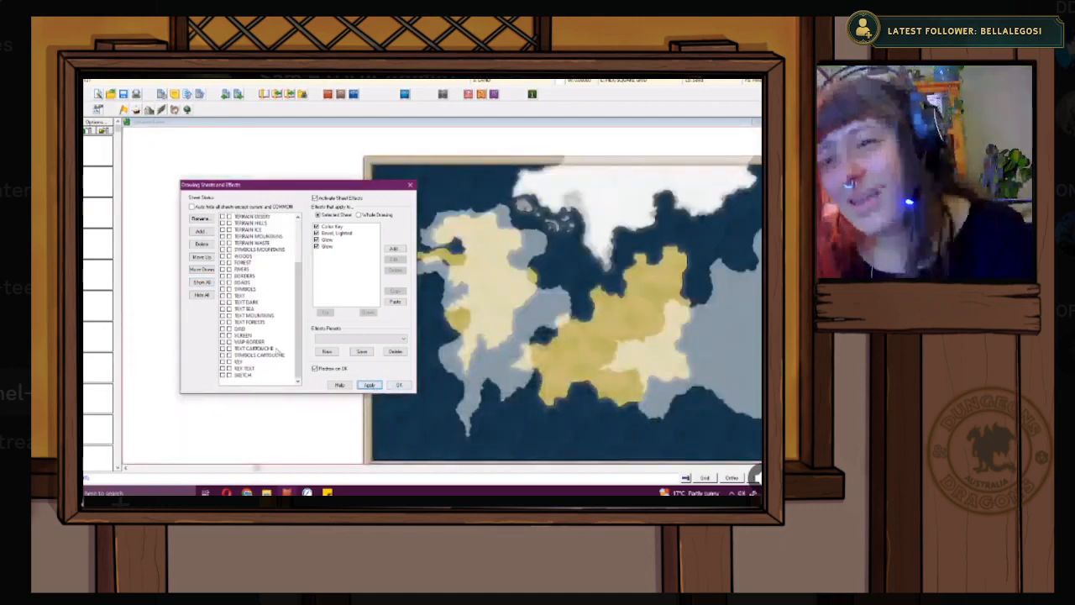
click(231, 376)
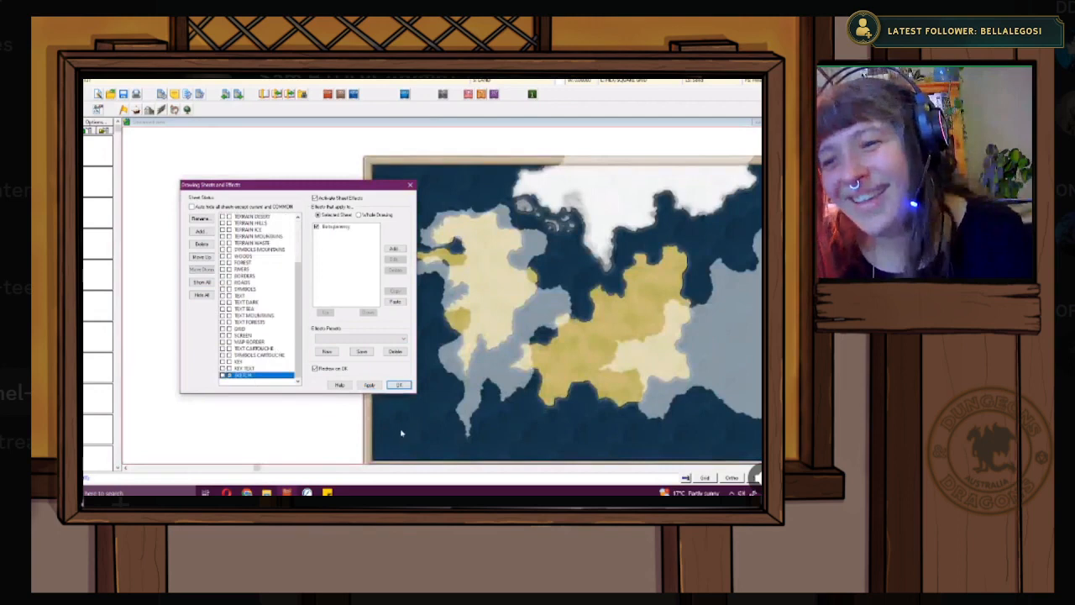
click(373, 386)
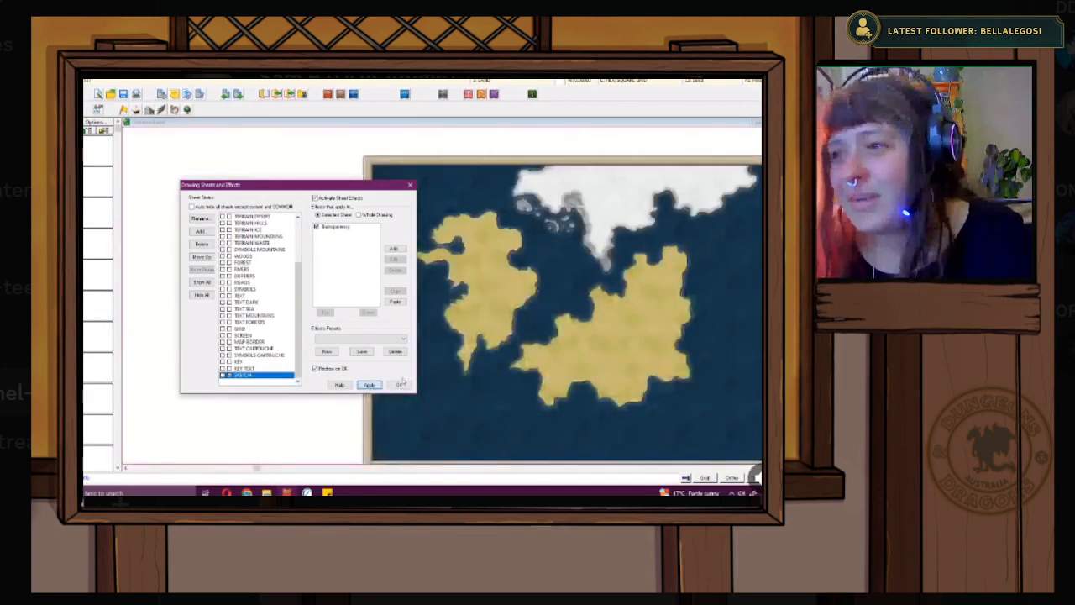
click(400, 384)
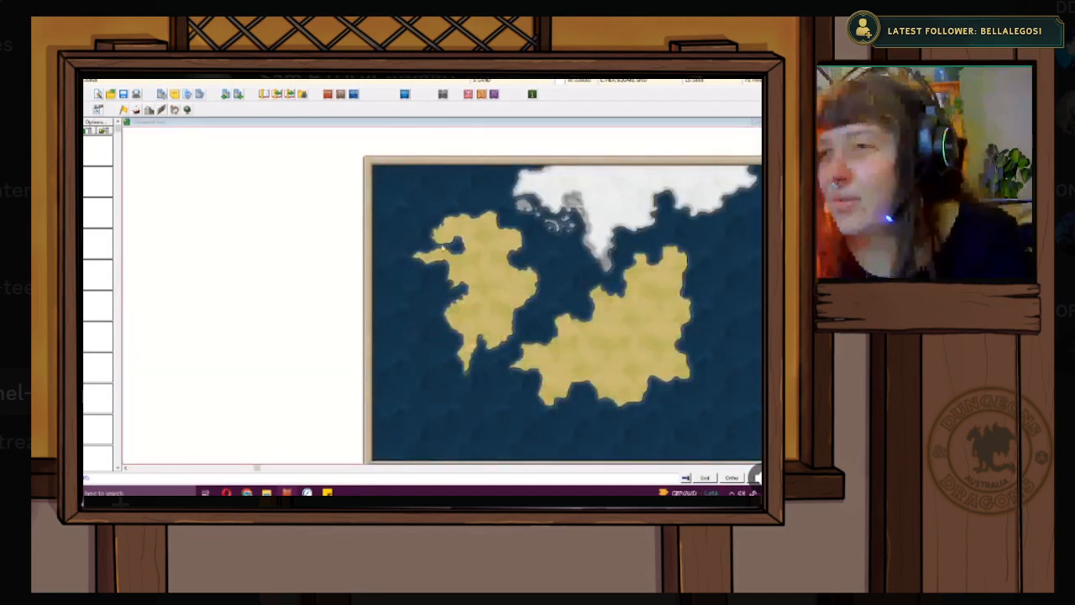
scroll(463, 271, up, 2)
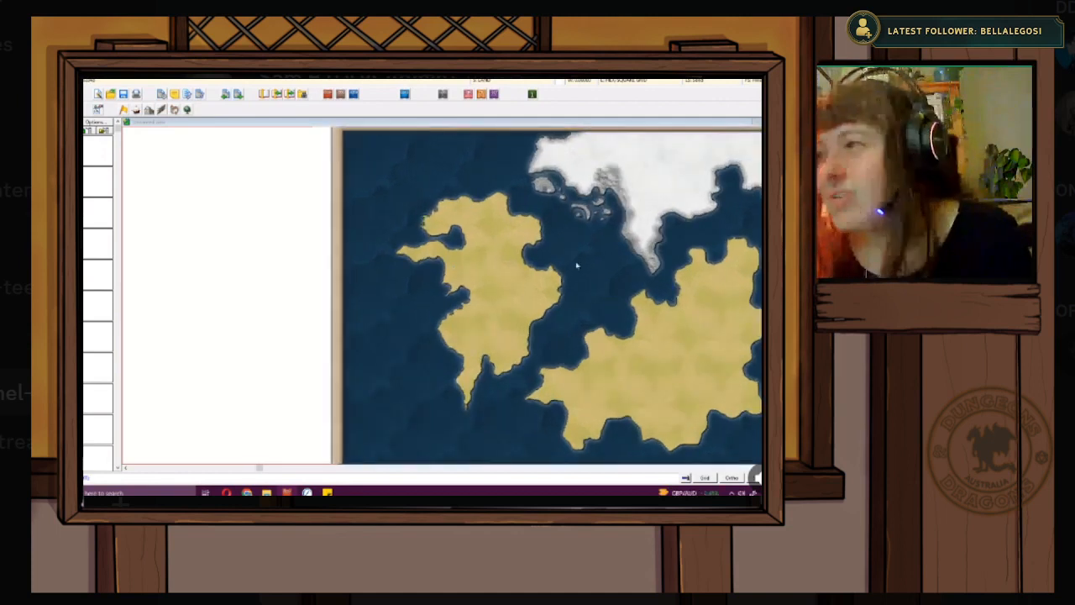
scroll(512, 272, down, 3)
scroll(474, 288, up, 1)
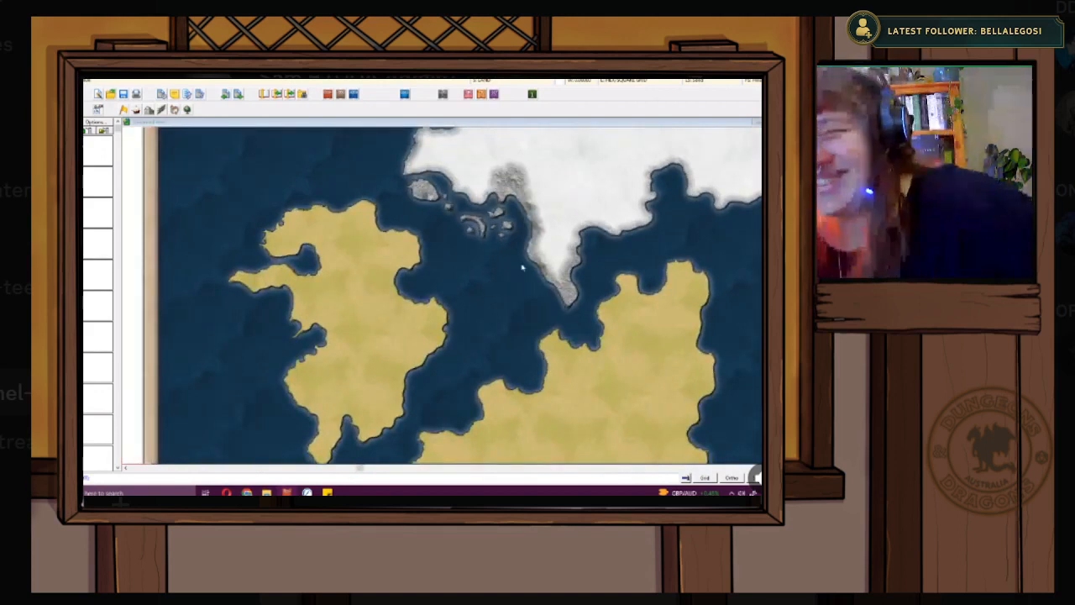
scroll(521, 267, up, 1)
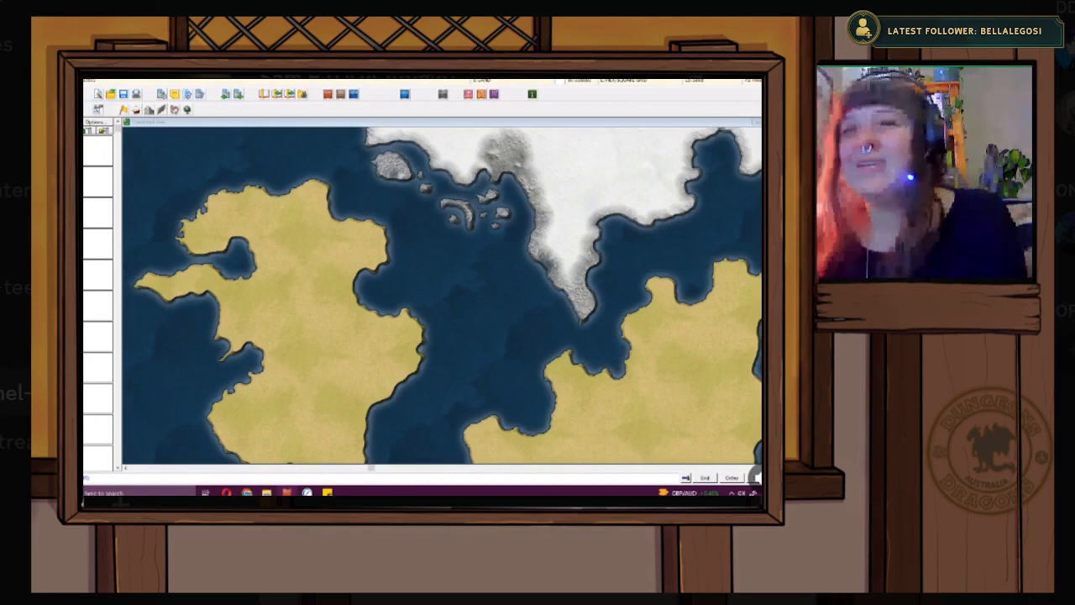
right_click(93, 172)
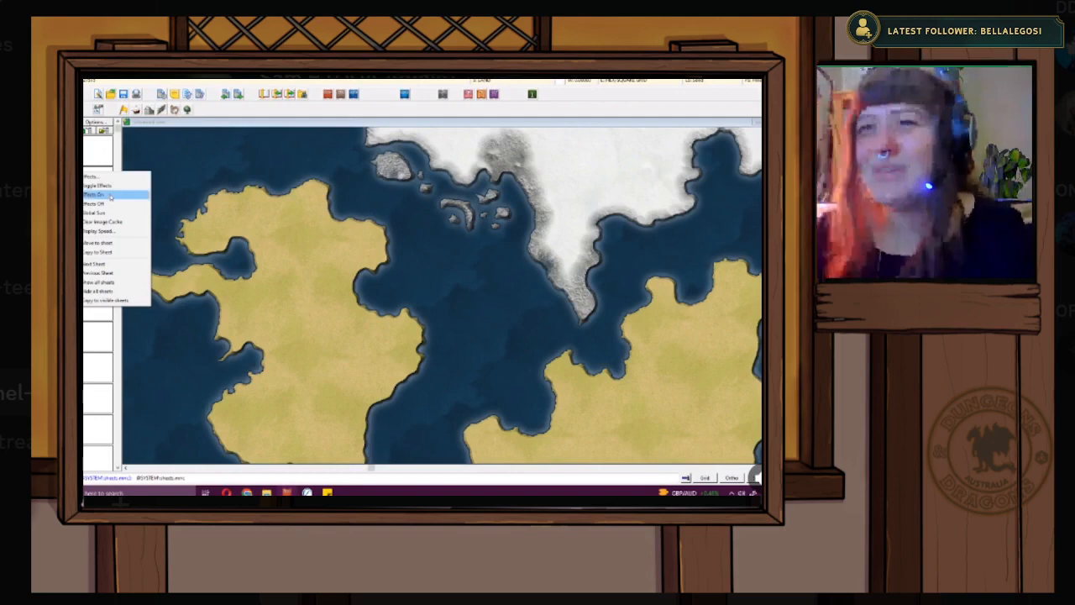
- Draw small grey hill patches in the sea among the existing islands off the northern continent with the Hills terrain tool
click(118, 329)
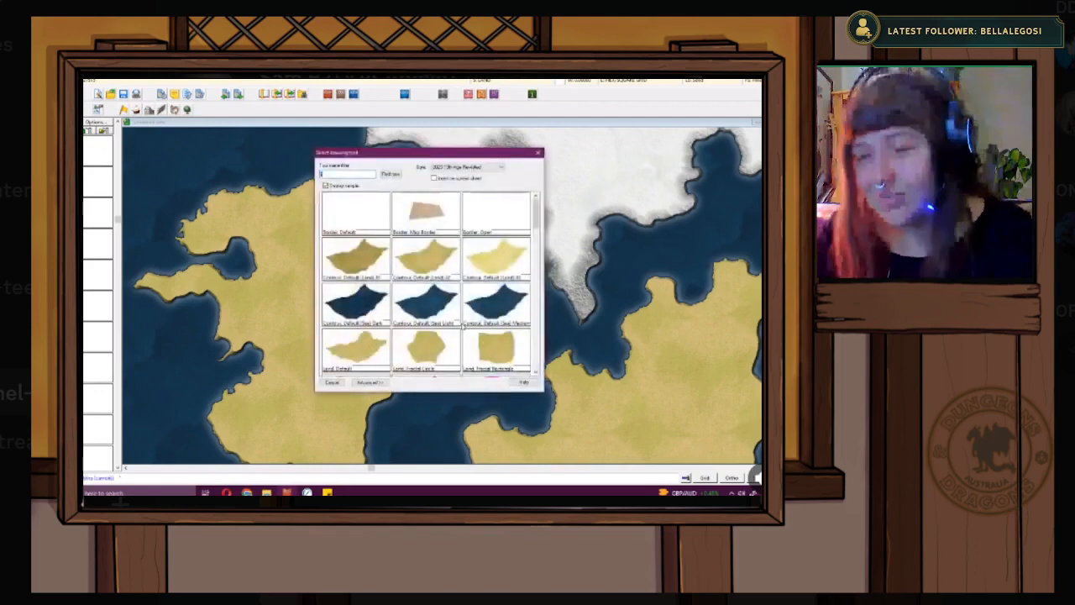
scroll(453, 323, down, 10)
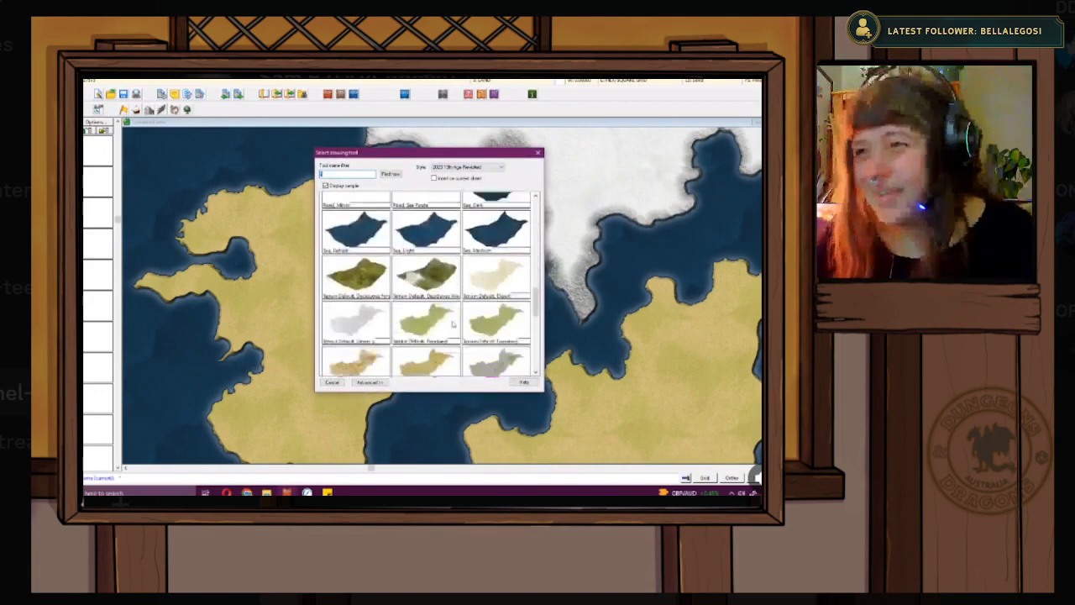
double_click(482, 263)
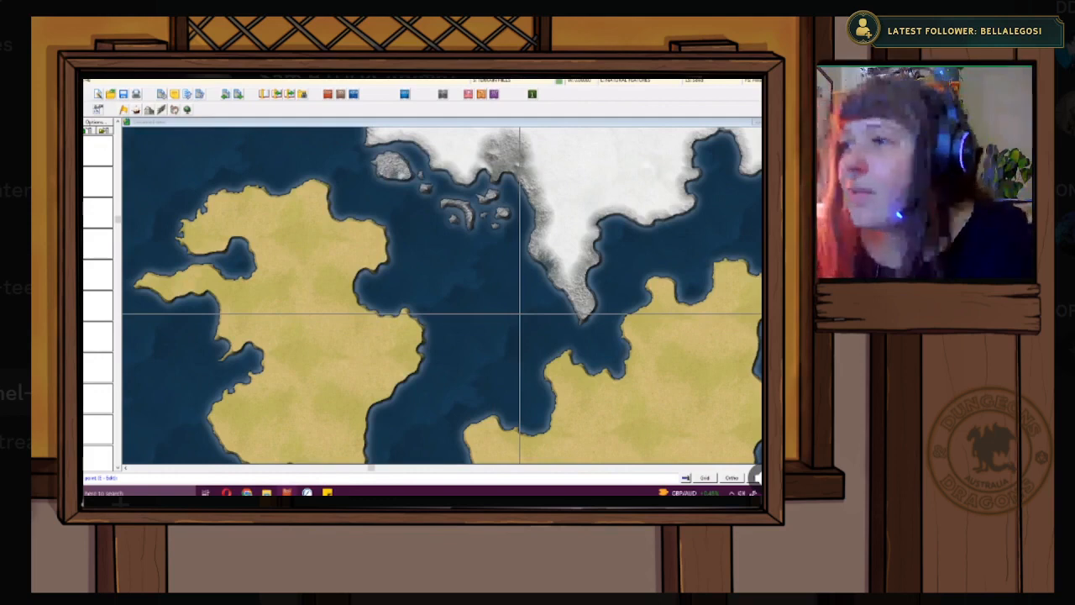
scroll(450, 187, up, 4)
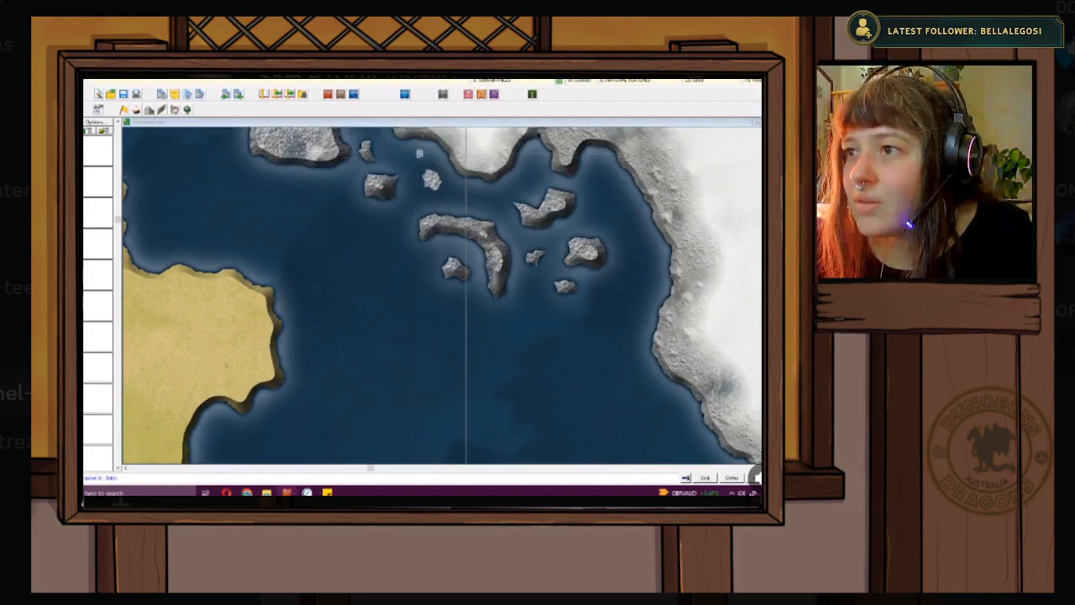
click(527, 171)
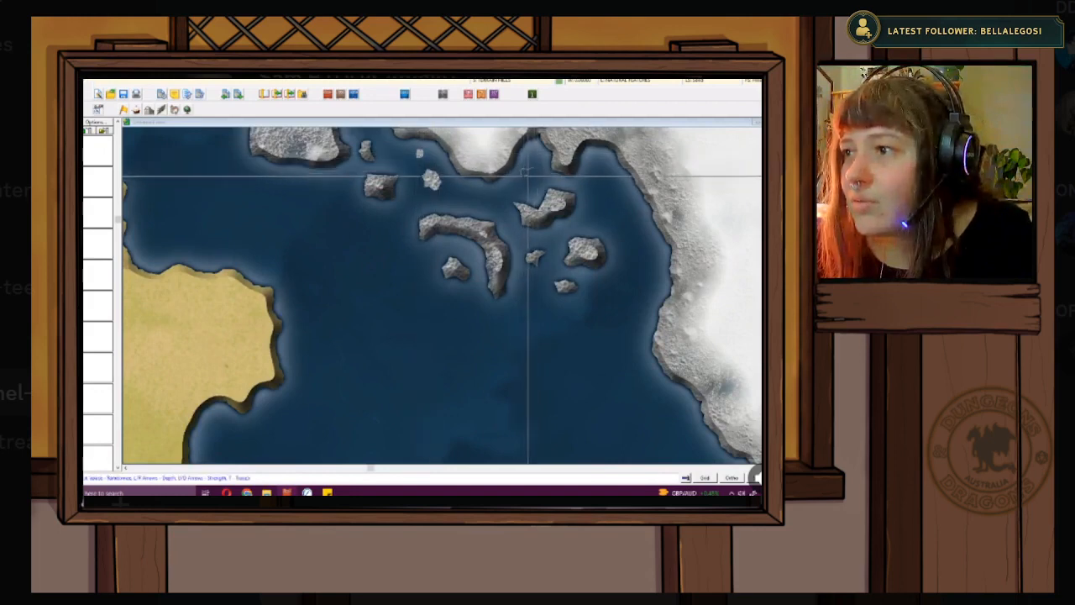
click(613, 207)
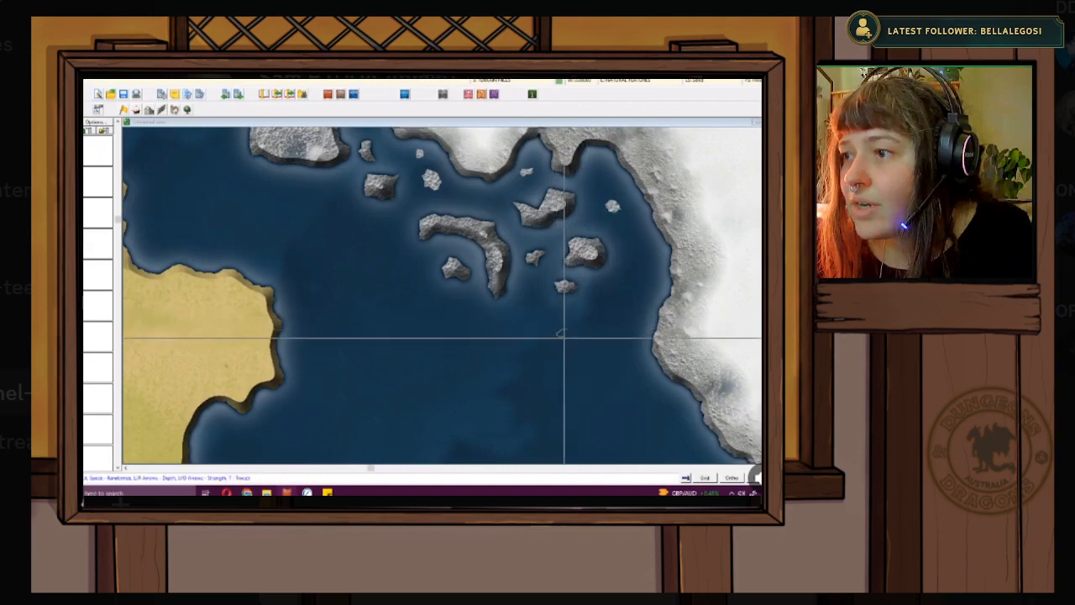
click(564, 335)
- Move the newly drawn small hill patches off the northern continent to the LAND sheet
scroll(594, 384, down, 1)
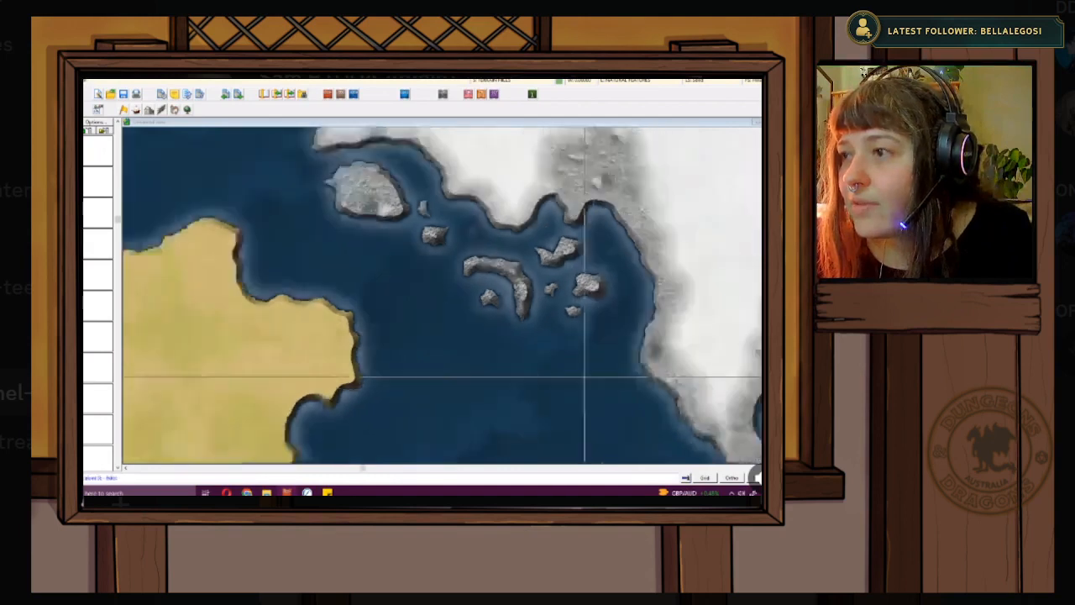
click(468, 93)
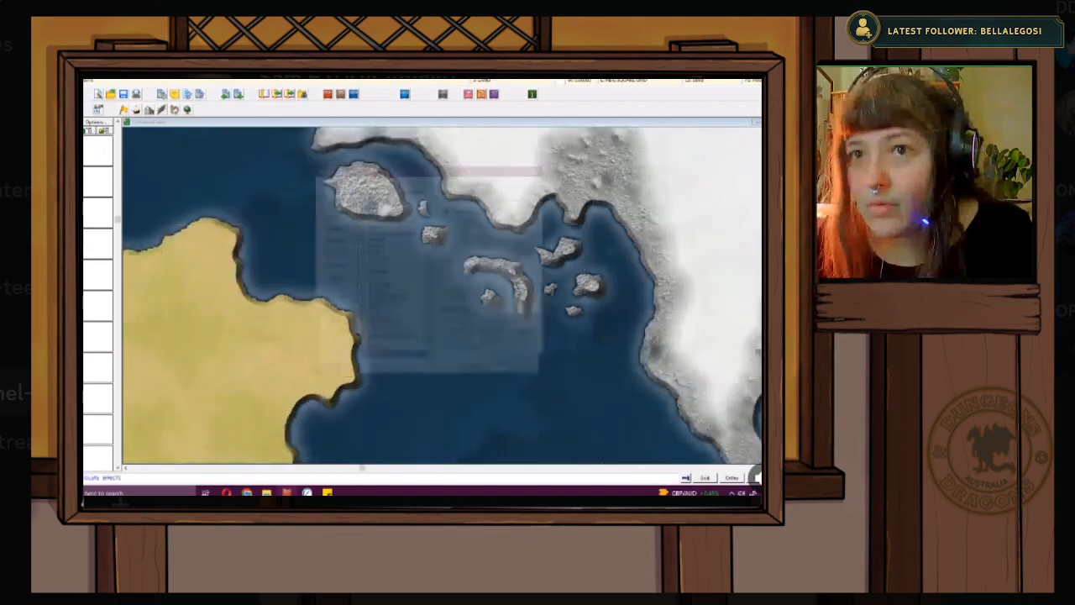
click(541, 168)
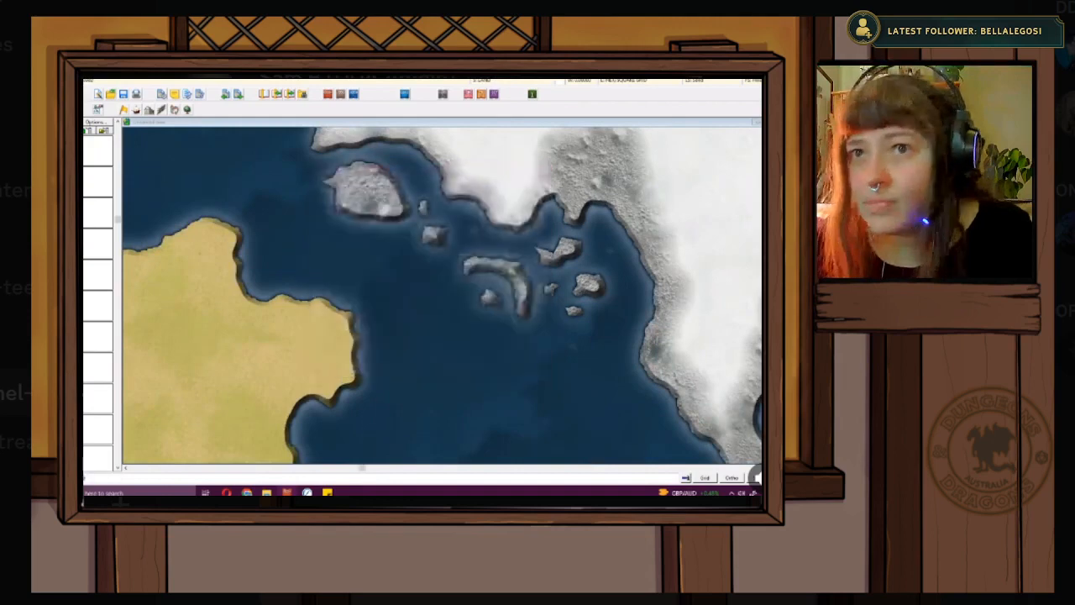
click(97, 173)
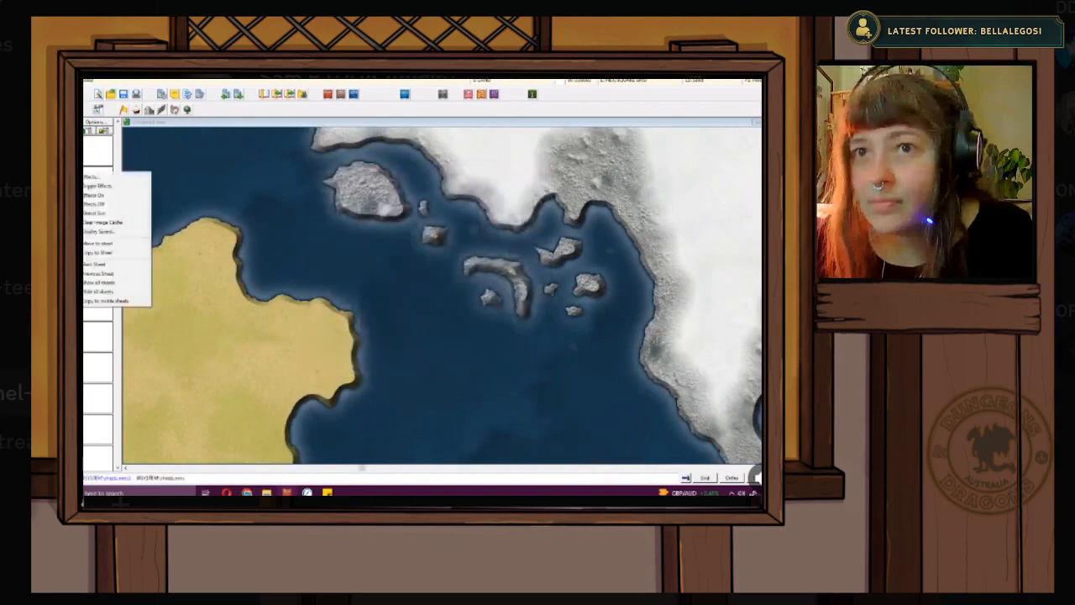
click(126, 244)
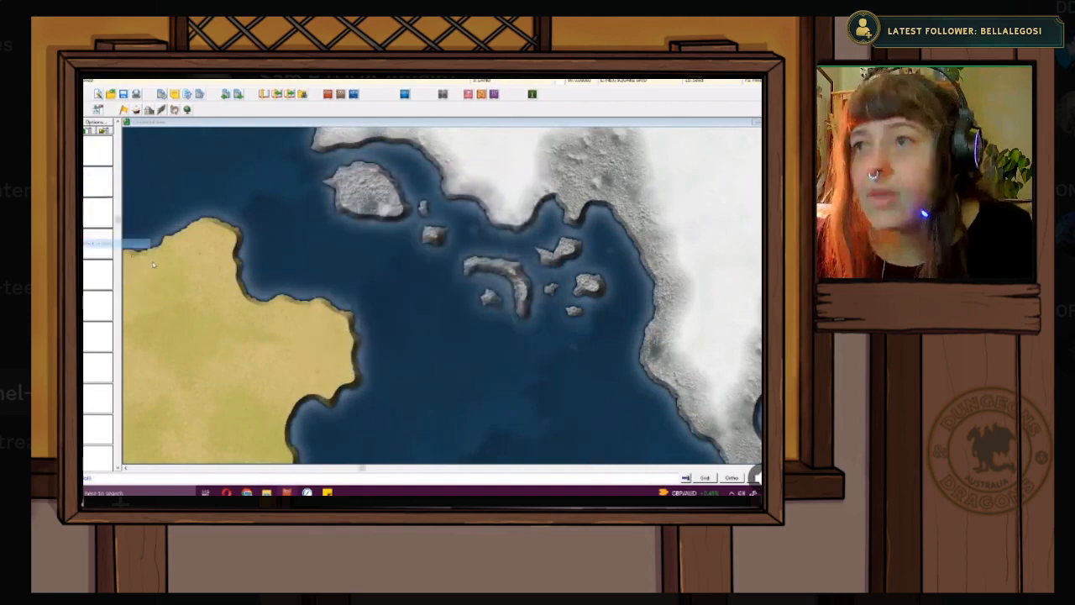
click(473, 233)
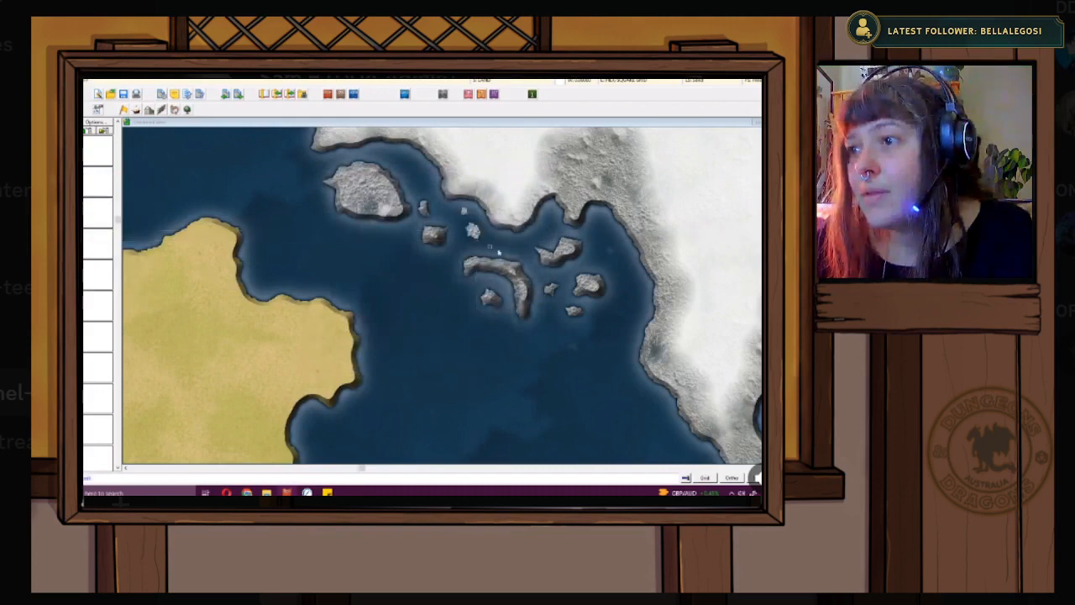
click(610, 250)
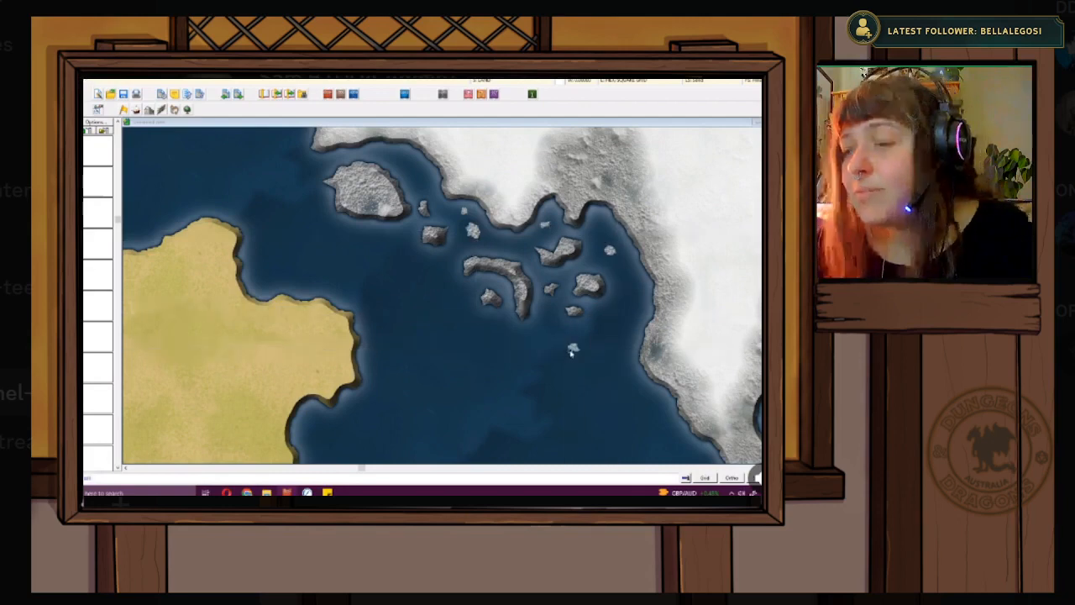
click(573, 347)
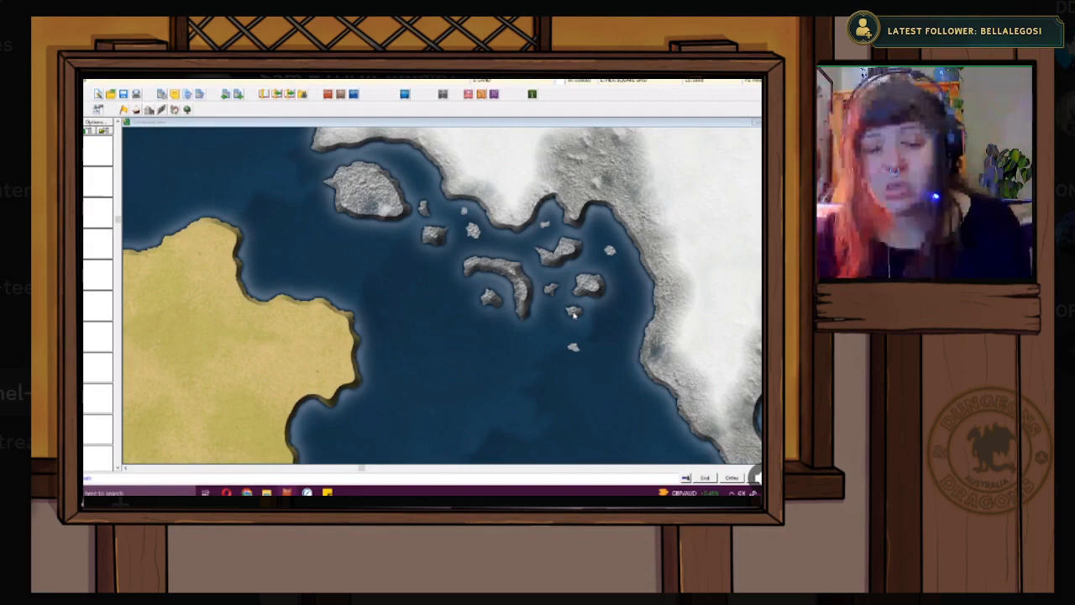
key(ctrl+h)
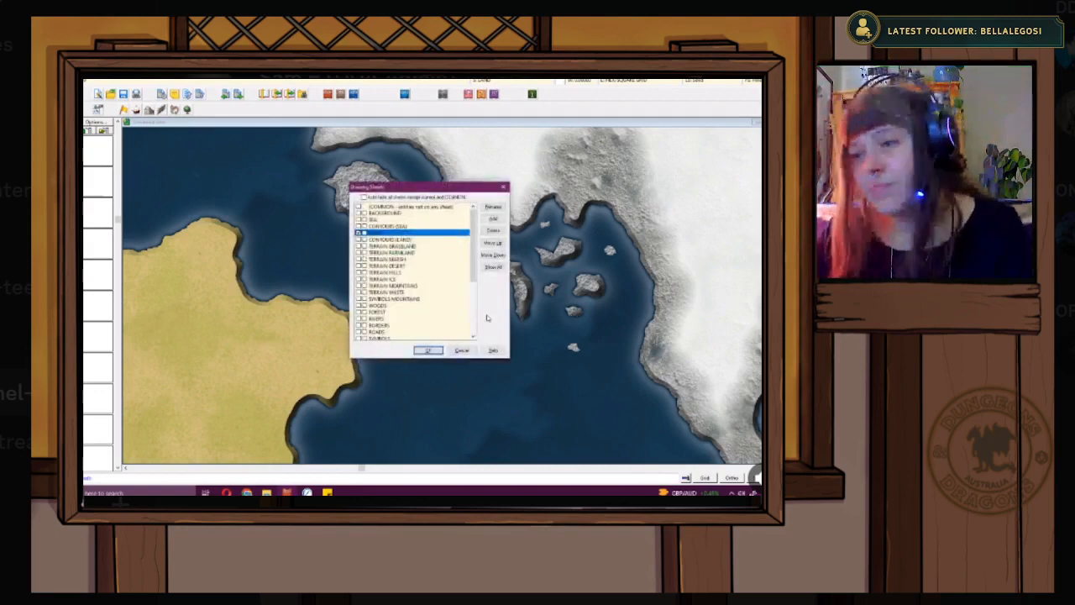
click(428, 351)
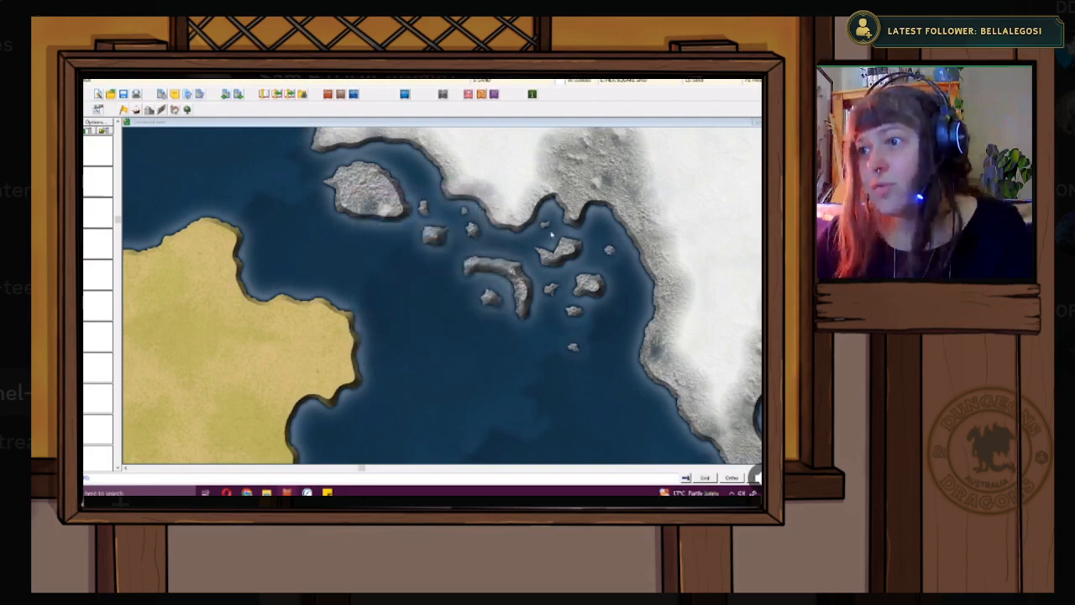
- With the Land, Default tool, draw a small island at the northern side of the bay on the western continent's east coast
scroll(547, 337, down, 3)
scroll(547, 337, down, 3)
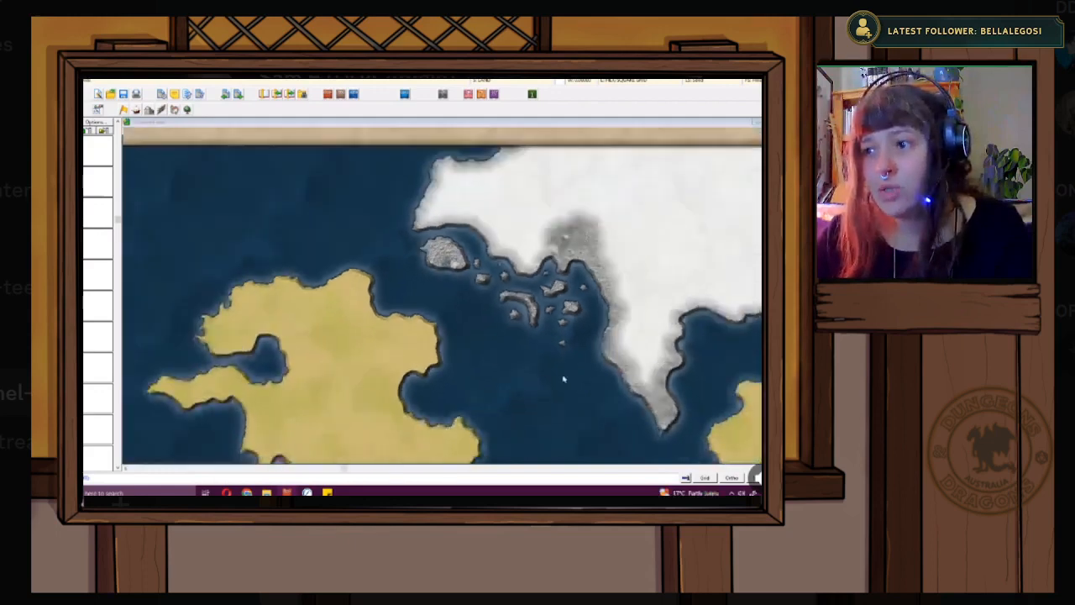
scroll(501, 325, down, 2)
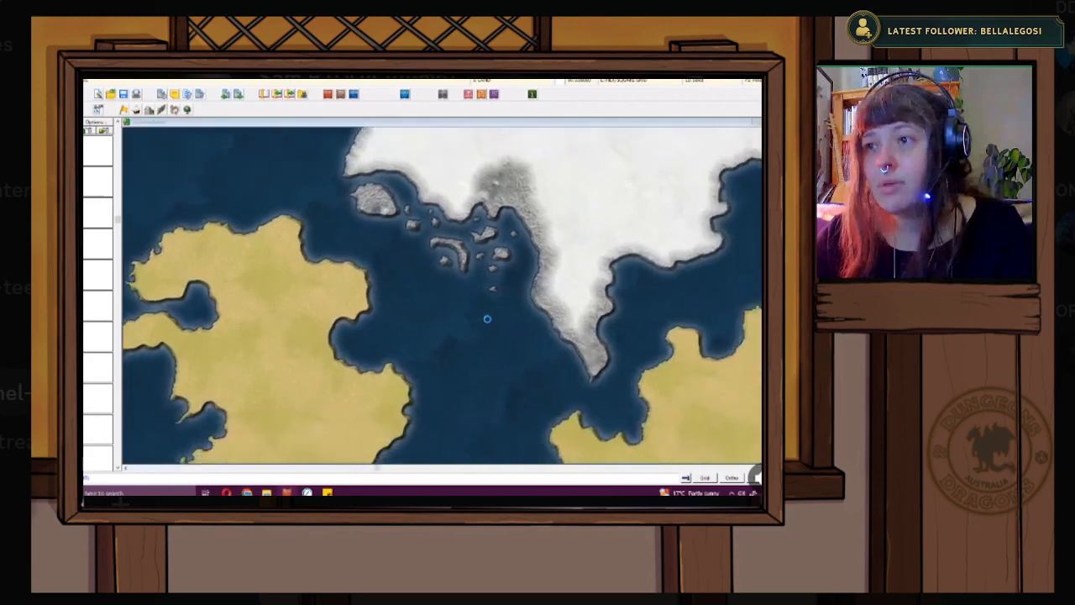
scroll(473, 308, down, 2)
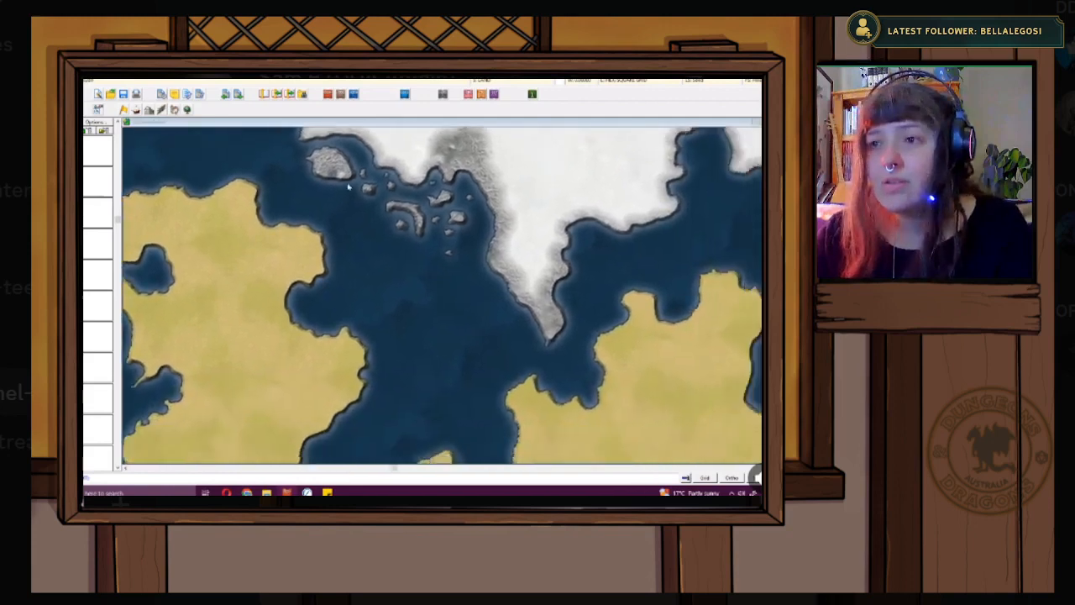
scroll(370, 203, down, 4)
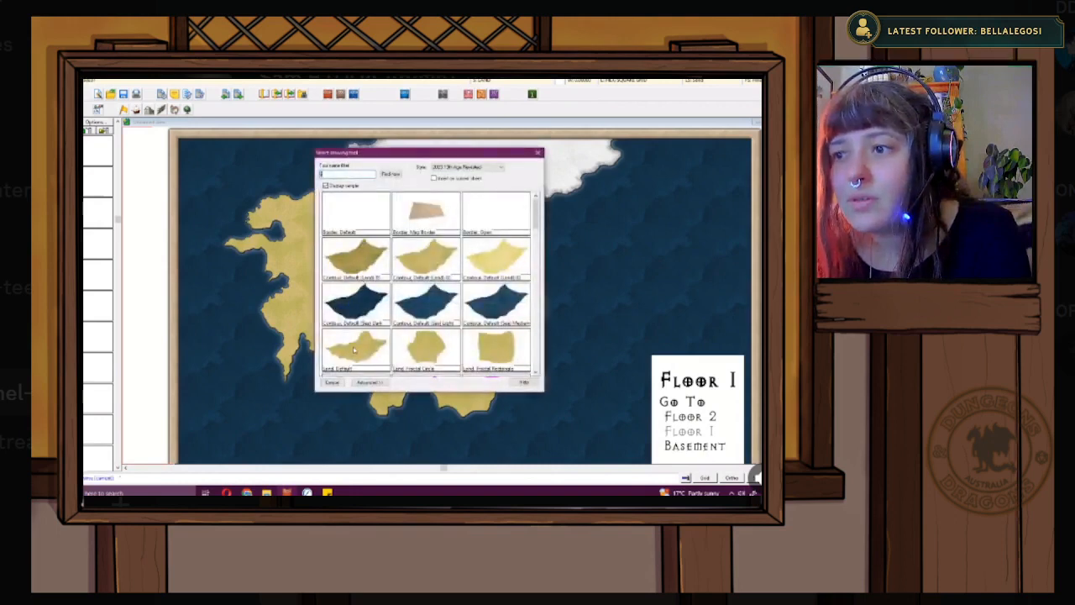
double_click(354, 351)
scroll(359, 276, up, 3)
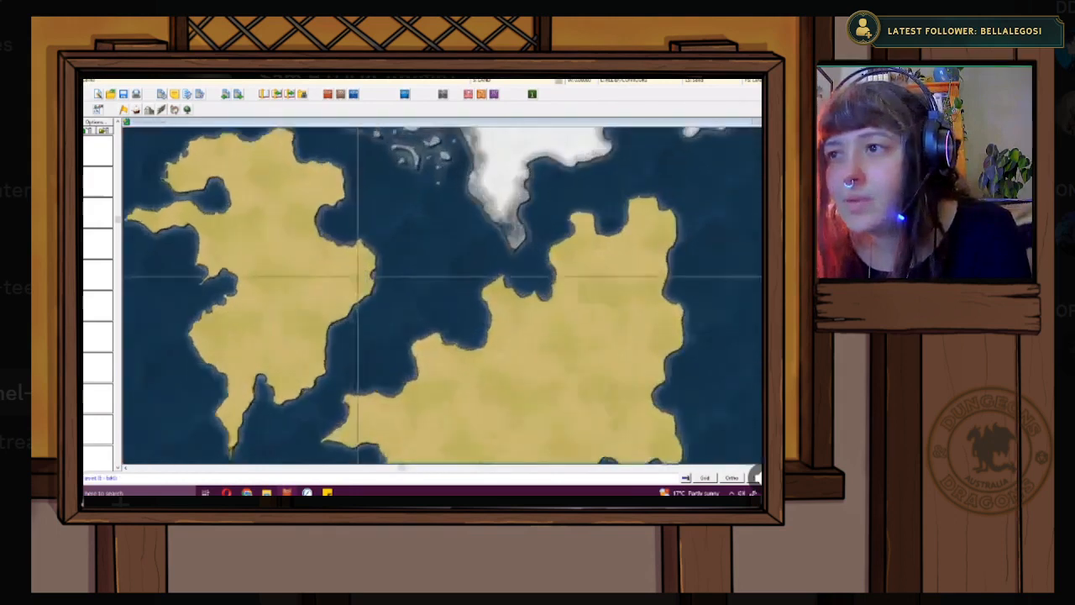
scroll(359, 276, up, 2)
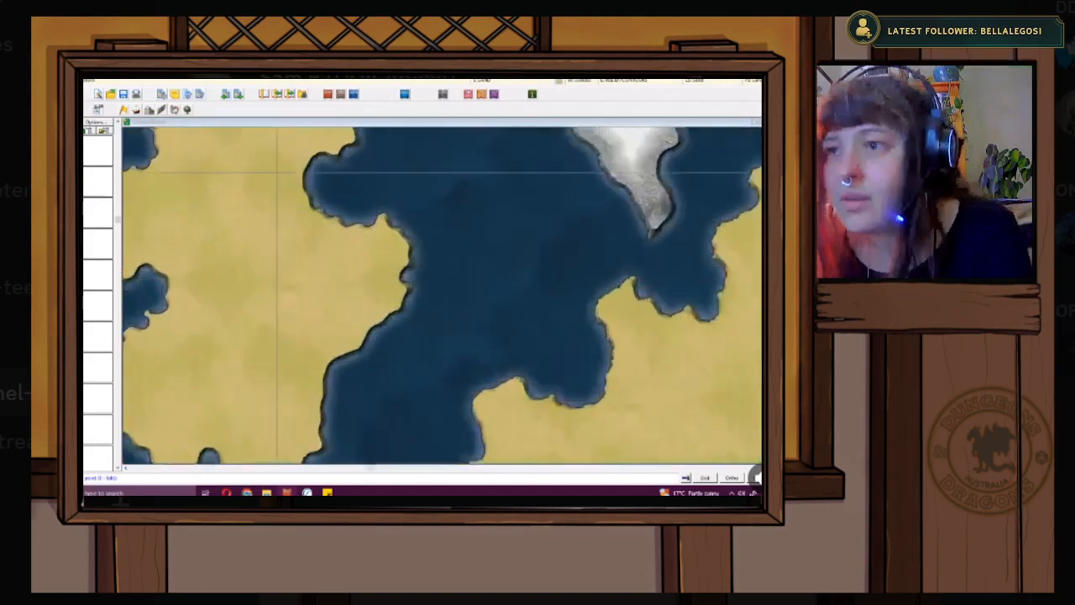
click(366, 148)
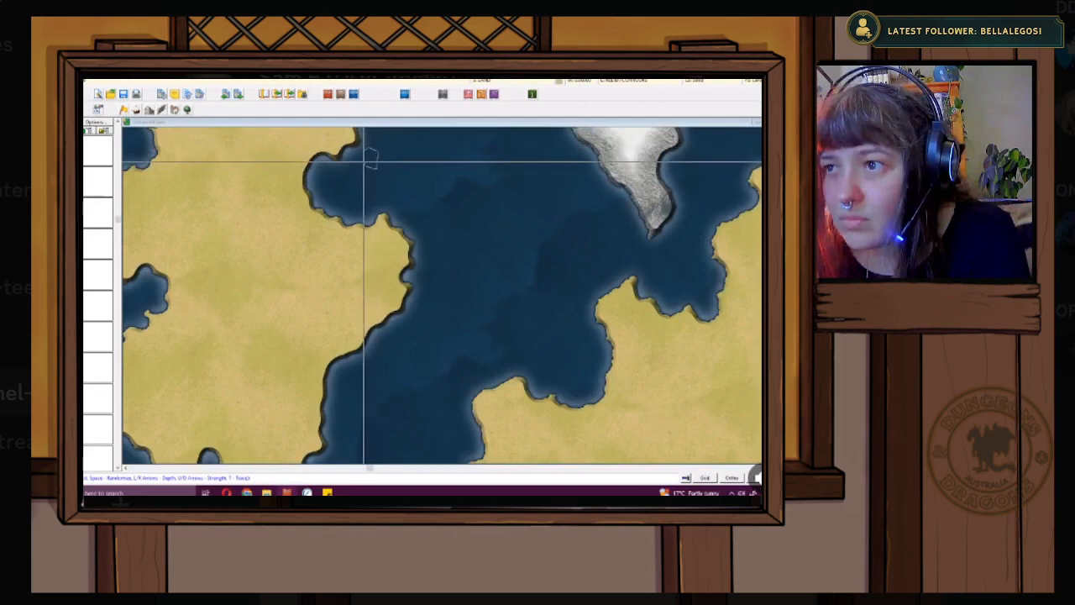
click(362, 158)
right_click(364, 152)
- Draw a tiny island and a wider one farther south across the mouth of the western continent's eastern bay
click(389, 169)
click(396, 173)
click(389, 176)
right_click(389, 175)
click(391, 192)
click(378, 202)
click(395, 206)
click(408, 202)
right_click(410, 193)
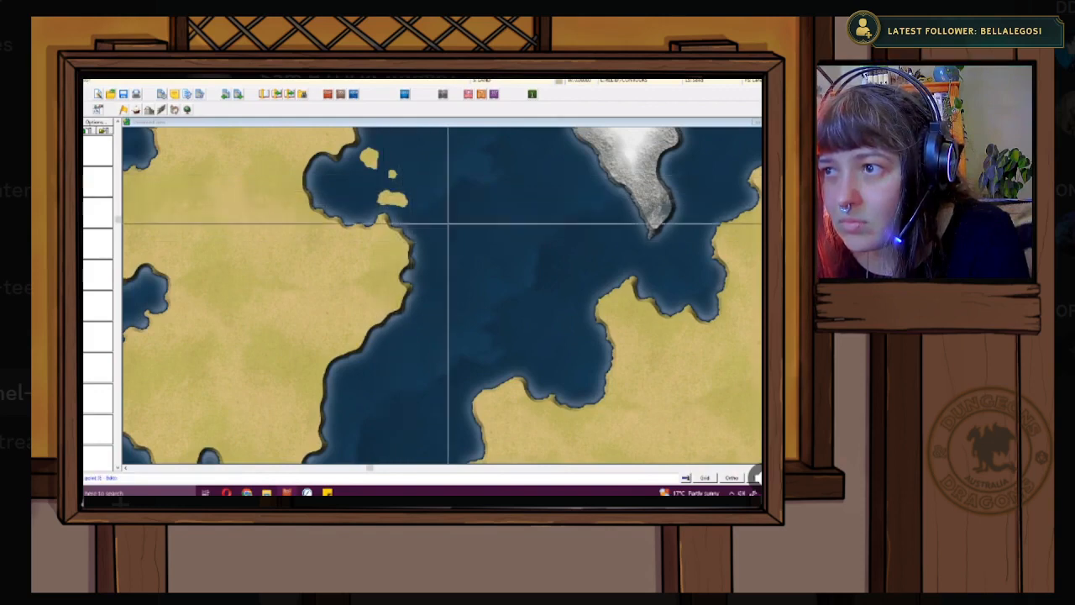
- Draw a chain of three tiny islands close to the western continent's east coast, just south of the bay
click(429, 224)
click(425, 233)
click(431, 233)
right_click(432, 231)
click(423, 247)
click(425, 255)
click(430, 253)
right_click(429, 250)
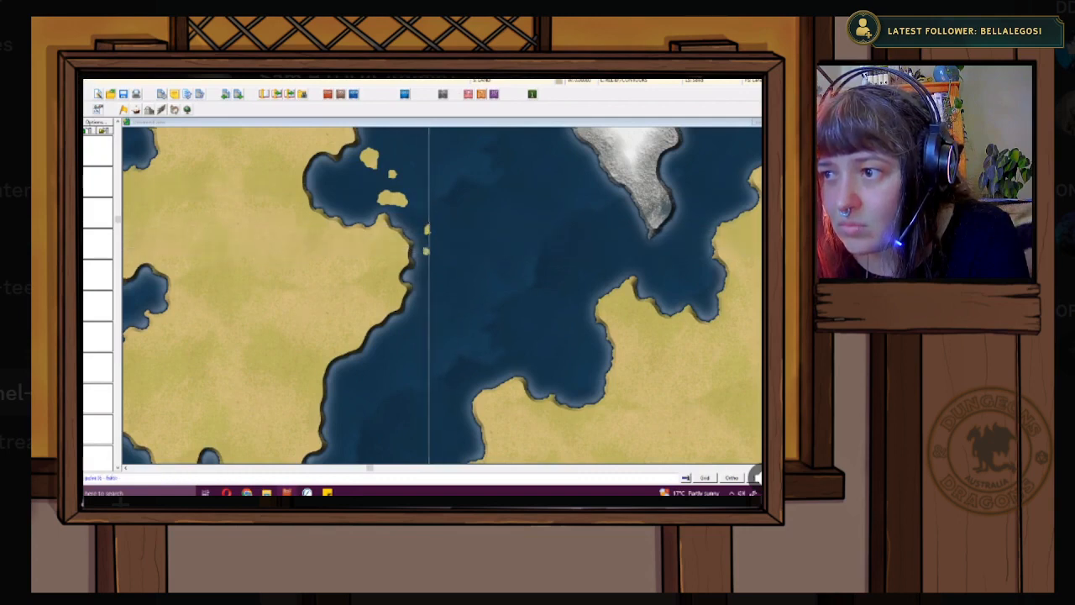
click(418, 277)
click(422, 280)
click(424, 275)
right_click(420, 272)
- Try to draw two elongated islands farther offshore, east of the small island chain
click(433, 195)
click(452, 230)
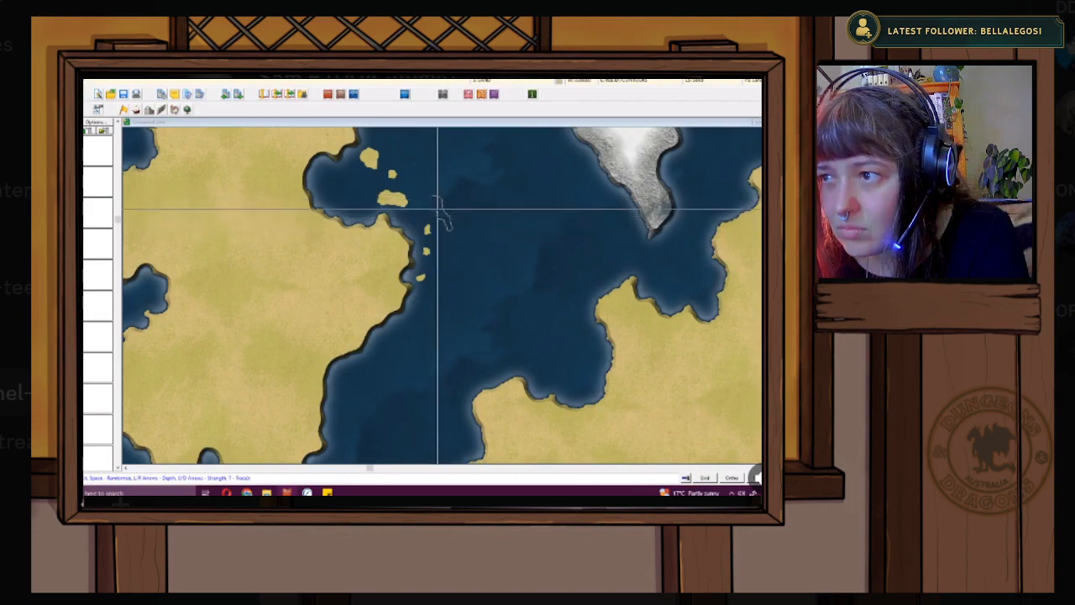
right_click(432, 199)
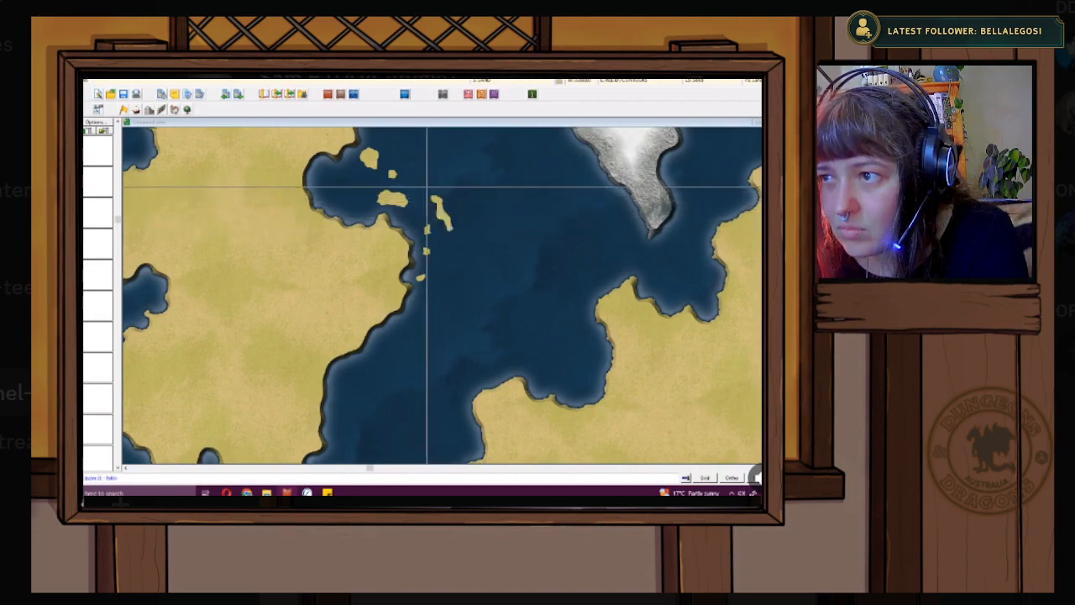
click(421, 180)
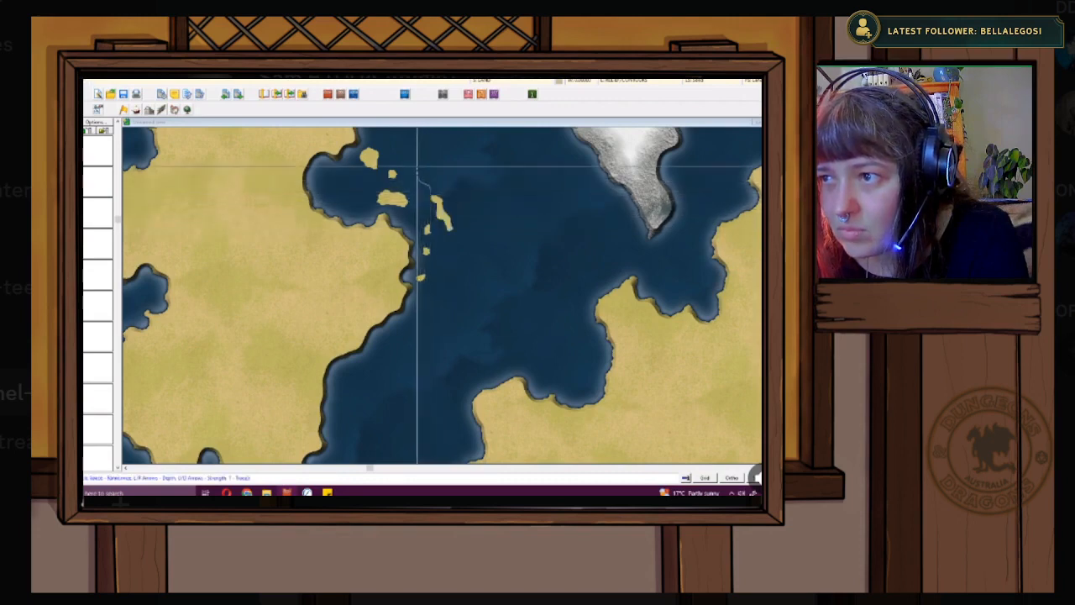
click(424, 164)
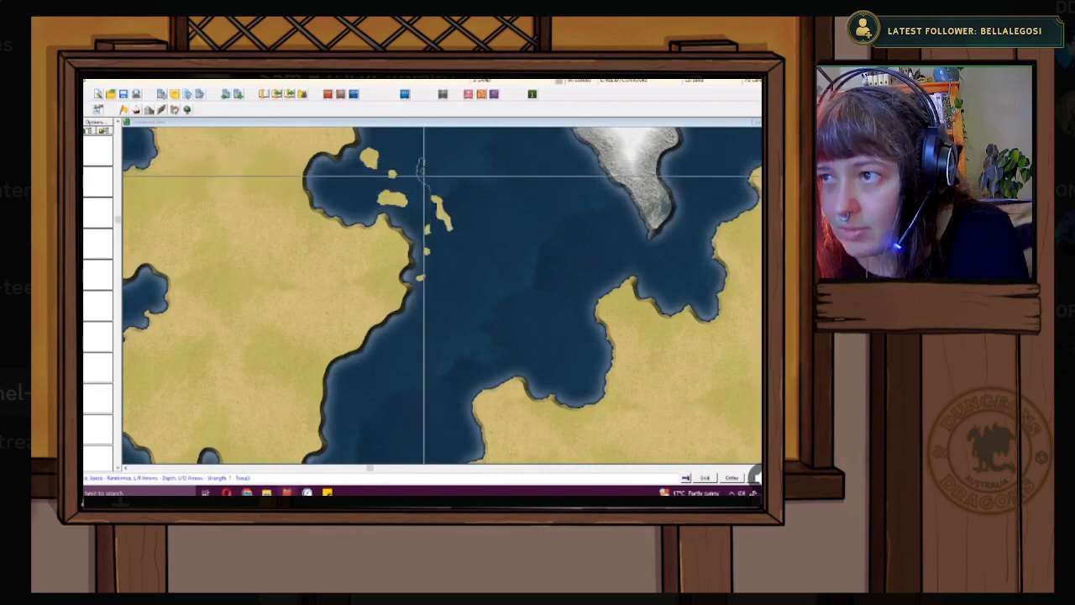
right_click(434, 187)
scroll(447, 207, down, 5)
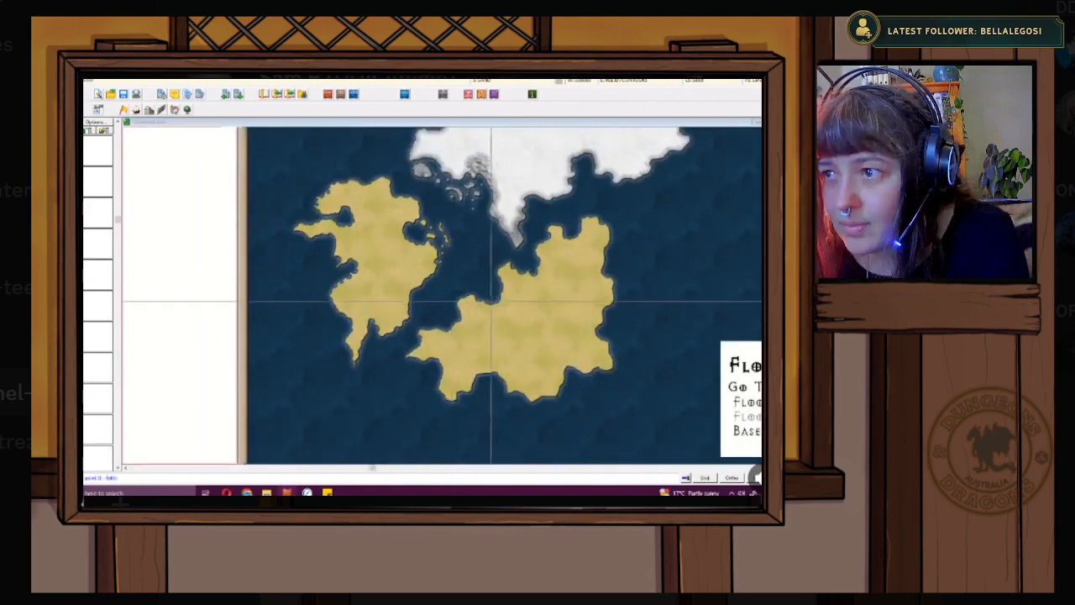
scroll(467, 252, up, 1)
scroll(465, 247, up, 5)
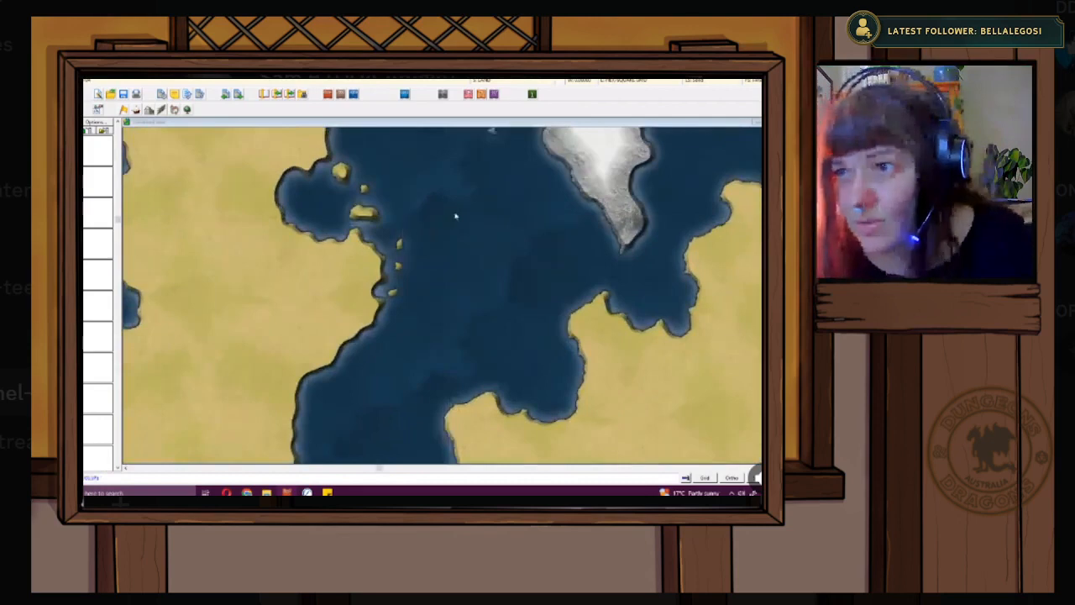
- Try to draw a narrow, slanting island off the mouth of the western continent's eastern bay with the Land, Default tool
scroll(431, 236, down, 4)
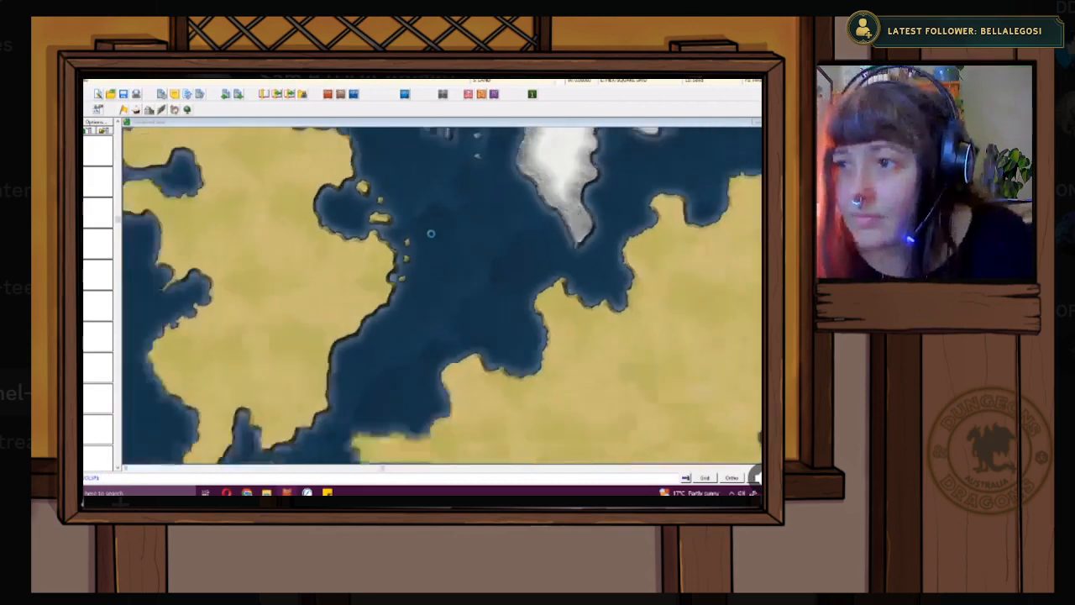
scroll(431, 235, down, 1)
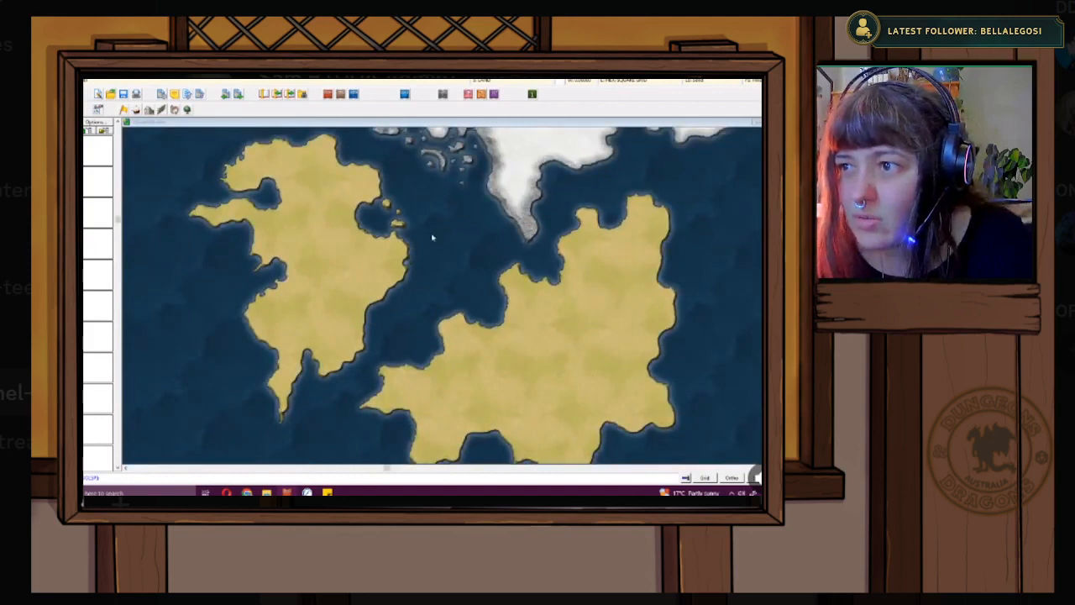
scroll(421, 264, up, 4)
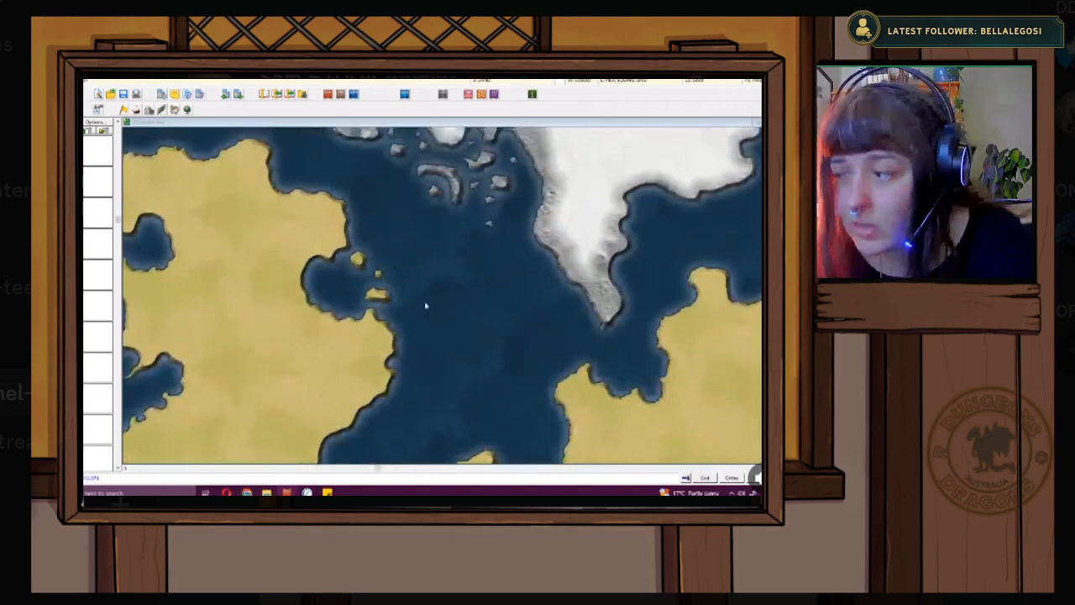
scroll(397, 254, up, 1)
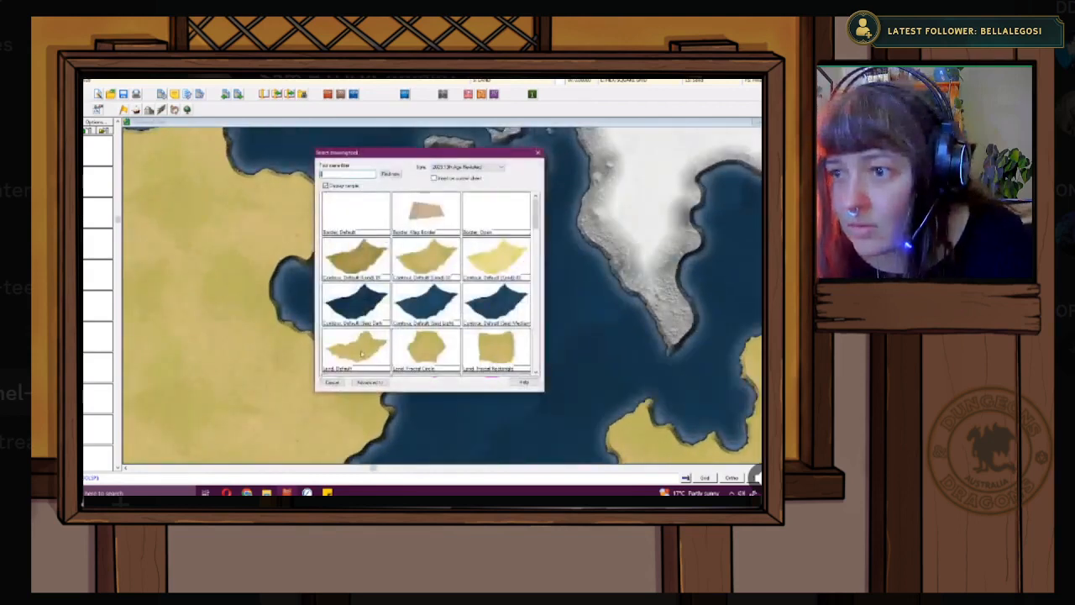
click(361, 354)
click(373, 230)
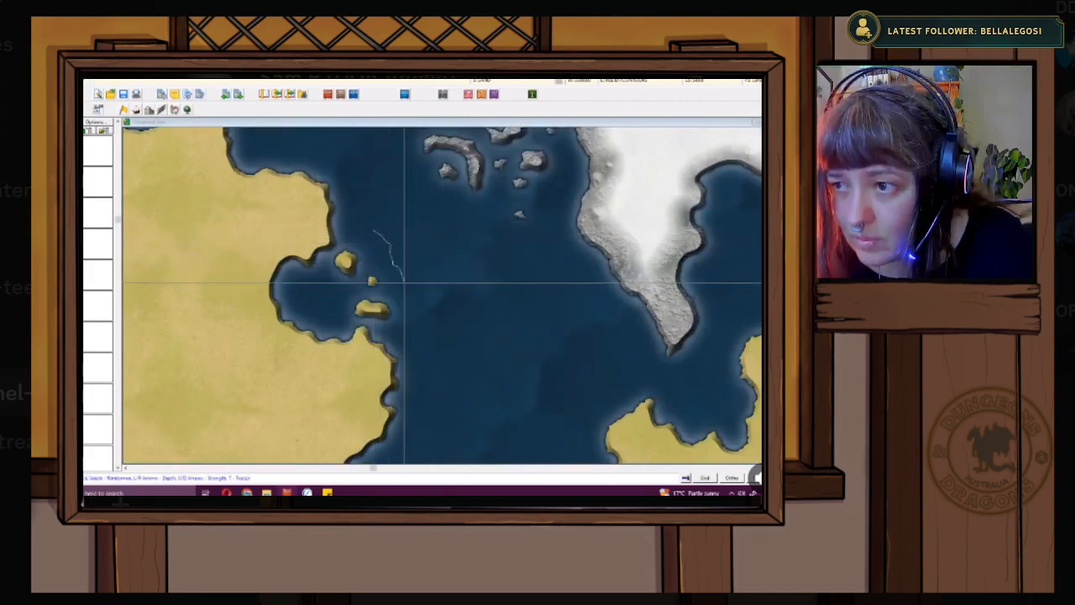
click(401, 285)
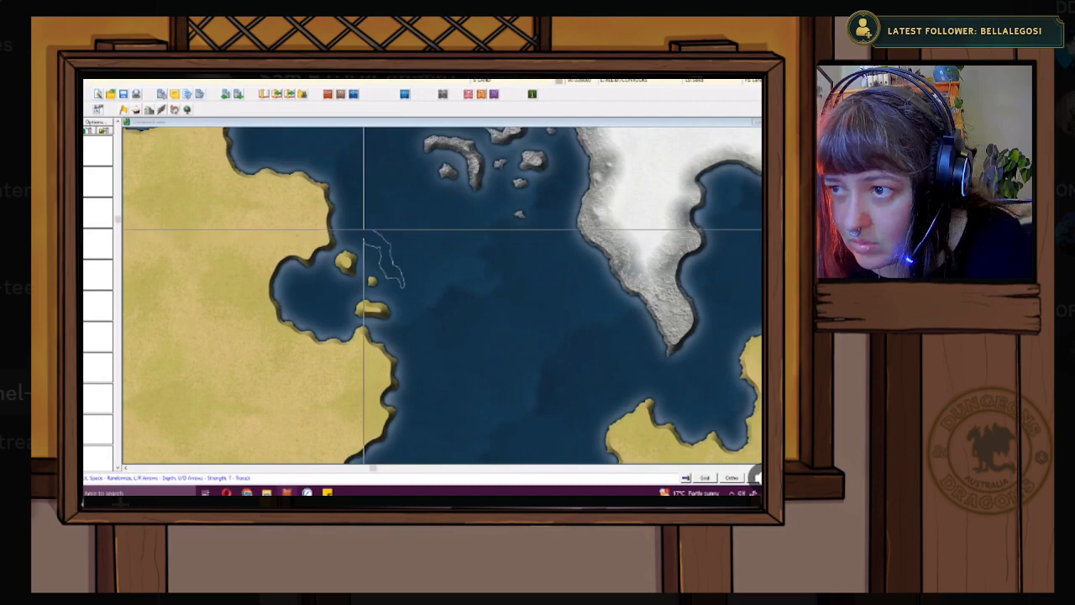
right_click(365, 226)
scroll(425, 336, down, 1)
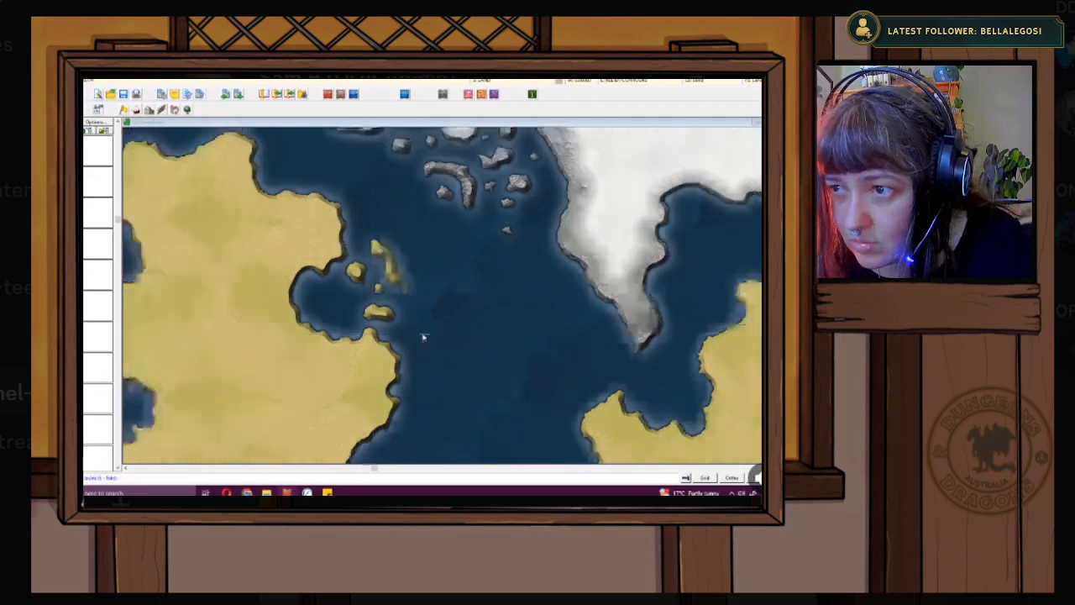
scroll(424, 337, down, 3)
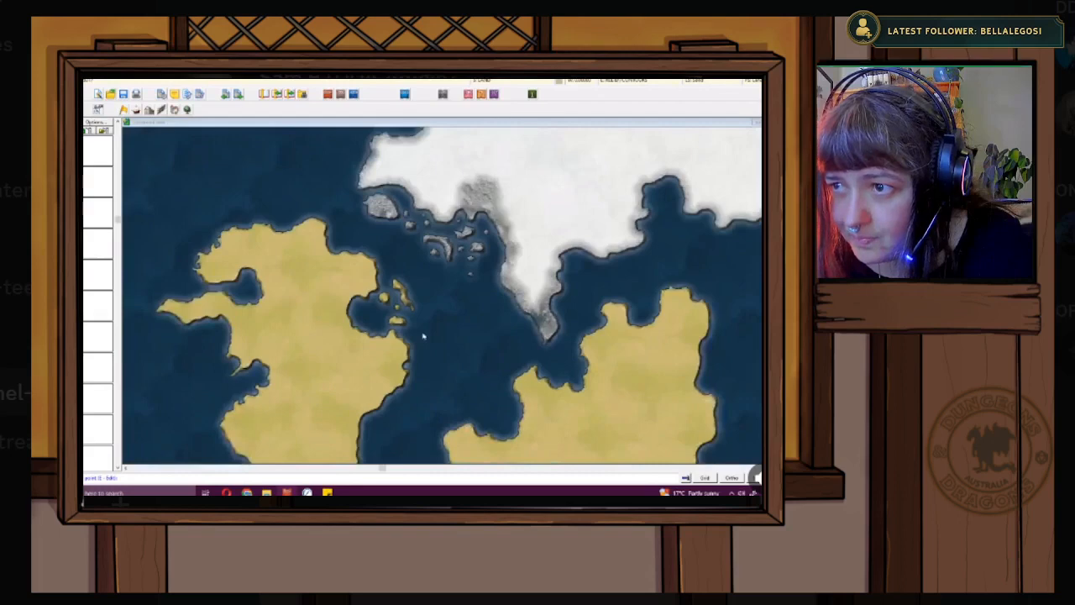
- Draw a curved land island, broad at its northern end and tapering southward, just east of the bay's small islands
scroll(422, 332, up, 4)
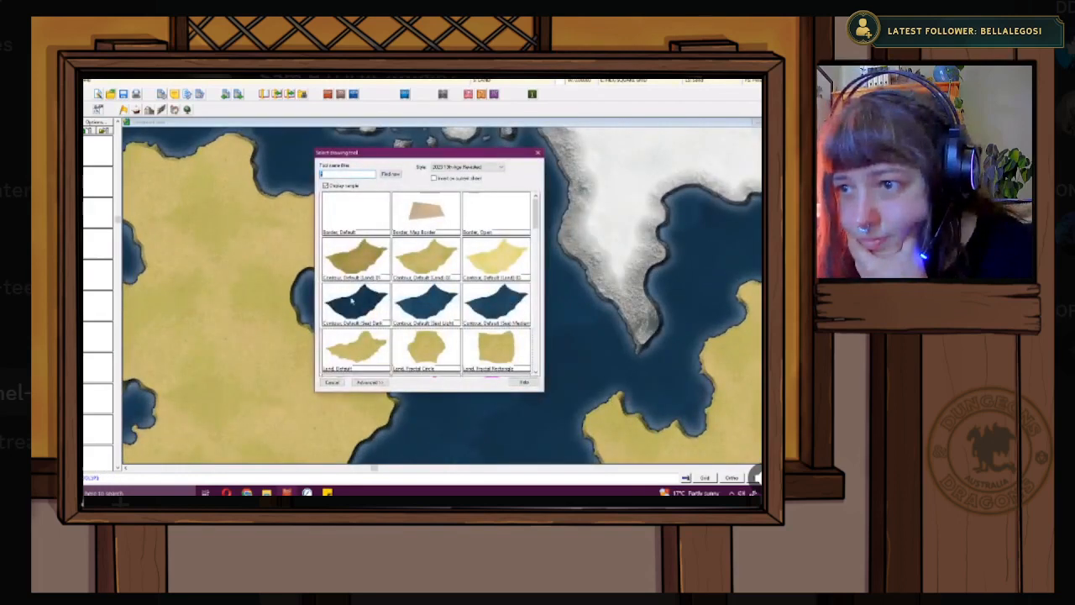
double_click(356, 270)
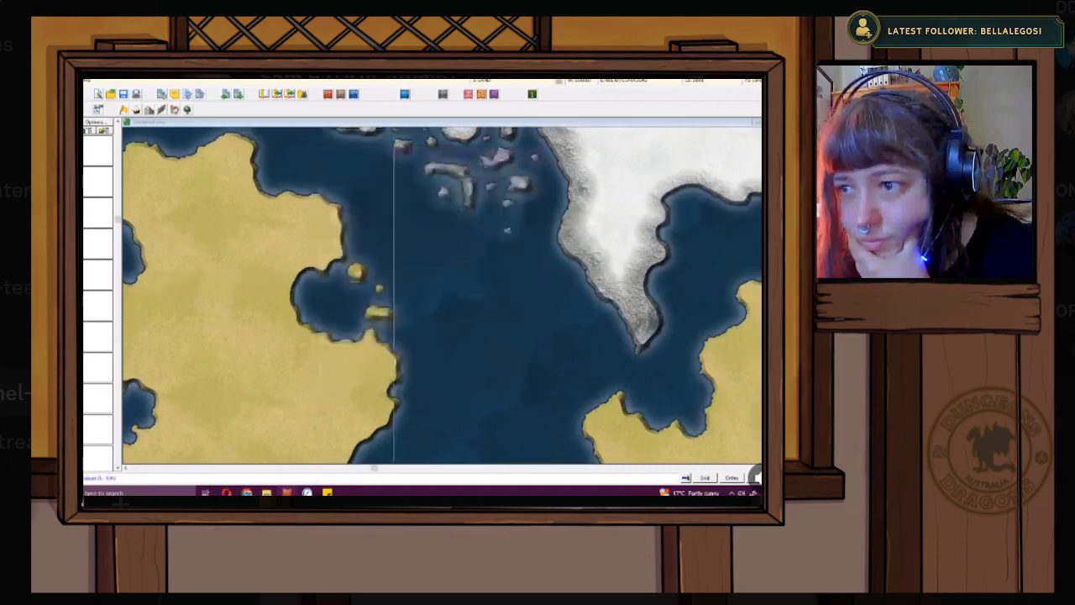
click(385, 259)
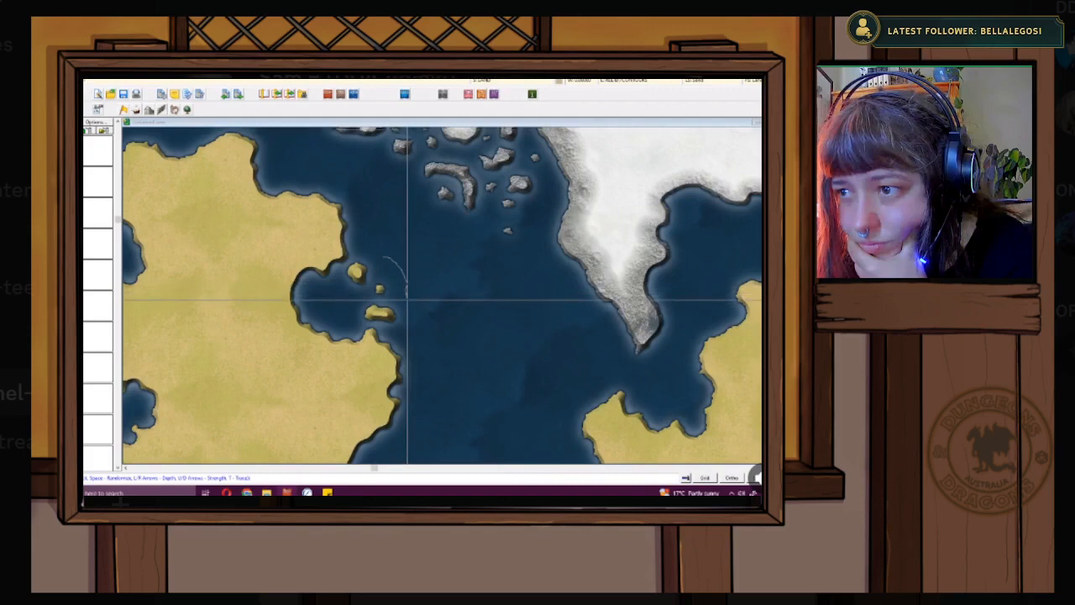
click(409, 299)
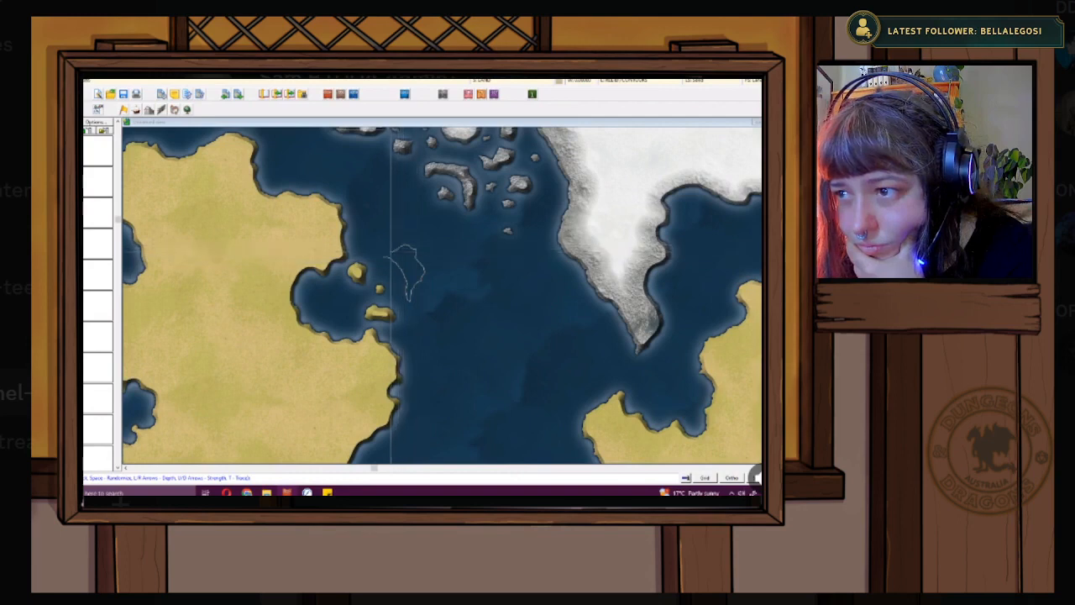
right_click(380, 252)
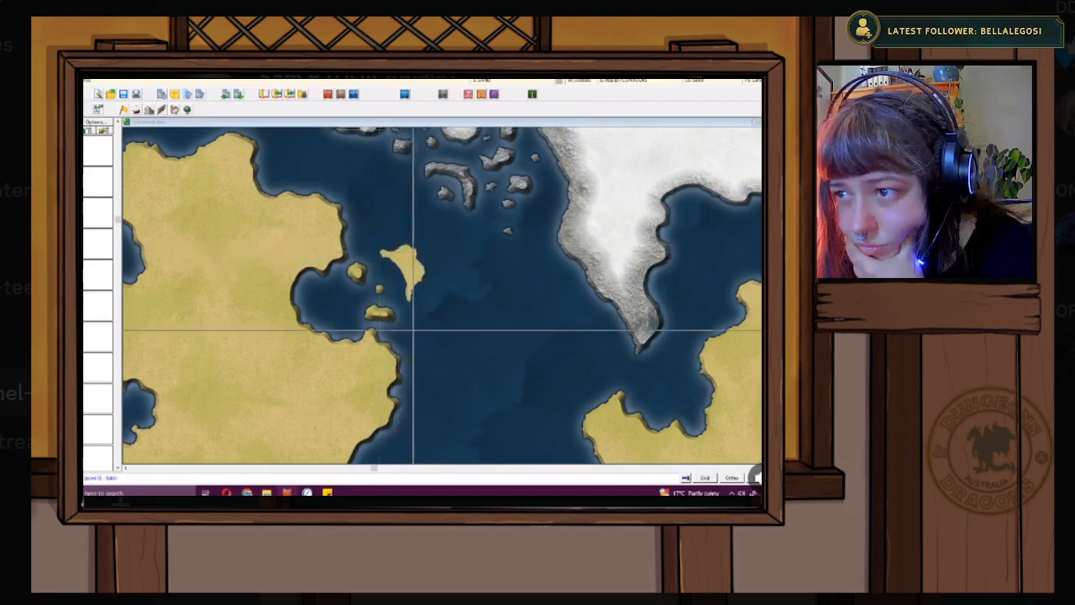
- Draw a second elongated island directly south of the tapering one, running parallel to the western continent's east coast
click(416, 308)
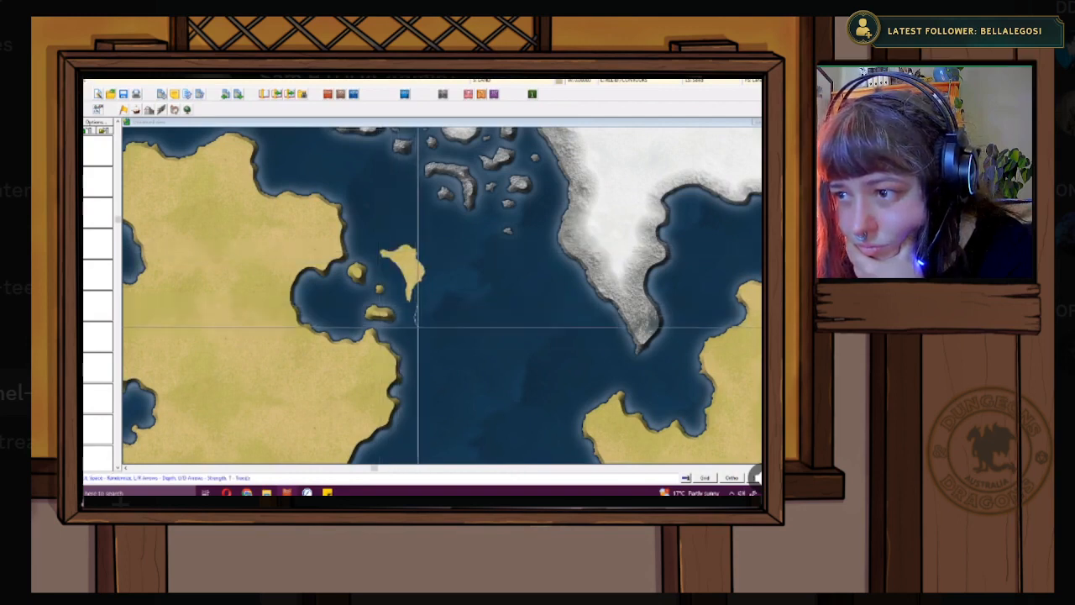
click(424, 374)
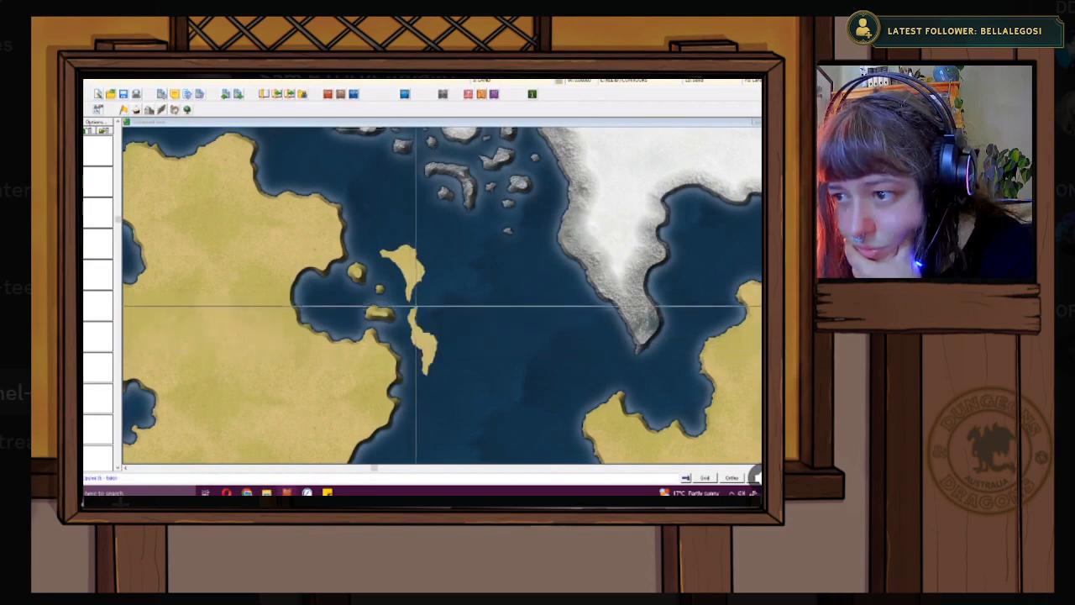
scroll(467, 325, down, 2)
scroll(466, 324, down, 2)
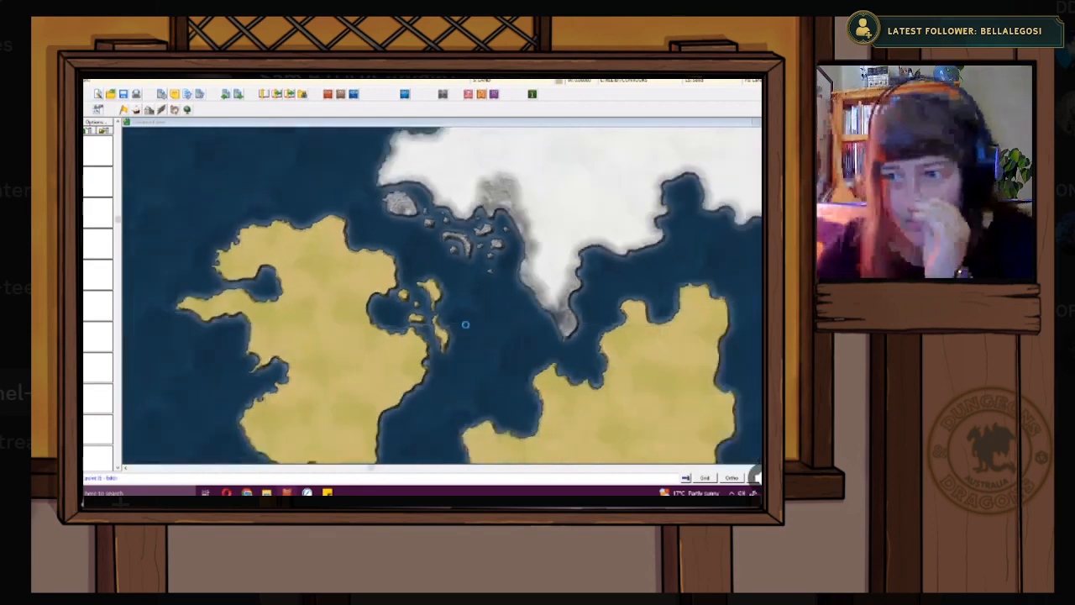
scroll(467, 324, down, 3)
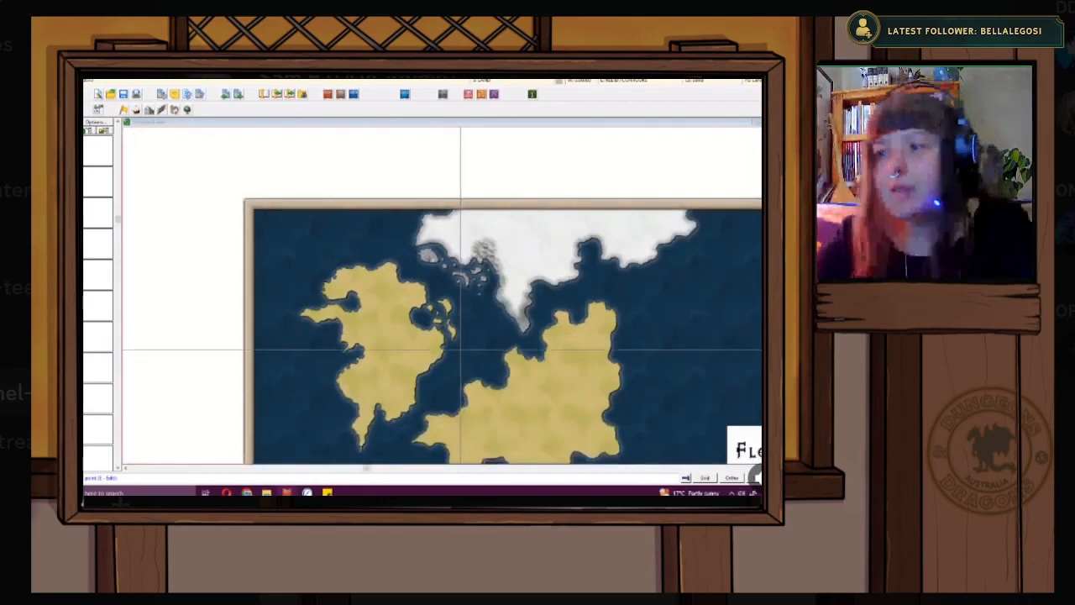
- Add tiny islands around the two elongated ones: one at the northern end, two at the southern end and two on the eastern side
scroll(464, 337, up, 4)
scroll(458, 341, up, 2)
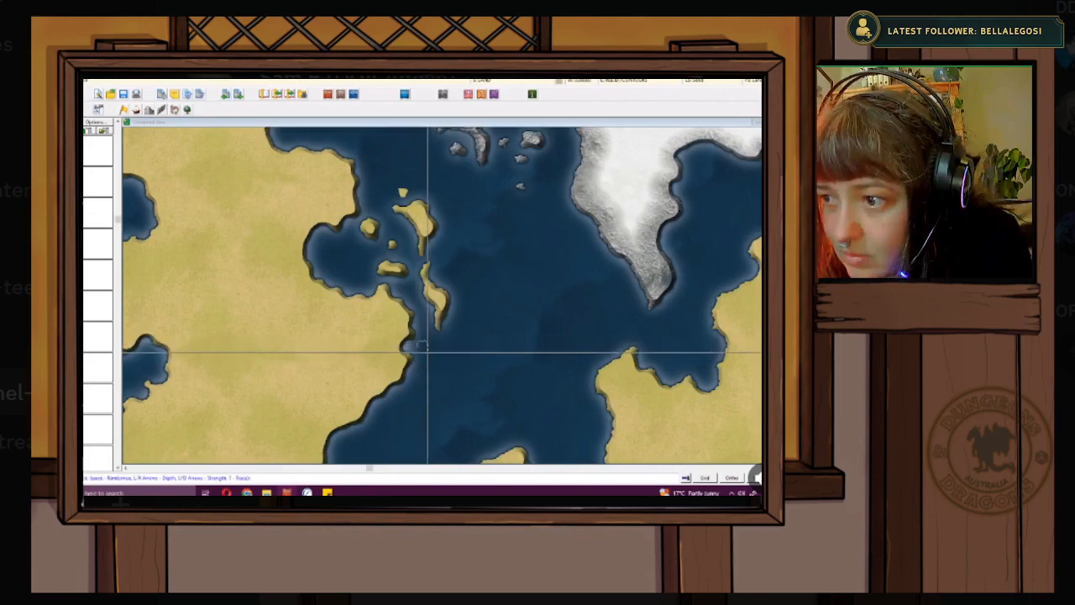
key(Return)
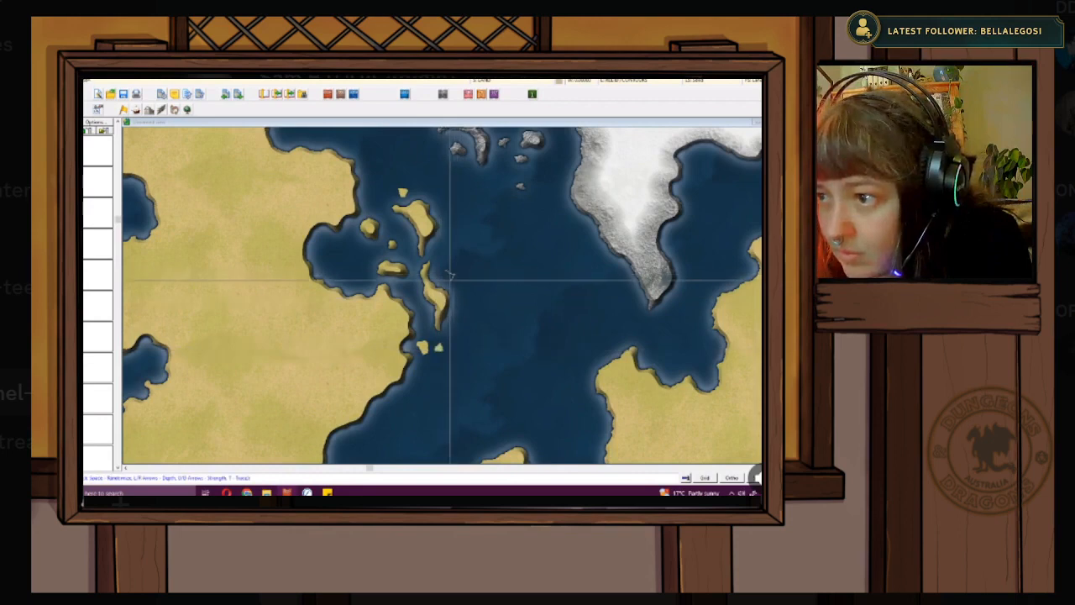
click(456, 280)
scroll(456, 281, up, 5)
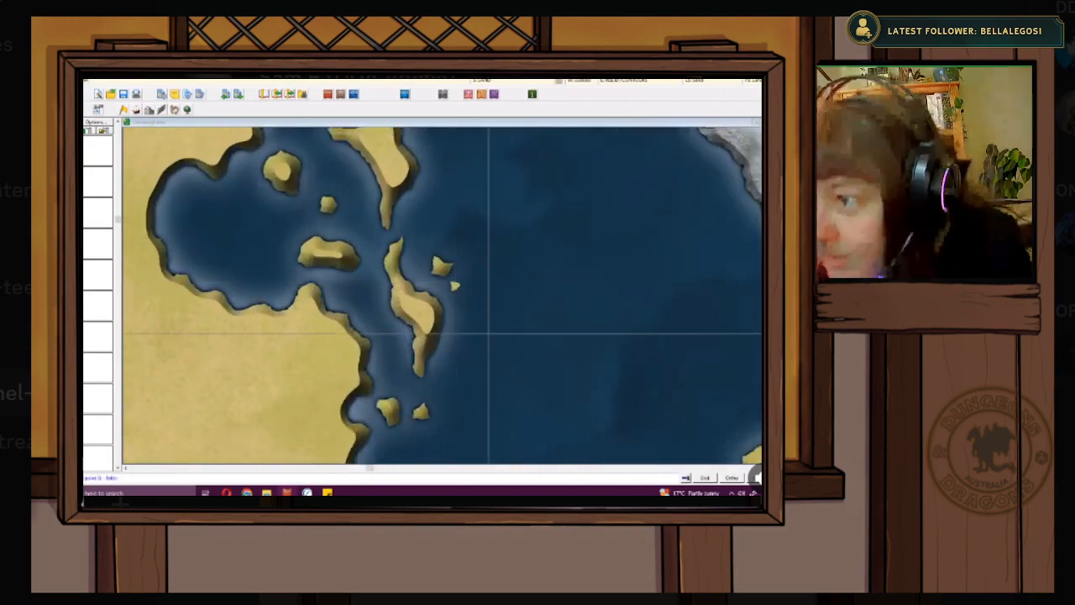
- Examine the whole map, comparing the new island chain with the three continents and the sea between them
scroll(489, 324, down, 5)
scroll(489, 324, down, 5)
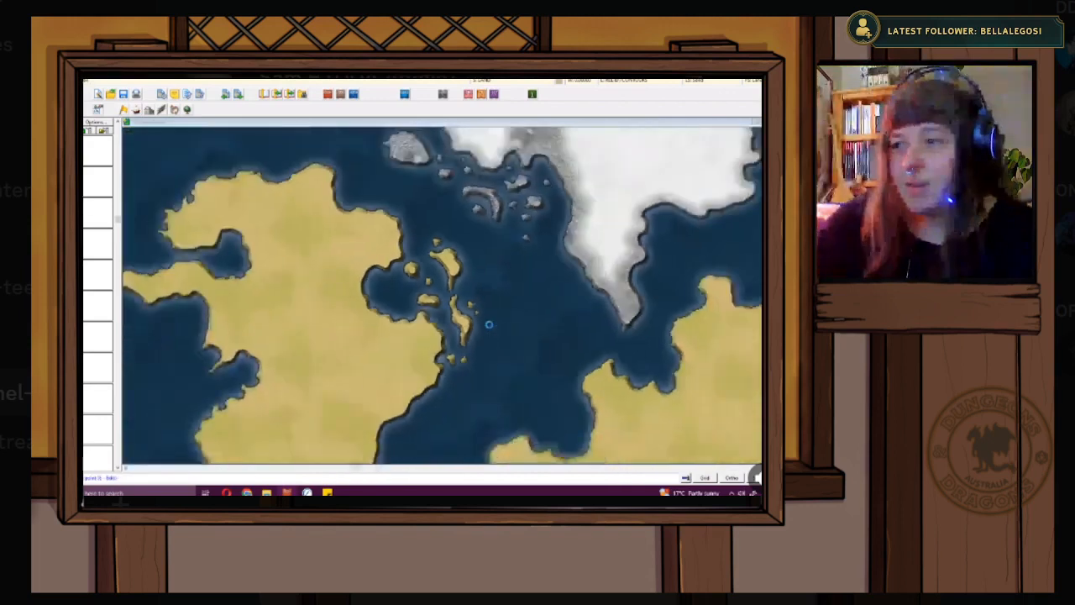
scroll(516, 347, down, 2)
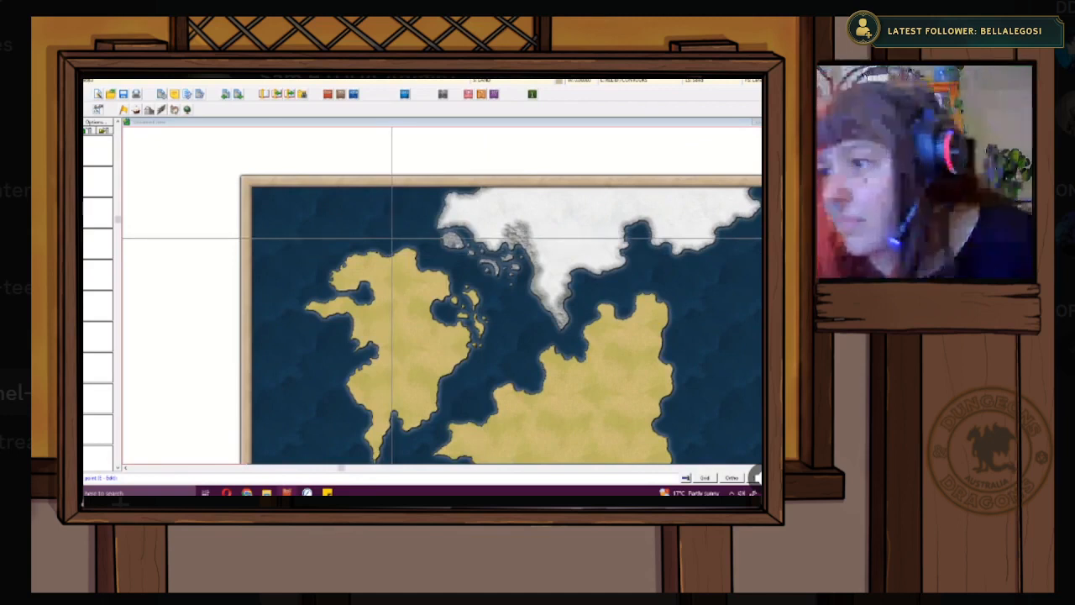
scroll(488, 300, down, 1)
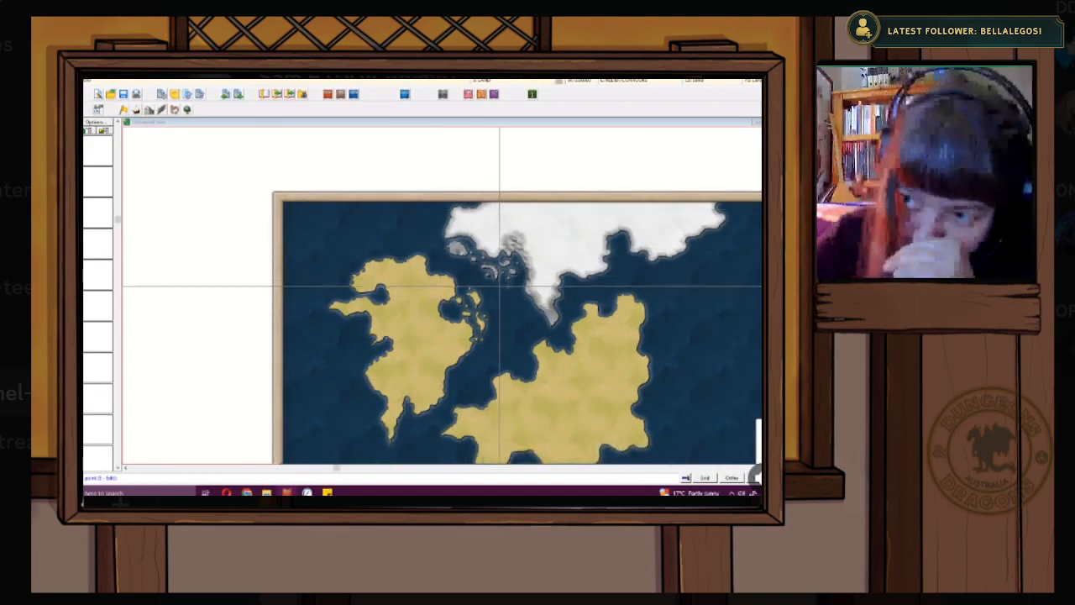
scroll(504, 328, down, 1)
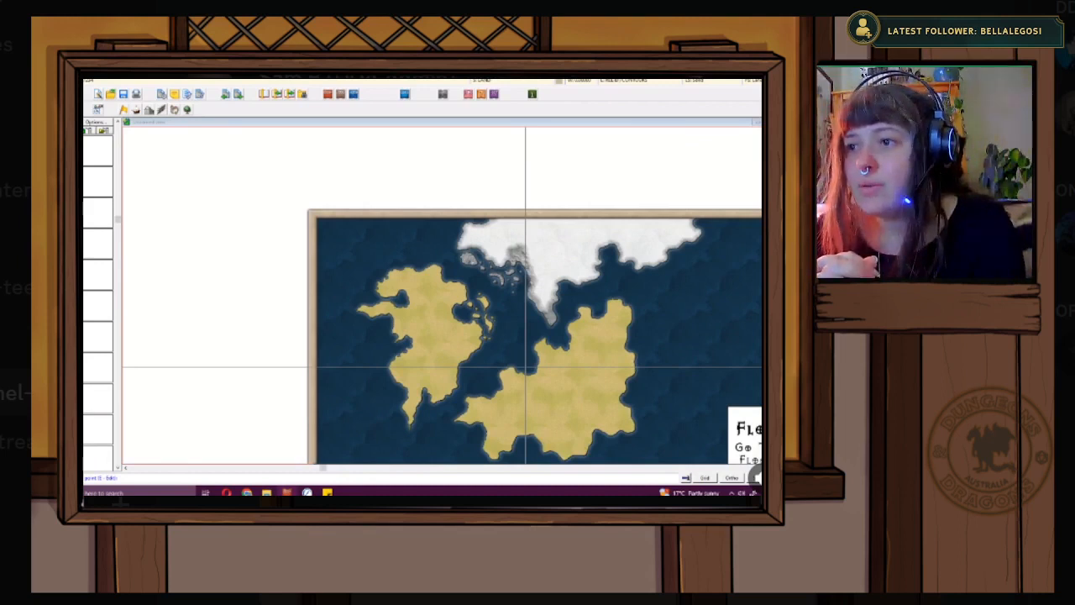
scroll(526, 368, down, 3)
drag(540, 370, 484, 318)
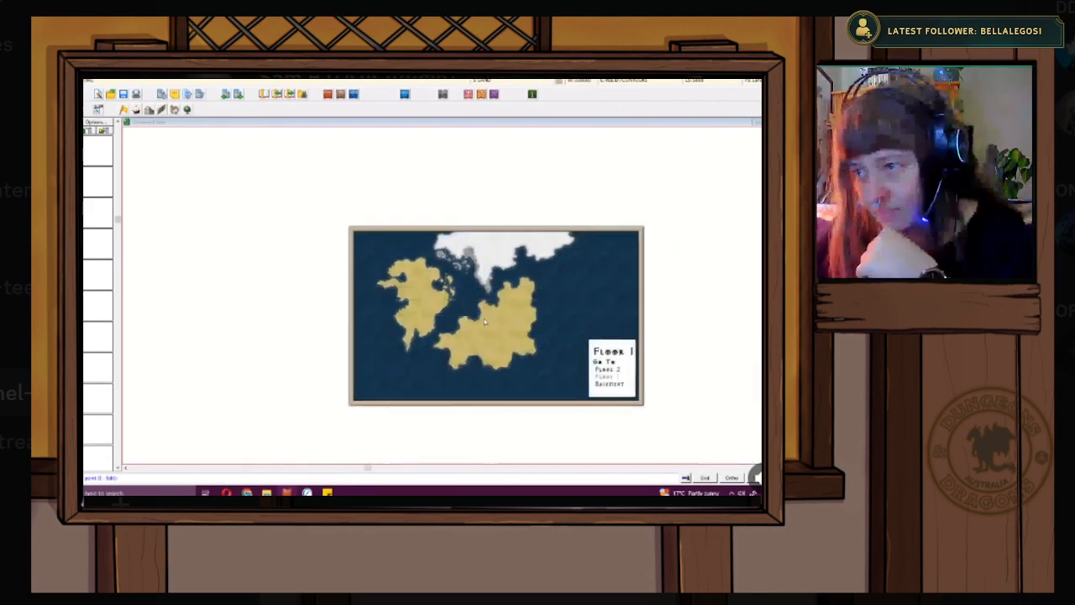
scroll(484, 318, up, 2)
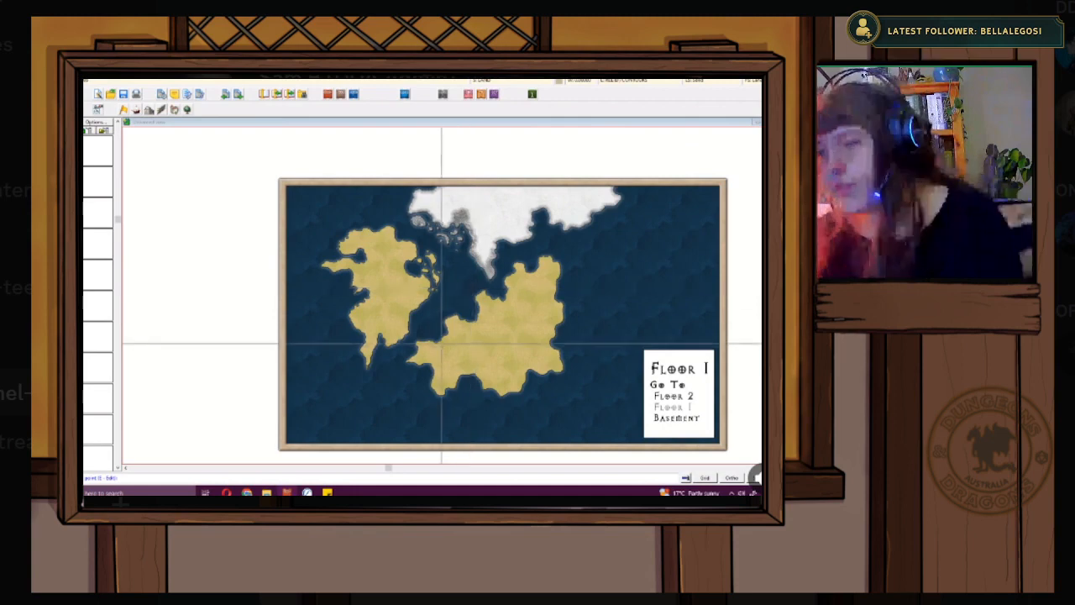
scroll(440, 328, up, 2)
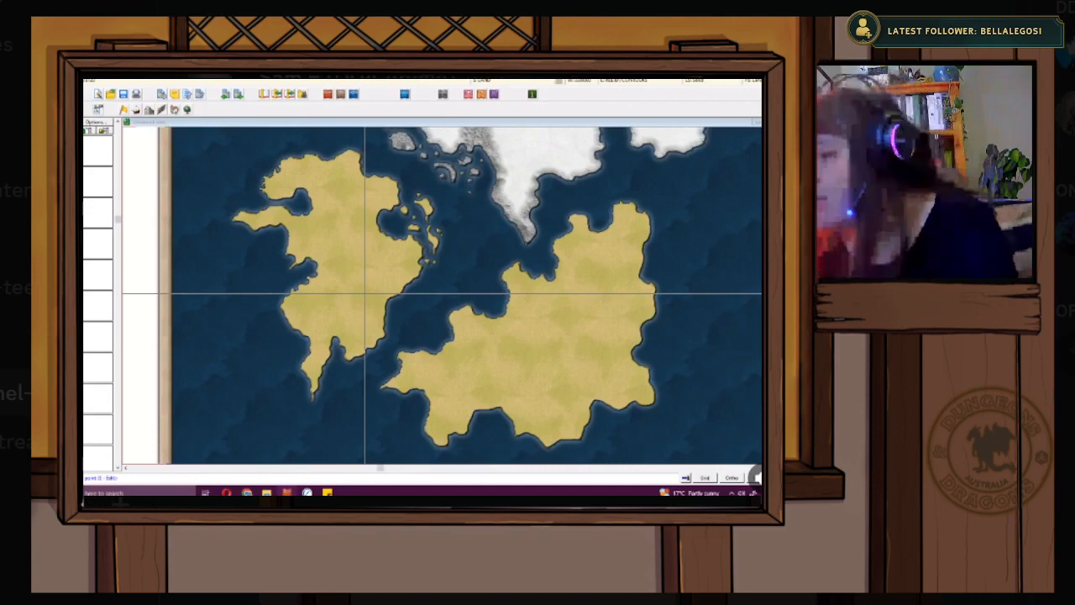
scroll(422, 335, up, 2)
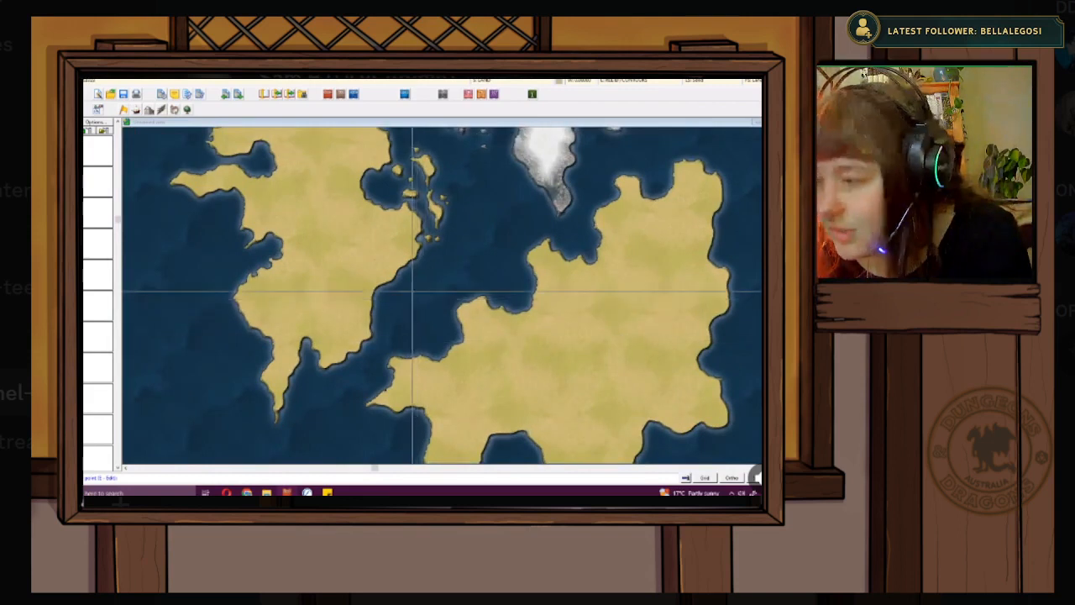
scroll(411, 291, down, 6)
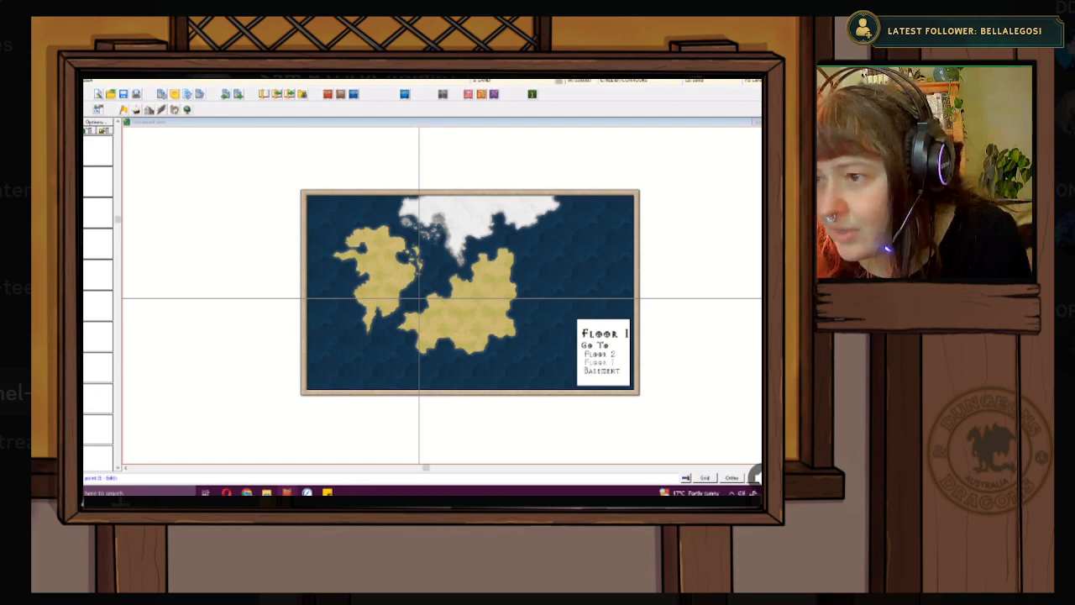
- Try to draw a large squarish island in the strait between the western and southern continents
scroll(419, 297, up, 4)
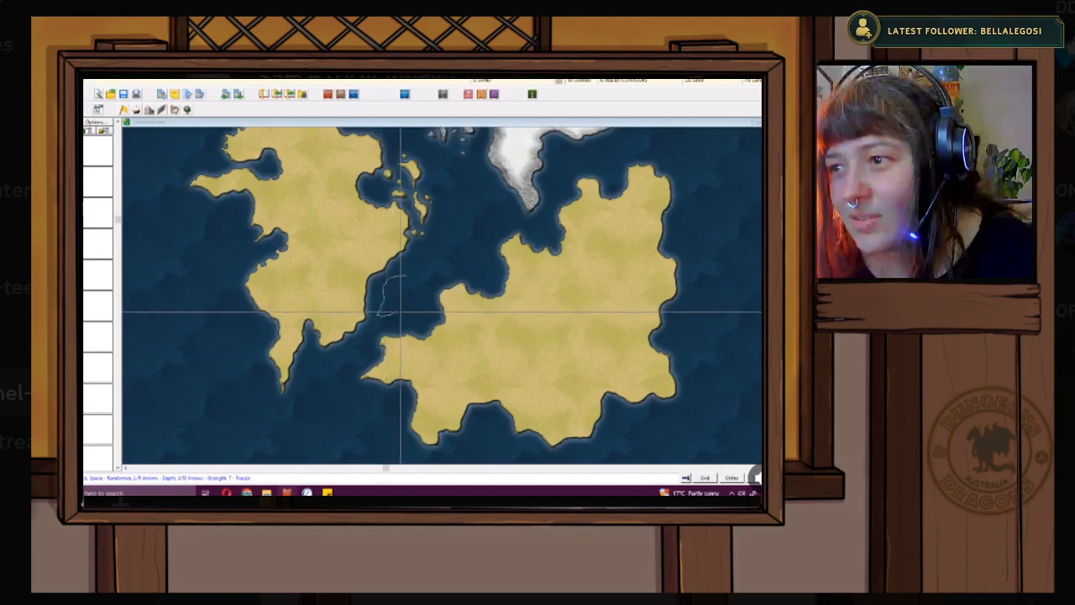
mouse_move(418, 319)
mouse_down()
mouse_move(431, 287)
mouse_move(424, 271)
mouse_move(390, 280)
mouse_up()
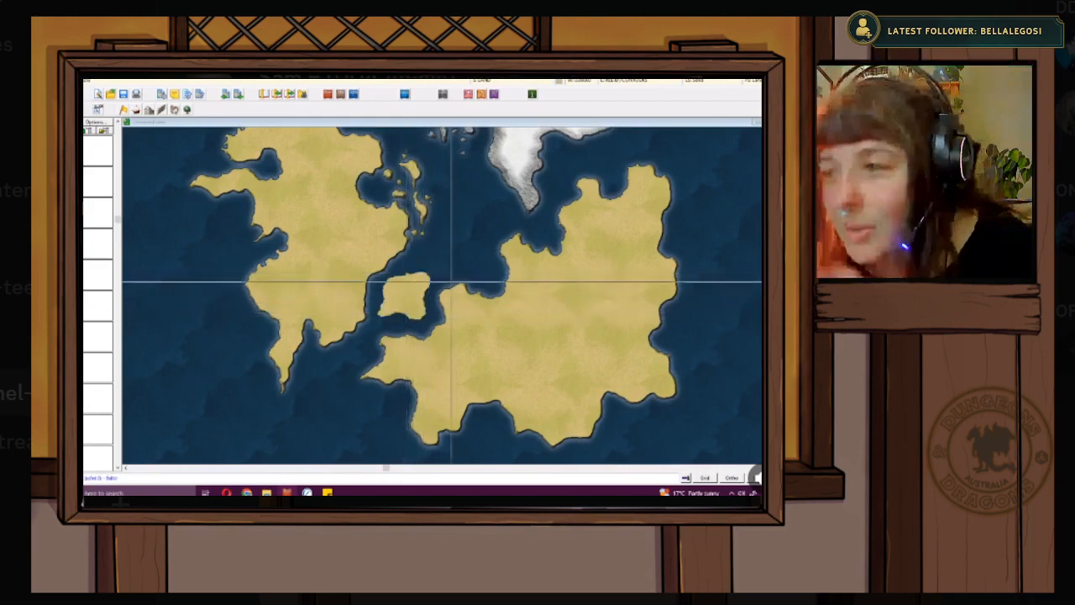
scroll(449, 281, down, 5)
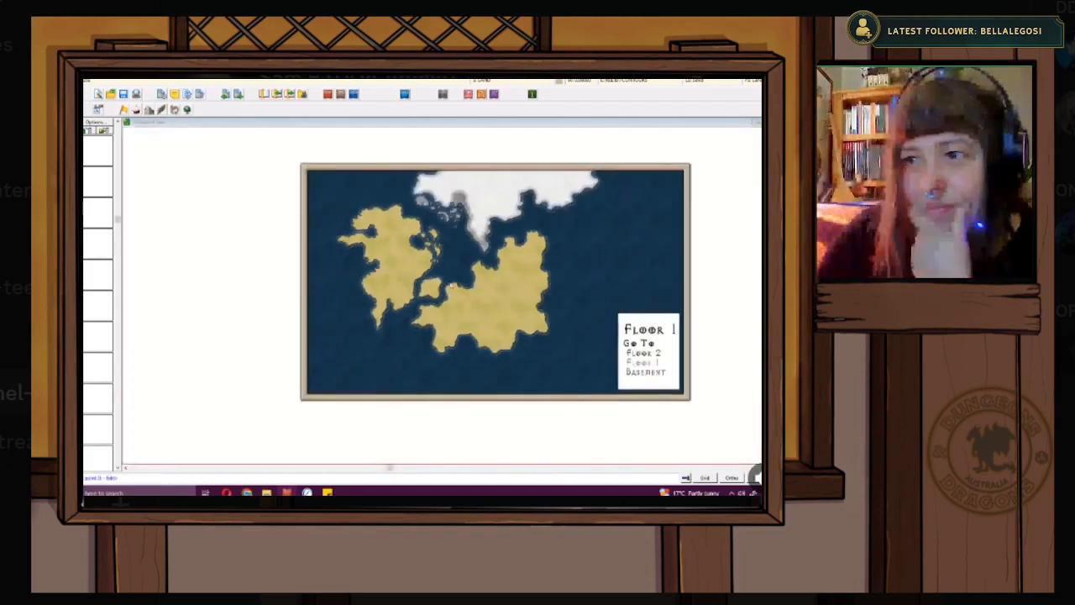
scroll(450, 283, up, 3)
scroll(449, 283, up, 2)
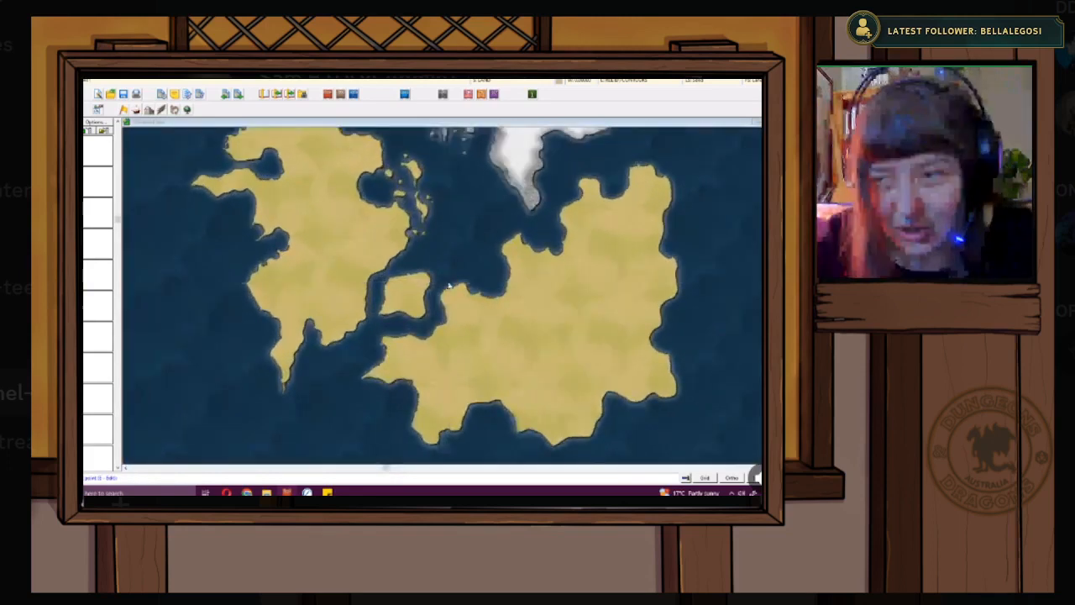
- Try to draw a smaller jagged island with a northern spur in the strait between the western and southern continents
scroll(375, 324, up, 3)
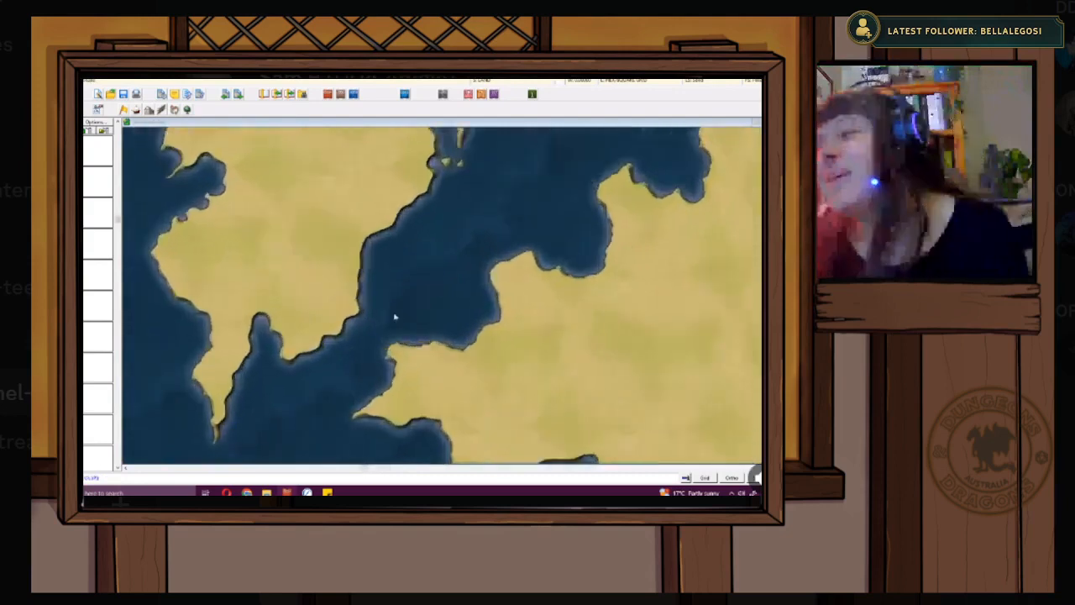
double_click(363, 337)
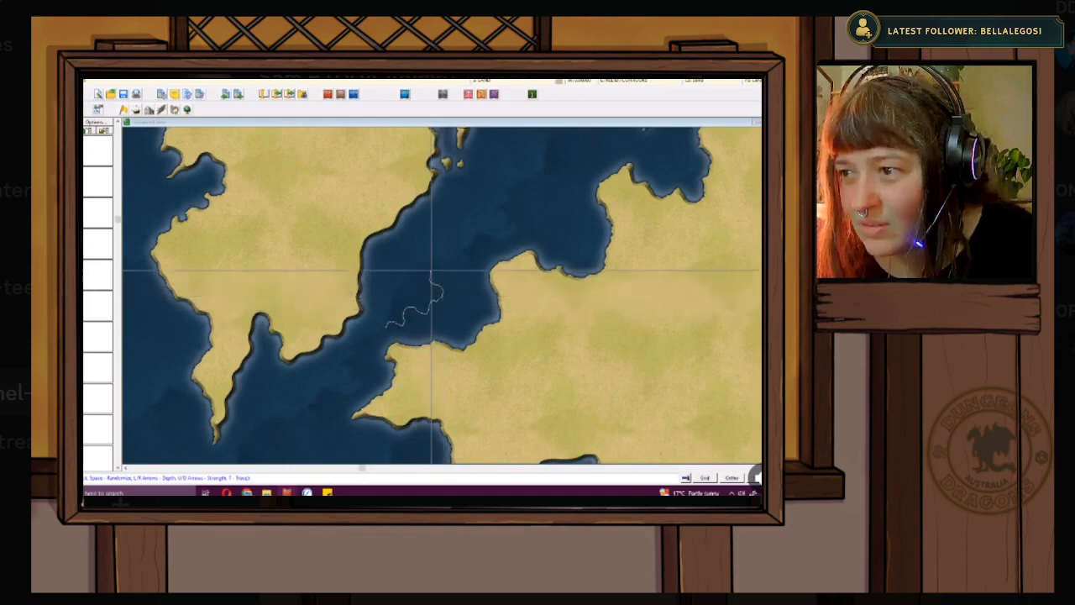
click(417, 269)
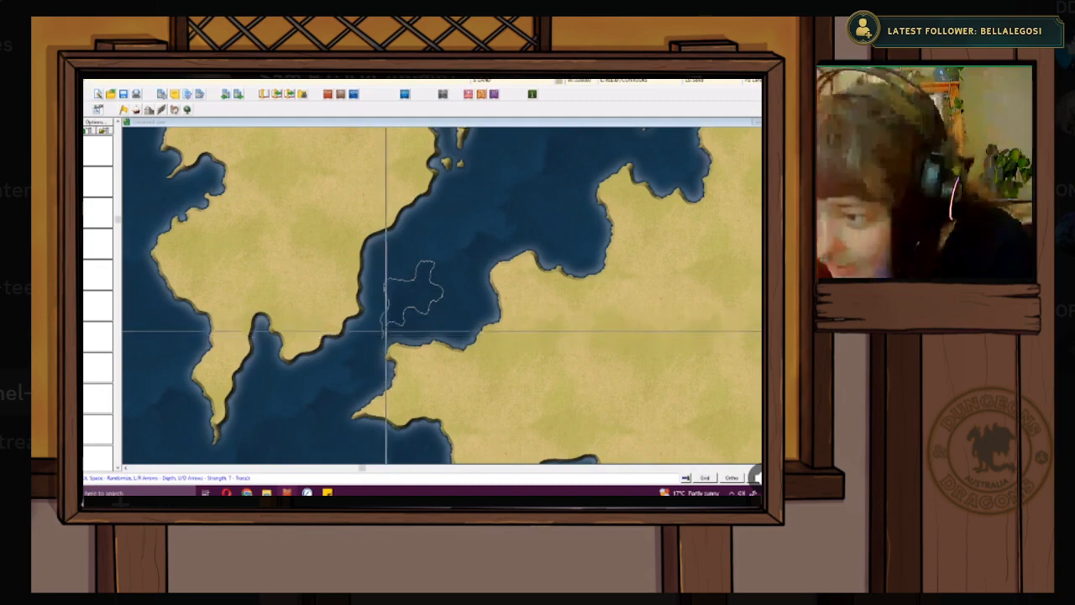
click(384, 332)
scroll(438, 310, down, 5)
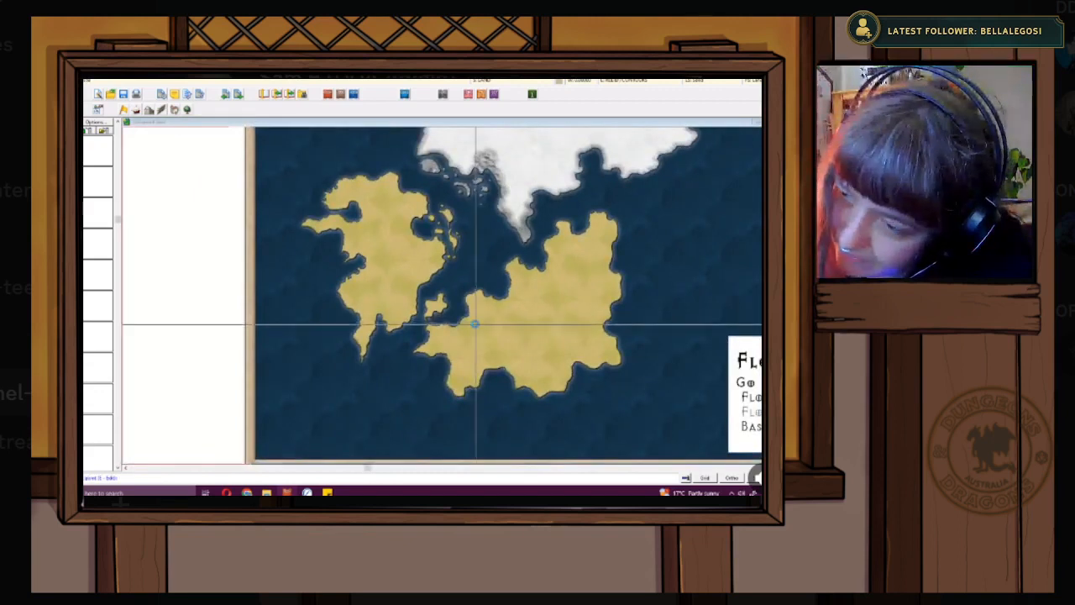
scroll(476, 324, up, 5)
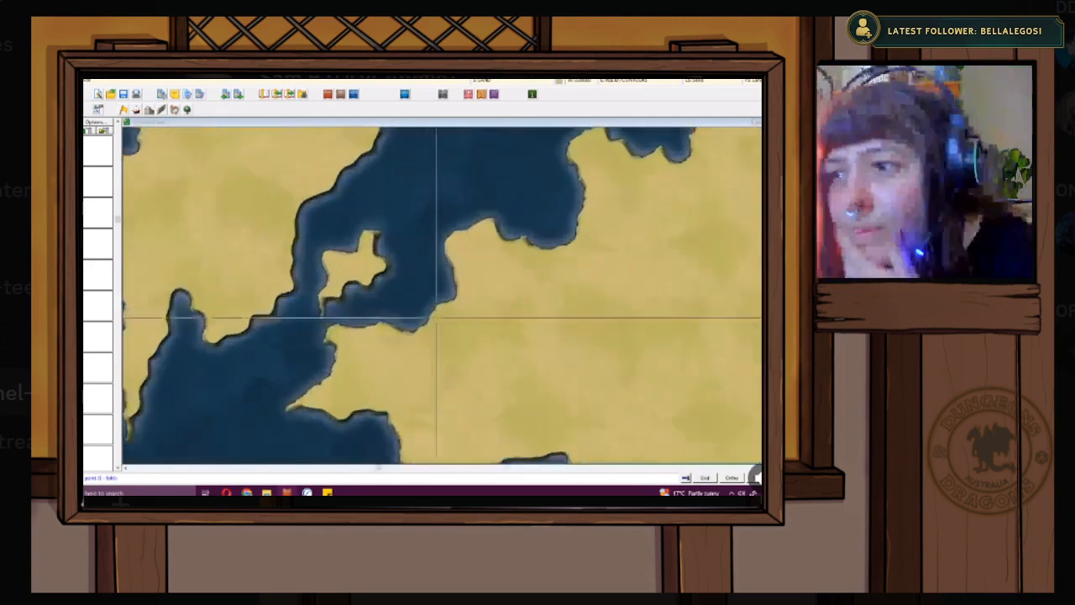
drag(437, 328, 473, 336)
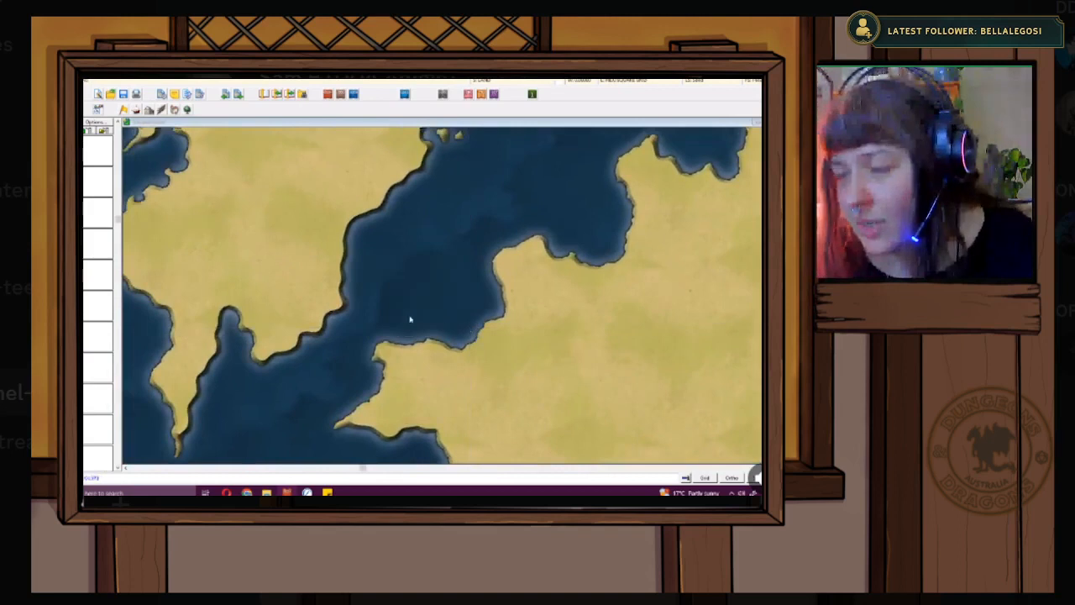
- Draw a medium-sized land island with two northern points in the strait, close to the western continent's southeast coast
double_click(357, 355)
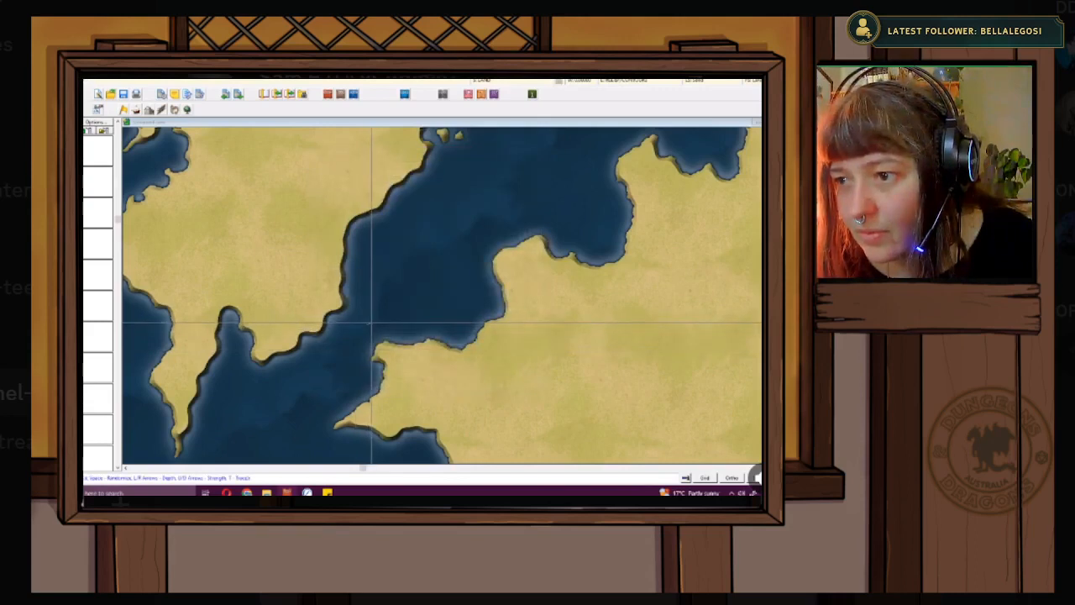
click(422, 317)
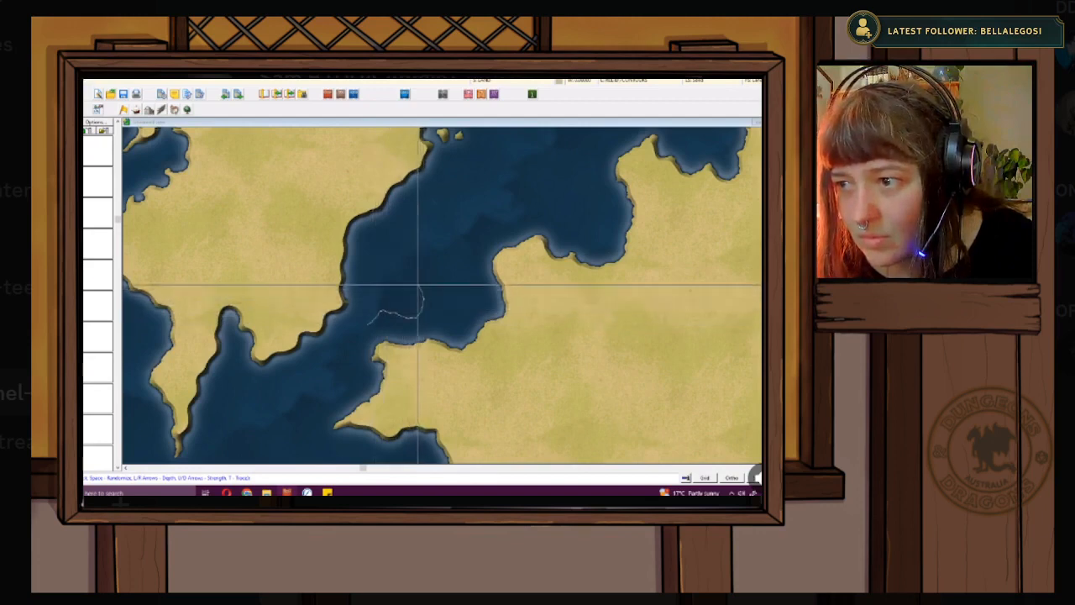
click(406, 266)
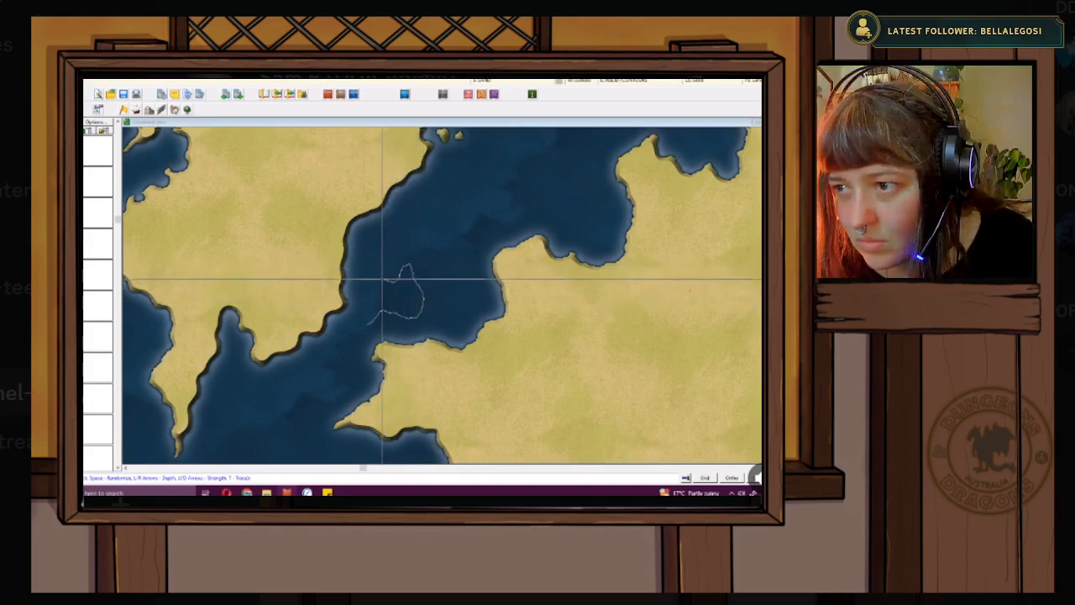
click(367, 278)
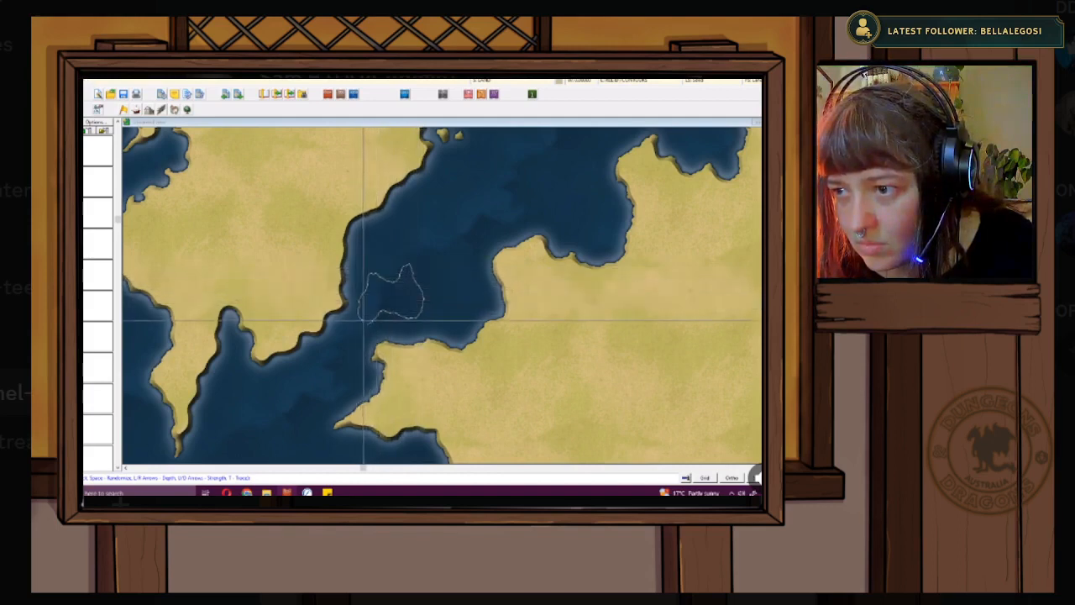
right_click(367, 323)
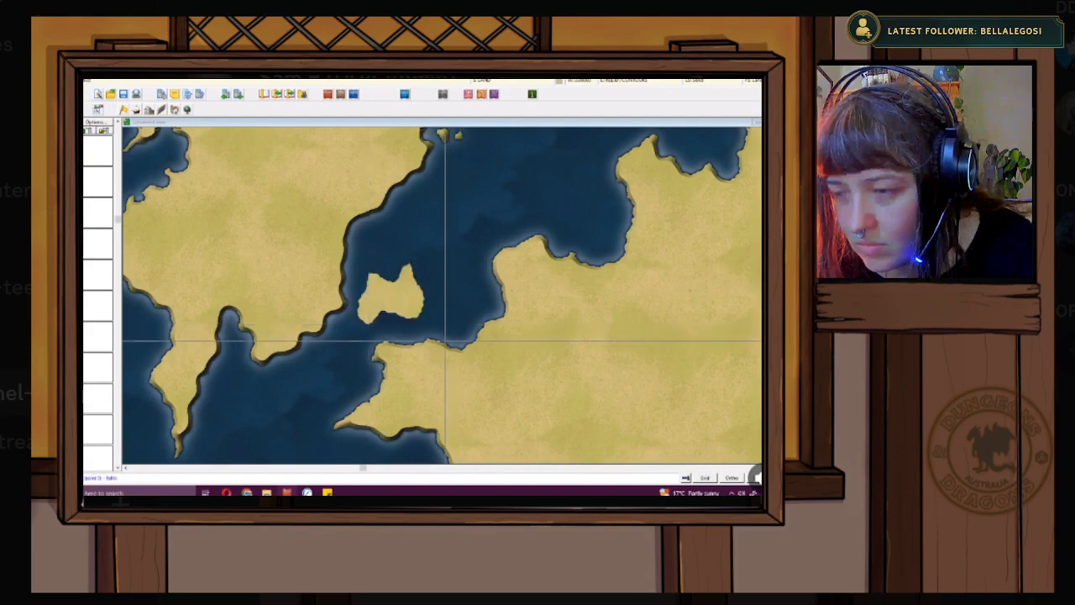
scroll(433, 328, down, 1)
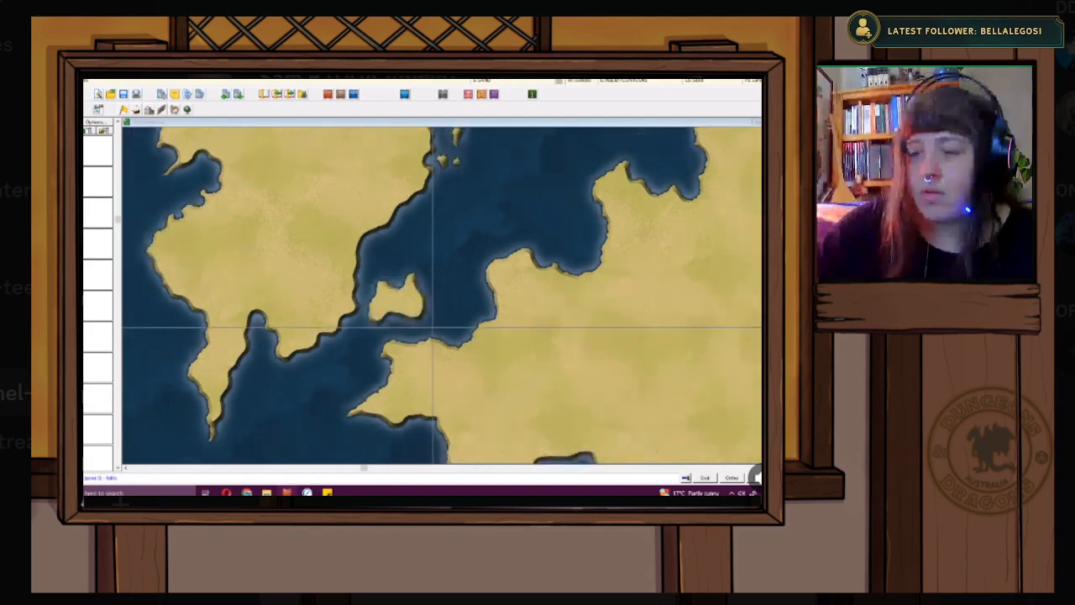
scroll(433, 328, up, 1)
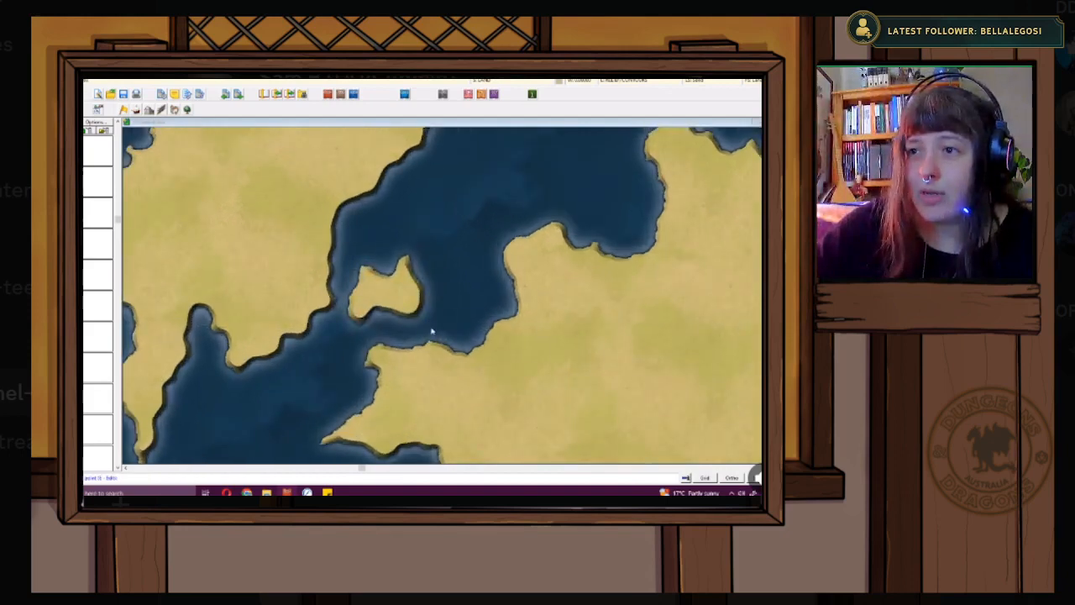
scroll(431, 330, down, 1)
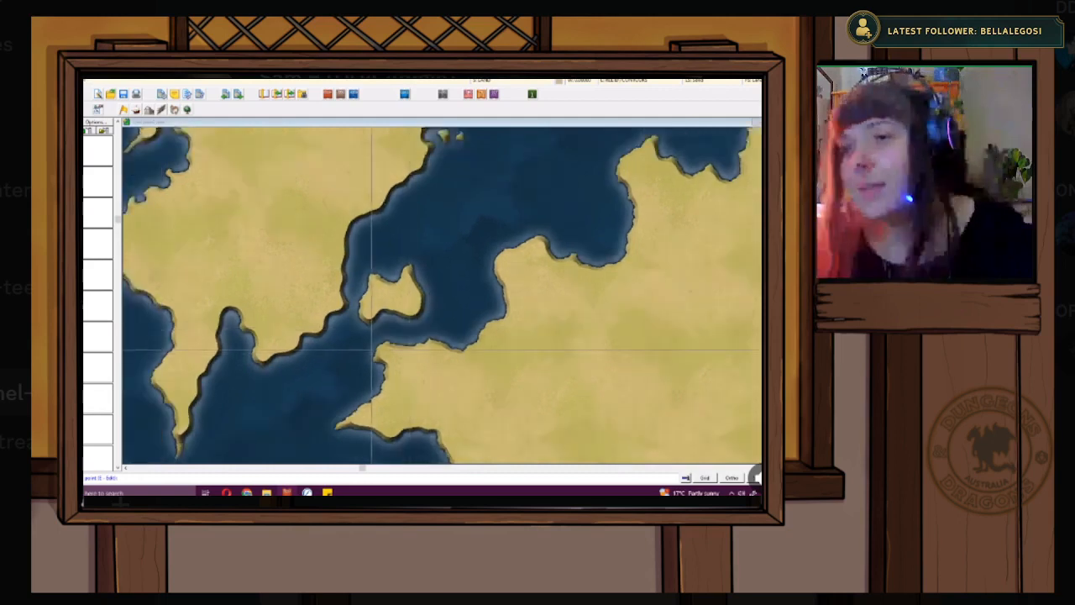
- Add two tiny islets beside the strait island, one off its southwestern tip and one off its southeastern tip
click(353, 327)
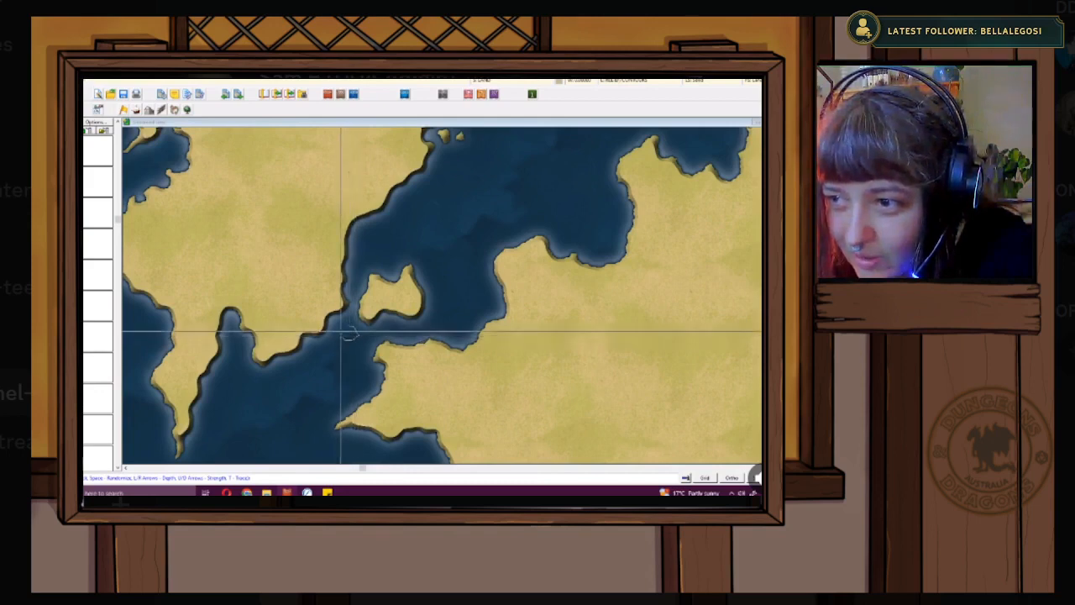
key(space)
key(space)
key(space)
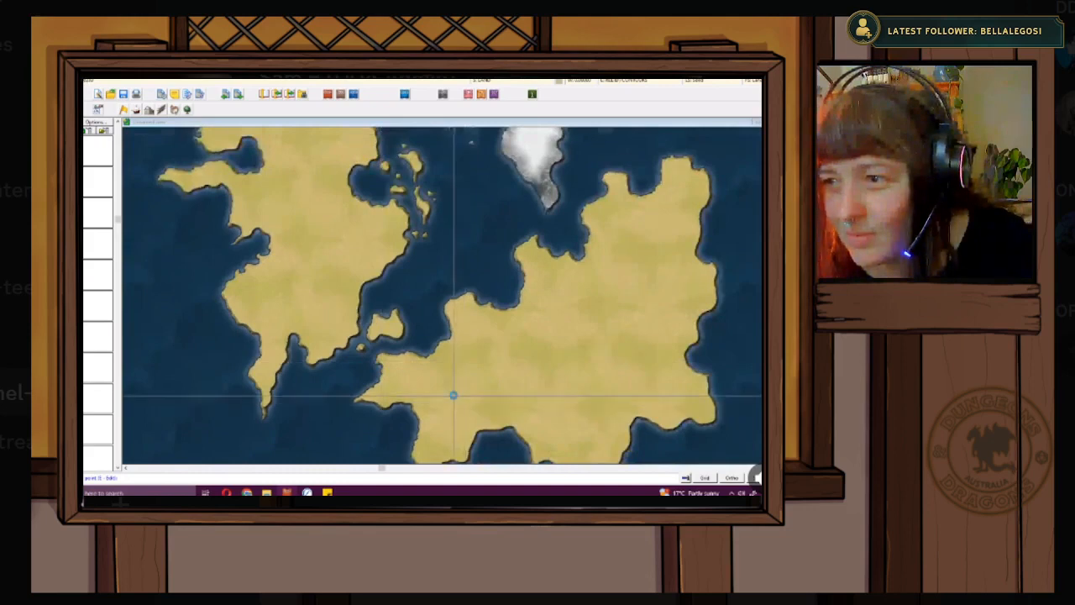
scroll(454, 374, up, 1)
scroll(450, 368, up, 1)
scroll(450, 367, up, 2)
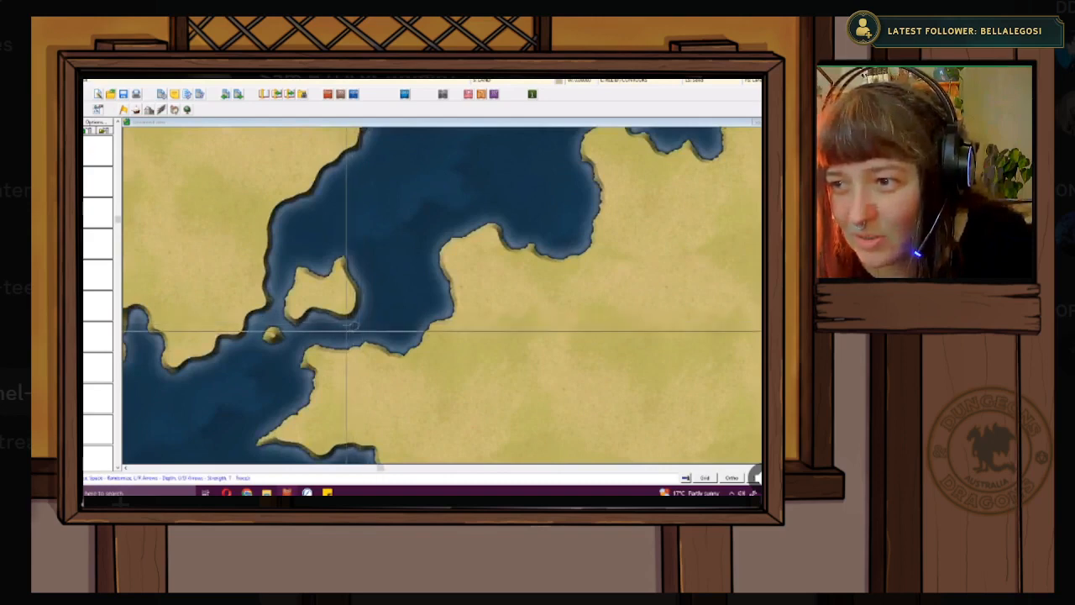
click(348, 328)
scroll(277, 309, down, 4)
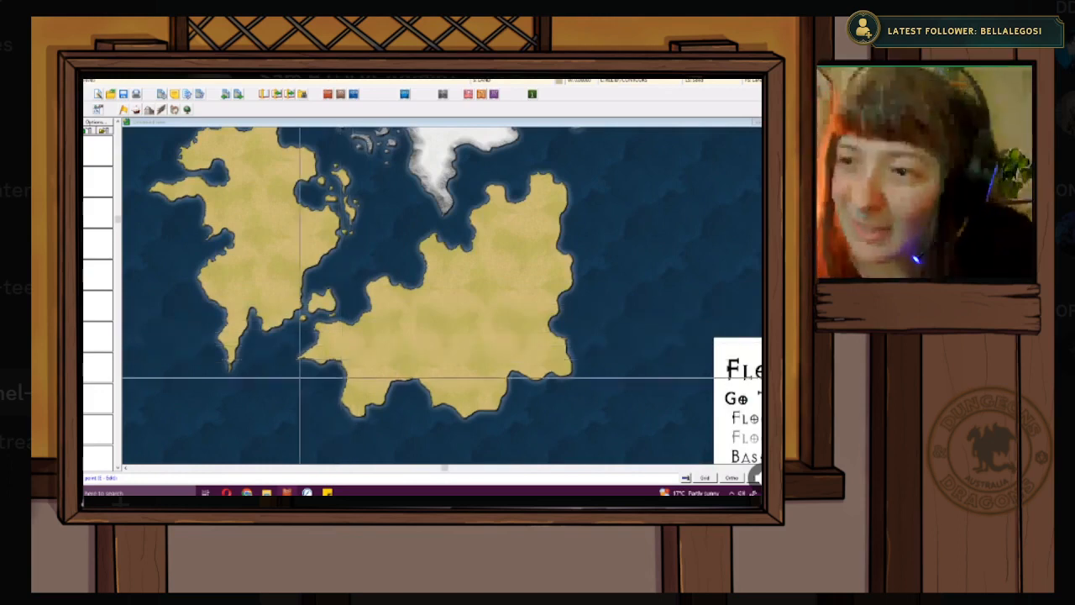
- Draw two small irregular islands in the strait's southwestern mouth, between the western continent's coast and the southern continent's western point
drag(300, 379, 334, 348)
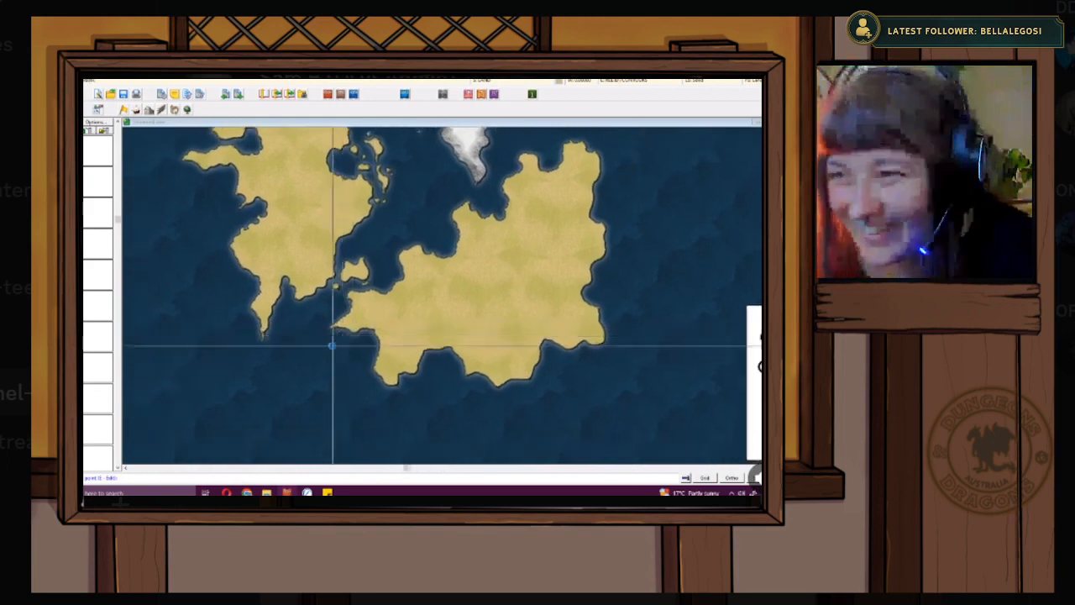
scroll(333, 349, up, 3)
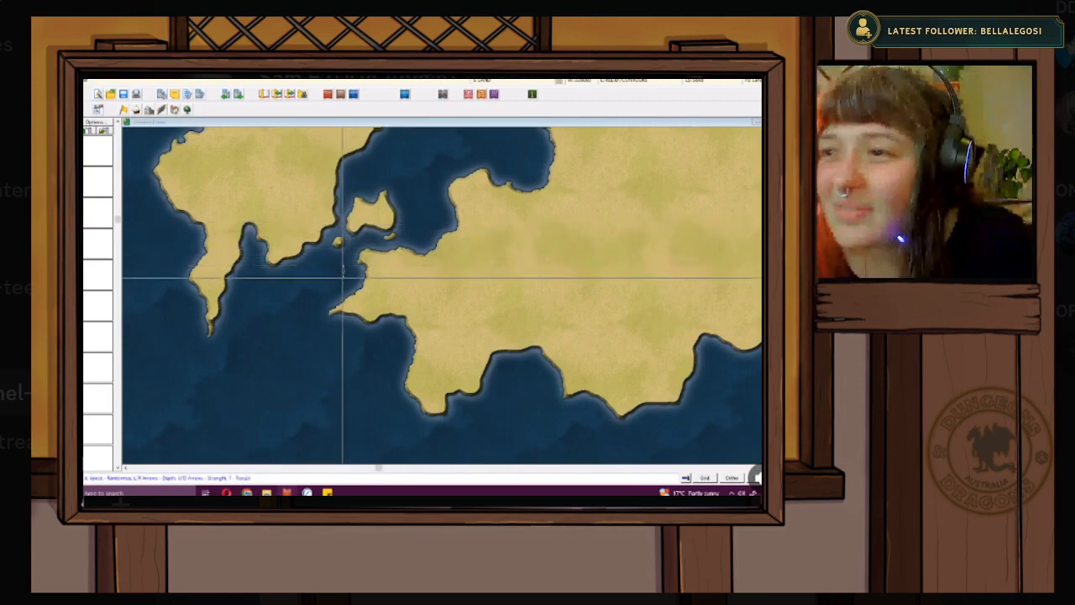
drag(318, 289, 336, 266)
click(298, 259)
click(296, 274)
click(311, 273)
right_click(314, 265)
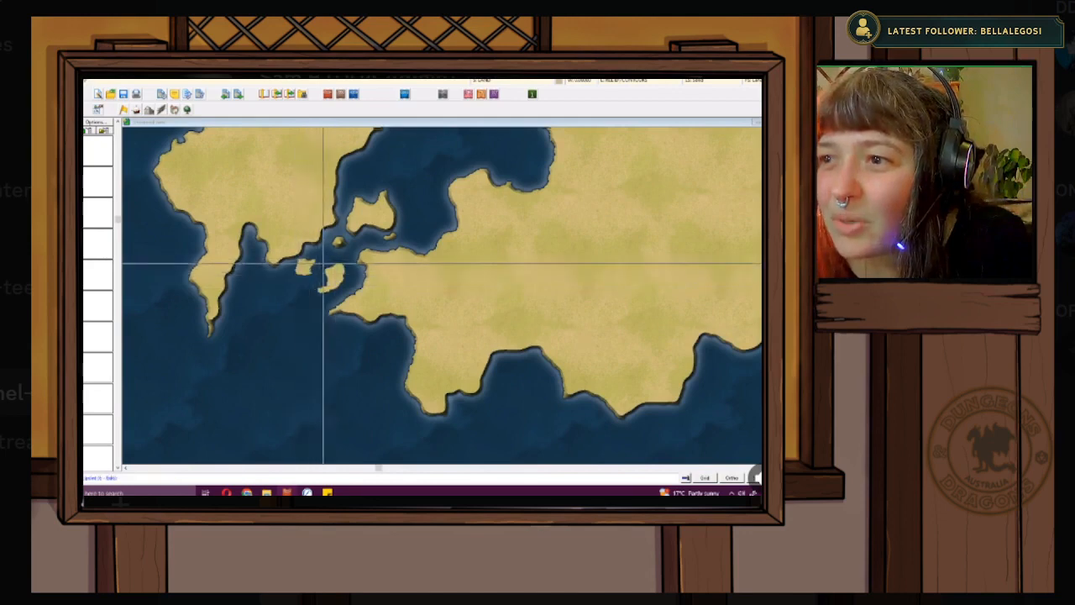
scroll(322, 263, down, 5)
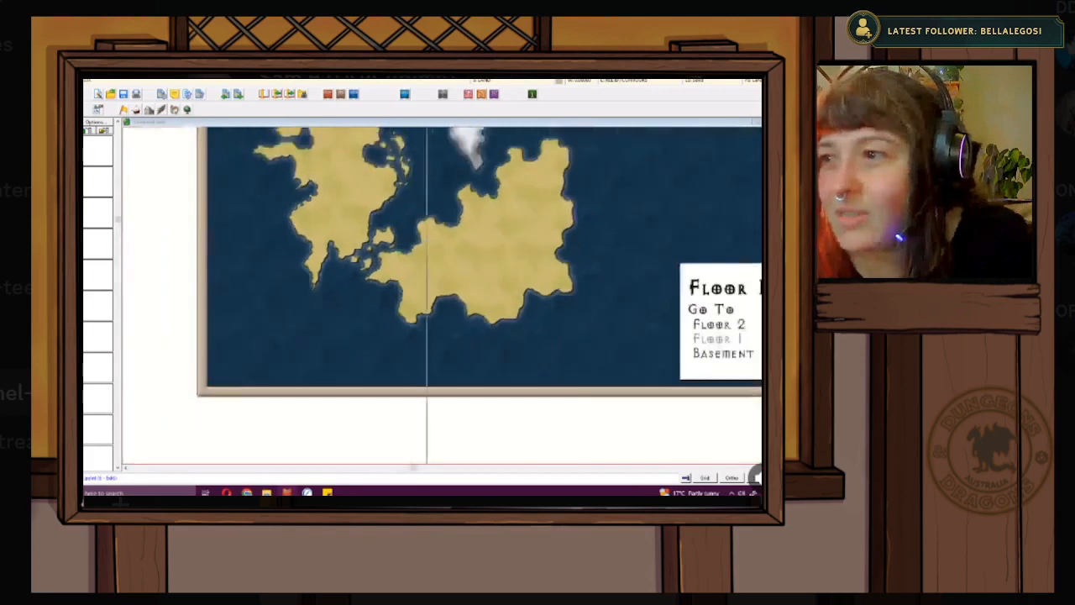
scroll(523, 277, down, 1)
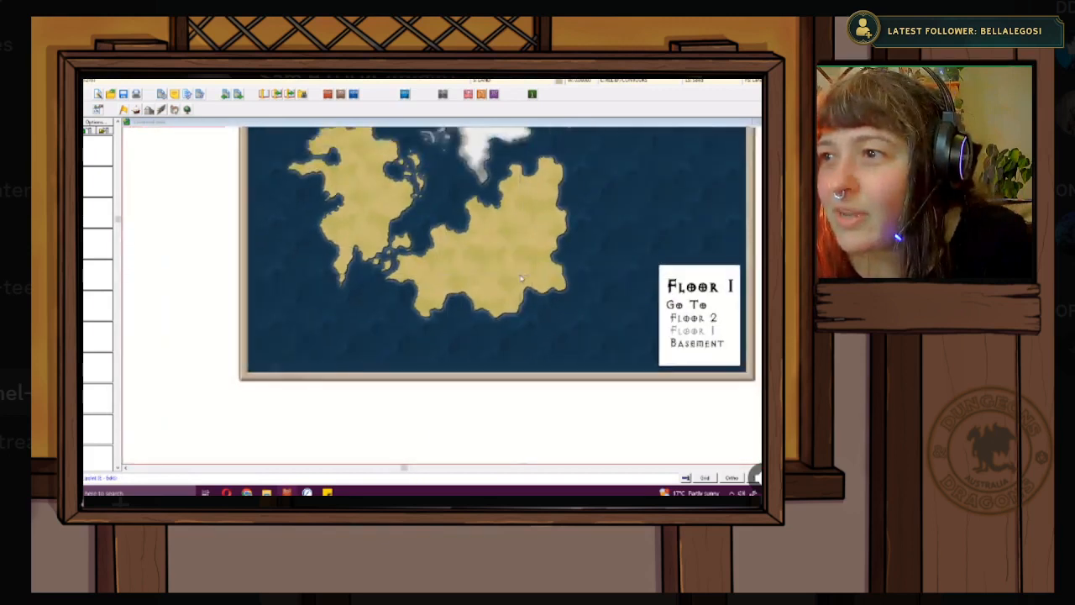
scroll(520, 275, down, 1)
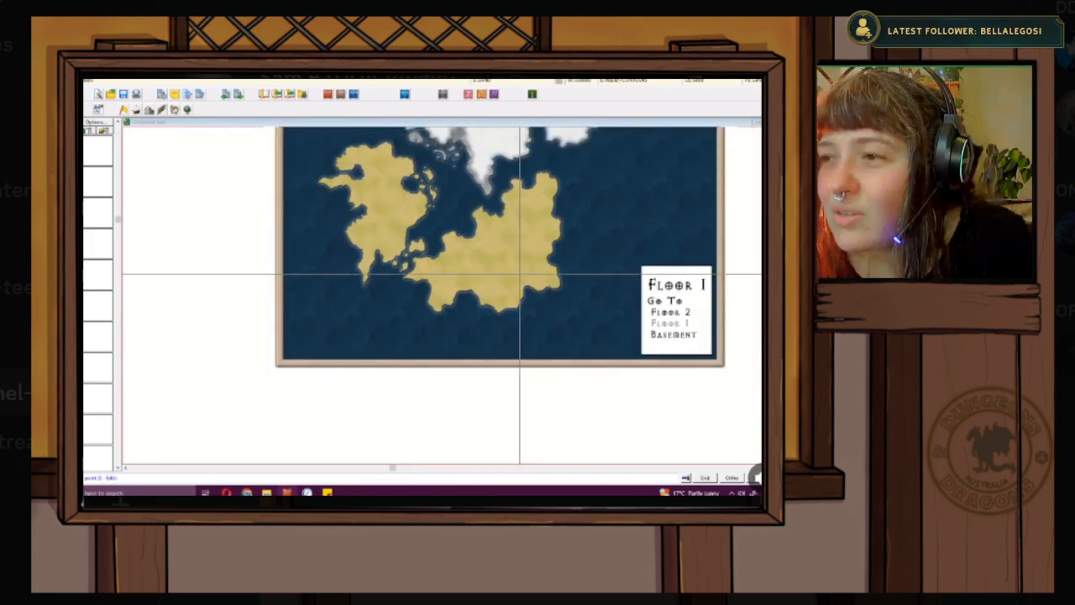
- Draw a small crescent-shaped island inside the bay on the southern continent's northwest coast
scroll(520, 274, up, 7)
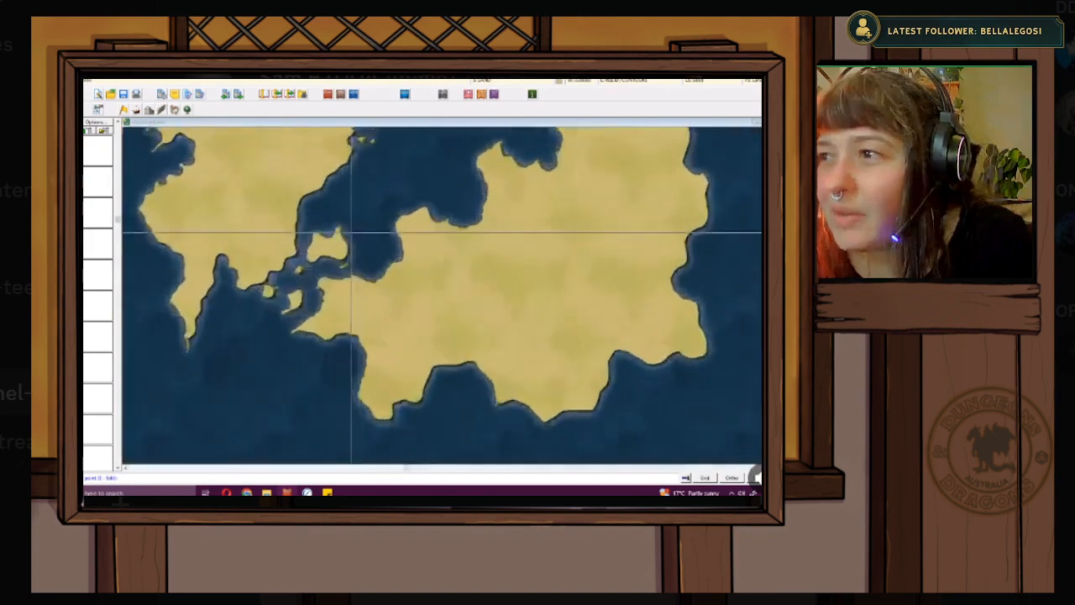
scroll(357, 243, up, 2)
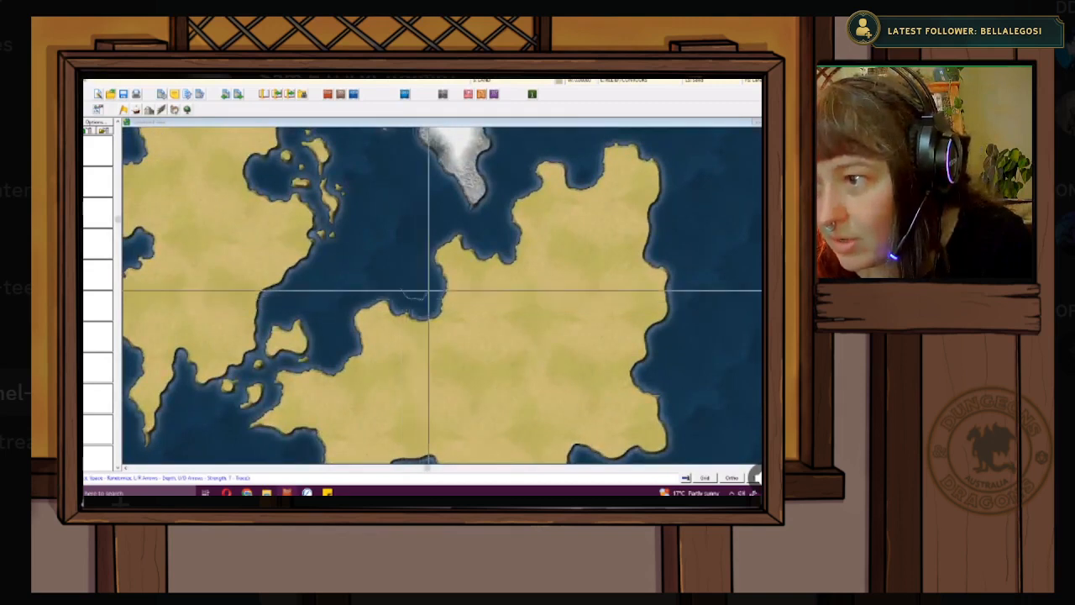
click(417, 279)
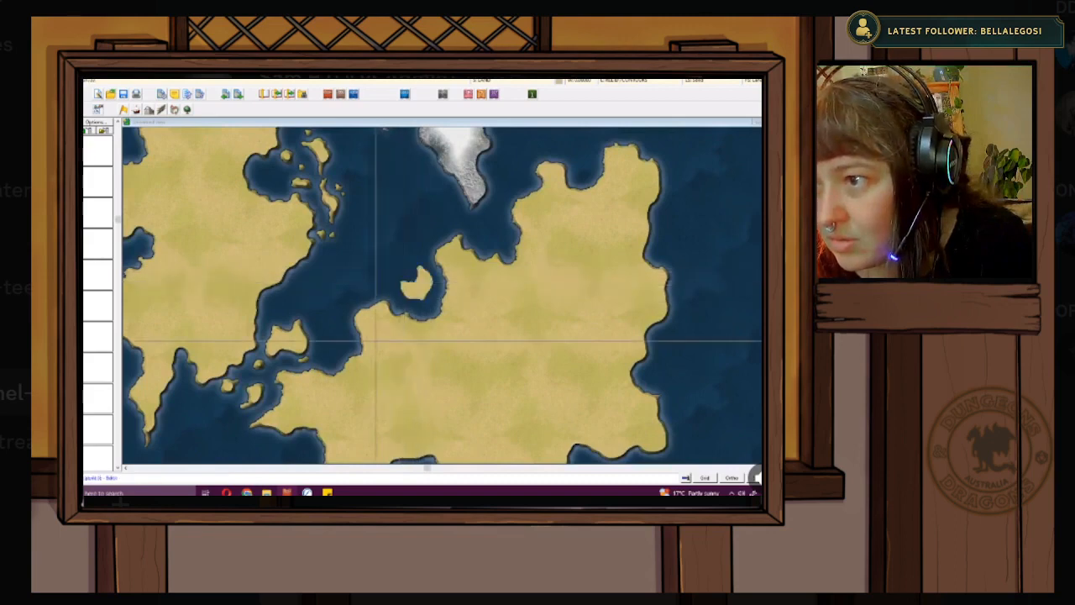
scroll(391, 343, down, 2)
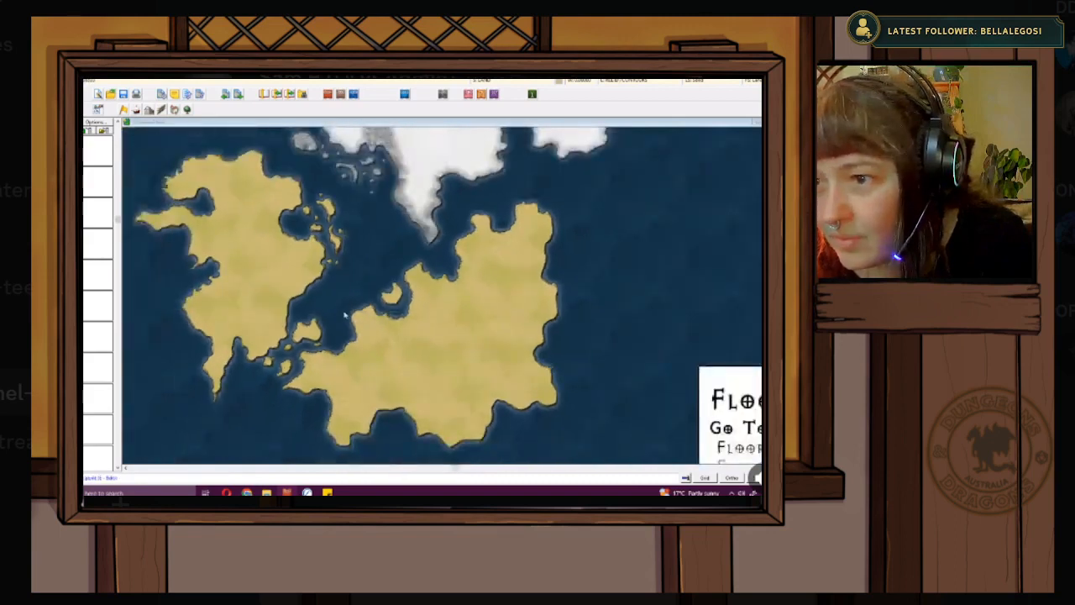
scroll(345, 312, up, 4)
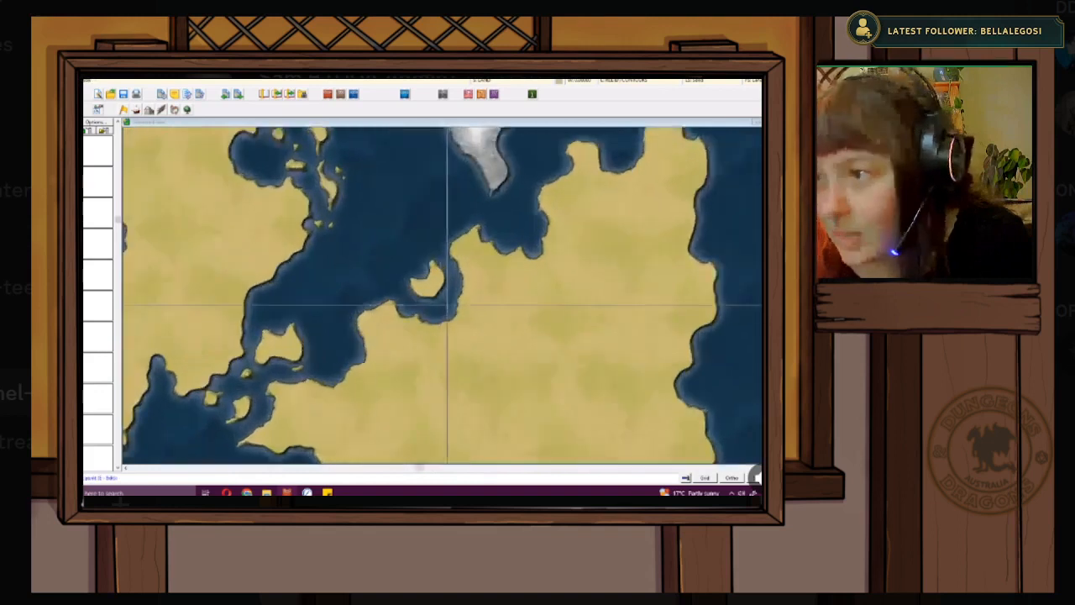
- Try to add a tiny islet between the crescent-shaped island and the eastern shore of its bay
click(449, 288)
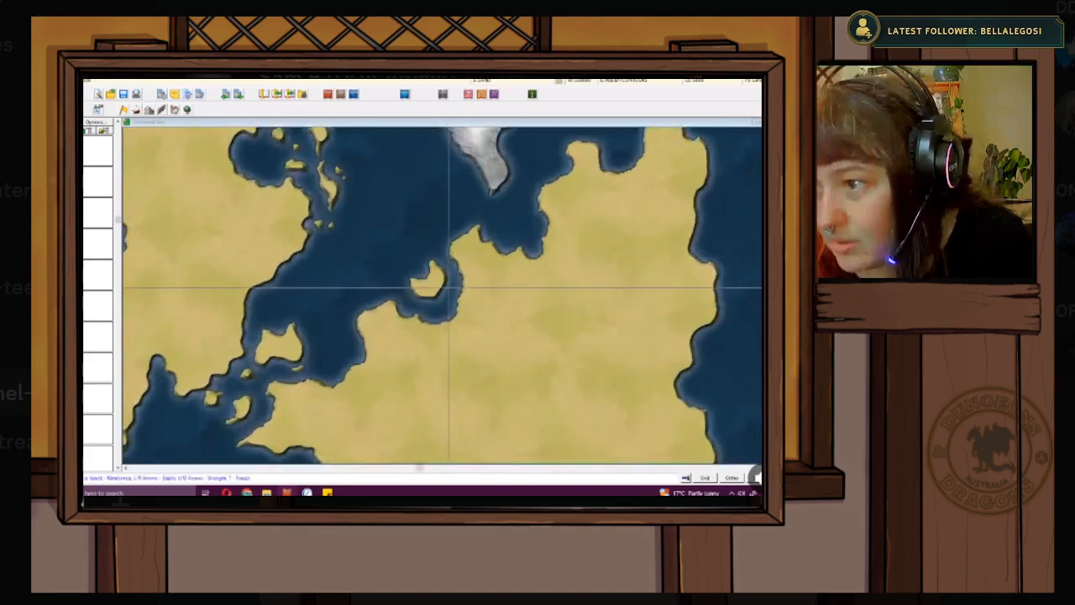
click(443, 293)
click(447, 295)
click(451, 290)
right_click(449, 290)
scroll(404, 319, down, 1)
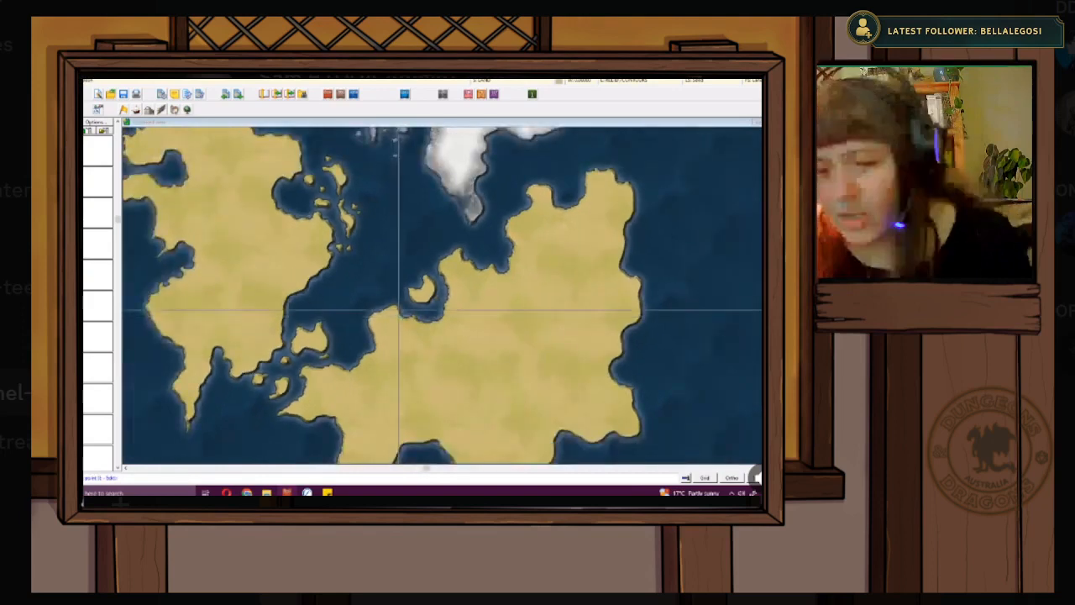
- Add two tiny islets off the northwestern side of the crescent-shaped island with the default land drawing tool
scroll(406, 300, up, 1)
scroll(426, 300, up, 2)
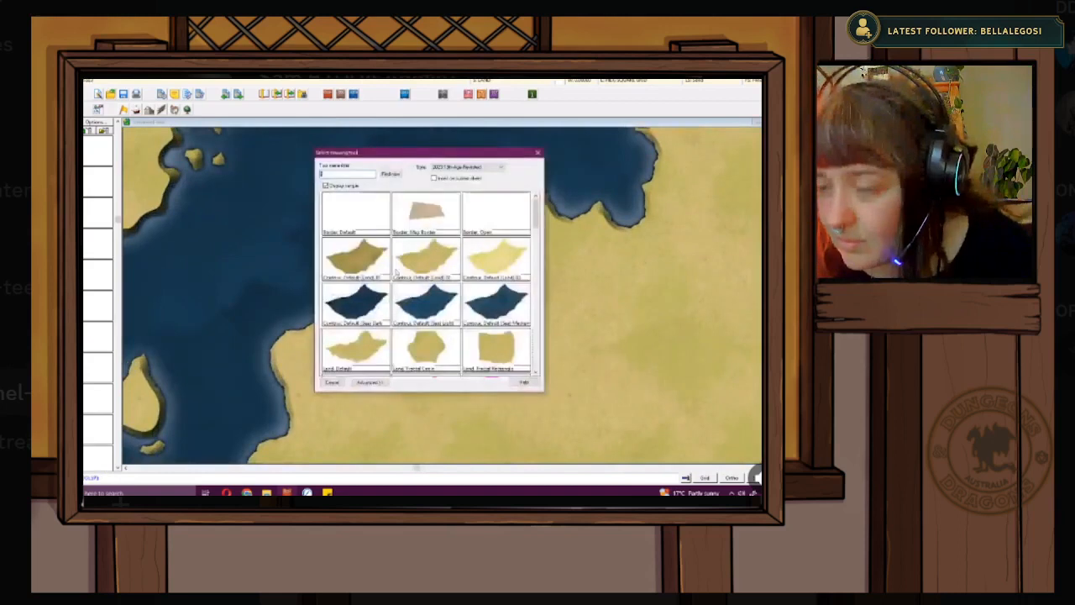
double_click(358, 353)
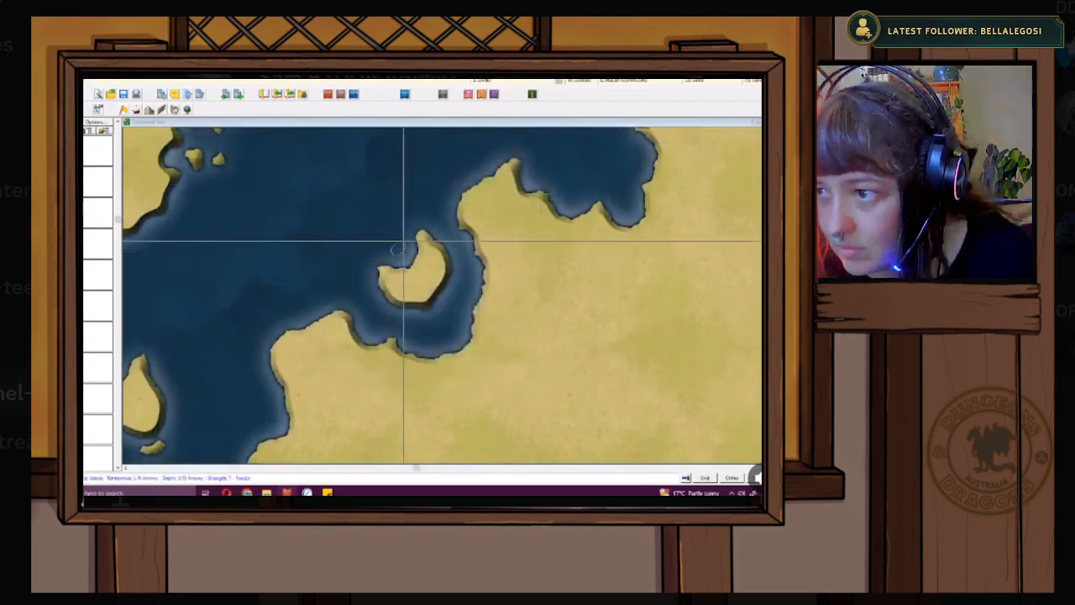
scroll(405, 241, down, 1)
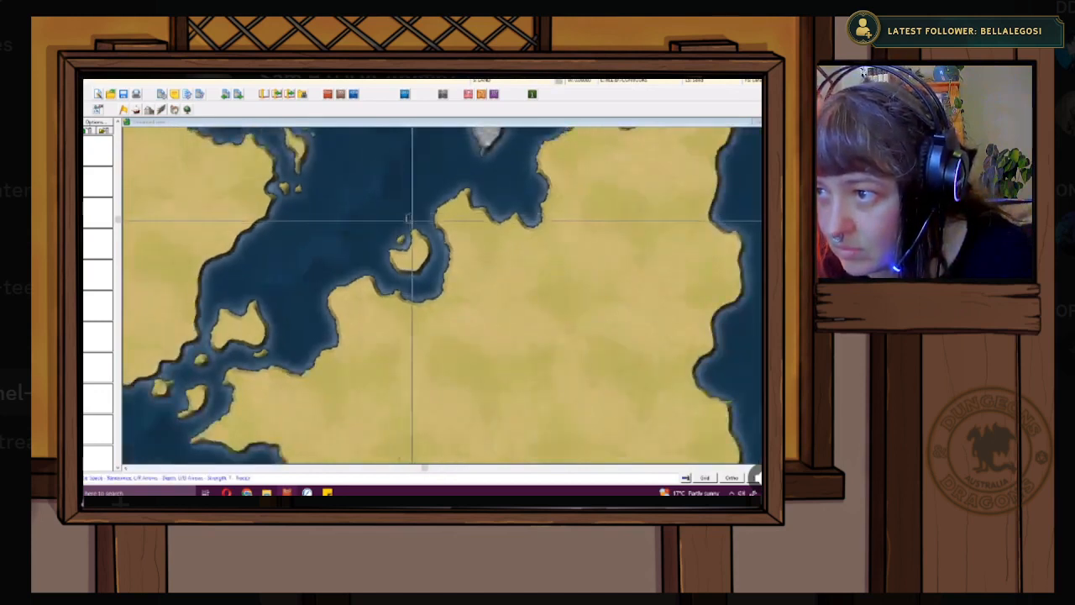
scroll(414, 220, down, 1)
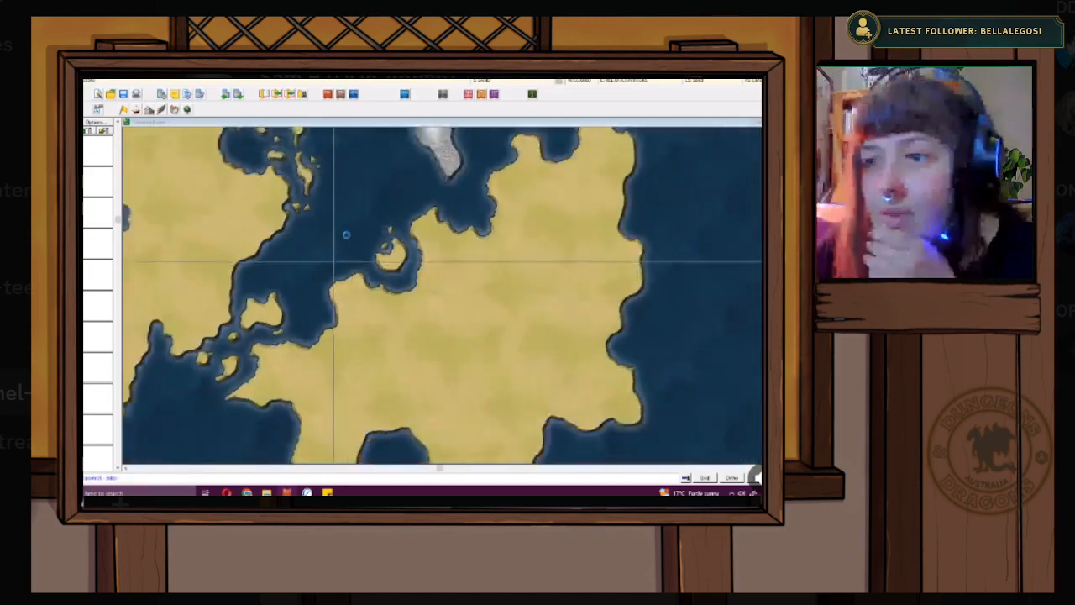
- Examine the southern continent's coastline, its strait islands and the whole map layout at several scales
scroll(352, 228, up, 1)
drag(361, 227, 396, 267)
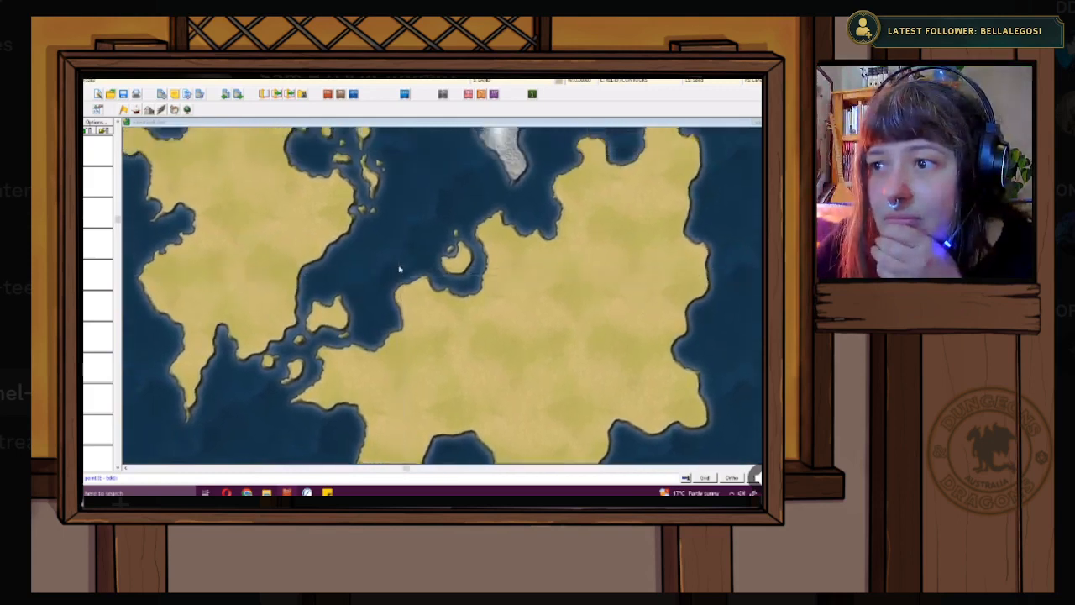
scroll(395, 266, down, 1)
scroll(394, 265, down, 2)
drag(394, 266, 368, 316)
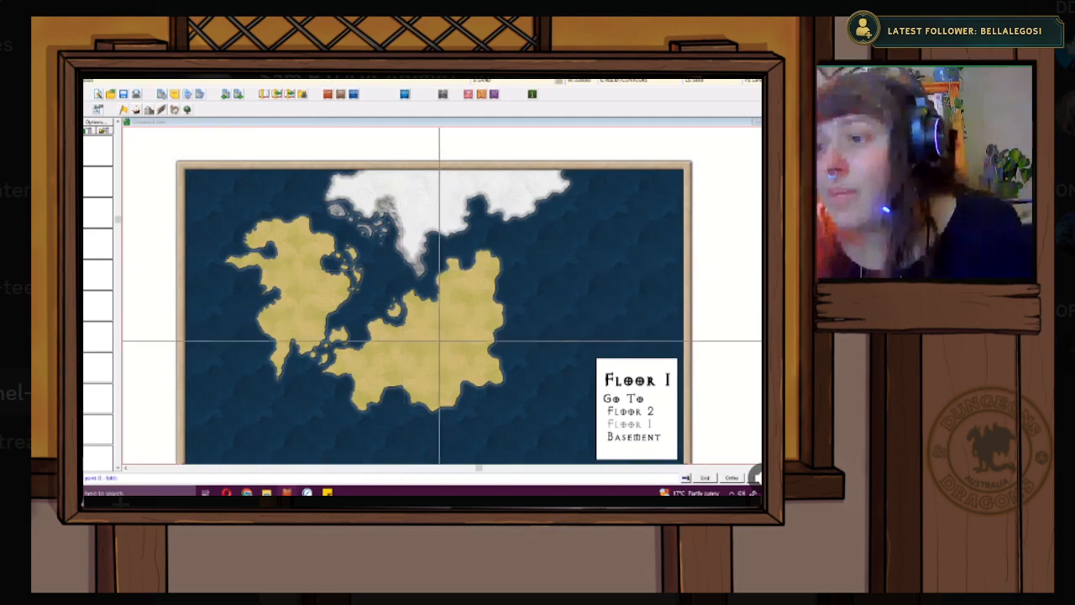
scroll(519, 355, down, 1)
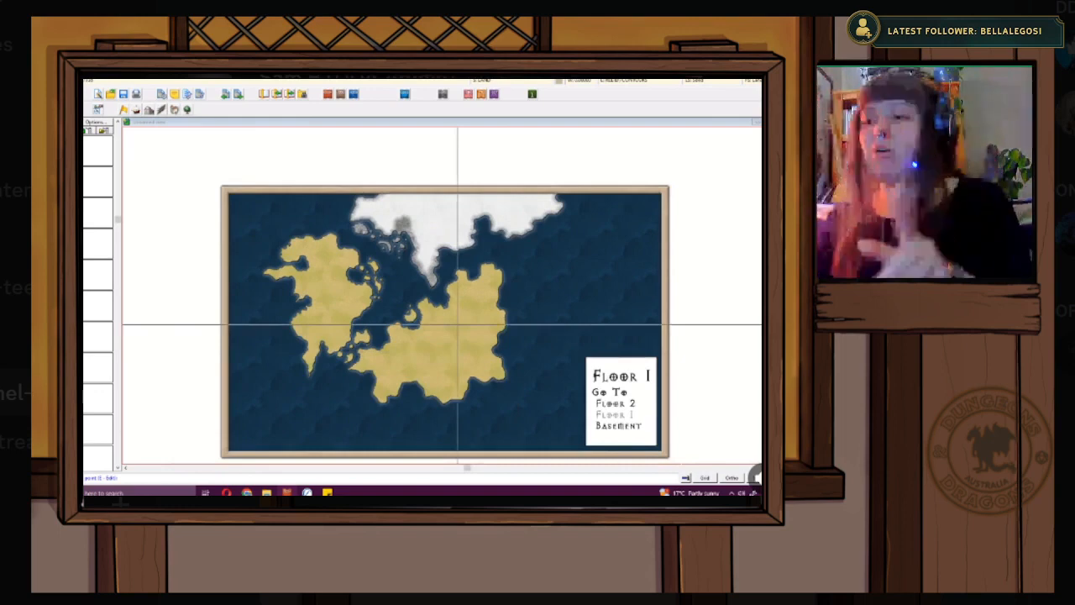
scroll(496, 295, up, 5)
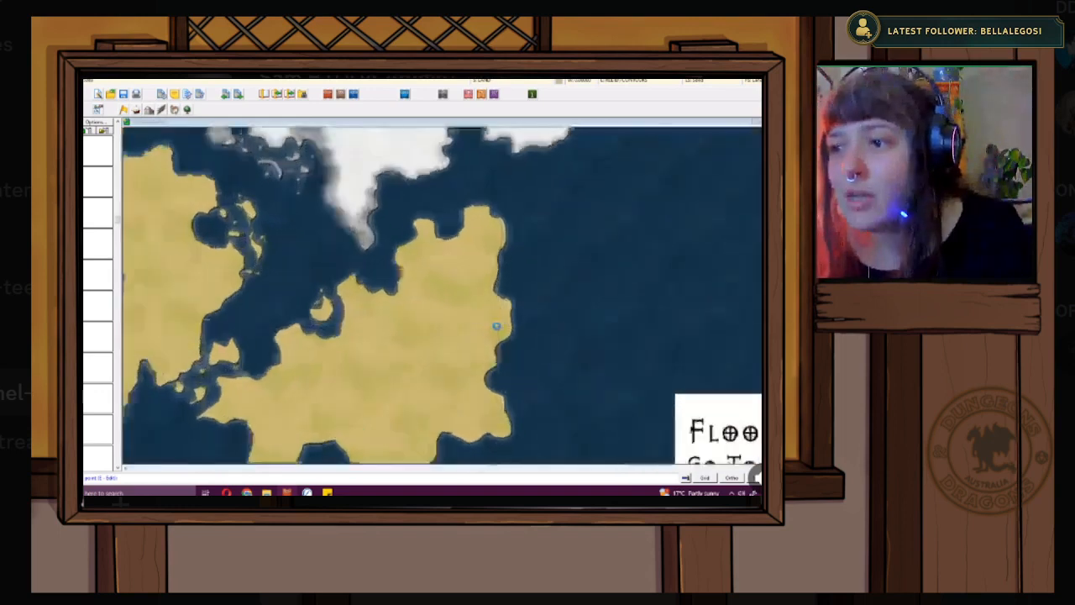
scroll(497, 326, up, 3)
drag(548, 267, 533, 311)
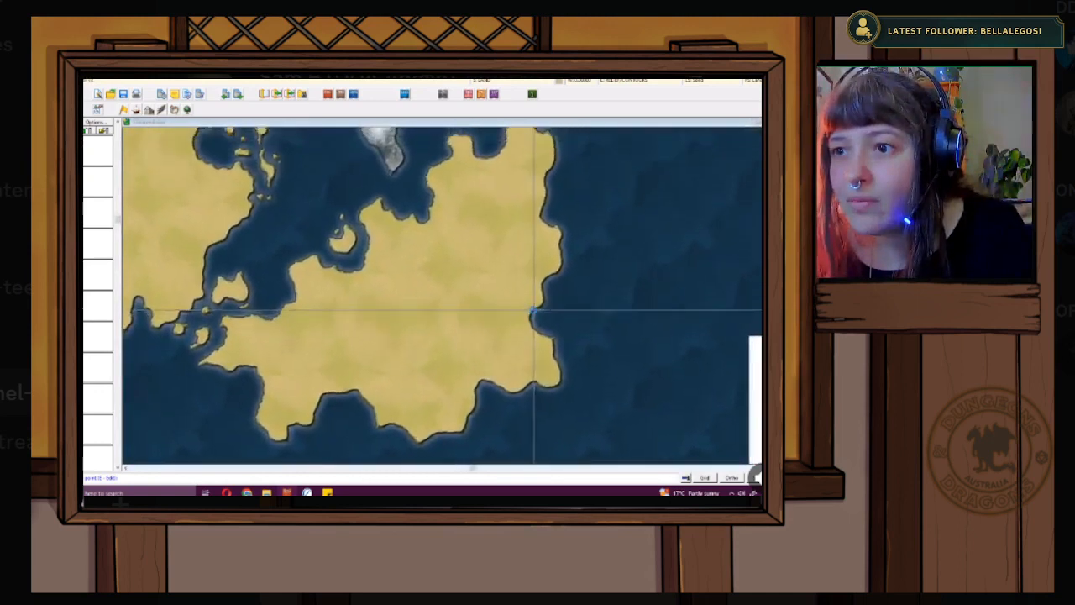
scroll(532, 312, up, 1)
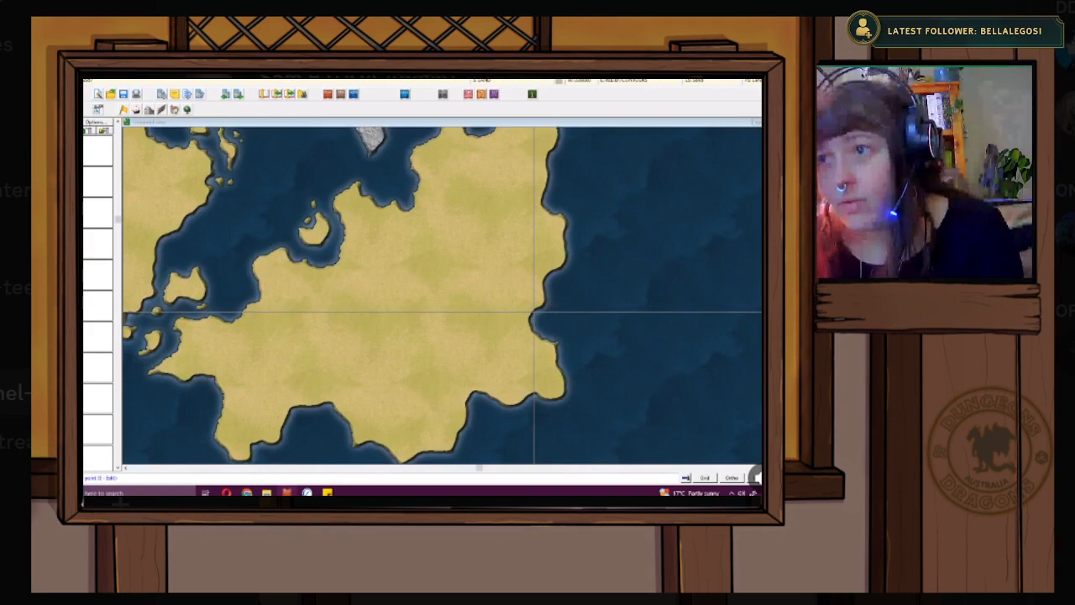
scroll(421, 235, down, 2)
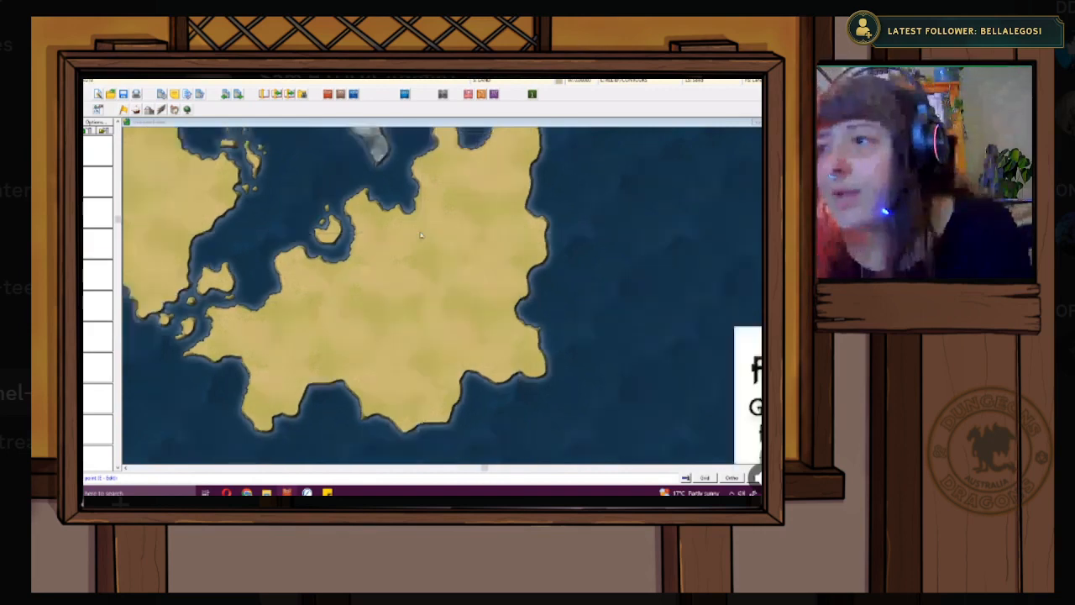
scroll(420, 232, down, 1)
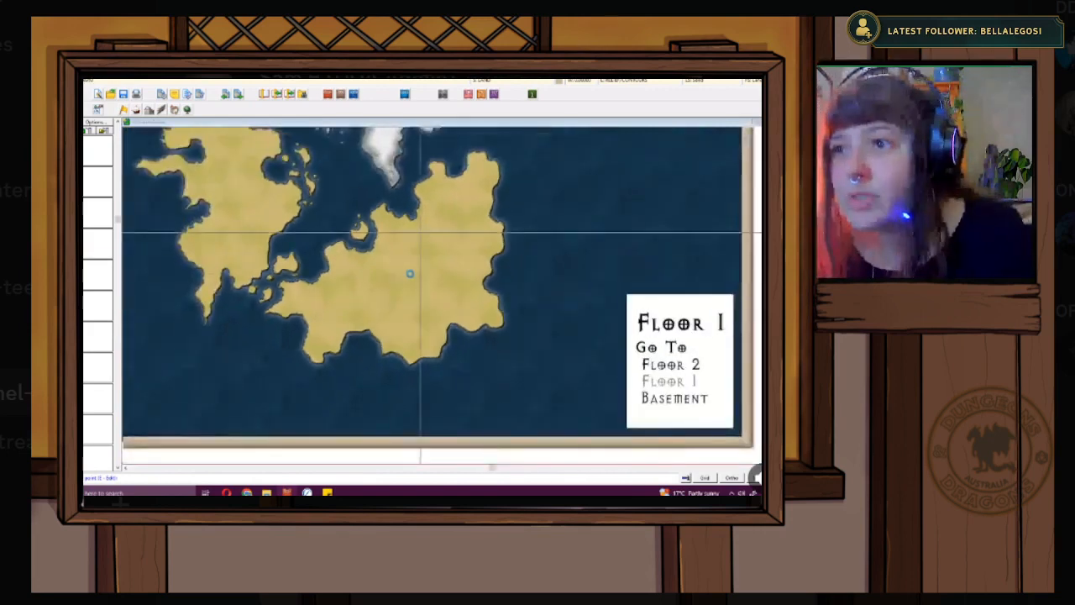
scroll(408, 271, down, 1)
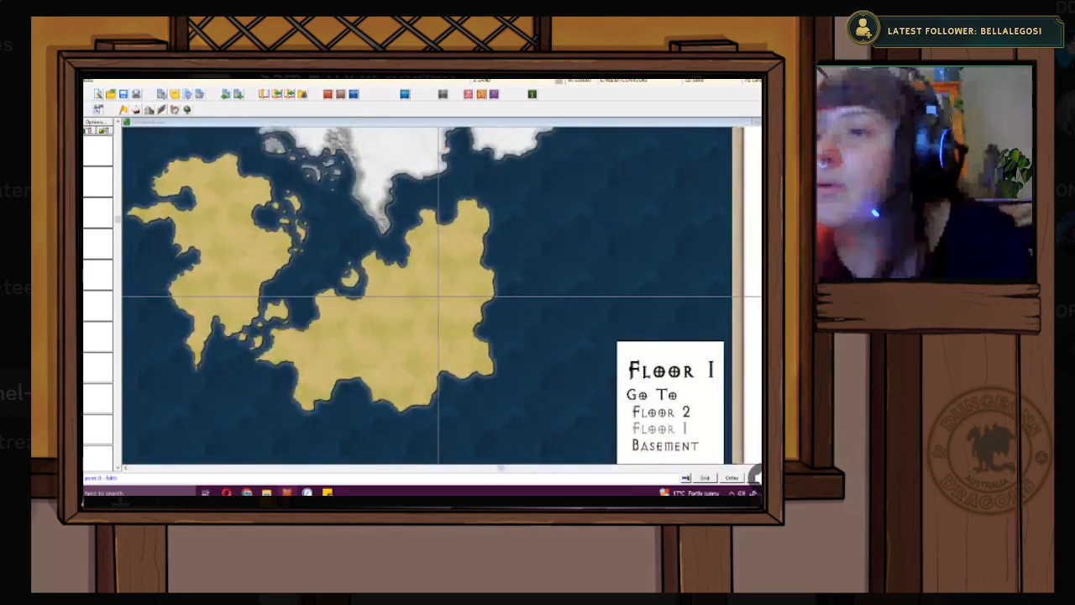
scroll(422, 209, down, 1)
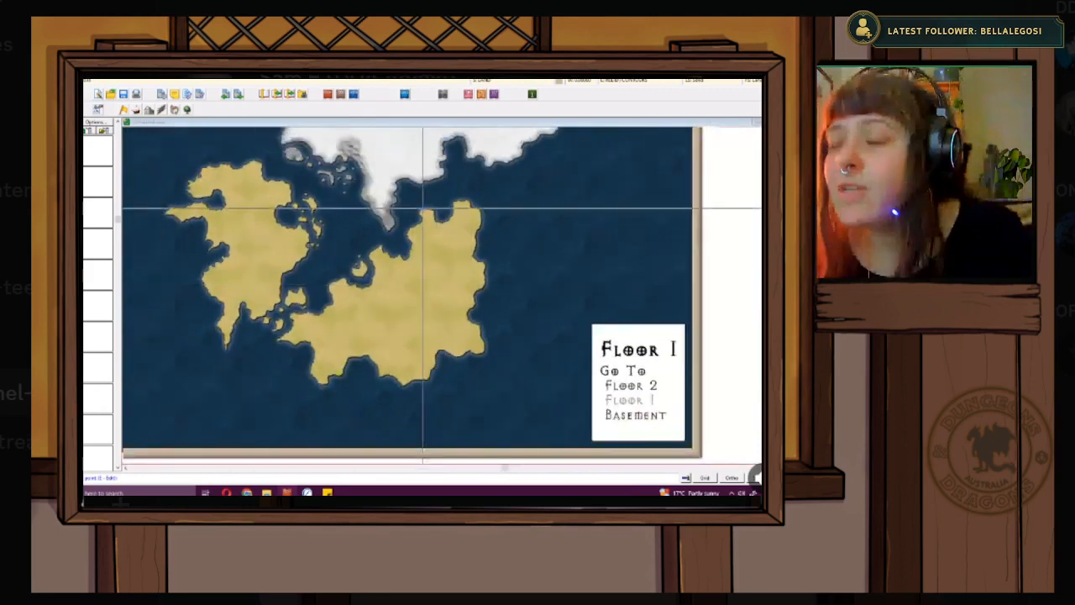
scroll(423, 209, down, 1)
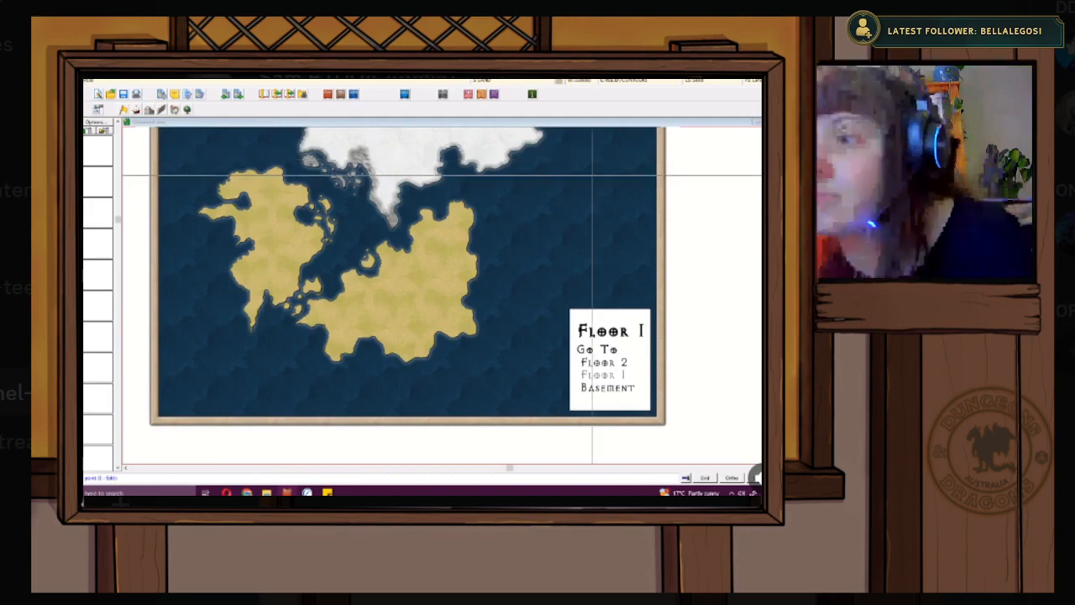
scroll(437, 250, up, 2)
scroll(435, 250, up, 1)
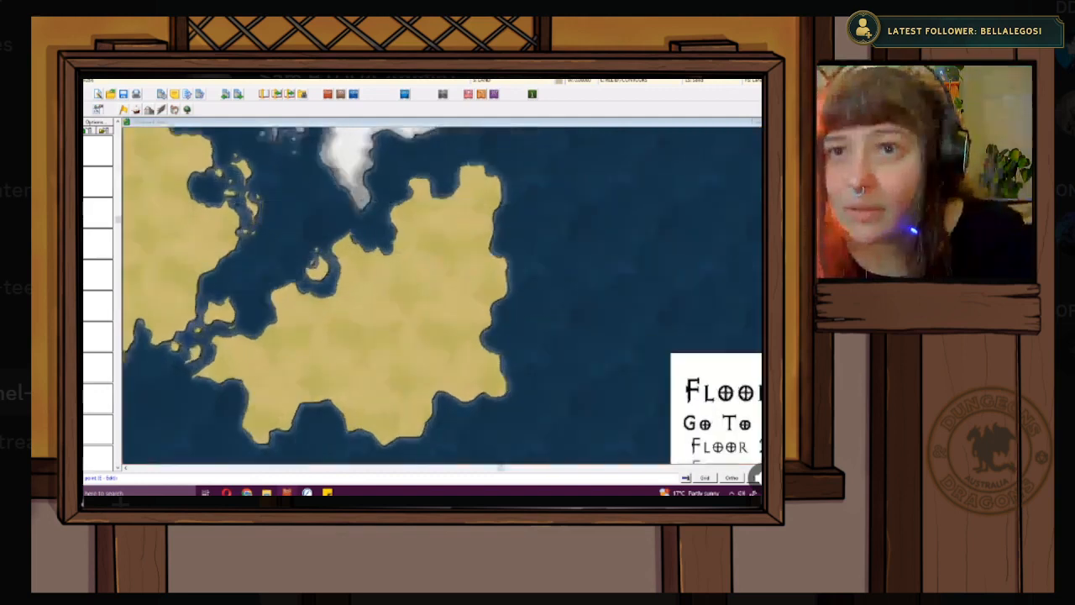
- Draw tiny rocky islets off the western side of the northern continent's southern tip with a grey Terrain Default Hills drawing tool
scroll(399, 284, down, 6)
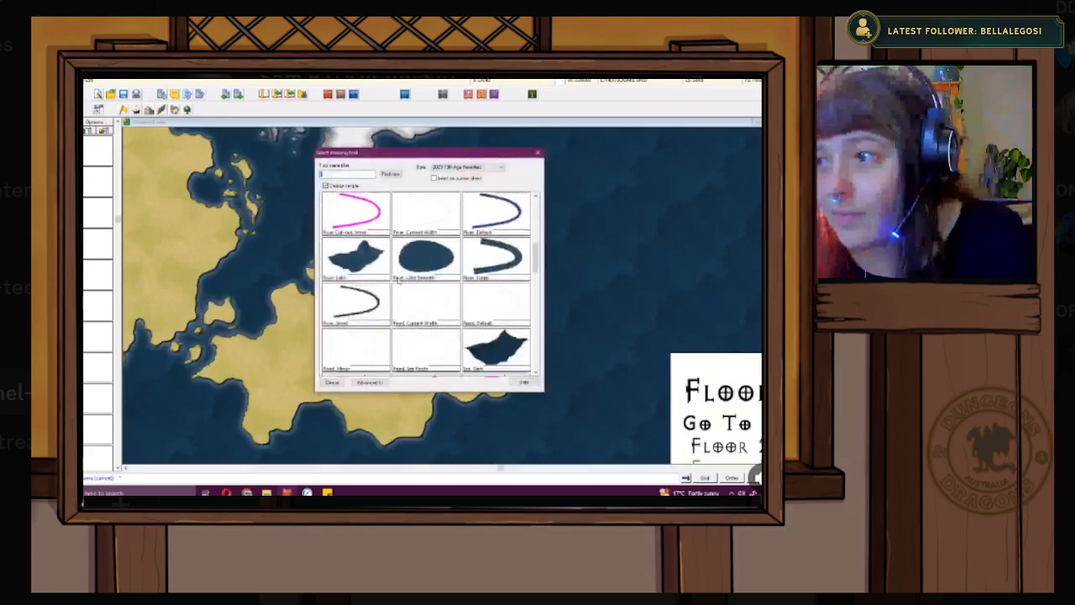
scroll(398, 283, down, 4)
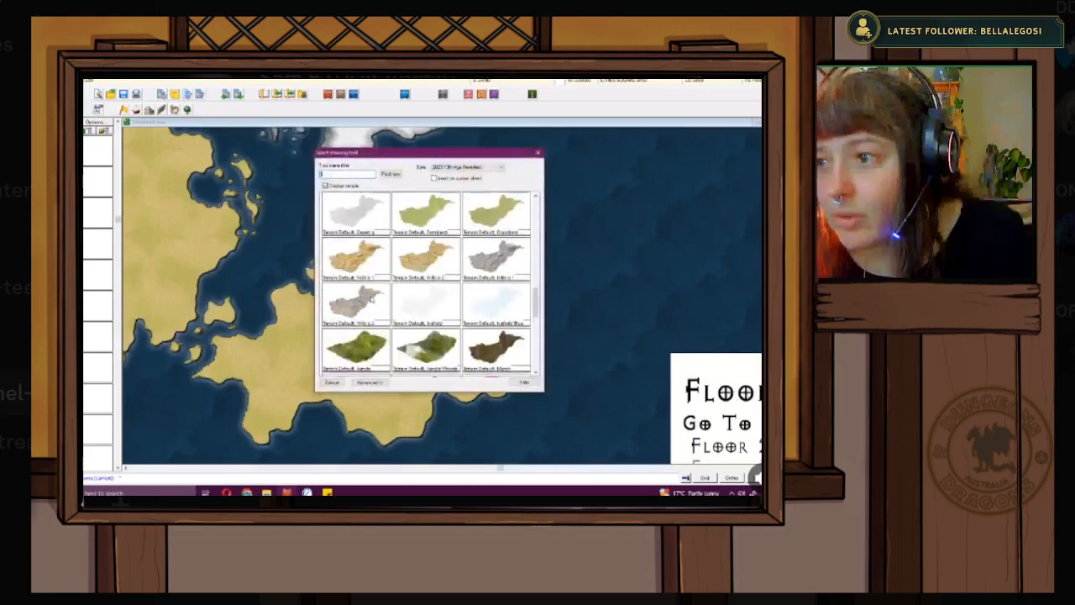
key(Return)
scroll(356, 213, up, 2)
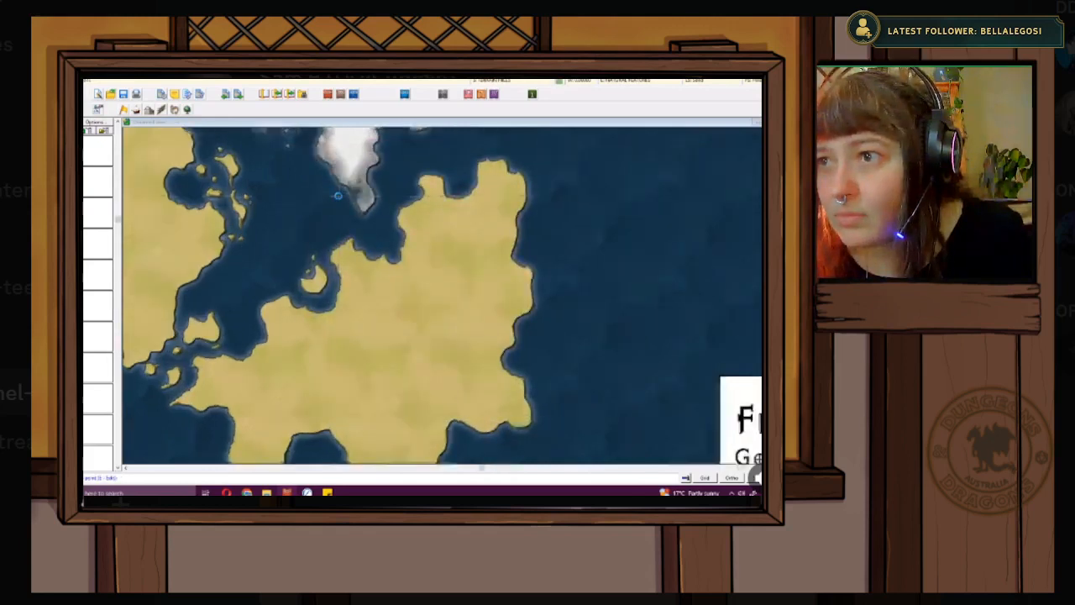
scroll(356, 212, up, 1)
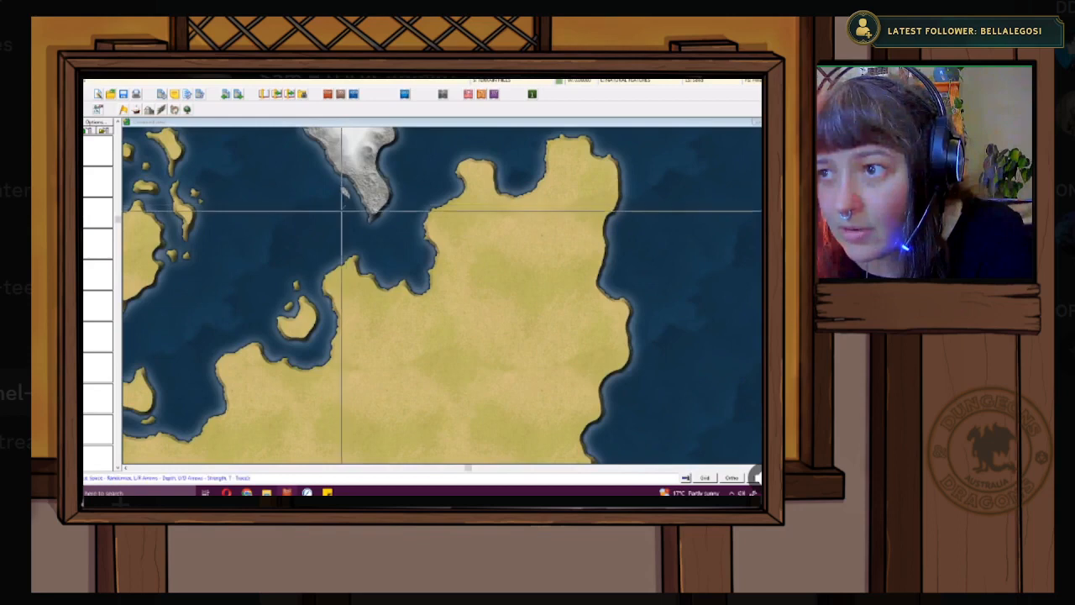
scroll(323, 207, down, 3)
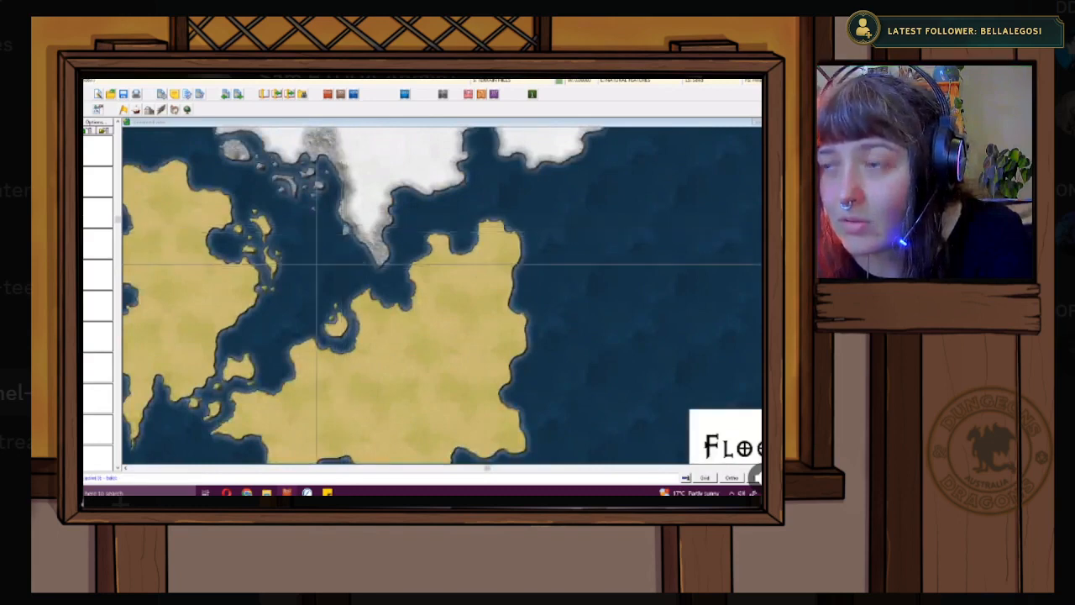
- Move the tiny hill-terrain islets beside the northern continent's southern tip to another sheet
click(118, 220)
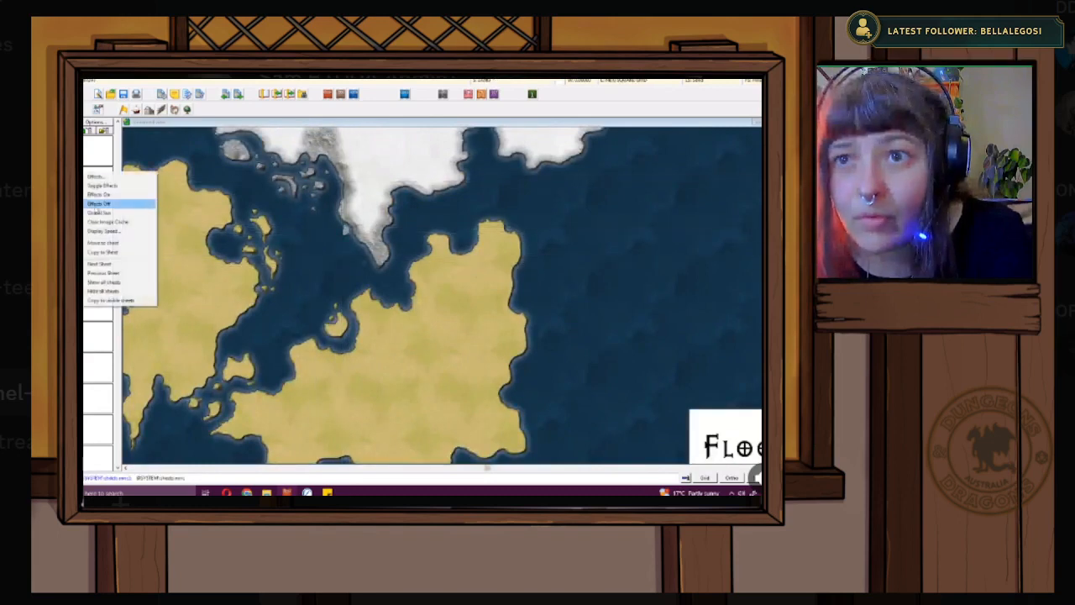
click(134, 243)
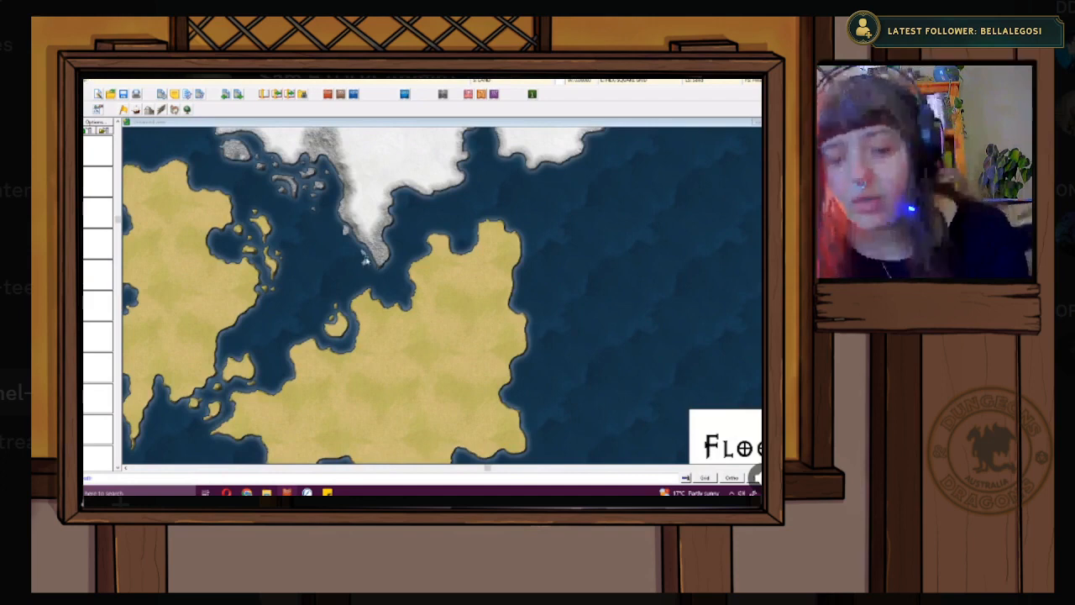
click(483, 81)
click(426, 350)
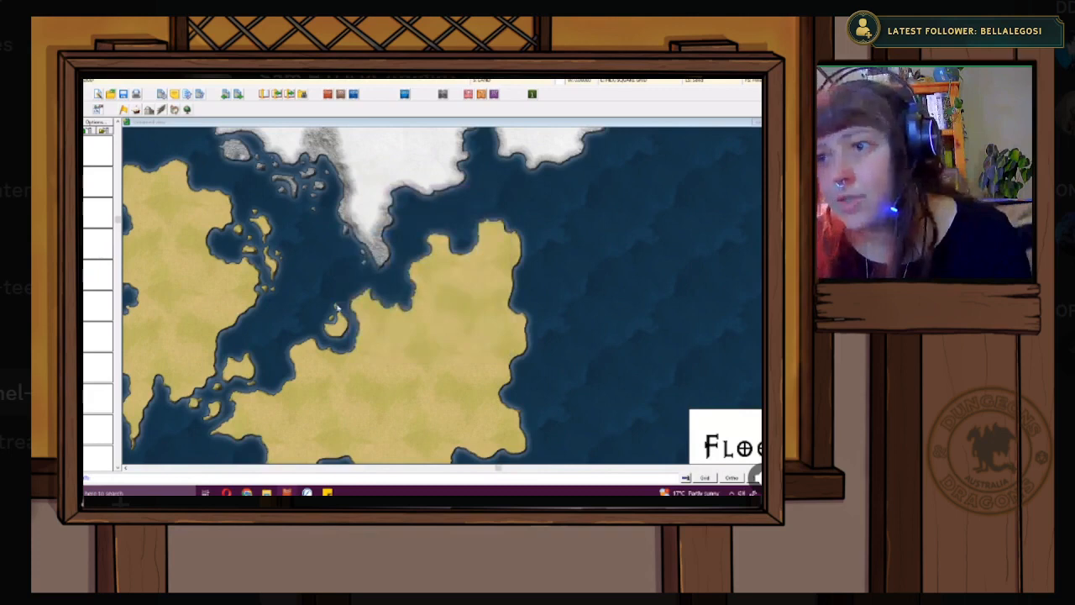
- Draw one larger rocky islet and a few small ones west of the northern continent's southern tip with a default mountain terrain tool
scroll(328, 299, down, 1)
scroll(328, 300, down, 1)
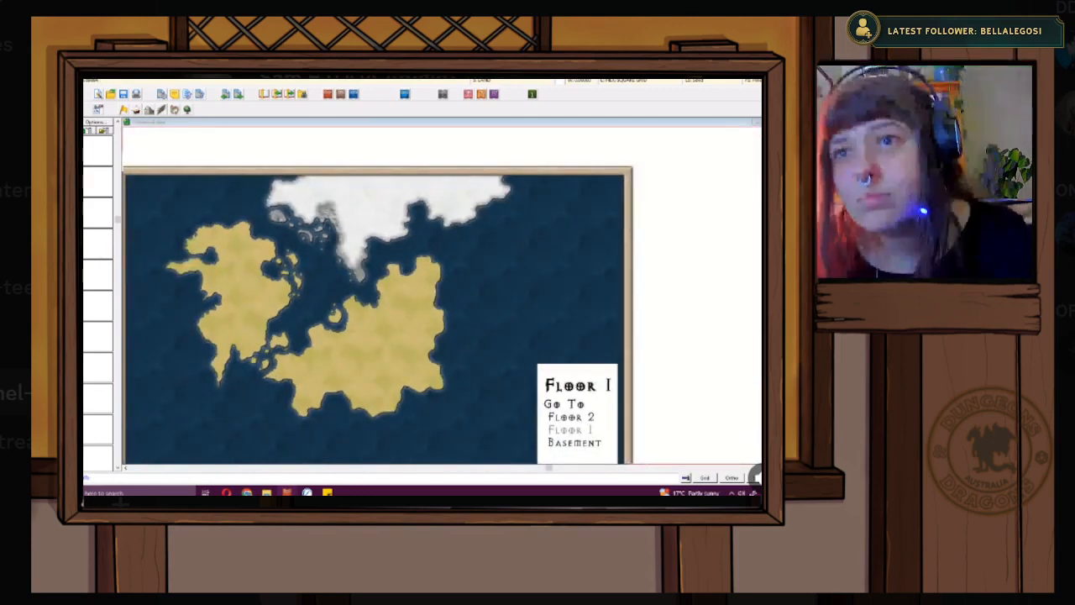
click(84, 99)
scroll(382, 337, down, 6)
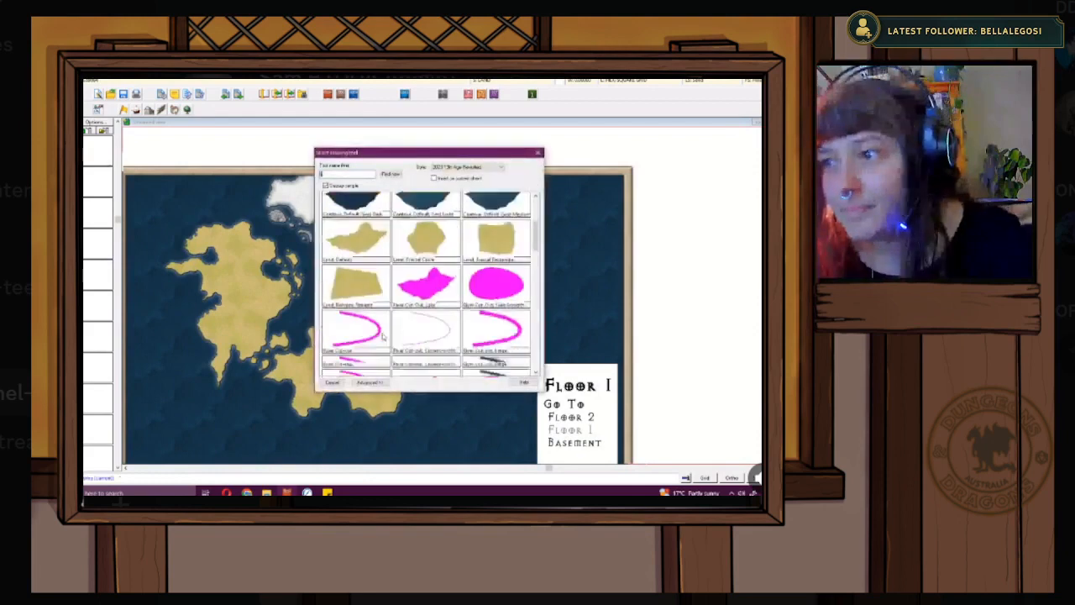
scroll(383, 336, down, 10)
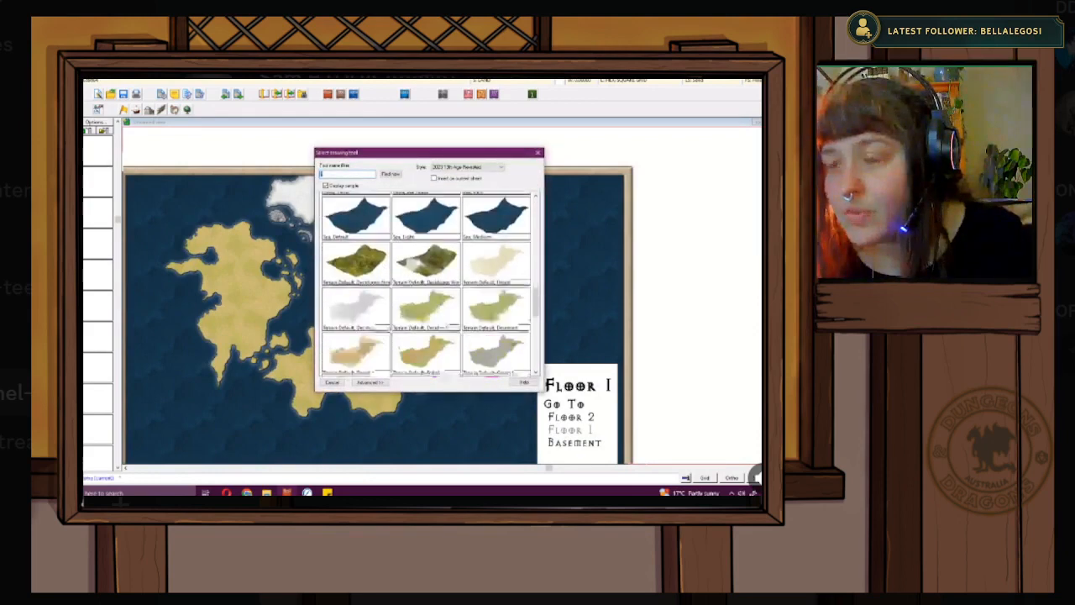
click(482, 291)
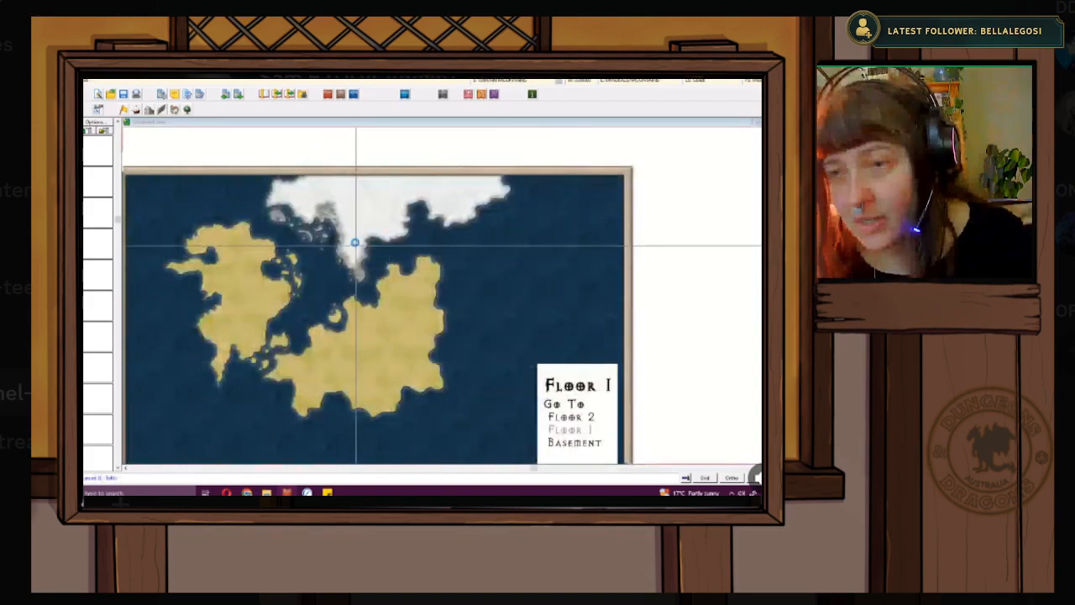
scroll(356, 243, up, 3)
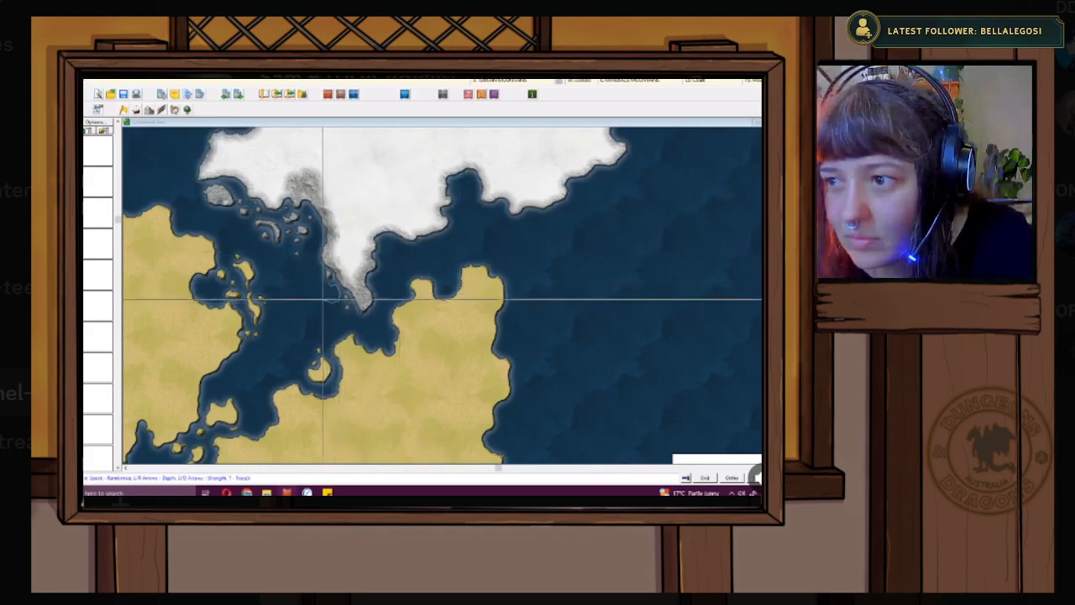
click(329, 291)
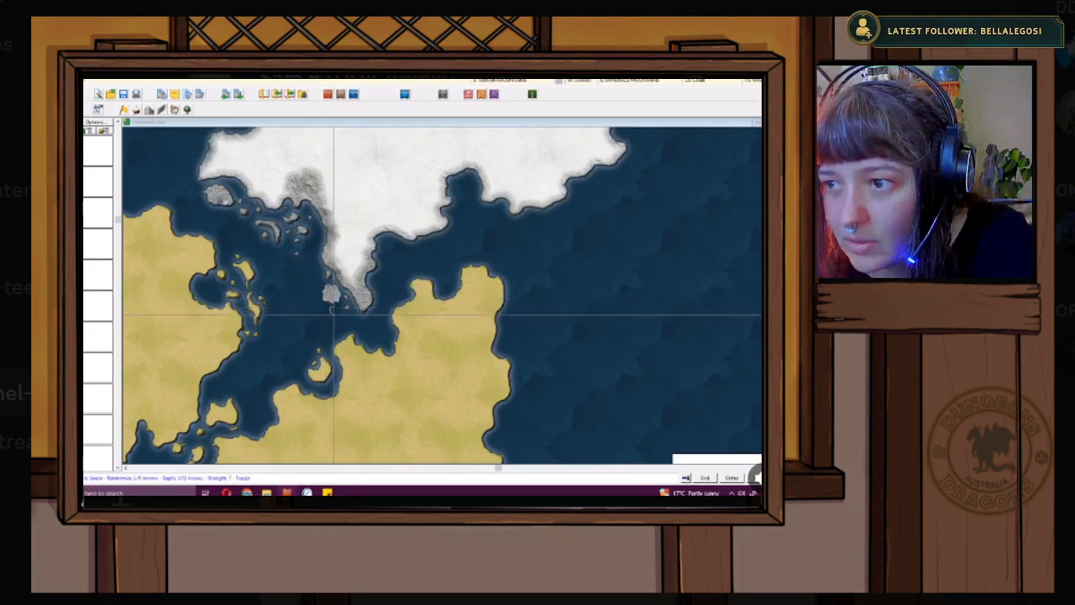
scroll(338, 311, up, 1)
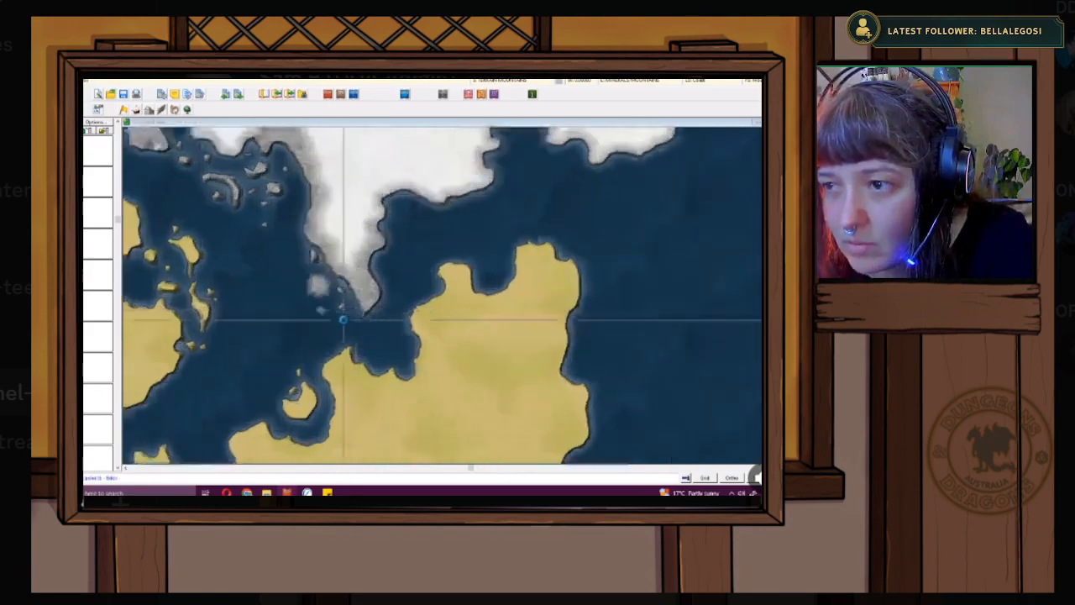
scroll(343, 319, up, 1)
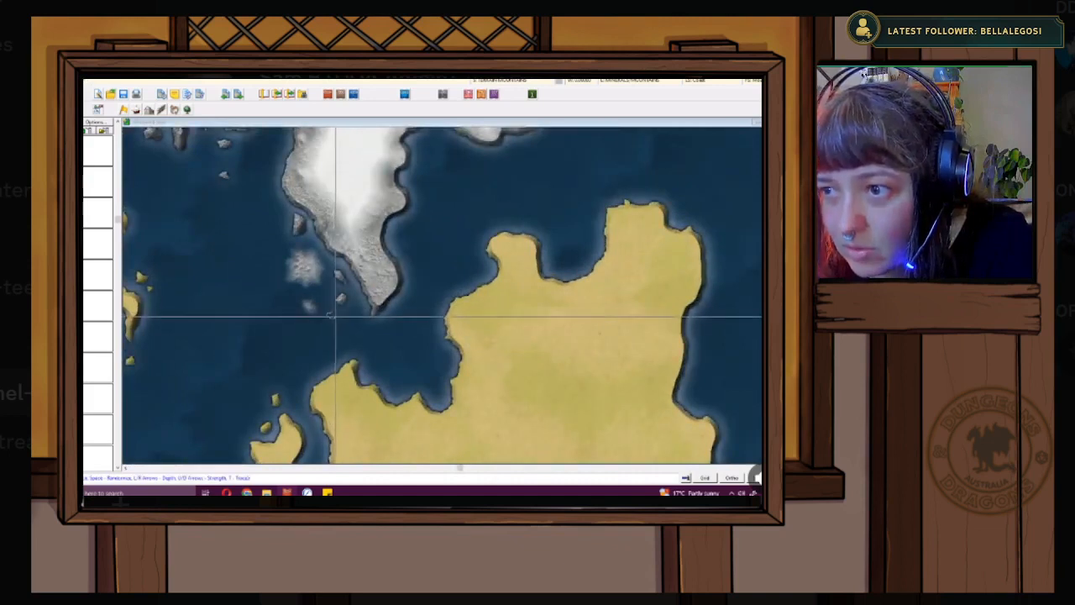
scroll(300, 312, down, 1)
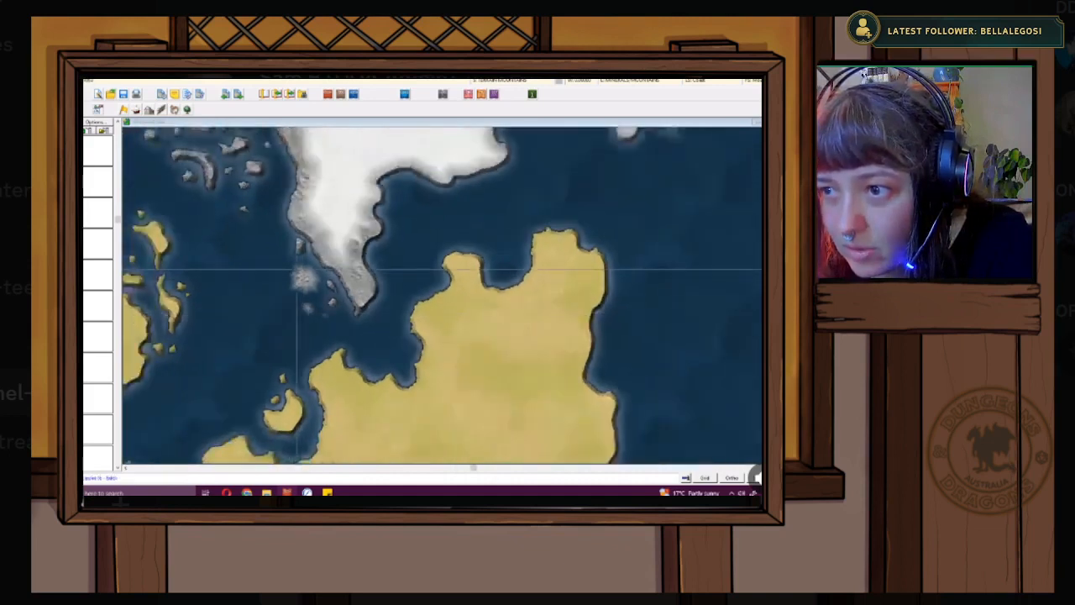
scroll(261, 320, up, 1)
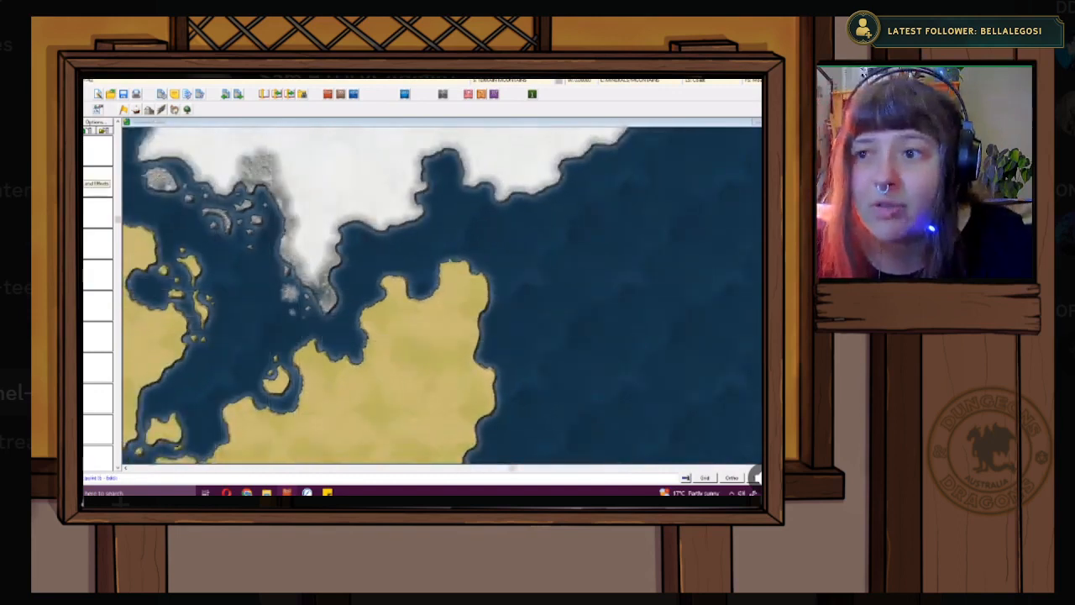
- Move the new mountain-terrain islets west of the northern continent's southern tip to another sheet
click(78, 174)
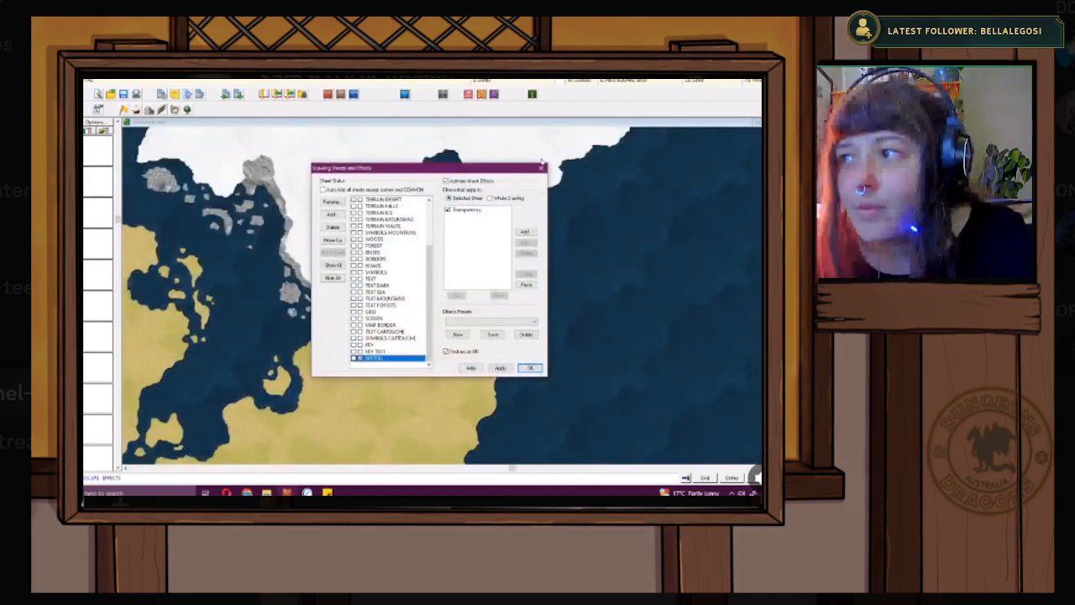
click(541, 166)
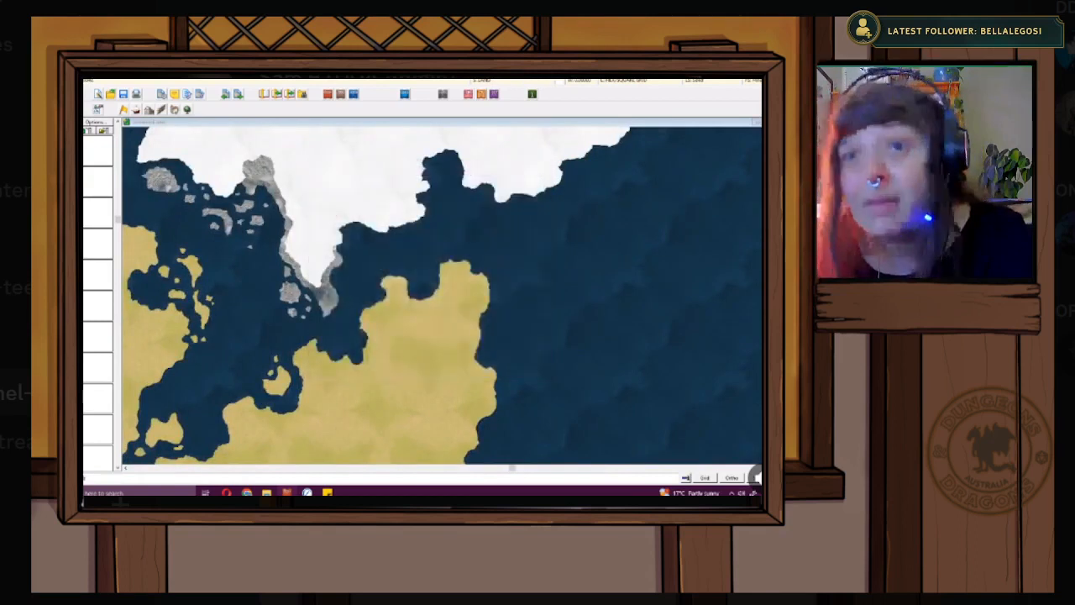
right_click(85, 176)
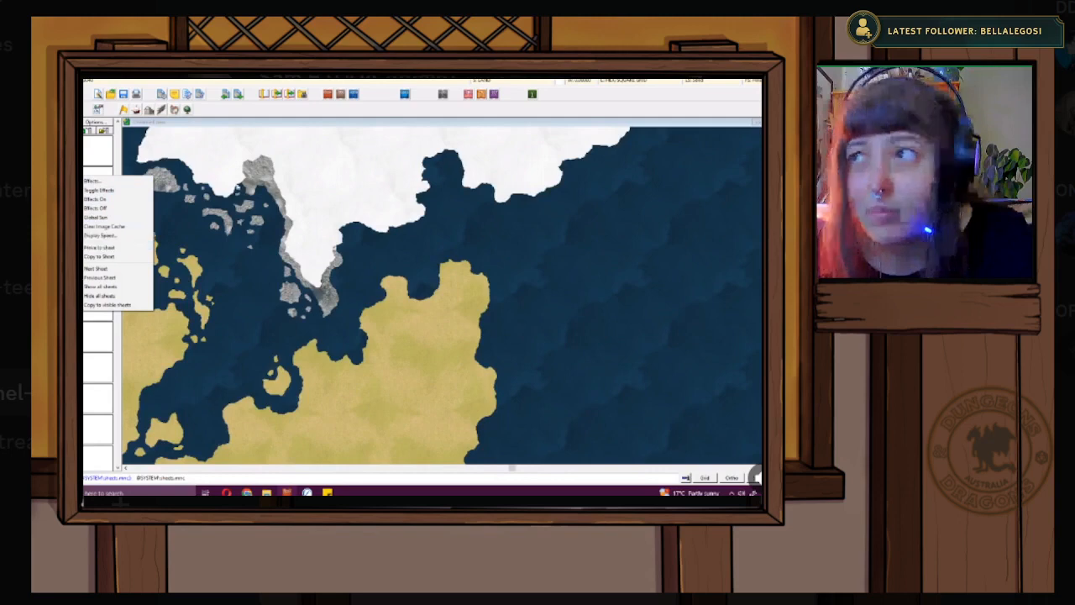
click(99, 248)
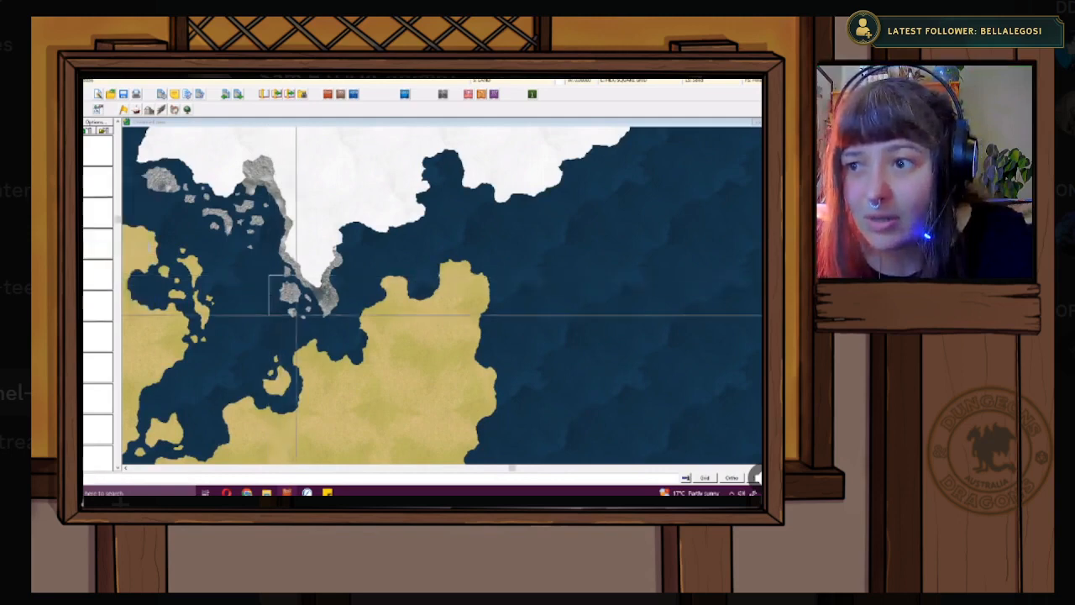
click(289, 299)
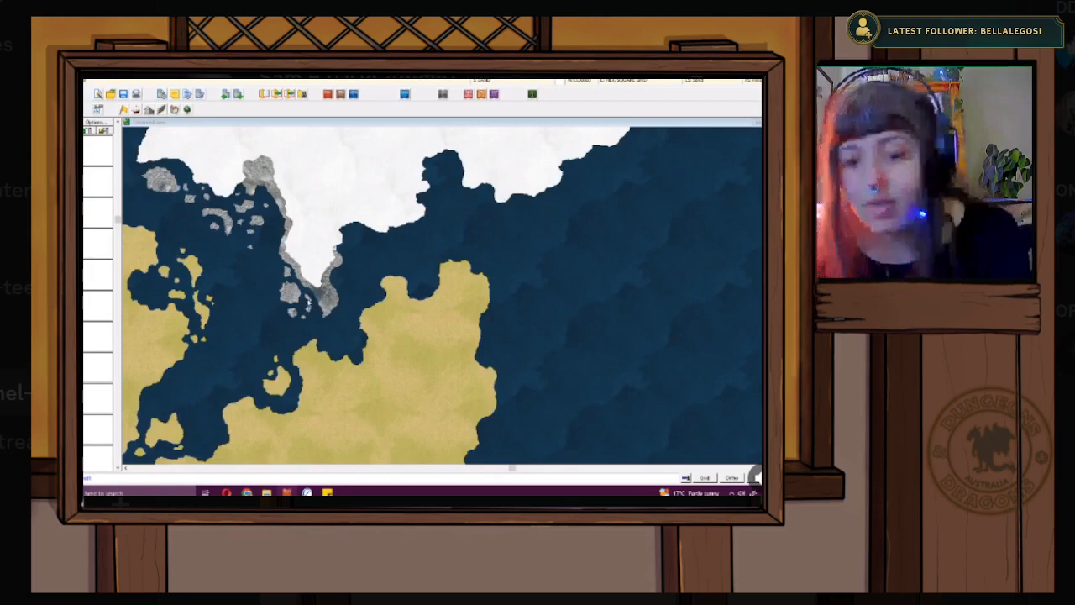
click(427, 351)
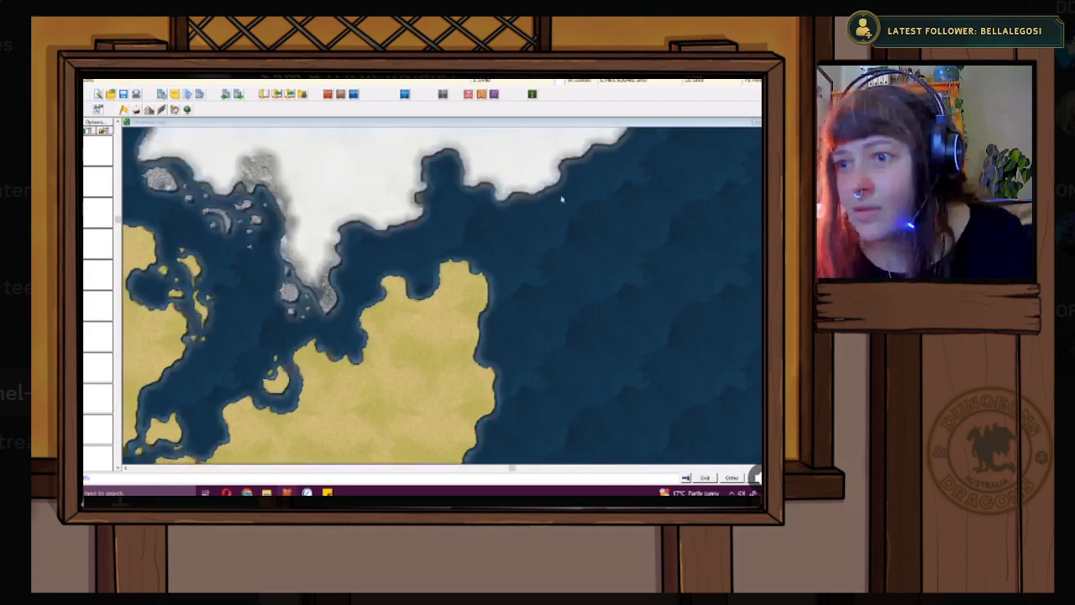
- Deactivate the sheet effects and reactivate them to compare the map's appearance with and without effects
scroll(336, 272, down, 1)
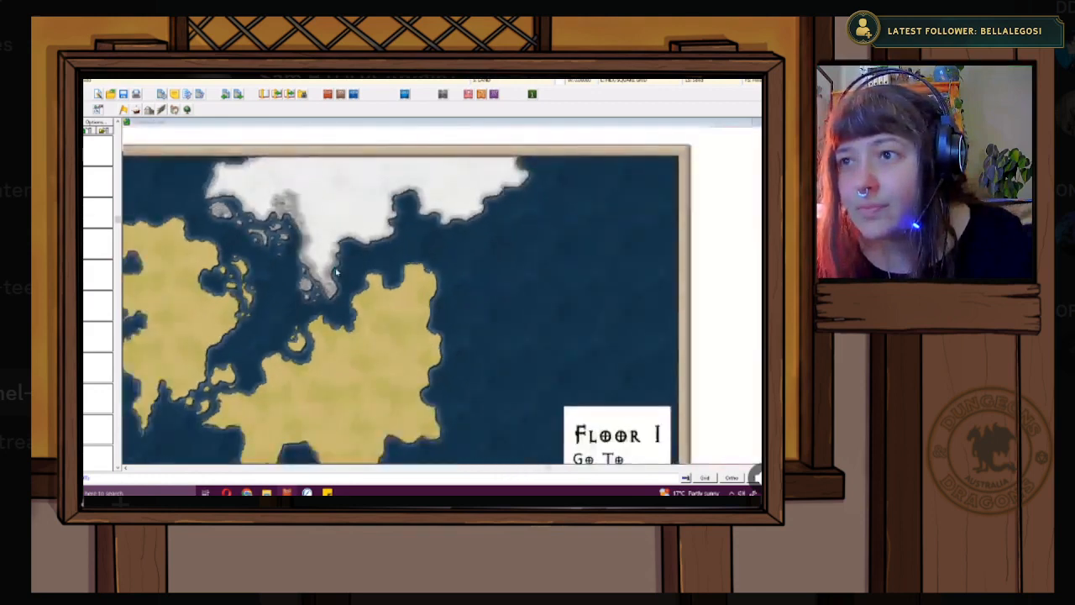
click(516, 94)
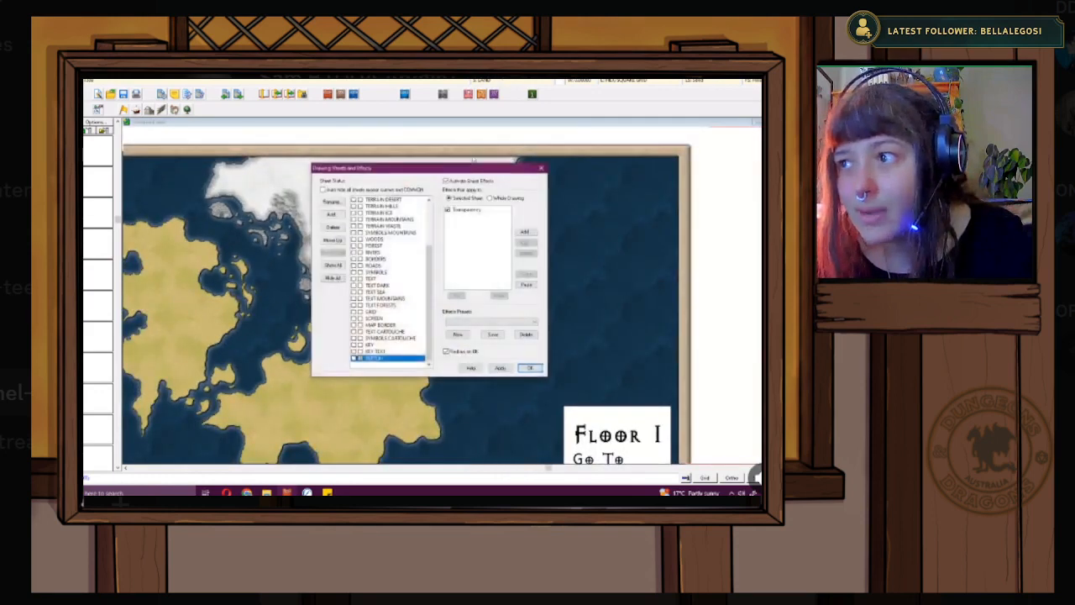
click(503, 368)
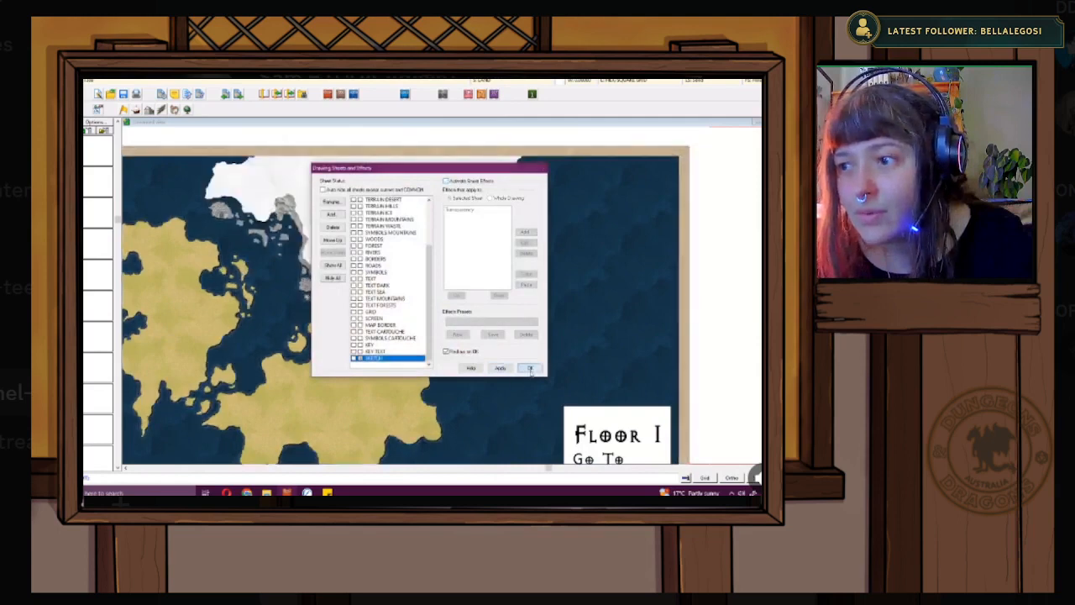
key(Return)
scroll(387, 267, down, 1)
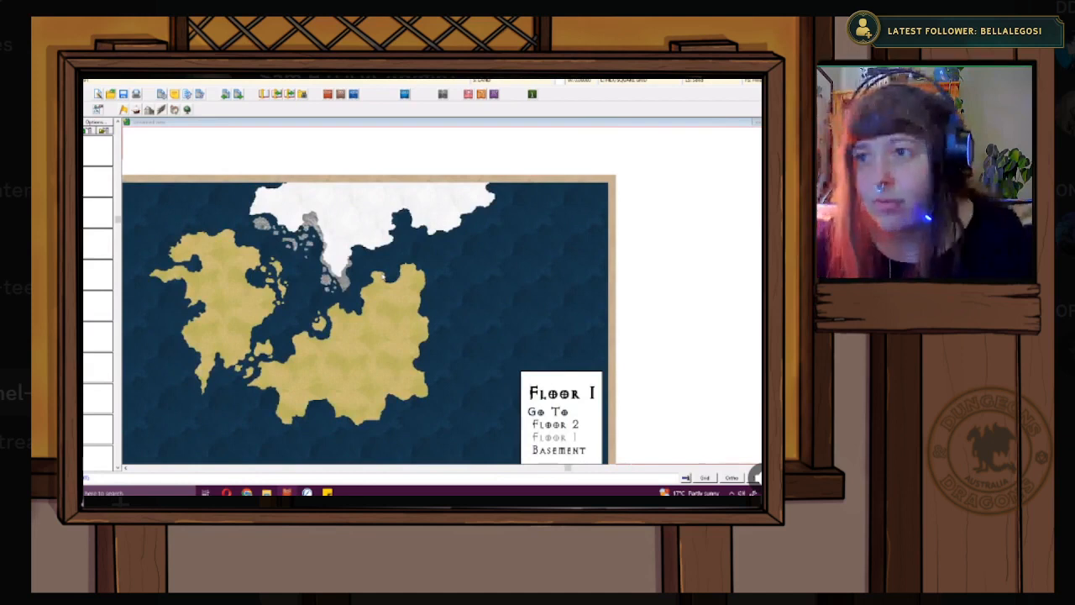
click(520, 83)
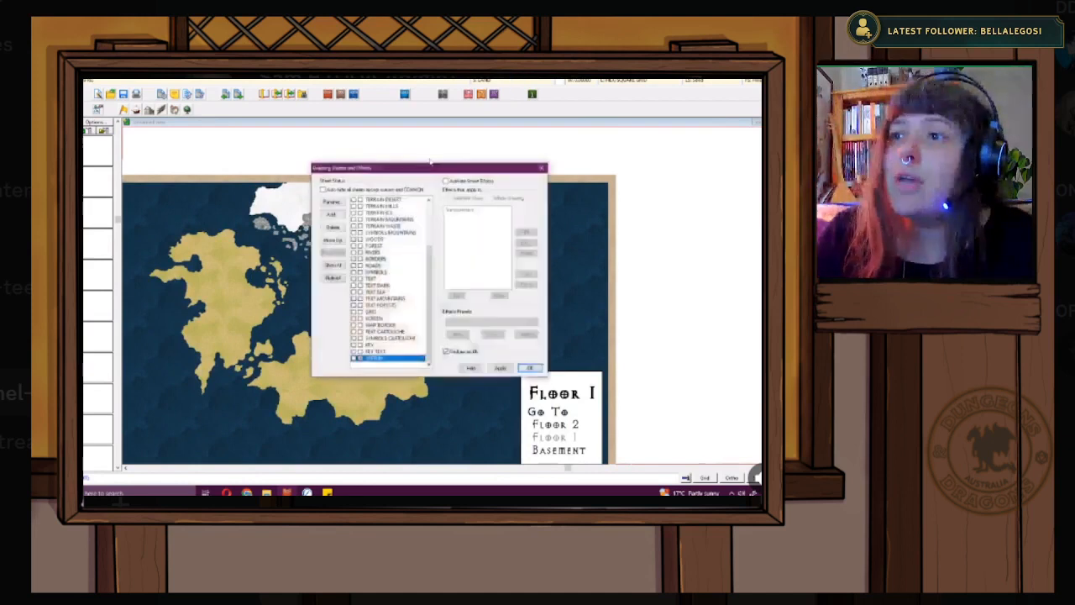
click(501, 370)
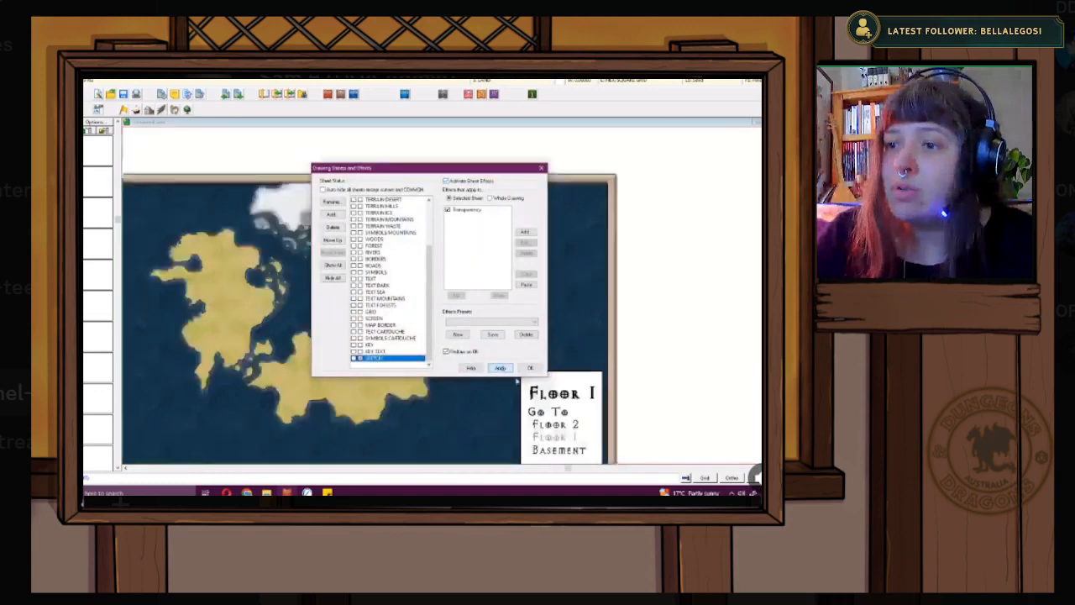
click(529, 369)
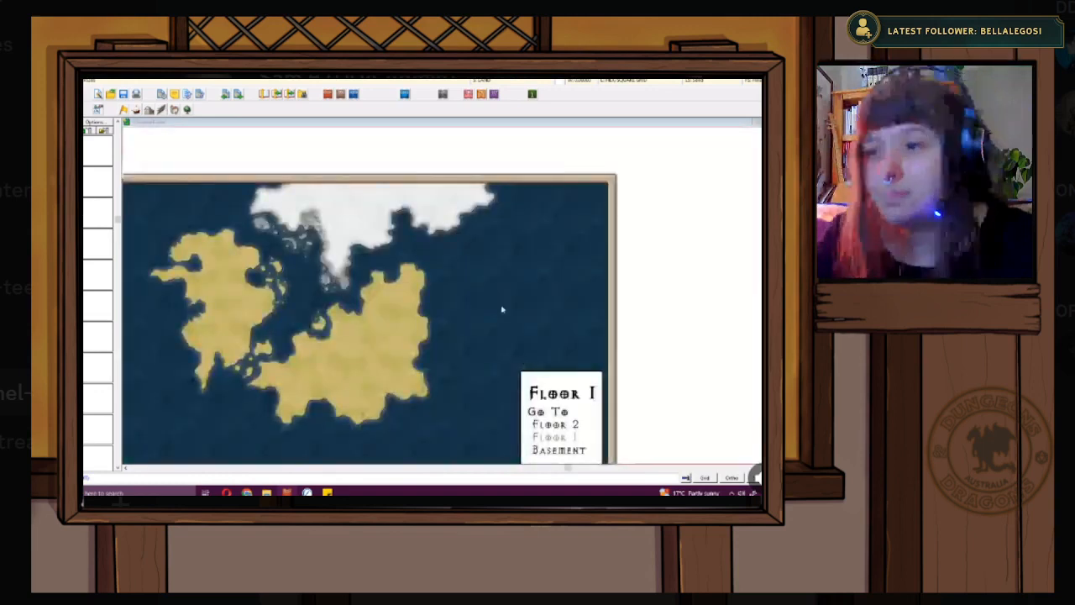
click(505, 84)
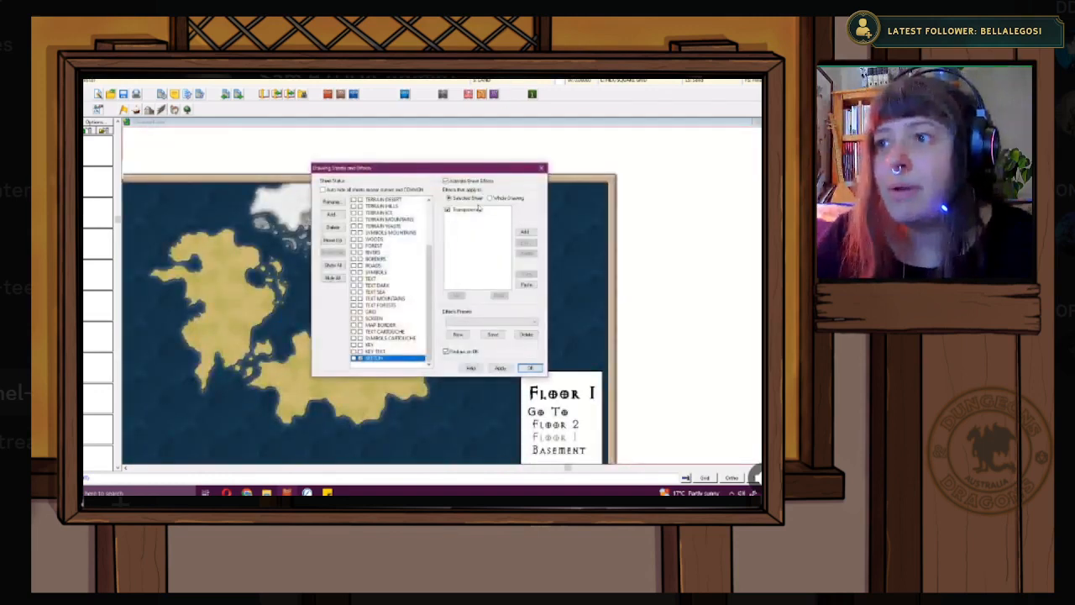
click(541, 168)
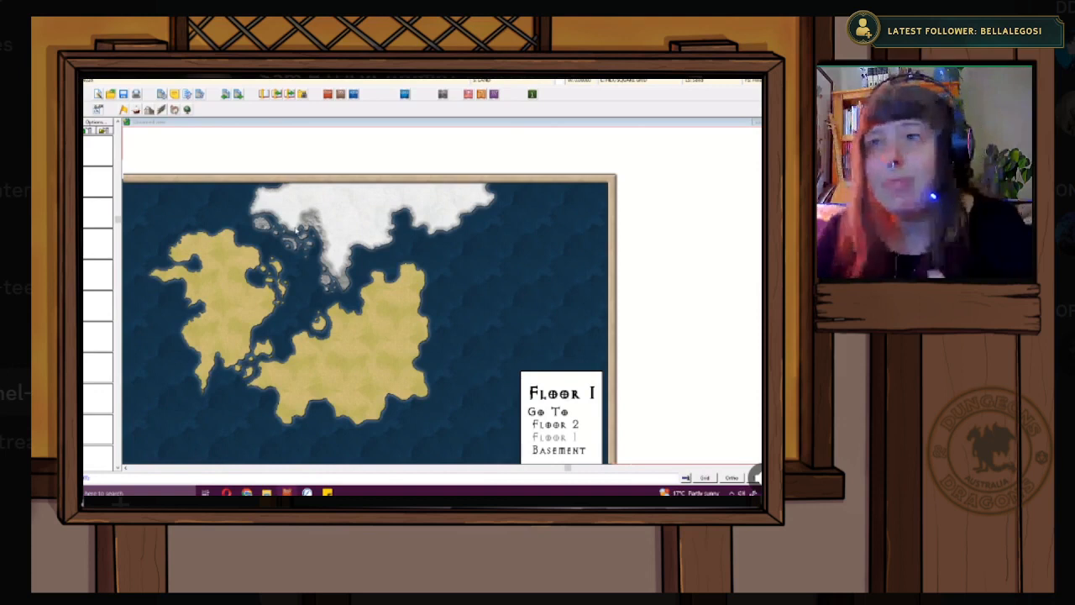
- Examine the continents, the strait between them and the whole map layout at several scales
scroll(285, 262, down, 2)
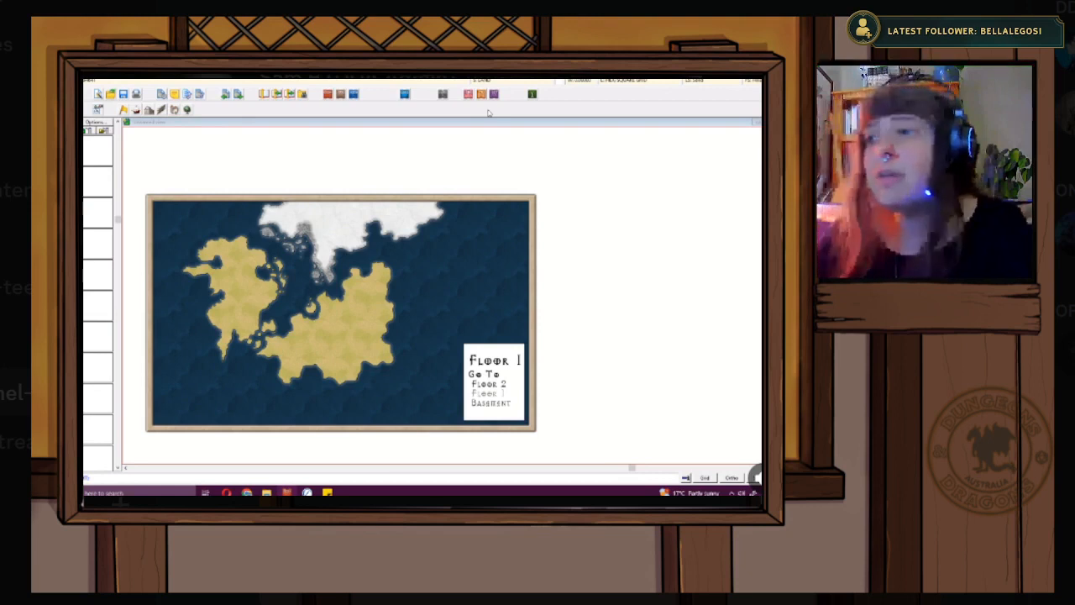
scroll(420, 298, up, 3)
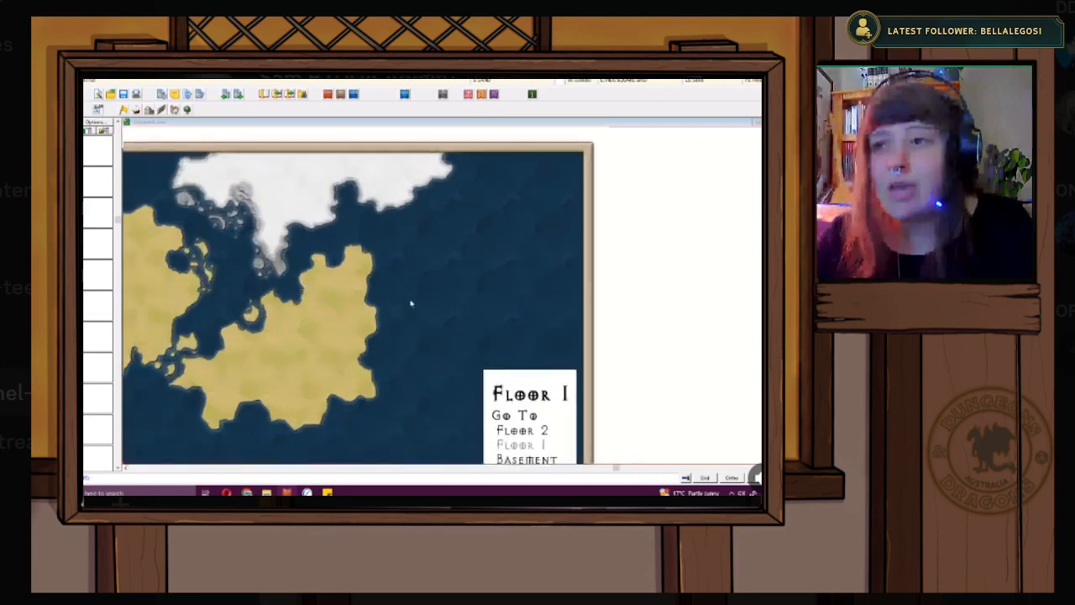
scroll(453, 296, down, 3)
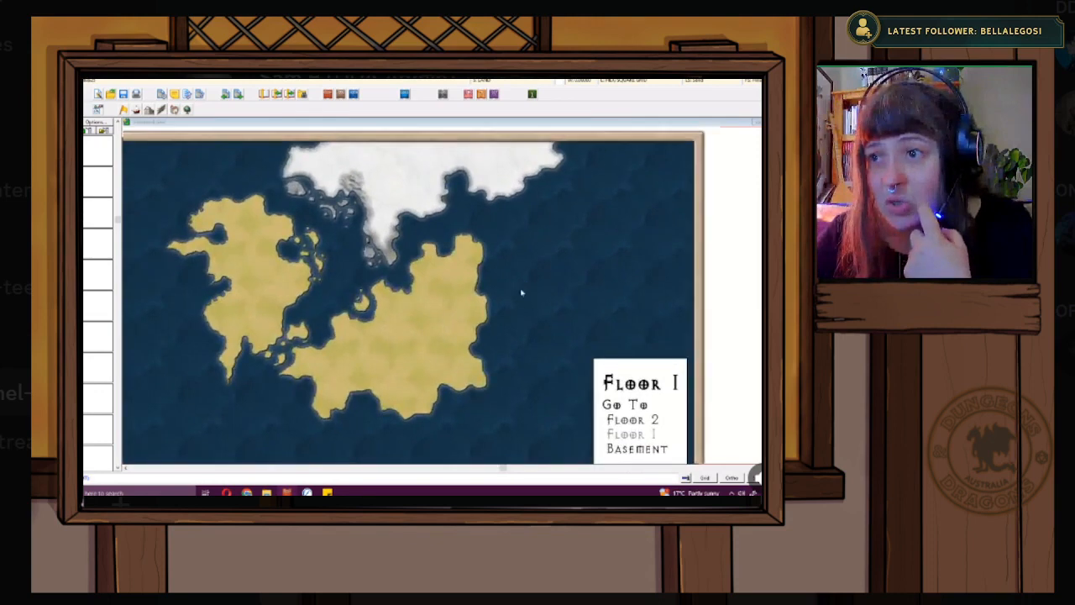
scroll(521, 292, up, 3)
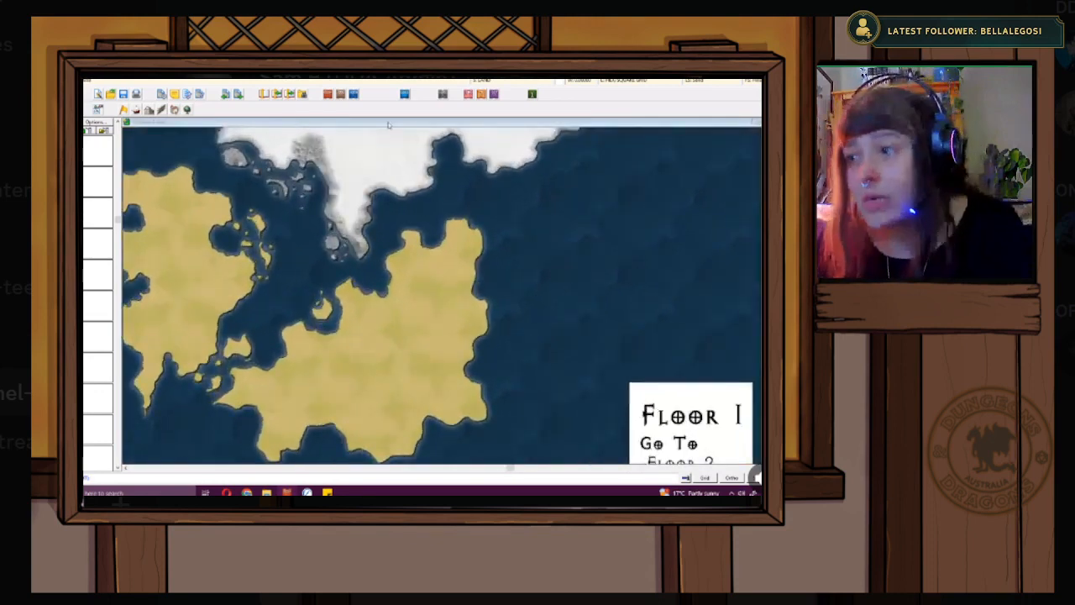
scroll(636, 300, down, 3)
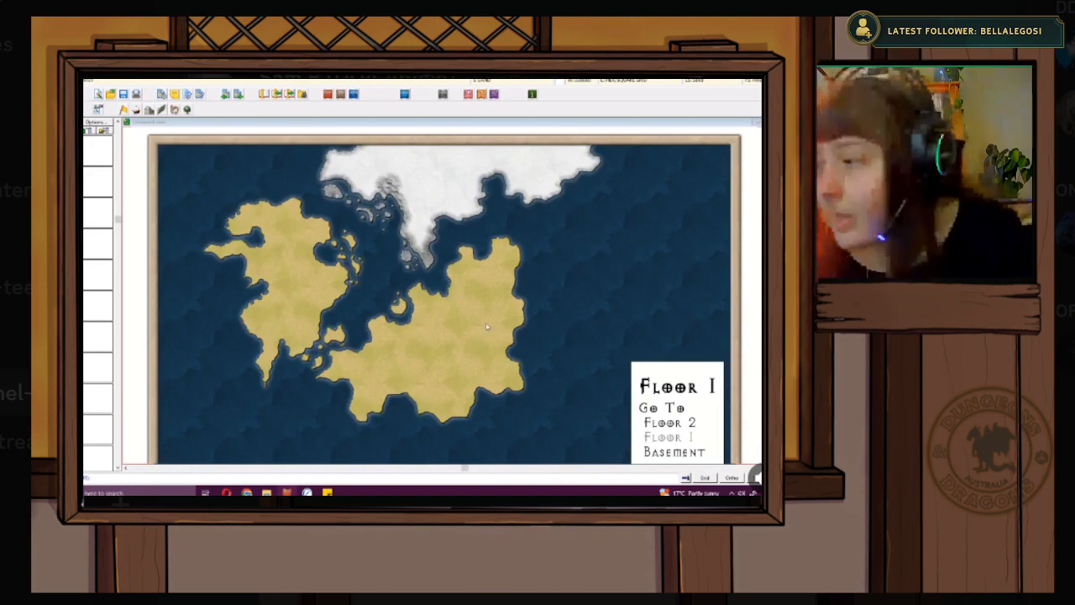
scroll(374, 276, down, 1)
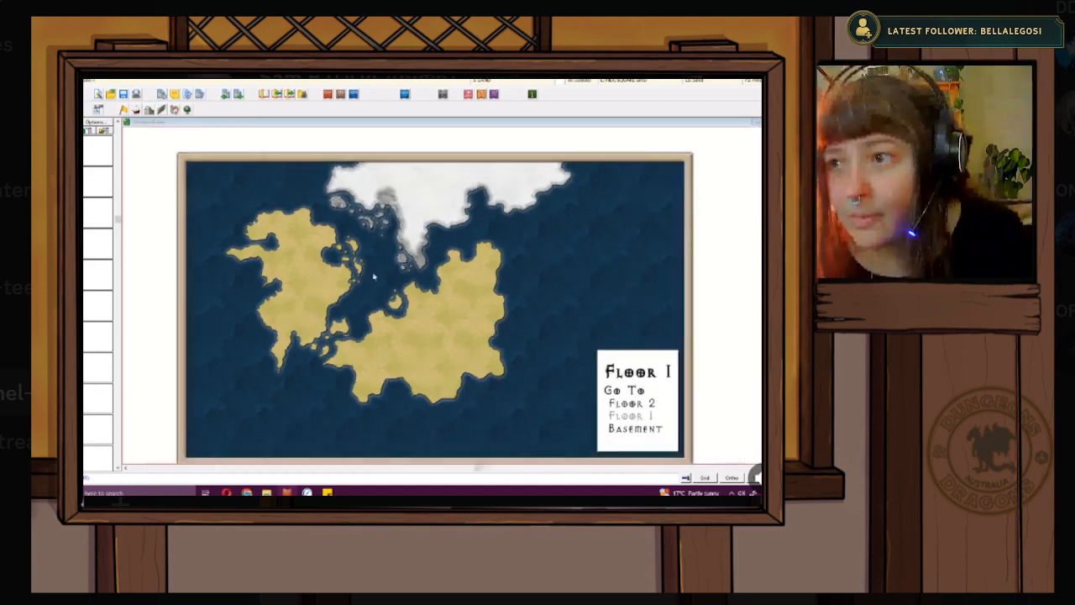
mouse_move(472, 317)
mouse_down()
mouse_move(437, 311)
mouse_move(479, 314)
mouse_up()
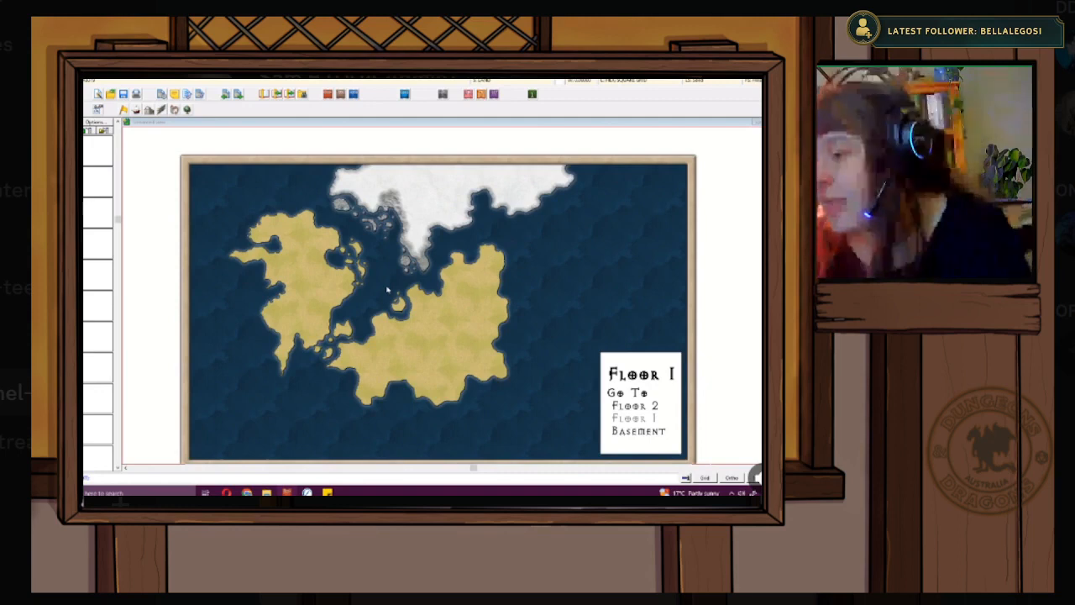
- Try to draw a narrow crescent-shaped island in the strait between the two southern landmasses with the Land, Default tool
scroll(356, 317, up, 3)
scroll(372, 321, up, 1)
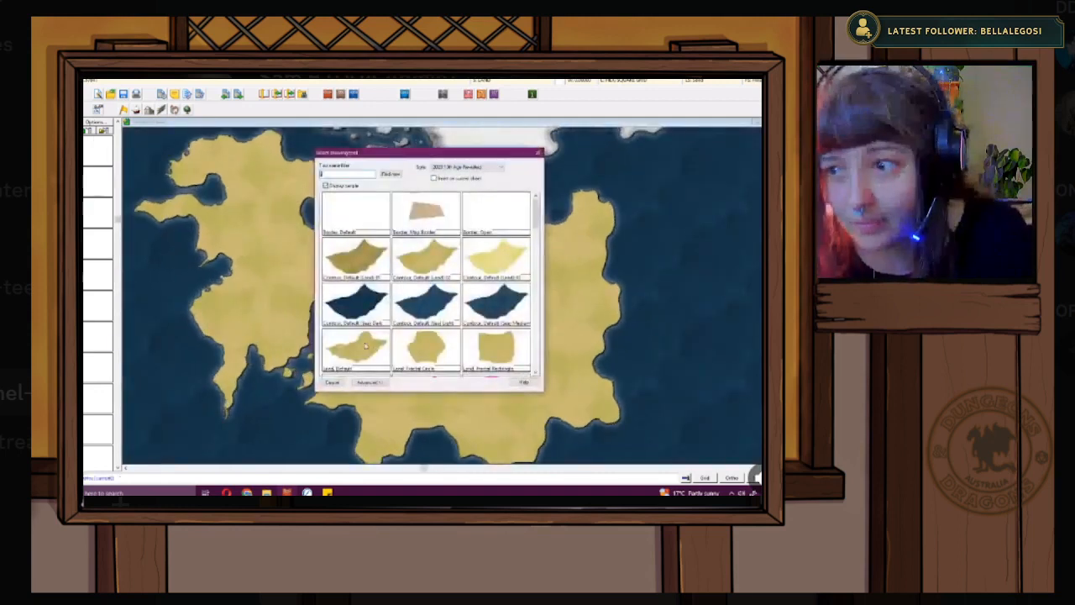
click(348, 343)
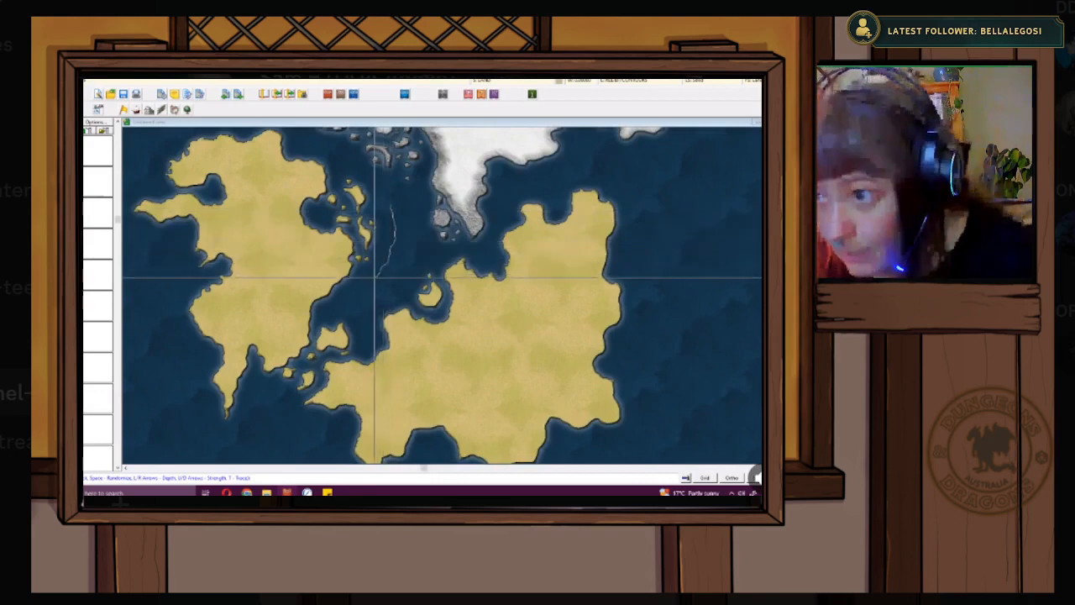
click(412, 247)
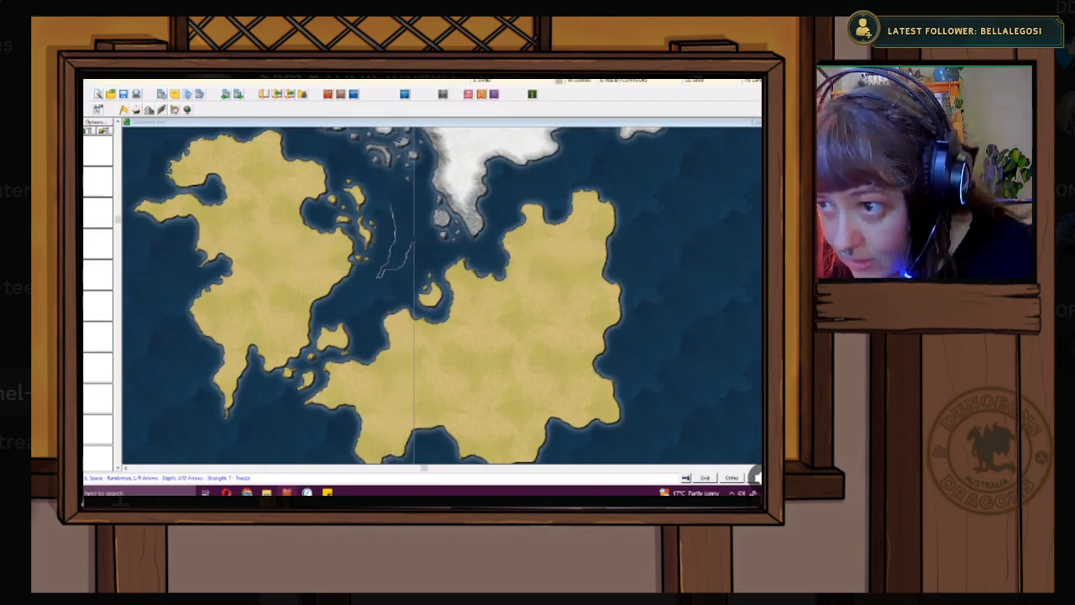
right_click(399, 209)
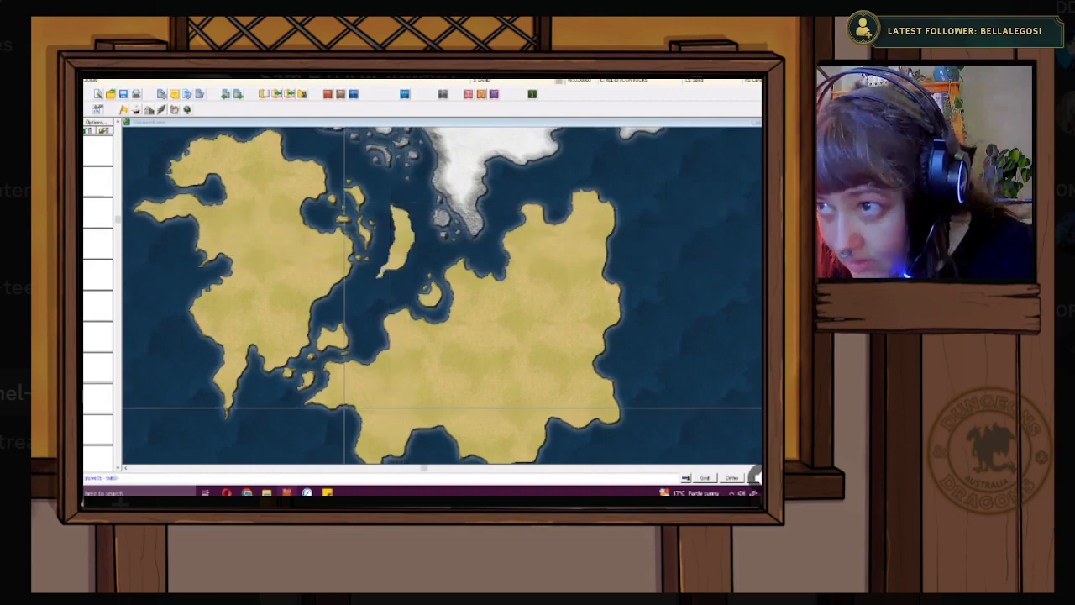
scroll(371, 316, down, 1)
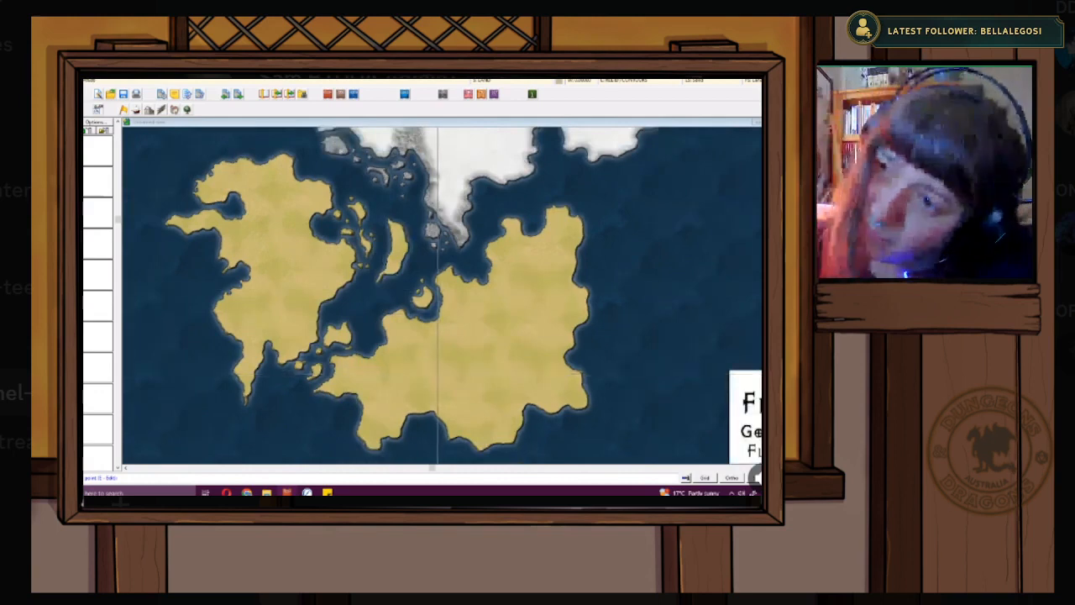
scroll(429, 373, up, 1)
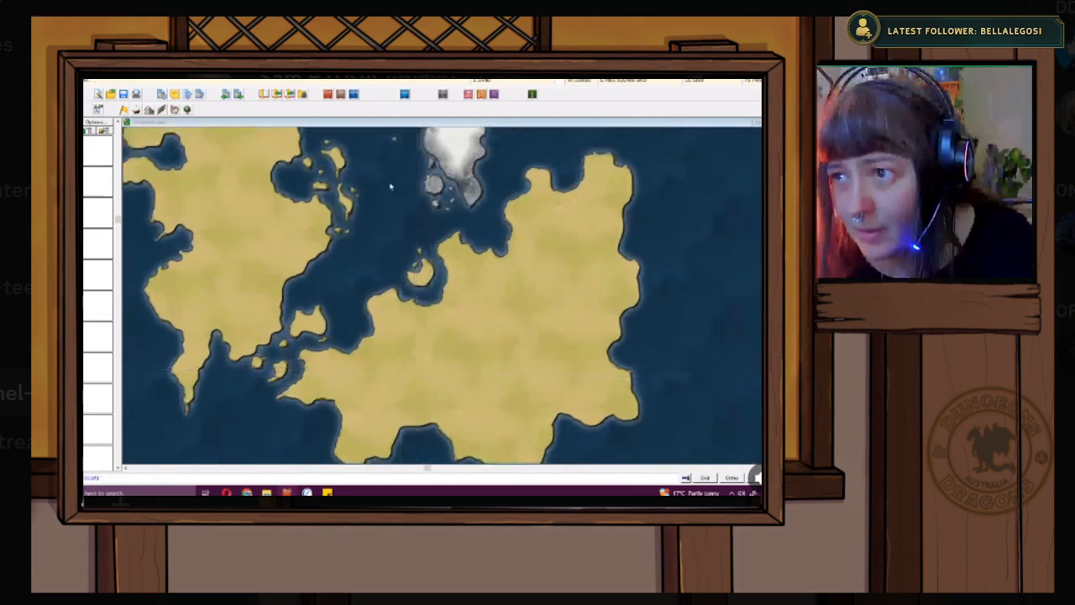
- Try a second version of the elongated strait island with the same default land tool, check it against the whole map, and undo it
right_click(391, 186)
double_click(360, 359)
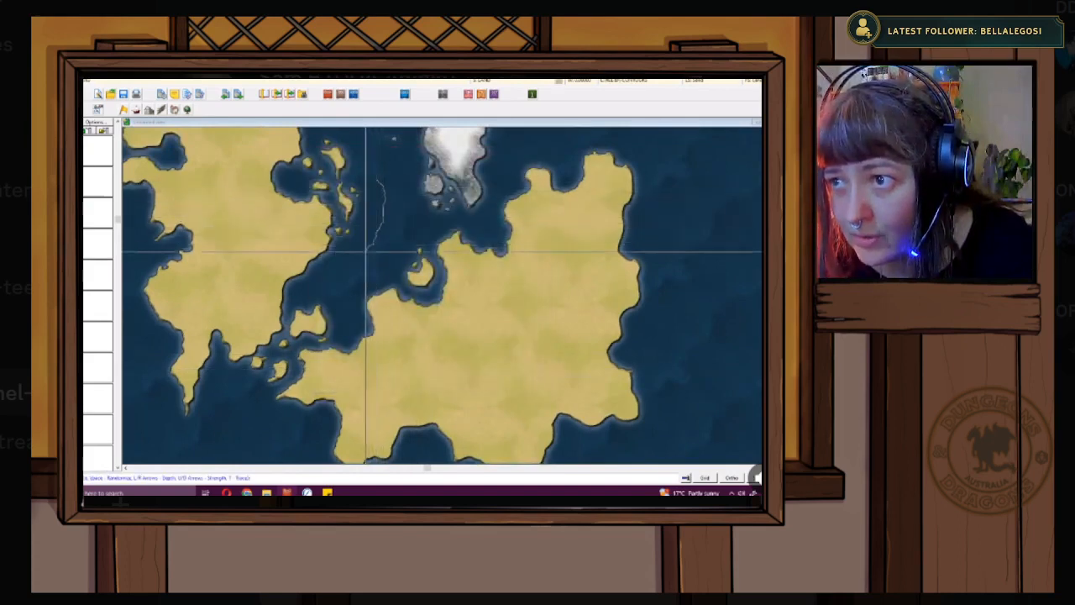
click(365, 252)
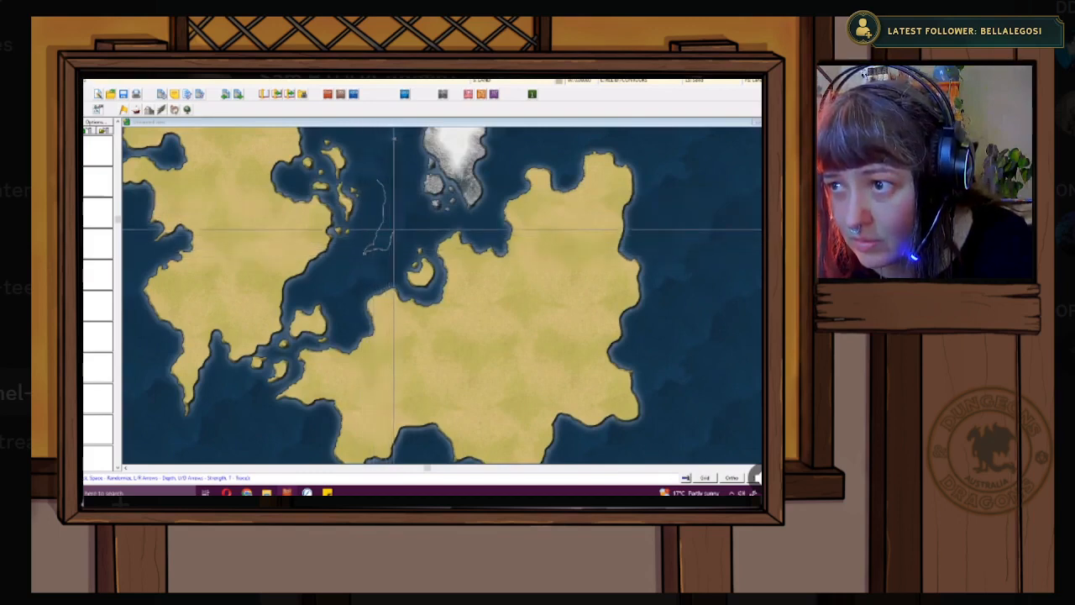
click(396, 198)
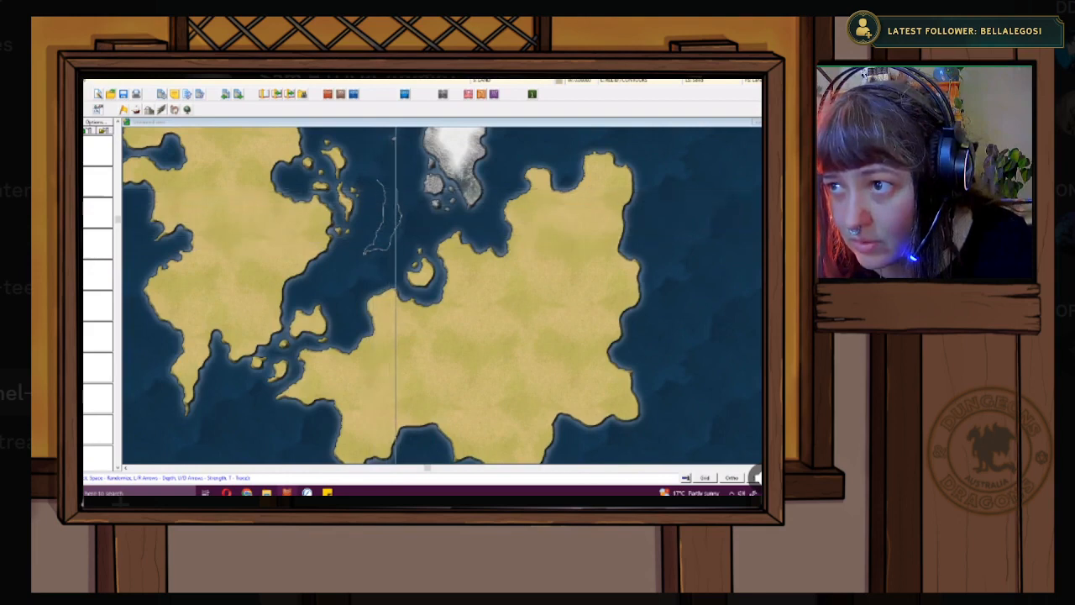
click(377, 181)
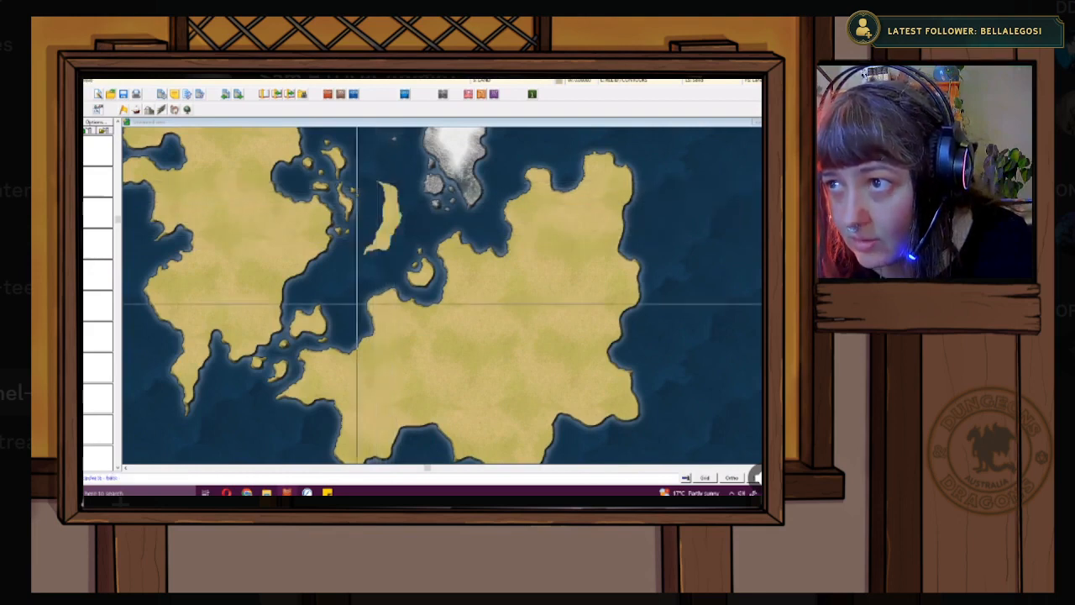
scroll(359, 304, down, 5)
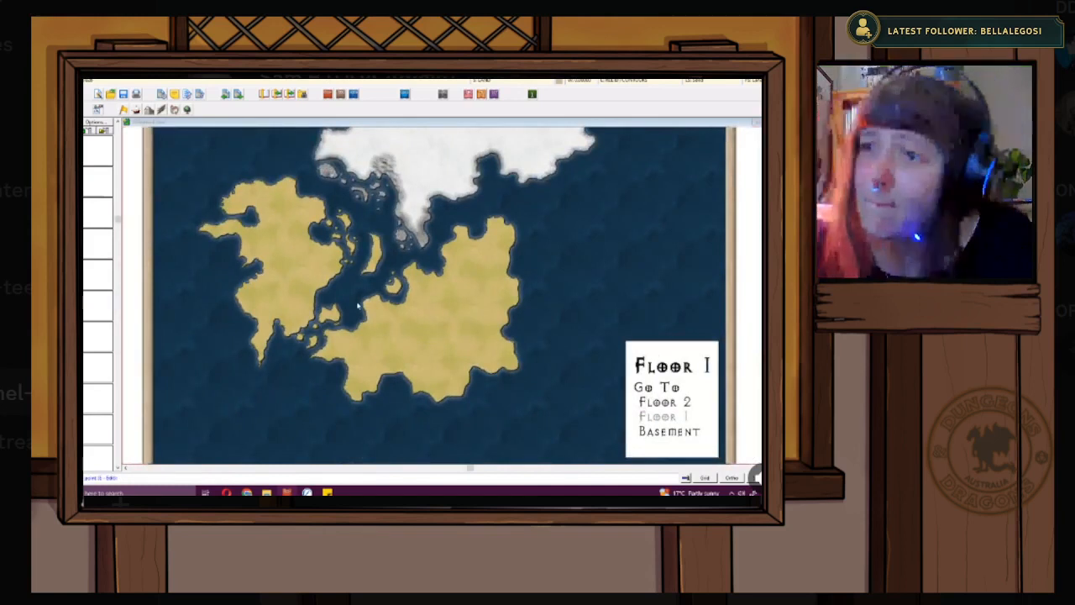
scroll(357, 305, up, 3)
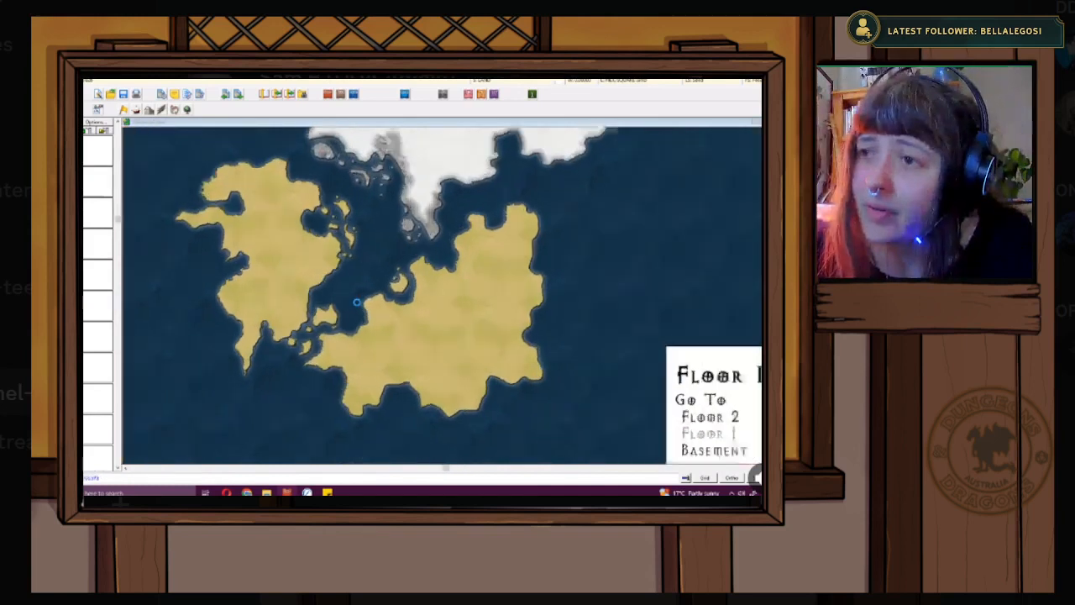
scroll(357, 305, up, 1)
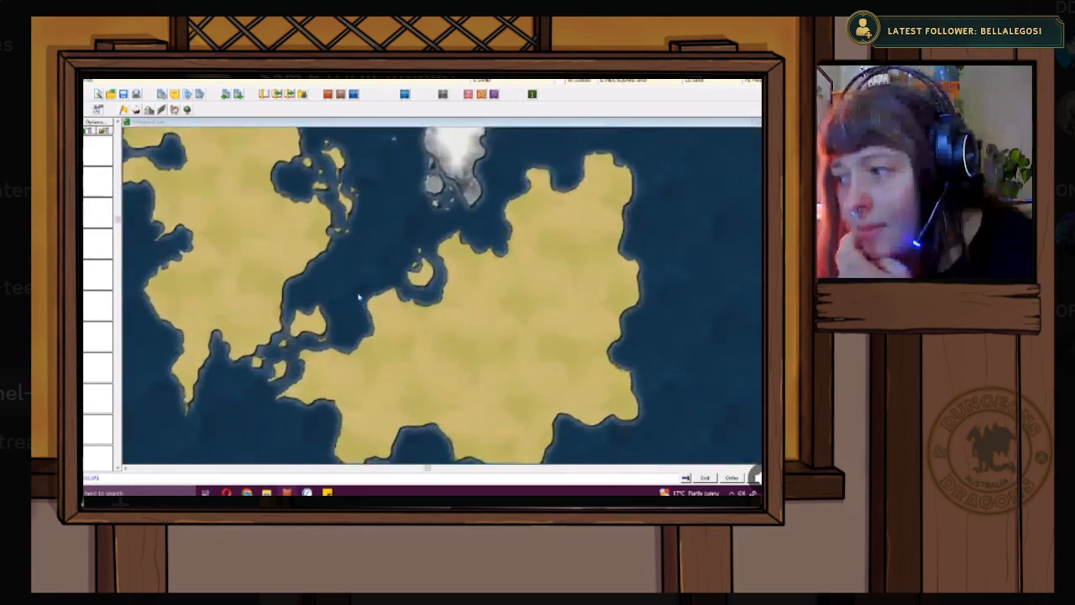
- Try drawing a jagged elongated island in the central strait plus a slim islet northeast of it with the Land, Default tool
click(352, 294)
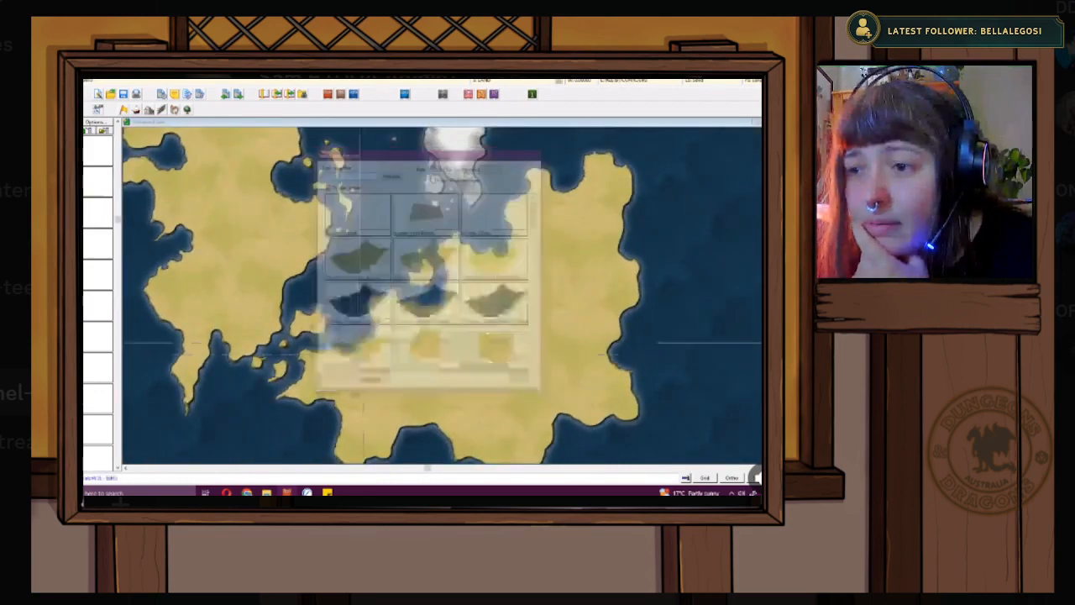
click(341, 291)
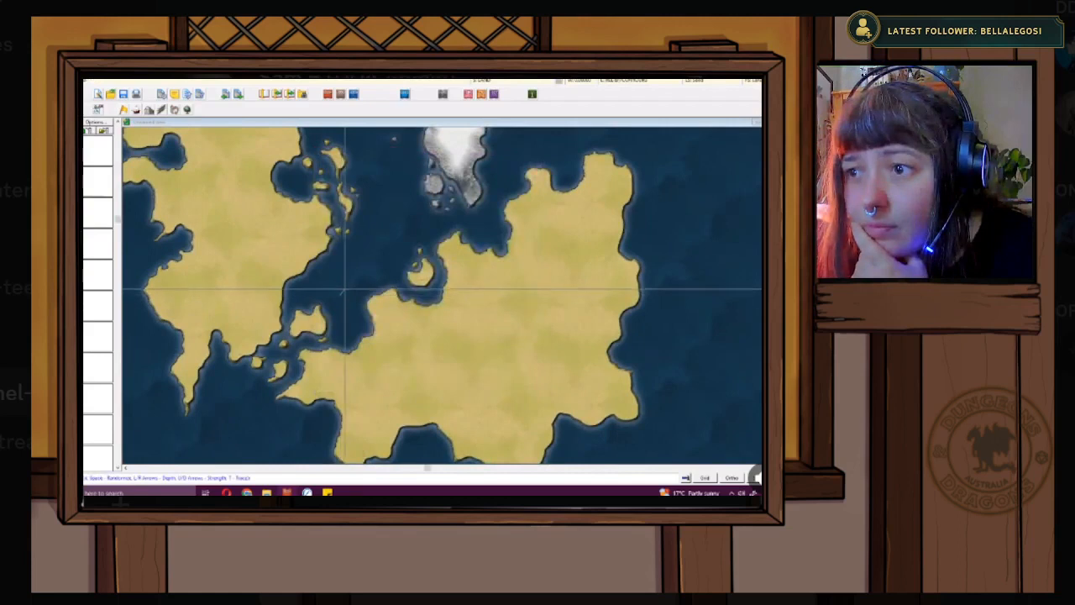
click(368, 252)
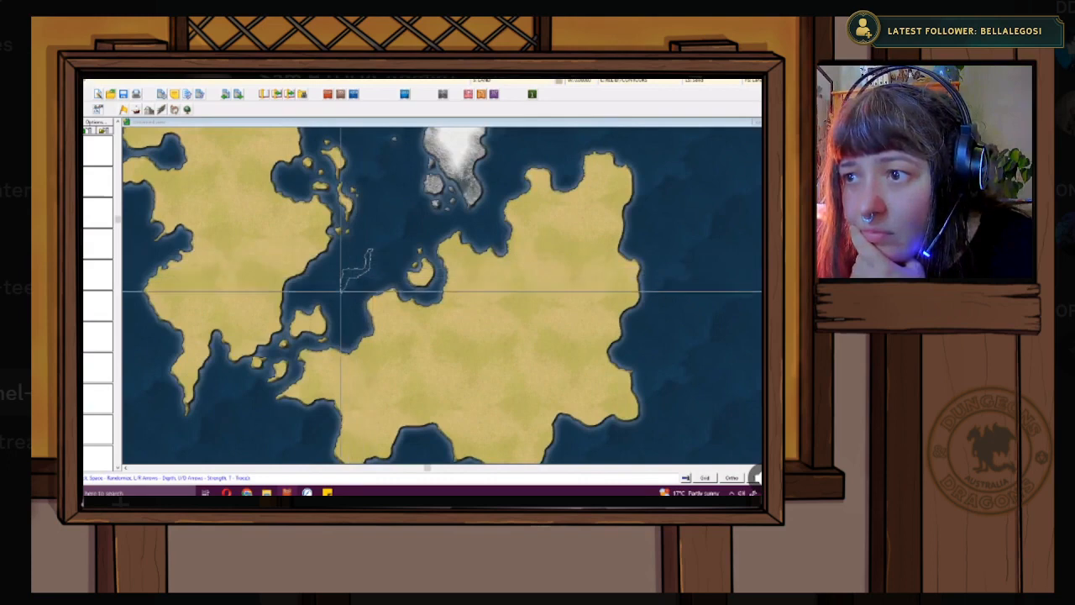
right_click(384, 292)
right_click(385, 232)
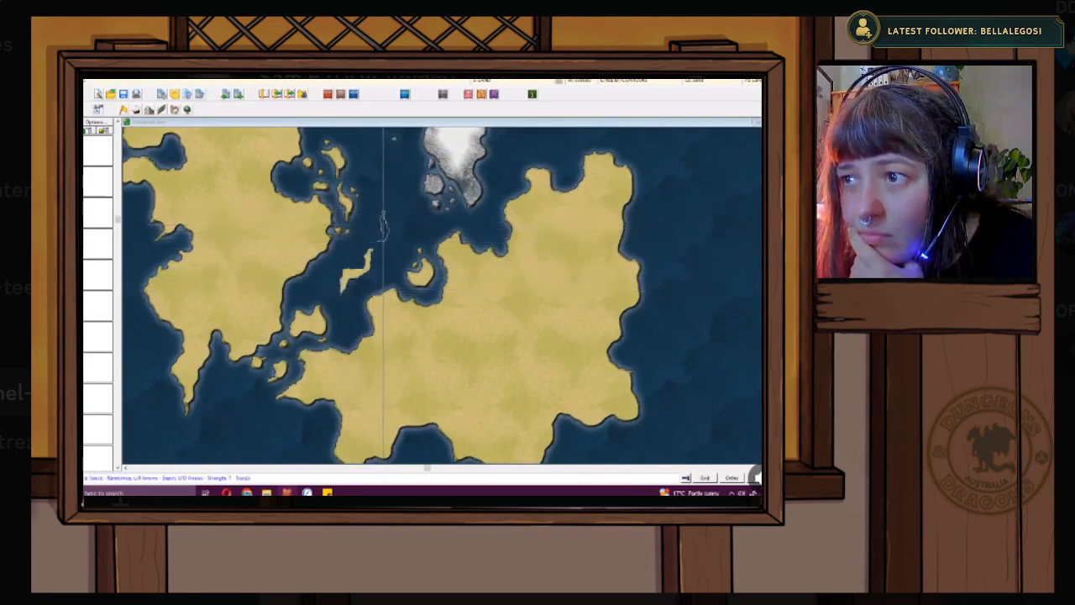
scroll(377, 252, down, 5)
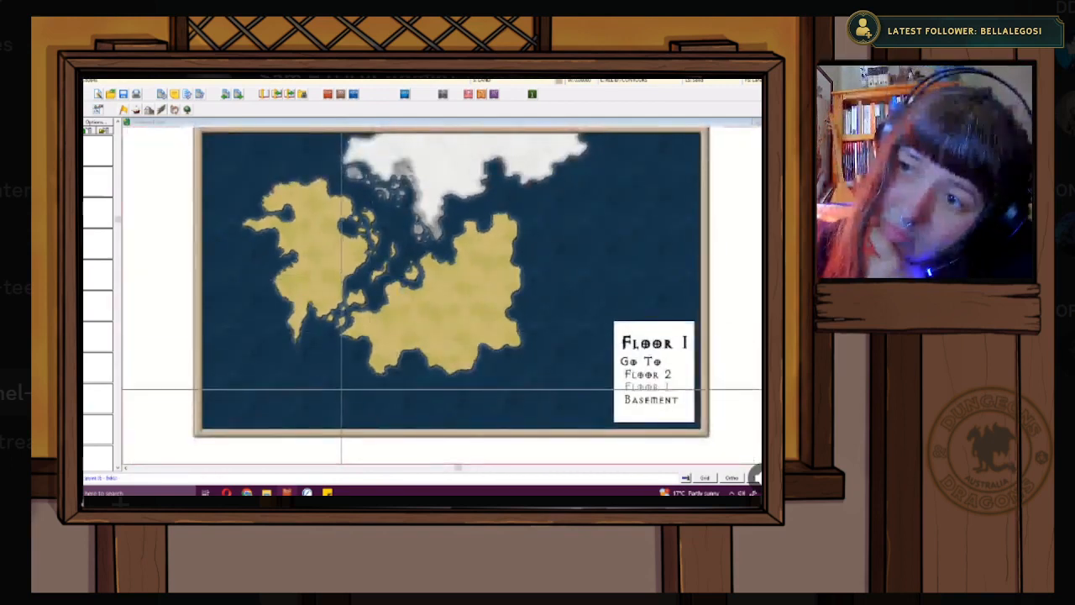
key(Escape)
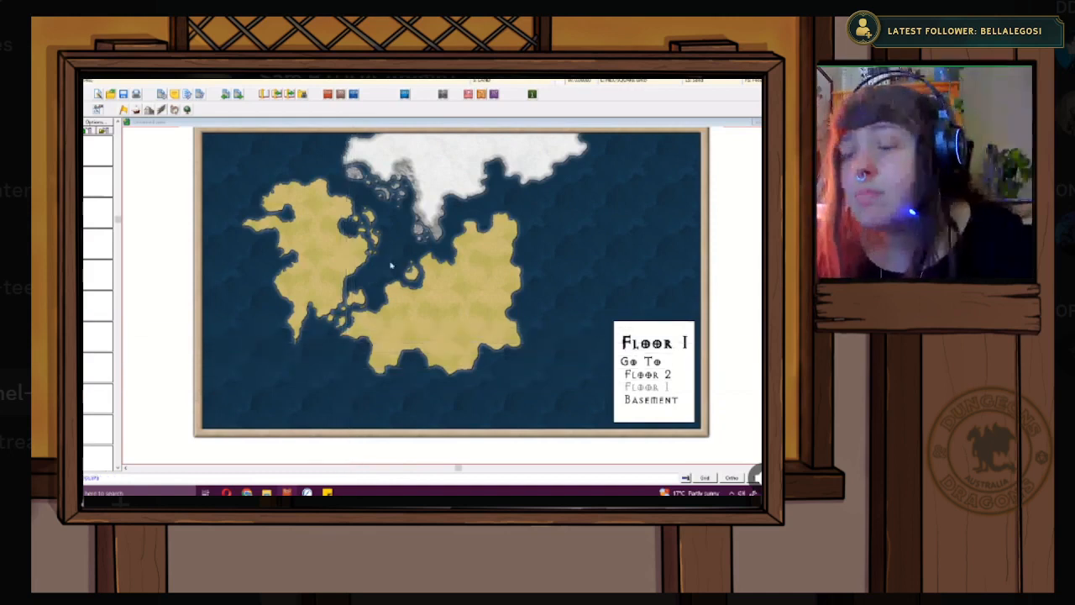
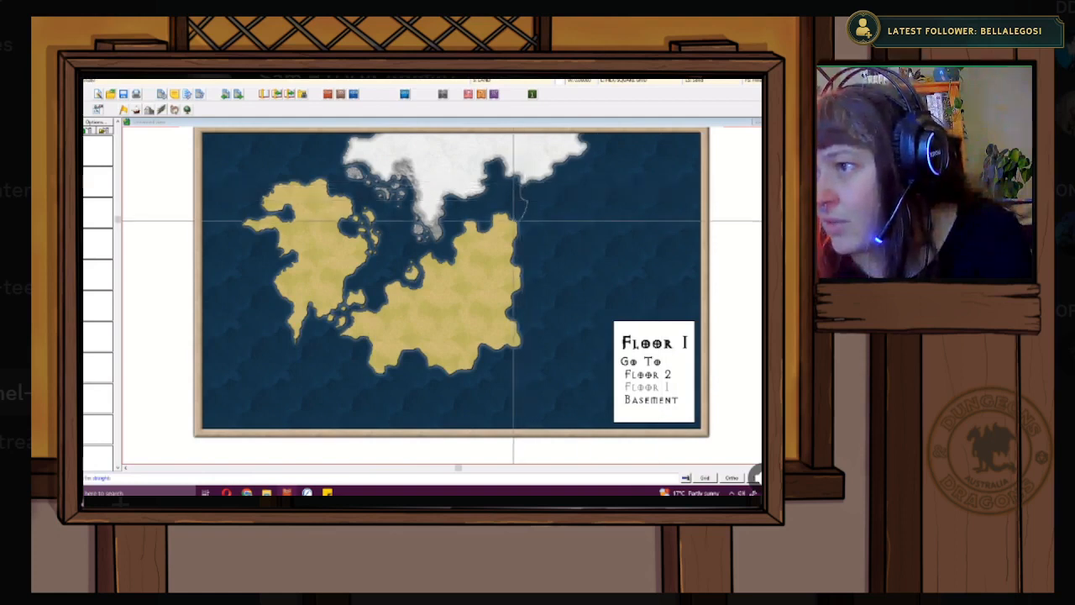
- Try rough sketch lines and three default land islands in the channel between the snowy northern continent and the eastern landmass's northern peninsula
click(515, 234)
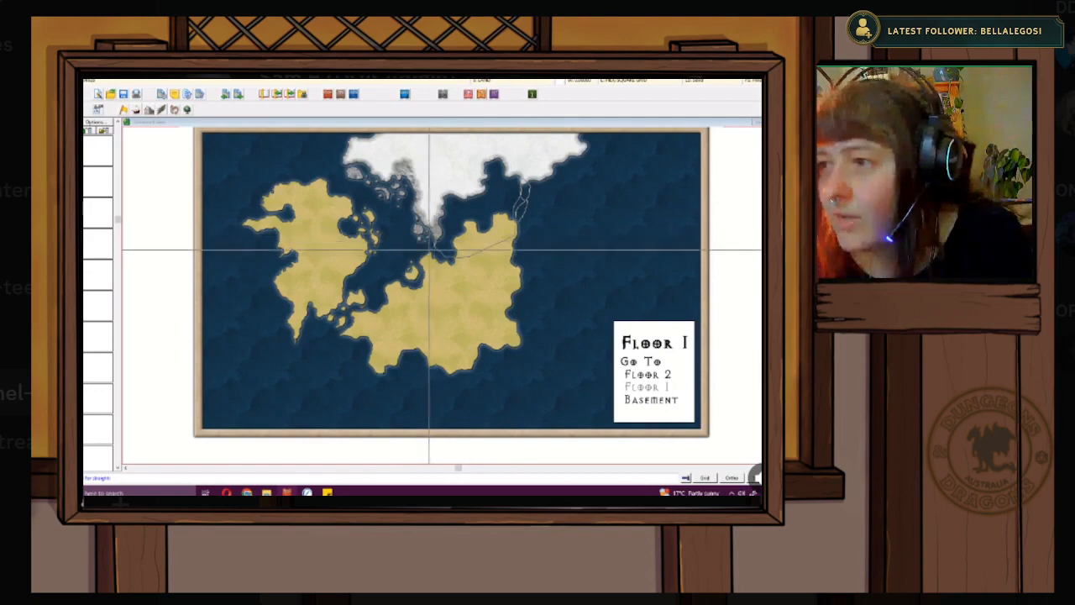
right_click(449, 242)
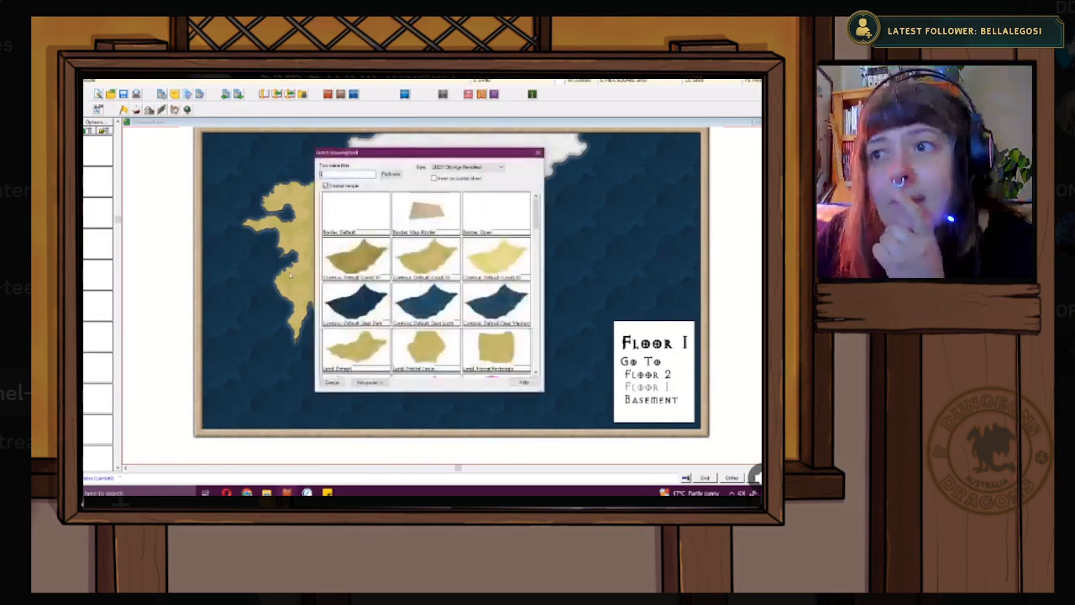
click(360, 254)
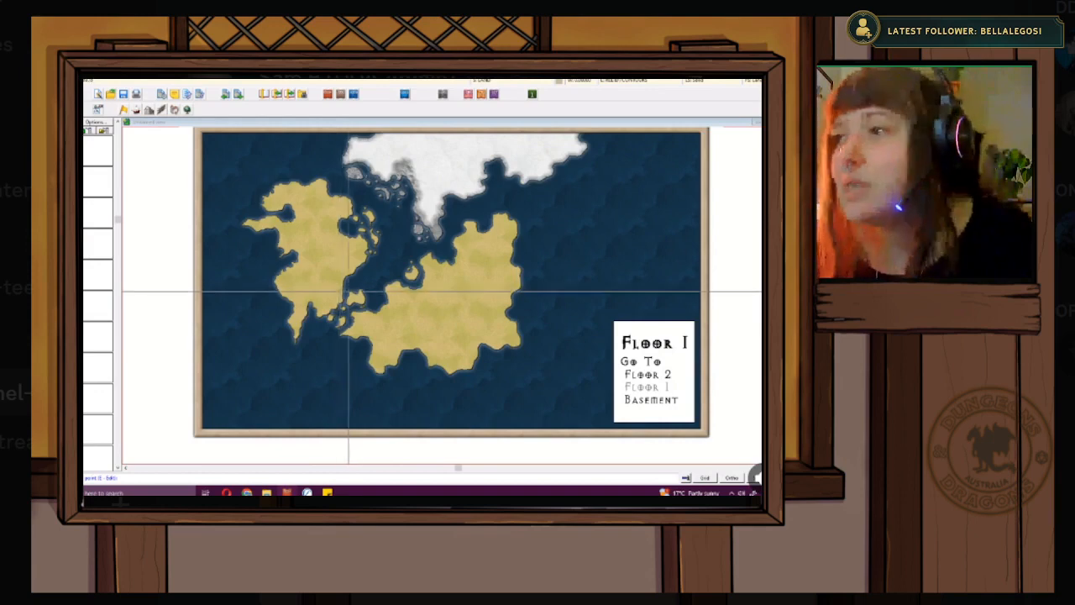
scroll(492, 202, up, 1)
scroll(497, 196, up, 2)
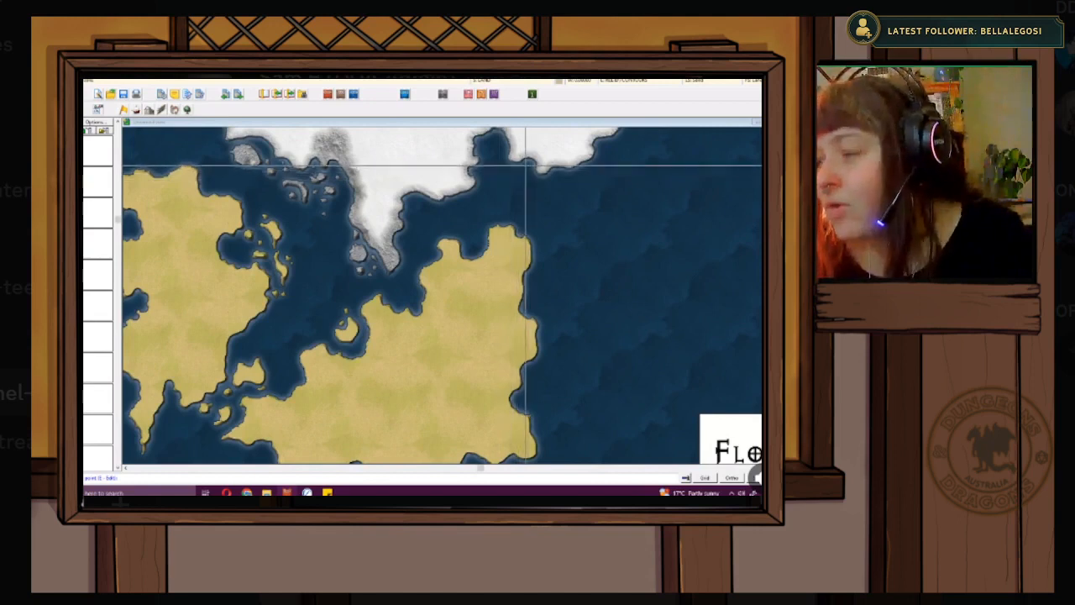
click(508, 168)
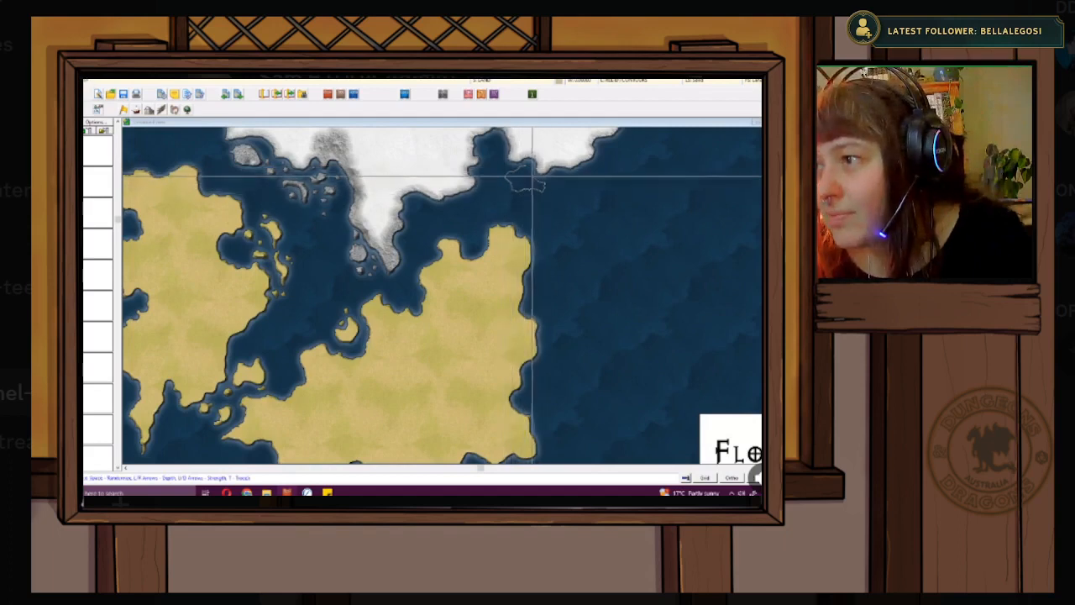
right_click(532, 164)
click(529, 207)
click(535, 220)
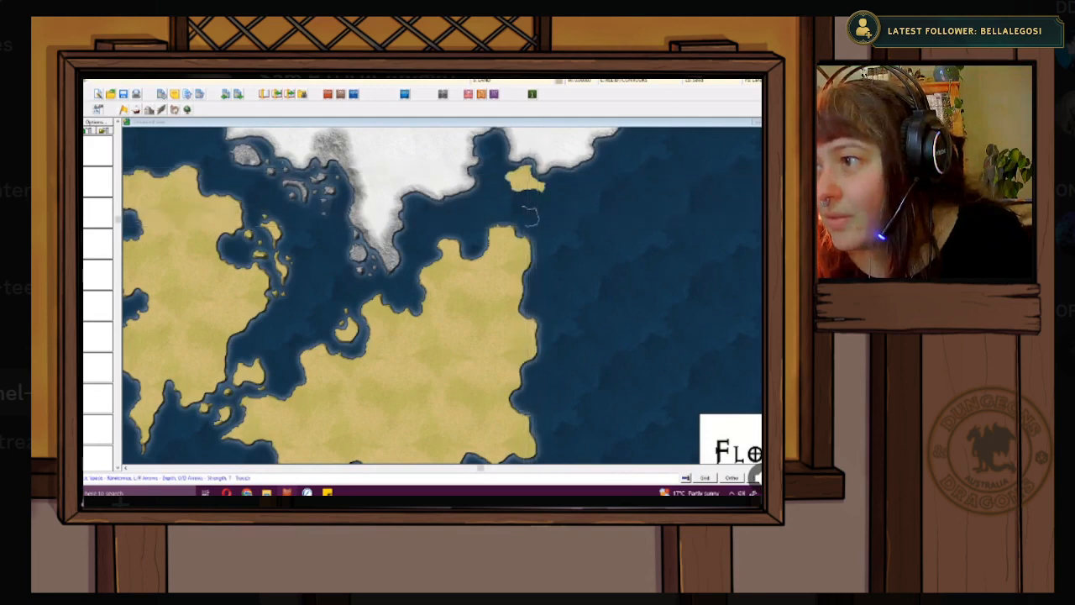
right_click(513, 208)
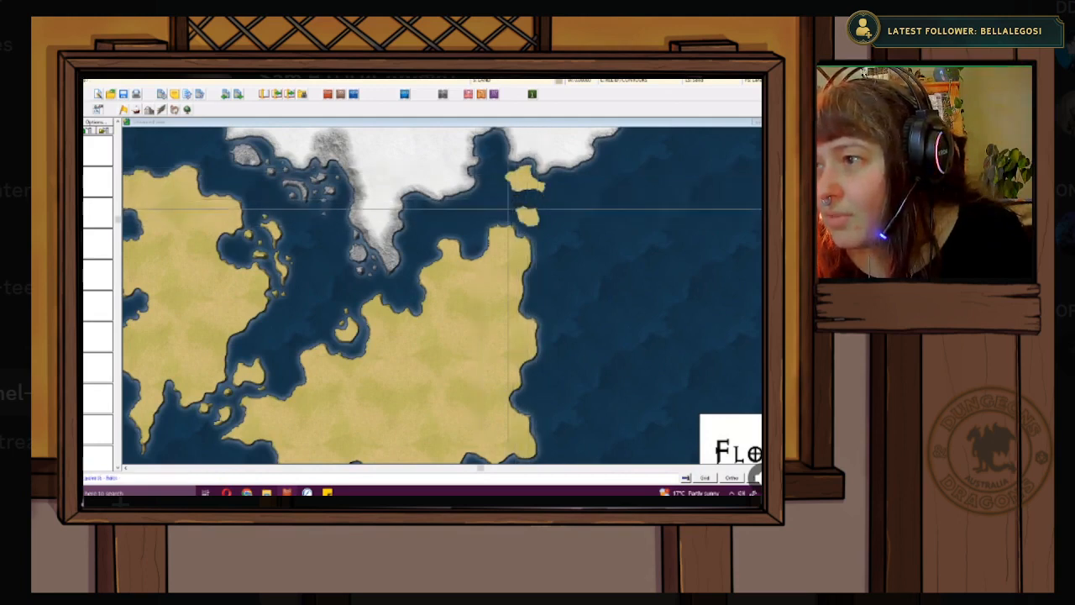
click(556, 204)
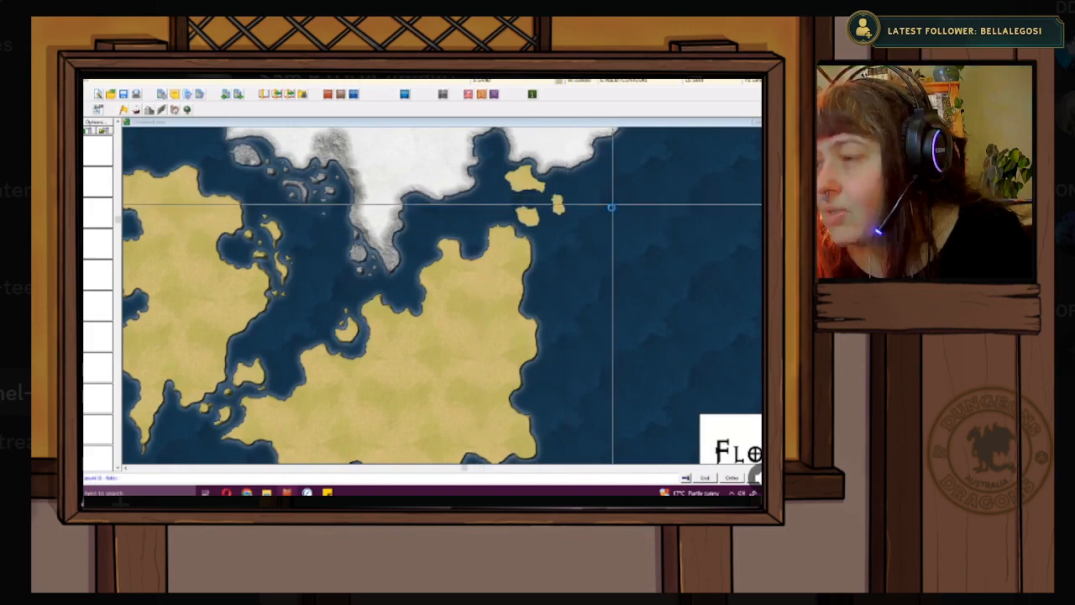
scroll(608, 211, down, 2)
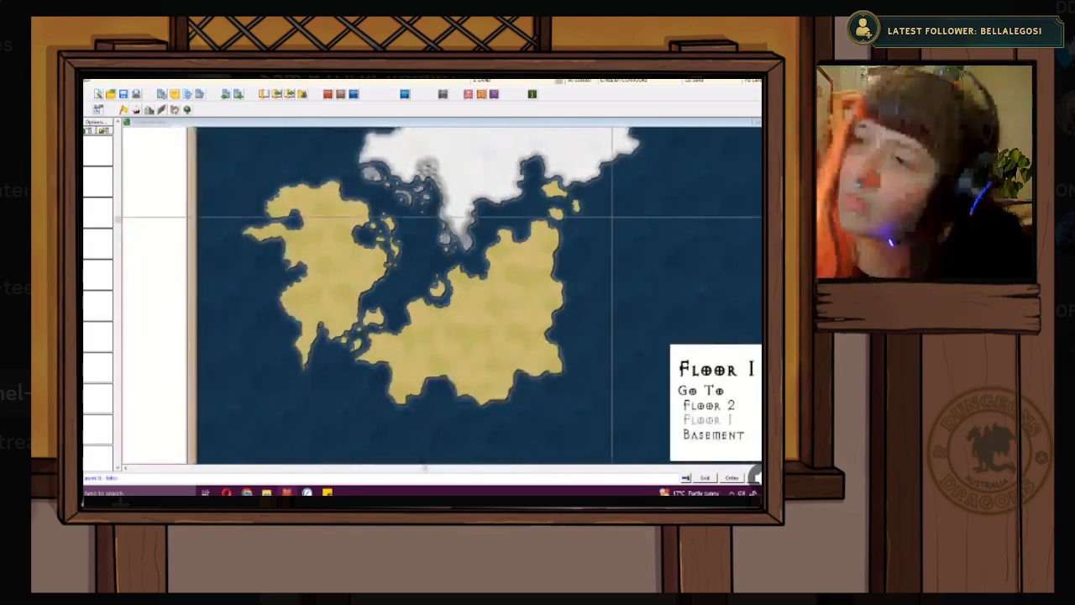
scroll(612, 218, down, 2)
scroll(612, 218, up, 2)
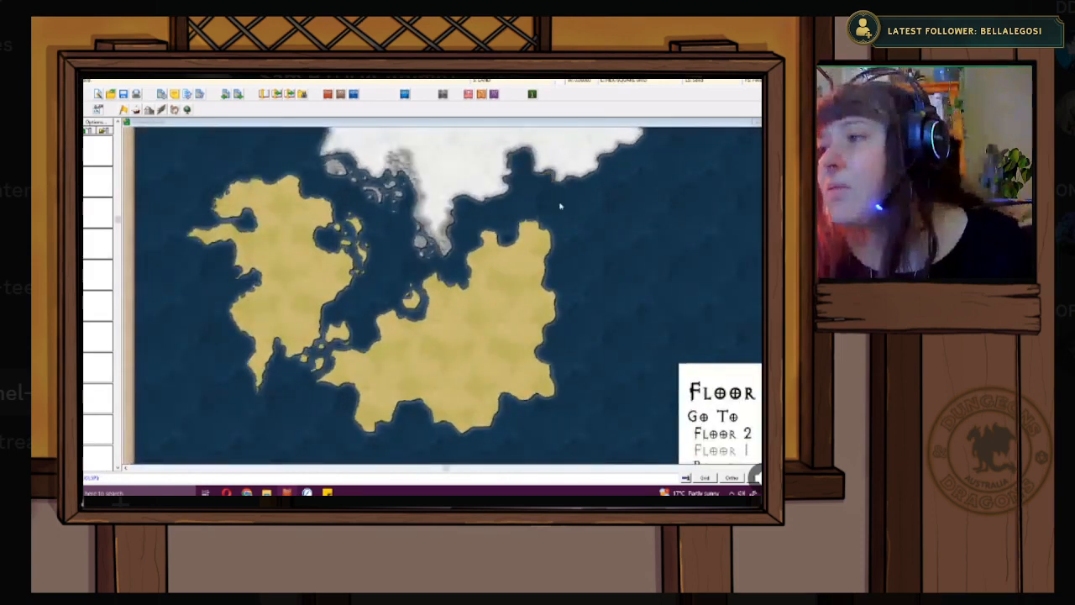
- Draw five small rocky islets in and across the mouth of the snowy continent's southern bay with the default grey hills terrain tool
scroll(559, 205, up, 2)
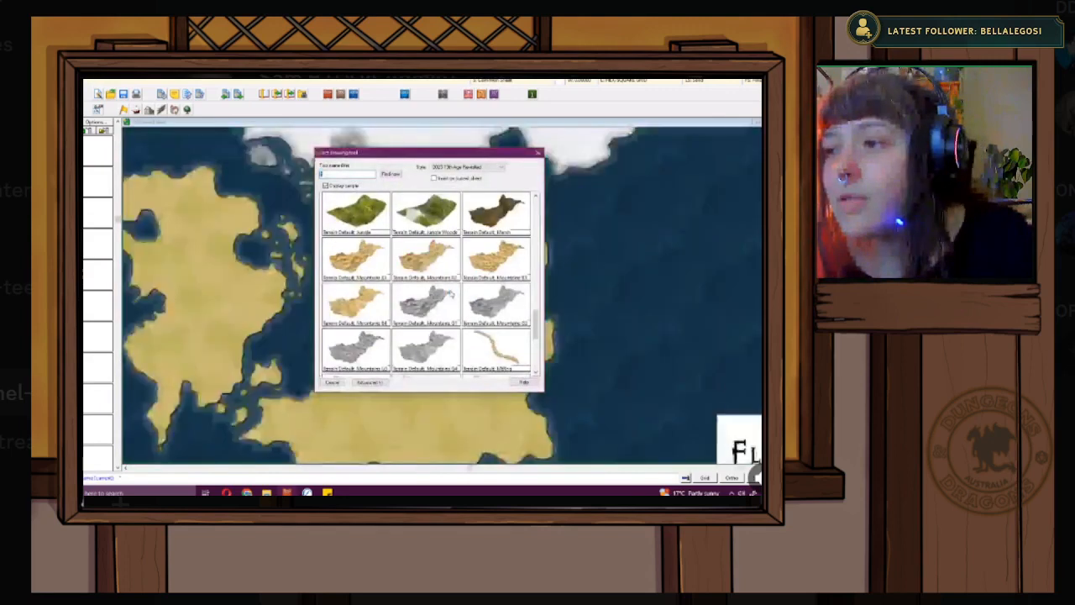
scroll(430, 346, up, 3)
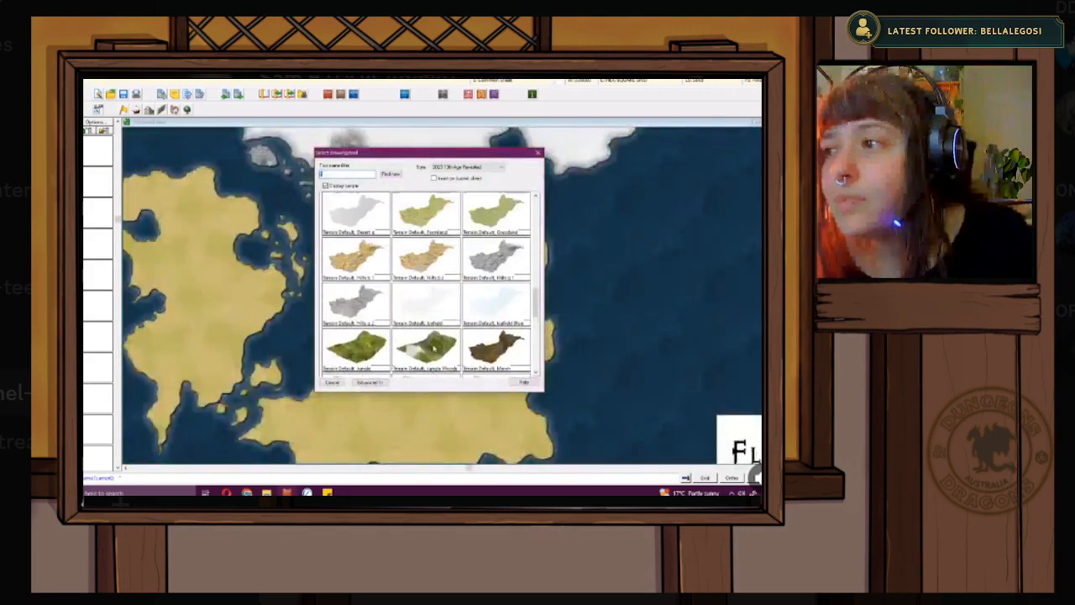
double_click(484, 300)
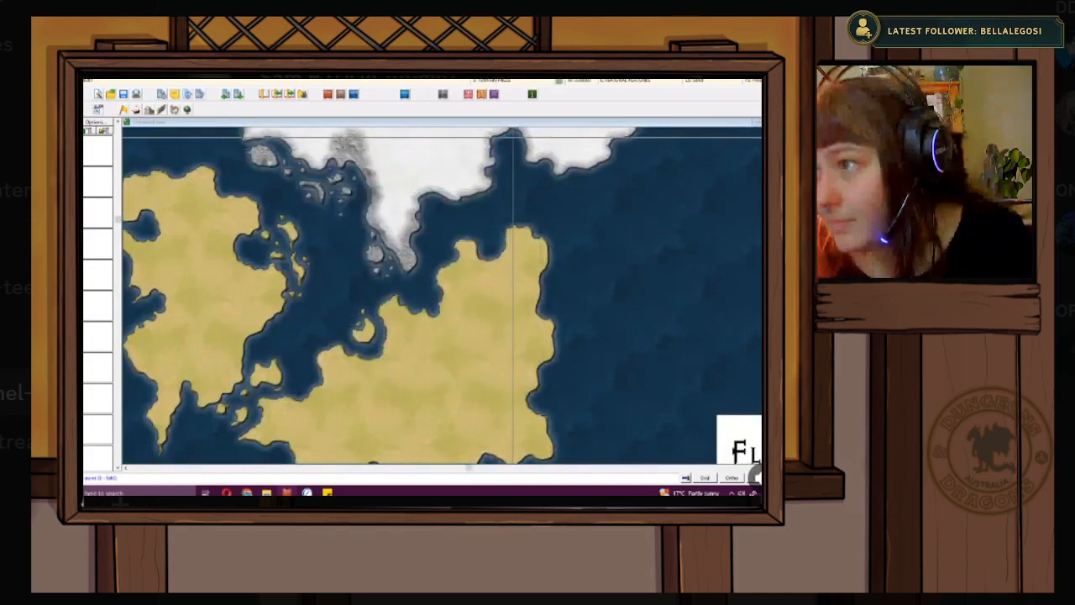
scroll(496, 159, up, 3)
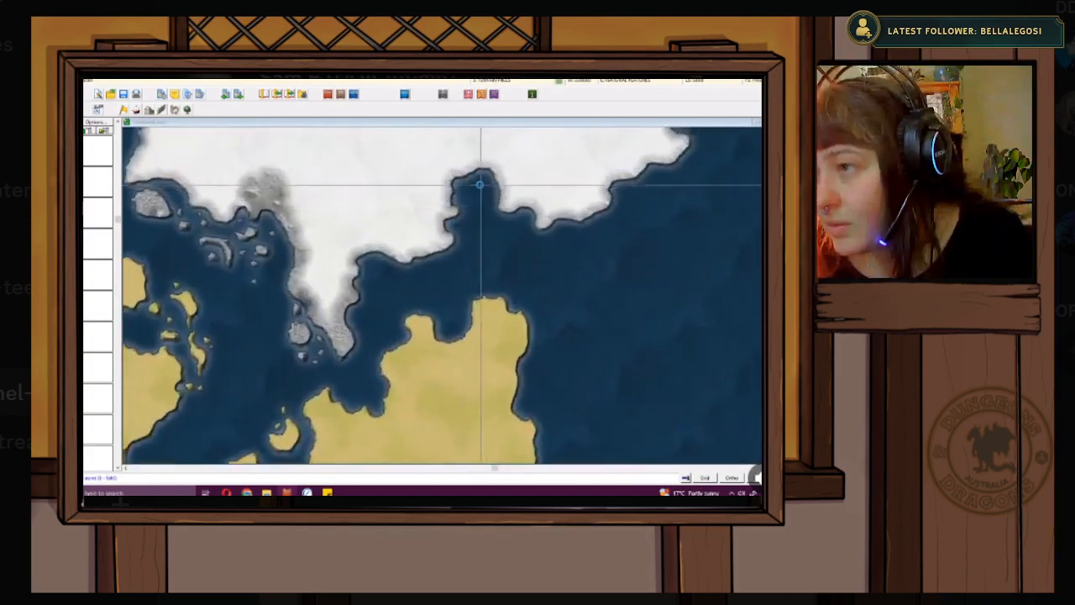
scroll(479, 184, up, 1)
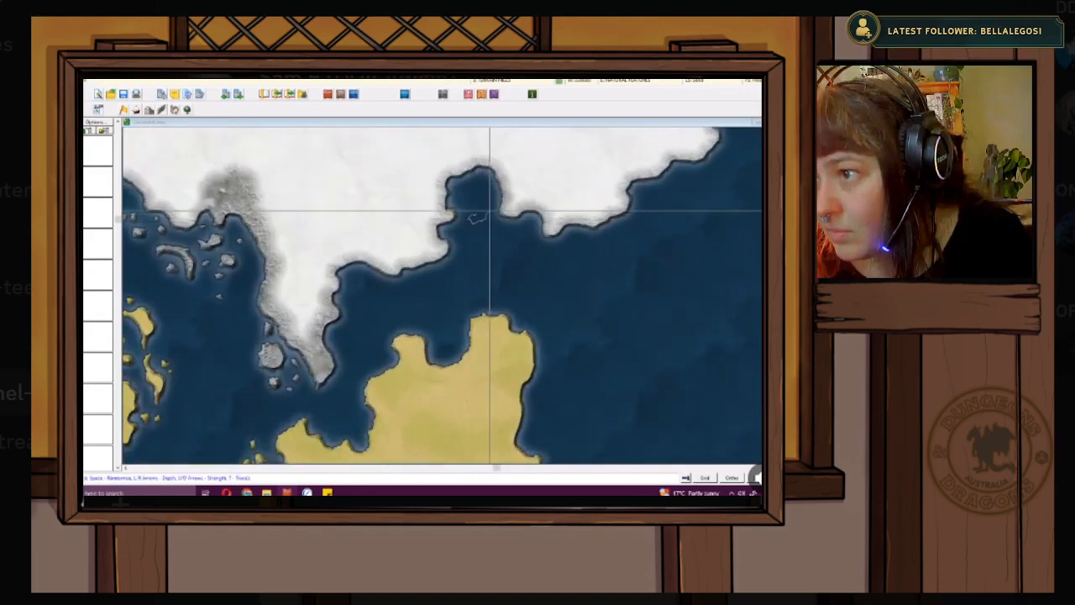
click(476, 216)
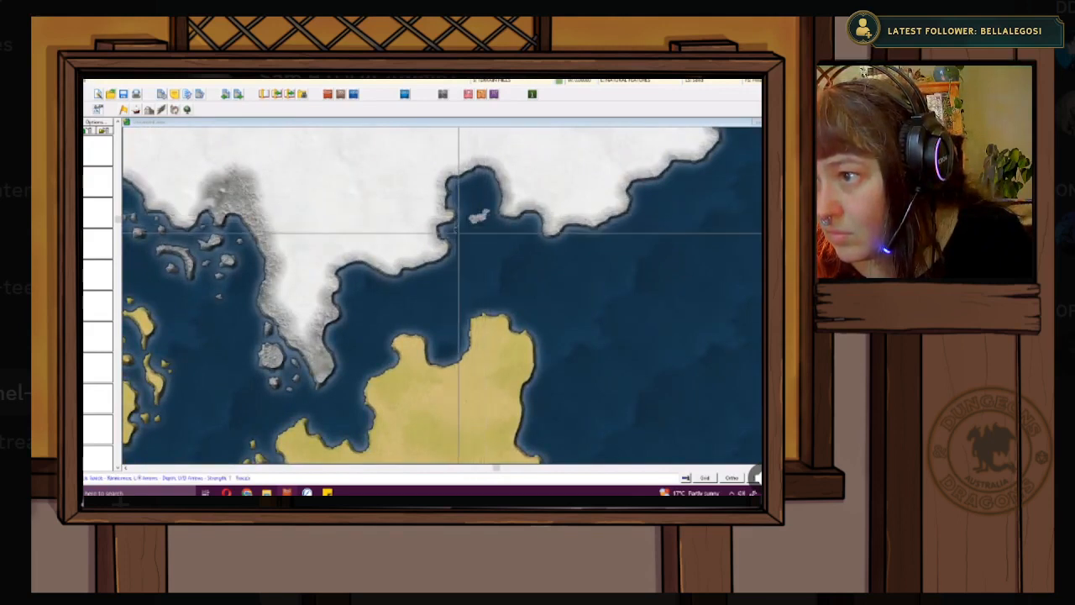
click(460, 231)
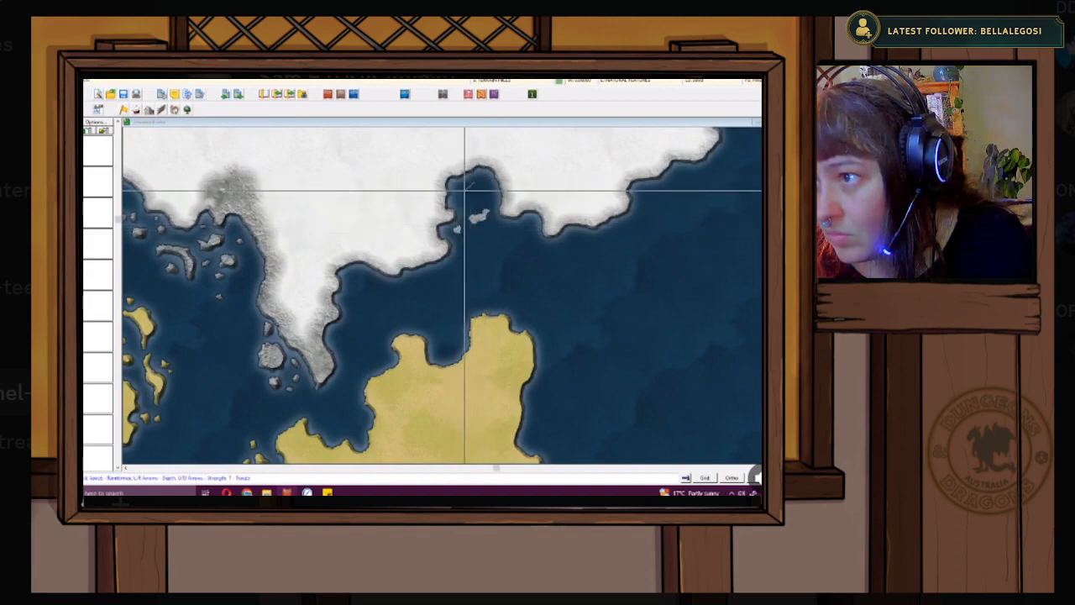
click(491, 183)
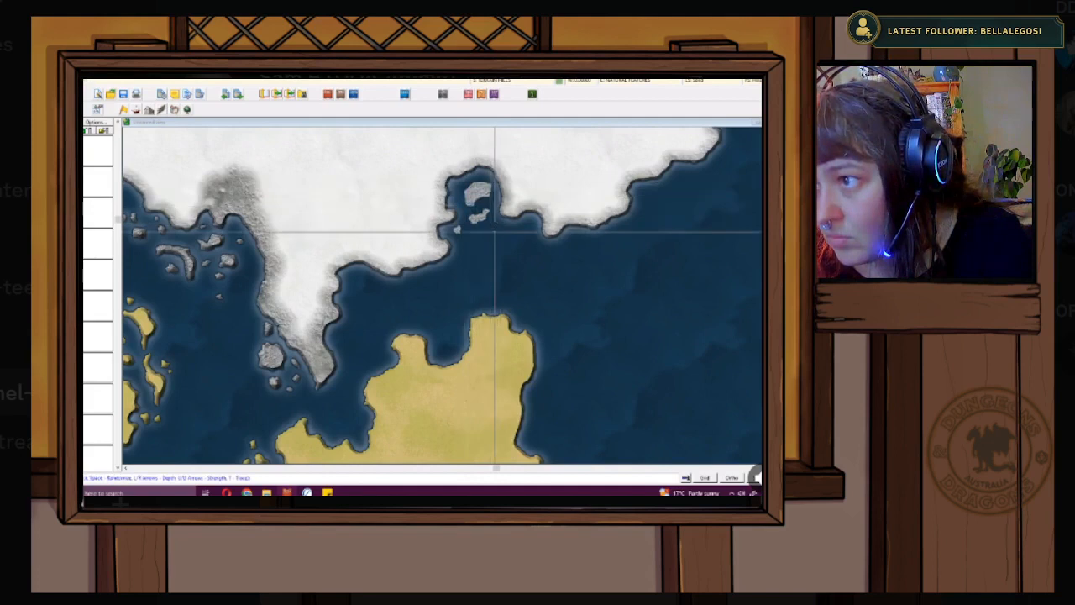
click(502, 232)
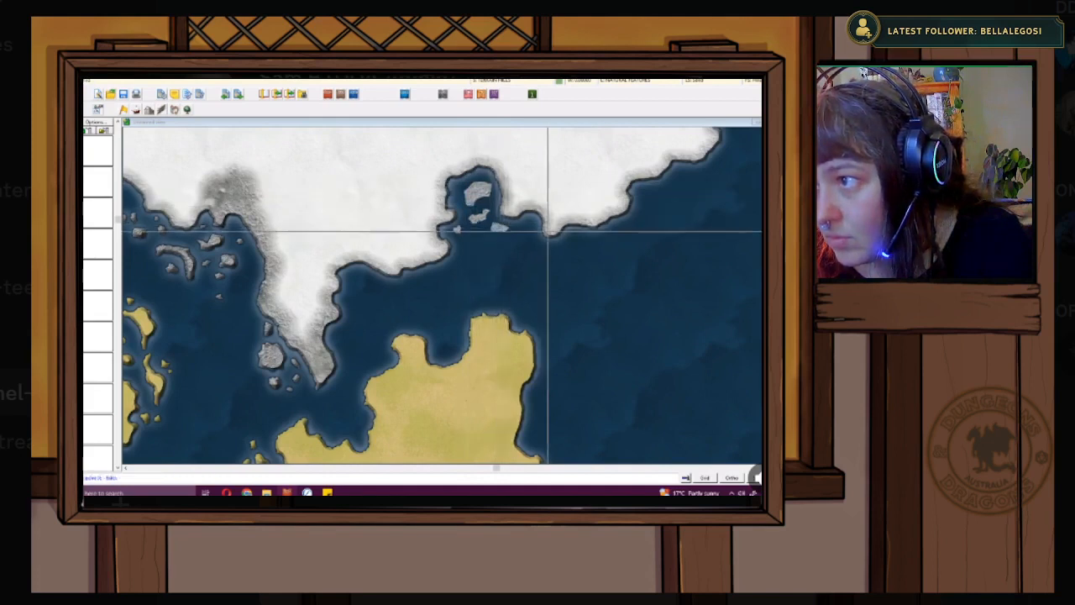
click(530, 227)
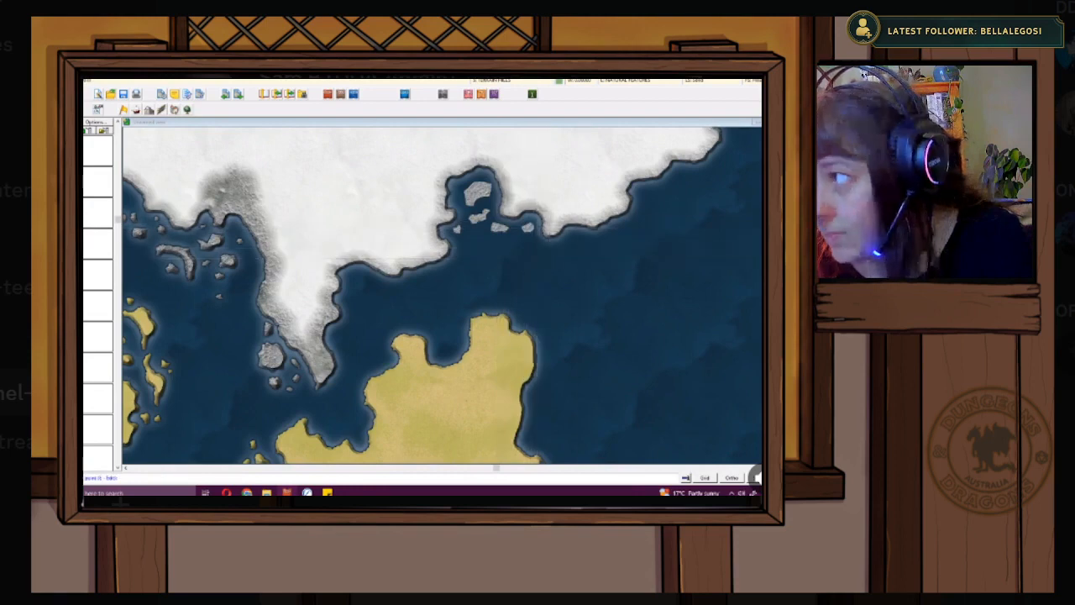
- Extend the grey rocky chain southward from the bay to the eastern landmass with a small islet, a long ragged island and another islet
click(548, 249)
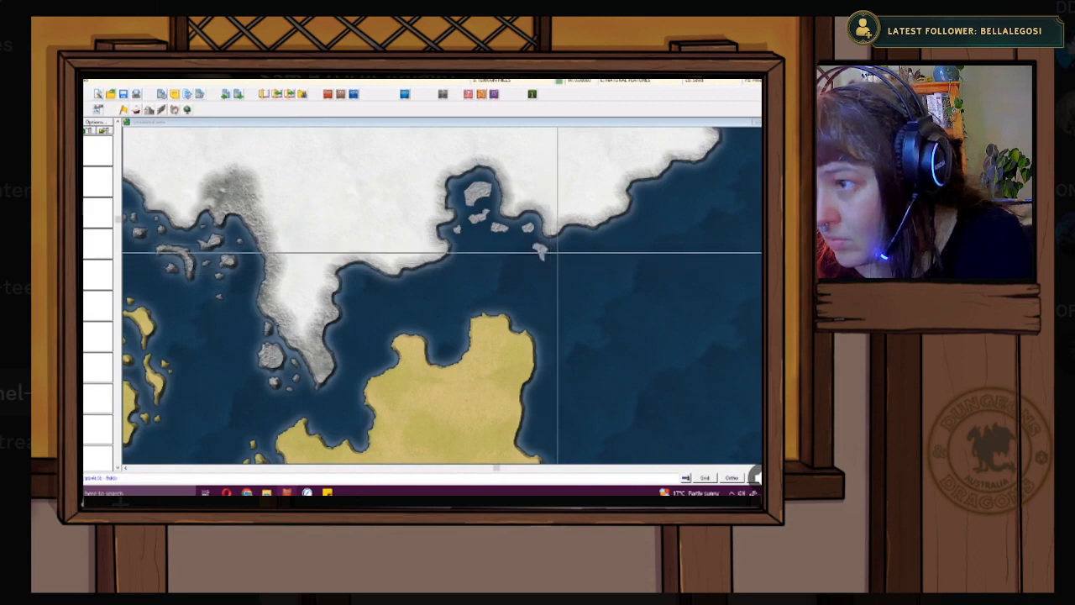
mouse_move(507, 250)
mouse_down()
mouse_move(539, 296)
mouse_move(502, 261)
mouse_up()
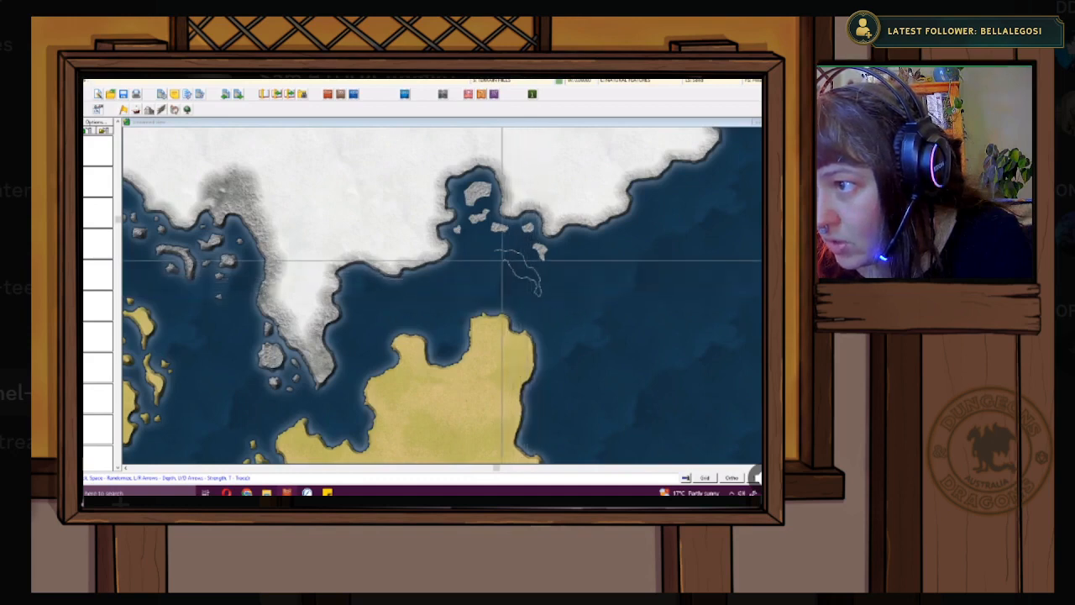
right_click(496, 256)
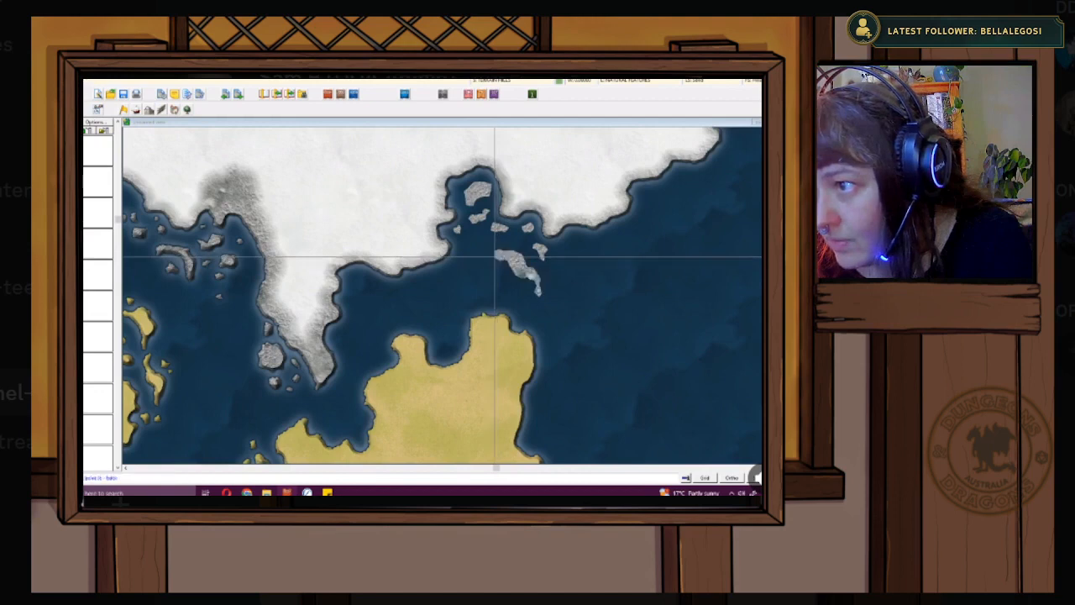
click(540, 313)
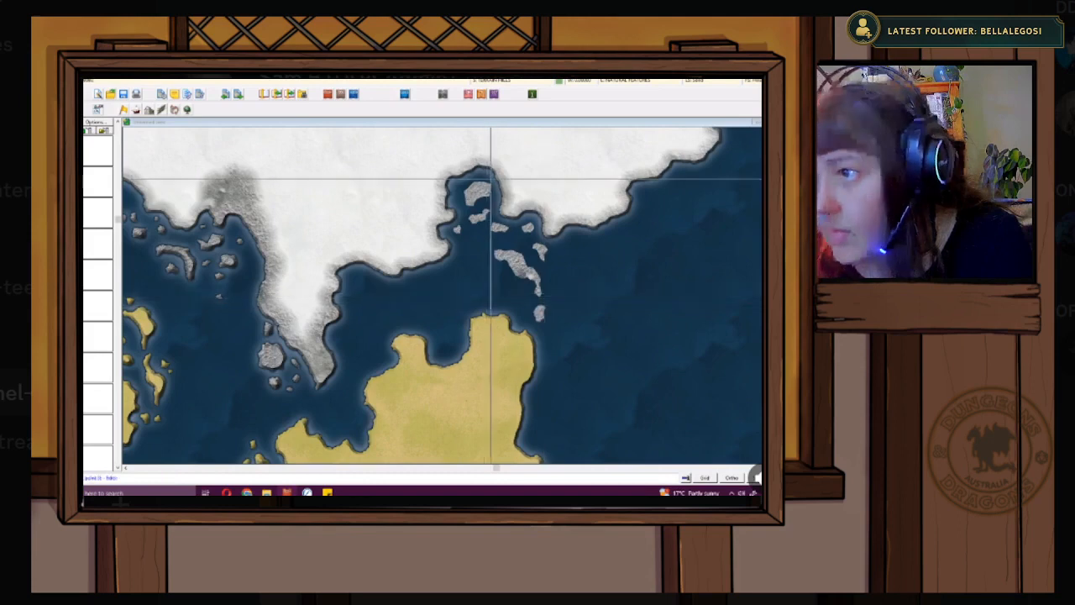
- Move the new grey rocky islets, from the snowy continent's southern bay down to the eastern landmass, to the land sheet
right_click(86, 175)
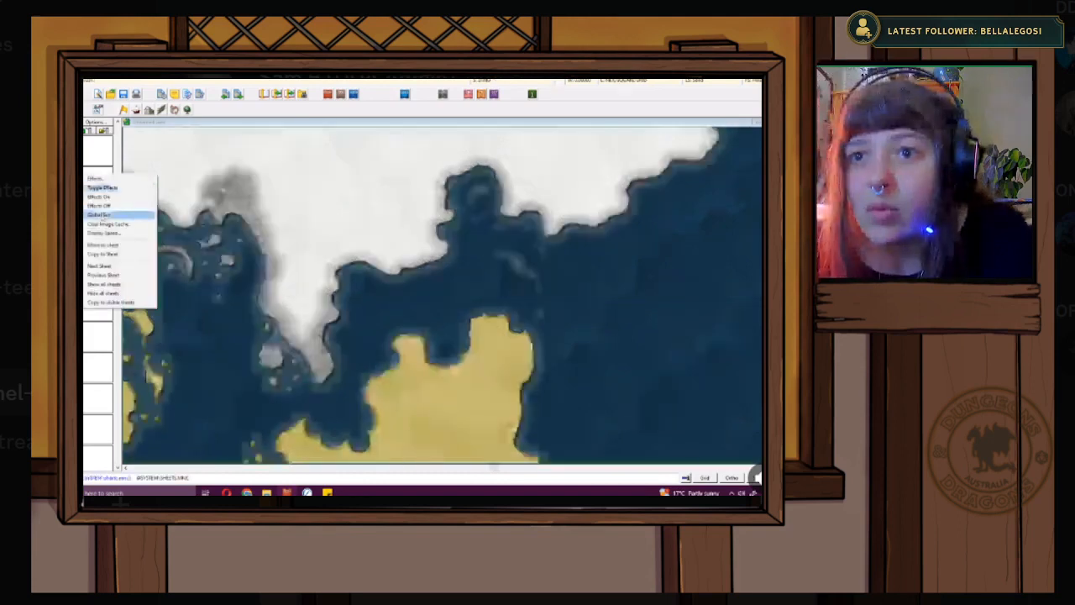
click(103, 244)
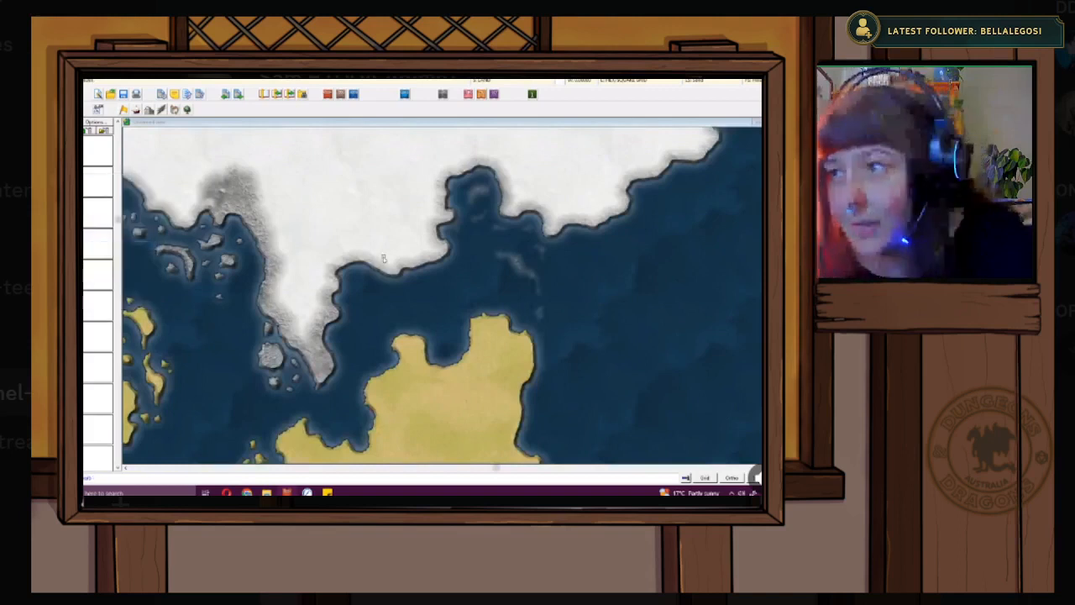
click(477, 201)
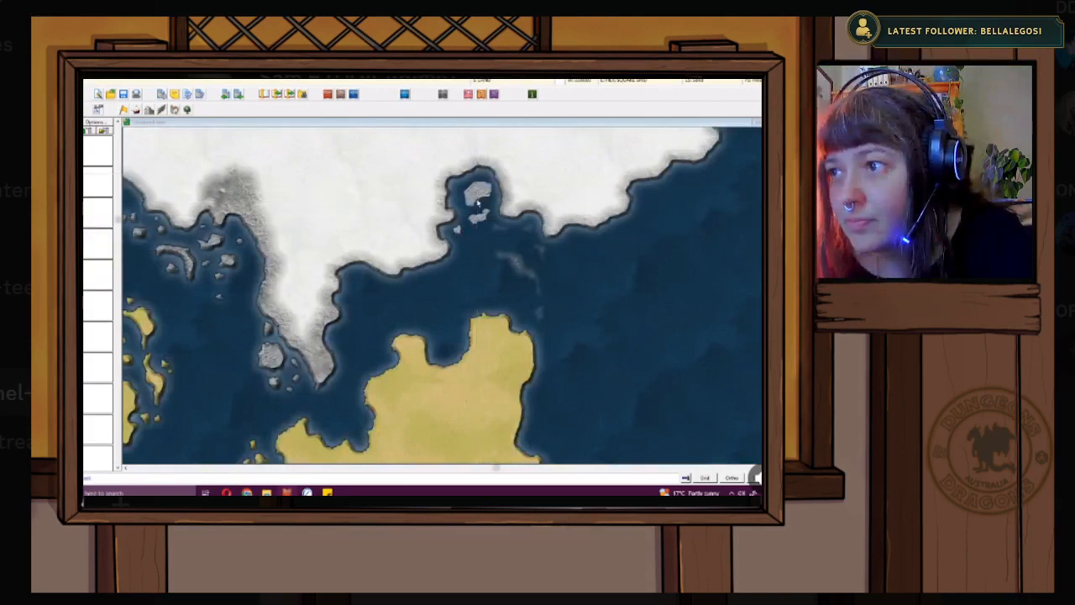
click(499, 232)
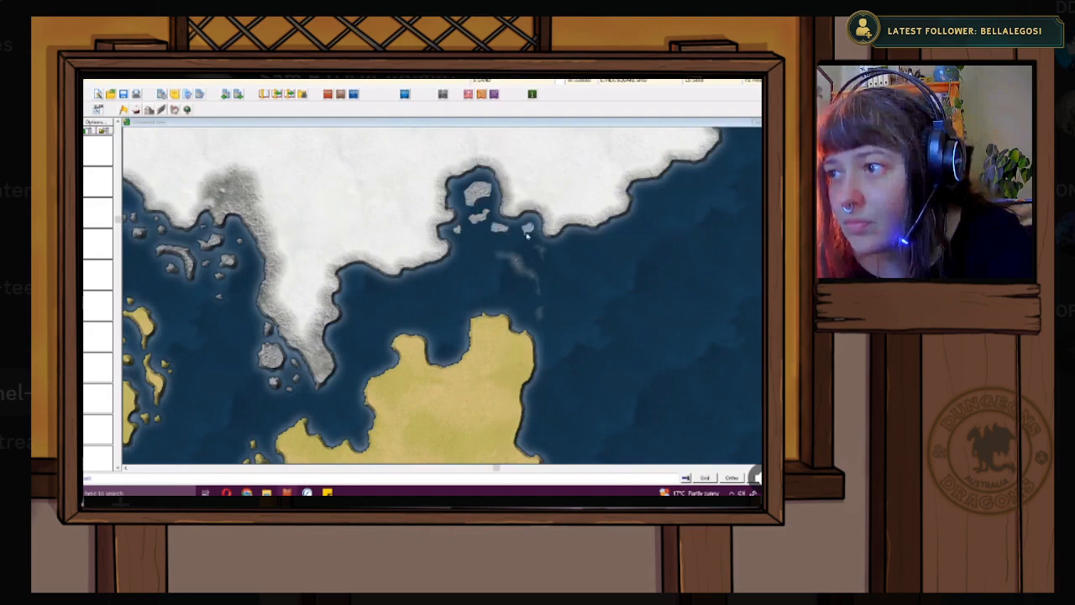
click(519, 283)
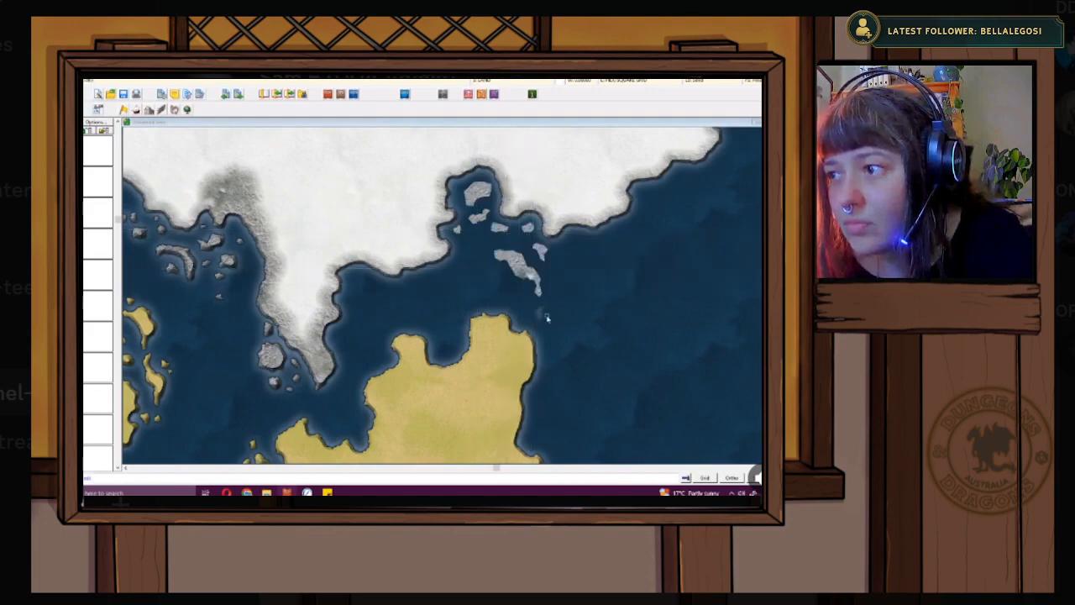
click(539, 317)
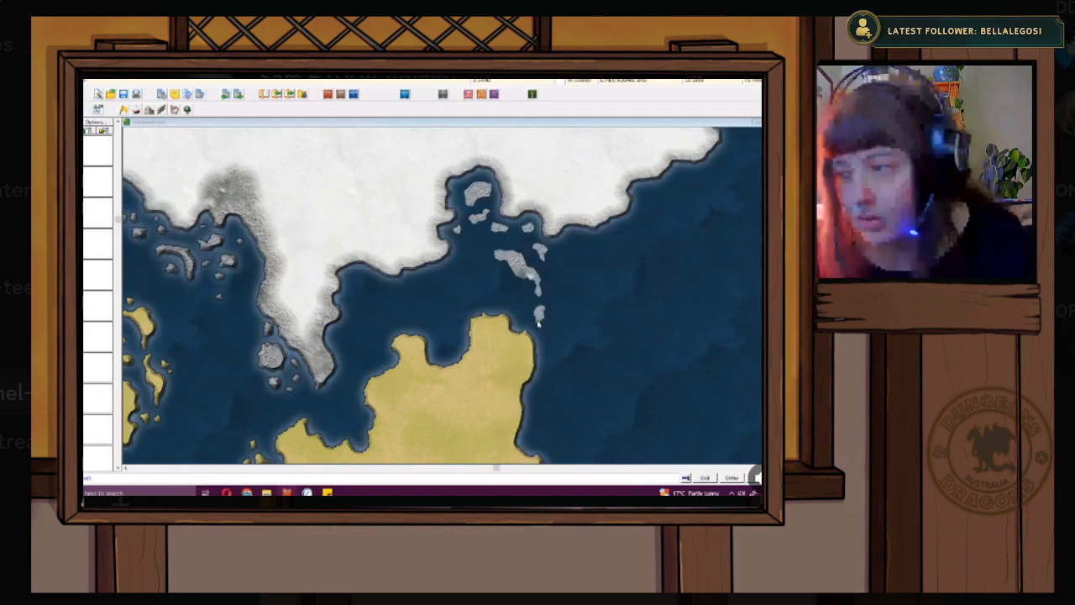
right_click(534, 320)
click(435, 350)
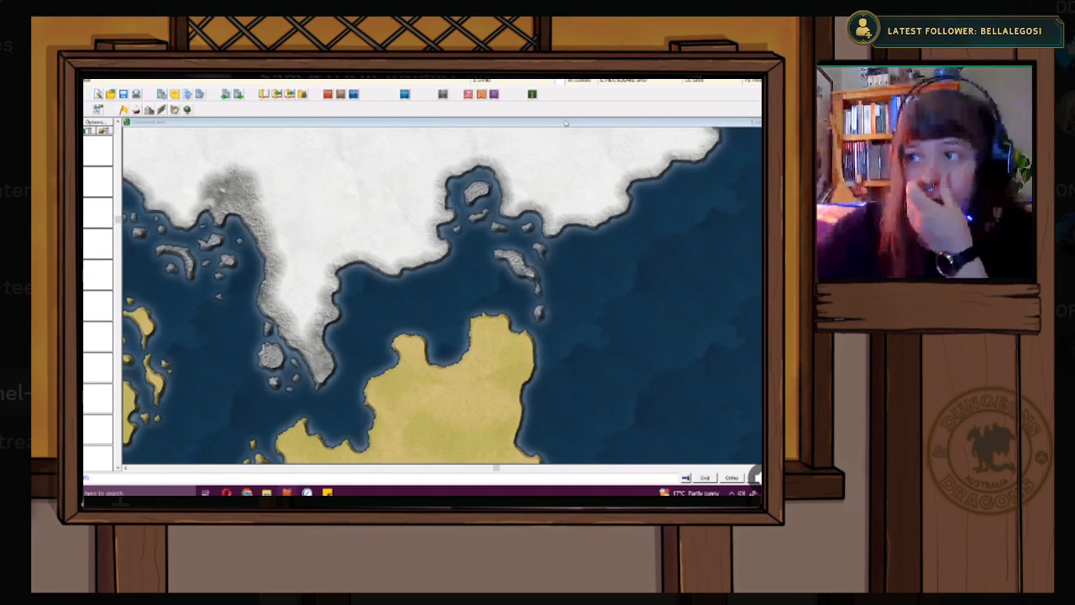
click(618, 84)
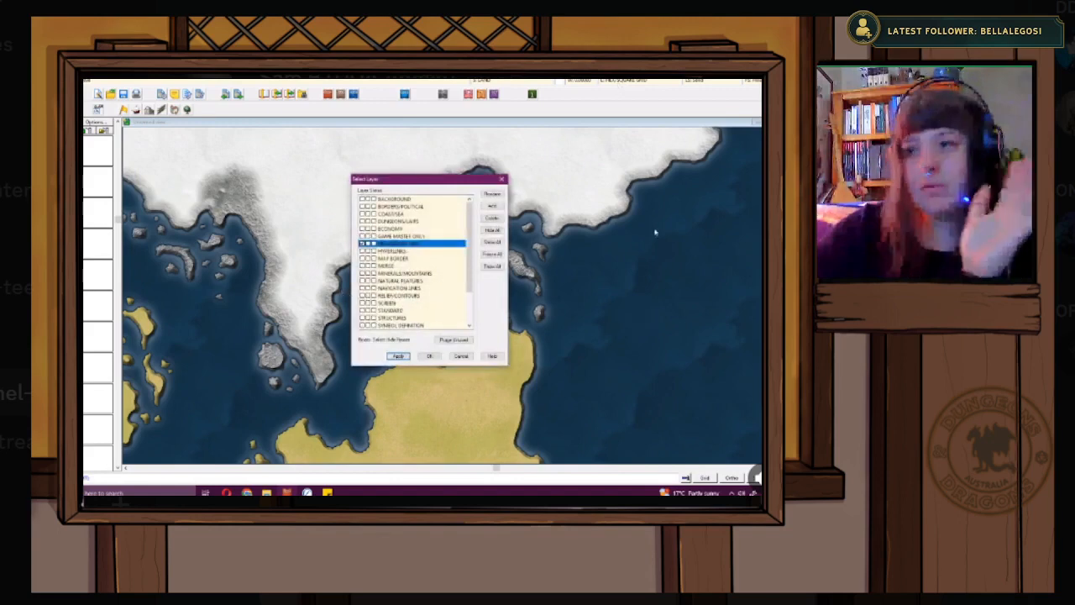
click(501, 180)
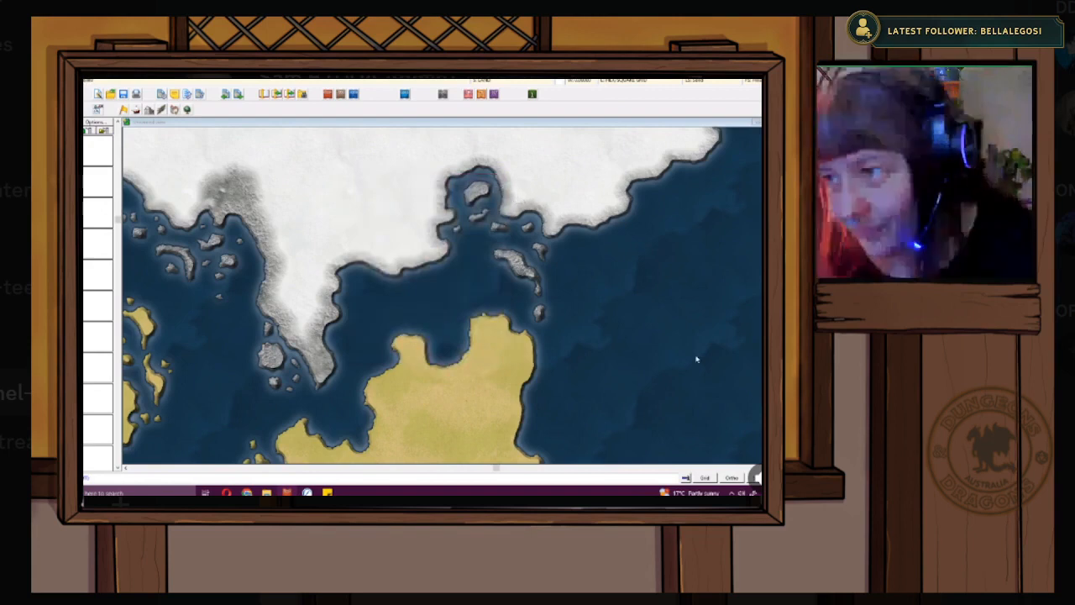
- Try drawing a chain of small Land, Default islands across the mouth of the bay on the eastern landmass's northern coast
scroll(617, 322, down, 3)
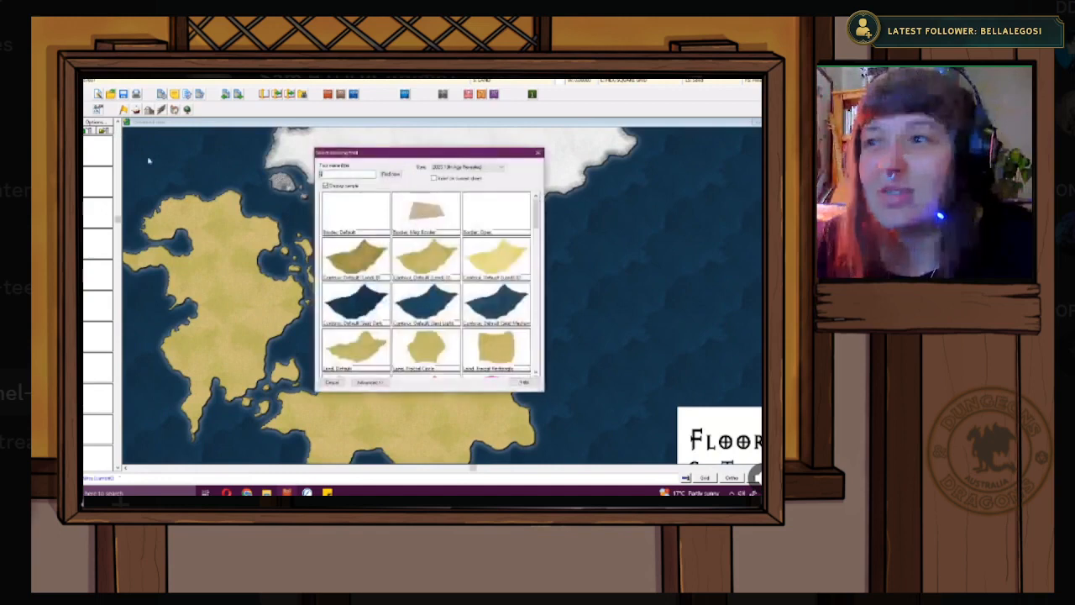
double_click(356, 346)
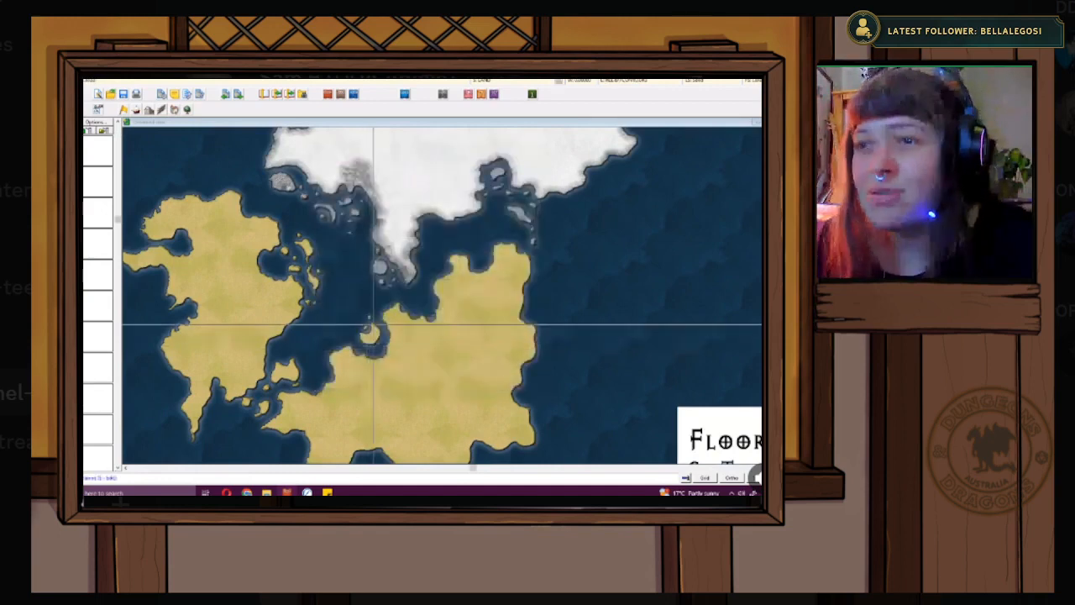
scroll(455, 285, up, 1)
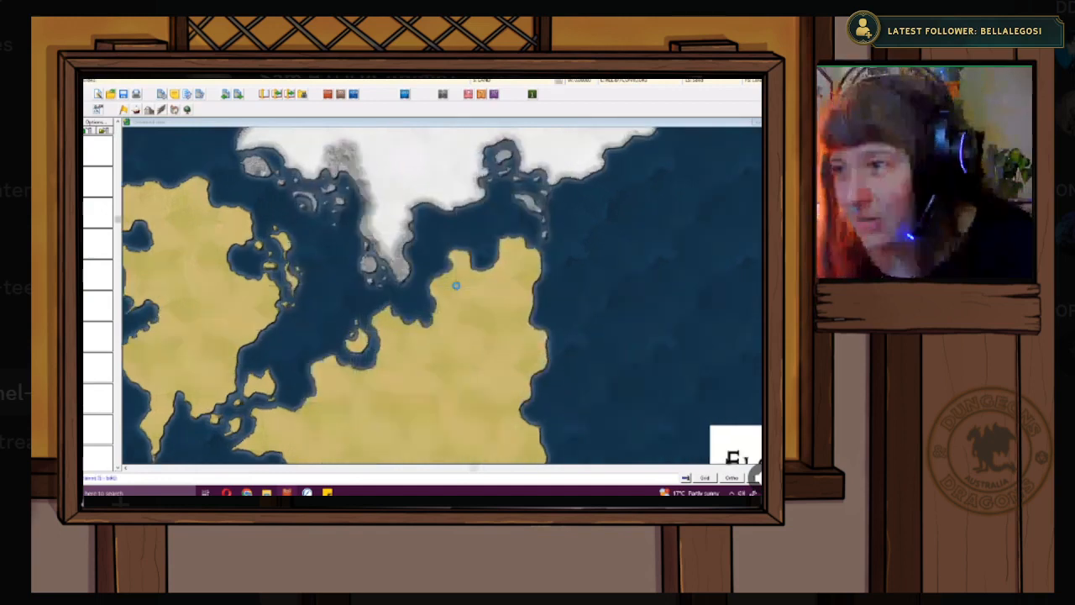
scroll(455, 285, up, 1)
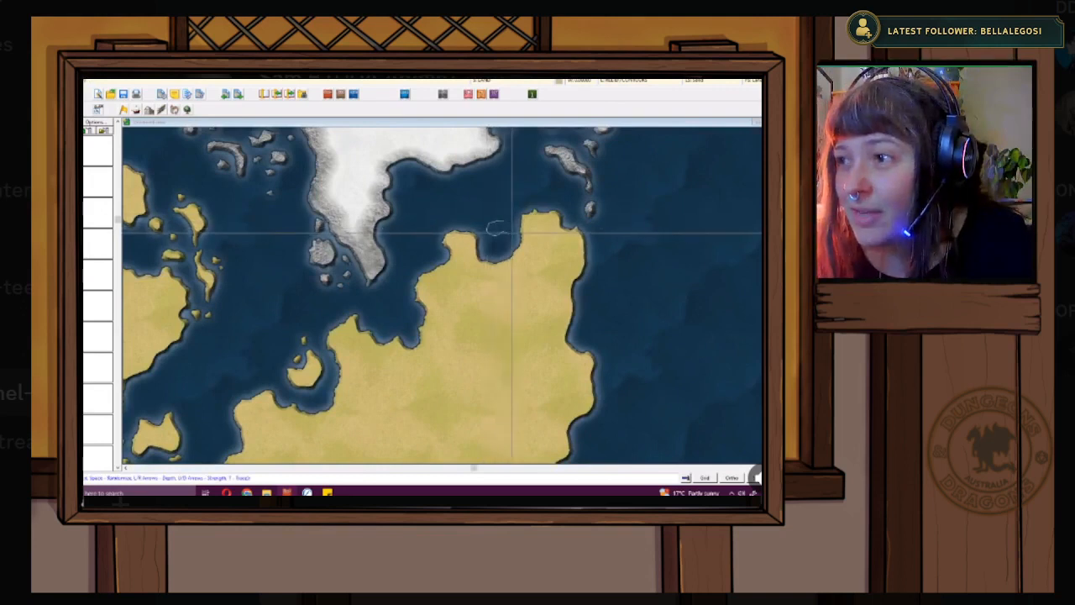
click(501, 227)
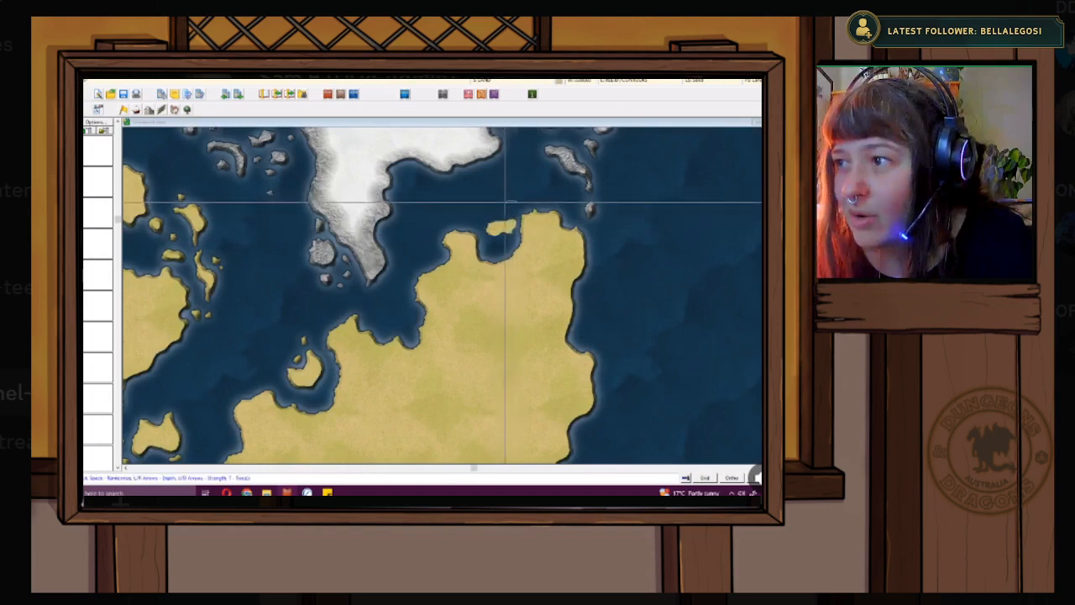
click(511, 204)
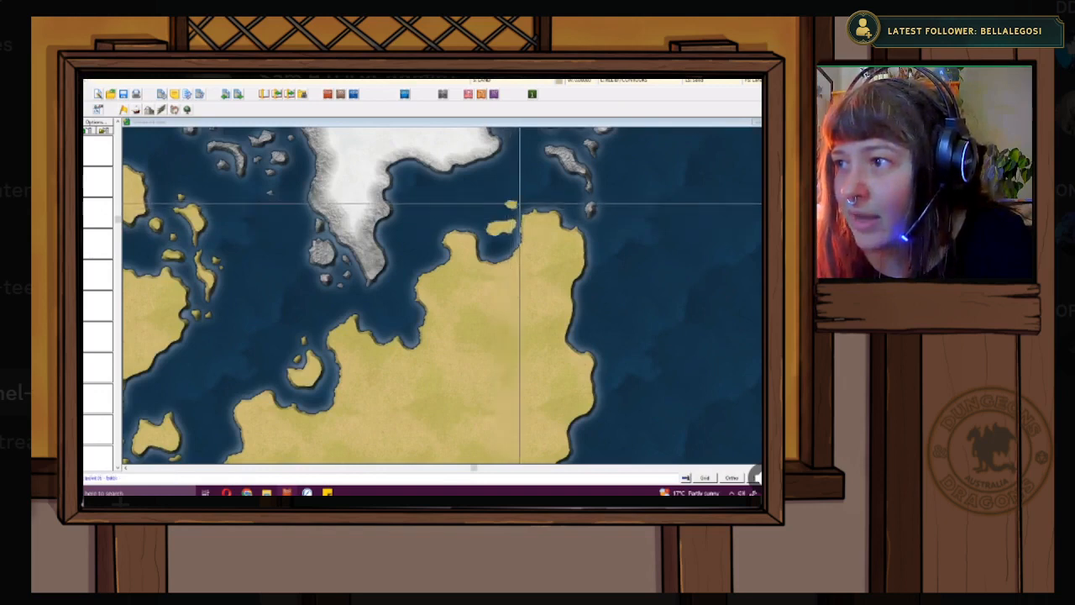
scroll(526, 204, up, 2)
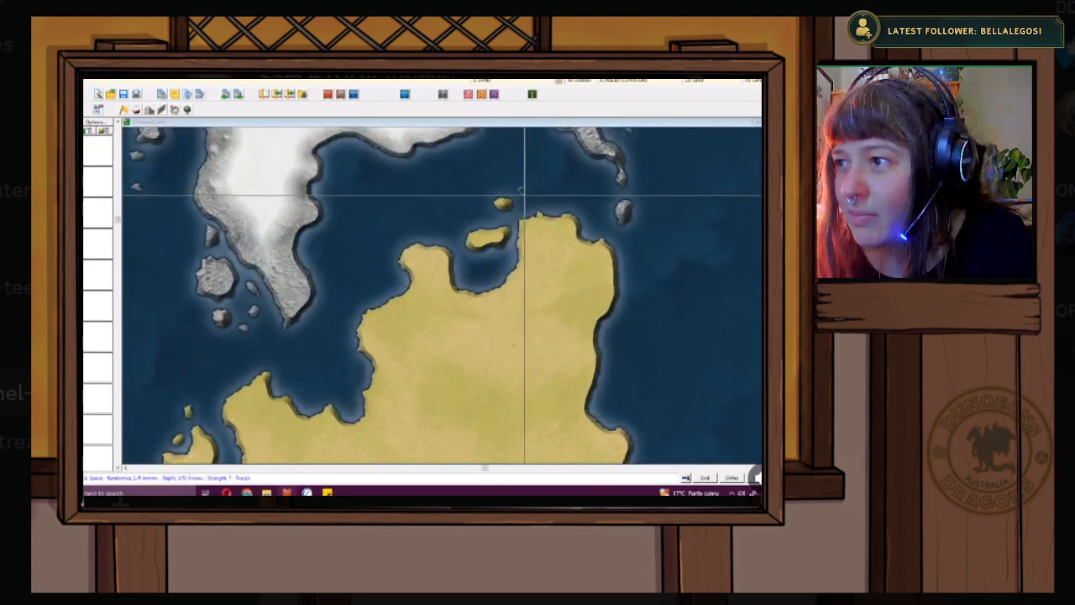
click(527, 192)
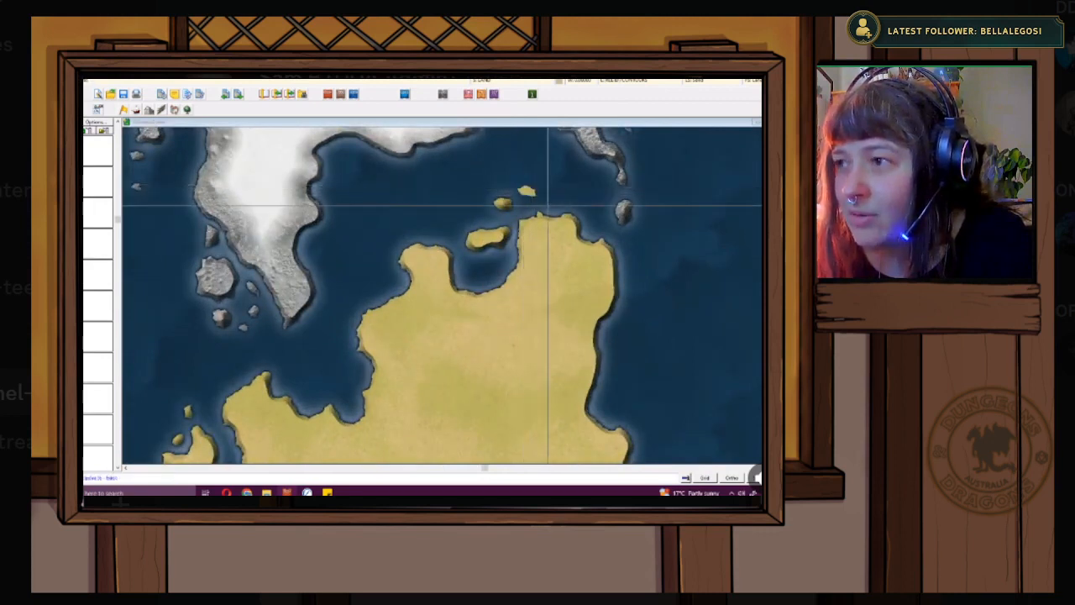
scroll(508, 208, down, 1)
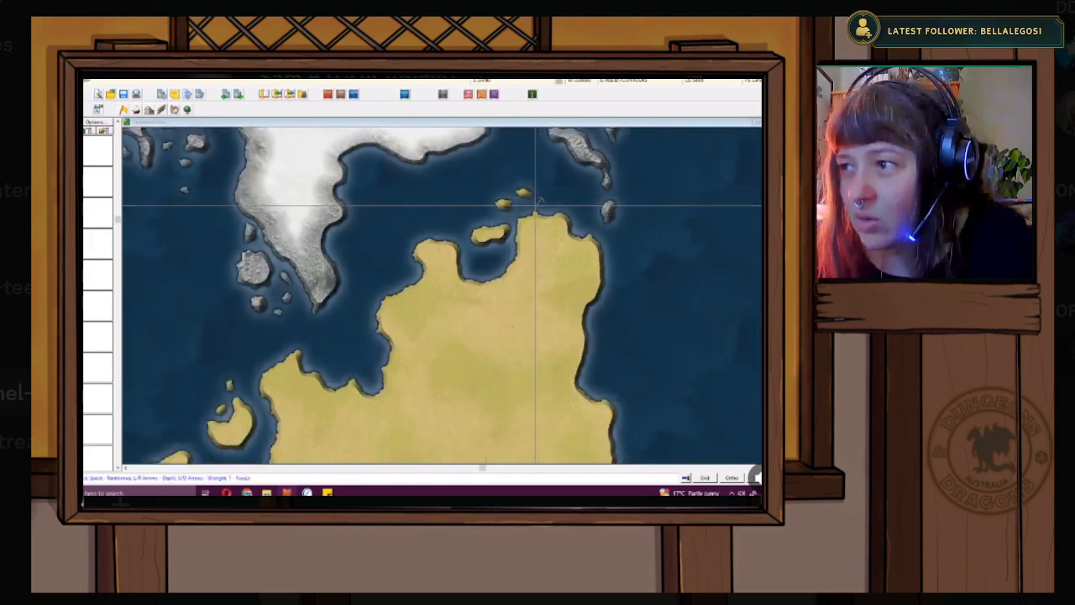
click(423, 240)
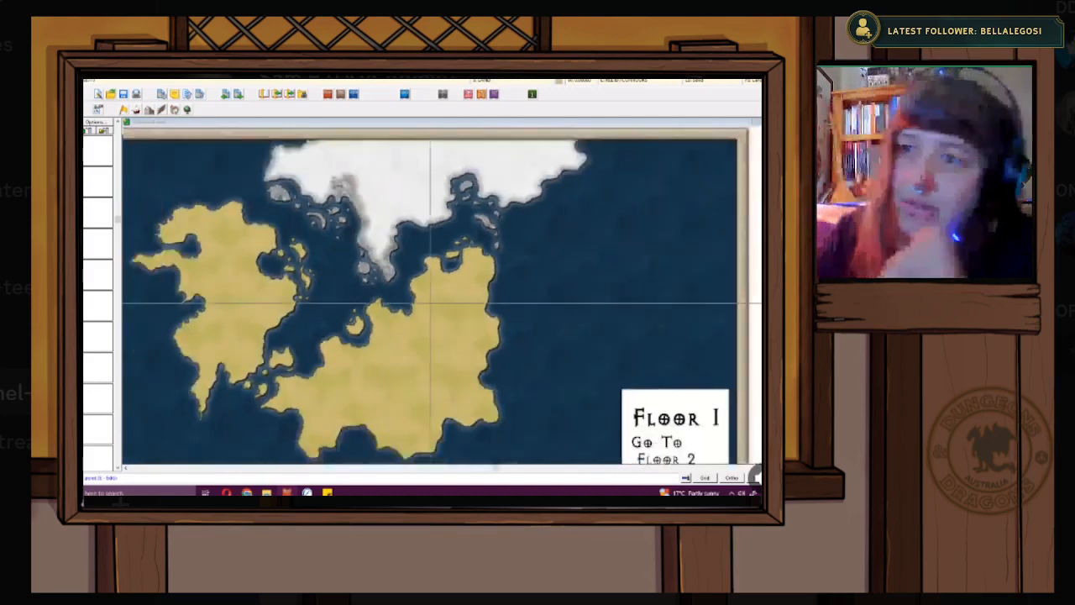
scroll(430, 301, up, 3)
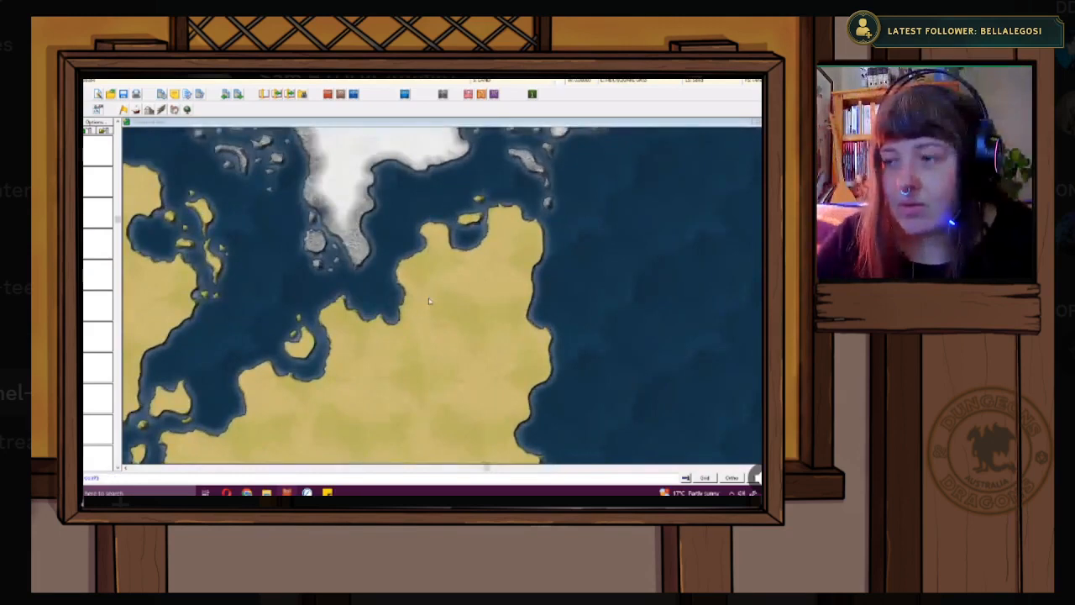
scroll(452, 223, down, 3)
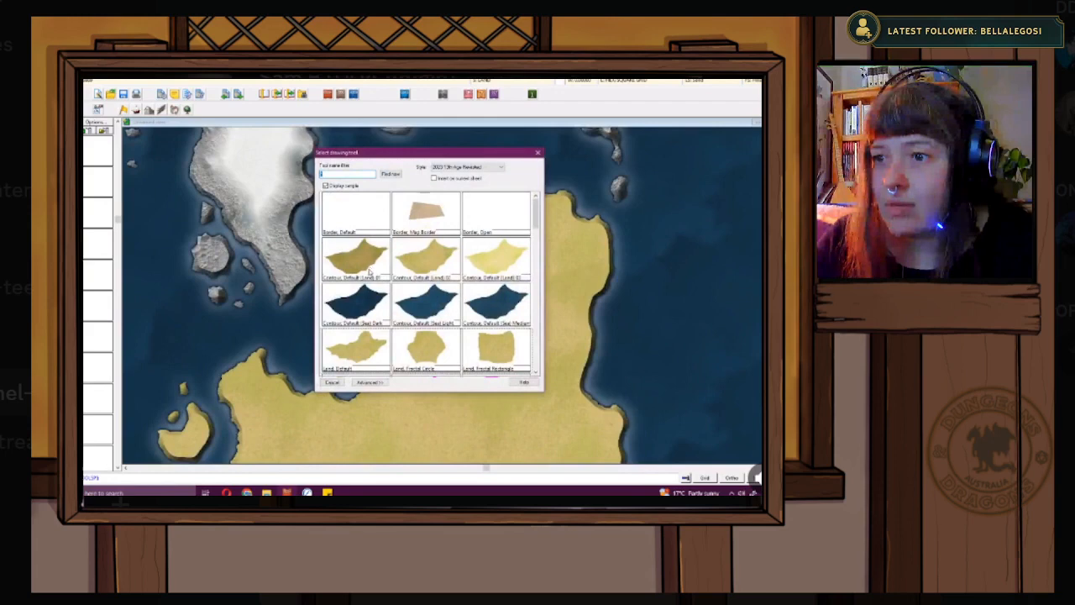
- Try outlining an island at the northern bay's mouth with the Contour, Default (Land) tool
double_click(371, 269)
click(463, 199)
click(465, 213)
click(475, 210)
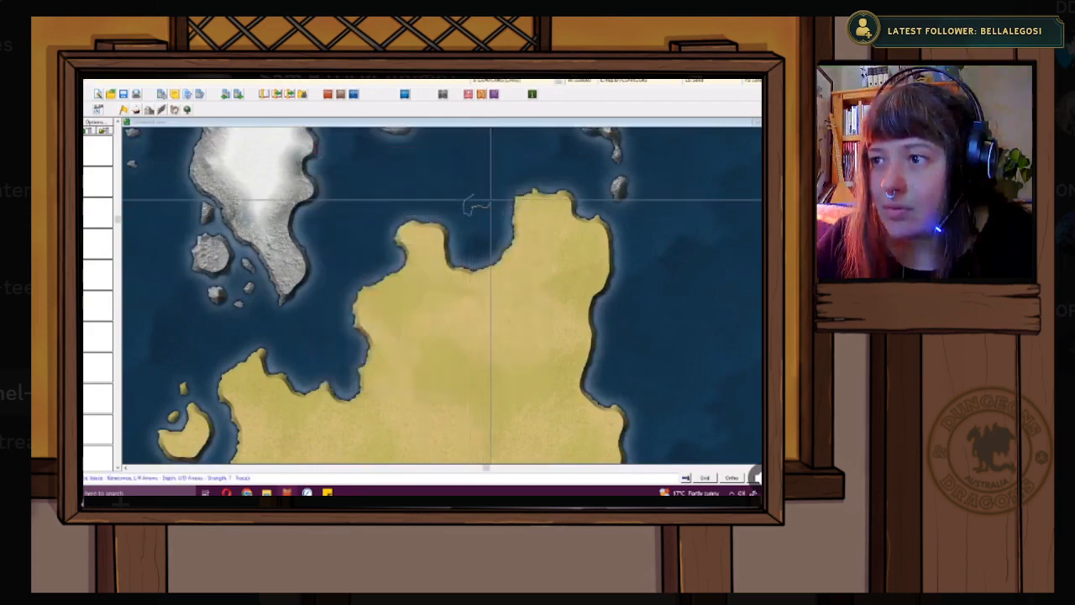
scroll(486, 222, down, 2)
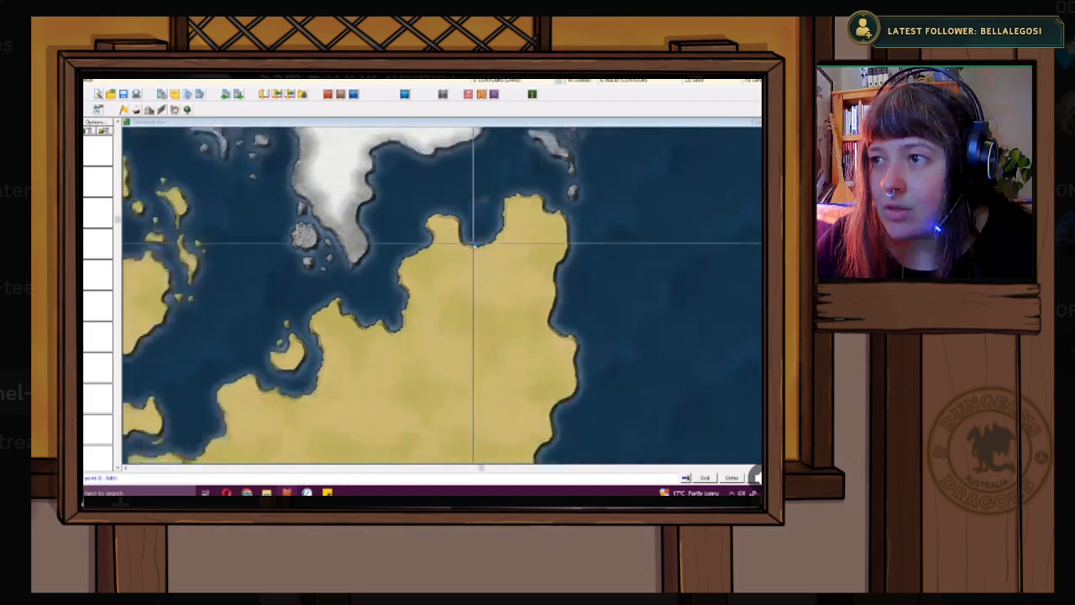
scroll(475, 243, down, 1)
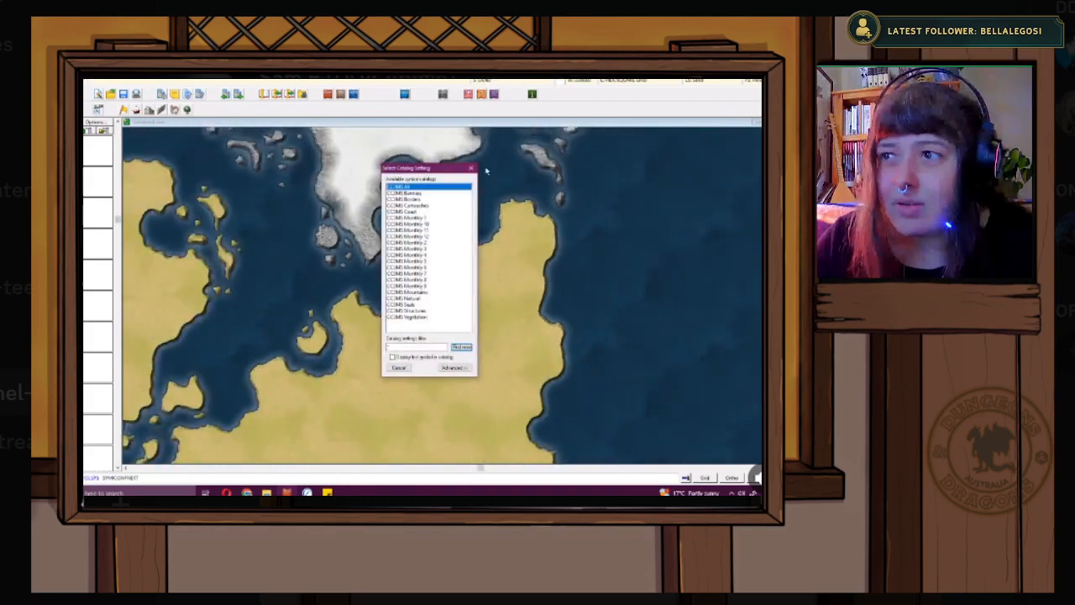
key(Escape)
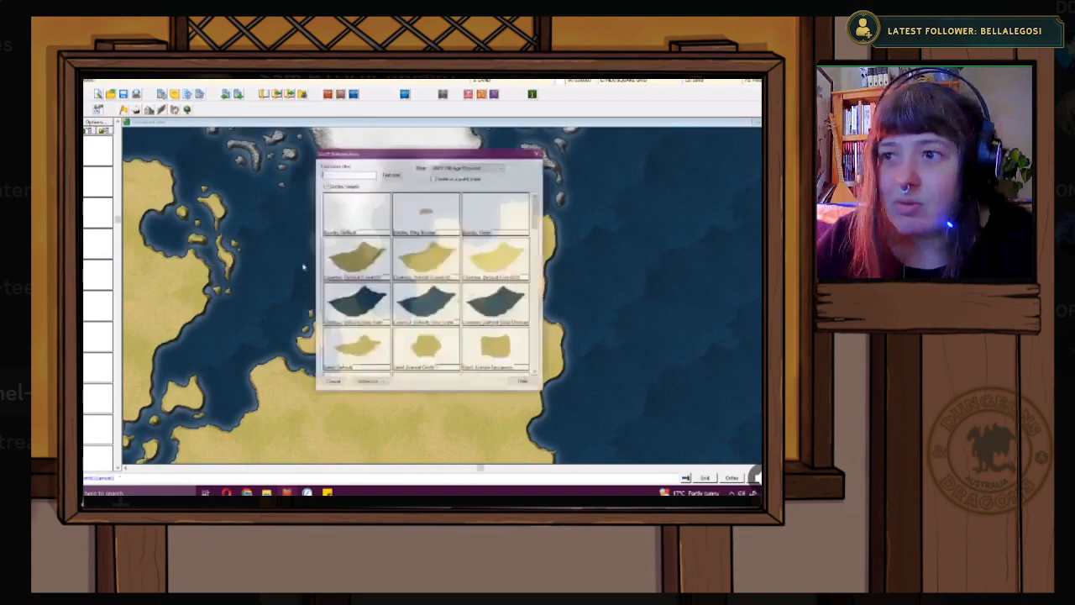
- Try a single slim Land, Default island between the two headlands of the eastern landmass's northern bay
click(491, 249)
scroll(488, 225, up, 1)
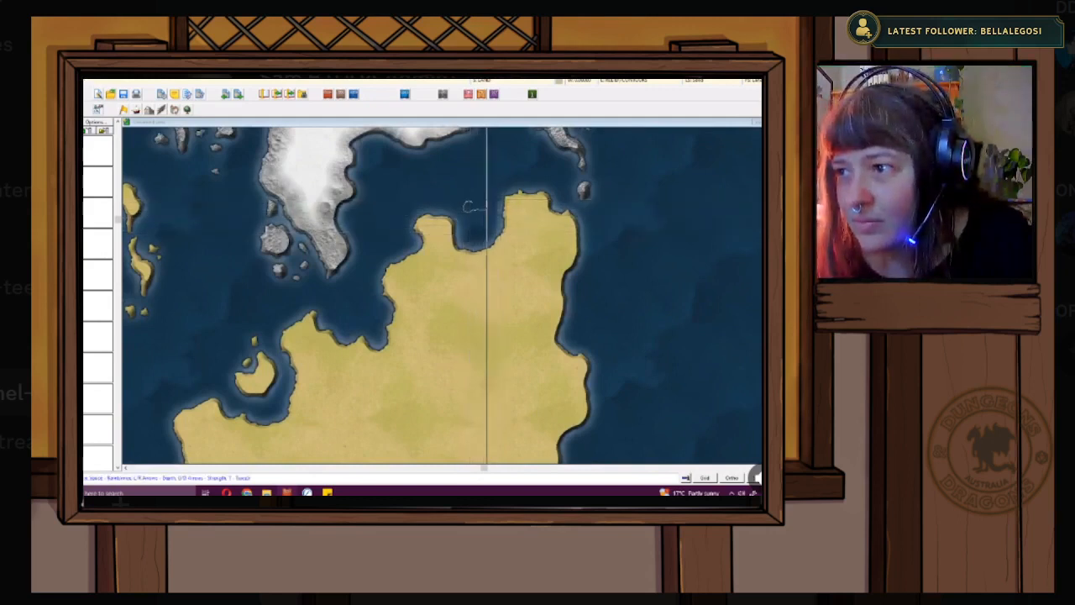
right_click(482, 191)
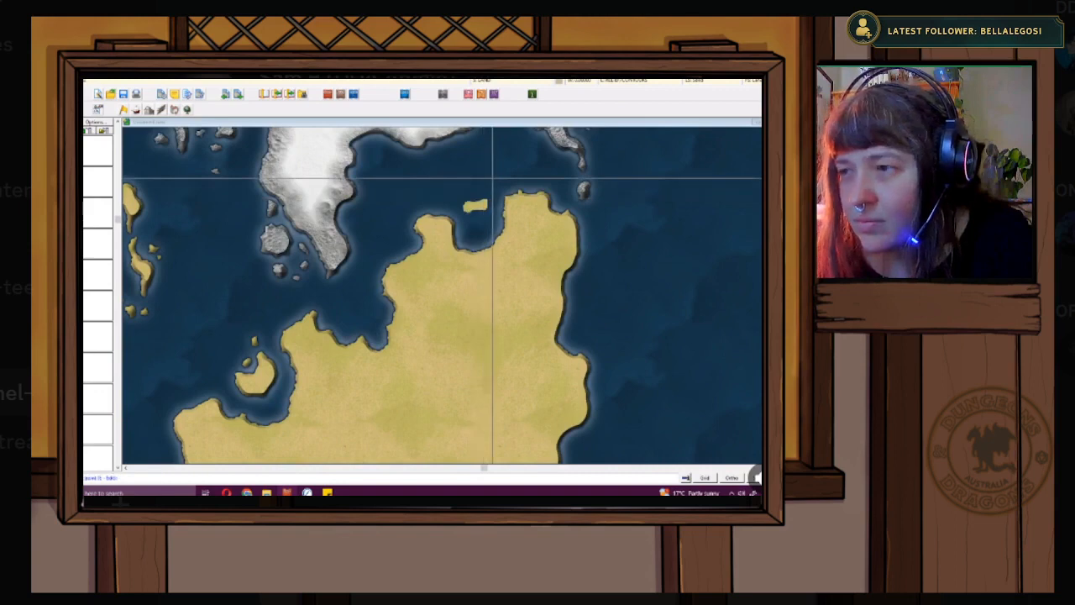
scroll(492, 178, down, 1)
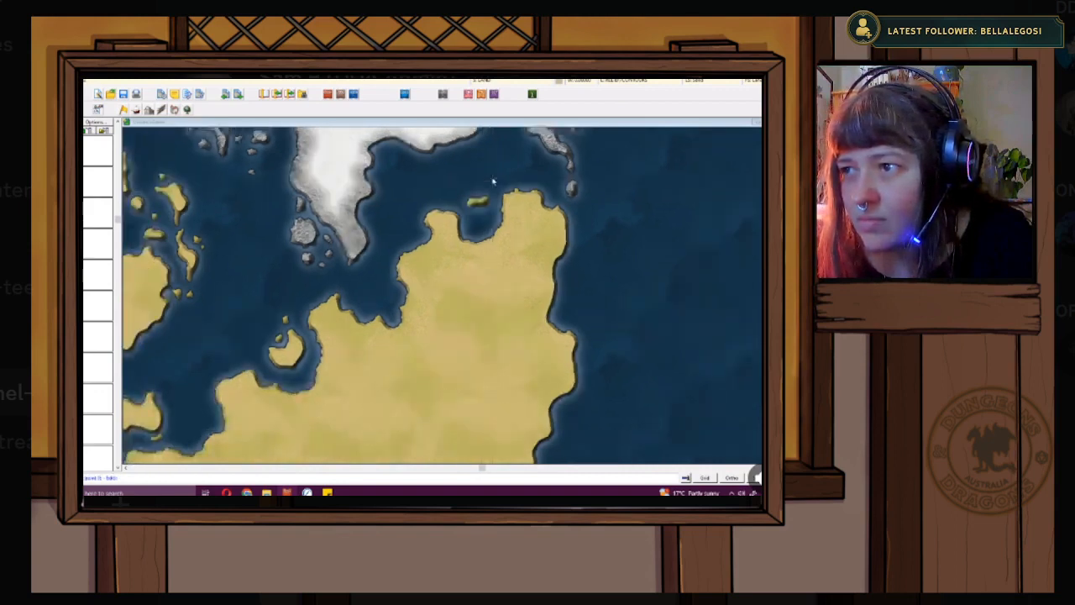
scroll(493, 179, up, 1)
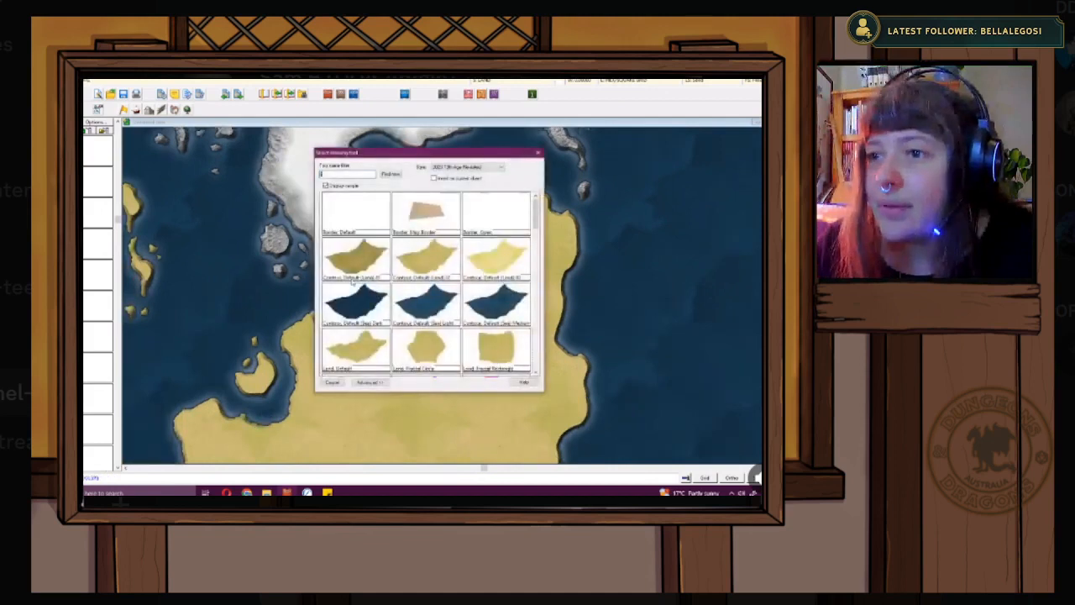
- Draw a small islet, a tall narrow island and another small islet at the northern bay's mouth with the Land, Default tool
double_click(348, 350)
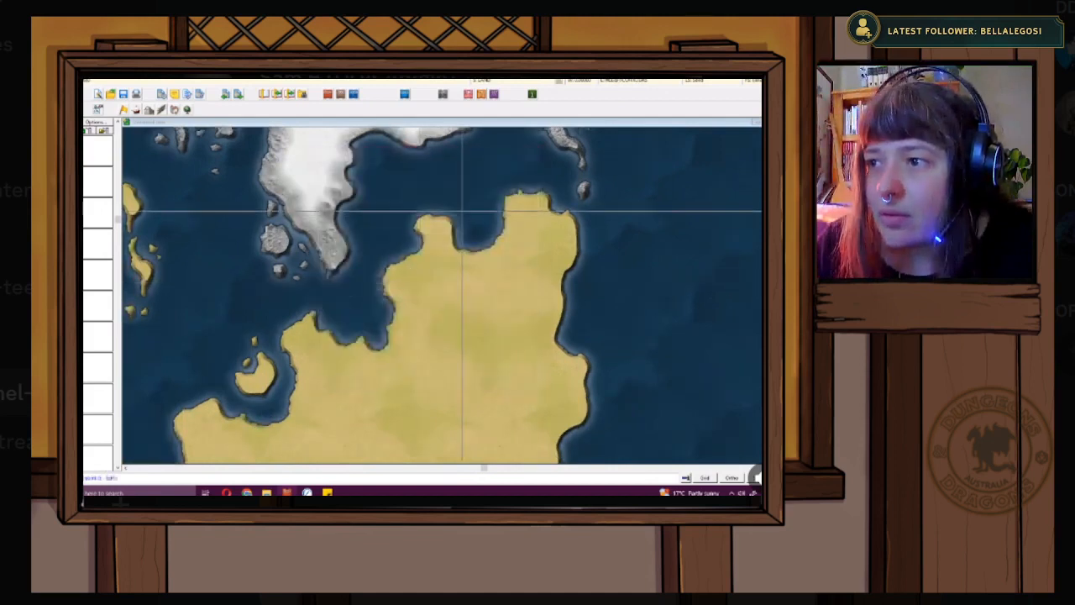
right_click(475, 206)
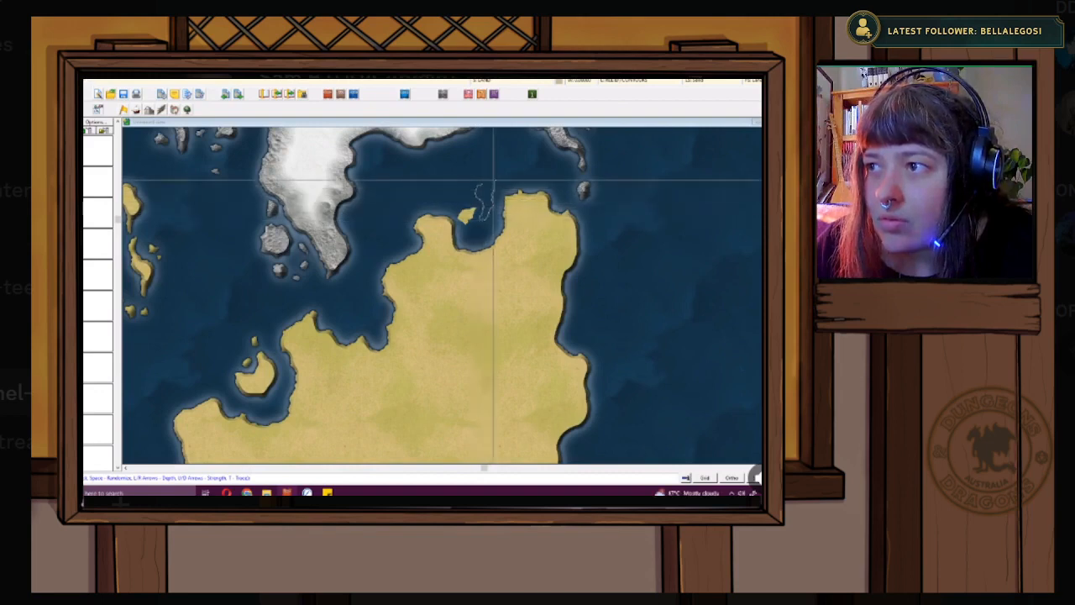
right_click(484, 178)
scroll(504, 183, down, 1)
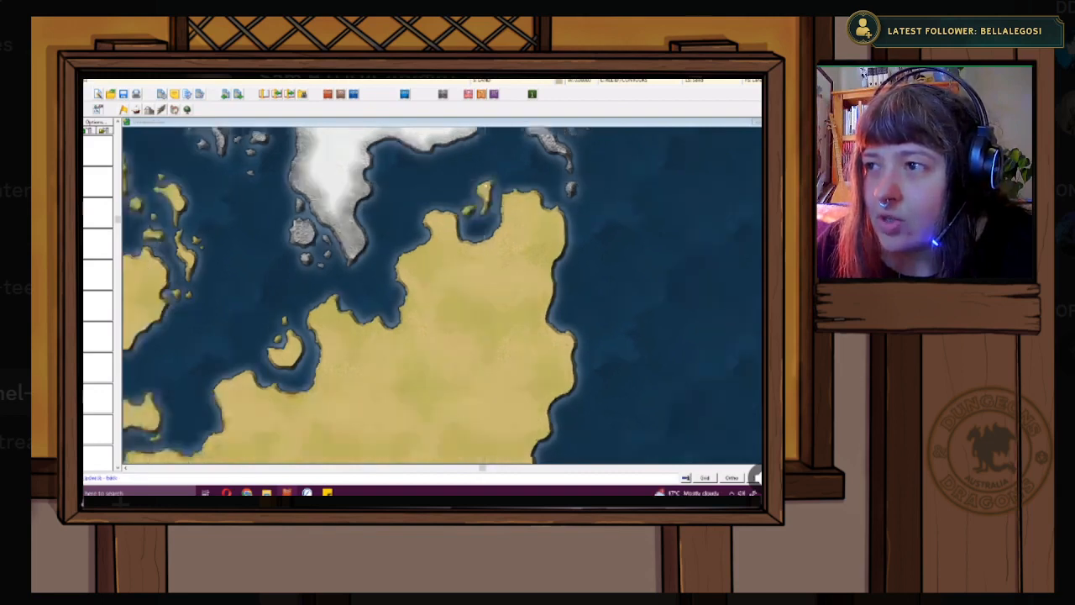
drag(504, 183, 463, 247)
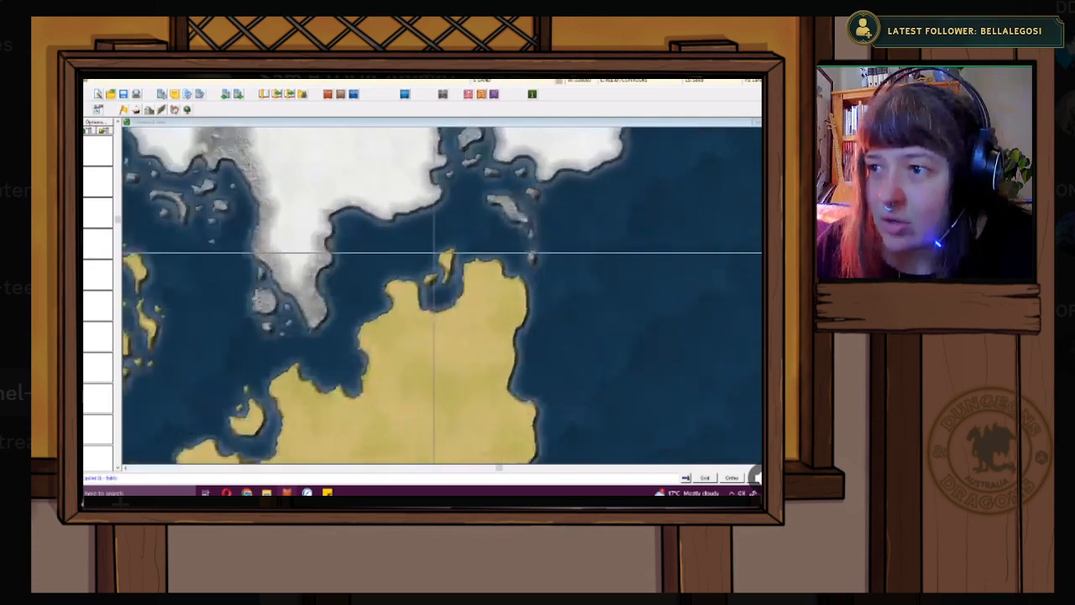
click(427, 252)
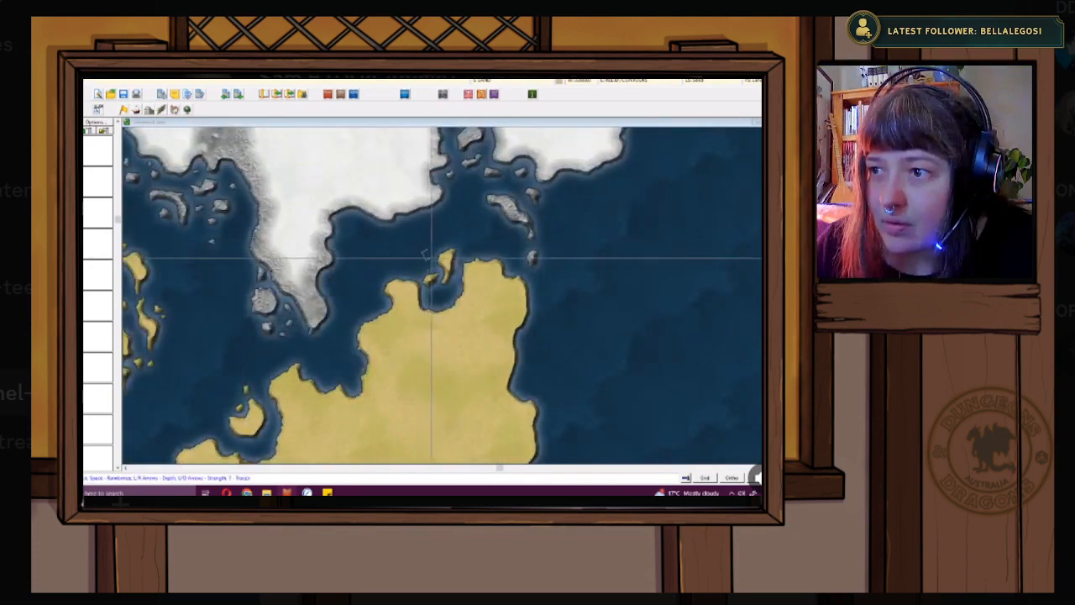
scroll(496, 256, down, 2)
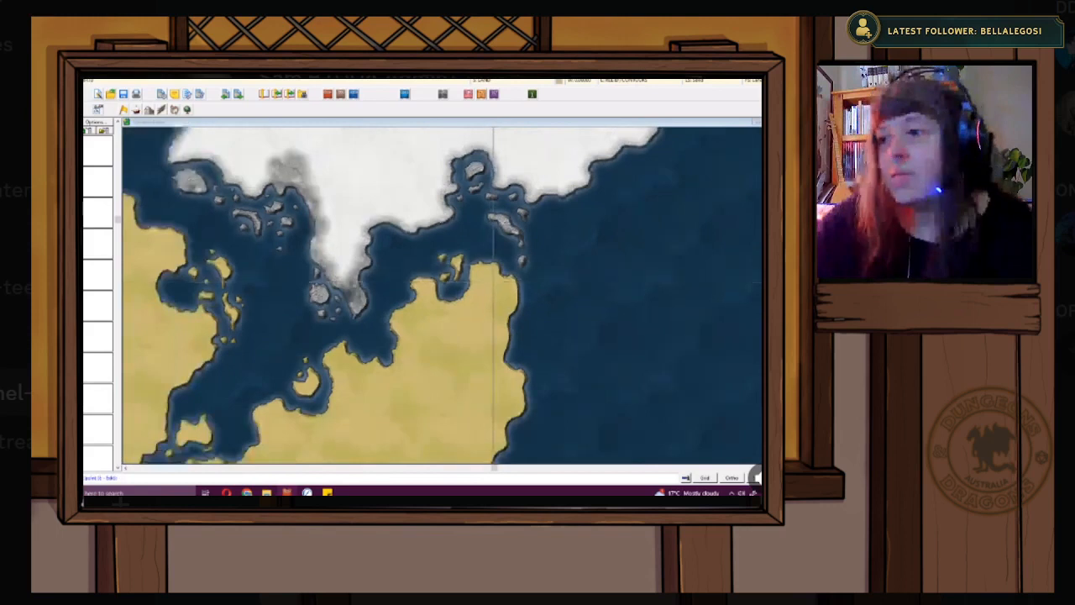
- Try drawing a crescent-shaped Land, Default island in the cove south of the rocky peninsula's tip, with small islands beside it
scroll(547, 271, down, 2)
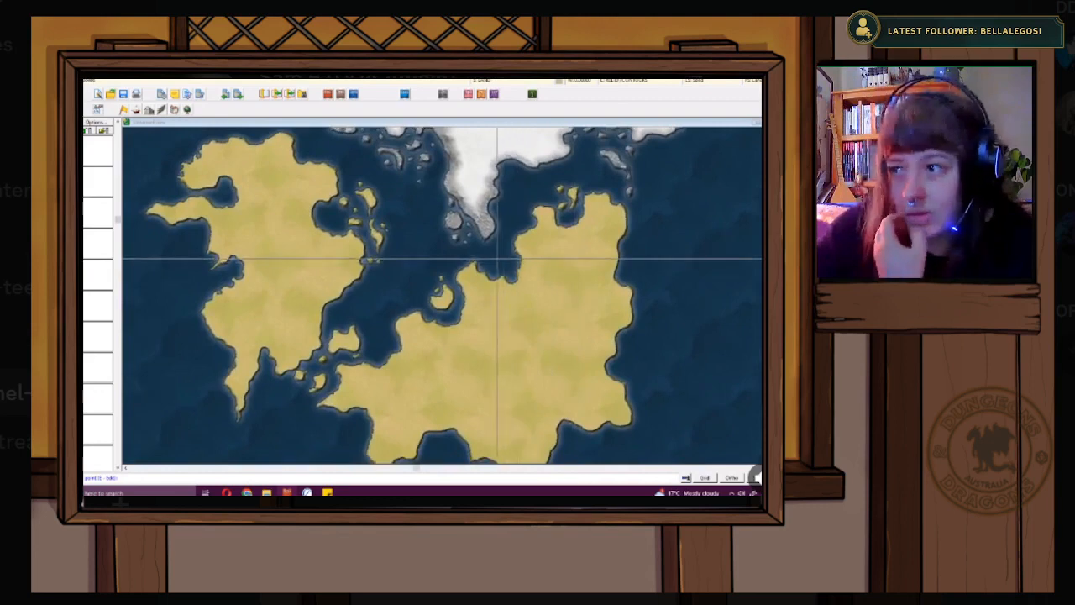
scroll(487, 271, up, 1)
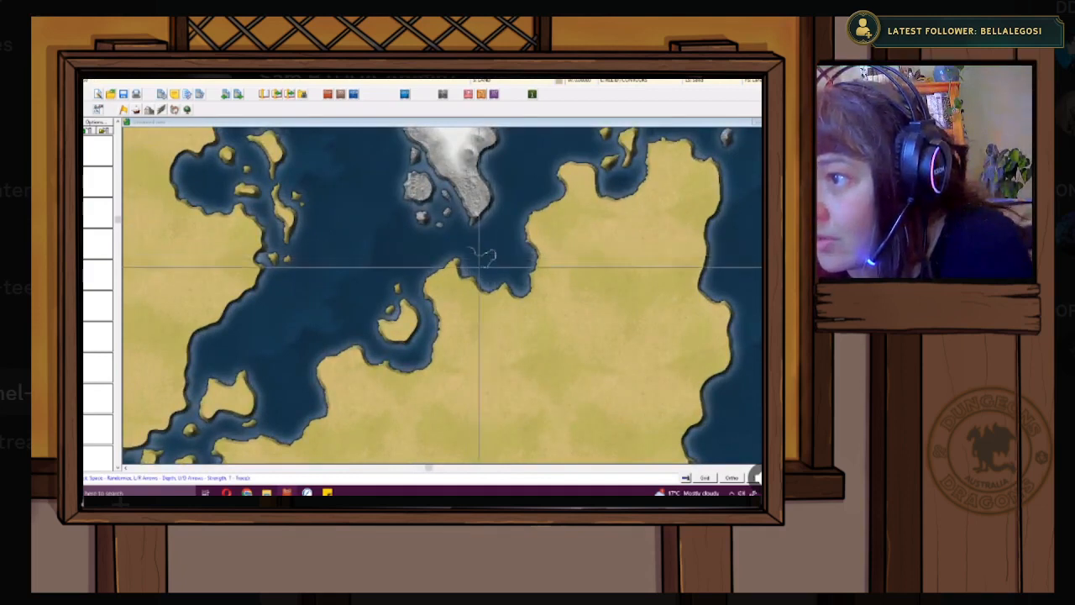
right_click(474, 261)
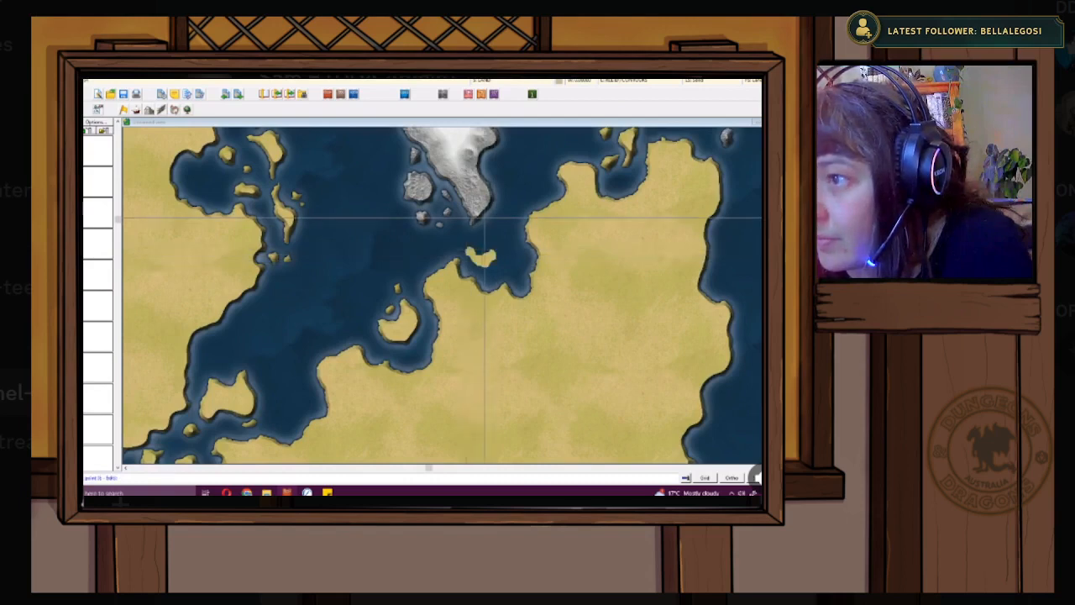
click(486, 219)
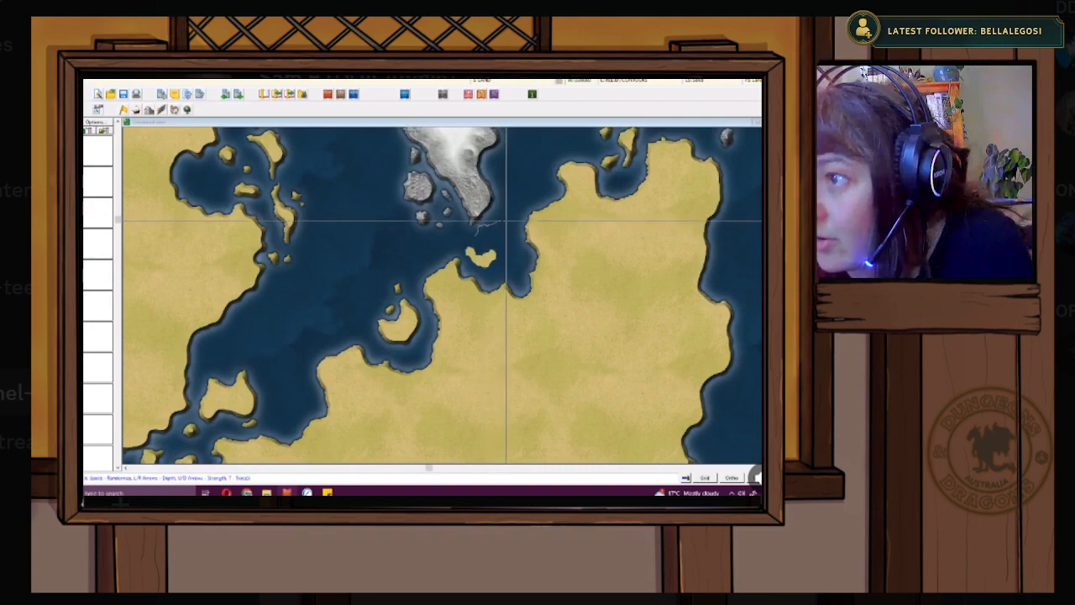
scroll(506, 220, down, 1)
scroll(511, 244, down, 1)
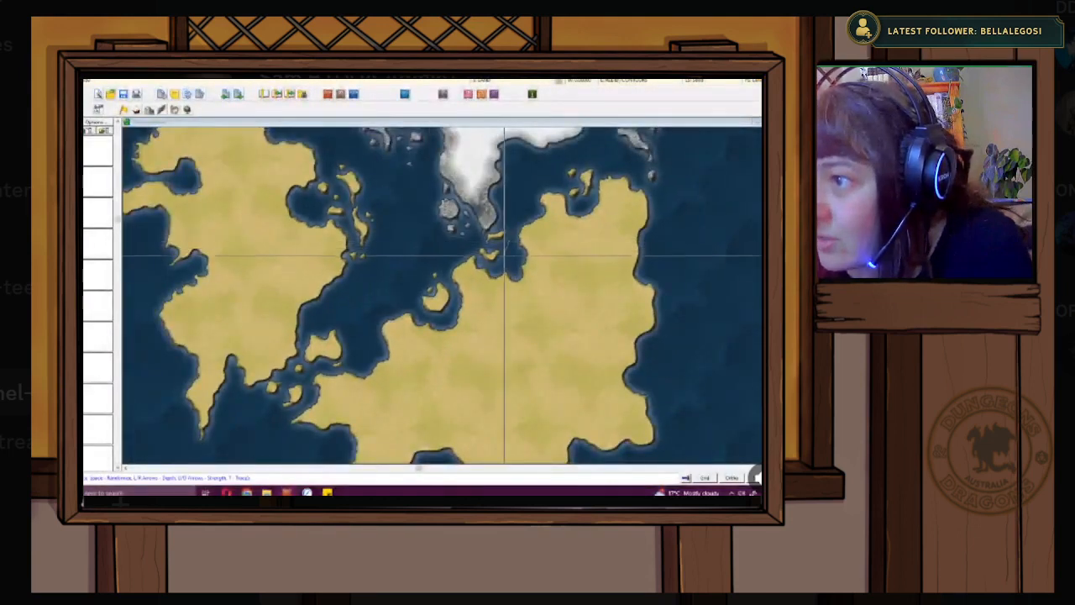
scroll(511, 244, down, 1)
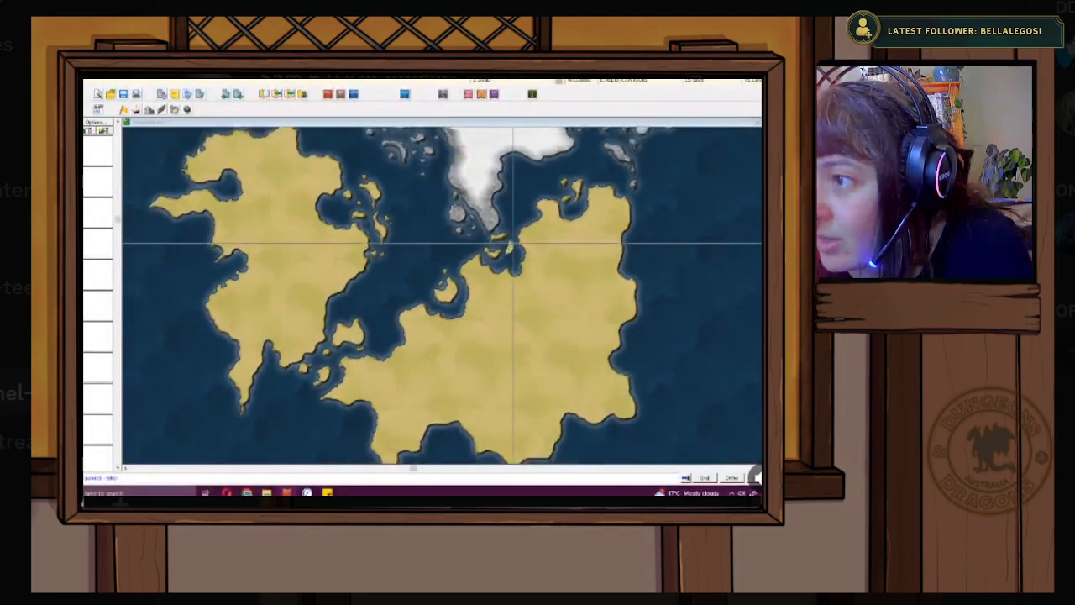
scroll(511, 242, down, 2)
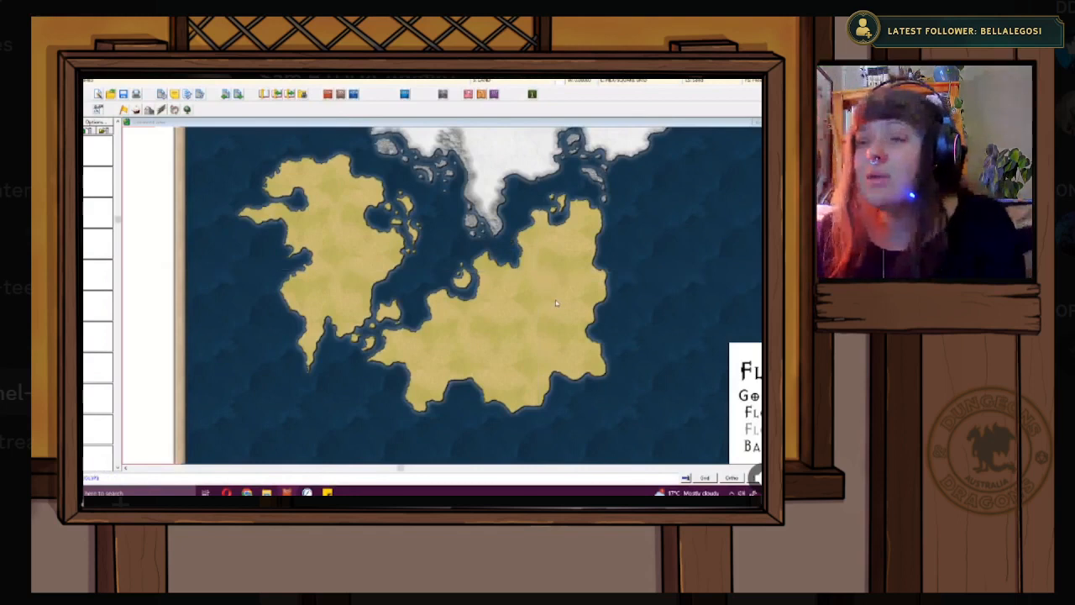
- Try a rounded island and a smaller slanted island across the mouth of the cove with the Land, Default tool
scroll(569, 259, up, 3)
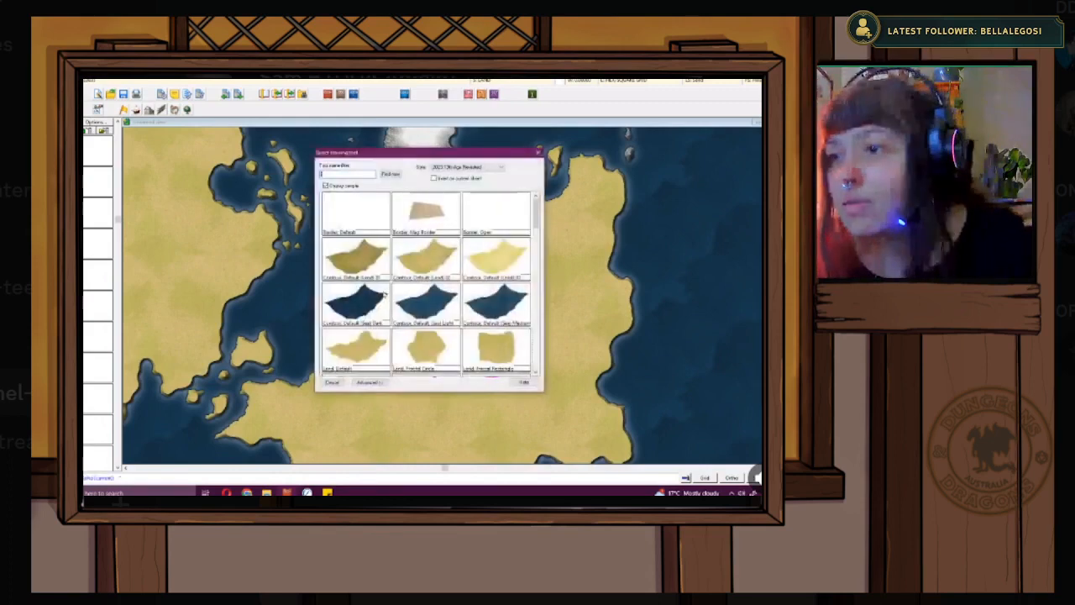
double_click(367, 351)
scroll(479, 247, left, 3)
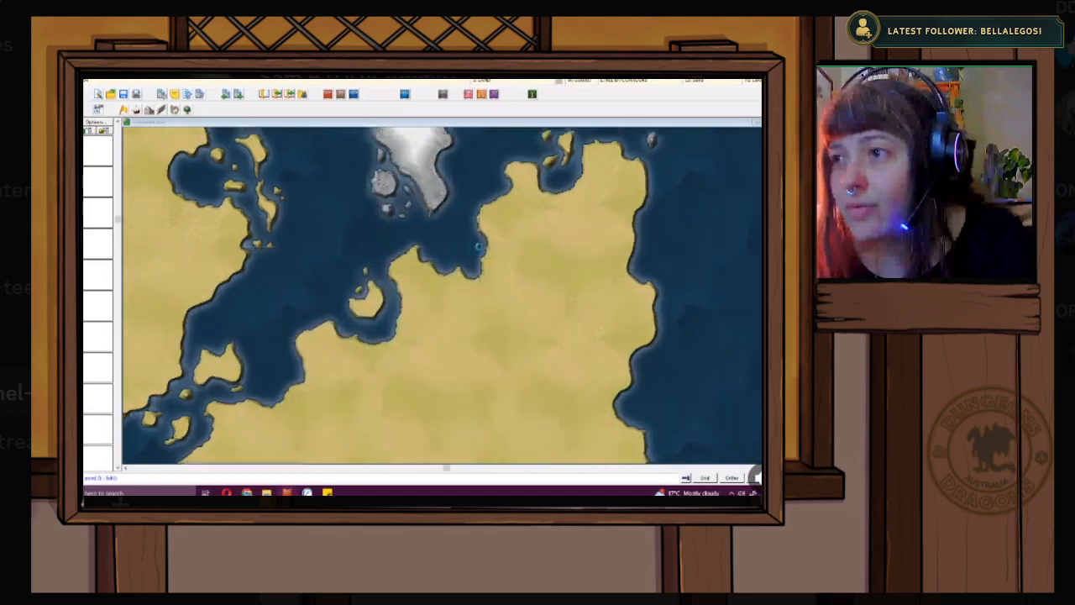
scroll(479, 247, up, 1)
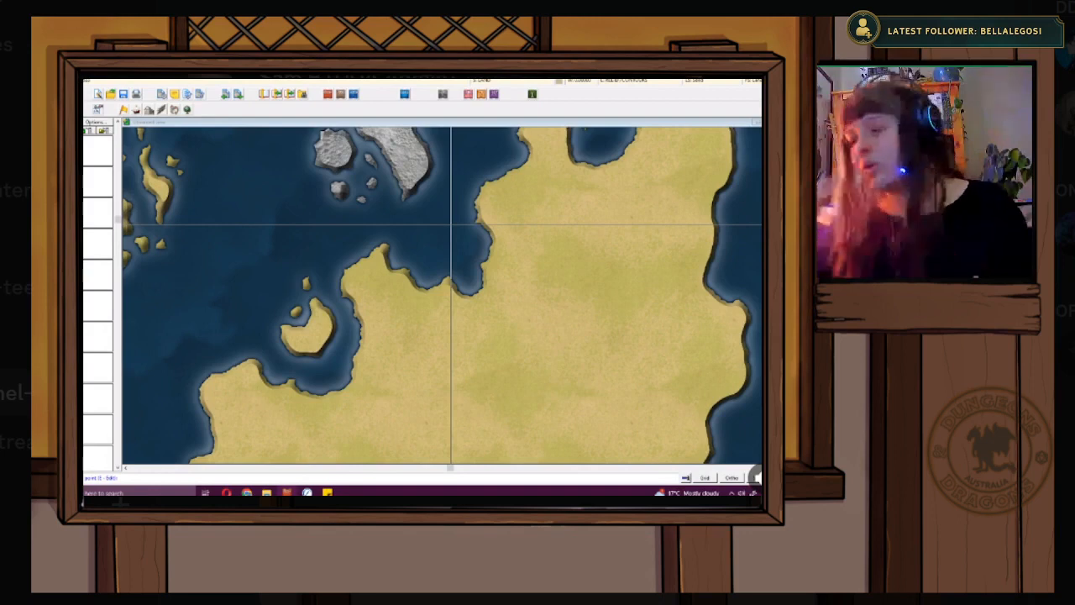
scroll(451, 225, down, 5)
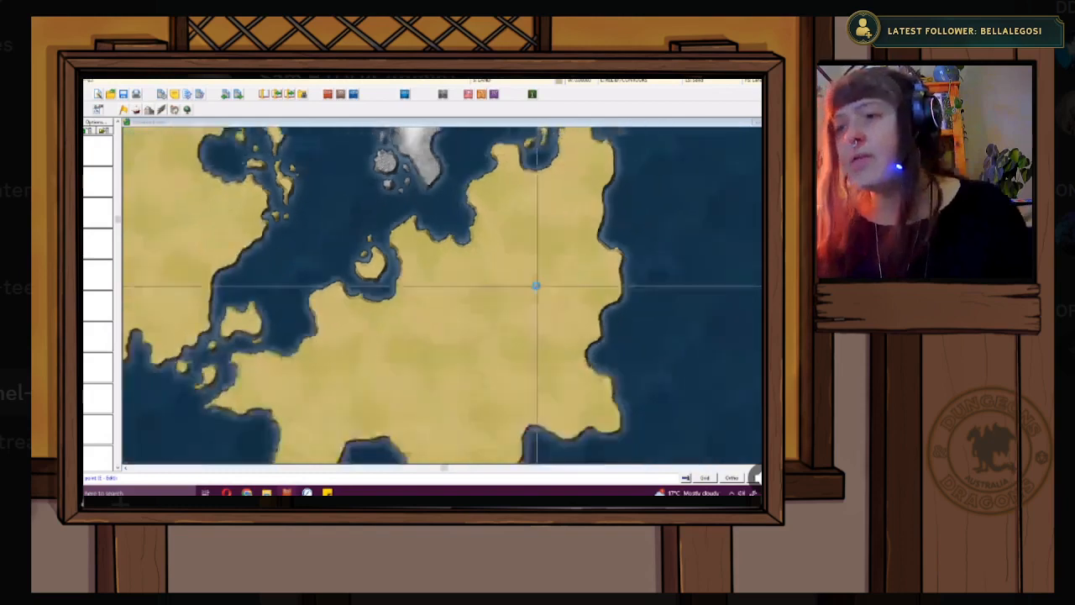
scroll(536, 286, down, 3)
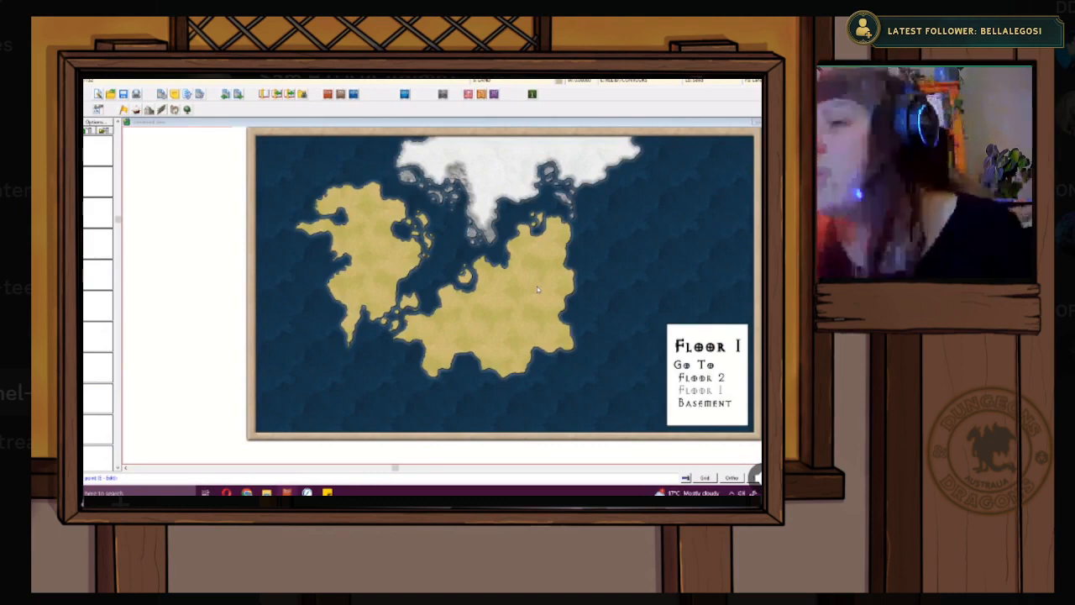
scroll(538, 288, up, 3)
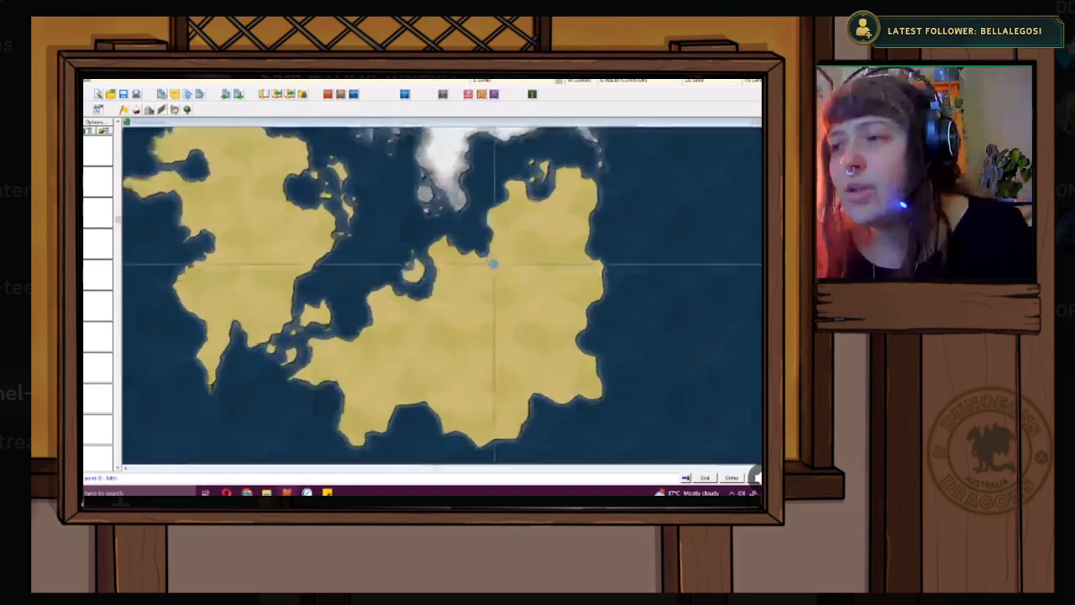
scroll(494, 263, up, 3)
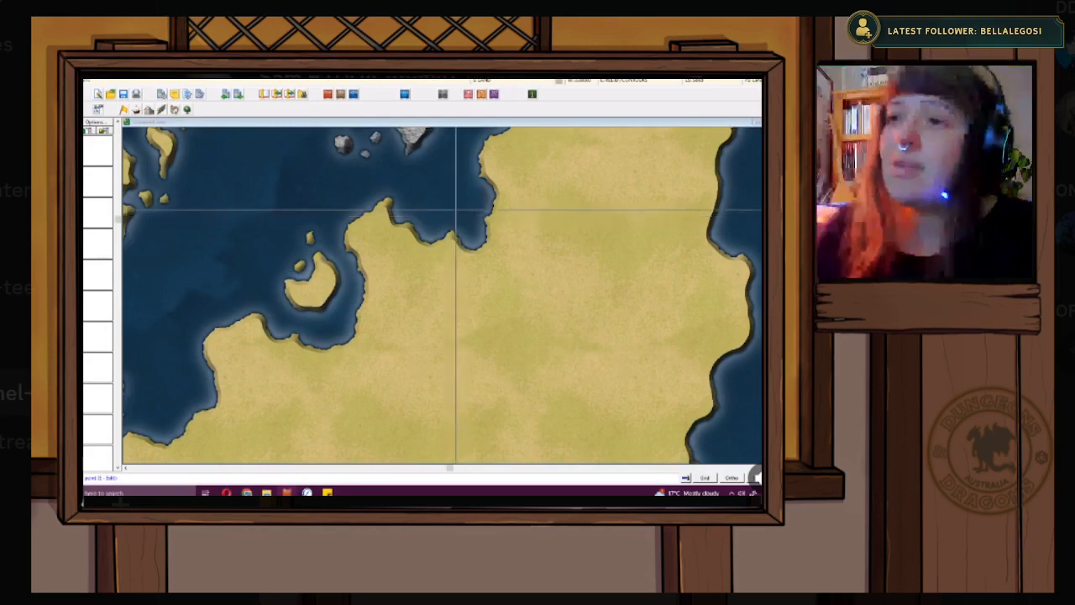
scroll(452, 206, up, 1)
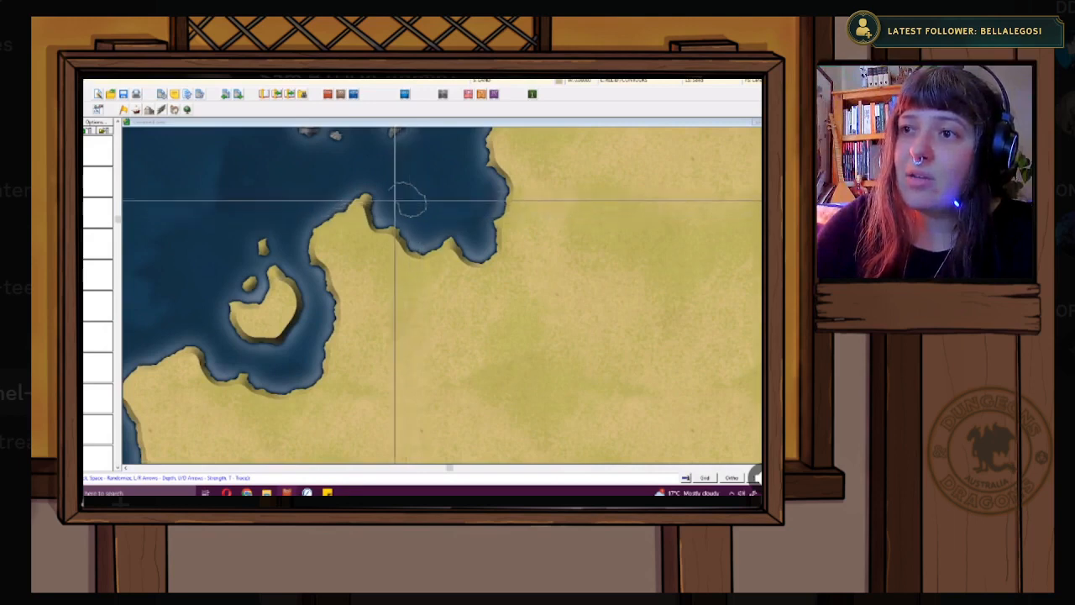
scroll(408, 202, down, 1)
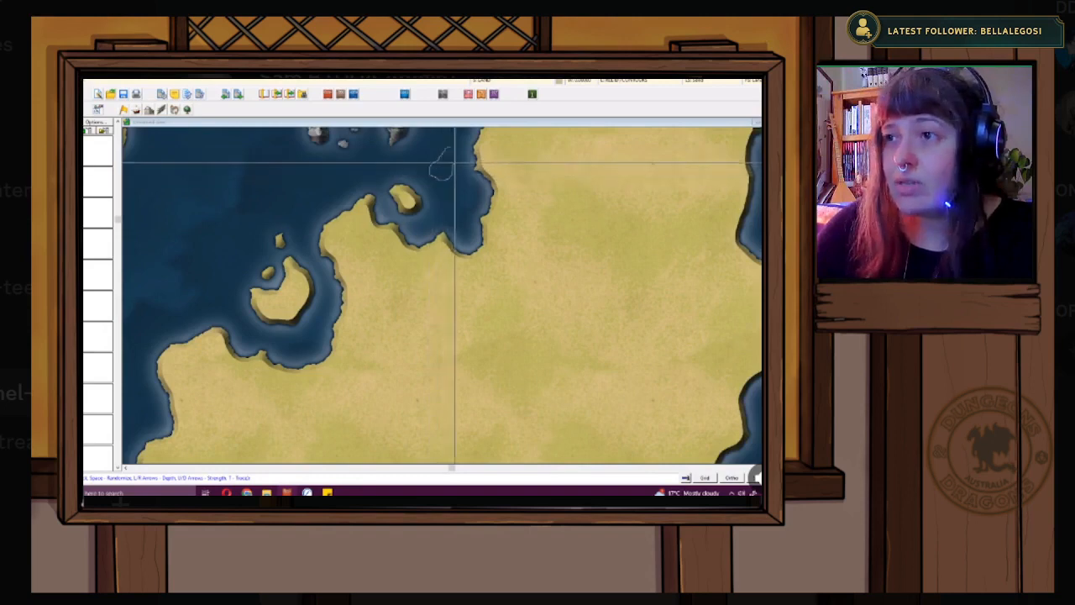
scroll(456, 154, down, 2)
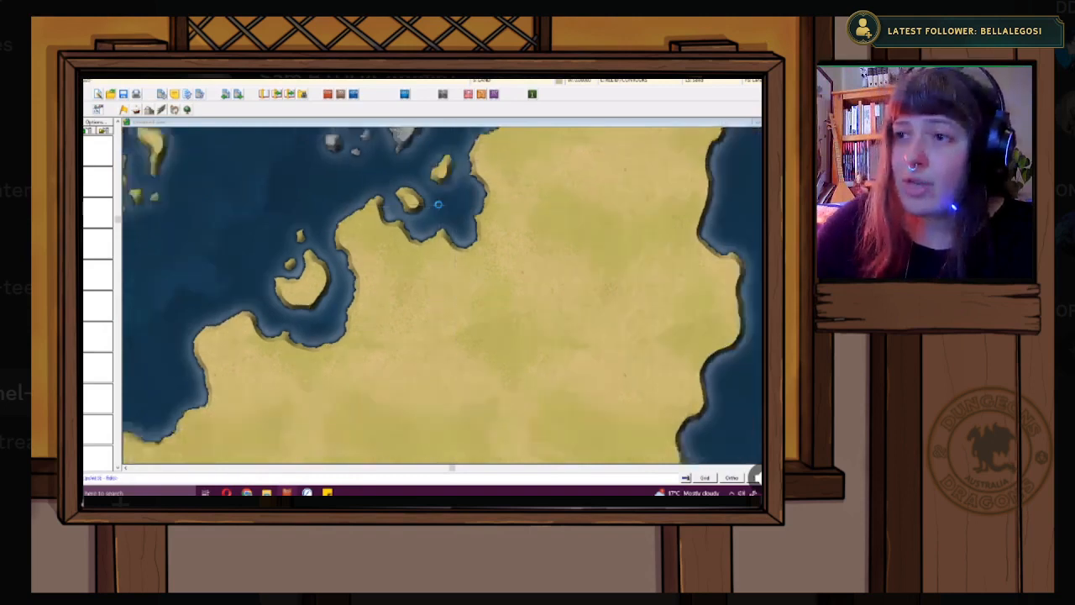
scroll(437, 205, down, 1)
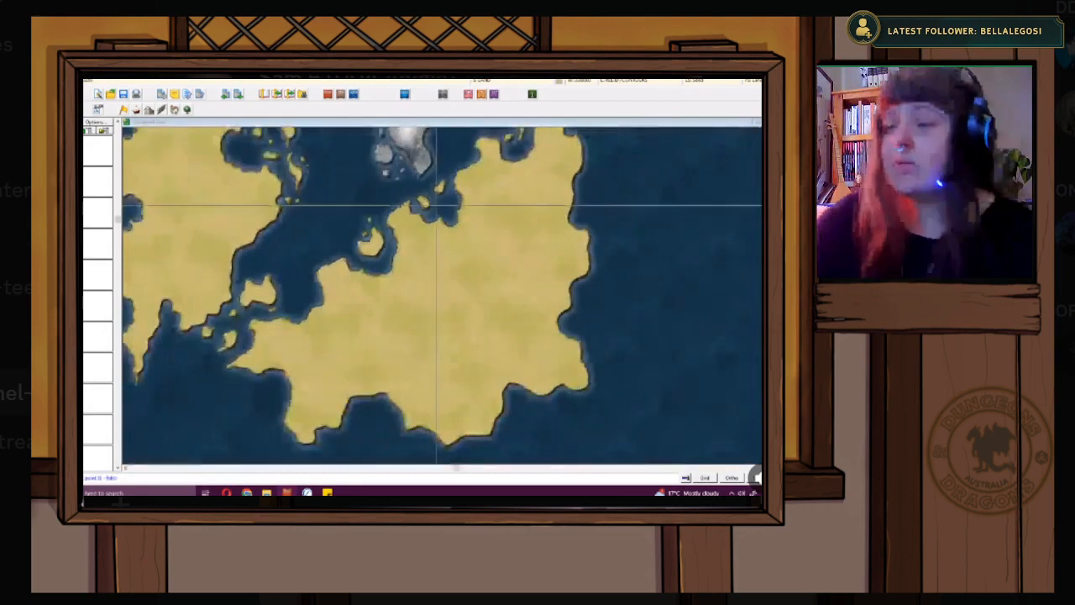
scroll(436, 204, down, 1)
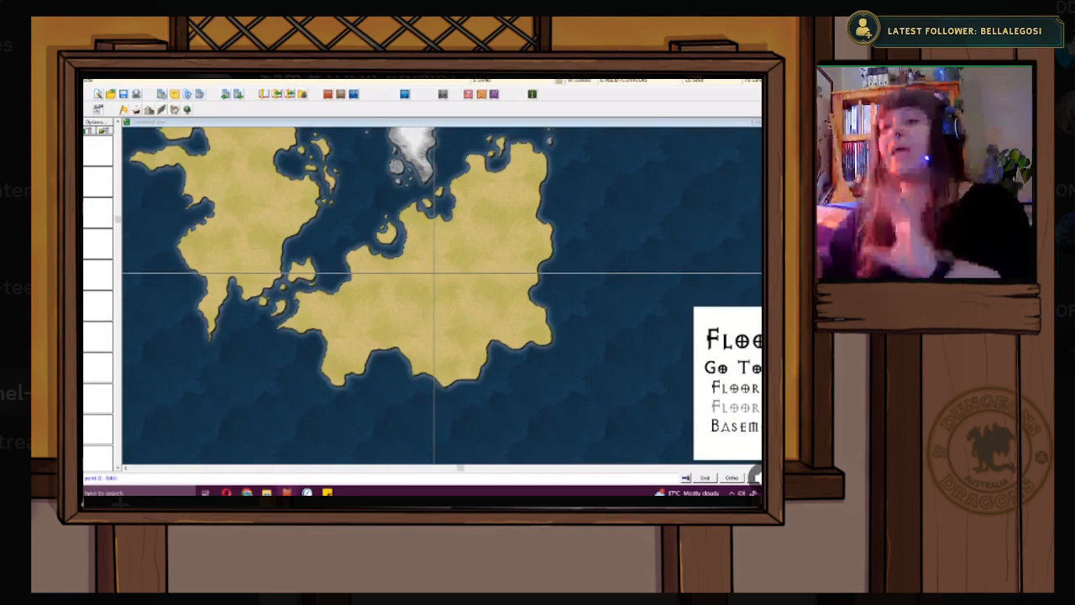
key(Escape)
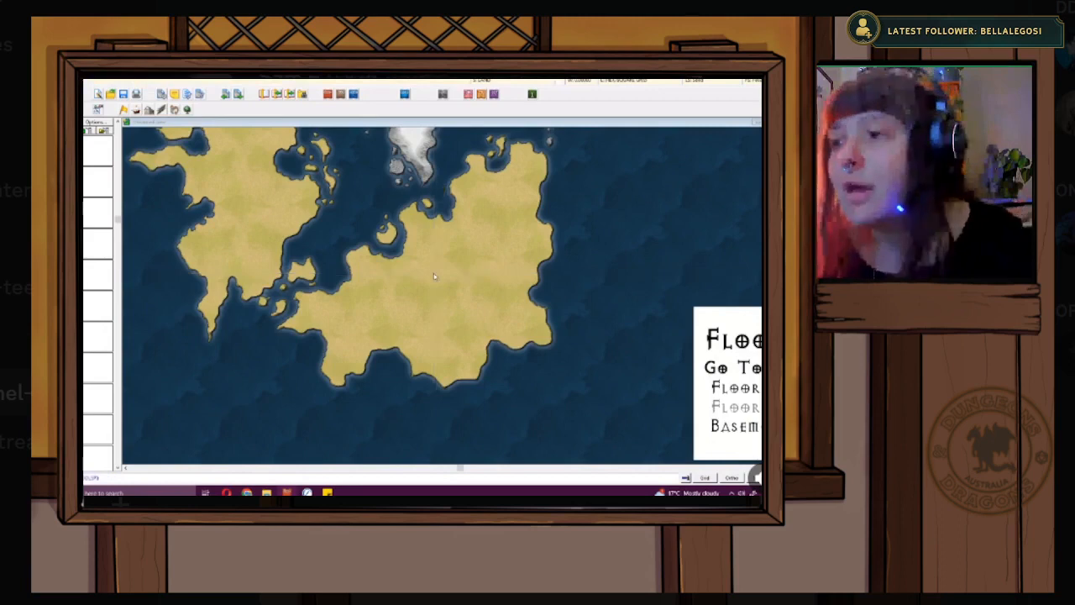
- Draw a slim upright island along the cove's eastern shore and a tiny islet just below it with the Land, Default tool
scroll(437, 204, up, 2)
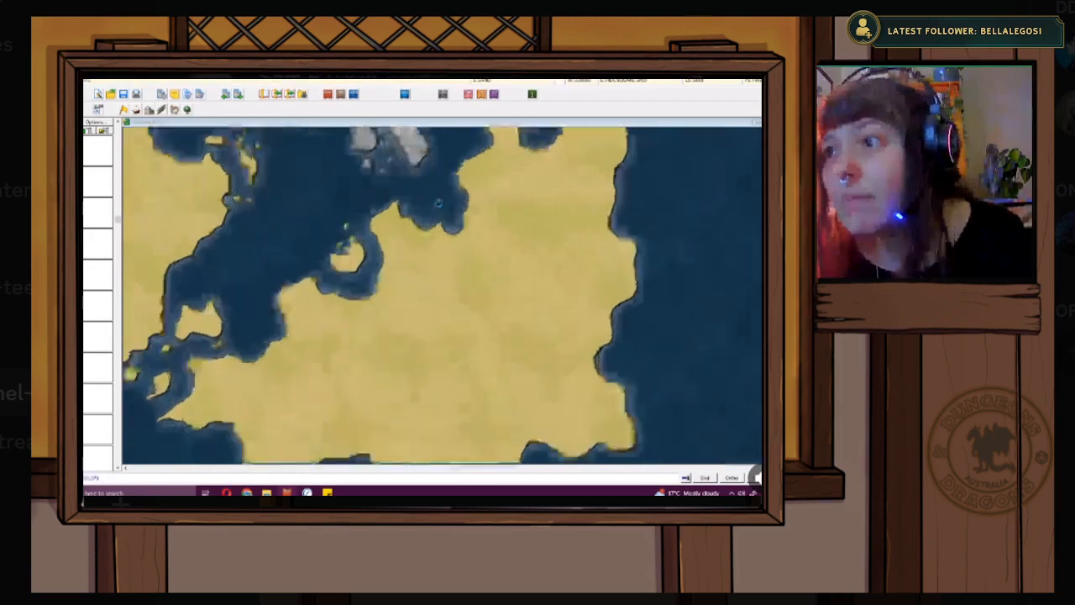
scroll(437, 205, up, 1)
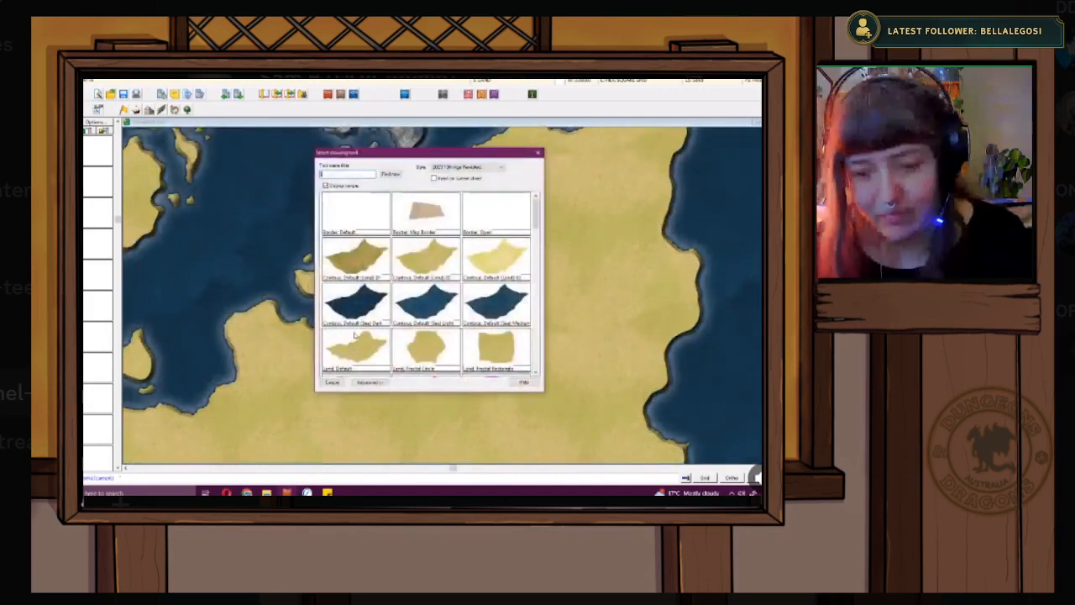
double_click(362, 338)
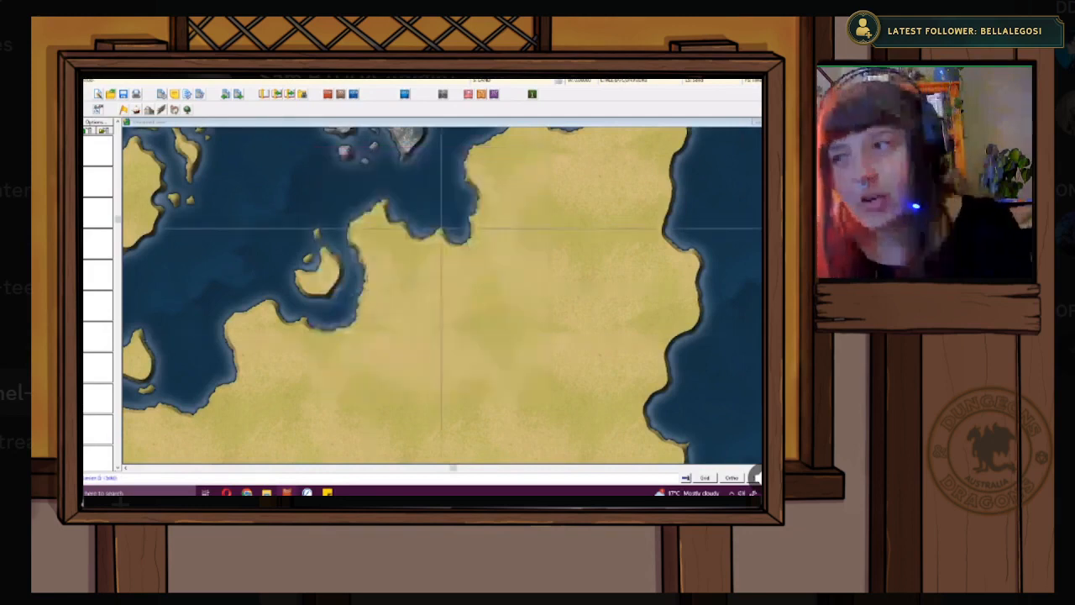
scroll(442, 222, up, 1)
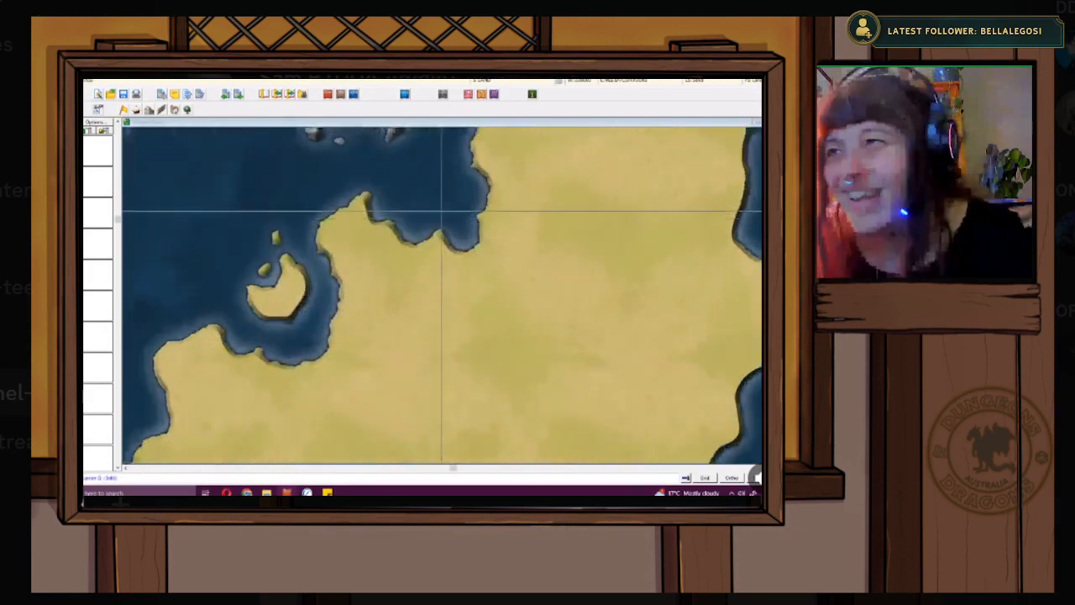
scroll(428, 189, up, 1)
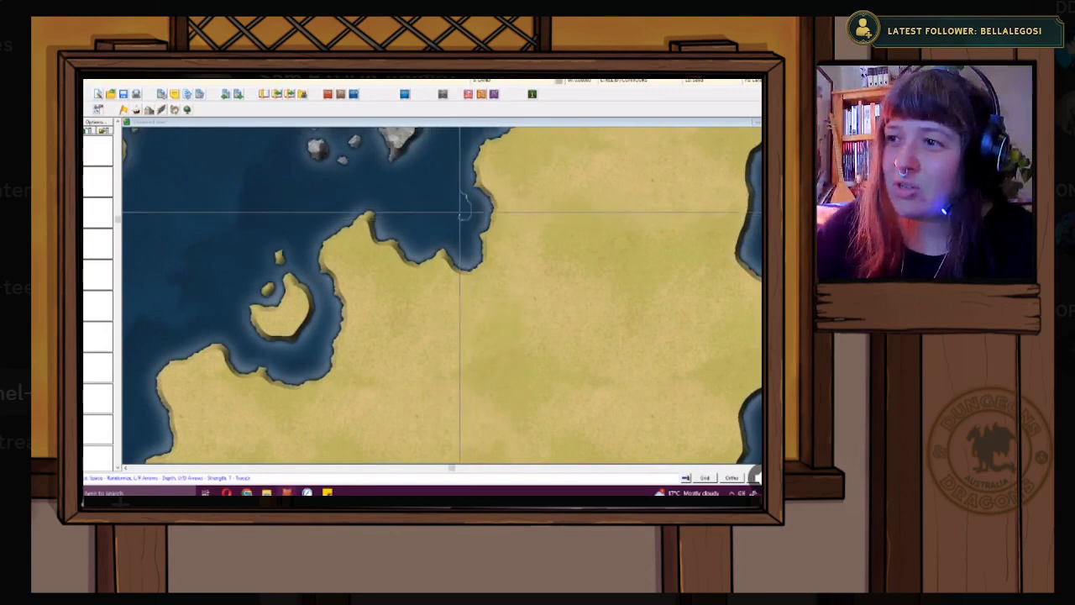
right_click(451, 215)
click(450, 234)
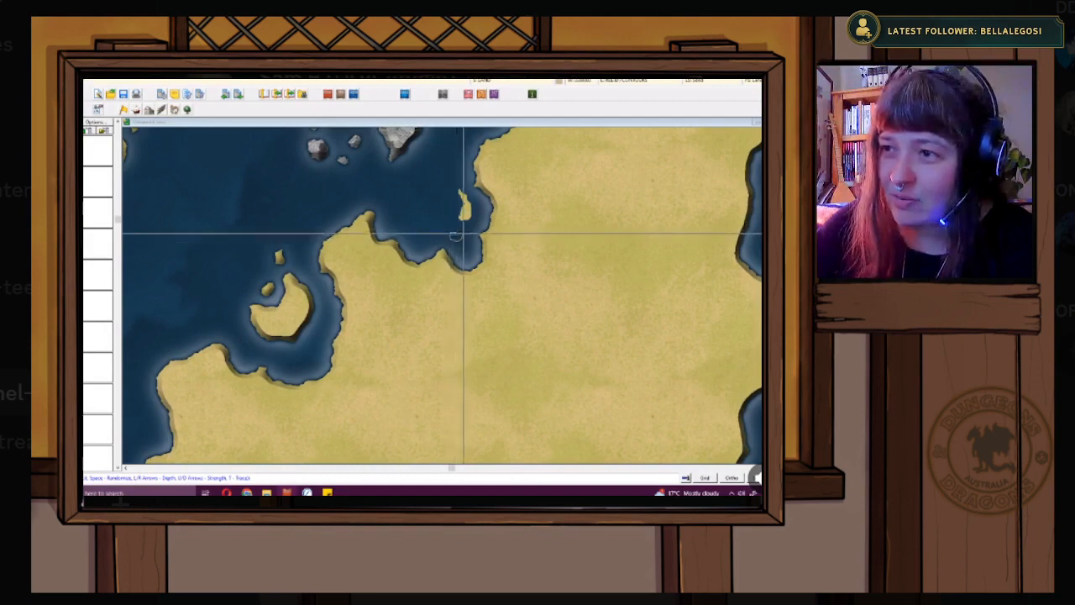
scroll(449, 235, down, 1)
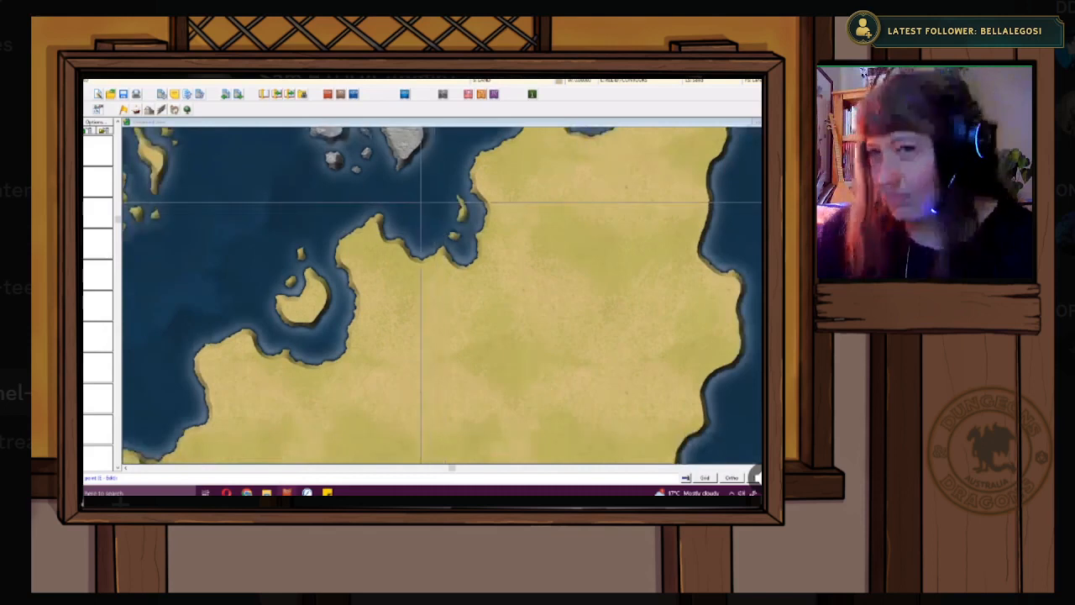
- Add a small curved island beside the cove's western headland and a tiny islet off its southern shore
scroll(415, 200, down, 1)
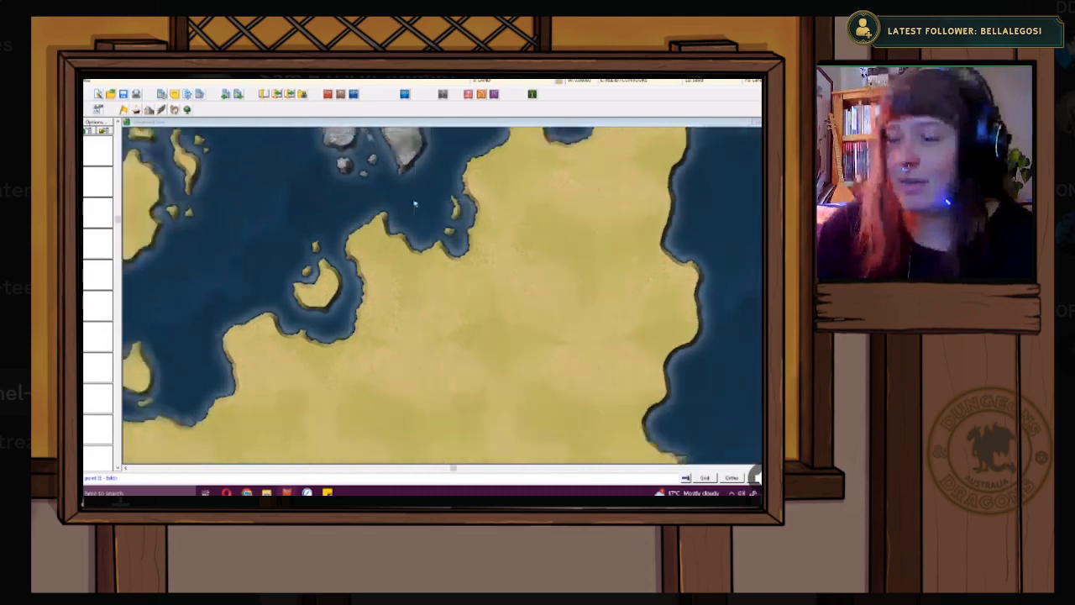
drag(414, 208, 408, 249)
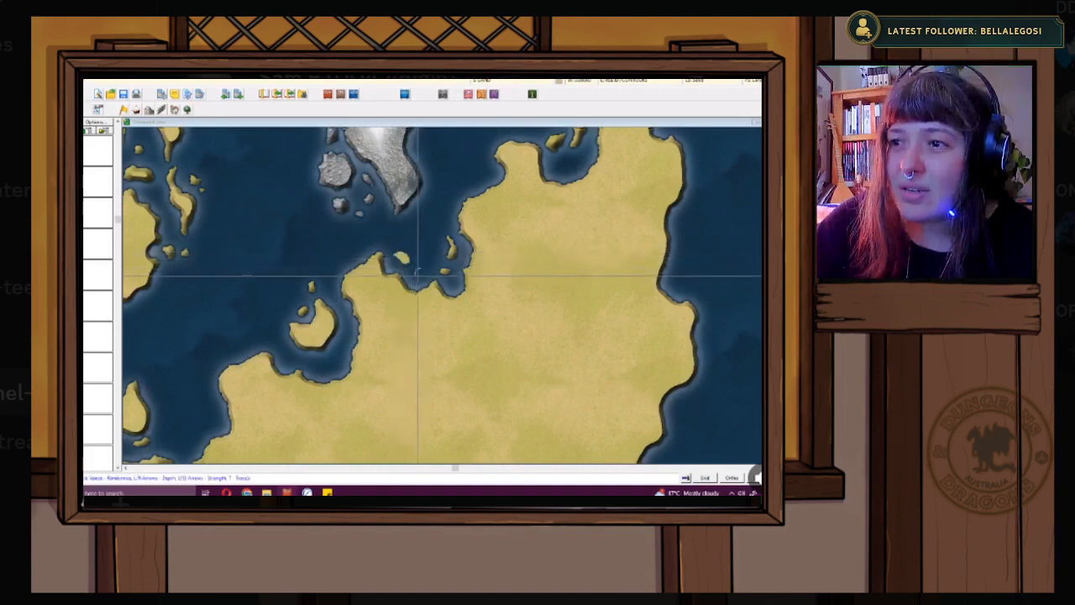
scroll(433, 270, down, 2)
scroll(438, 268, down, 3)
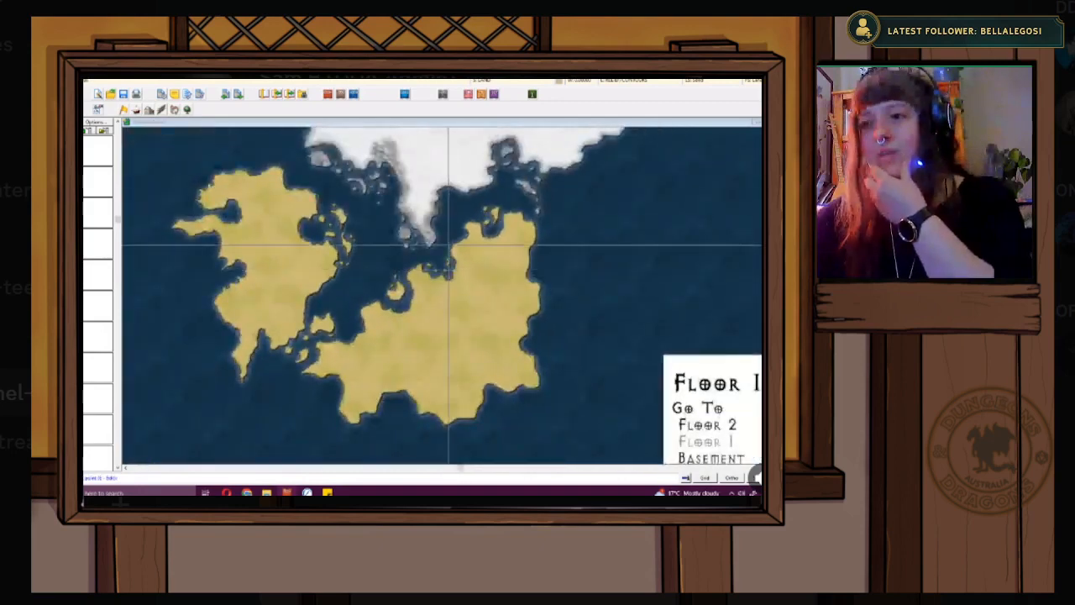
- Draw a narrow slanted island between the rocky peninsula's tip and the eastern landmass, and check it against the whole map
scroll(448, 245, up, 4)
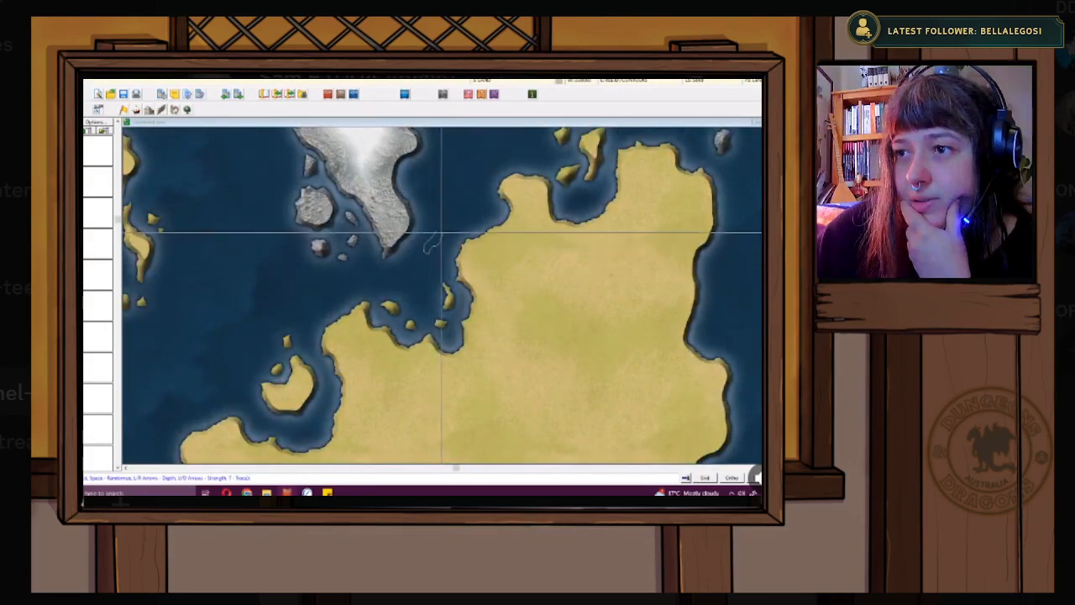
scroll(457, 266, down, 5)
scroll(449, 244, up, 1)
scroll(452, 244, up, 2)
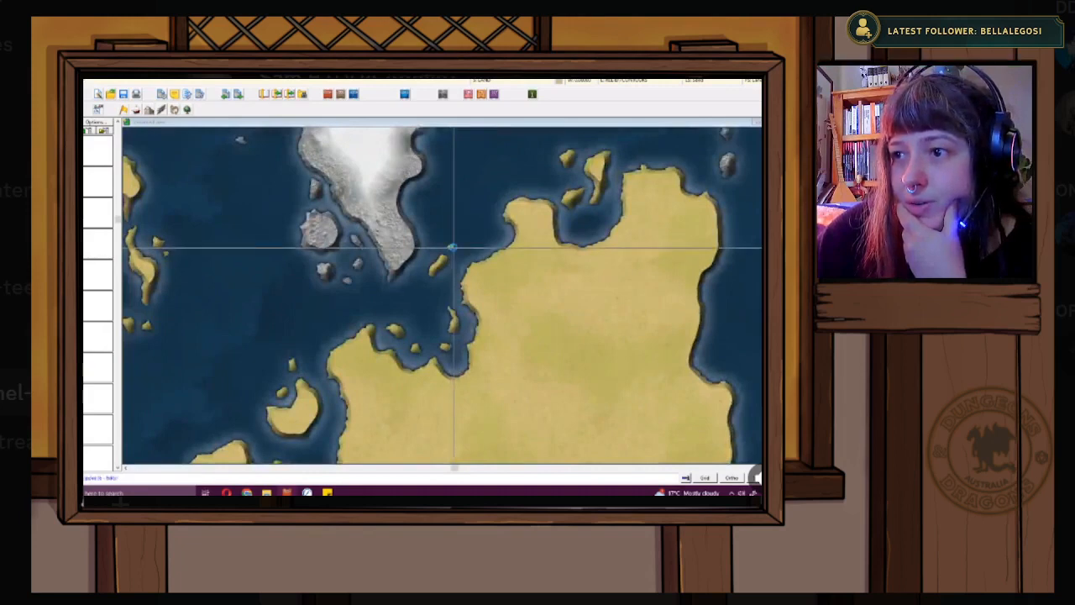
scroll(452, 247, down, 3)
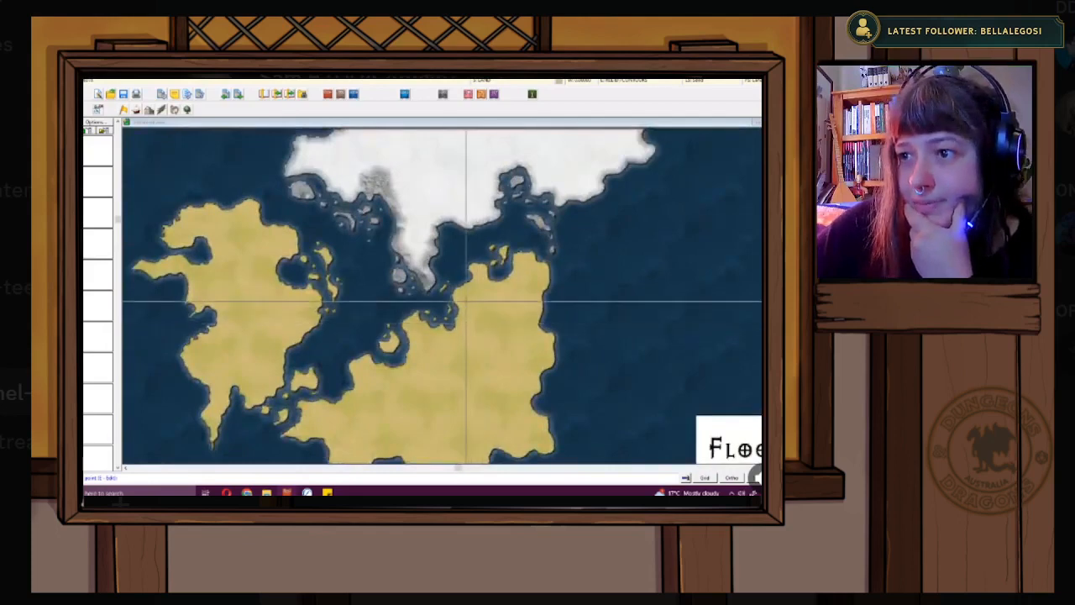
scroll(446, 239, down, 2)
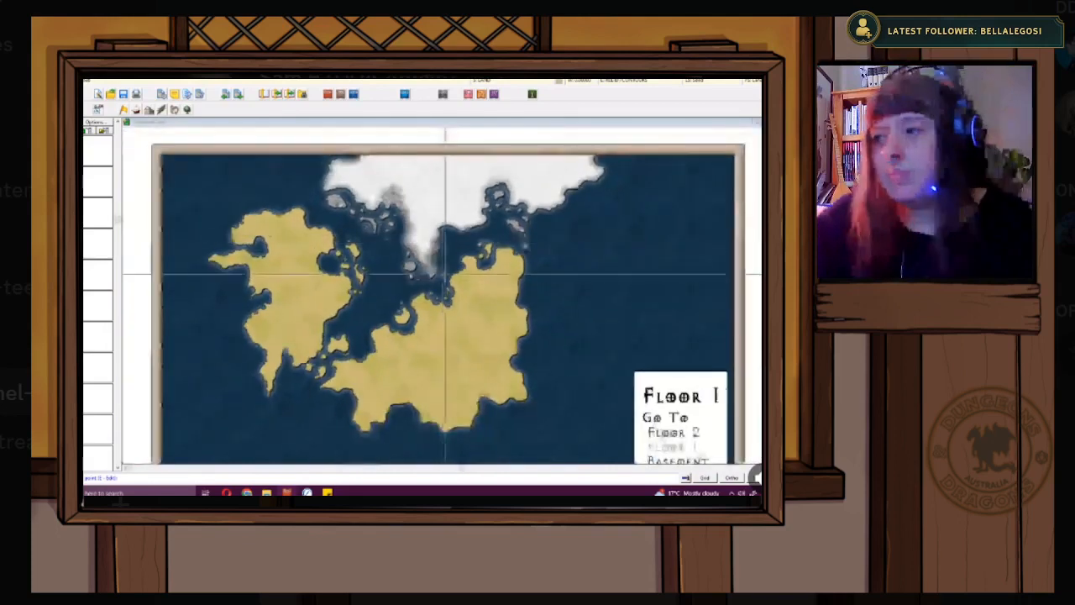
drag(424, 314, 455, 268)
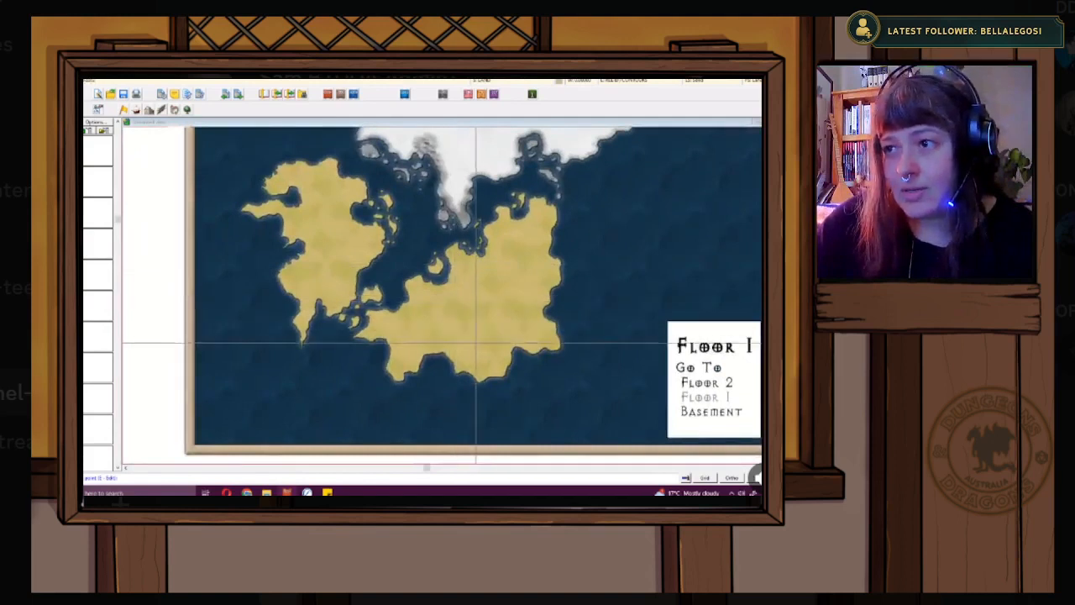
- Draw a small rocky island with tiny islets in the bay east of the snowy peninsula, using the grey Terrain Default, Hills tool
drag(487, 206, 413, 271)
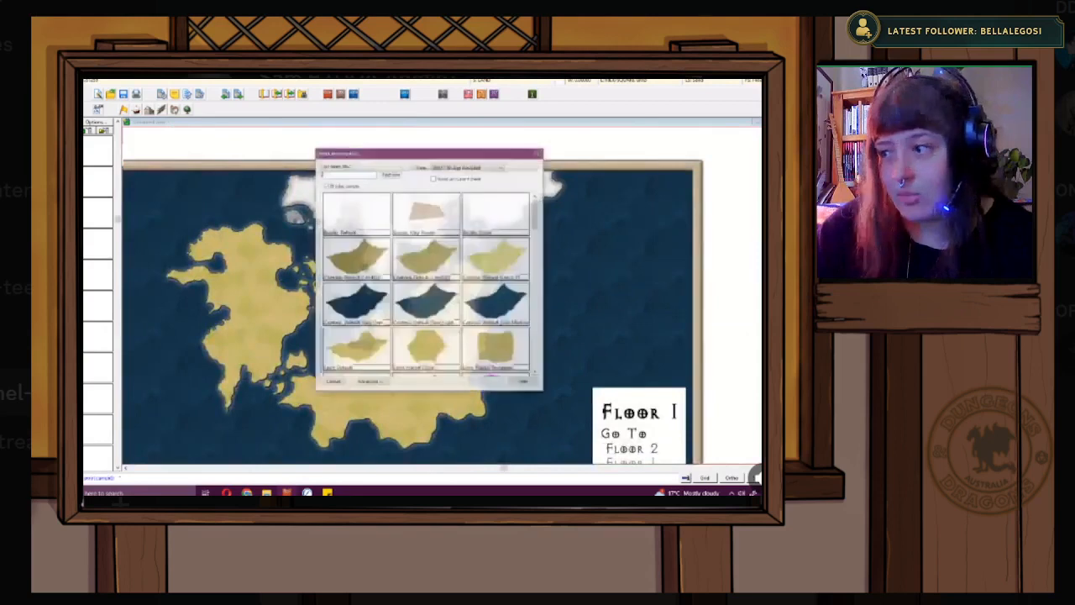
scroll(484, 341, down, 10)
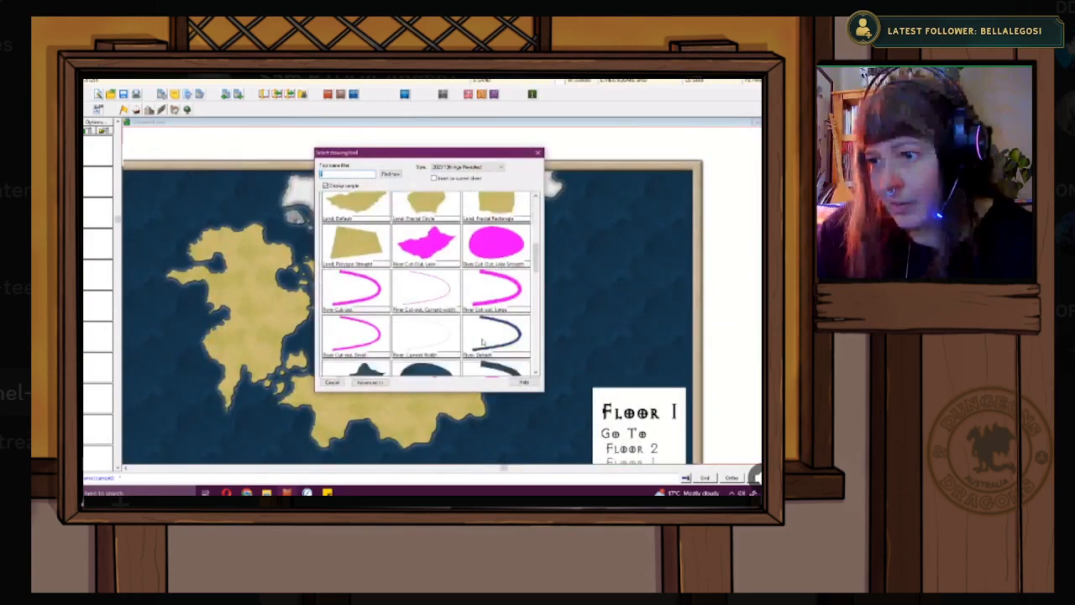
scroll(482, 344, down, 5)
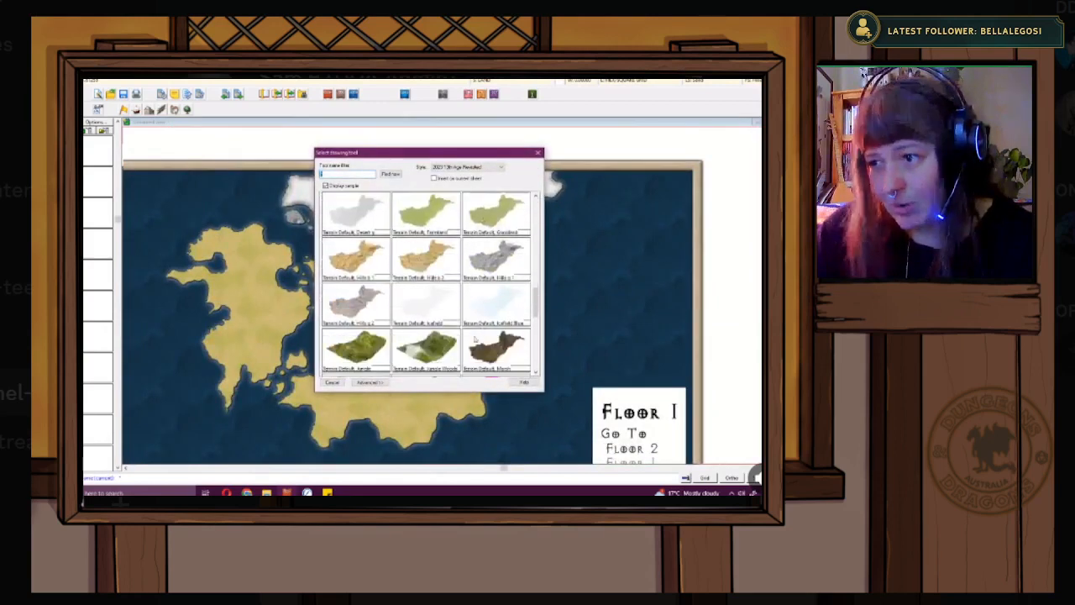
click(483, 275)
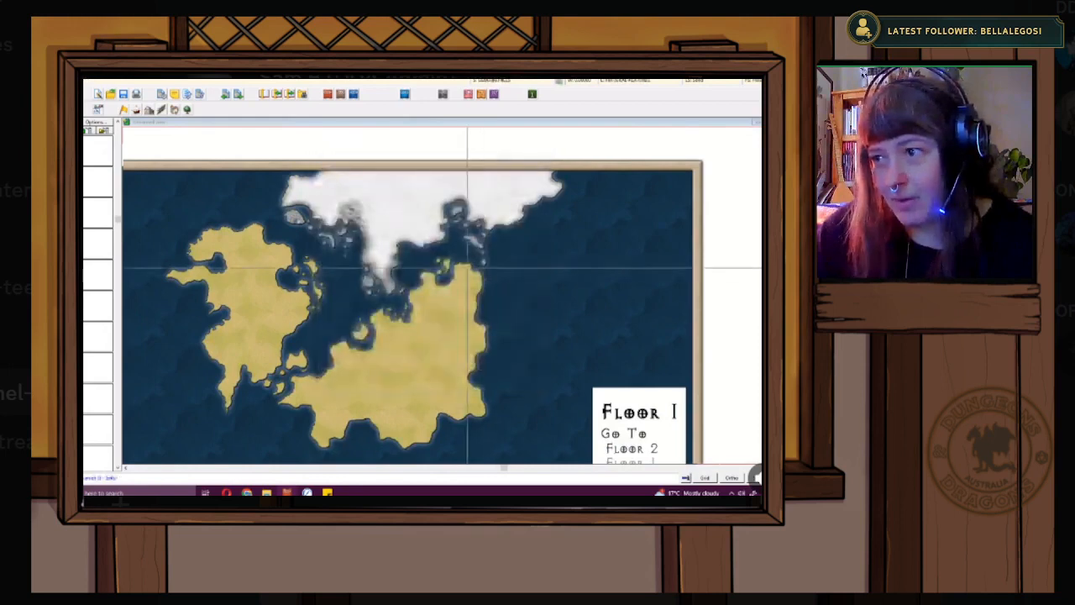
scroll(429, 263, up, 2)
scroll(338, 221, up, 3)
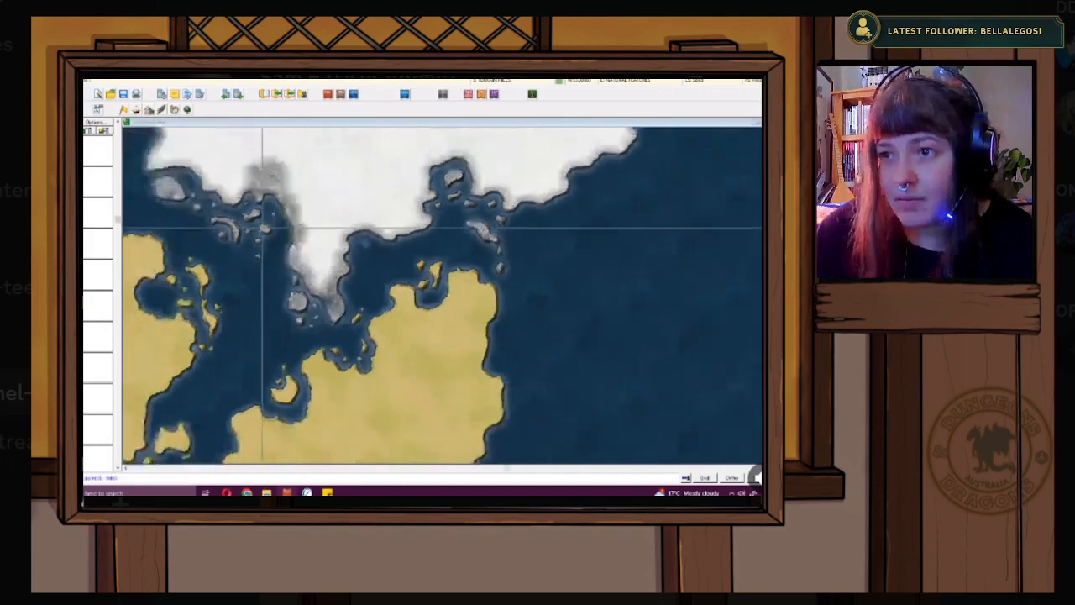
- Move the new rocky island and its islets in the bay to the LAND sheet
click(85, 177)
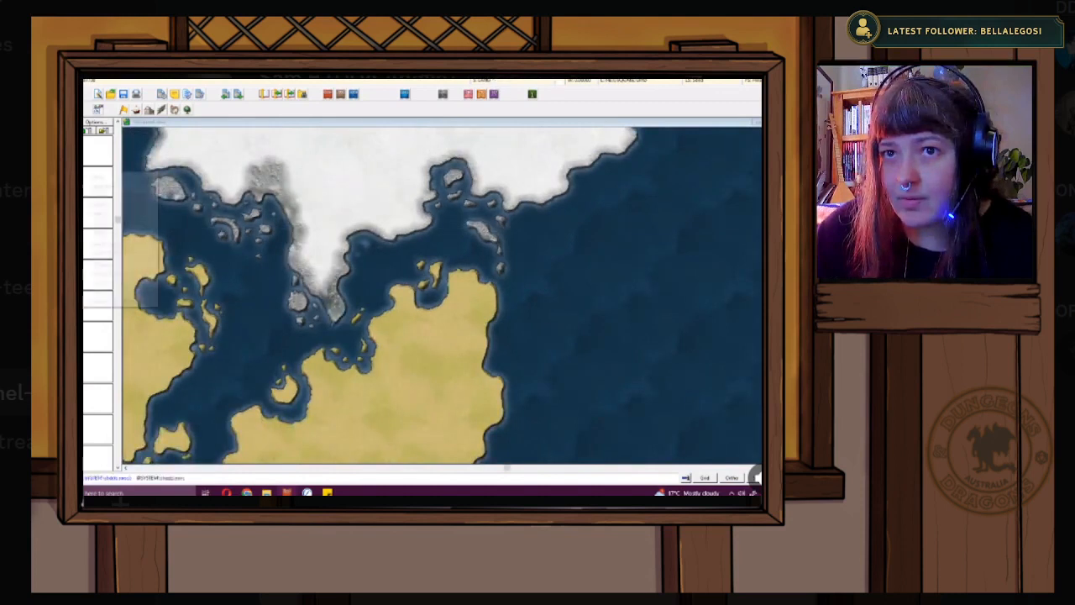
click(105, 244)
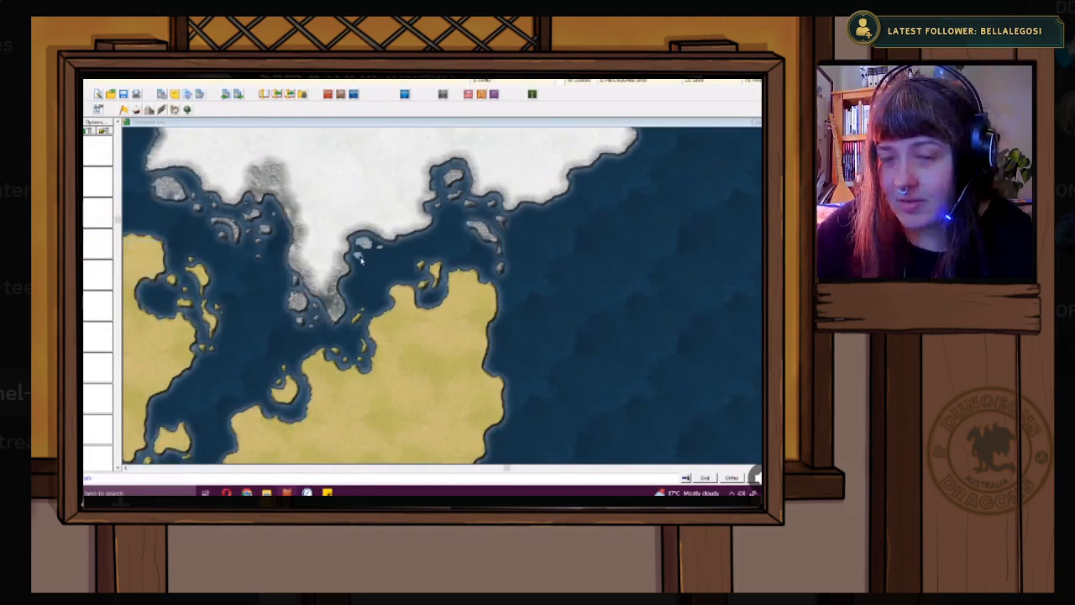
click(362, 262)
click(426, 351)
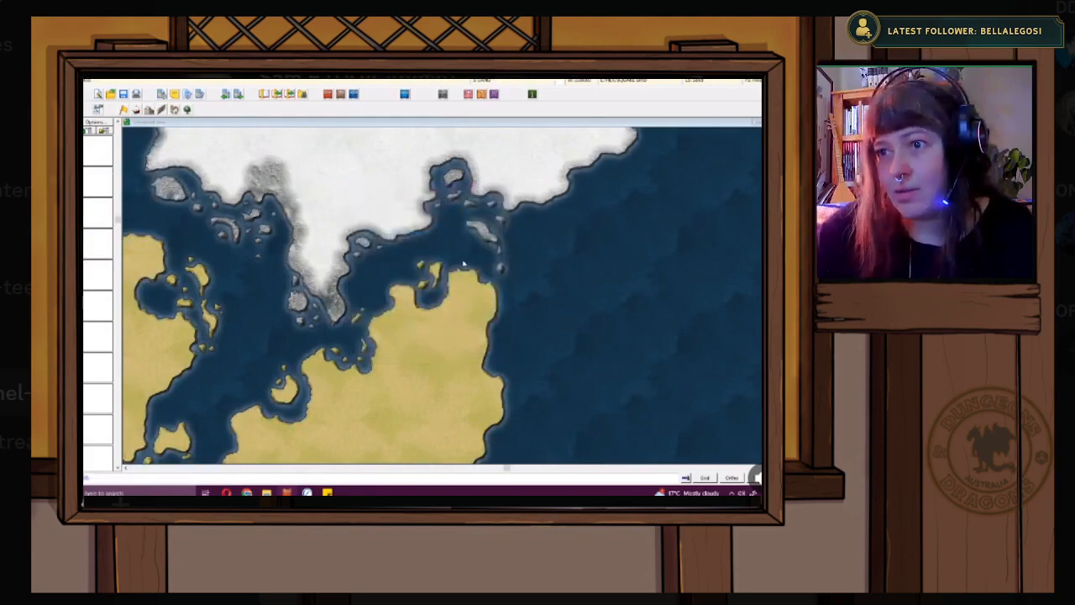
- Draw several tiny rocky islets trailing east from the bay island along the snowy coast with the grey Terrain Default, Hills tool
scroll(463, 264, down, 3)
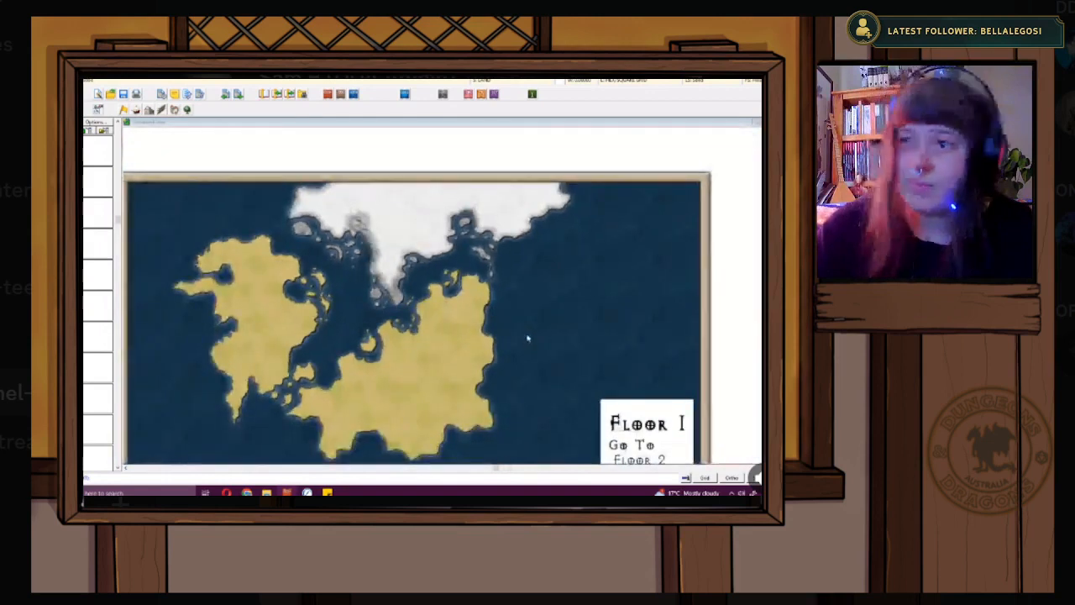
scroll(420, 285, up, 4)
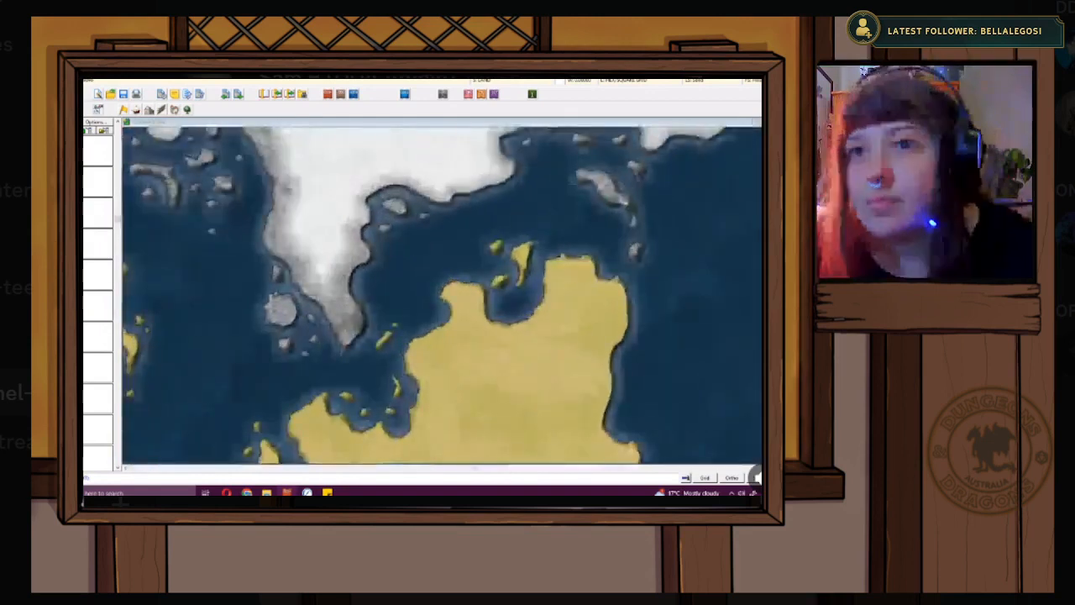
scroll(454, 297, down, 6)
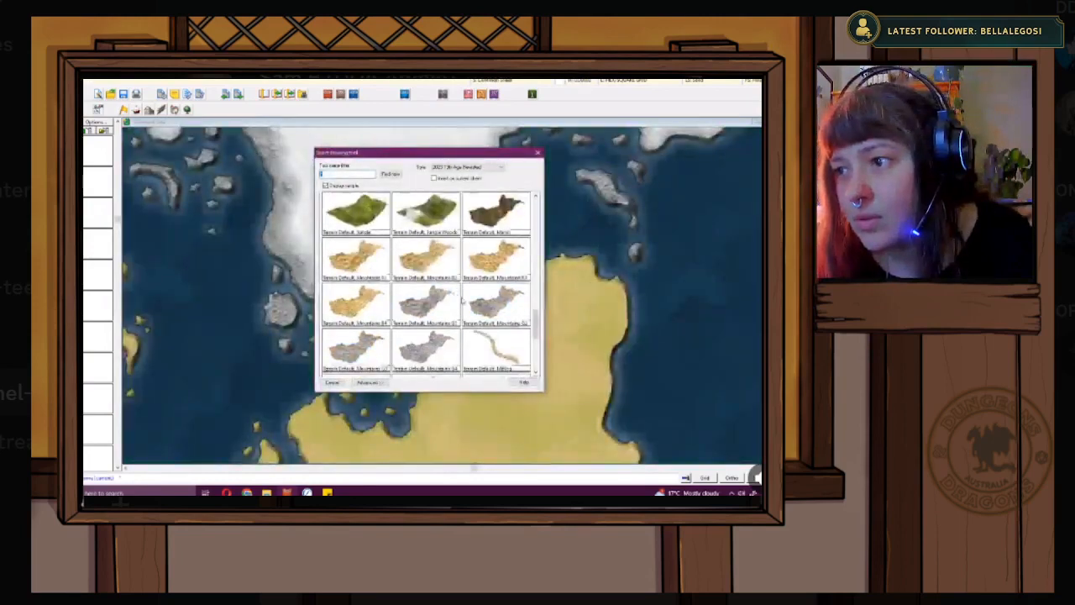
scroll(461, 300, down, 3)
scroll(461, 301, up, 5)
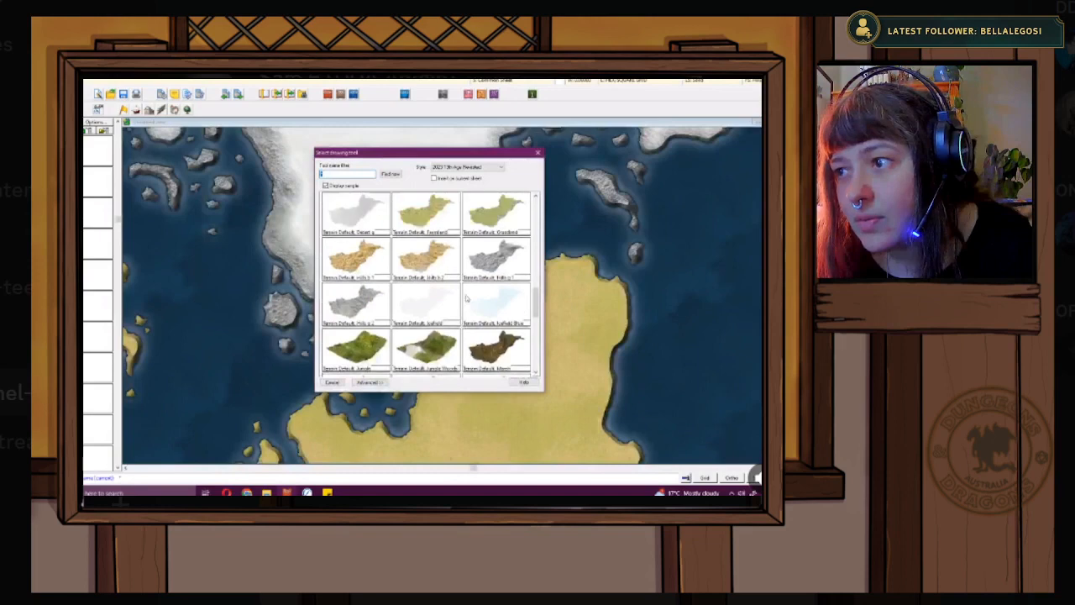
double_click(411, 224)
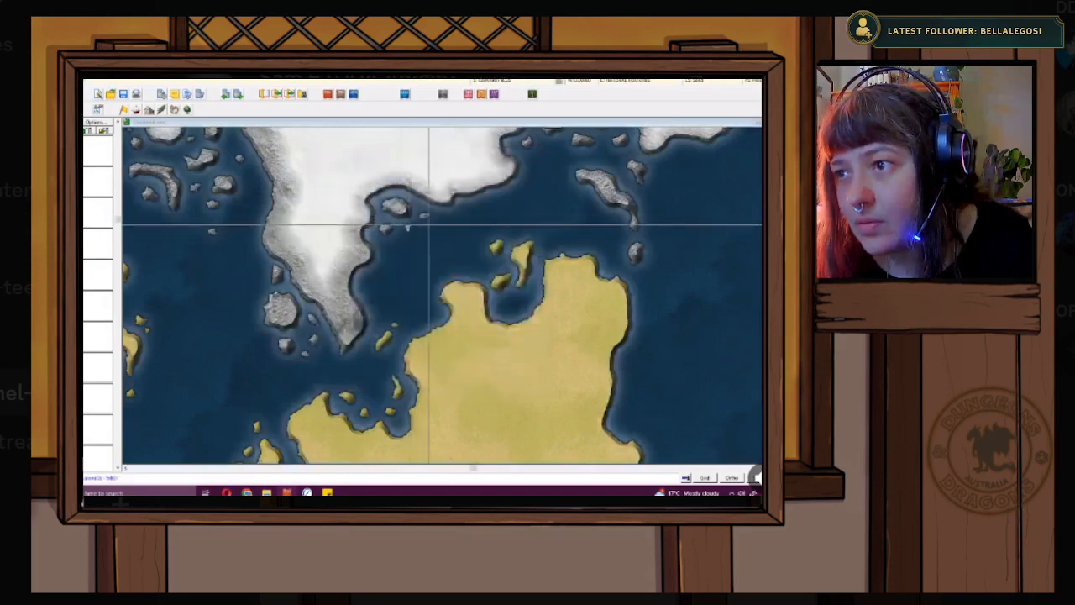
click(437, 216)
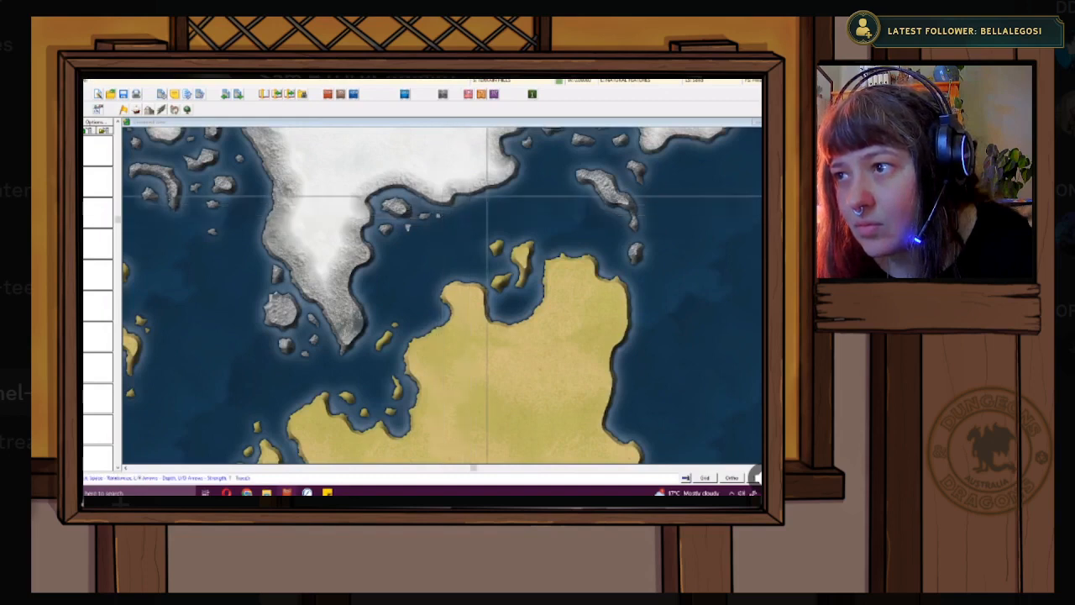
click(488, 199)
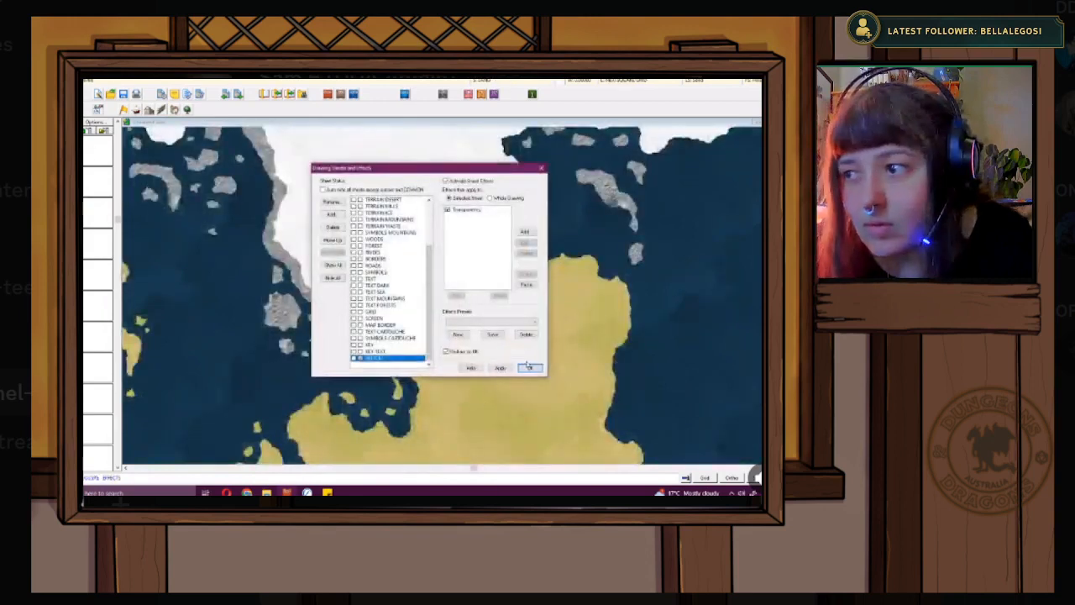
- Close the sheet effects settings and move the new trailing islets to the LAND sheet
click(528, 367)
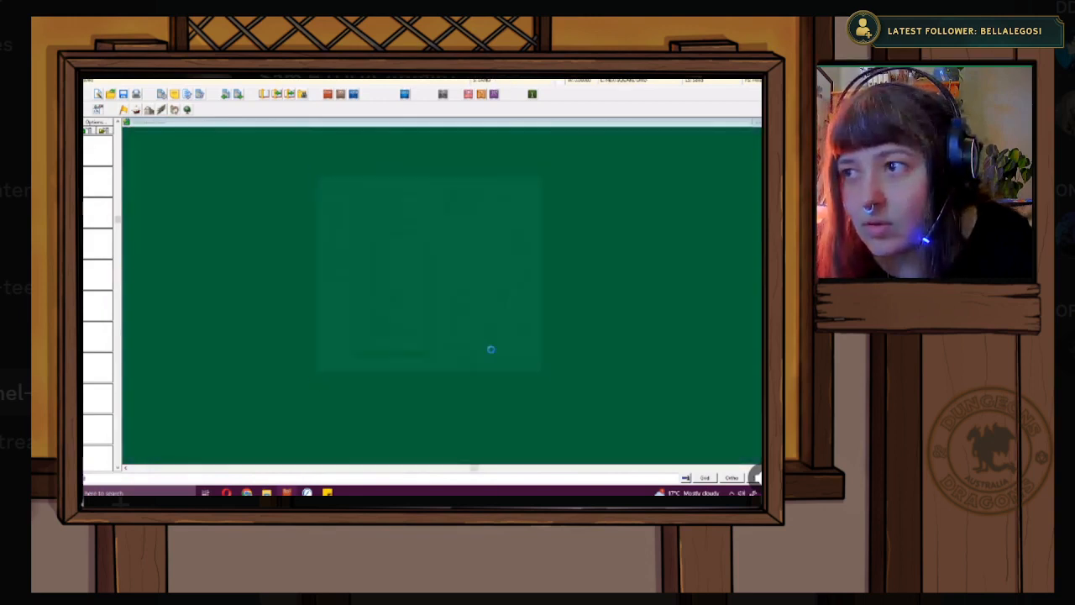
right_click(87, 171)
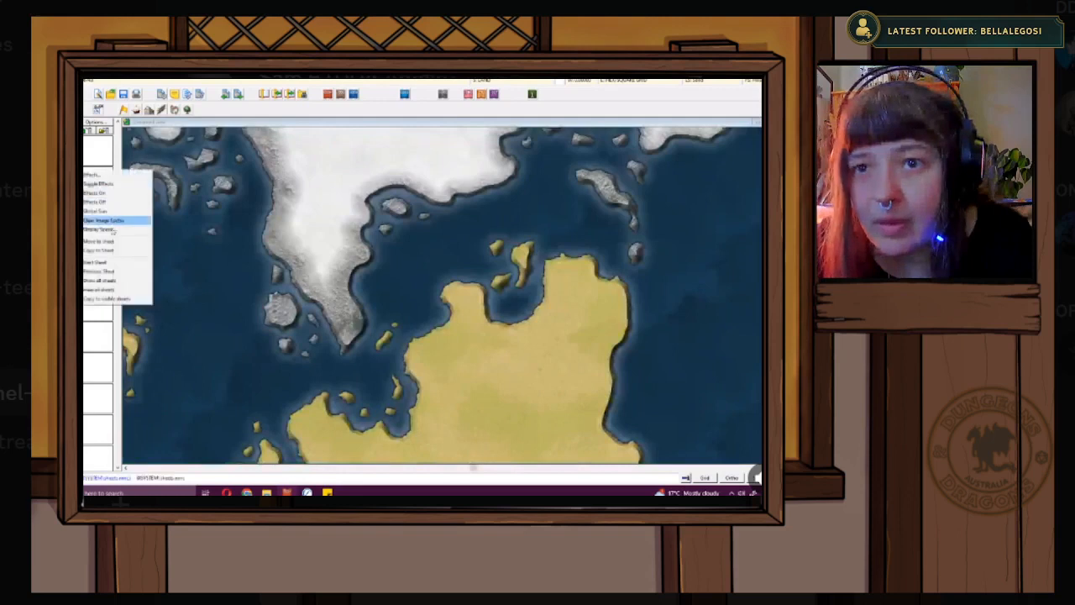
click(112, 242)
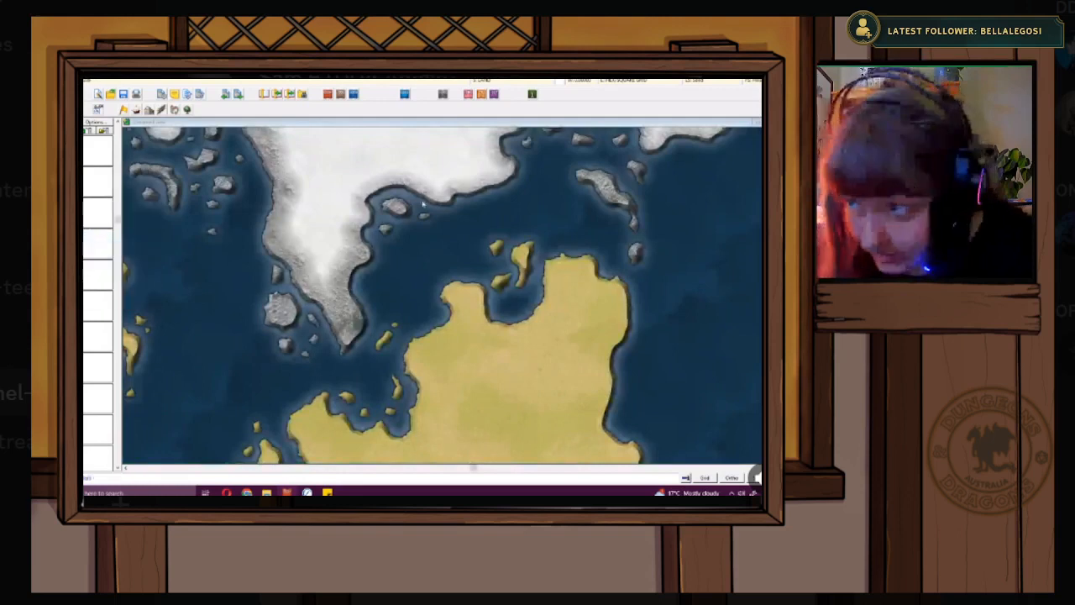
click(412, 228)
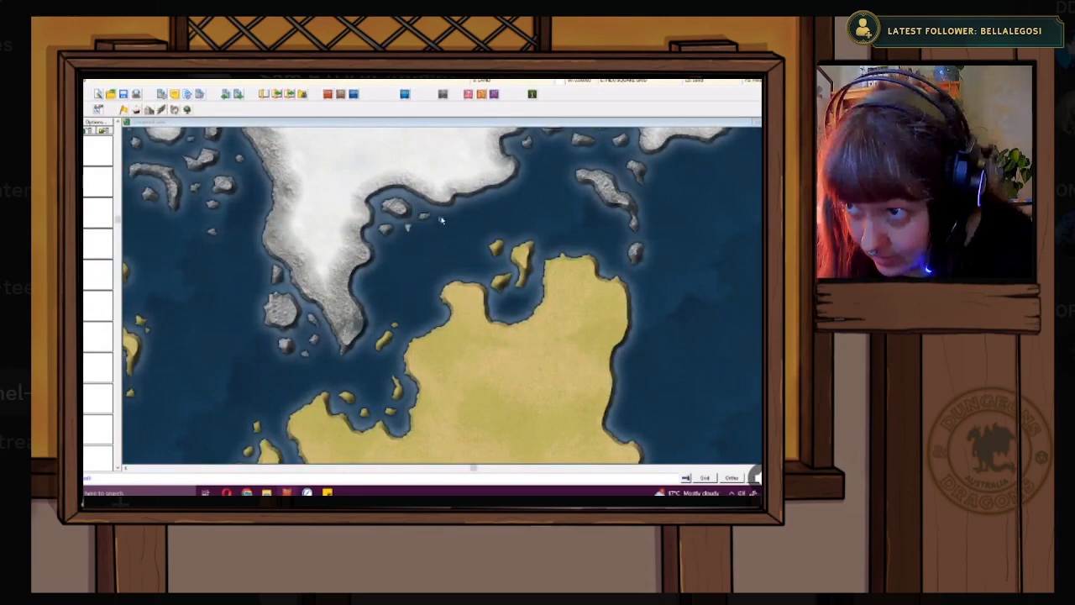
right_click(489, 225)
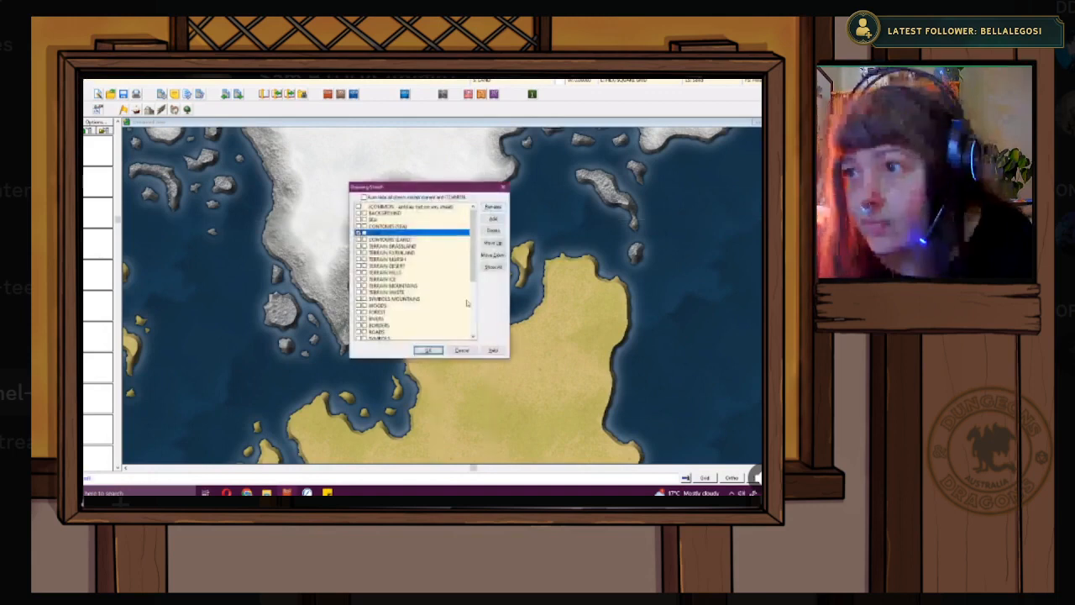
click(429, 351)
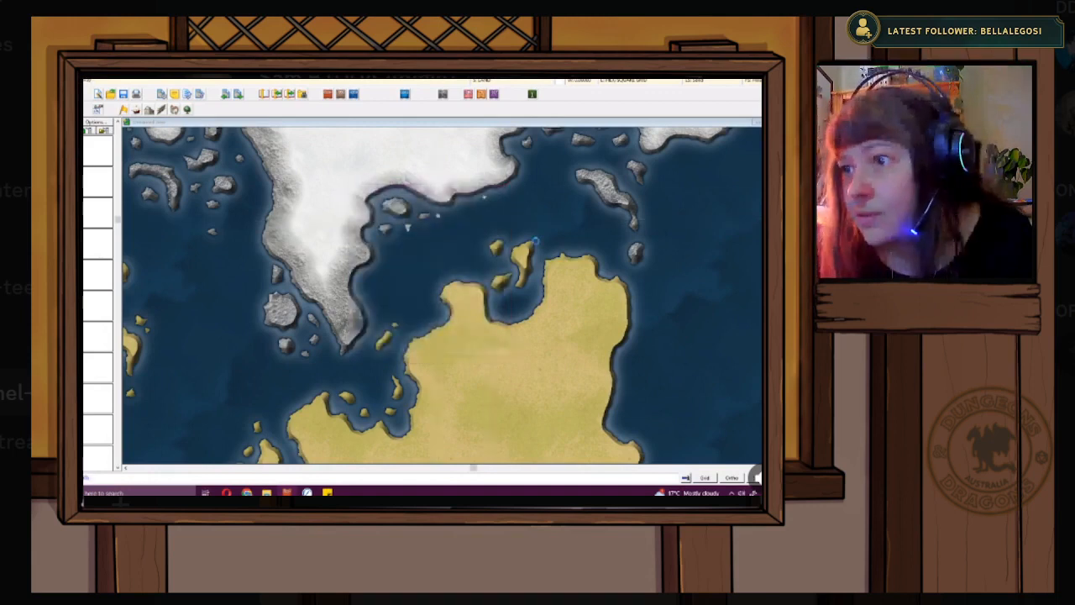
- Extend the islet chain towards the snowy coast's eastern headland with four more tiny rocky islets, using the grey Terrain Default, Hills tool
scroll(445, 268, down, 3)
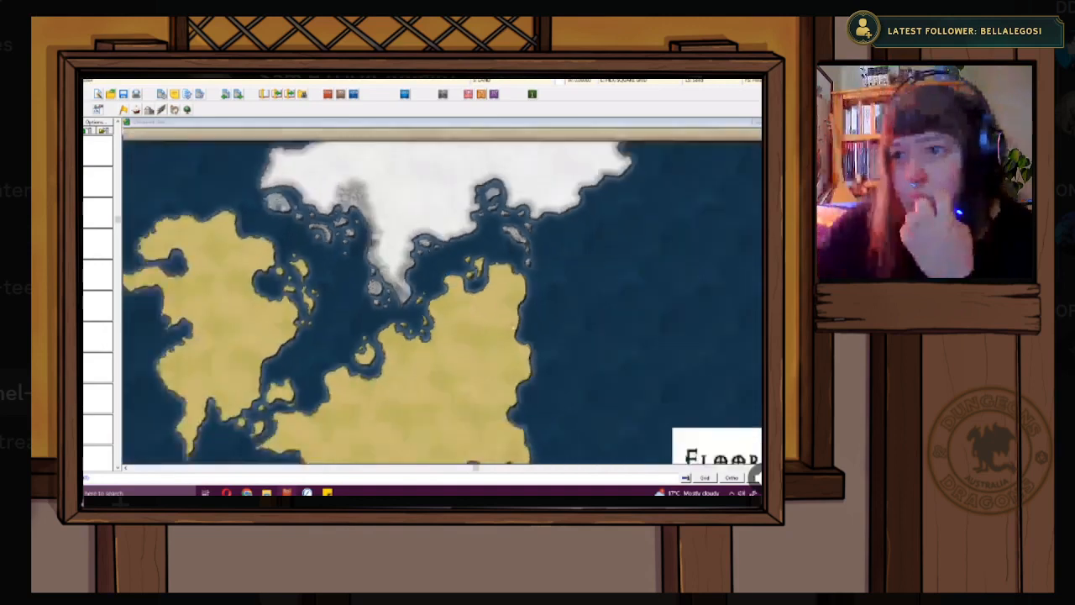
scroll(428, 207, up, 3)
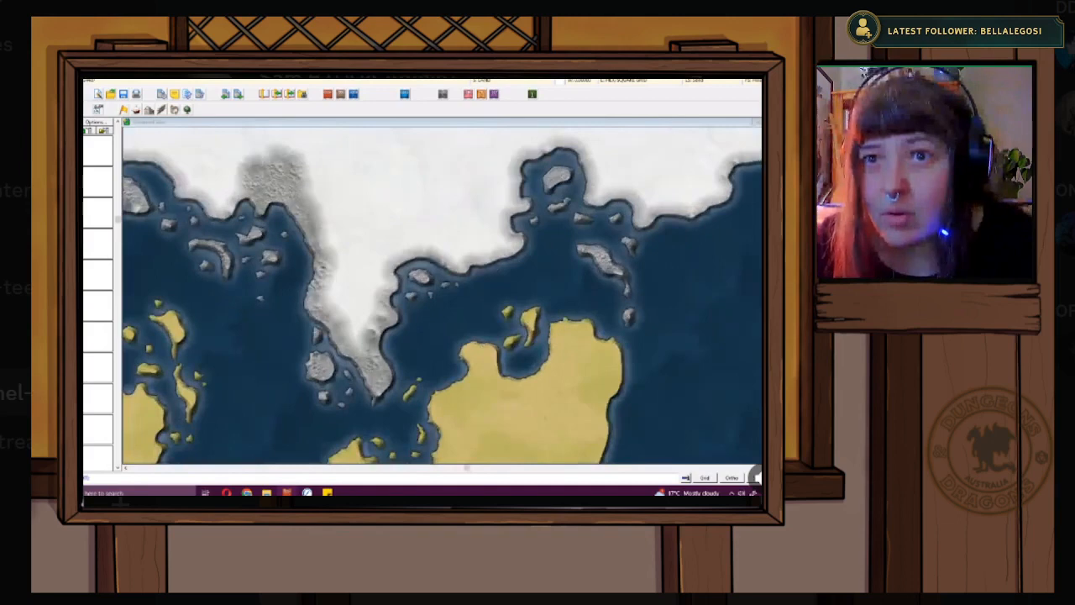
scroll(398, 292, down, 3)
scroll(398, 292, up, 10)
scroll(436, 274, down, 10)
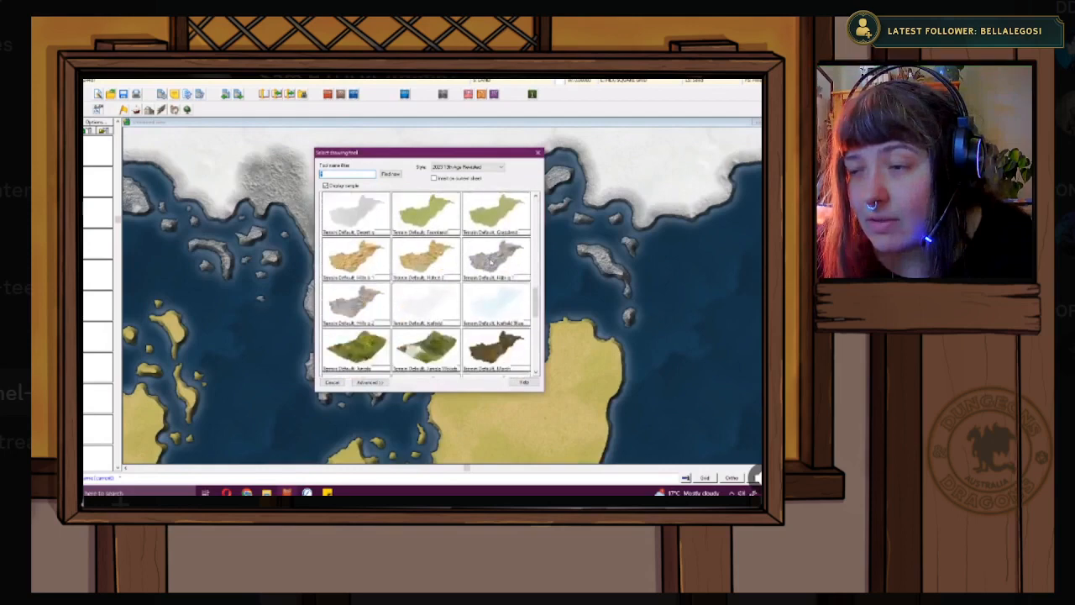
double_click(493, 259)
scroll(480, 257, up, 3)
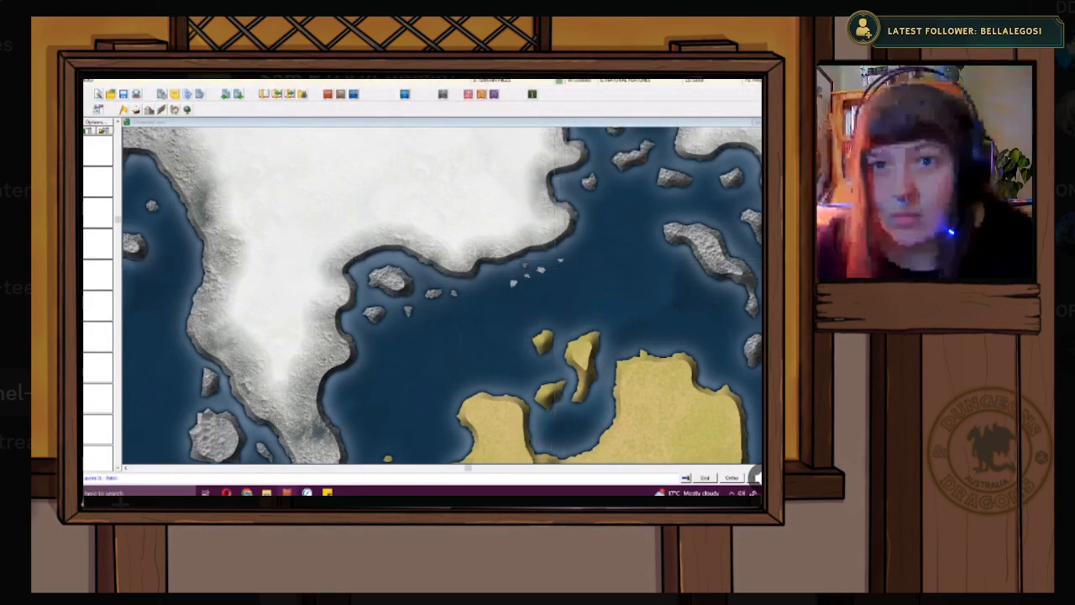
- Move the added islets near the snowy coast's eastern headland to the LAND sheet
right_click(91, 173)
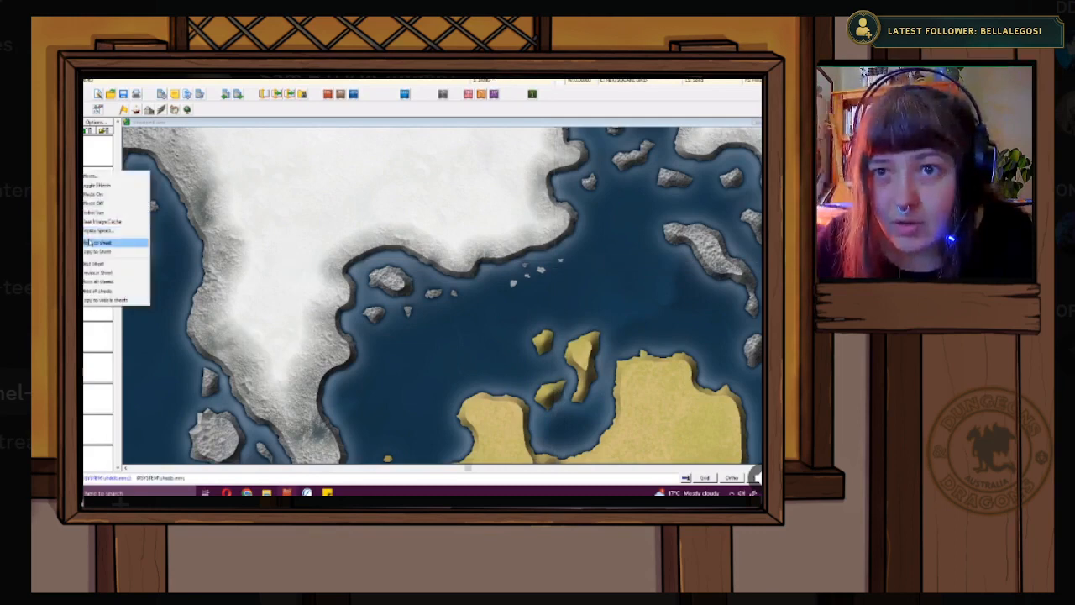
click(95, 242)
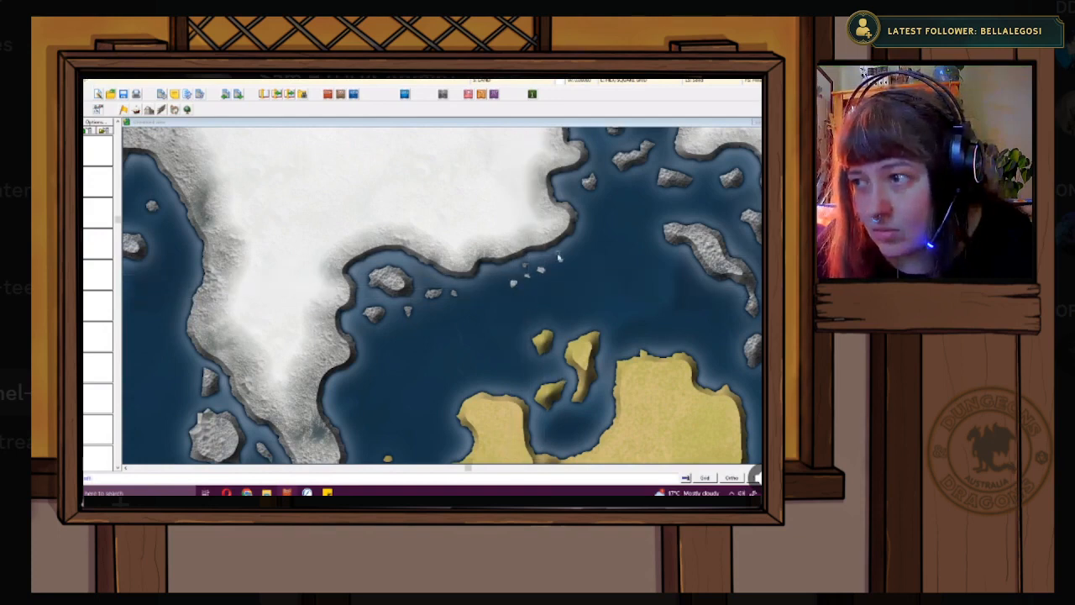
right_click(539, 288)
click(428, 350)
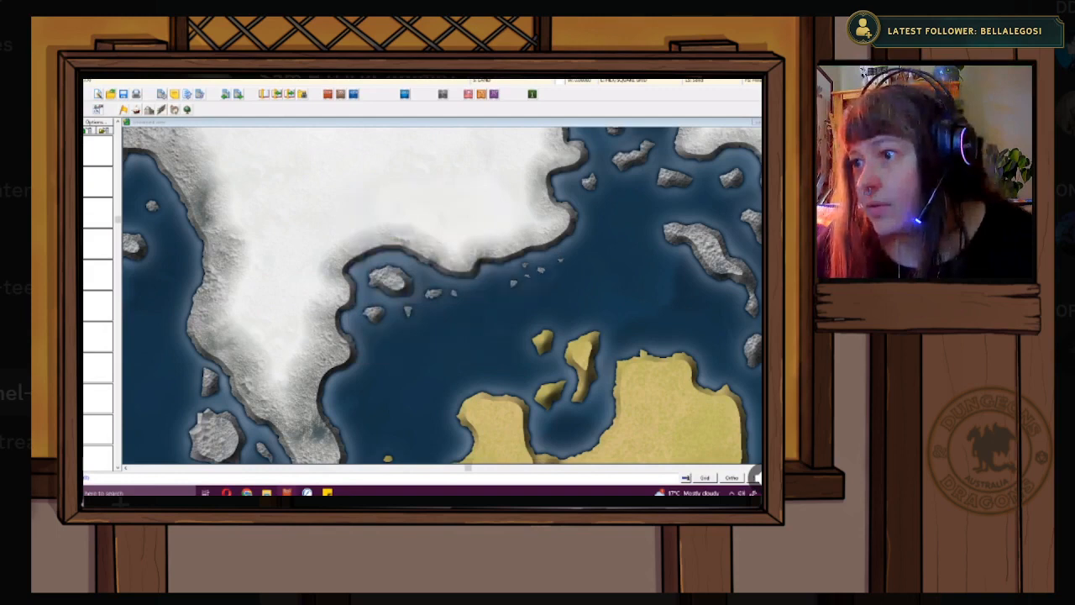
- Save the changes to the Floor 1 map and follow its link to the Floor 2 map
scroll(568, 326, down, 5)
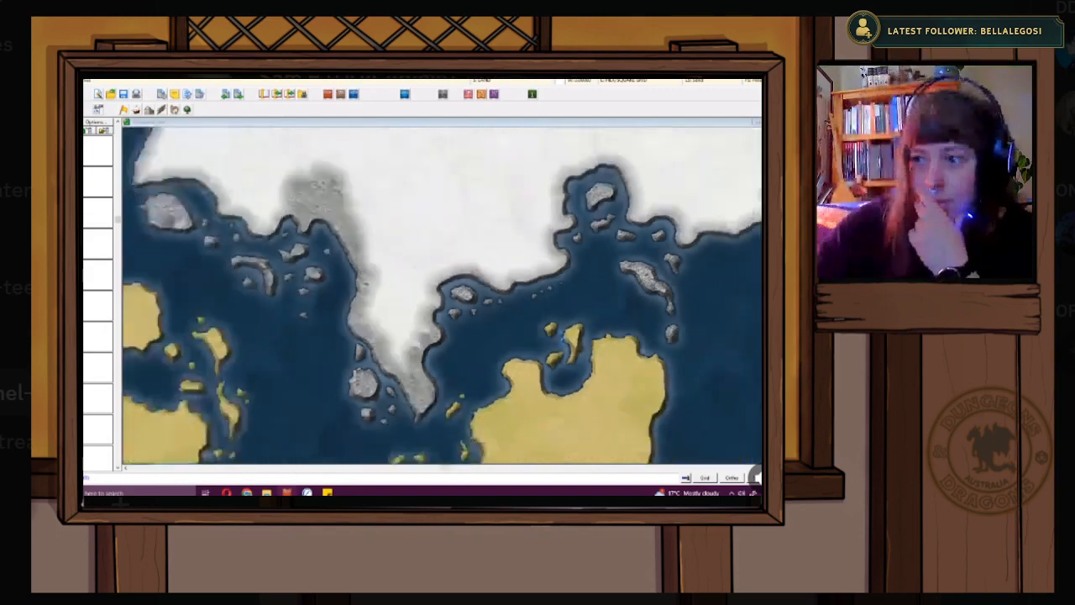
scroll(567, 333, down, 3)
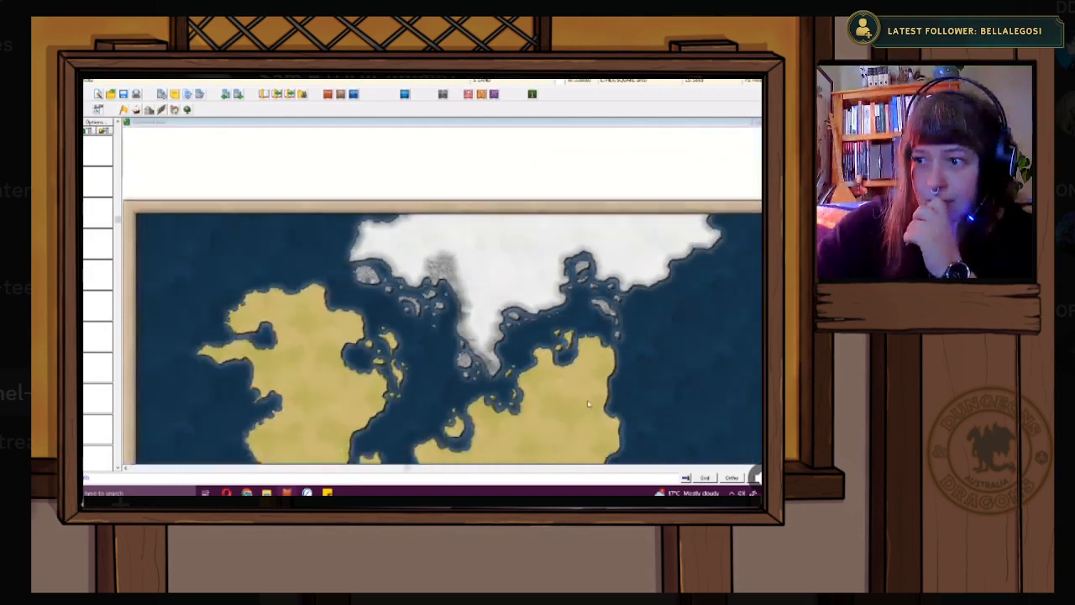
scroll(554, 357, down, 1)
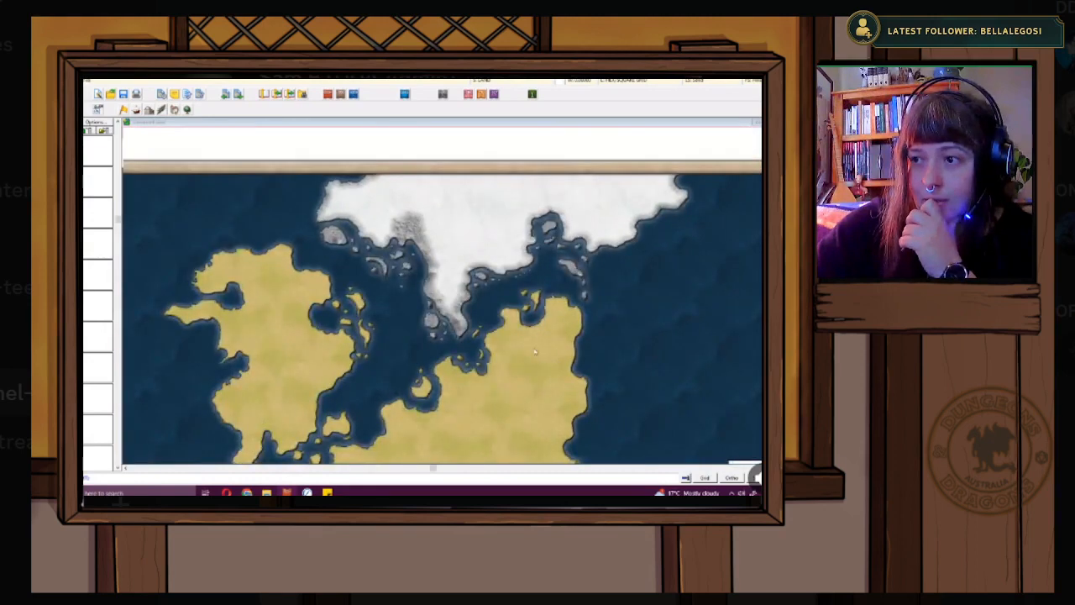
scroll(534, 351, up, 4)
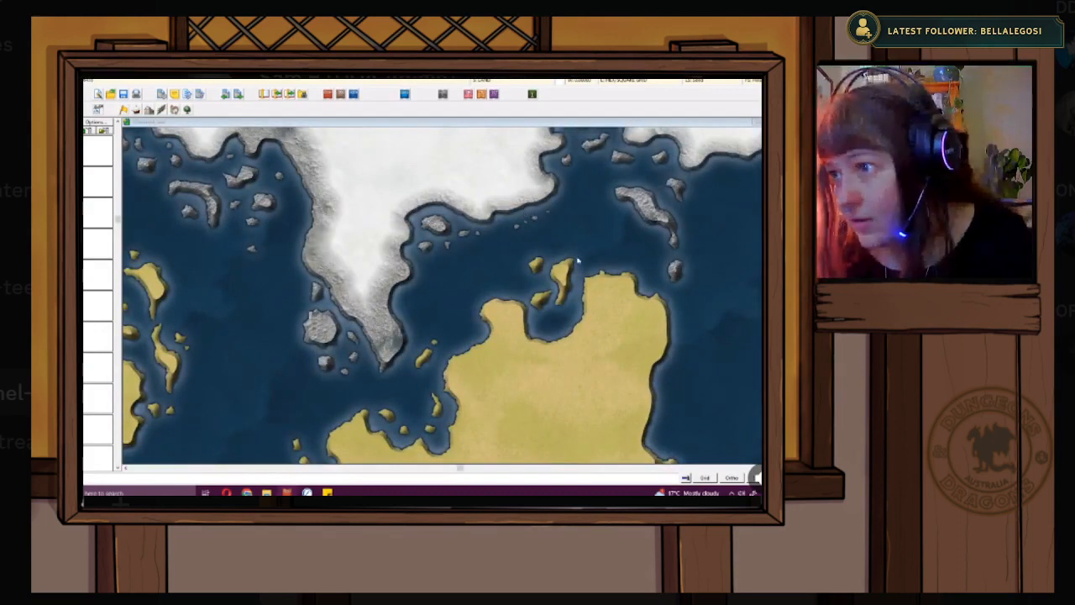
scroll(566, 254, down, 5)
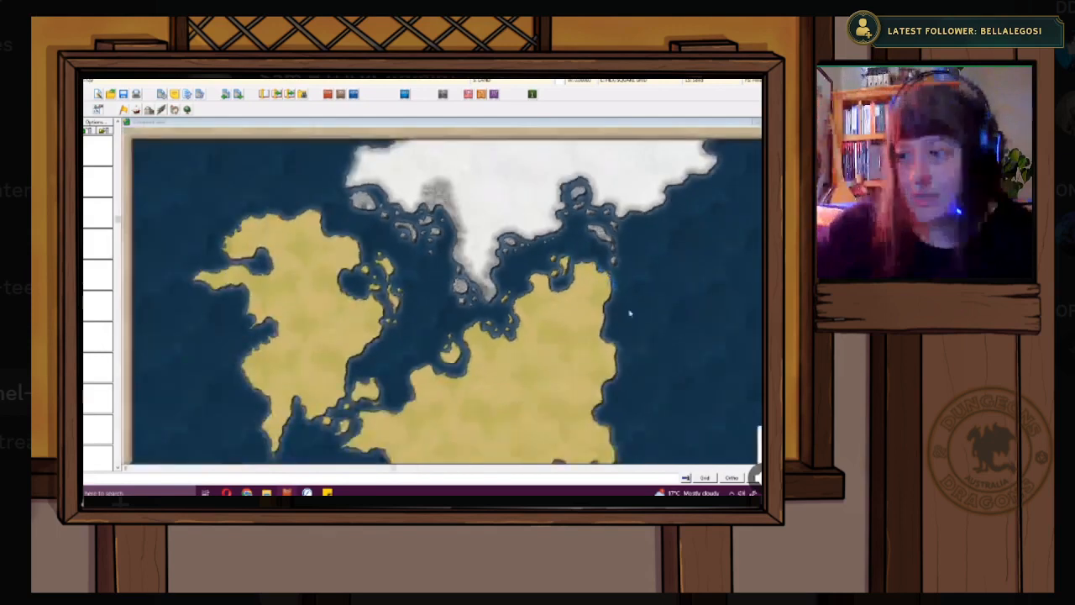
drag(625, 307, 584, 297)
scroll(584, 297, down, 3)
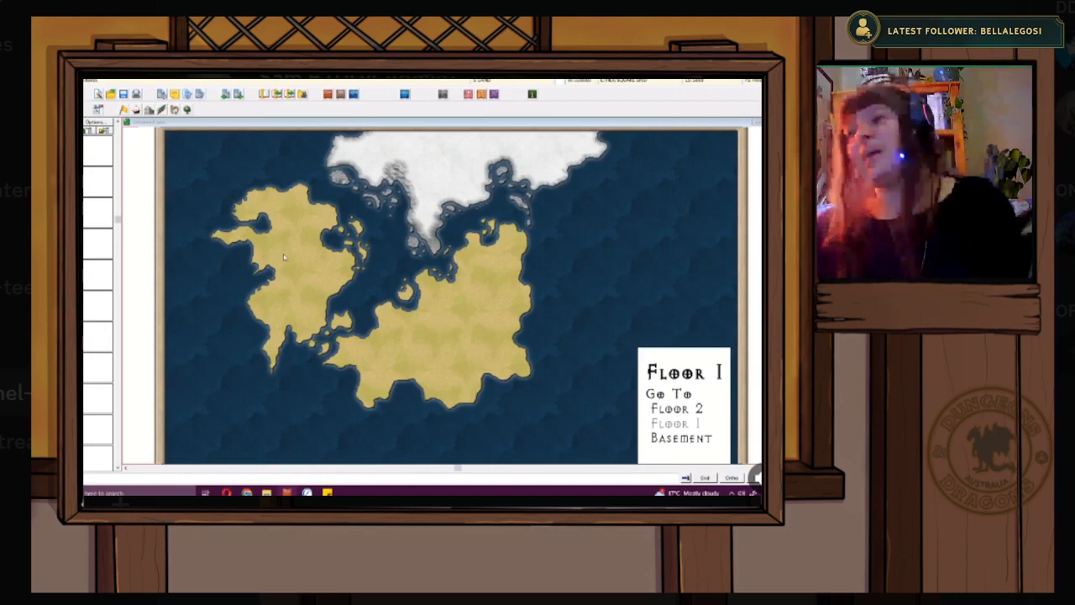
click(683, 410)
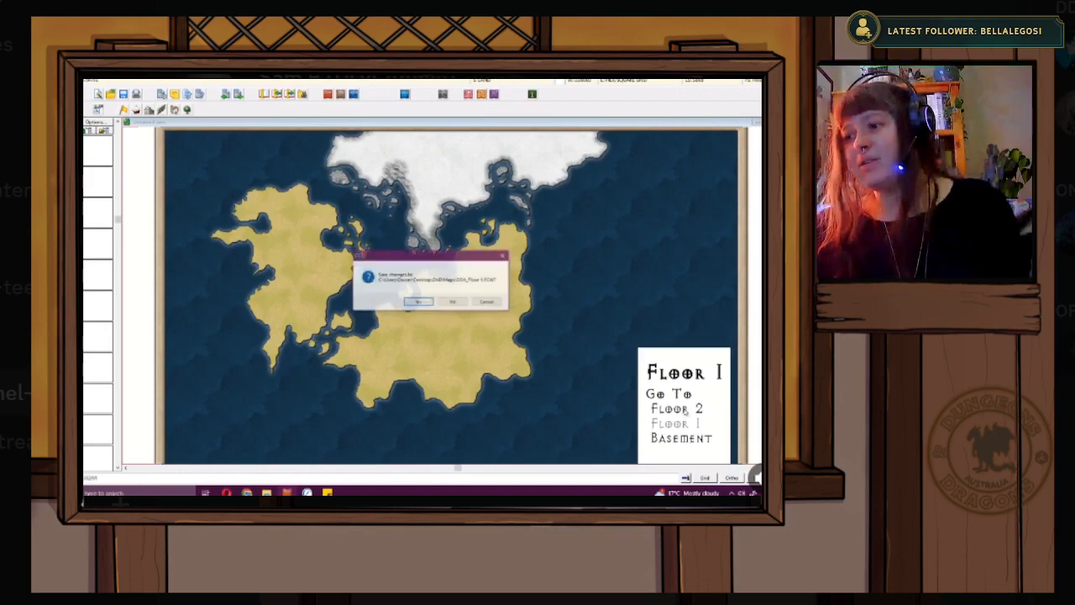
click(419, 302)
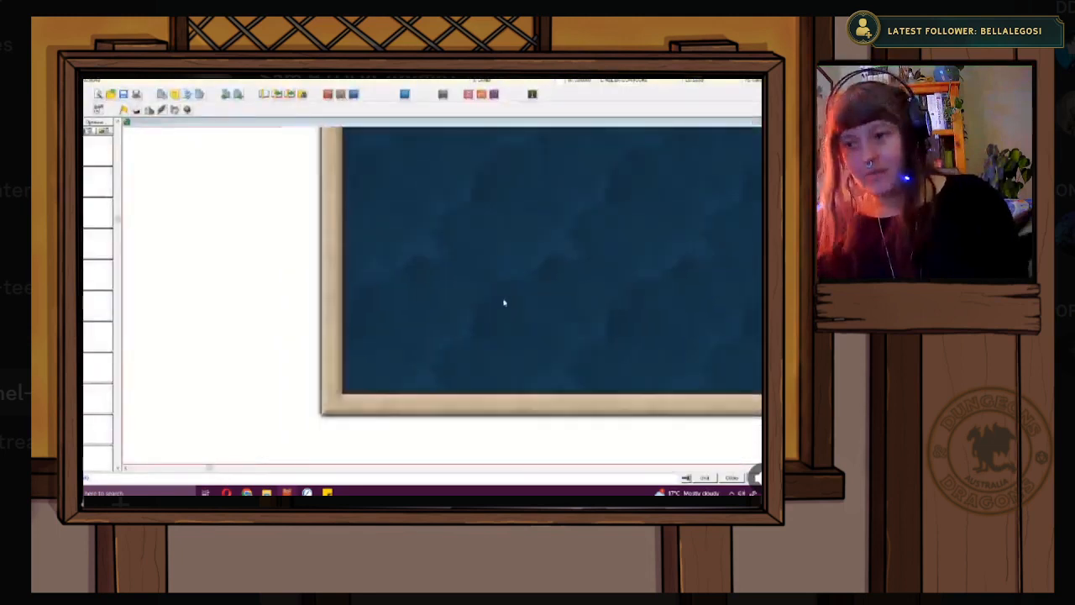
- View the empty Floor 2 ocean map and follow its link back to Floor 1
scroll(596, 308, down, 4)
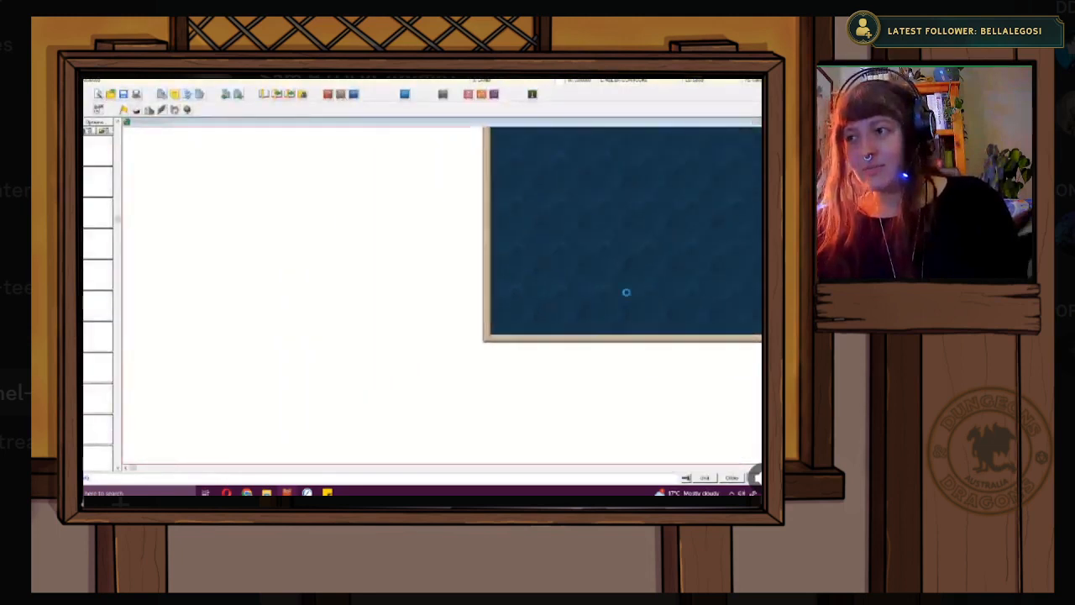
scroll(475, 329, up, 2)
scroll(474, 329, down, 2)
drag(521, 297, 472, 310)
click(617, 359)
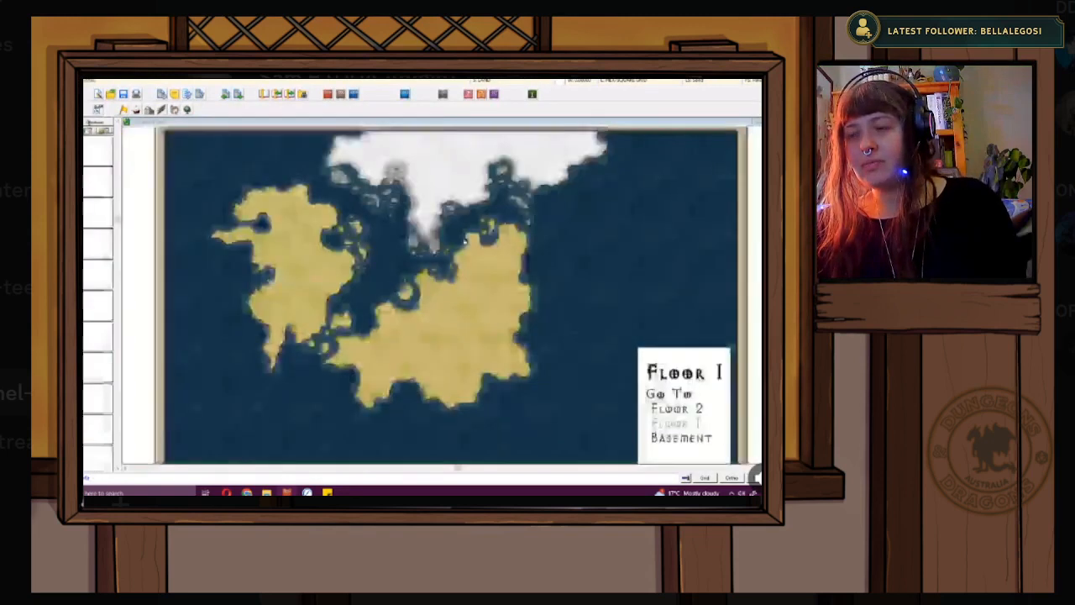
- Check the map links by visiting Floor 2 and the Basement, ending on the Floor 1 map
click(670, 409)
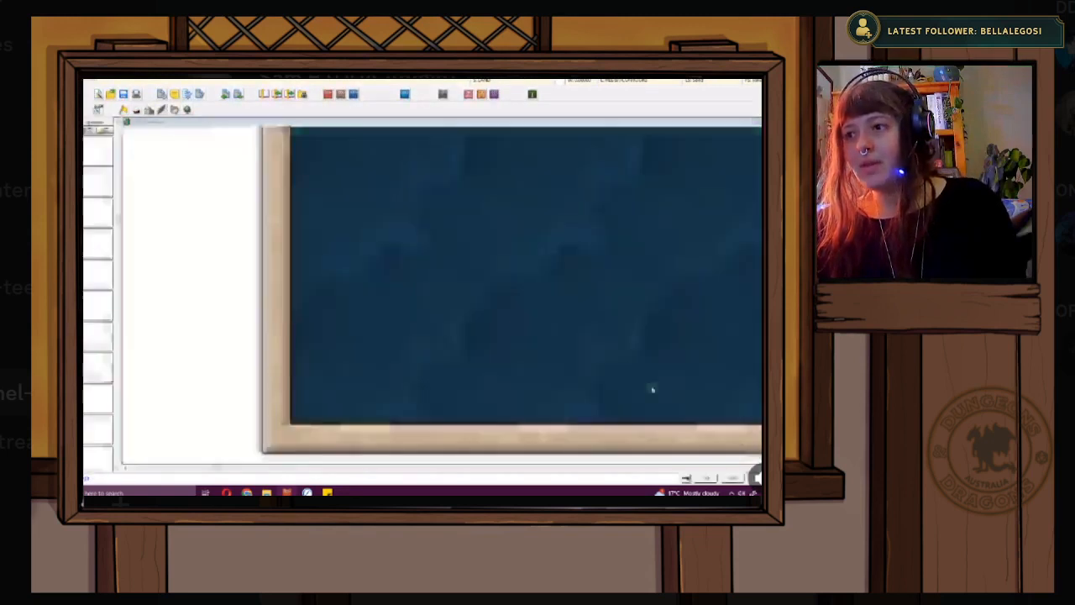
scroll(568, 267, down, 3)
drag(569, 266, 599, 324)
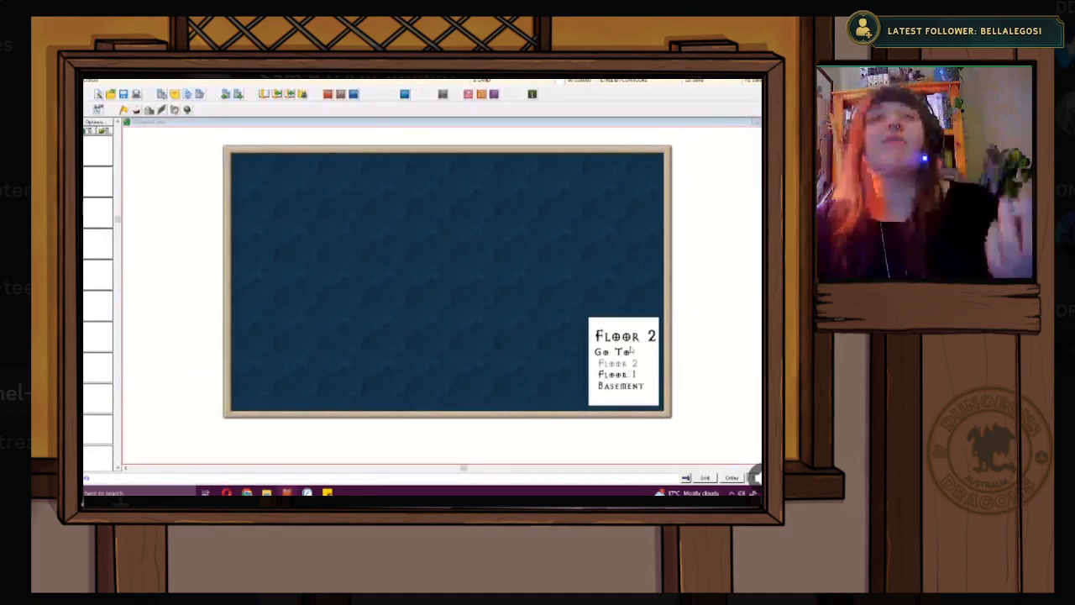
click(624, 375)
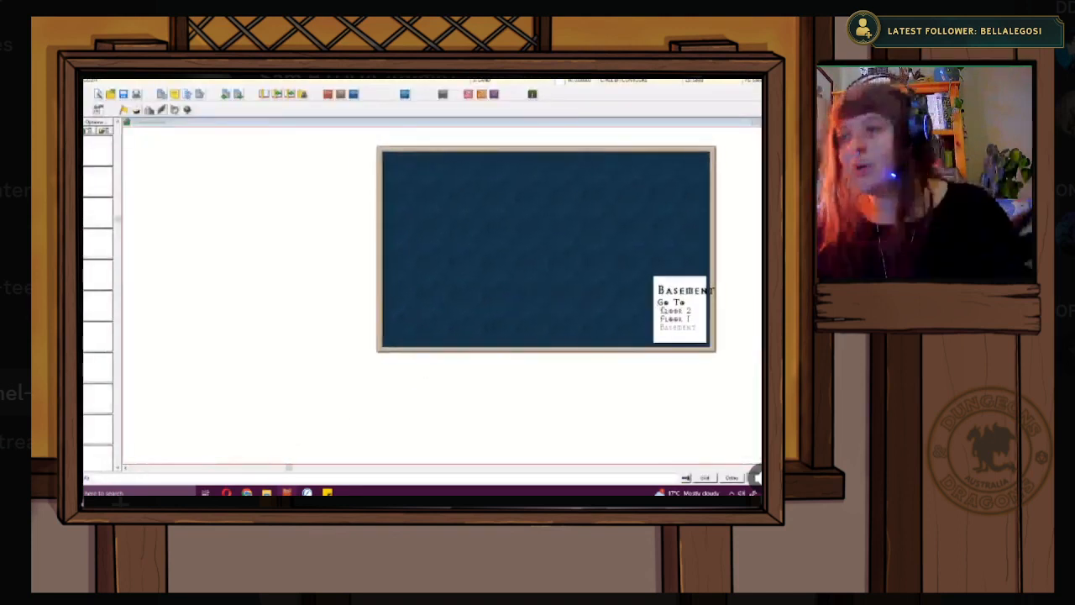
click(670, 317)
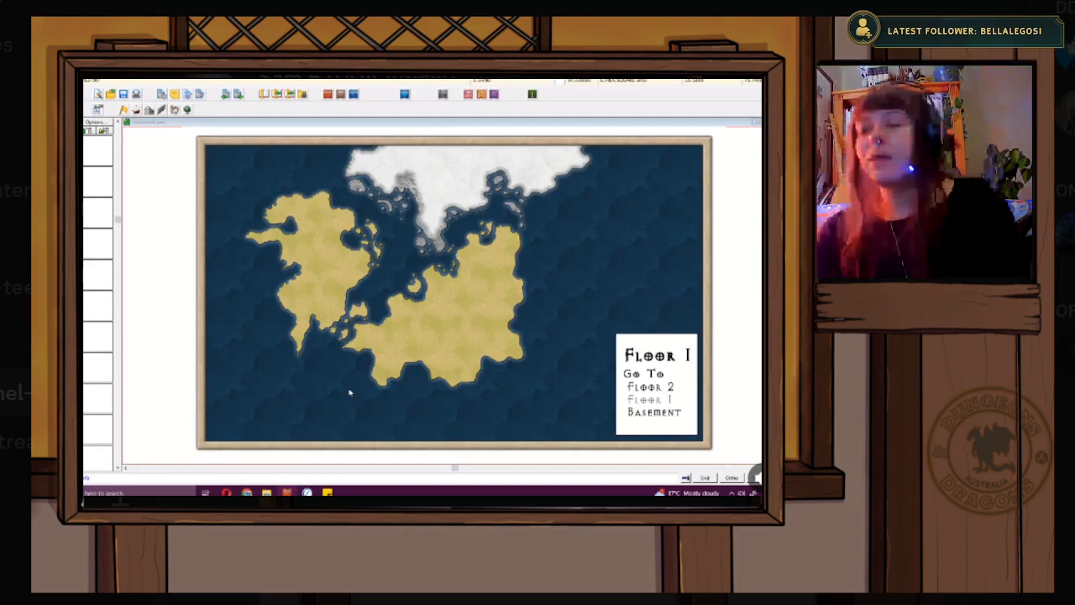
- Examine the western continent's coastline and the overall layout of all landmasses on the Floor 1 map
scroll(369, 360, up, 2)
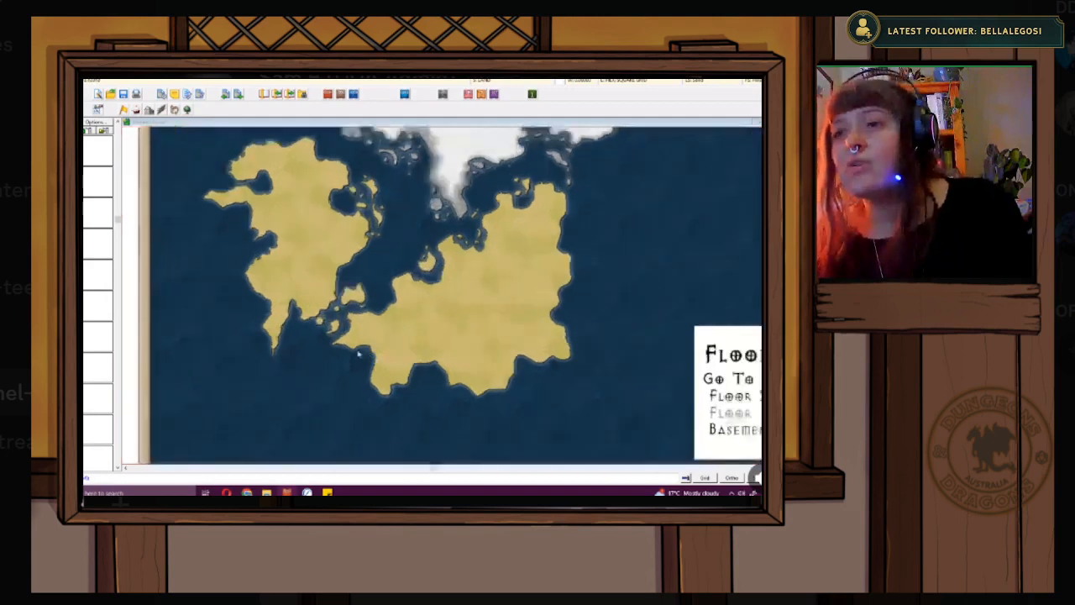
scroll(383, 328, up, 3)
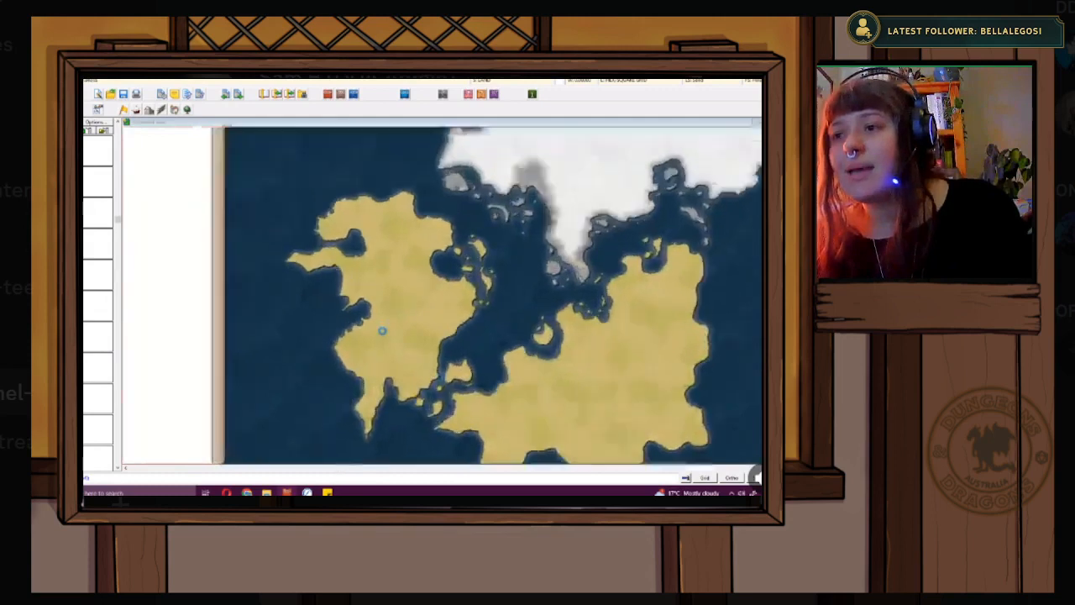
scroll(383, 330, up, 2)
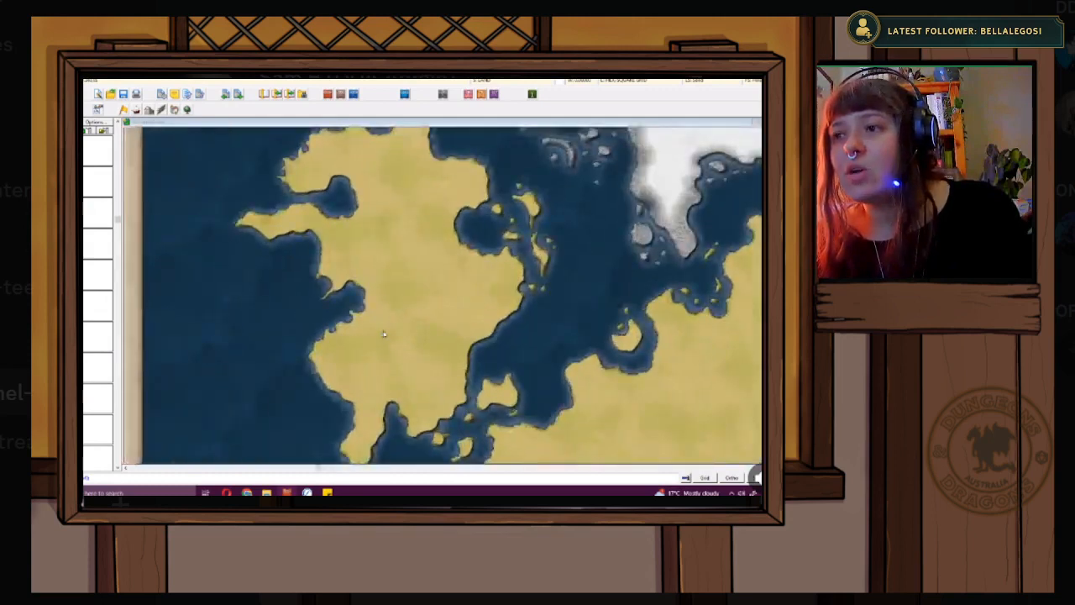
scroll(384, 334, down, 1)
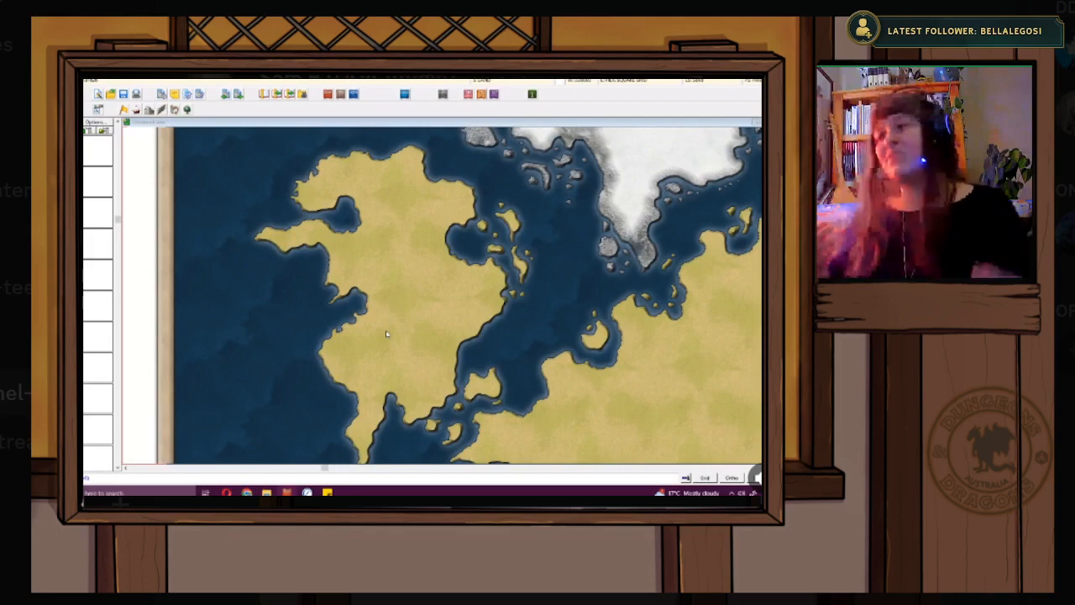
scroll(387, 335, down, 3)
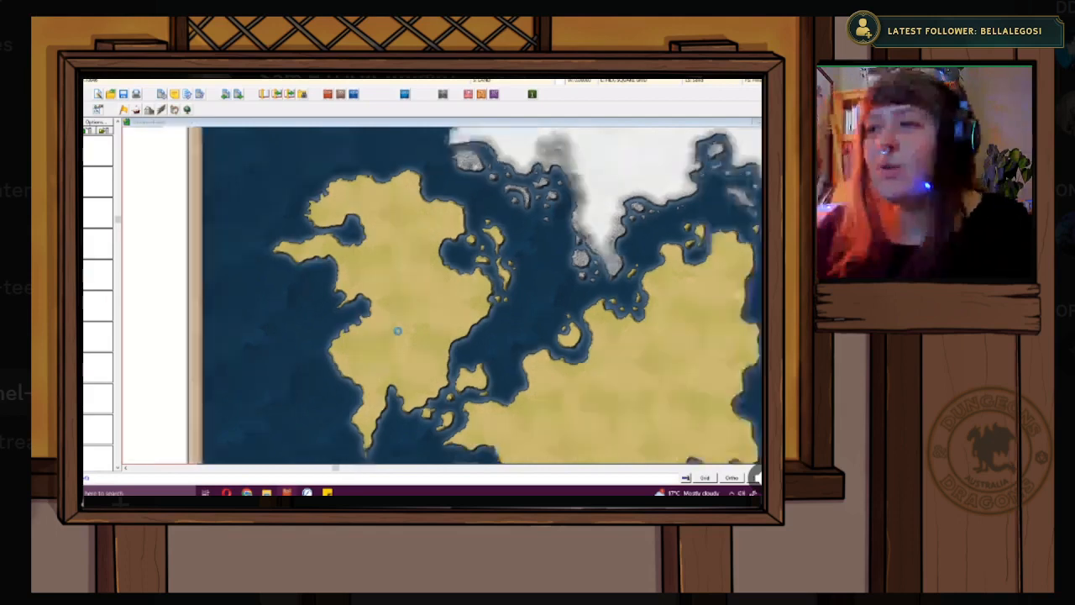
drag(488, 329, 451, 288)
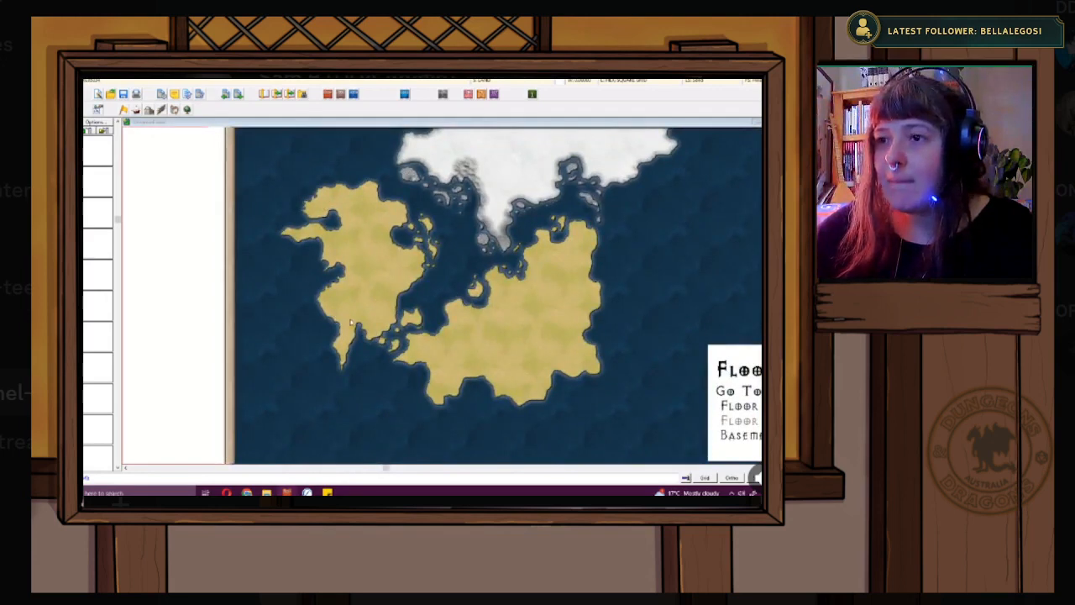
scroll(361, 316, down, 1)
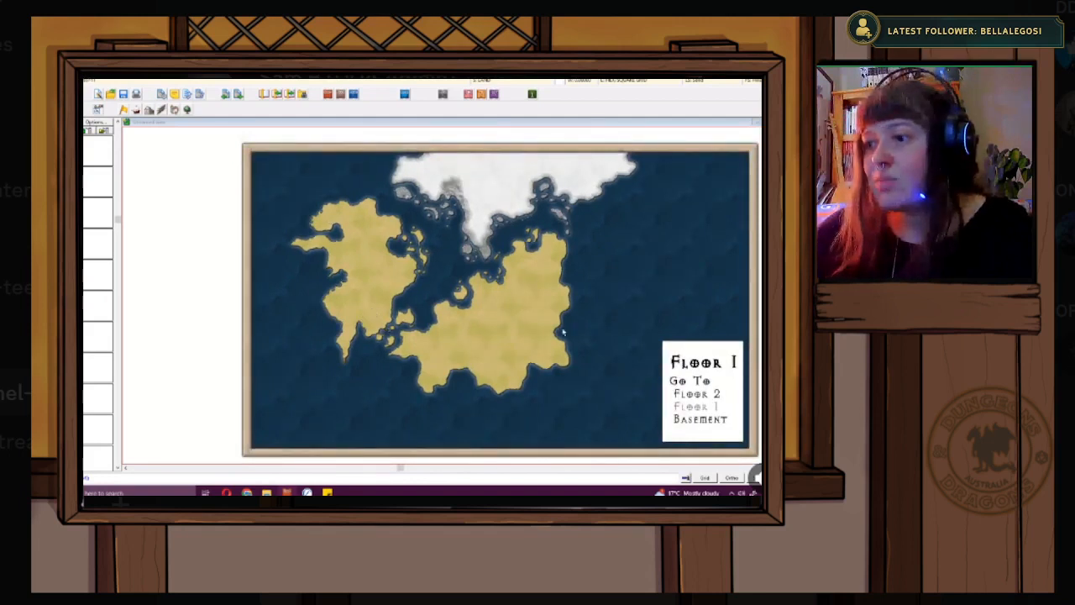
drag(571, 328, 556, 316)
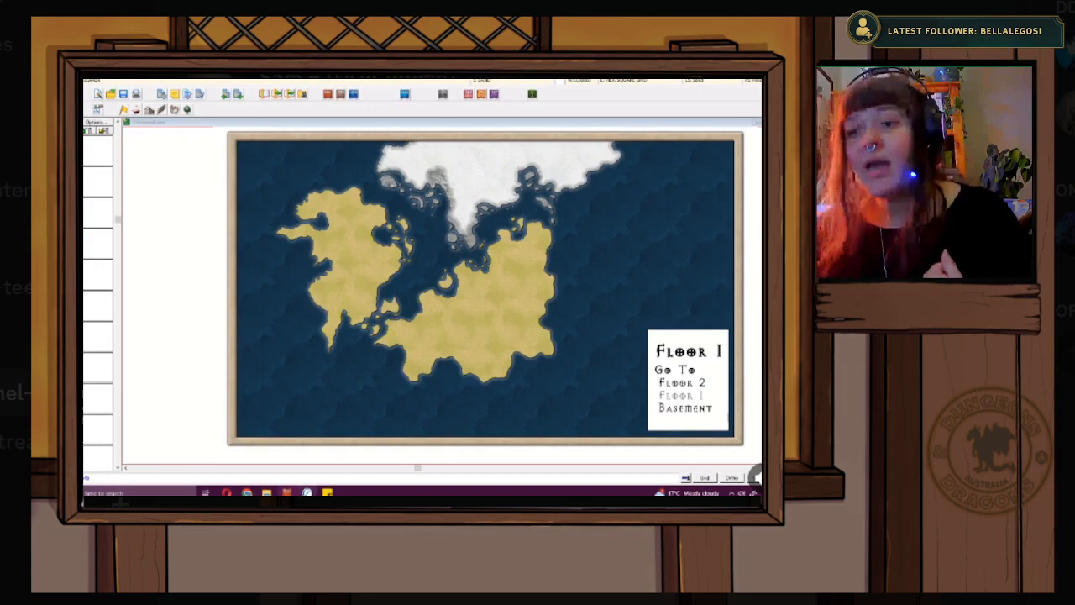
- Switch to Rebelle 5, save the blue painting as RebelleArtwork.png, and return to the Floor 1 map
mouse_move(287, 492)
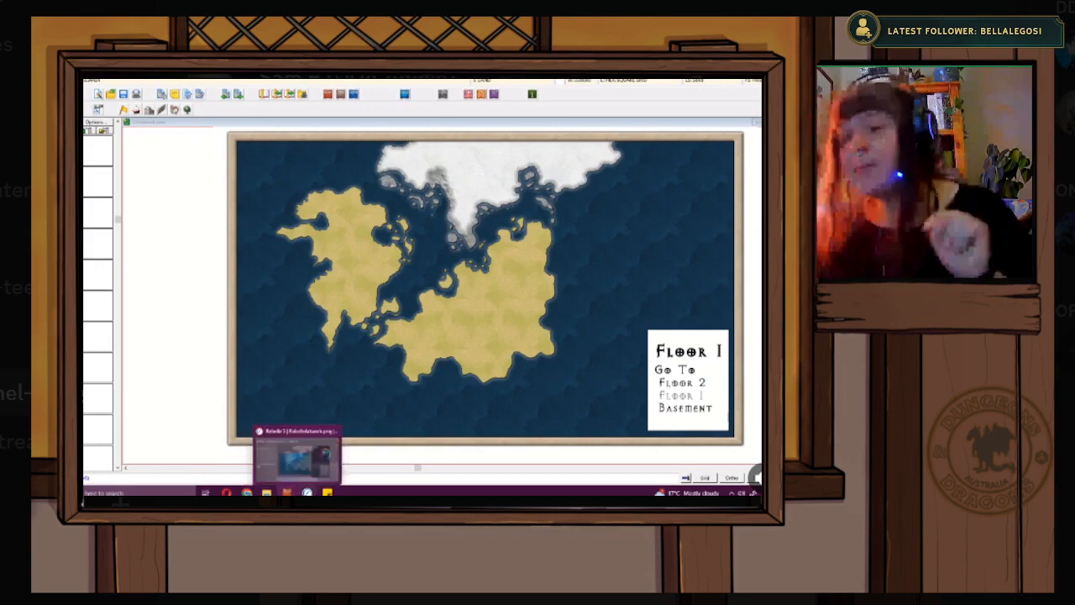
click(305, 458)
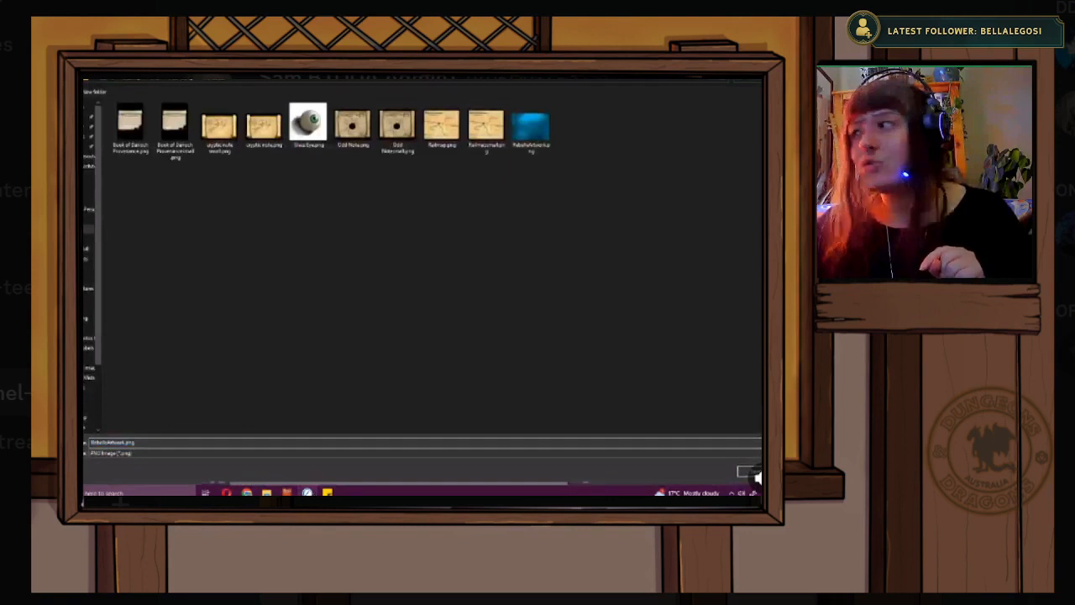
click(751, 473)
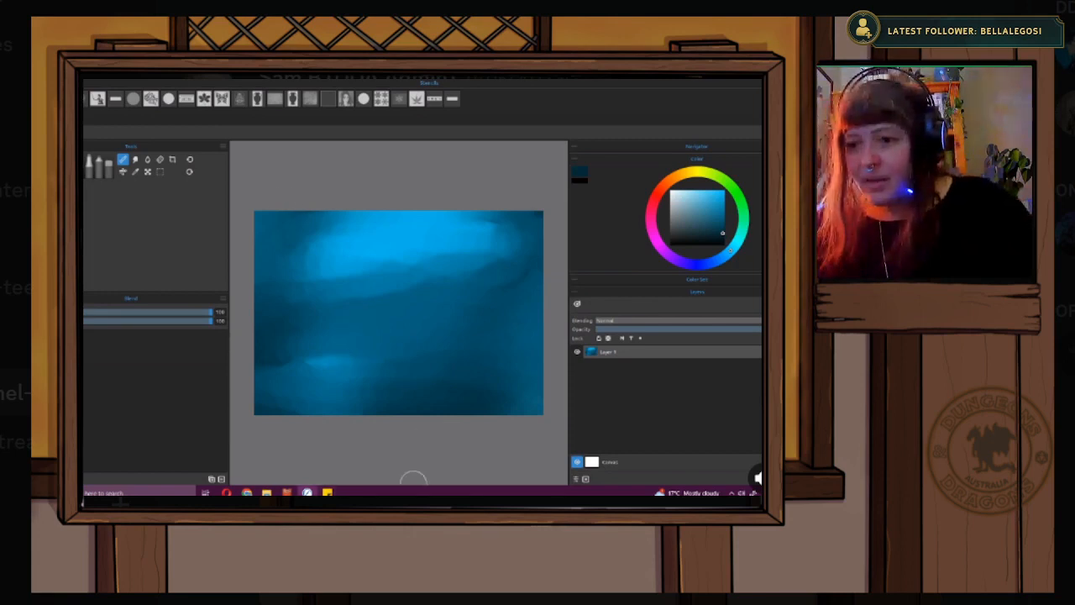
click(327, 492)
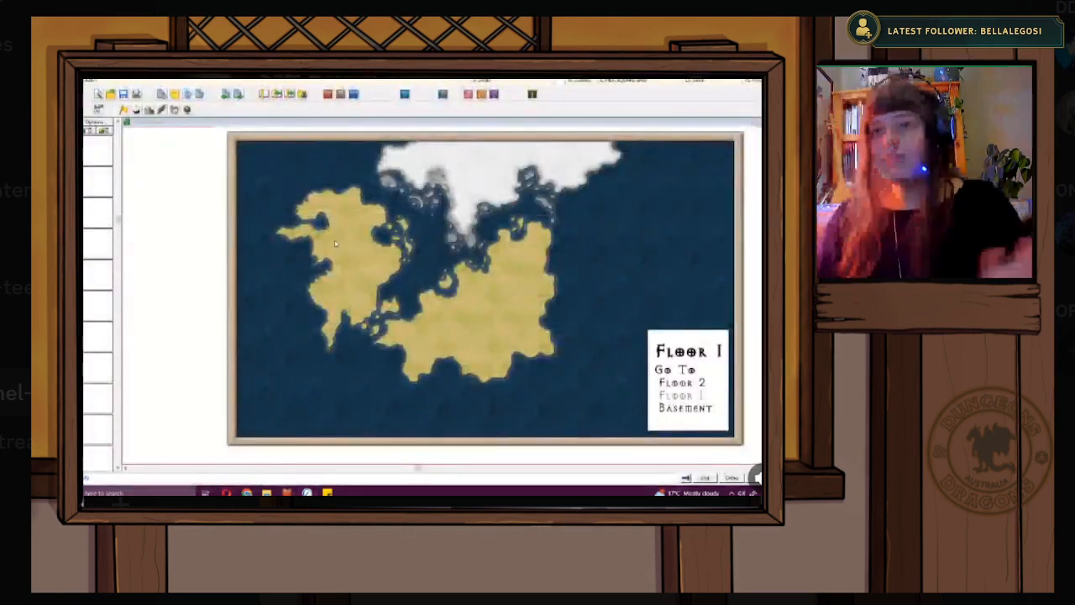